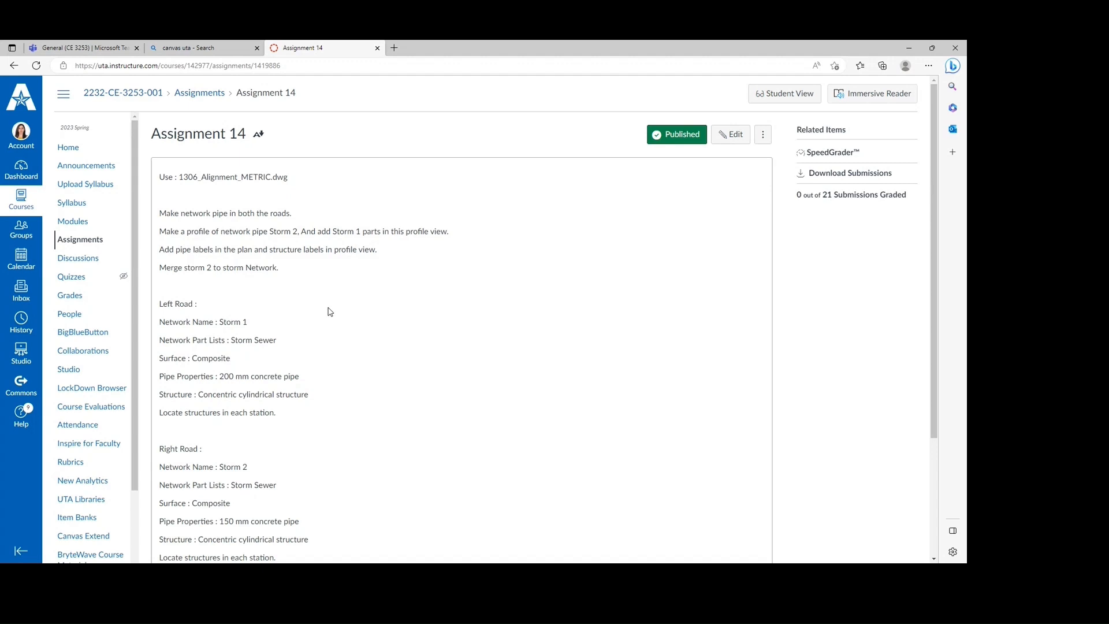
# Read the Assignment 14 instructions, including the drawing to use and the requirements for both road networks.
pyautogui.scroll(-3, 235, 339)
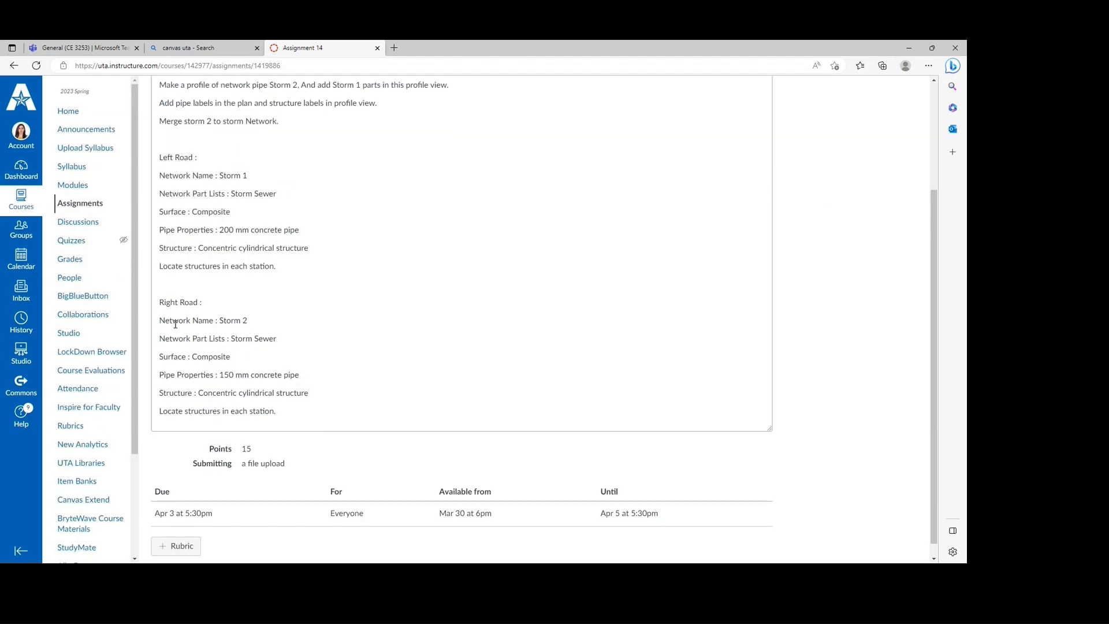
pyautogui.scroll(3, 192, 306)
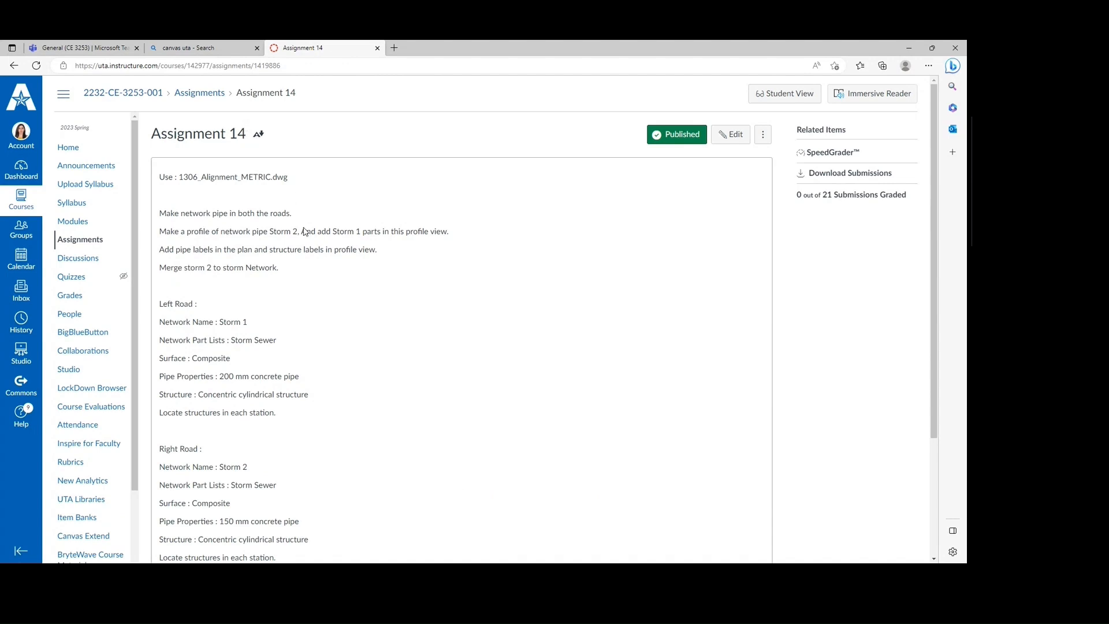
pyautogui.scroll(-1, 268, 281)
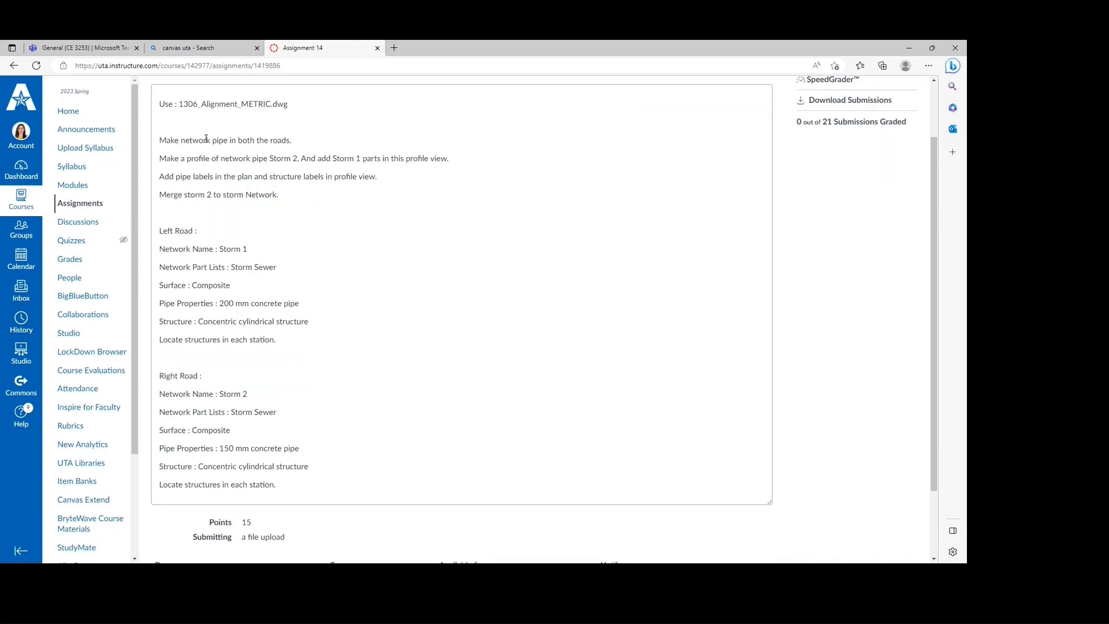
pyautogui.scroll(1, 196, 128)
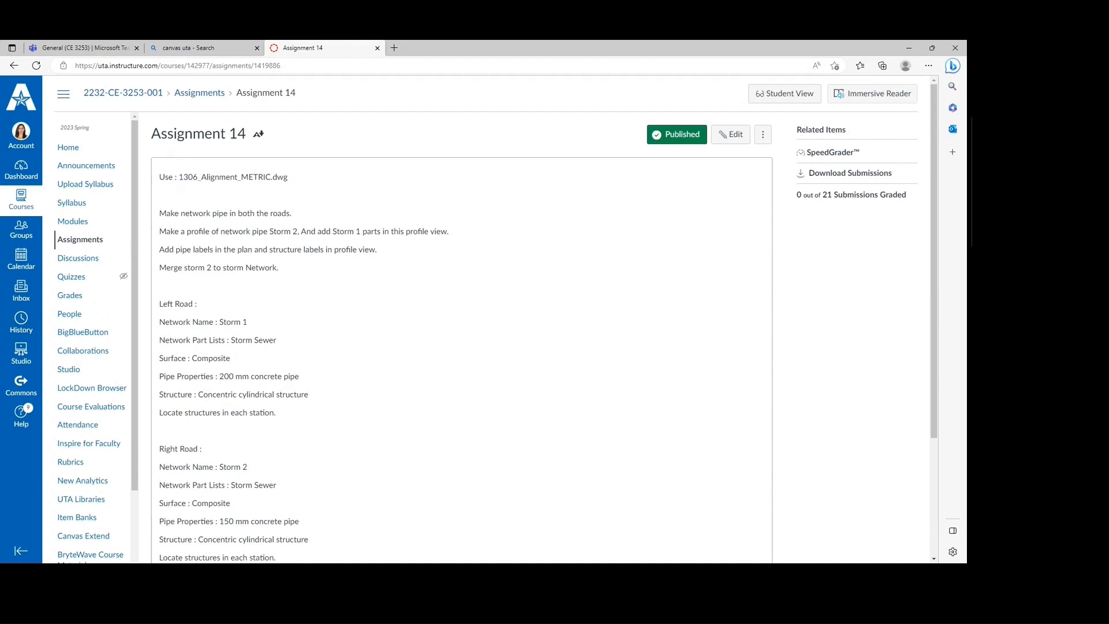
# Switch to File Explorer and search the whole computer for 1306.
pyautogui.press('super+e')
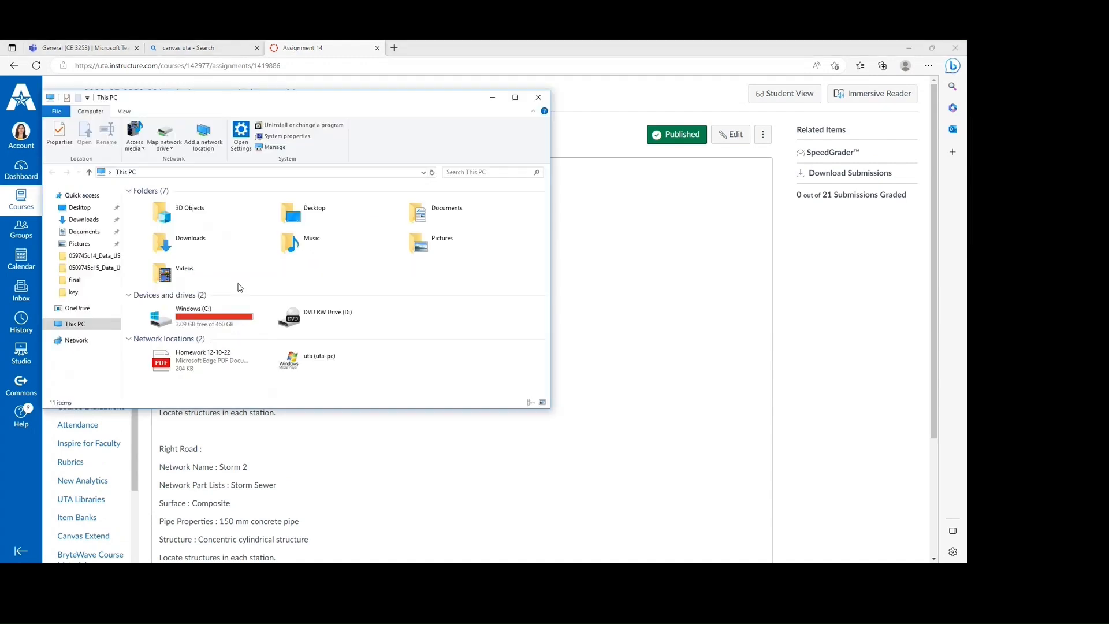
pyautogui.click(513, 95)
pyautogui.click(890, 118)
pyautogui.write('1306')
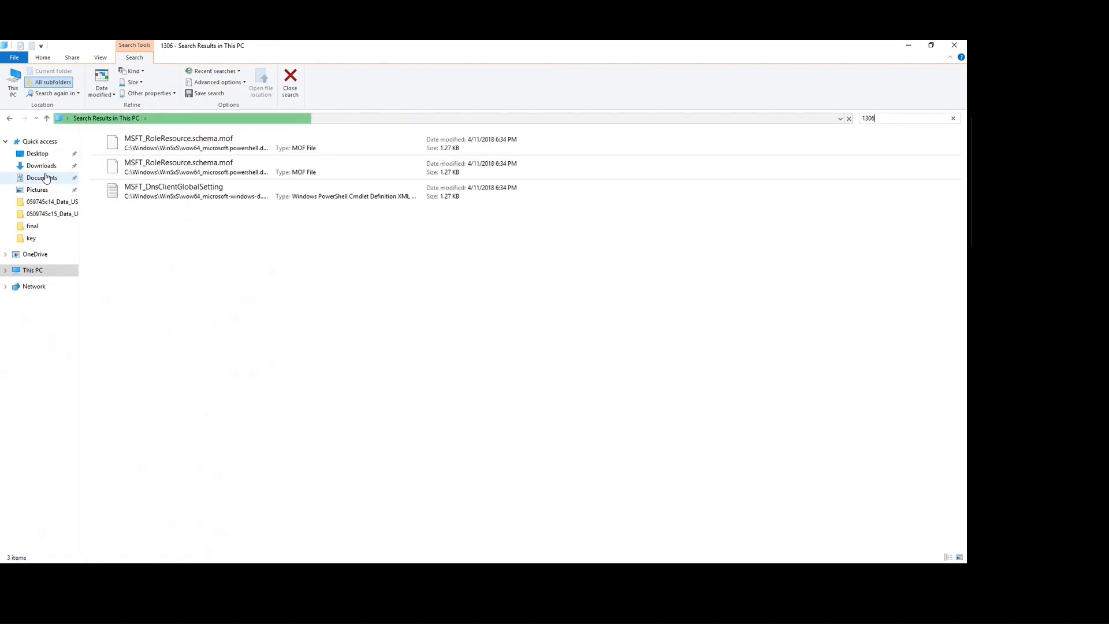
# Search the Downloads folder for 1306 and locate the 1306_Alignment_METRIC drawing.
pyautogui.click(46, 167)
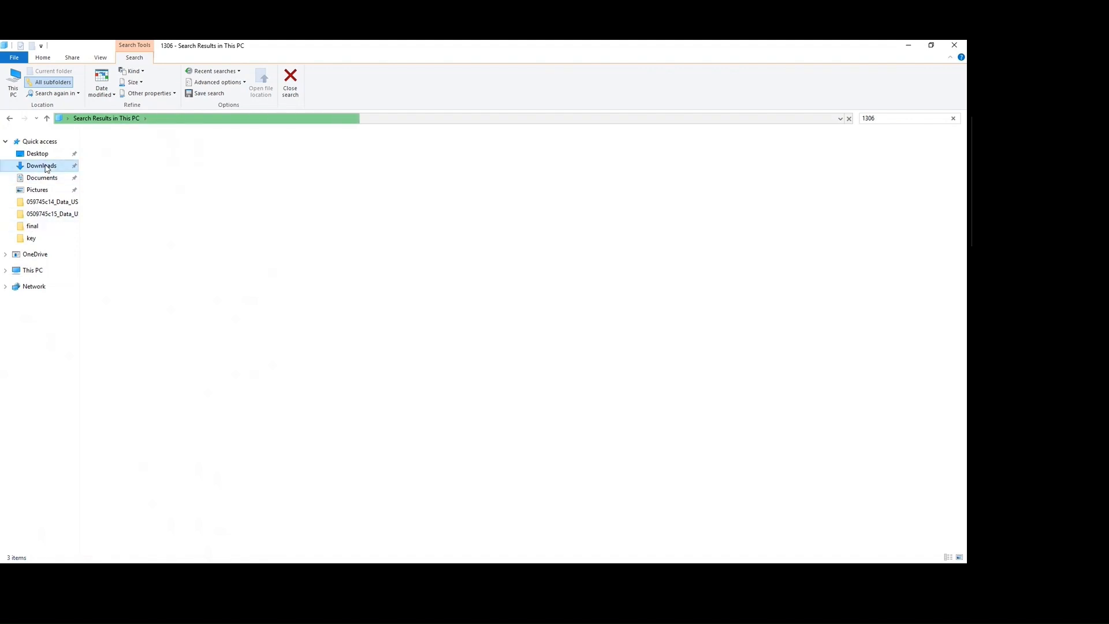
pyautogui.click(889, 118)
pyautogui.click(878, 131)
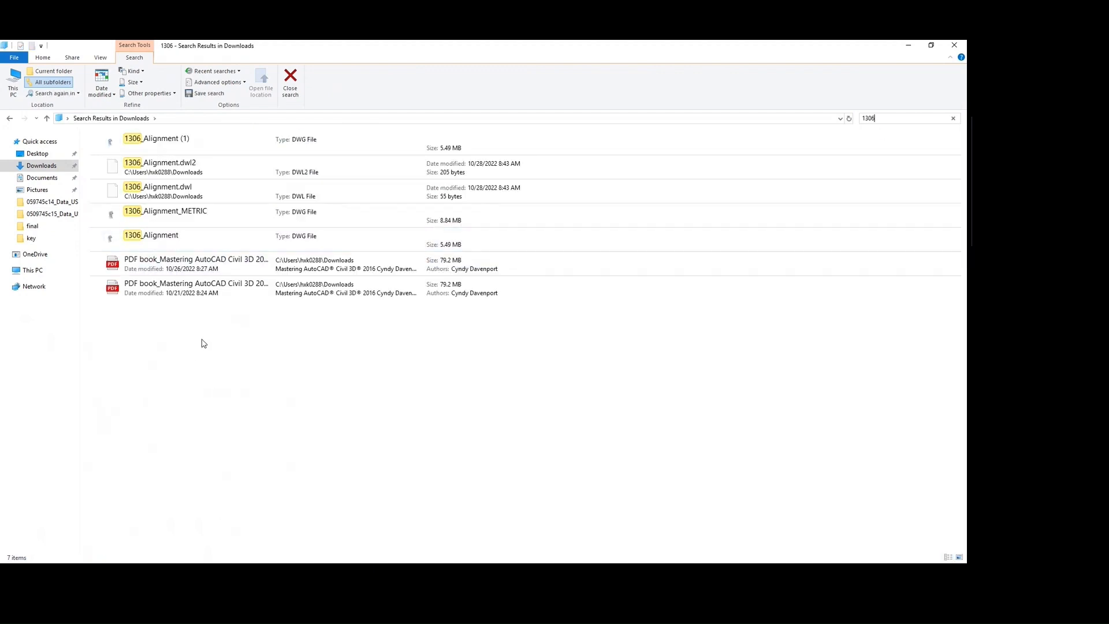
pyautogui.click(184, 213)
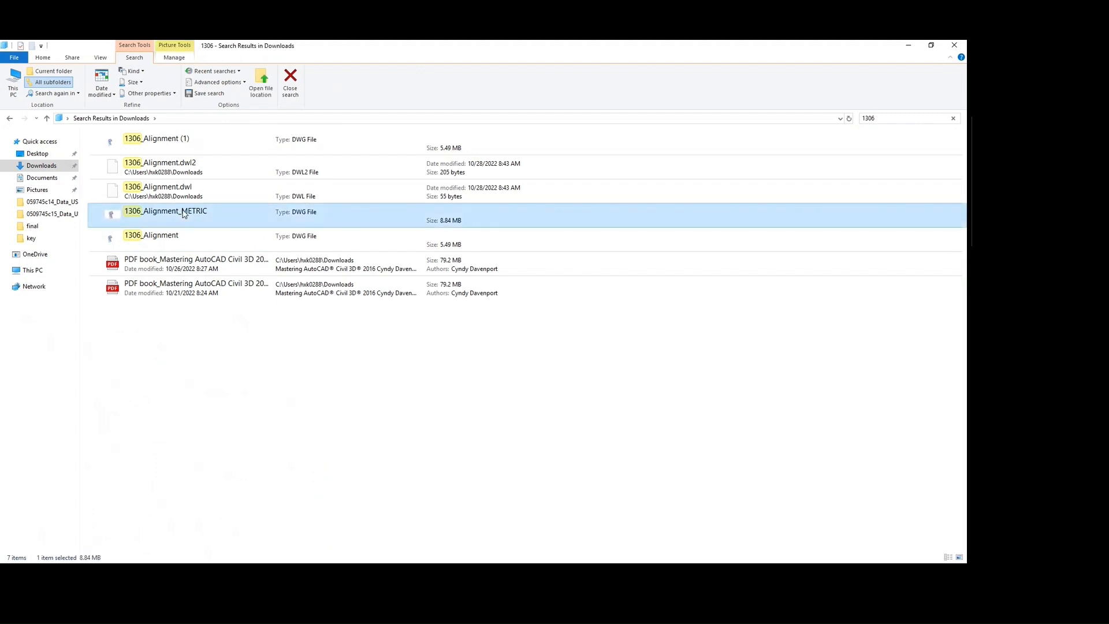
pyautogui.rightClick(175, 215)
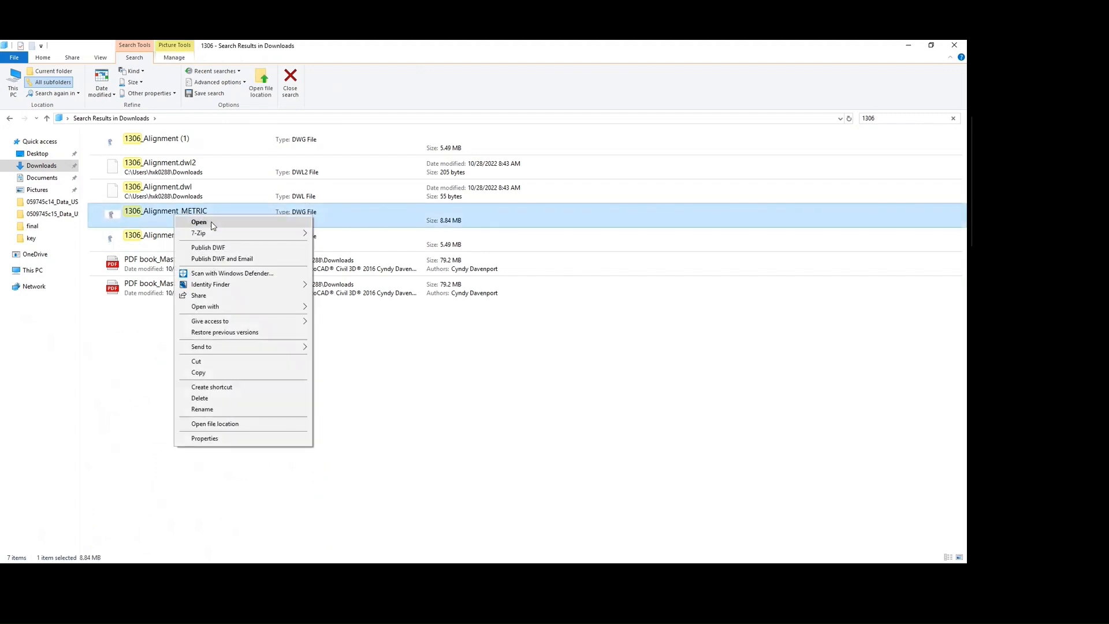
pyautogui.click(603, 464)
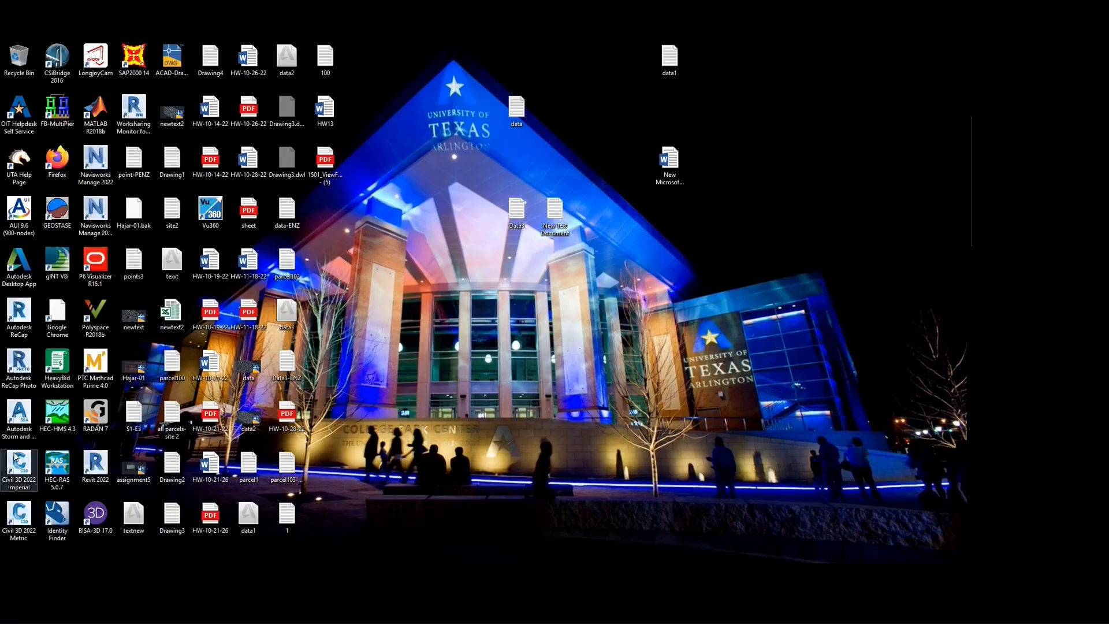
# Launch Civil 3D 2022 Imperial and reread the Assignment 14 requirements in the browser while it loads.
pyautogui.doubleClick(19, 470)
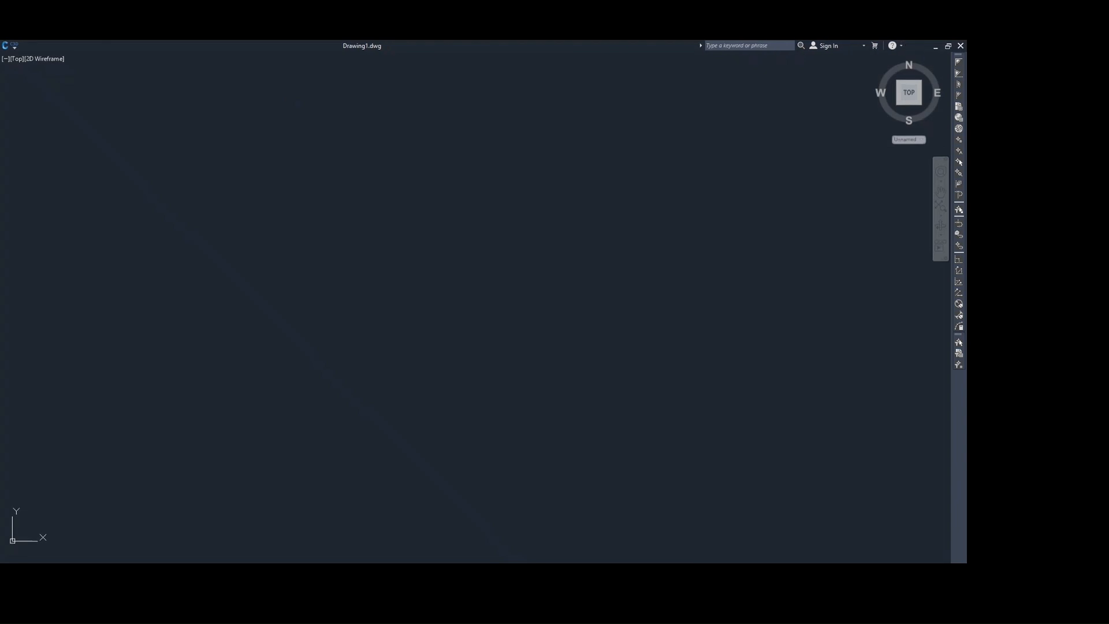
pyautogui.hotkey('alt', 'Tab')
pyautogui.hotkey('alt', 'Tab')
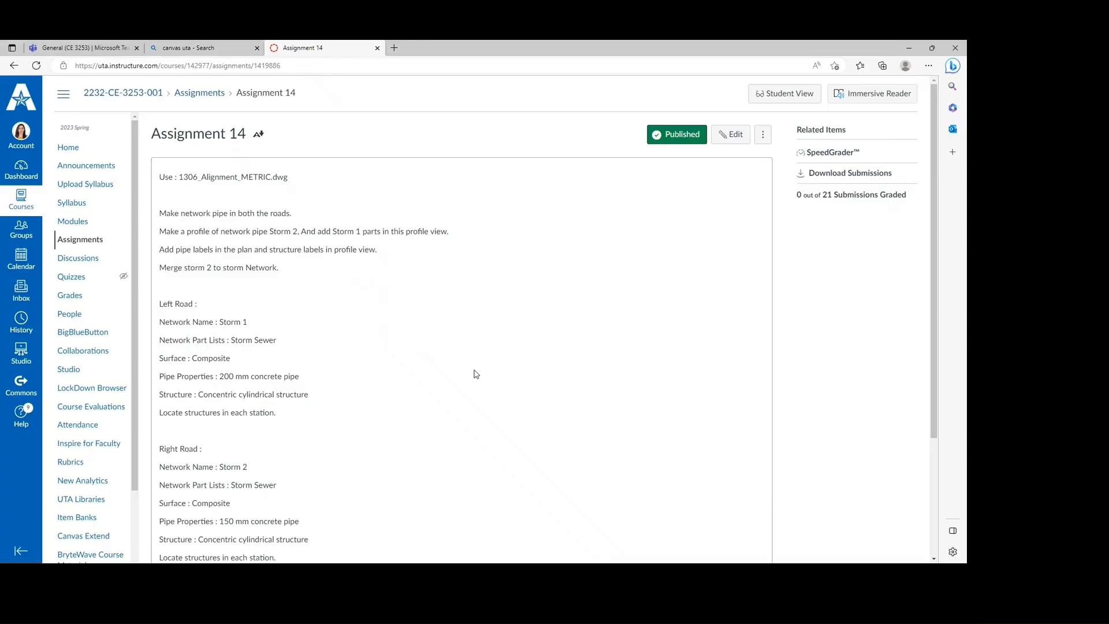
pyautogui.scroll(-1, 246, 266)
pyautogui.scroll(1, 163, 197)
pyautogui.scroll(-3, 243, 312)
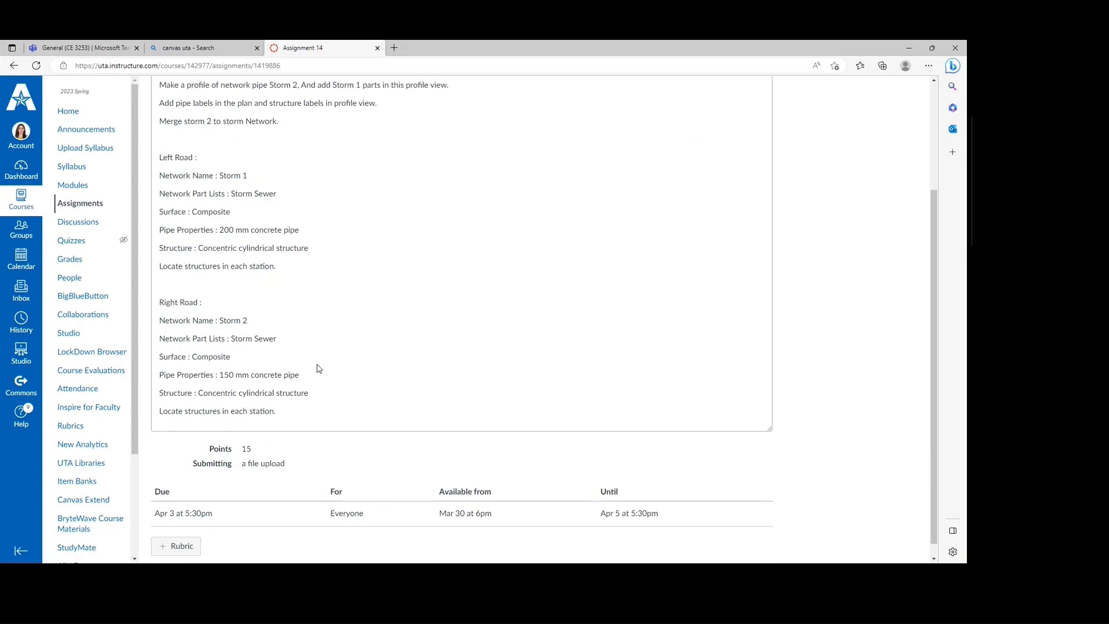
pyautogui.scroll(3, 319, 364)
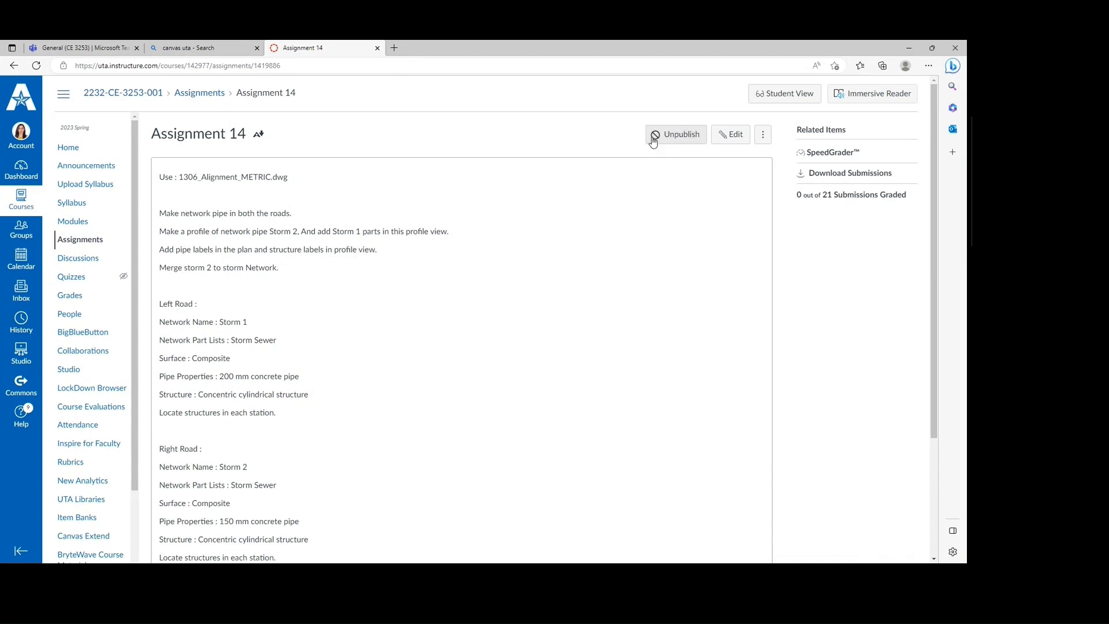
# Switch to Civil 3D and open the 1306_Alignment_METRIC drawing from the Downloads folder.
pyautogui.click(910, 47)
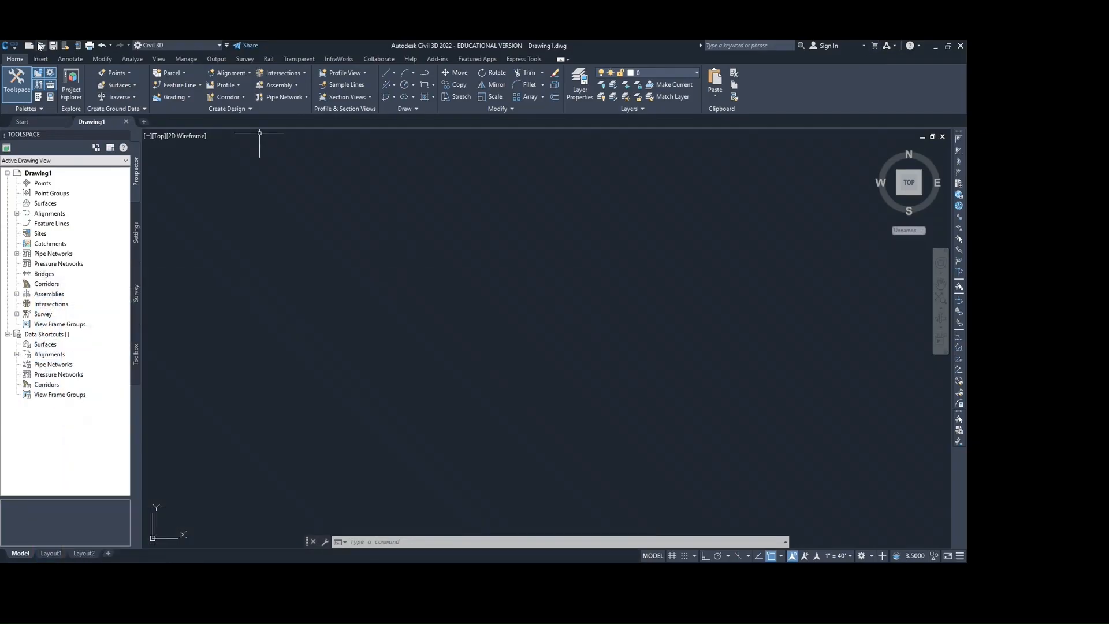
pyautogui.click(40, 46)
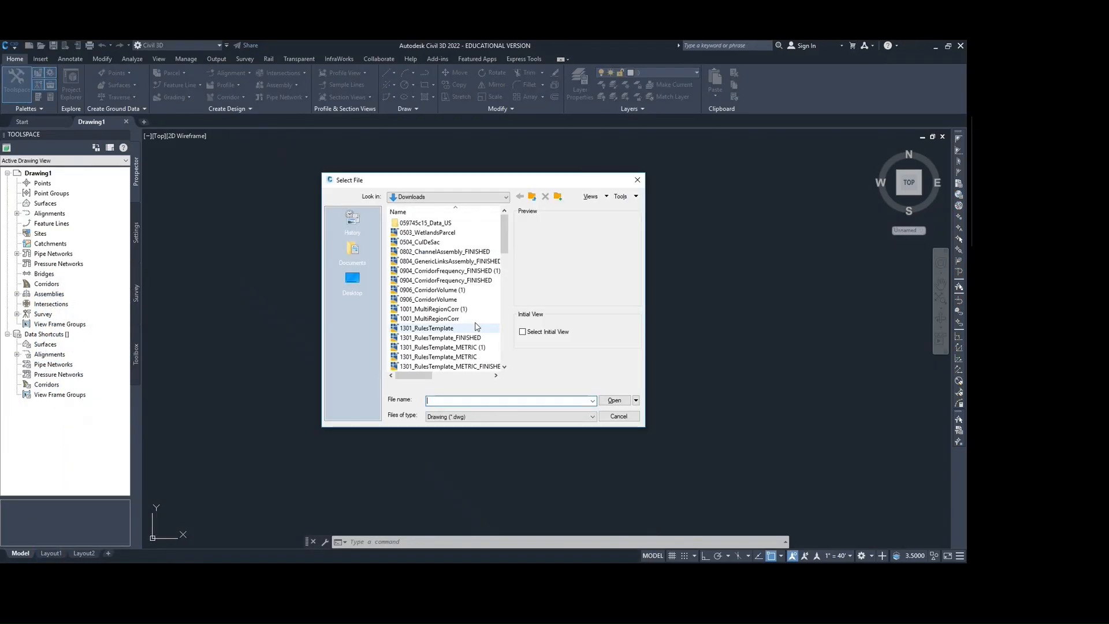
pyautogui.scroll(-4, 450, 307)
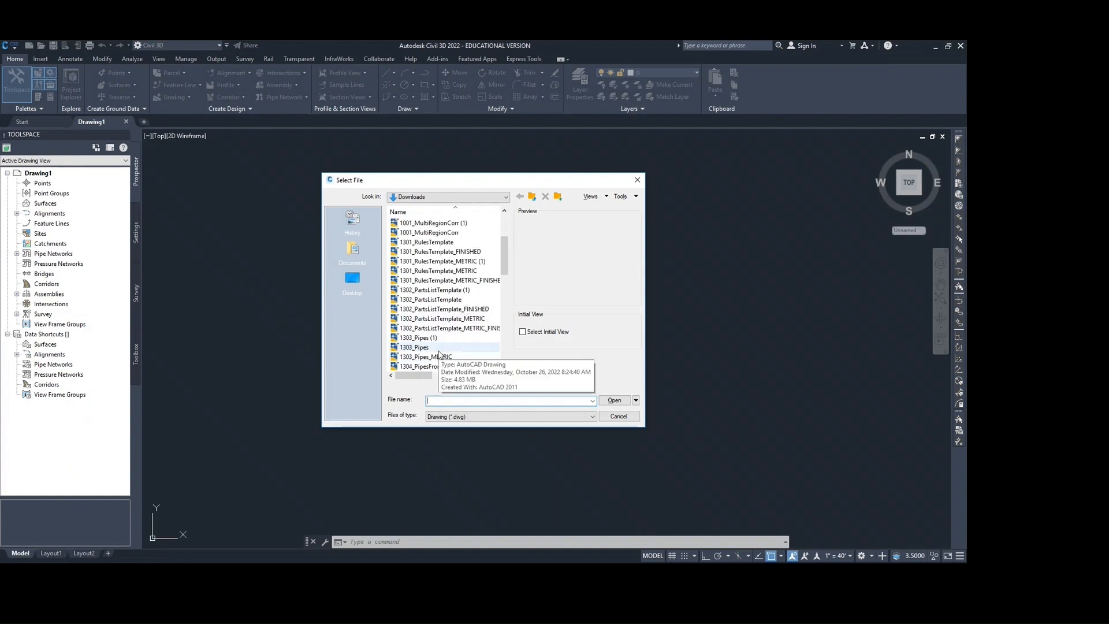
pyautogui.scroll(-1, 440, 355)
pyautogui.click(435, 357)
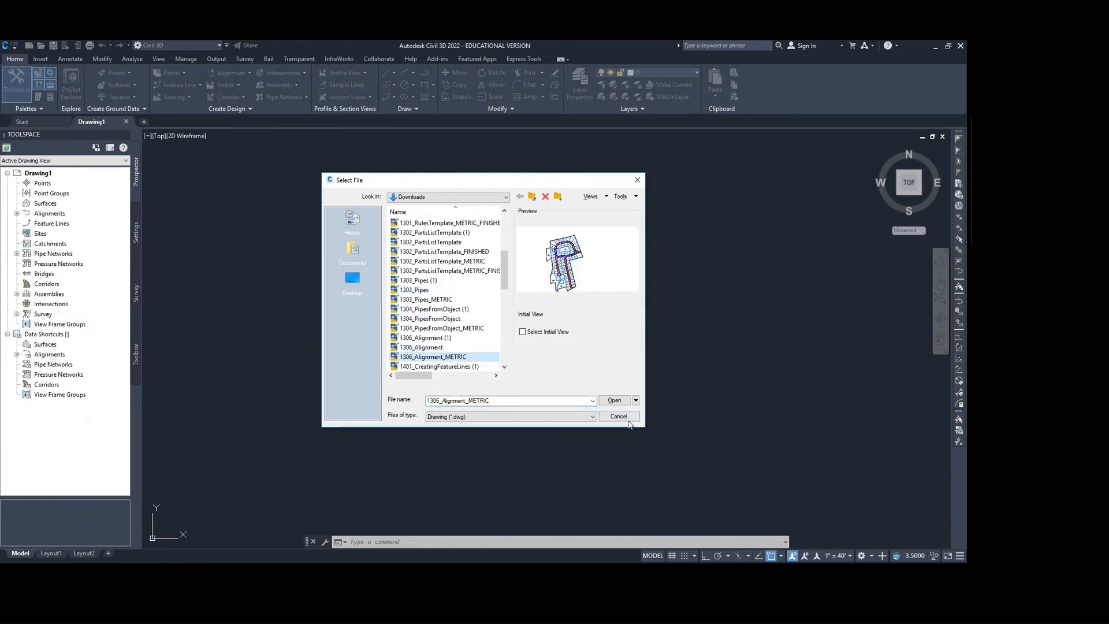
pyautogui.click(621, 402)
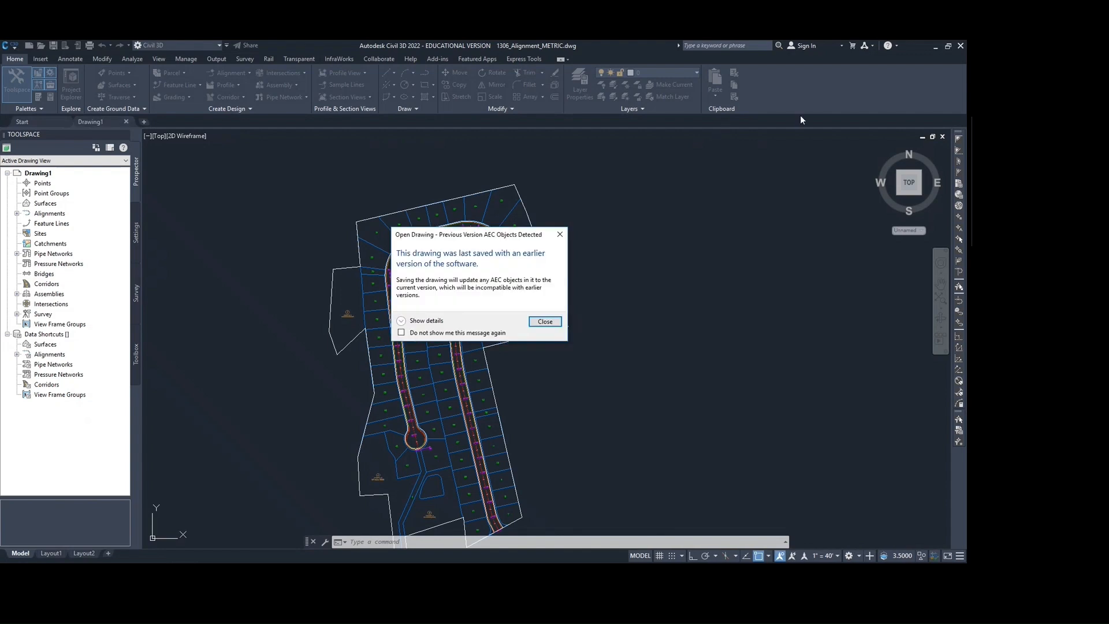
pyautogui.click(544, 321)
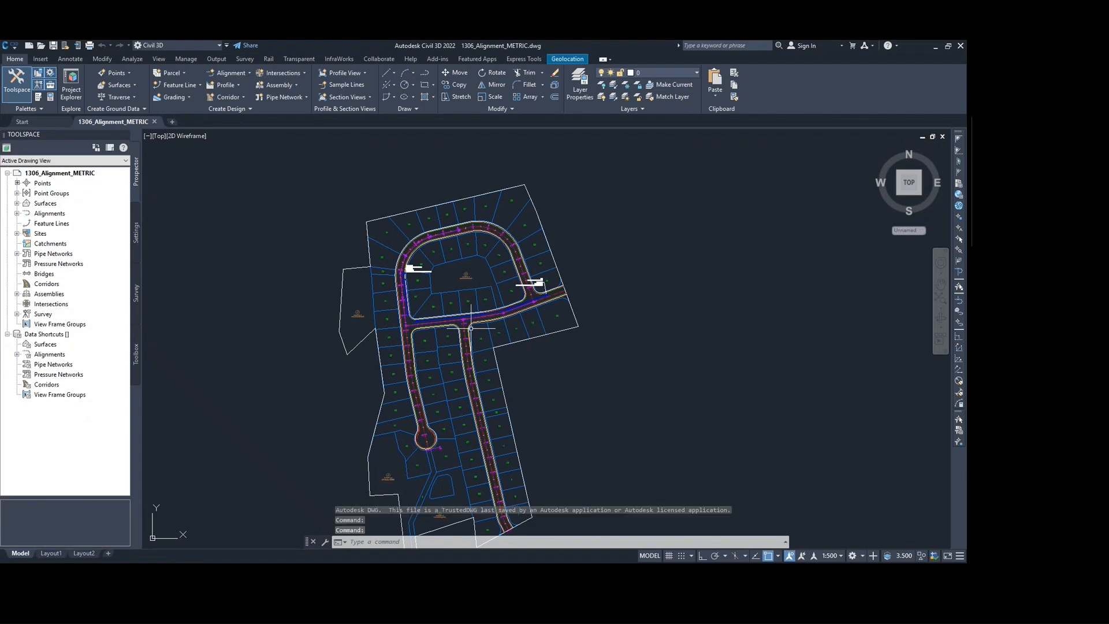
# Examine the two parallel roads in the drawing, and review the assignment's pipe network tasks in the browser.
pyautogui.scroll(6, 454, 267)
pyautogui.moveTo(453, 267)
pyautogui.mouseDown(button='middle')
pyautogui.moveTo(639, 207)
pyautogui.moveTo(650, 189)
pyautogui.mouseUp(button='middle')
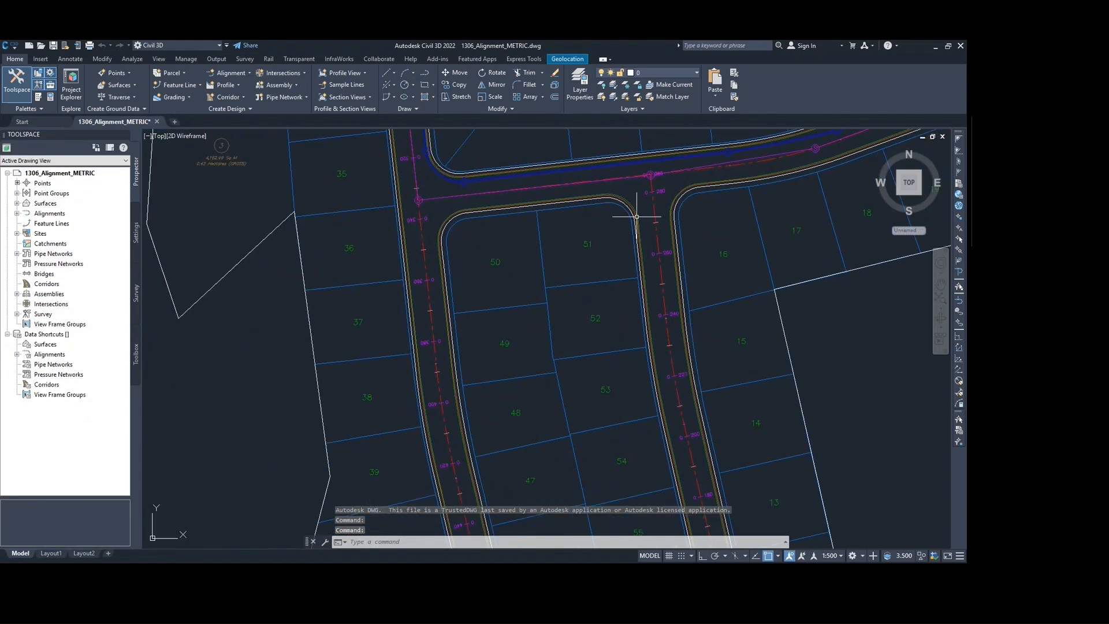
pyautogui.hotkey('alt', 'Tab')
pyautogui.click(580, 271)
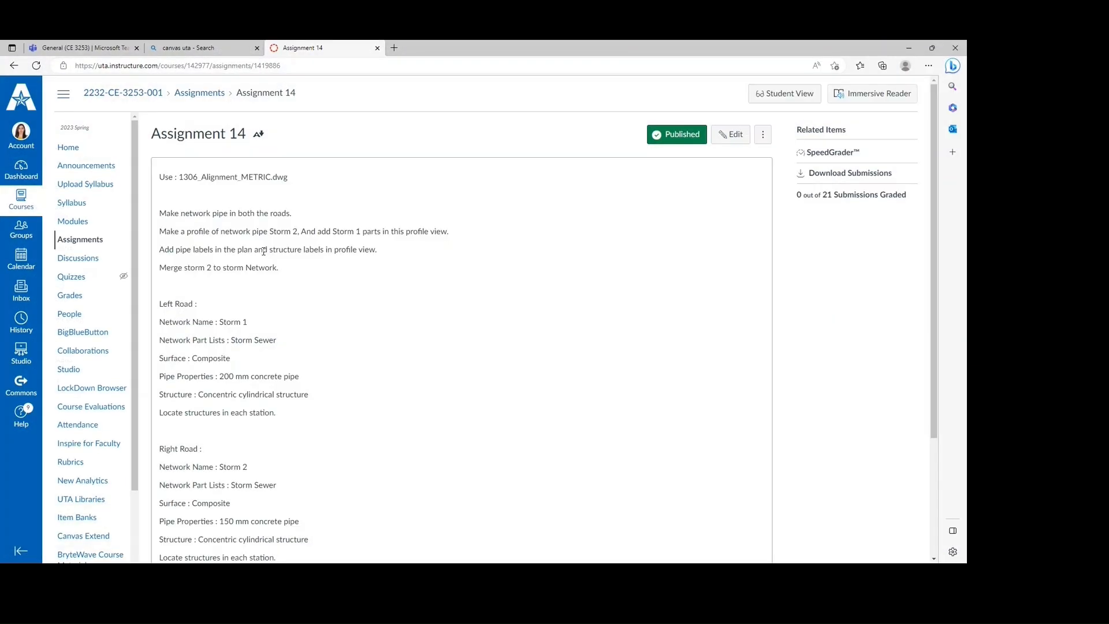
pyautogui.scroll(-1, 269, 215)
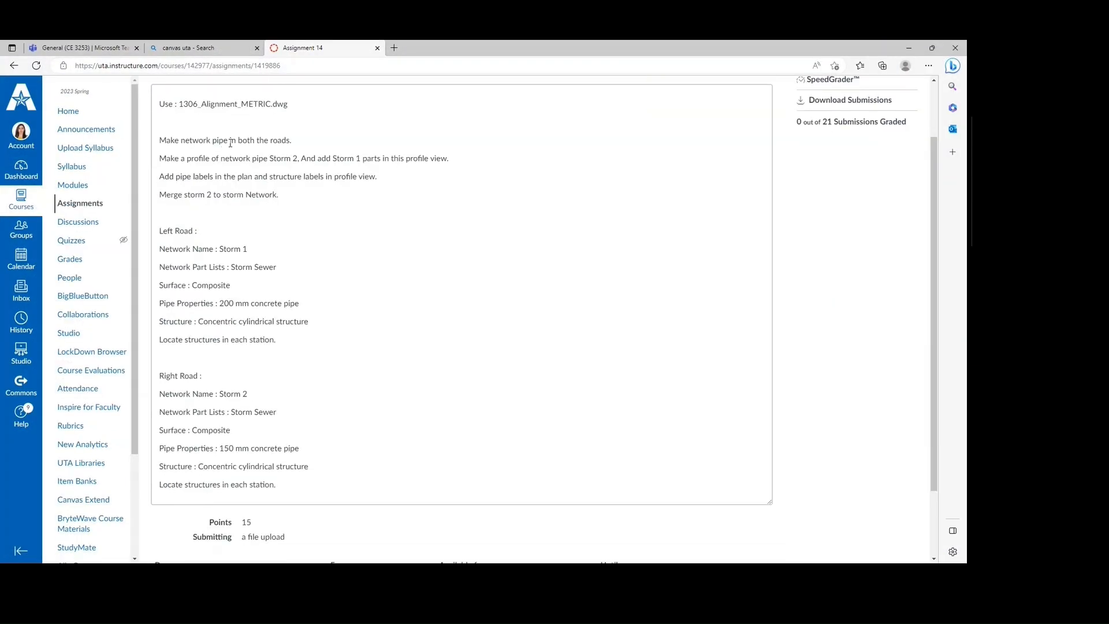
# Start a new pipe network in Civil 3D with the creation tools, naming it pipenetwork1 with the Storm Sewer parts list.
pyautogui.click(909, 48)
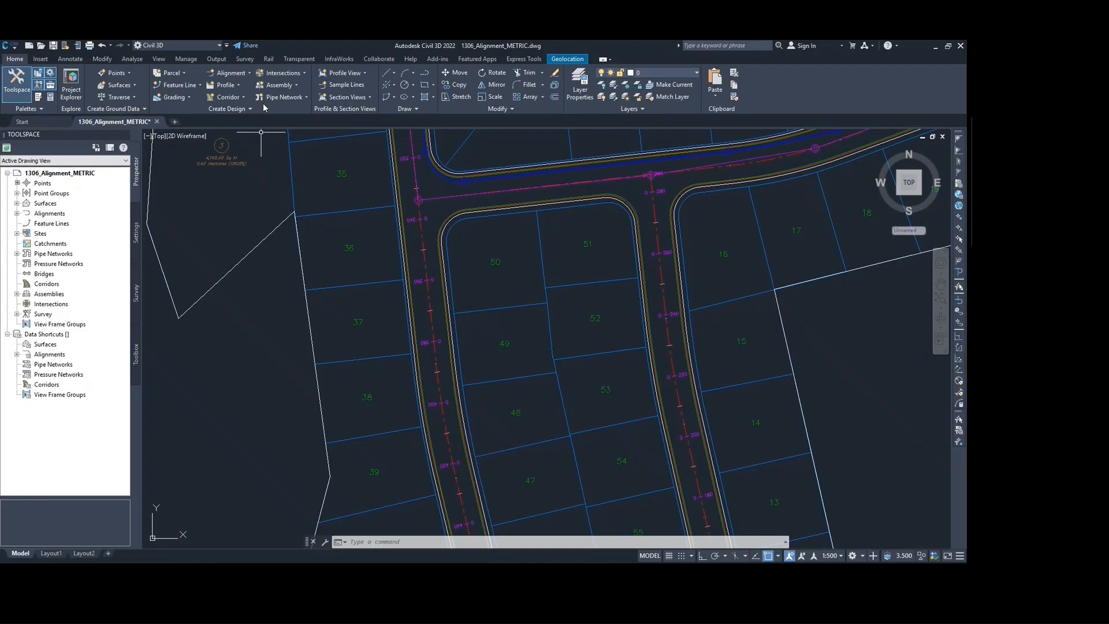
pyautogui.click(287, 99)
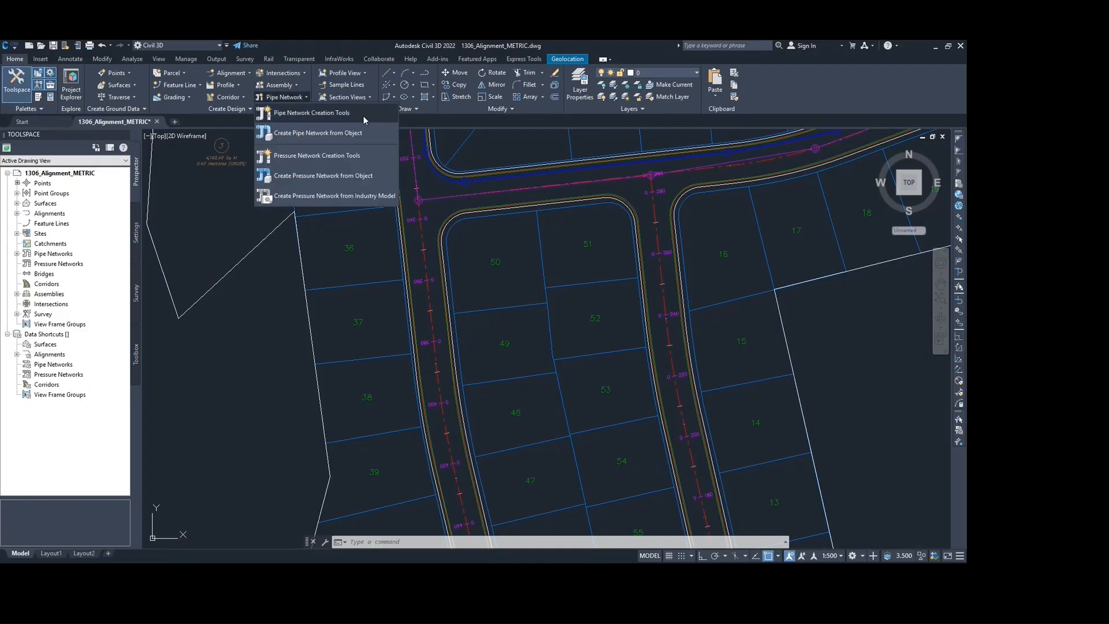
pyautogui.click(316, 112)
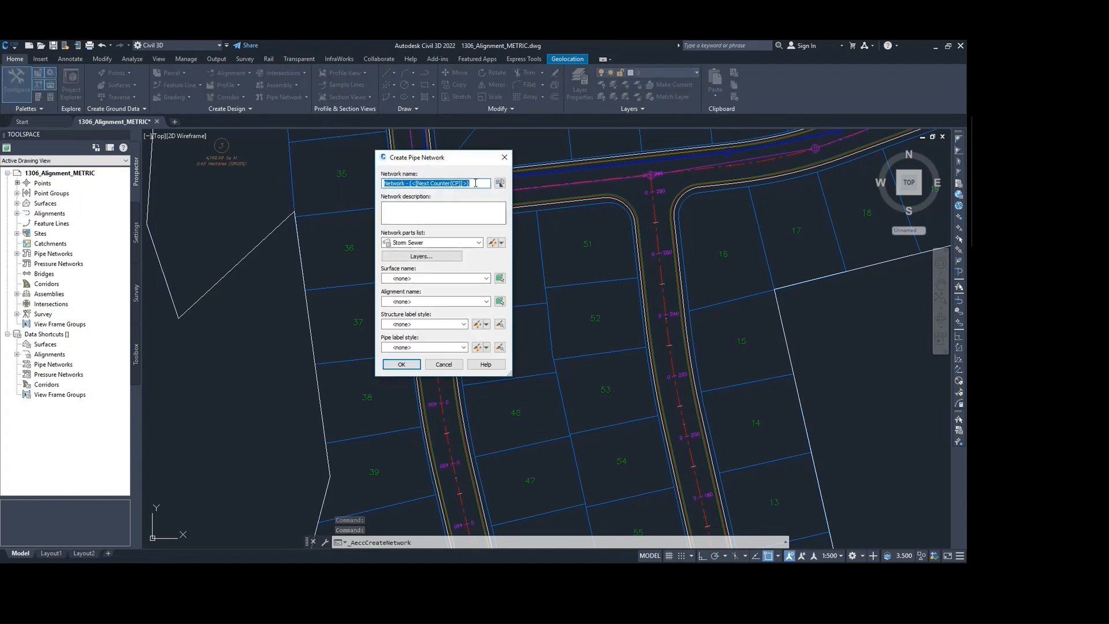
pyautogui.write('p')
pyautogui.press('BackSpace')
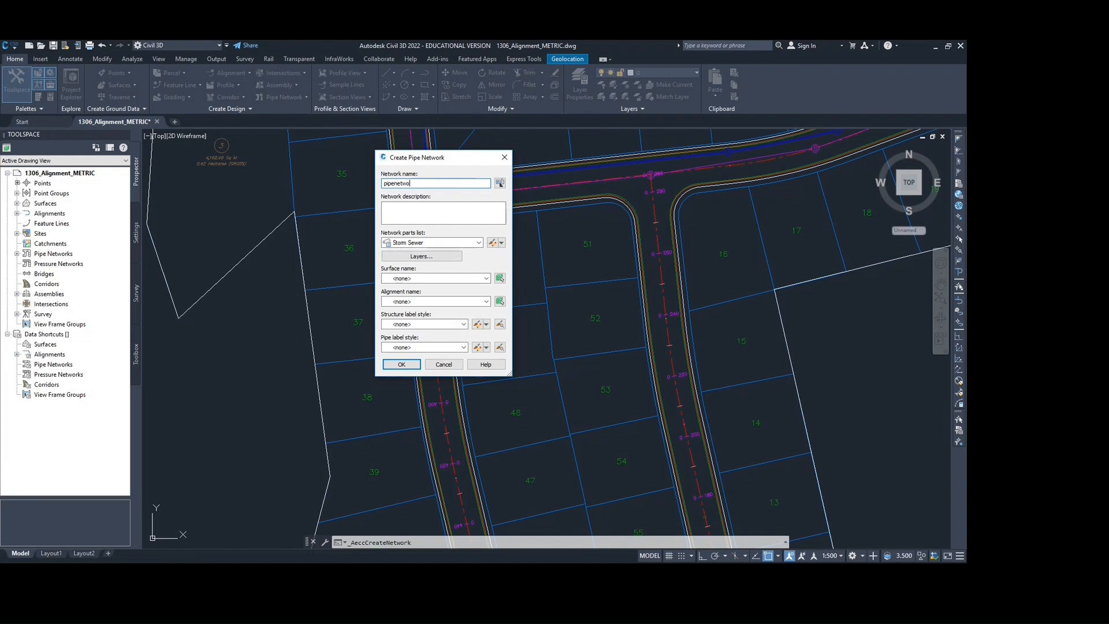
pyautogui.write('pipenetwork1')
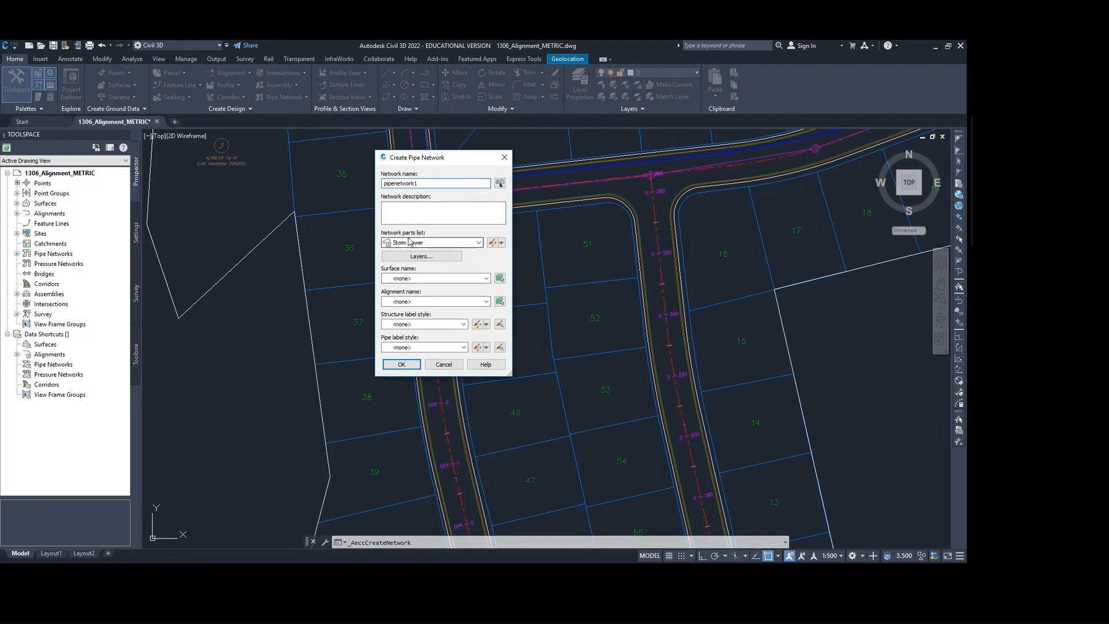
pyautogui.click(443, 242)
pyautogui.click(453, 232)
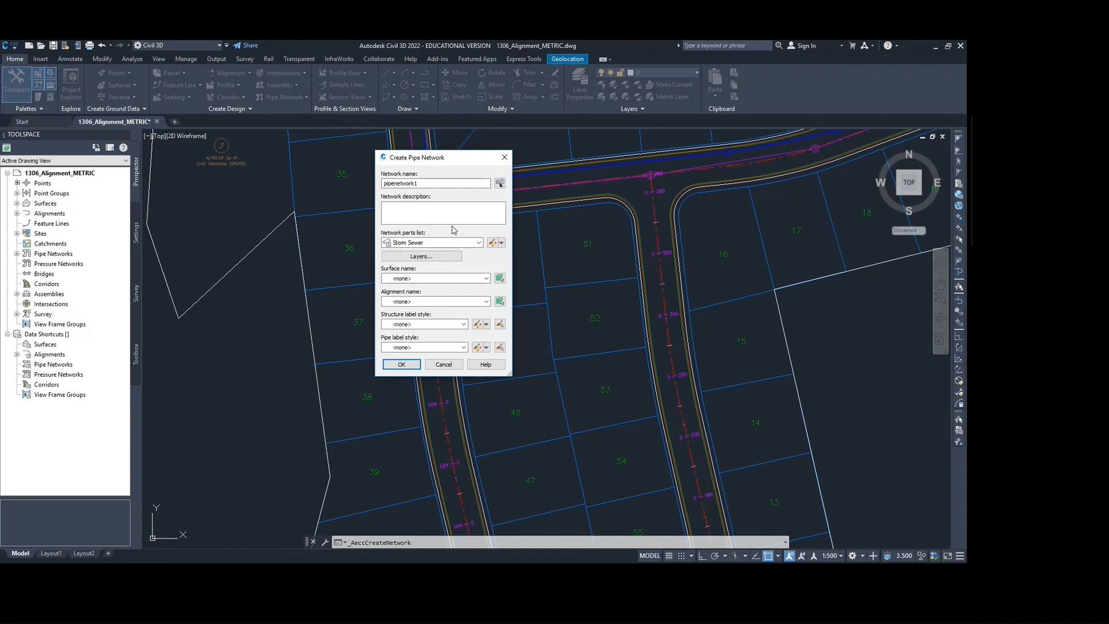
# Check the left road's network settings in the assignment and change the new network's name to storm1.
pyautogui.hotkey('alt', 'Tab')
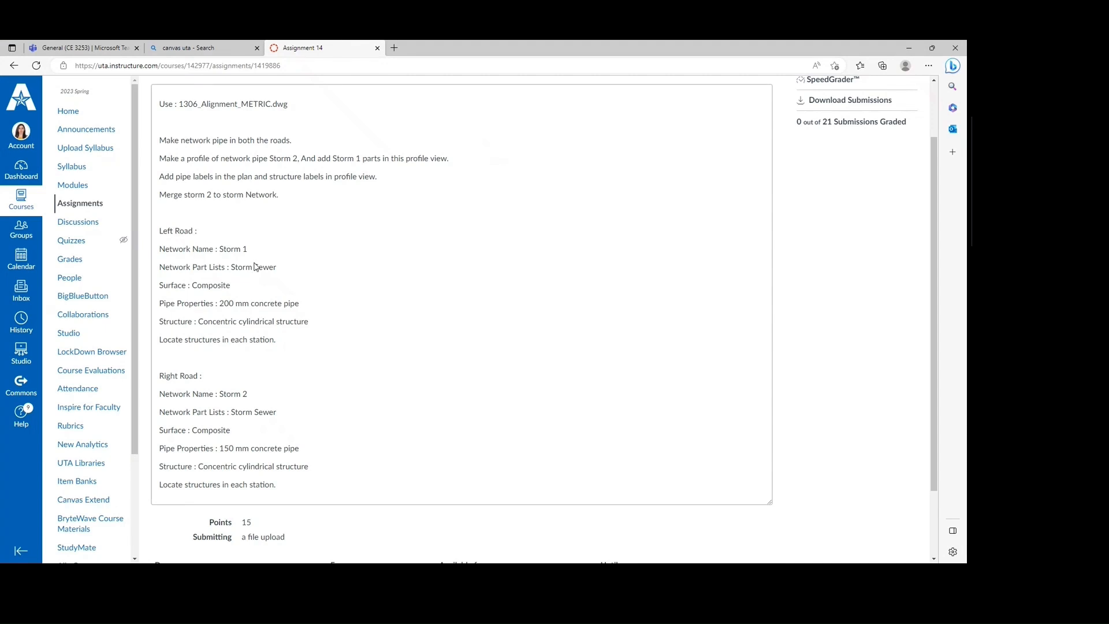
pyautogui.hotkey('alt', 'Tab')
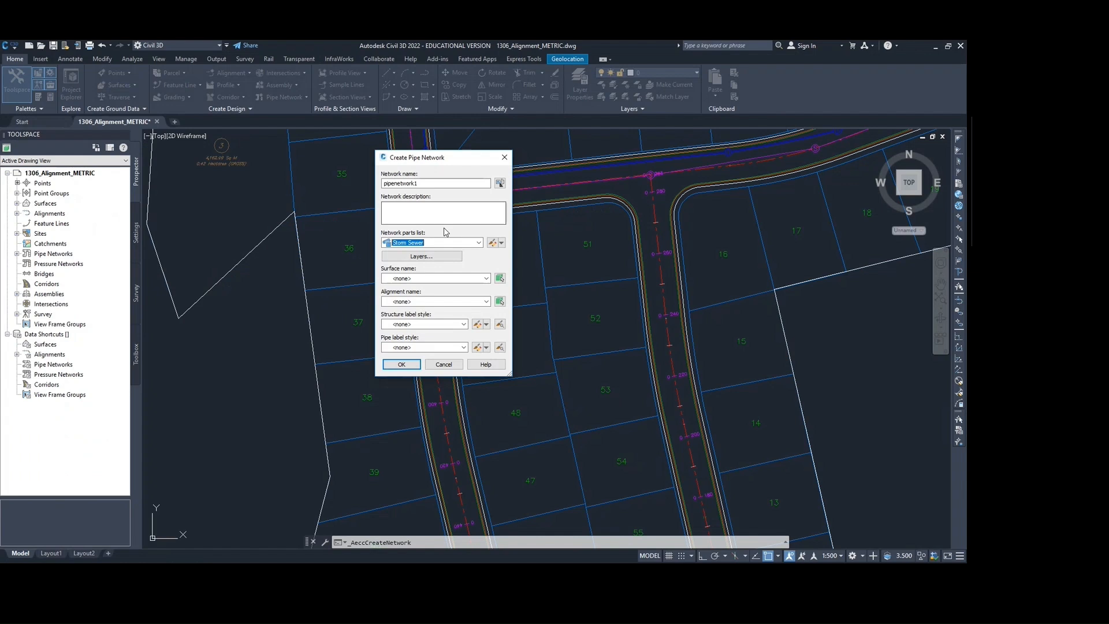
pyautogui.doubleClick(436, 183)
pyautogui.write('storm1')
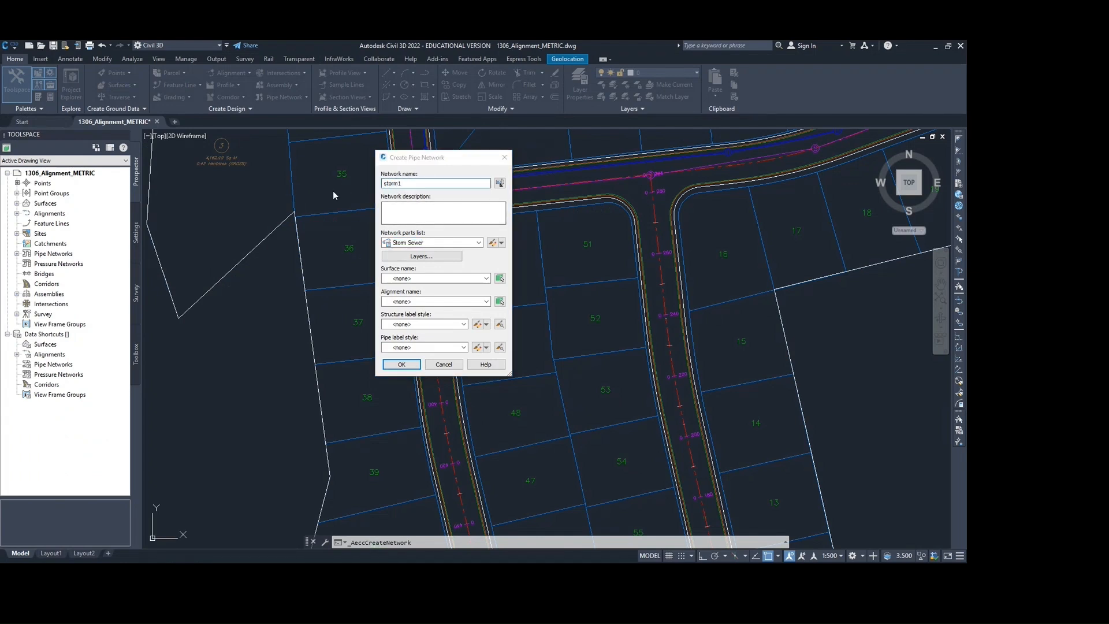
pyautogui.hotkey('alt', 'Tab')
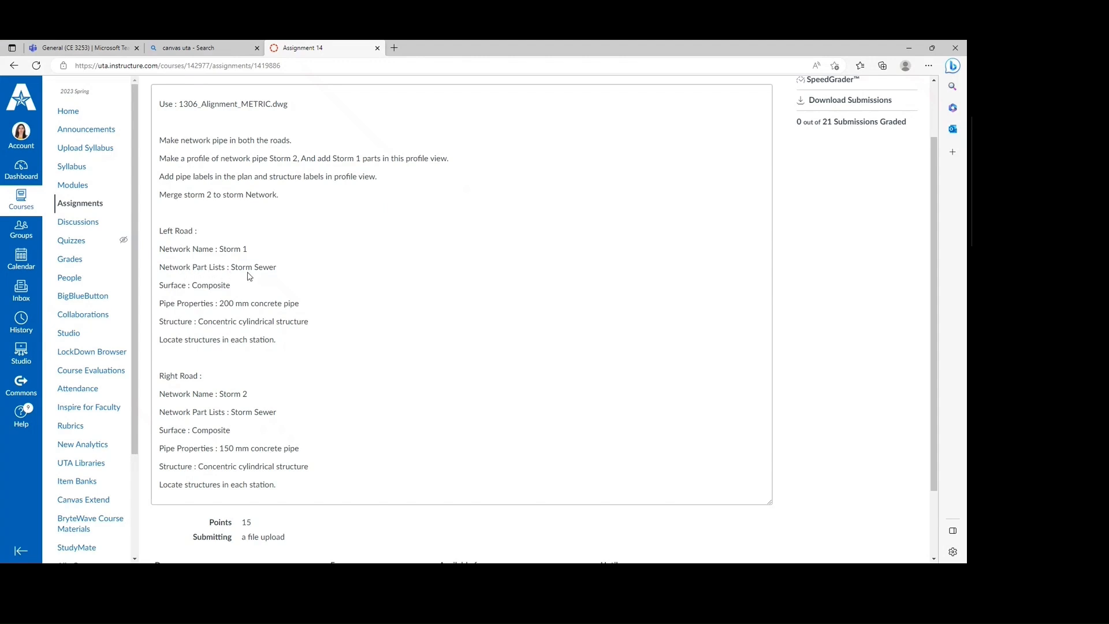
pyautogui.hotkey('alt', 'Tab')
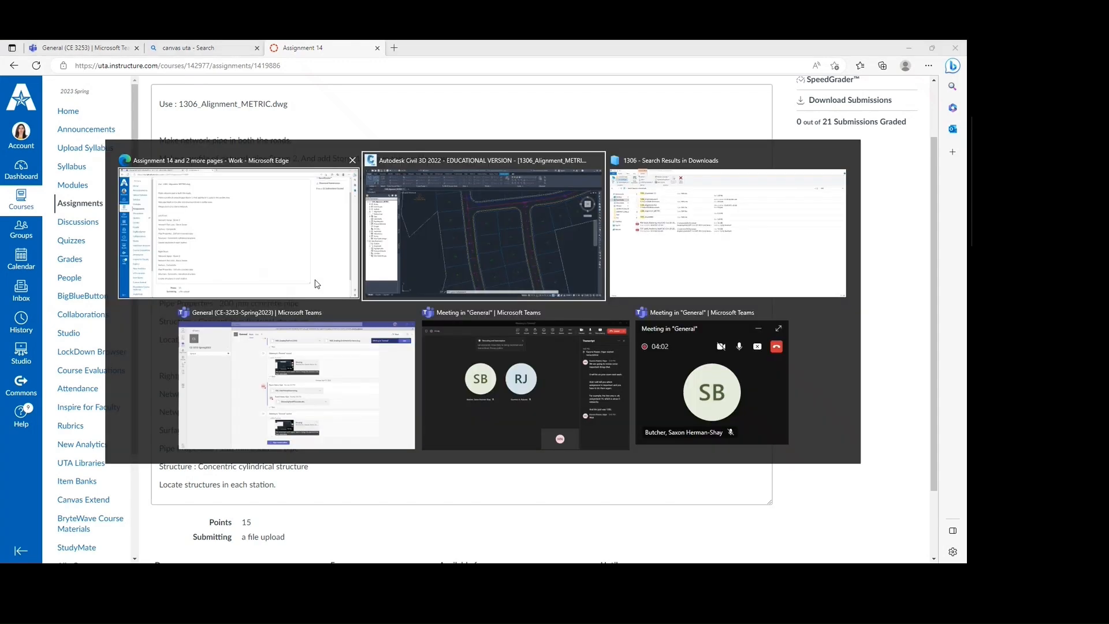
# Set the storm1 network's surface to Composite as the assignment asks, and create the network.
pyautogui.hotkey('alt', 'Tab')
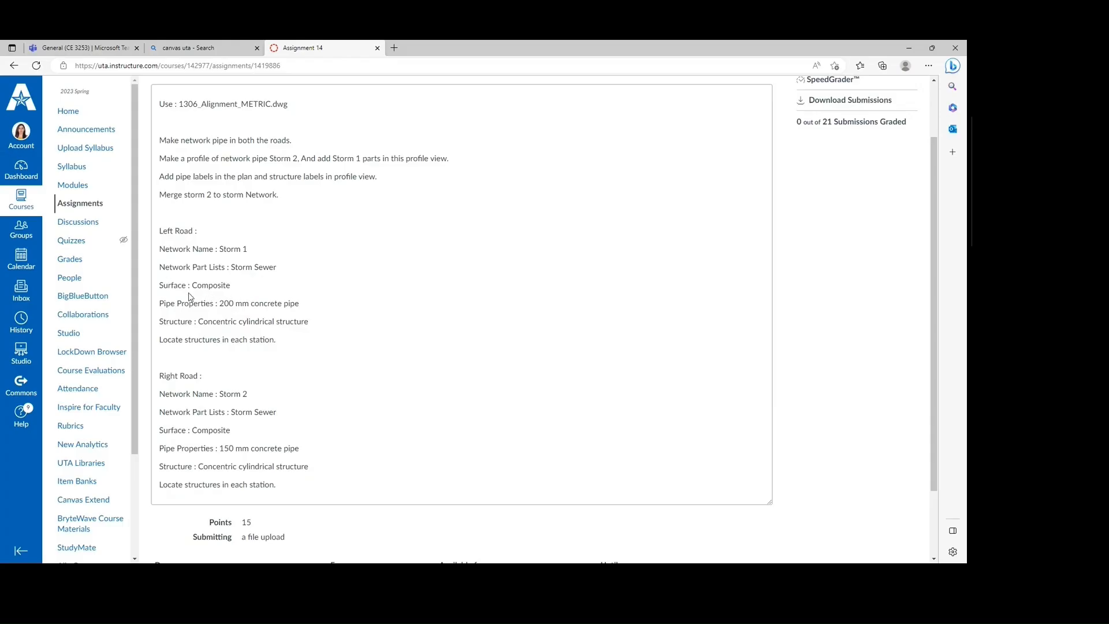
pyautogui.hotkey('alt', 'Tab')
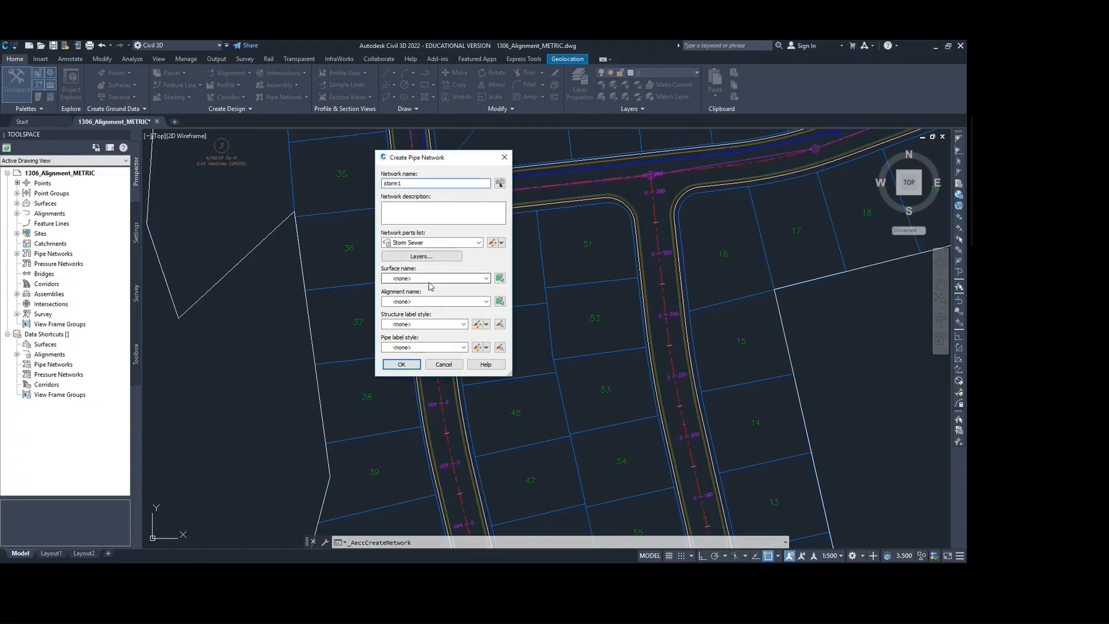
pyautogui.click(468, 278)
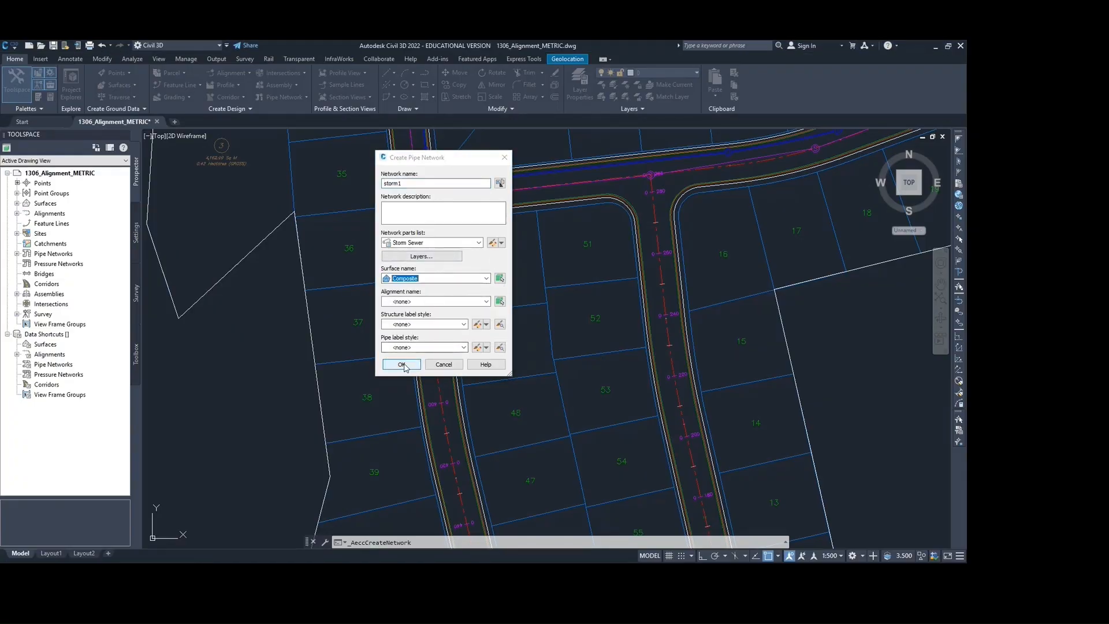
pyautogui.hotkey('alt', 'Tab')
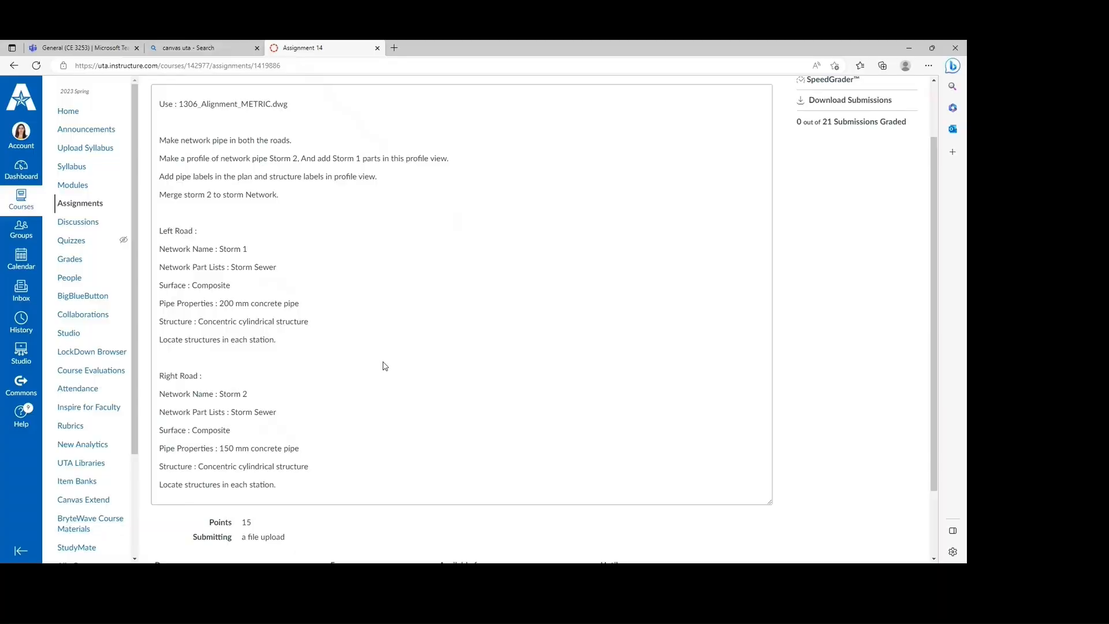
pyautogui.hotkey('alt', 'Tab')
pyautogui.click(402, 363)
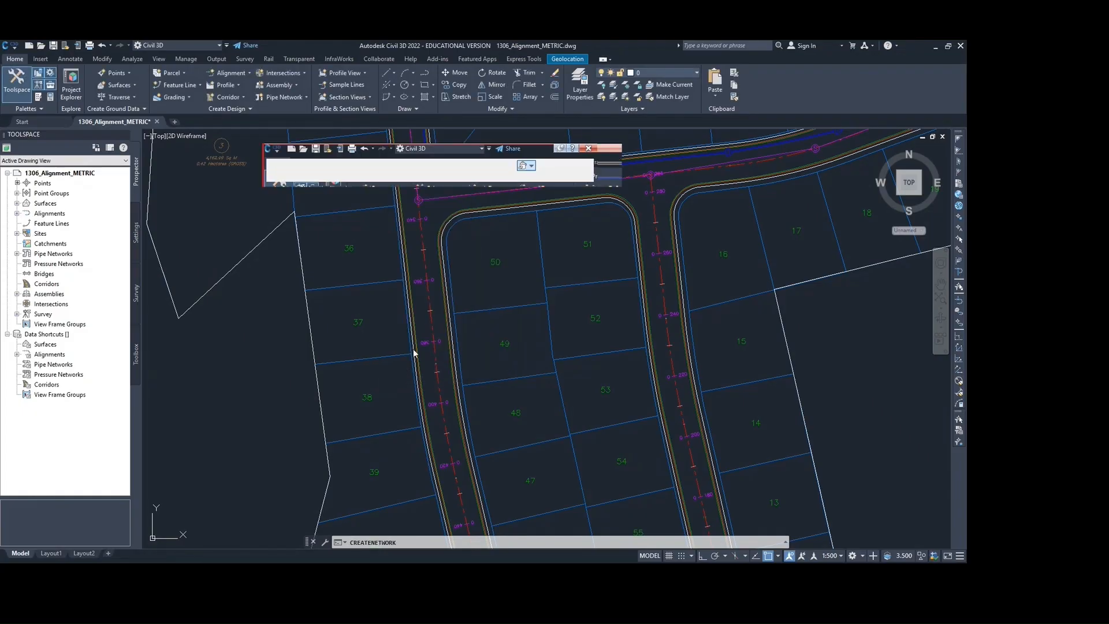
# Check the left road's pipe requirement in the assignment and choose the 200 mm Concrete Pipe for storm1.
pyautogui.hotkey('alt', 'Tab')
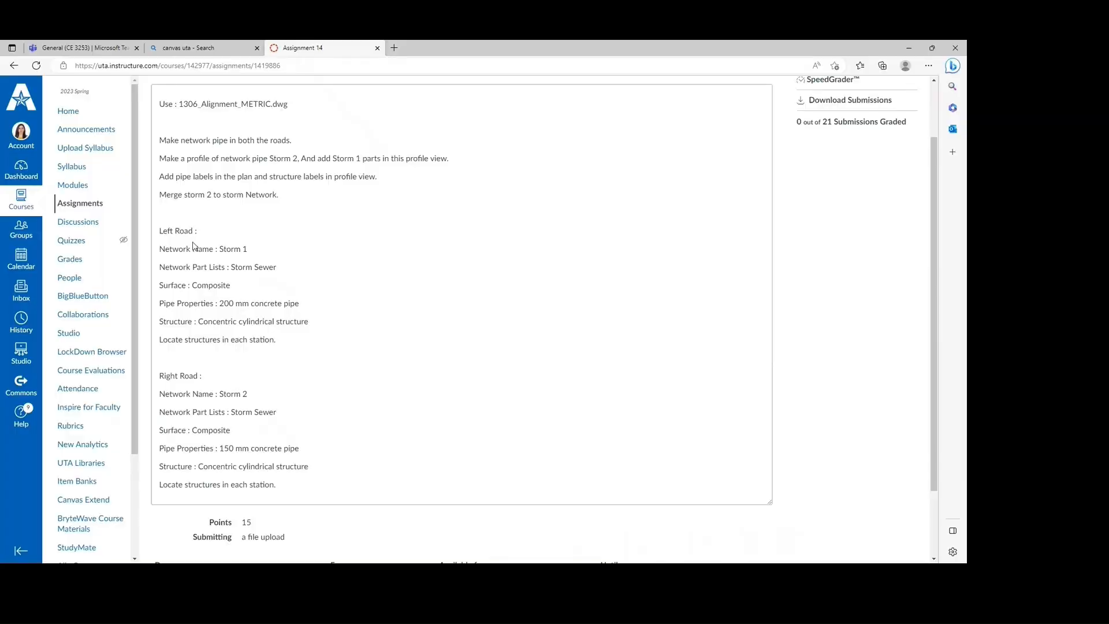
pyautogui.hotkey('alt', 'Tab')
pyautogui.scroll(-2, 439, 277)
pyautogui.moveTo(340, 406); pyautogui.dragTo(340, 386, button='middle')
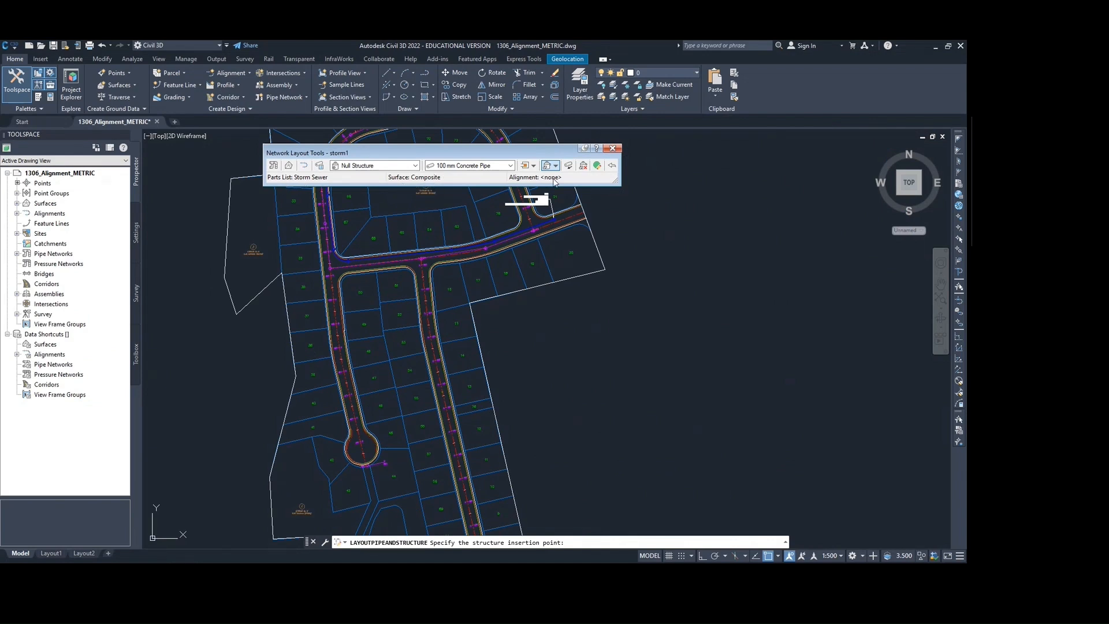
pyautogui.click(391, 167)
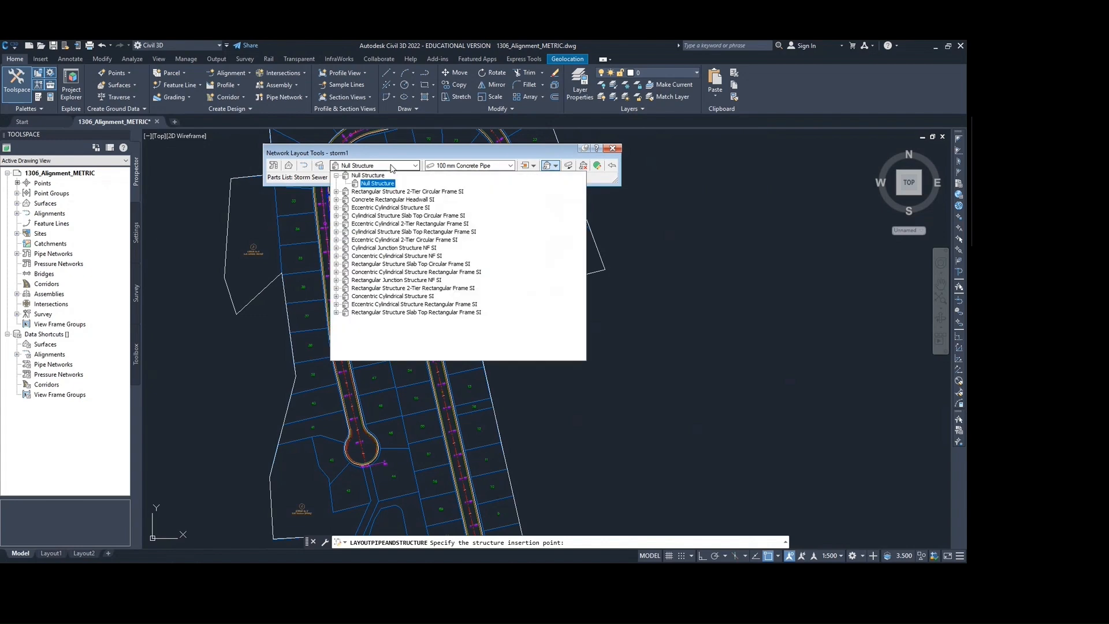
pyautogui.click(456, 158)
pyautogui.hotkey('alt', 'Tab')
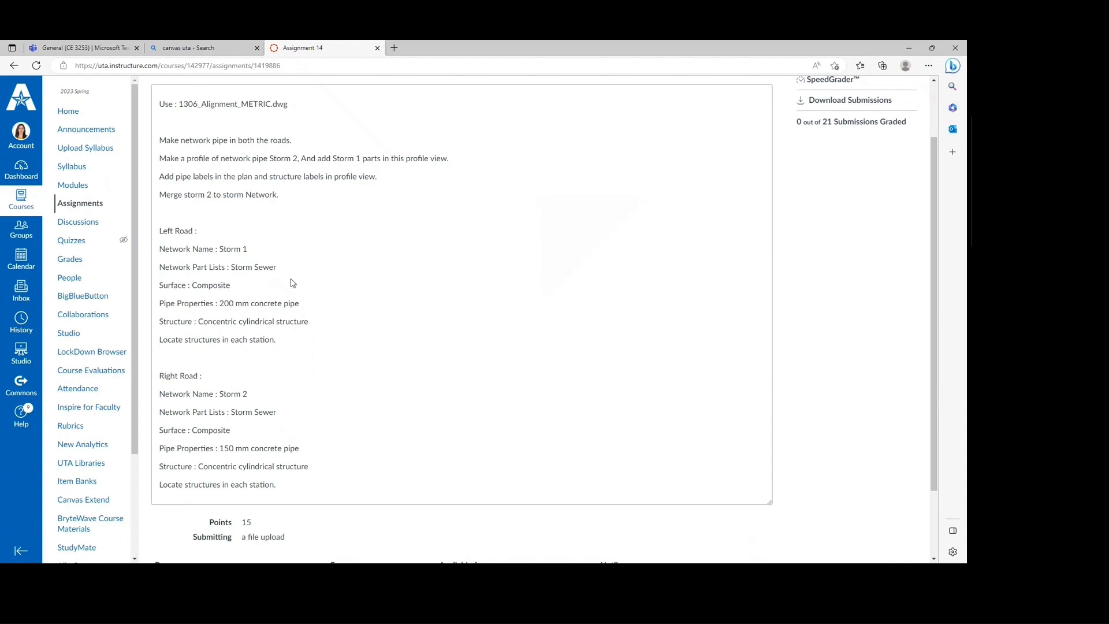
pyautogui.hotkey('alt', 'Tab')
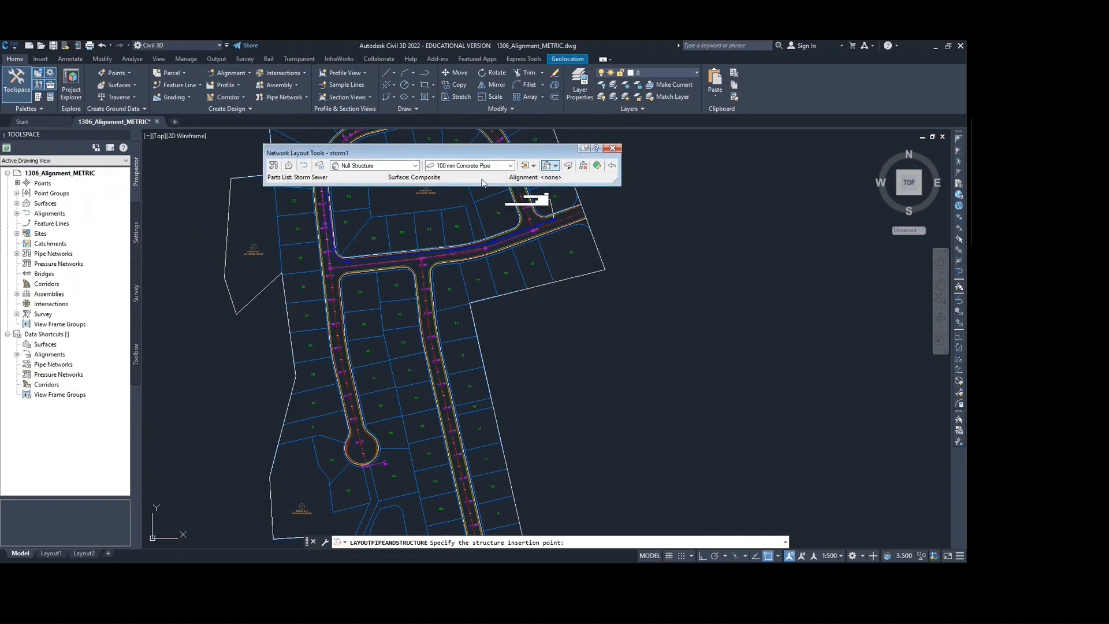
pyautogui.click(482, 167)
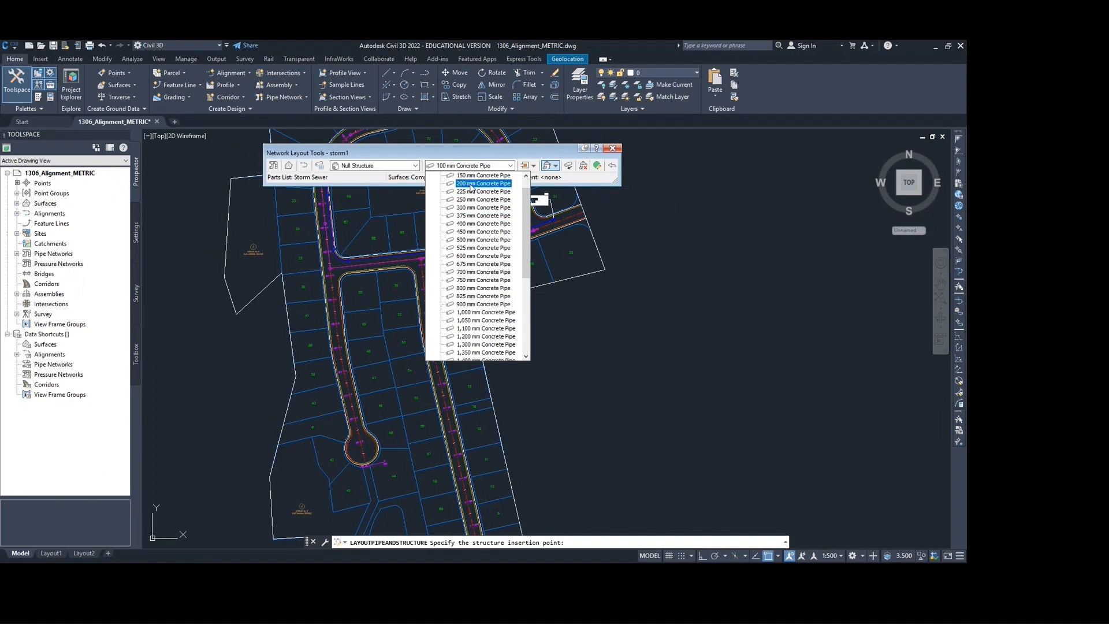
pyautogui.click(481, 184)
# Check the required structure in the assignment and choose the 1,200 mm dia 600 mm cone under Concentric Cylindrical Structure NF SI.
pyautogui.hotkey('alt', 'Tab')
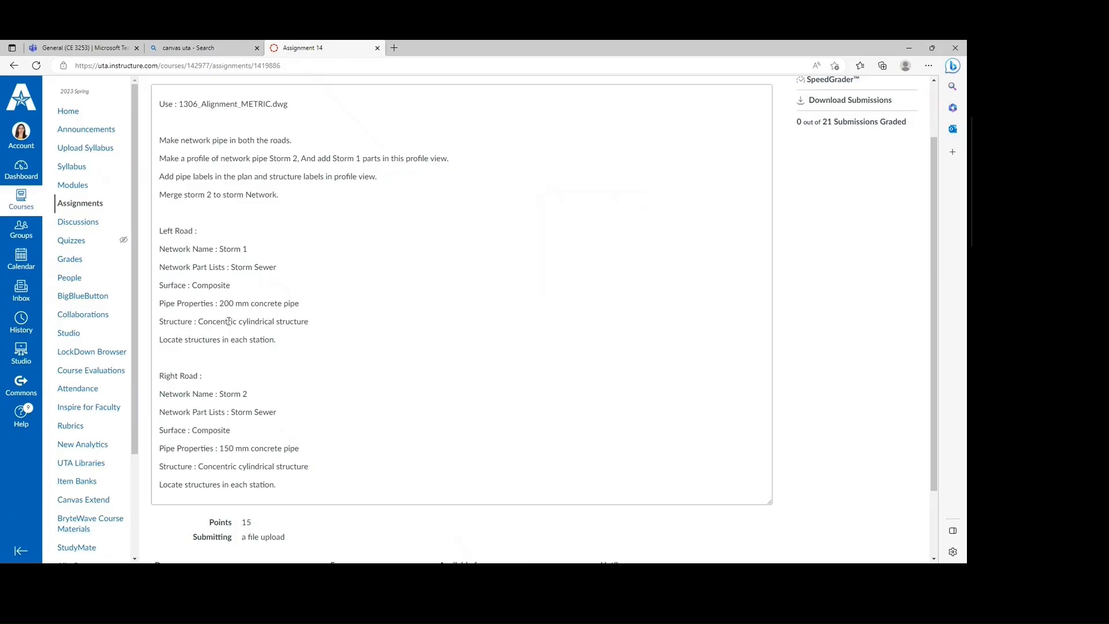
pyautogui.hotkey('alt', 'Tab')
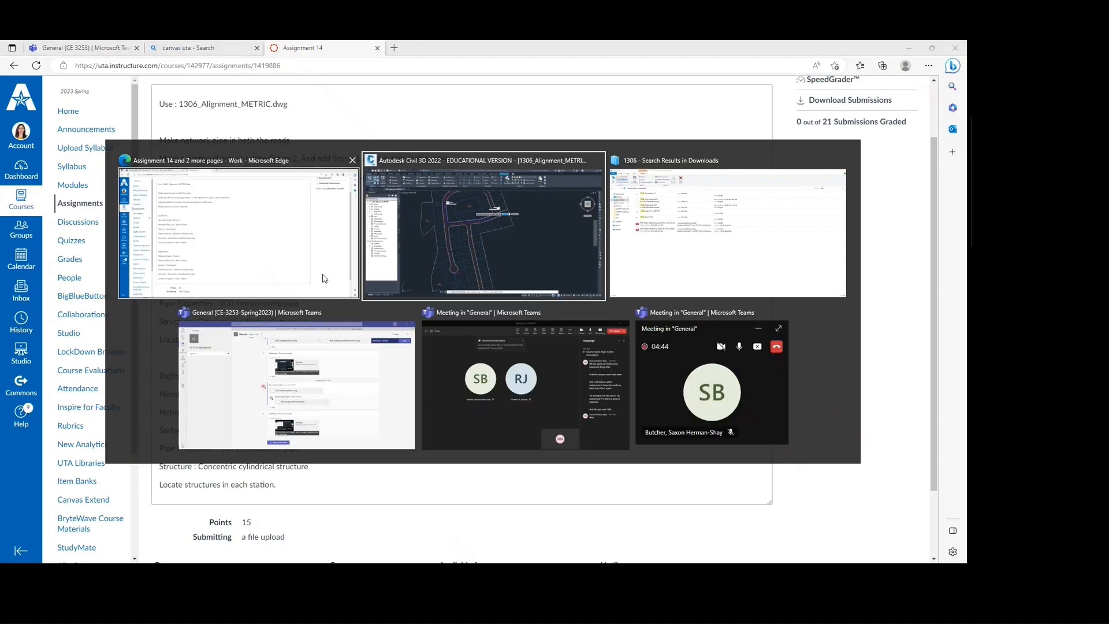
pyautogui.click(376, 165)
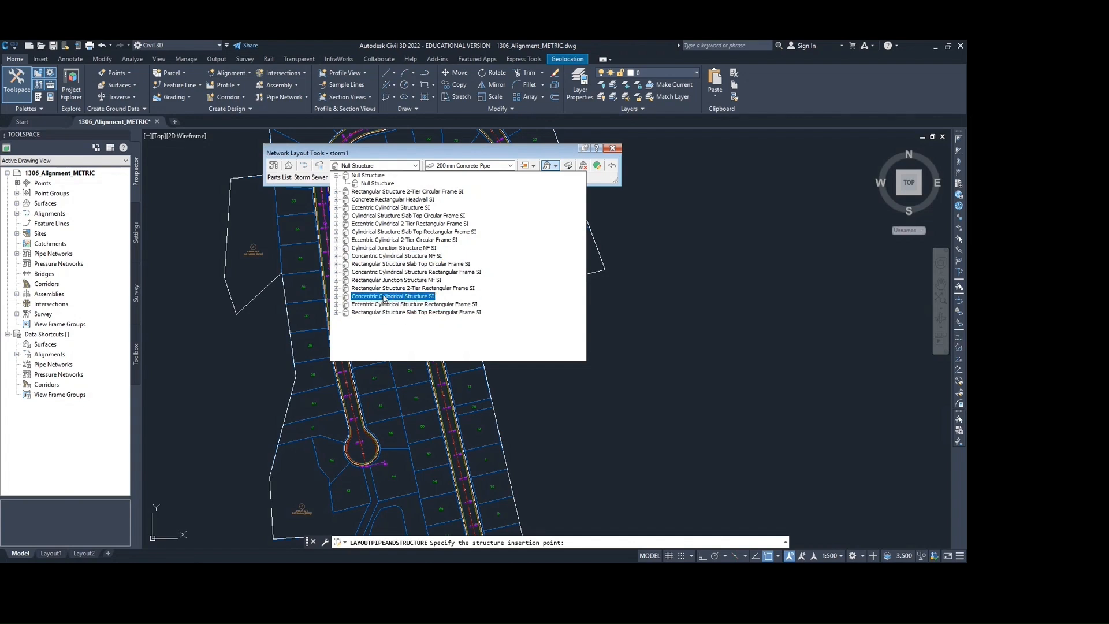
pyautogui.hotkey('alt', 'Tab')
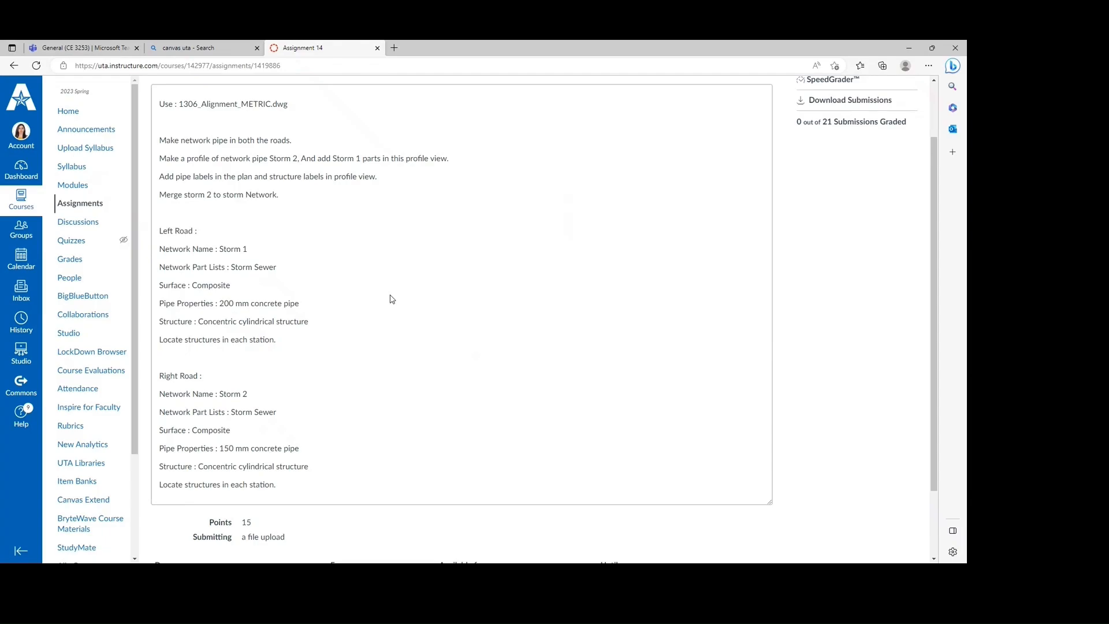
pyautogui.hotkey('alt', 'Tab')
pyautogui.click(403, 298)
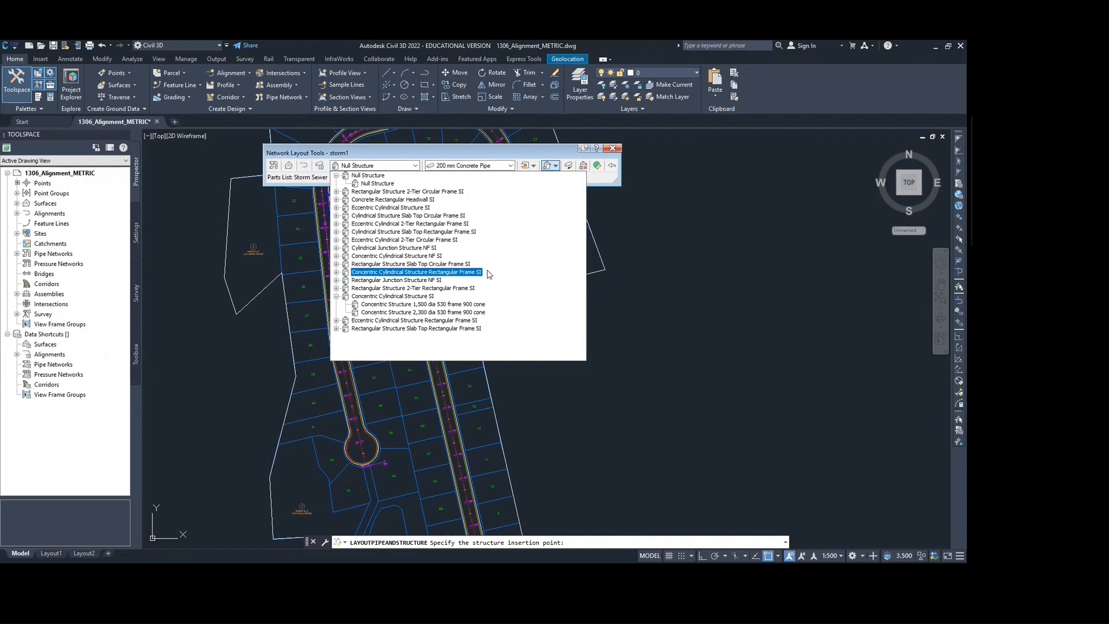
pyautogui.hotkey('alt', 'Tab')
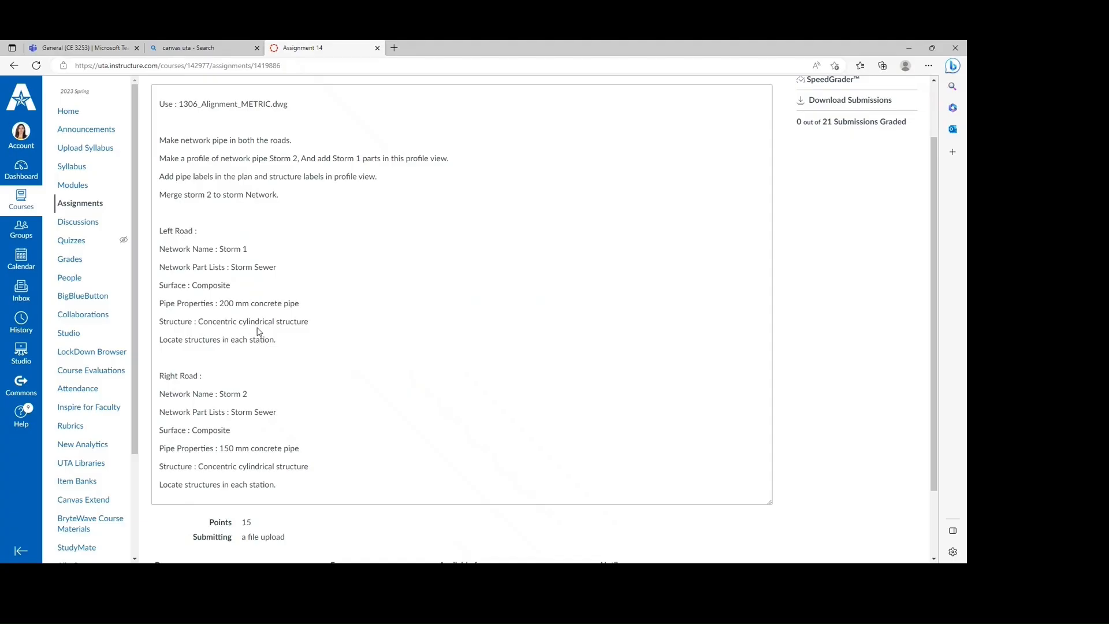
pyautogui.hotkey('alt', 'Tab')
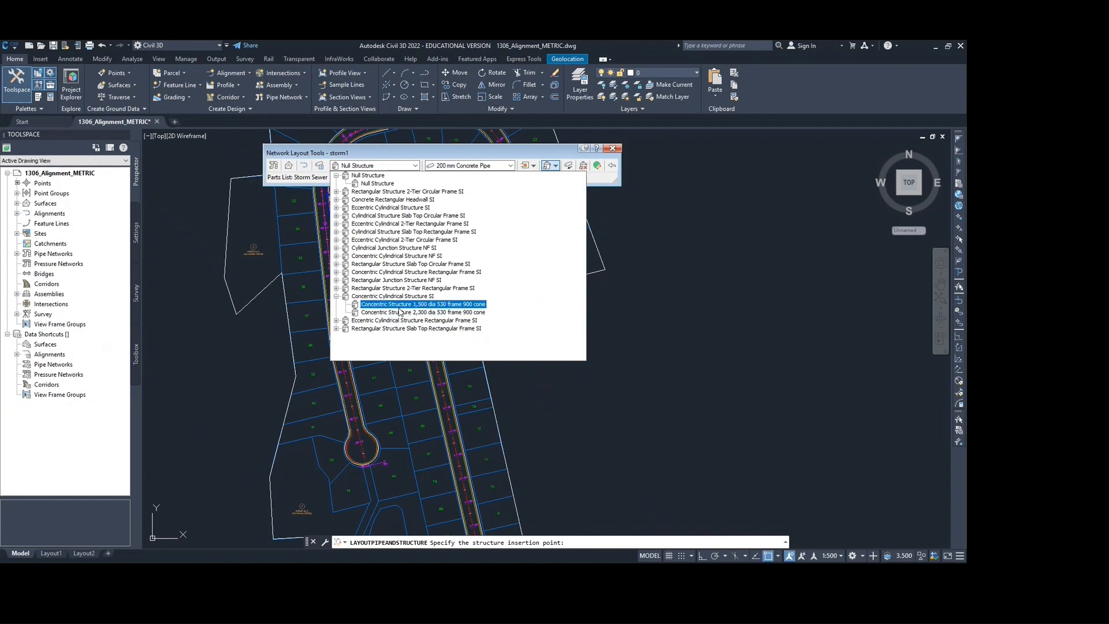
pyautogui.hotkey('alt', 'Tab')
pyautogui.hotkey('alt', 'Tab')
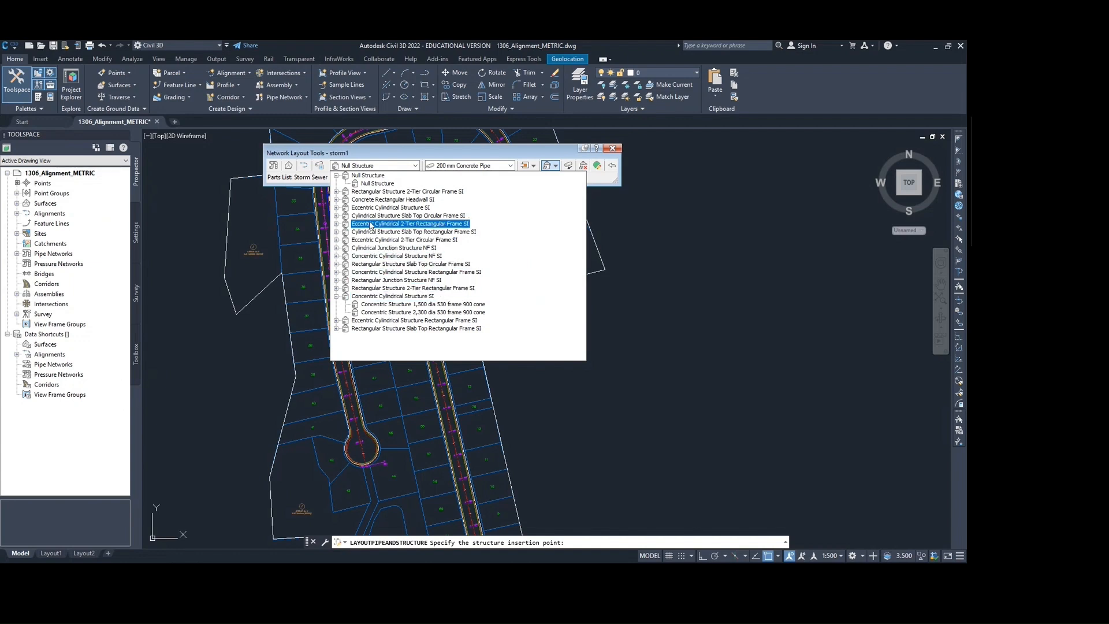
pyautogui.click(337, 256)
pyautogui.click(384, 262)
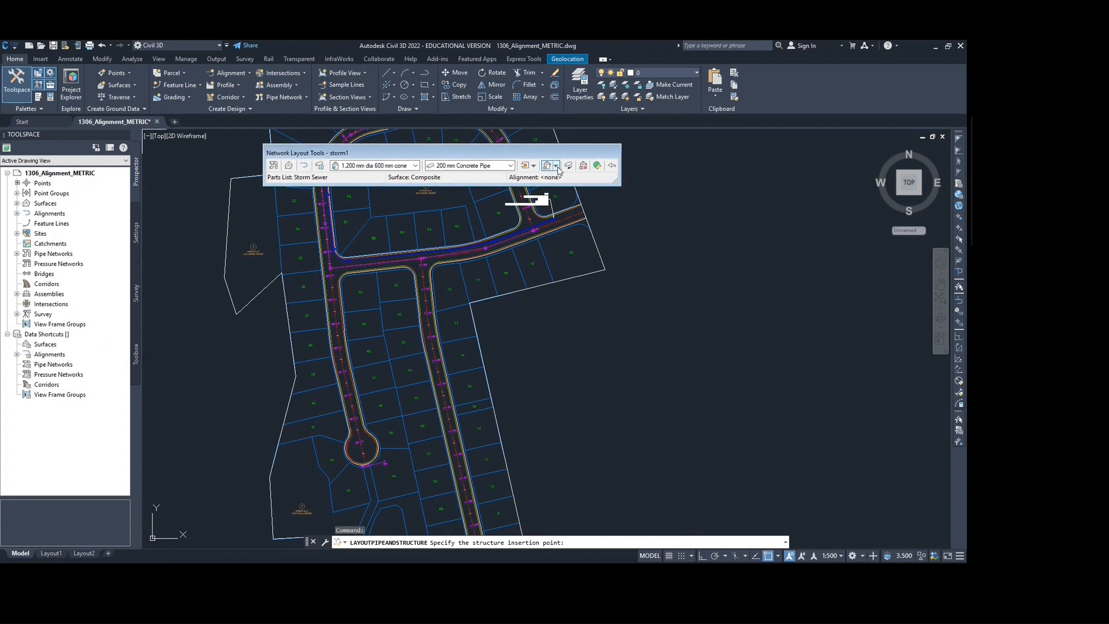
# Start drawing pipes and structures, placing the first structure at the left road's upper junction and the next at station 0+380.
pyautogui.click(555, 166)
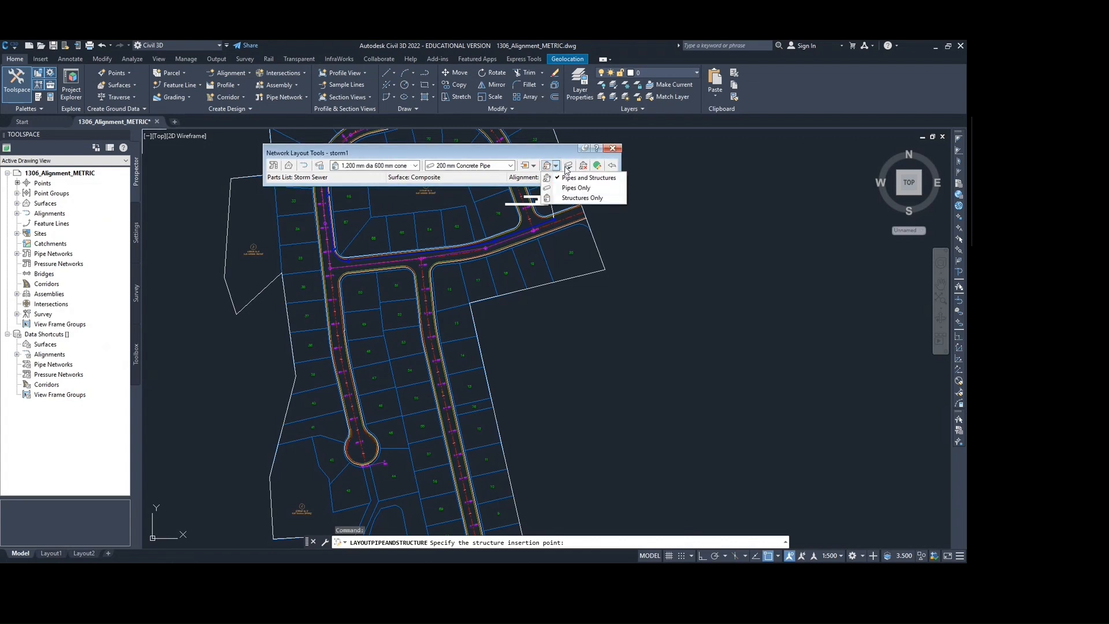
pyautogui.click(581, 177)
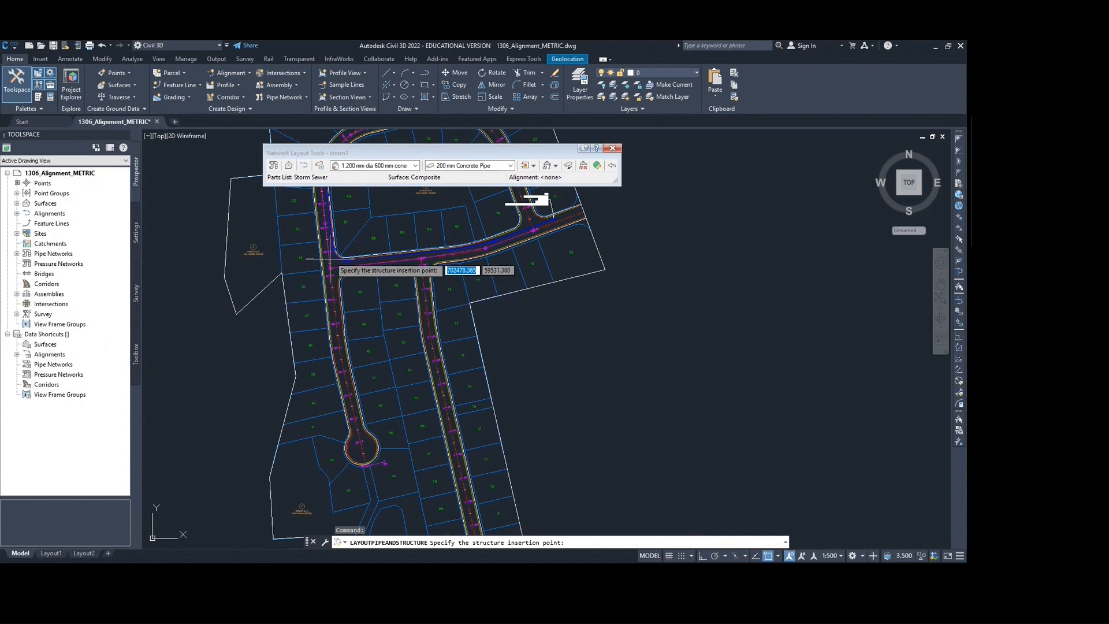
pyautogui.scroll(5, 325, 307)
pyautogui.scroll(4, 325, 308)
pyautogui.click(345, 283)
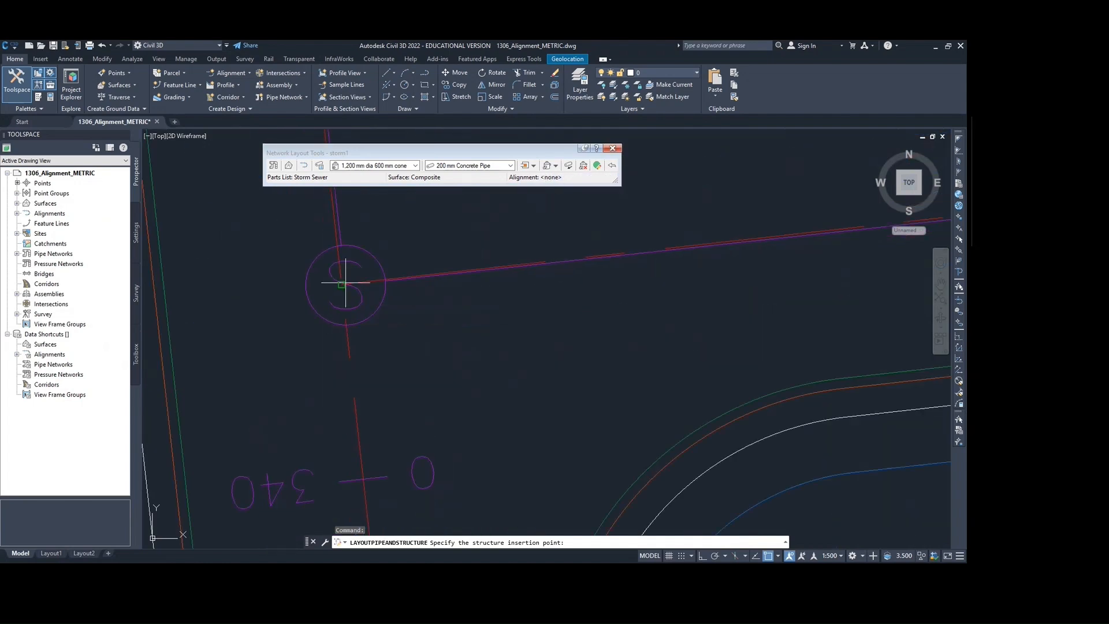
pyautogui.scroll(-8, 328, 336)
pyautogui.moveTo(352, 435); pyautogui.dragTo(344, 211, button='middle')
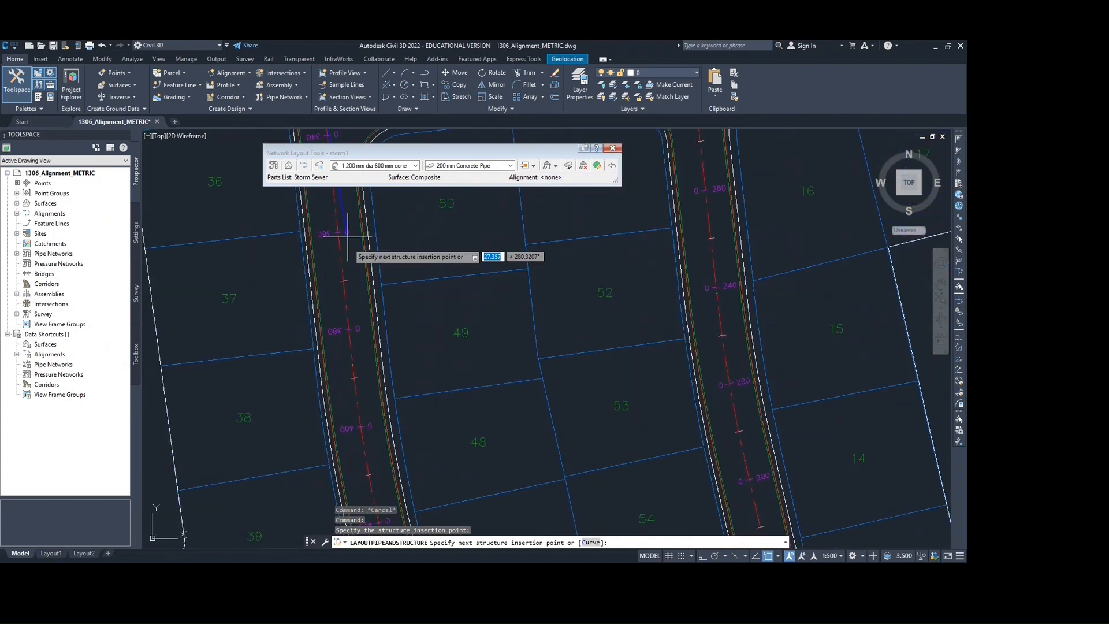
pyautogui.click(349, 329)
# Continue the storm1 run down the left road with structures at stations 0+420, 0+460 and 0+480, and end the layout.
pyautogui.scroll(-5, 345, 404)
pyautogui.moveTo(345, 397); pyautogui.dragTo(348, 280, button='middle')
pyautogui.scroll(5, 354, 340)
pyautogui.click(372, 324)
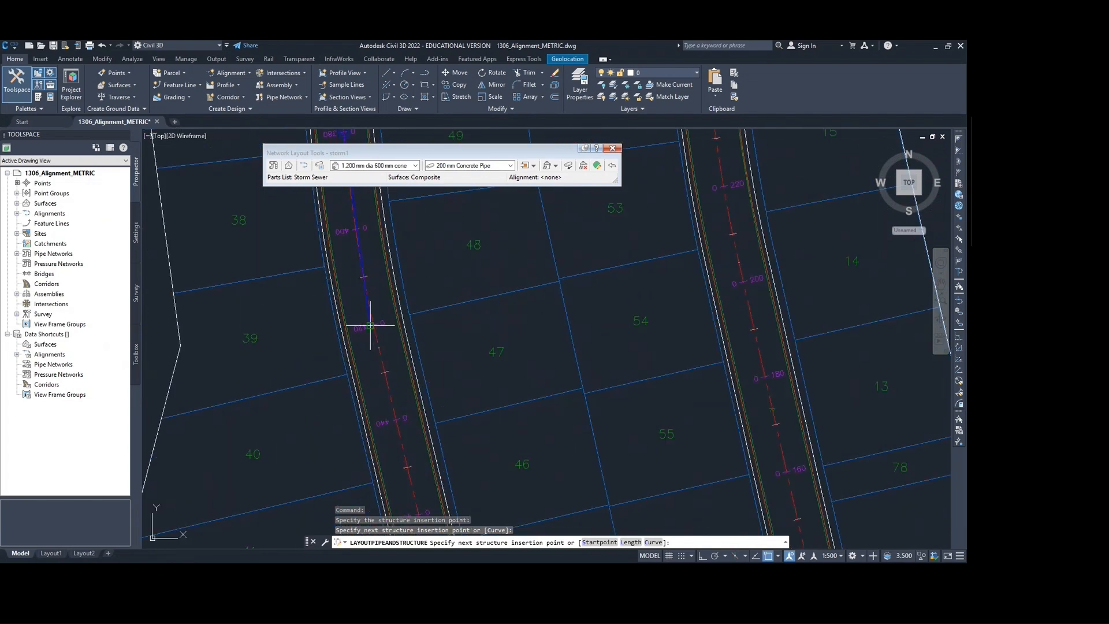
pyautogui.moveTo(419, 512); pyautogui.dragTo(388, 359, button='middle')
pyautogui.click(387, 361)
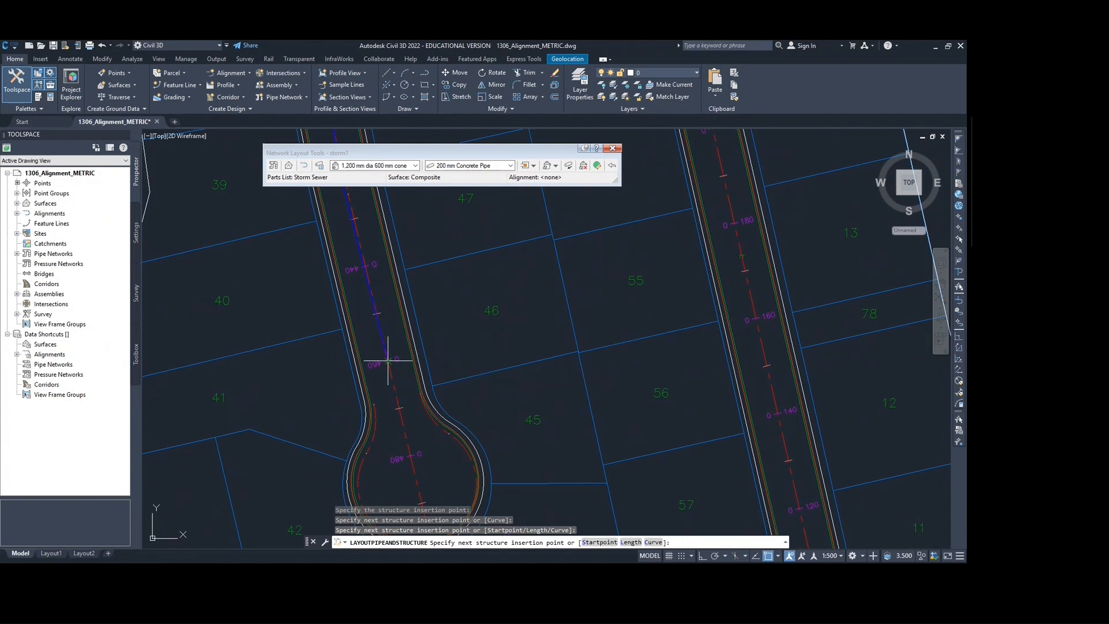
pyautogui.moveTo(395, 471); pyautogui.dragTo(396, 355, button='middle')
pyautogui.scroll(4, 399, 374)
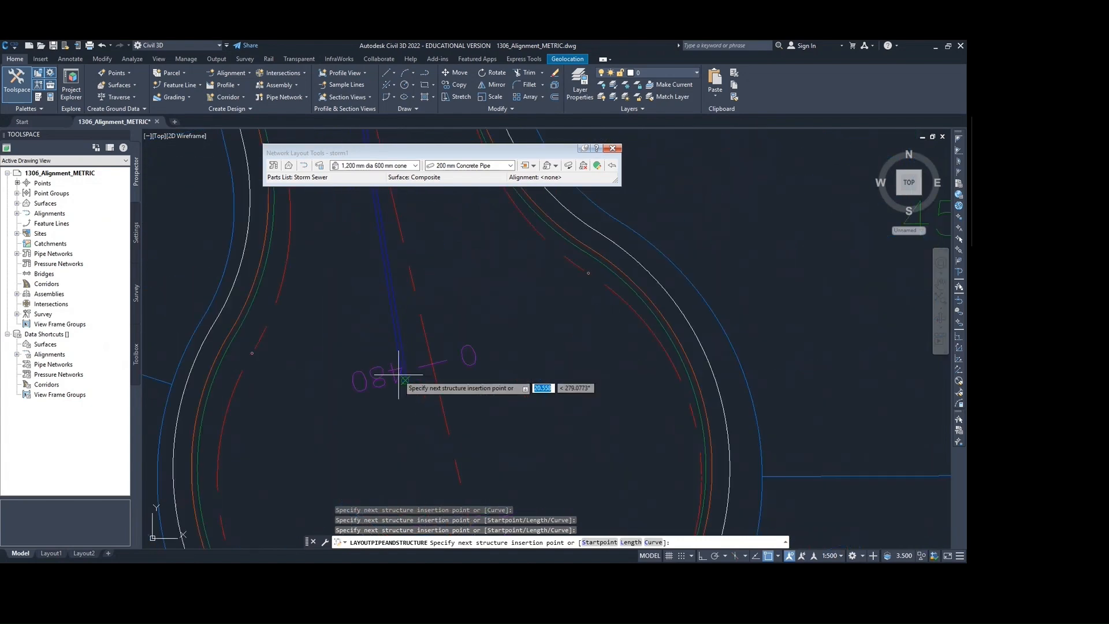
pyautogui.click(433, 364)
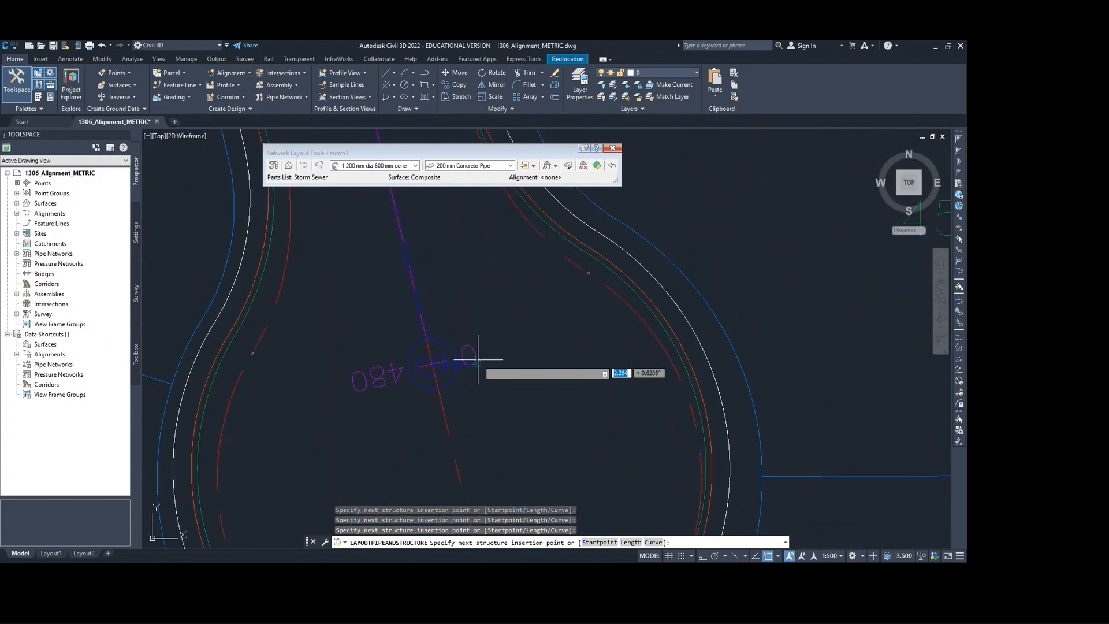
pyautogui.press('Return')
# Review the assignment's remaining tasks and the Storm 2 settings, and examine the drawn left-road network and the pipes along the connecting road.
pyautogui.hotkey('alt', 'Tab')
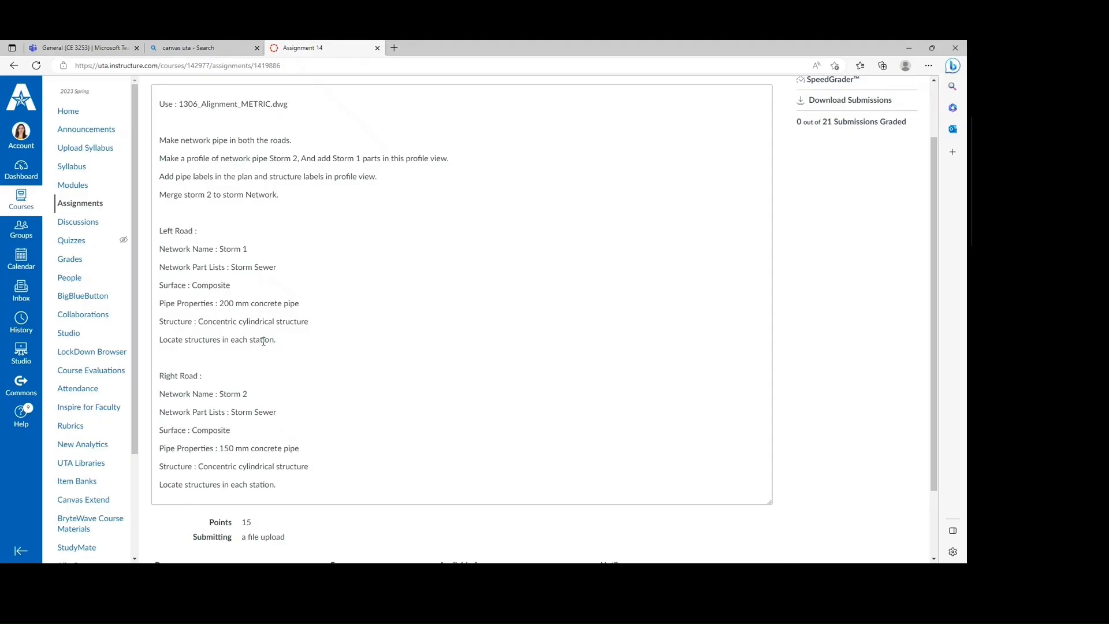
pyautogui.scroll(-2, 226, 333)
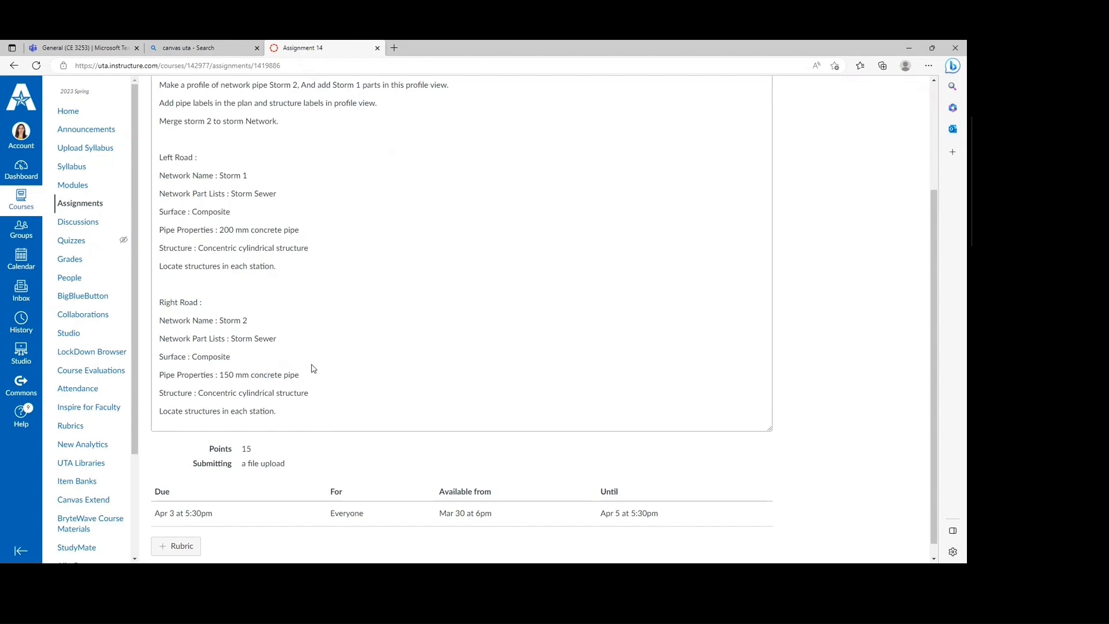
pyautogui.scroll(3, 381, 327)
pyautogui.hotkey('alt', 'Tab')
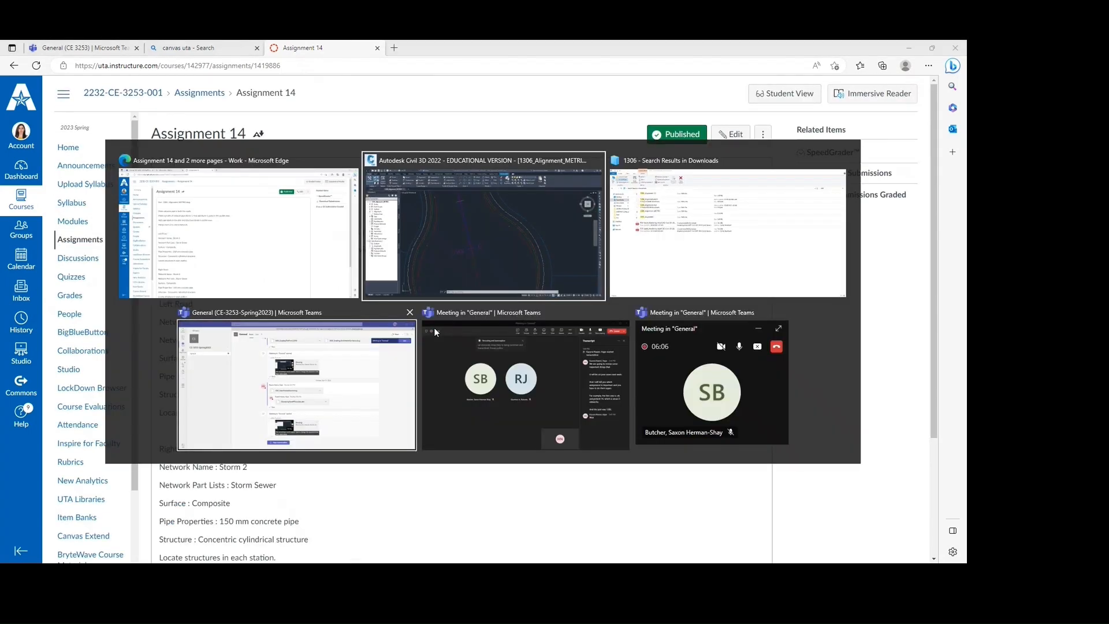
pyautogui.scroll(-11, 502, 349)
pyautogui.moveTo(500, 257); pyautogui.dragTo(377, 409, button='middle')
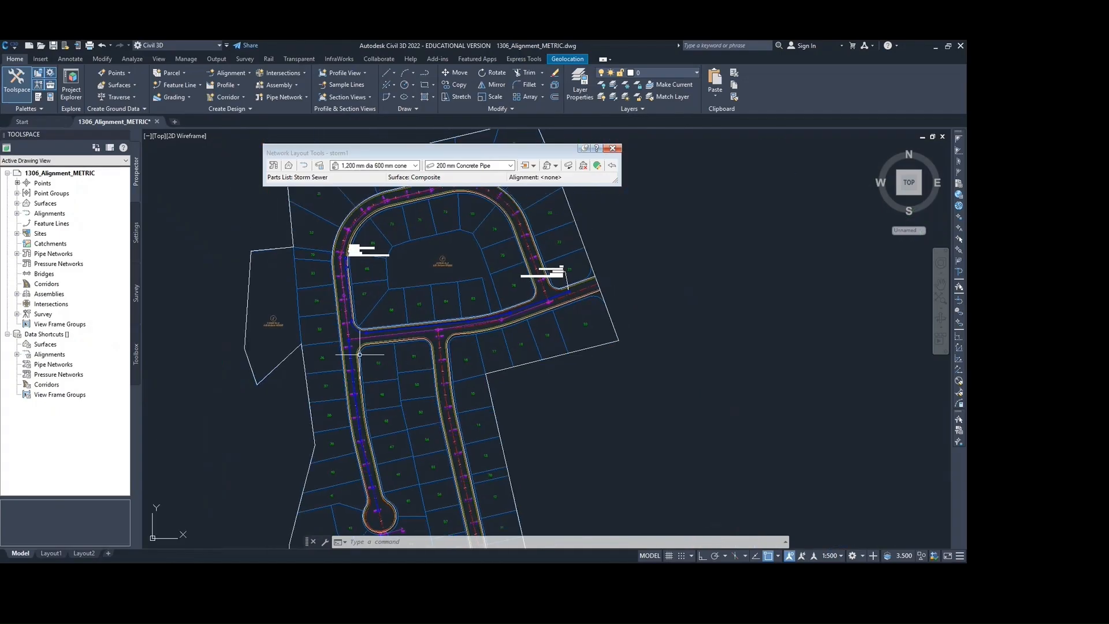
pyautogui.scroll(2, 360, 353)
pyautogui.moveTo(367, 337); pyautogui.dragTo(365, 340, button='middle')
pyautogui.hotkey('alt', 'Tab')
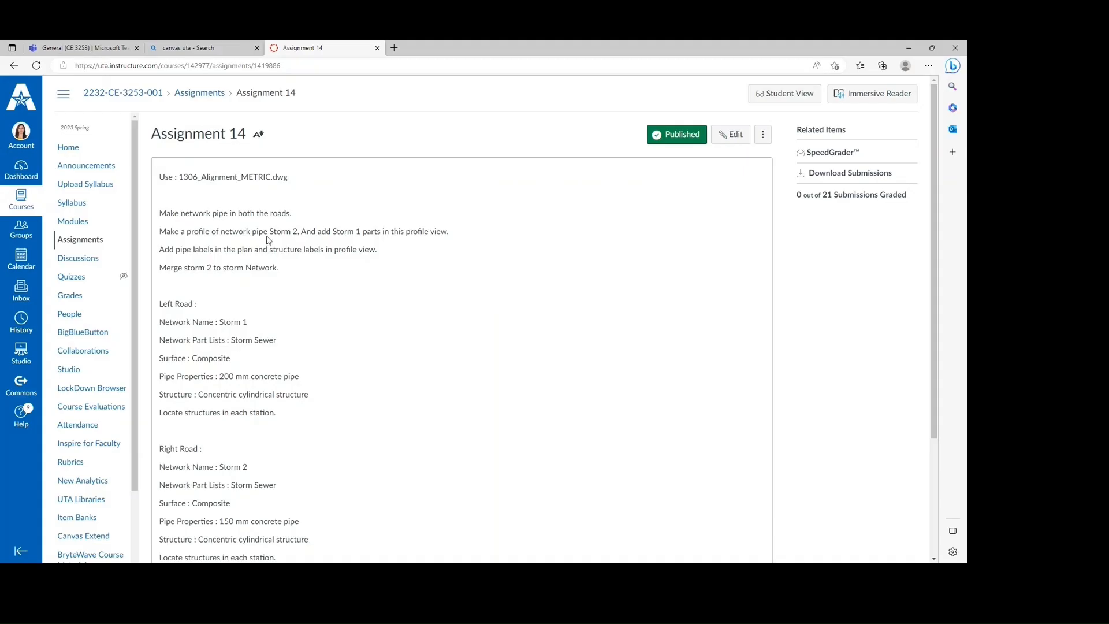
pyautogui.hotkey('alt', 'Tab')
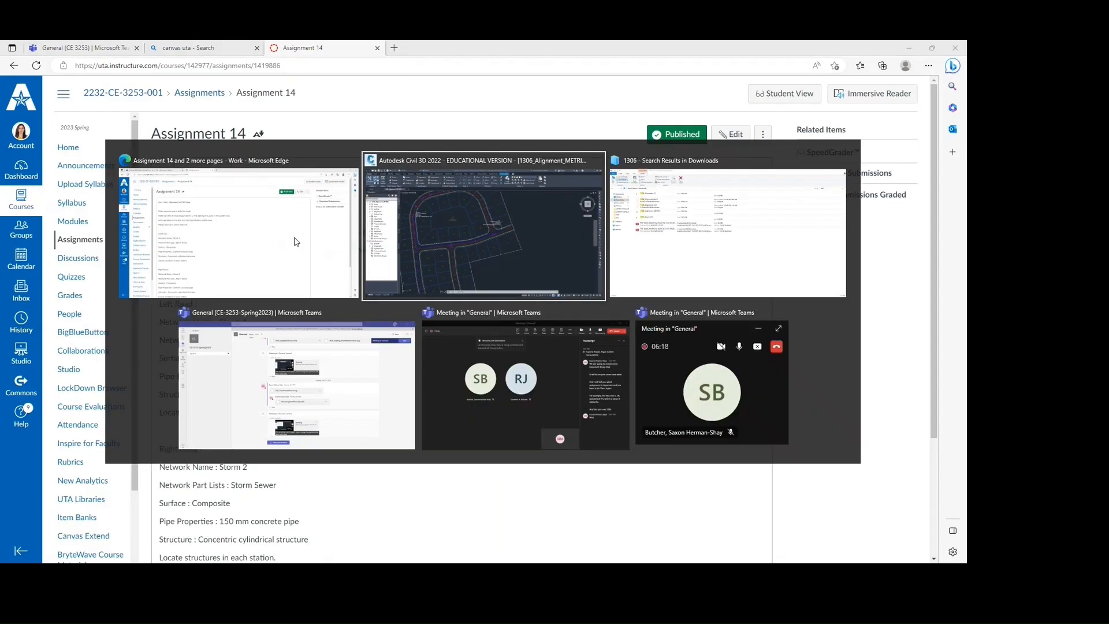
pyautogui.scroll(4, 533, 340)
pyautogui.moveTo(530, 340); pyautogui.dragTo(686, 303, button='middle')
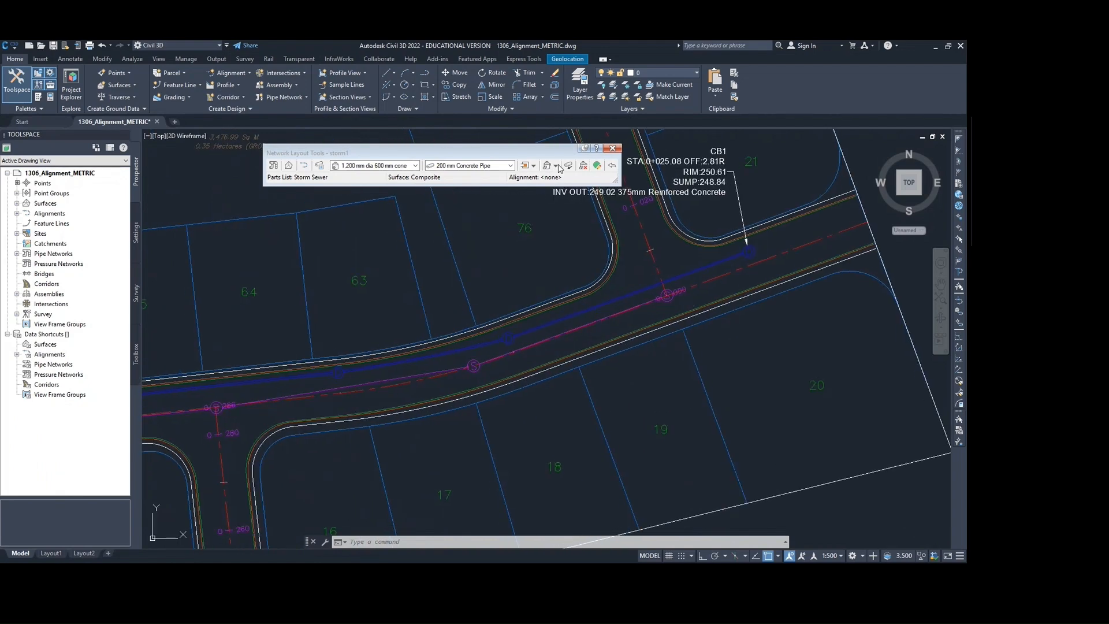
# Start an alignment from the Waste Water Network at the structure on the connecting road's eastern junction, station 0+000.
pyautogui.scroll(5, 651, 297)
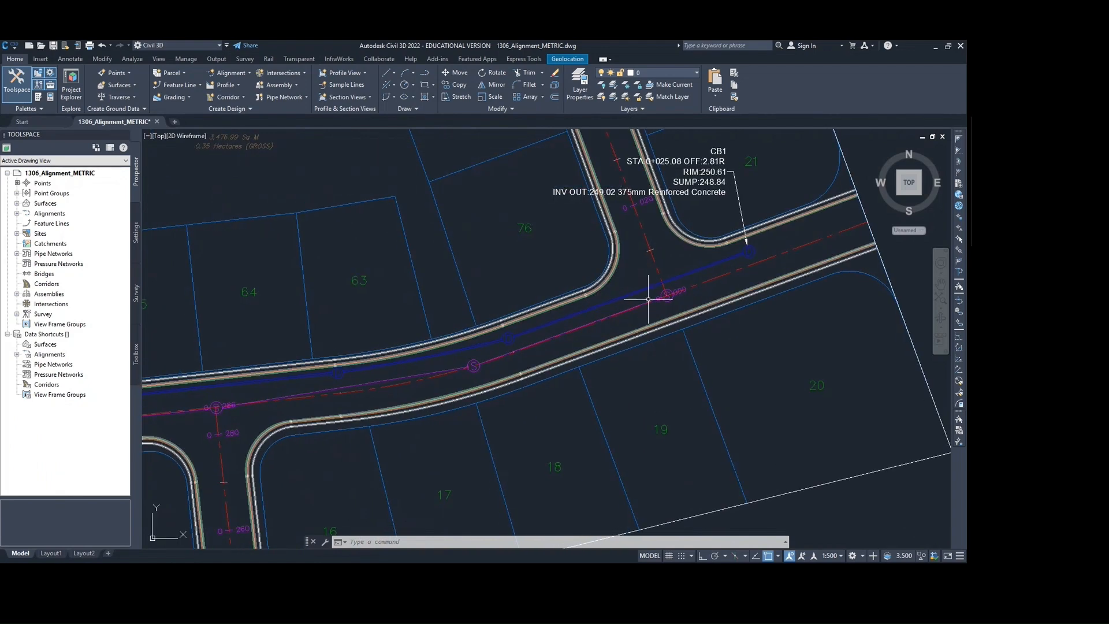
pyautogui.press('Escape')
pyautogui.click(614, 302)
pyautogui.click(604, 268)
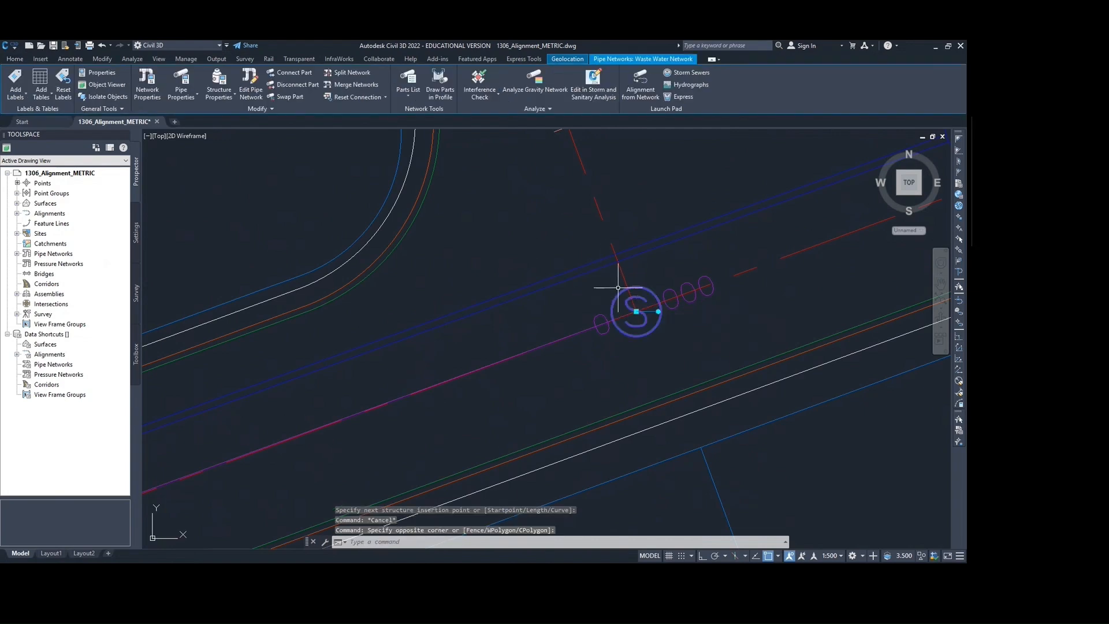
pyautogui.scroll(-5, 647, 247)
pyautogui.scroll(5, 647, 247)
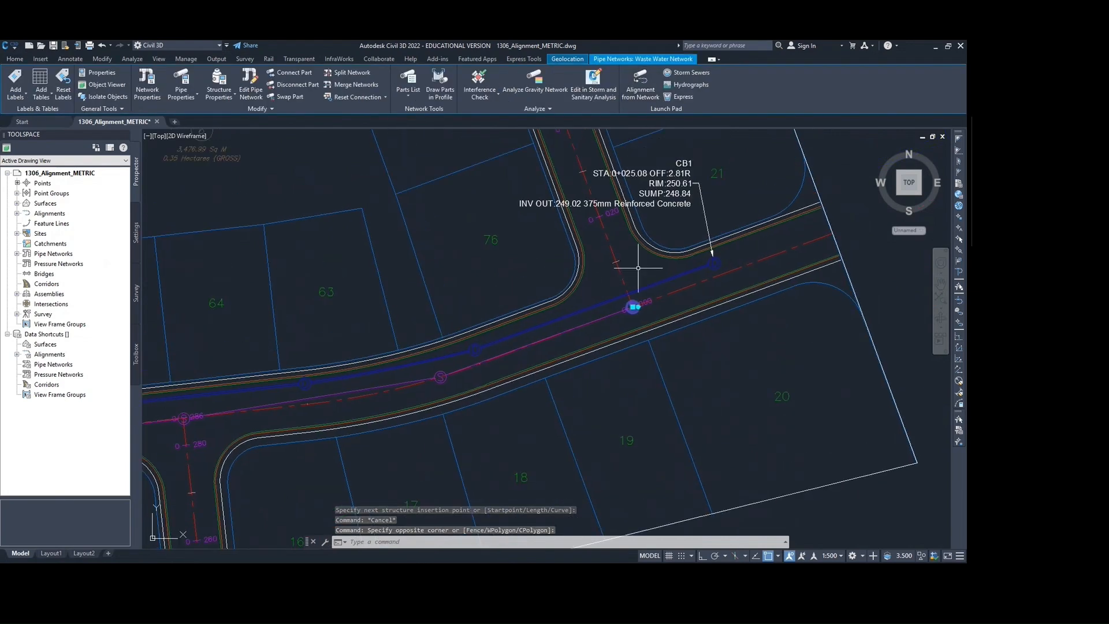
pyautogui.press('Escape')
pyautogui.click(651, 292)
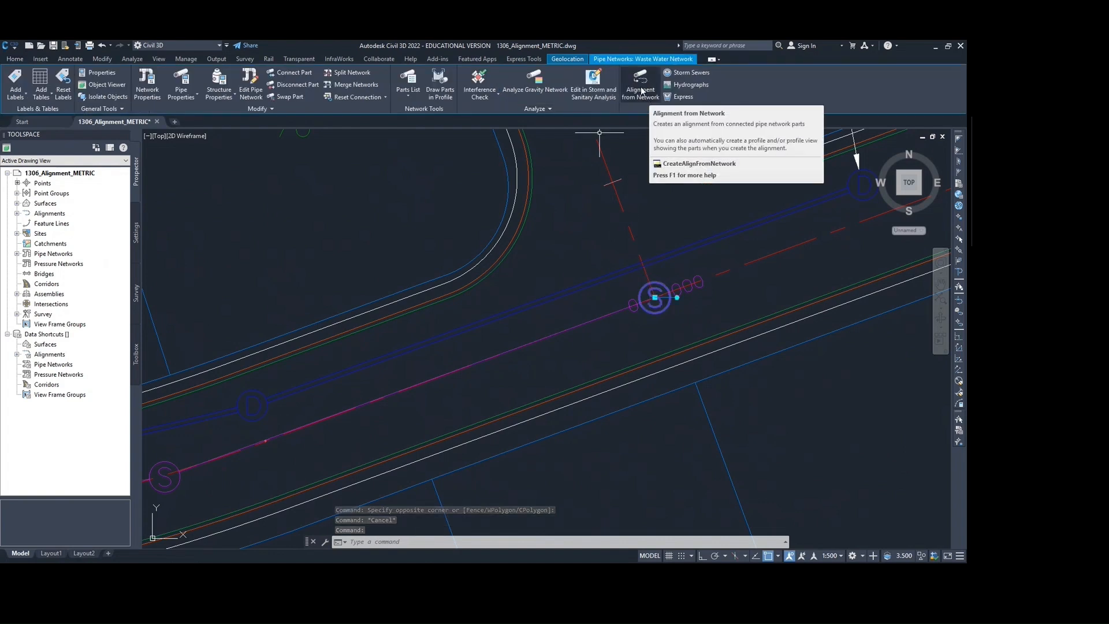
pyautogui.click(641, 89)
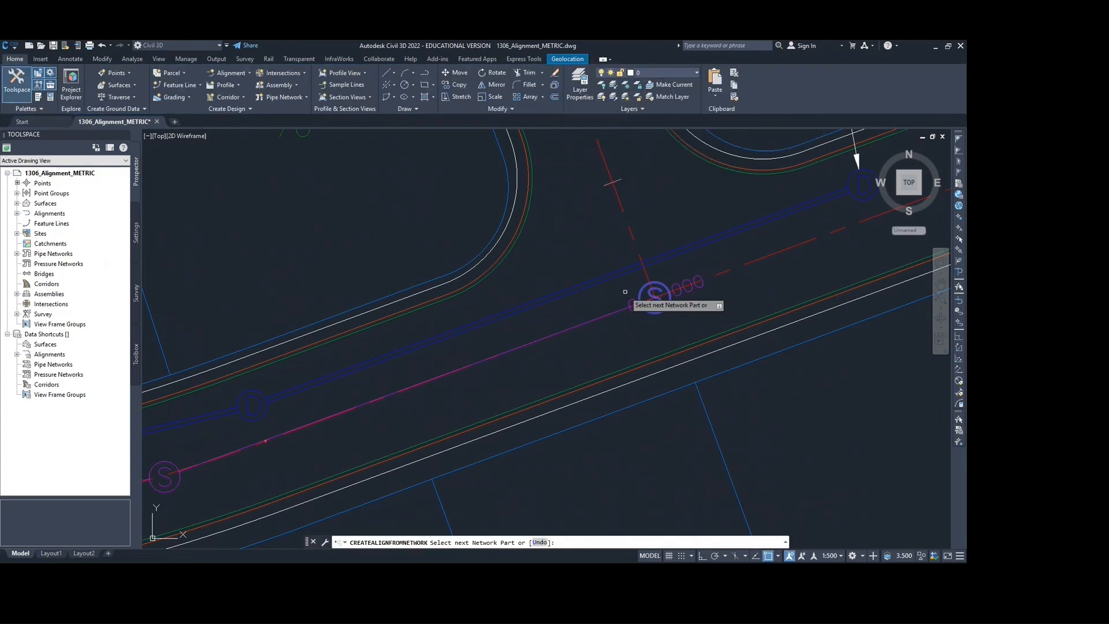
# End the alignment at the left-road junction structure and create it with no site, Proposed style and a profile and profile view.
pyautogui.scroll(-3, 641, 297)
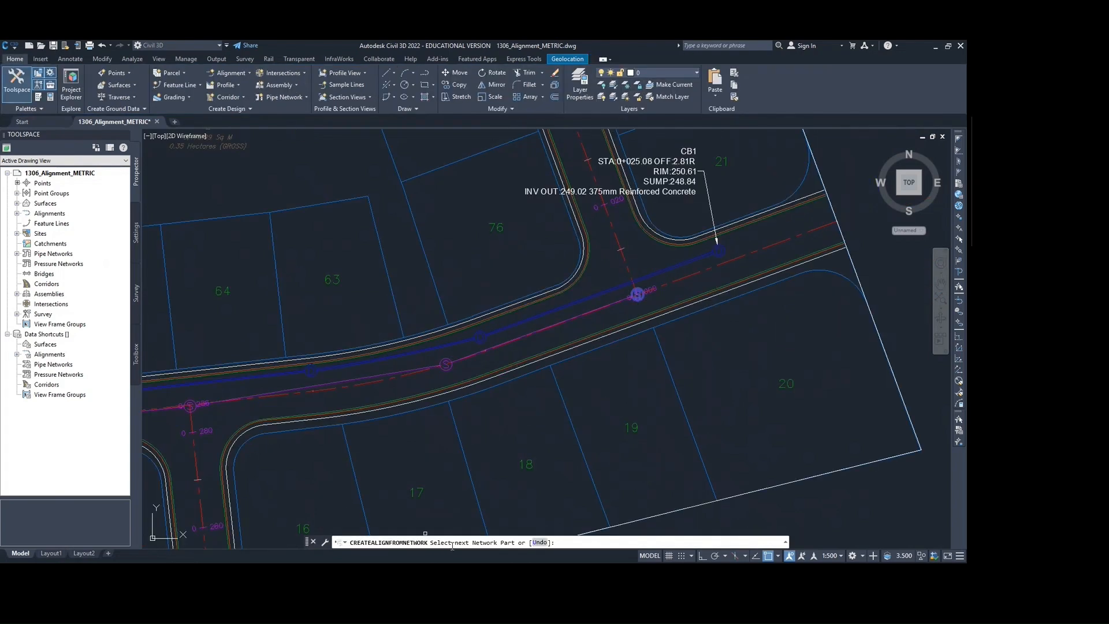
pyautogui.scroll(-5, 491, 427)
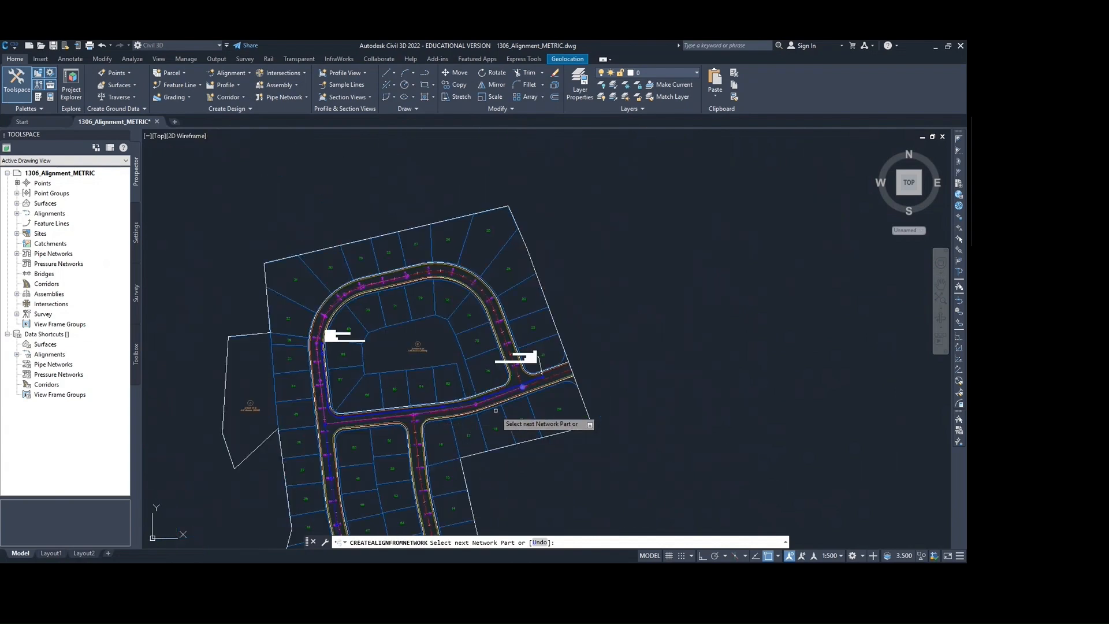
pyautogui.scroll(7, 332, 423)
pyautogui.scroll(2, 336, 421)
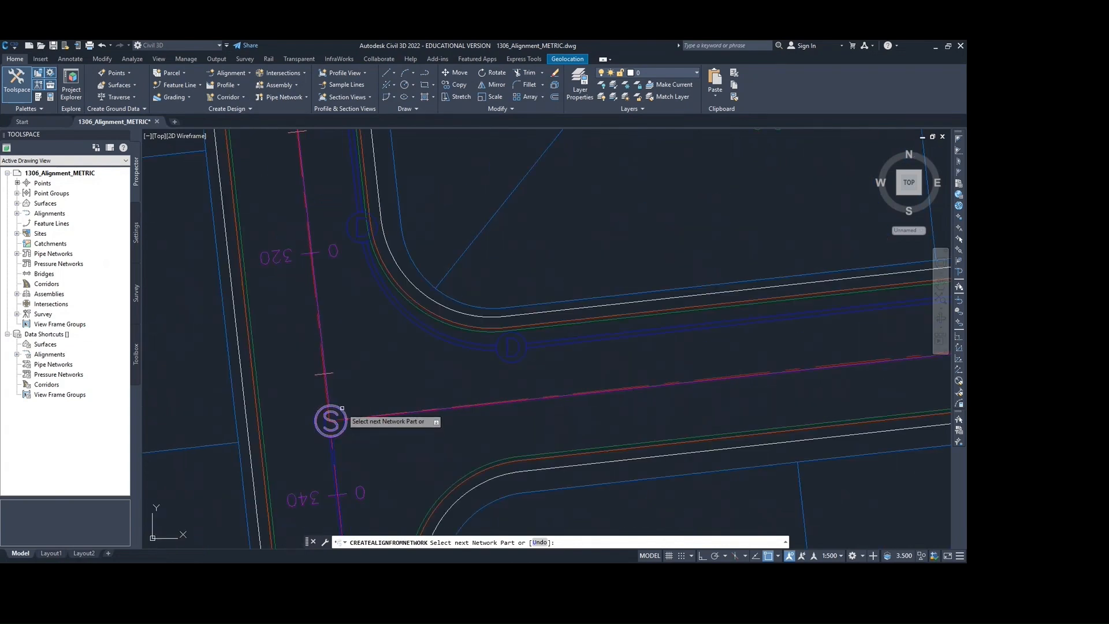
pyautogui.scroll(3, 338, 416)
pyautogui.scroll(2, 341, 411)
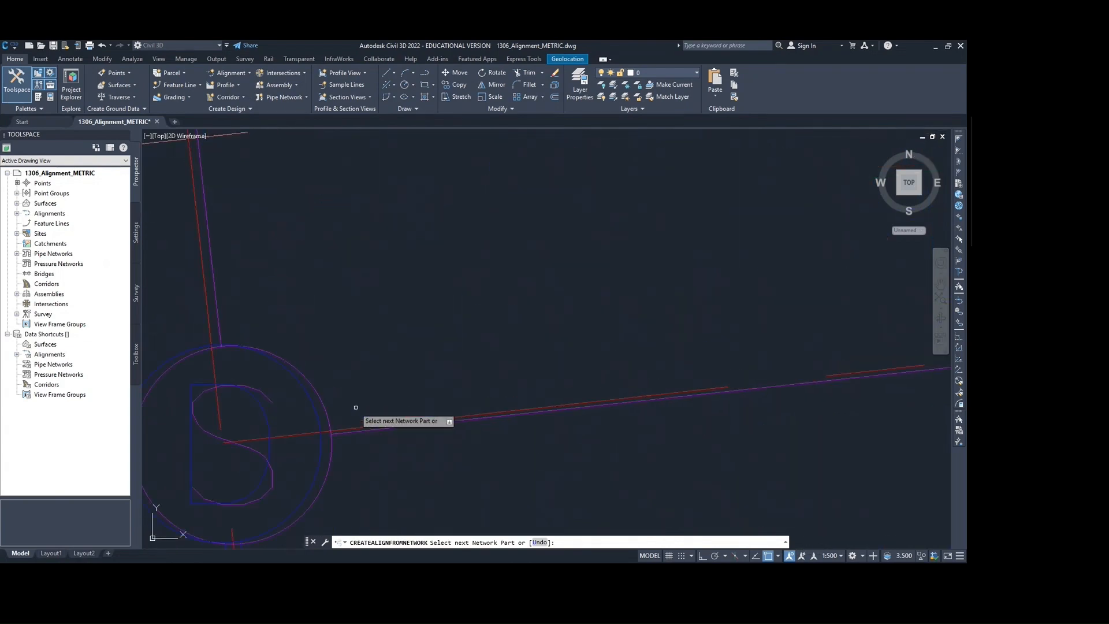
pyautogui.click(328, 420)
pyautogui.press('Return')
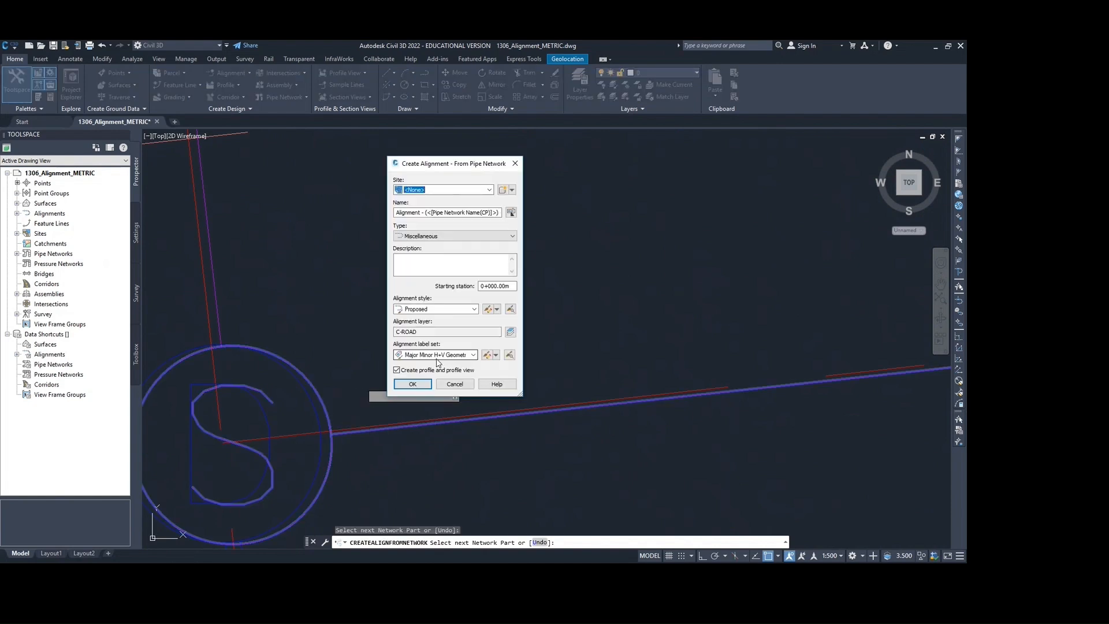
pyautogui.click(469, 191)
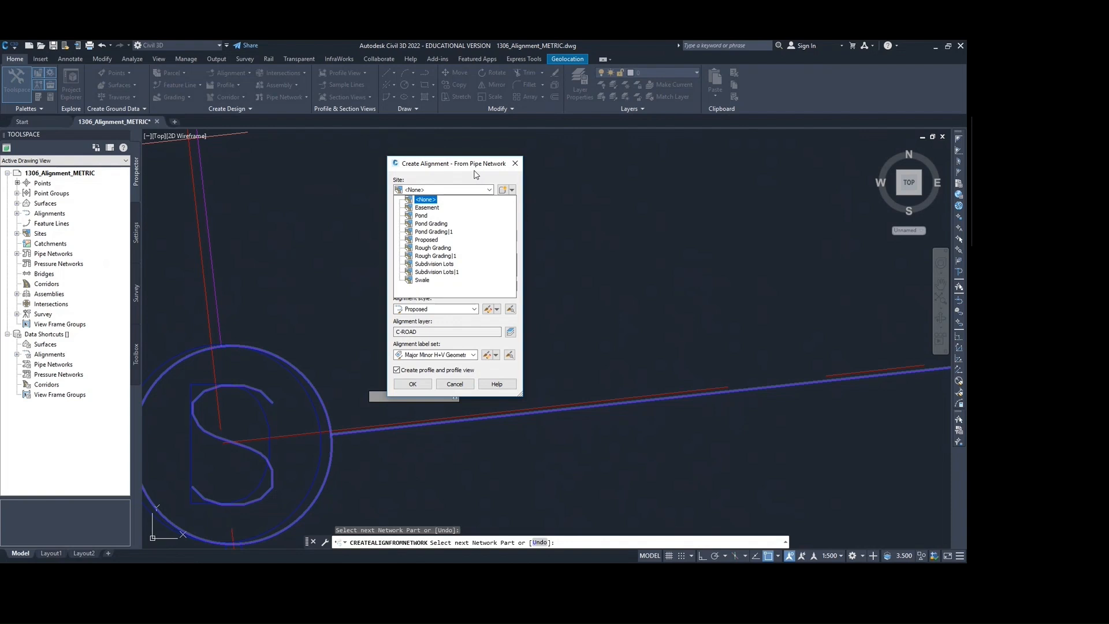
pyautogui.click(474, 171)
pyautogui.click(418, 383)
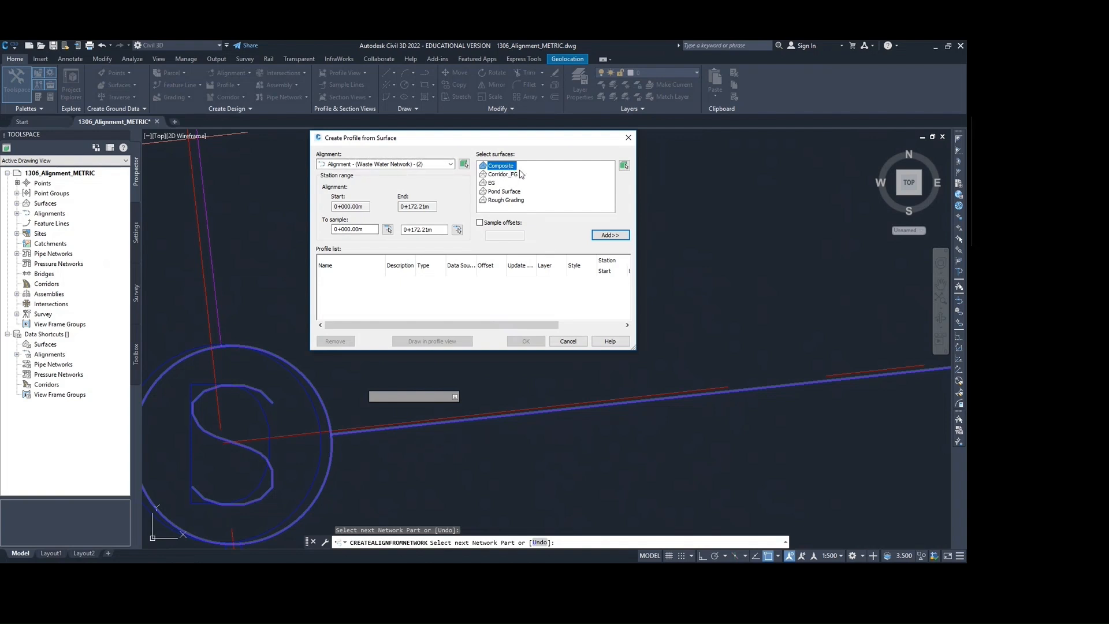
# Sample the Composite surface and place its profile view beside the subdivision using the Land Desktop Profile View style.
pyautogui.click(611, 235)
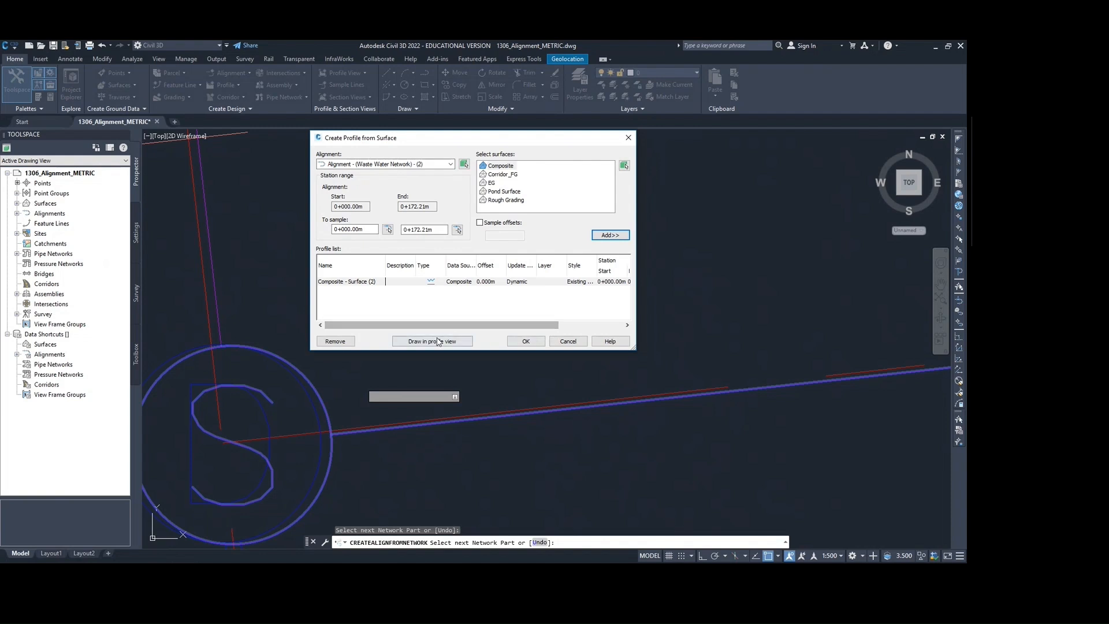
pyautogui.click(438, 341)
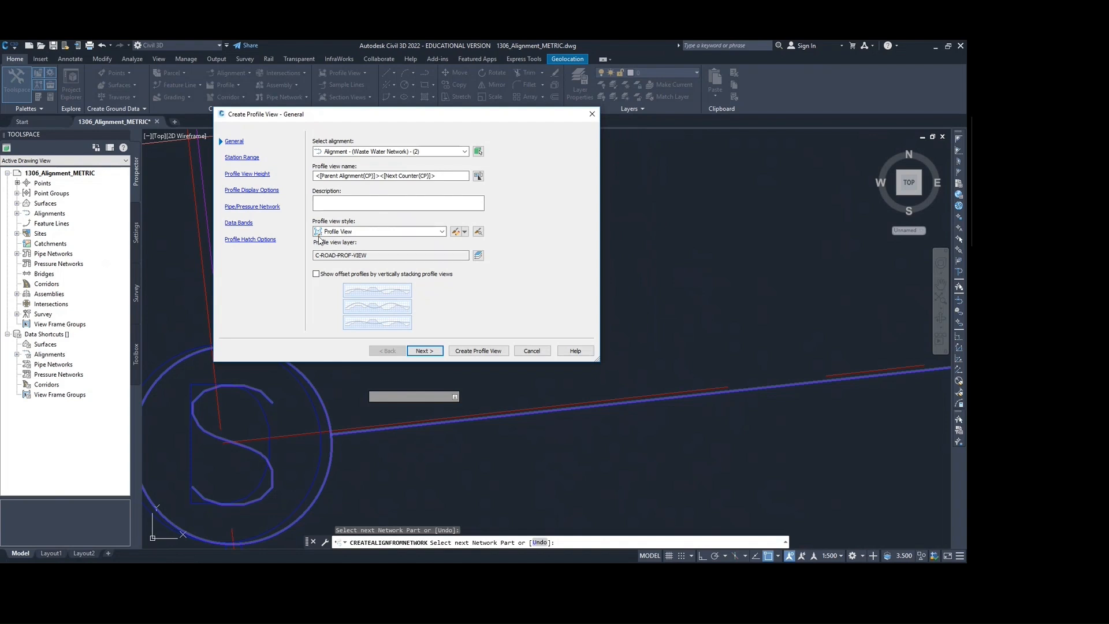
pyautogui.click(359, 232)
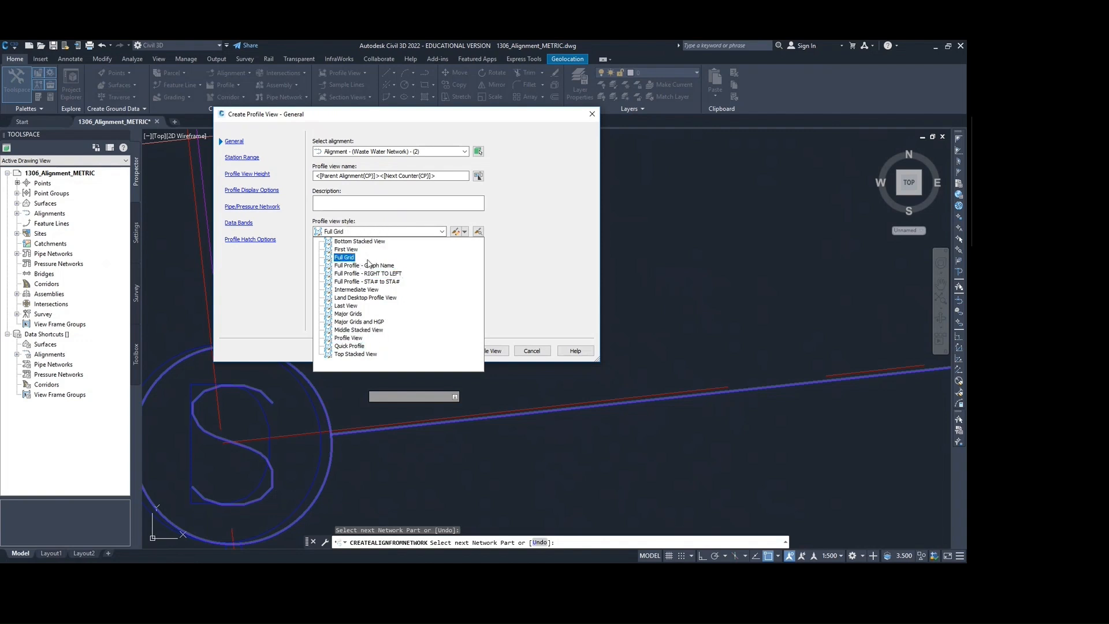
pyautogui.click(365, 297)
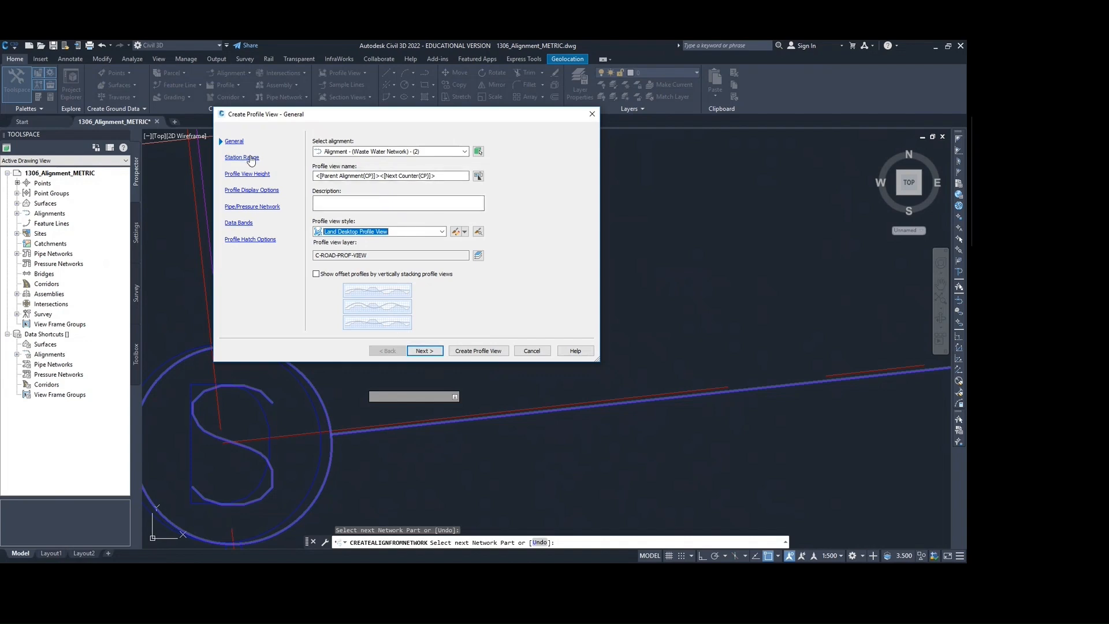
pyautogui.click(469, 352)
pyautogui.scroll(-5, 576, 276)
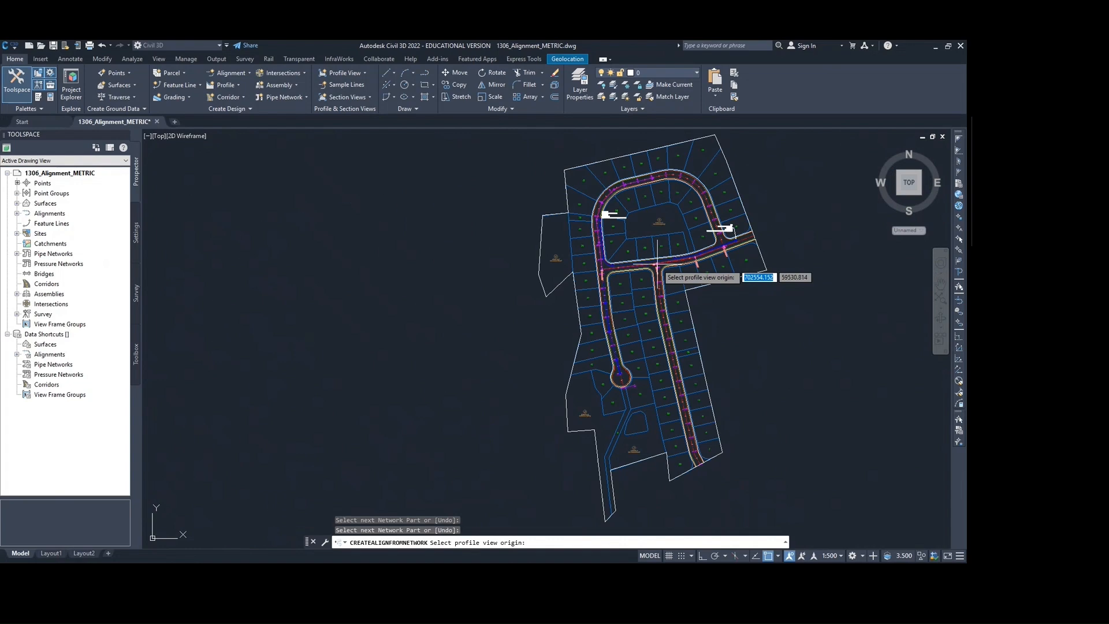
pyautogui.click(561, 296)
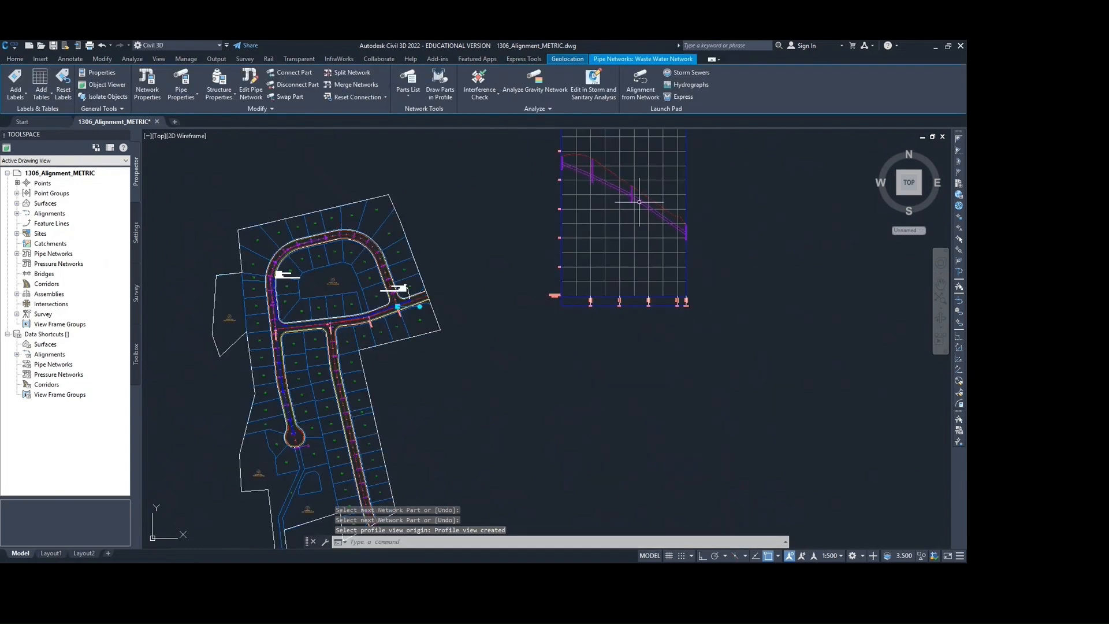
# Examine the waste water profile view and compare it with the pipes and structures along the connecting road.
pyautogui.moveTo(630, 204); pyautogui.dragTo(611, 245, button='middle')
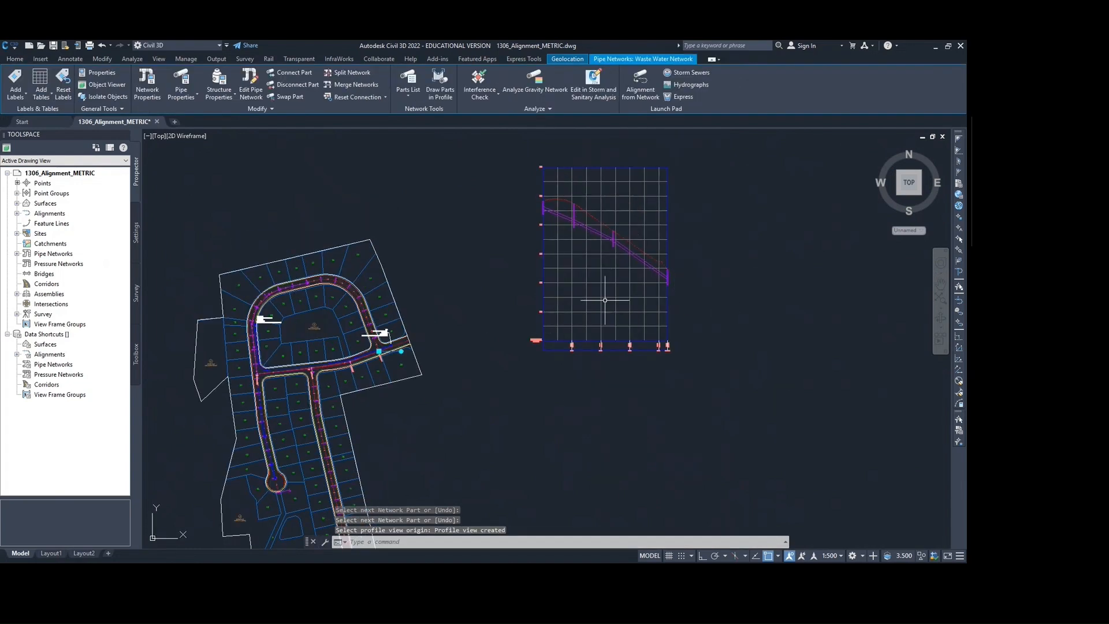
pyautogui.scroll(5, 610, 262)
pyautogui.scroll(-5, 664, 272)
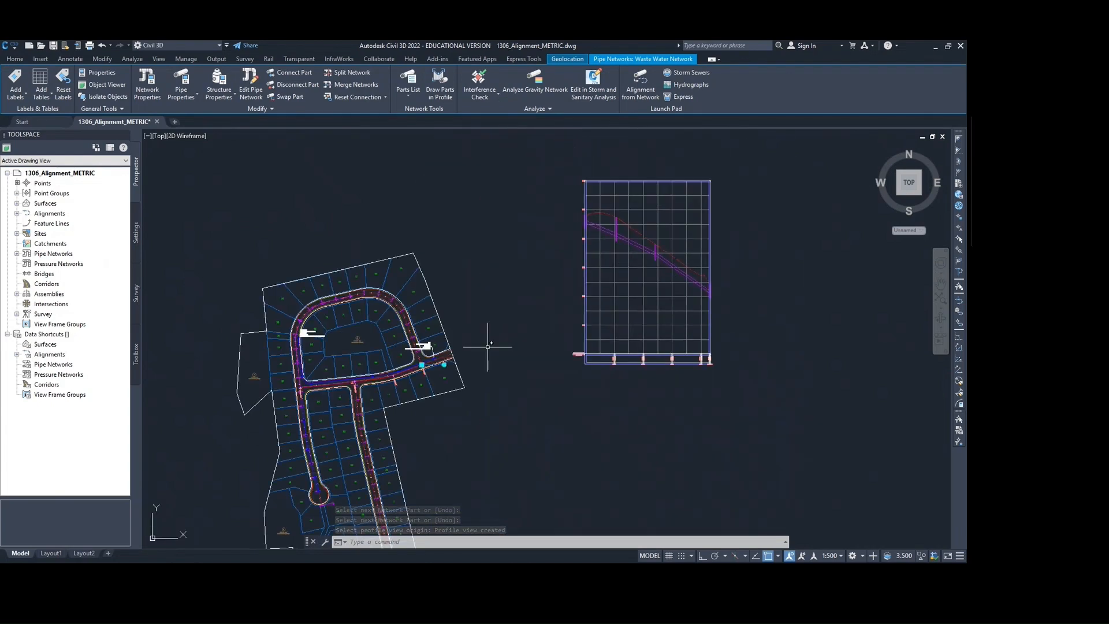
pyautogui.scroll(8, 393, 378)
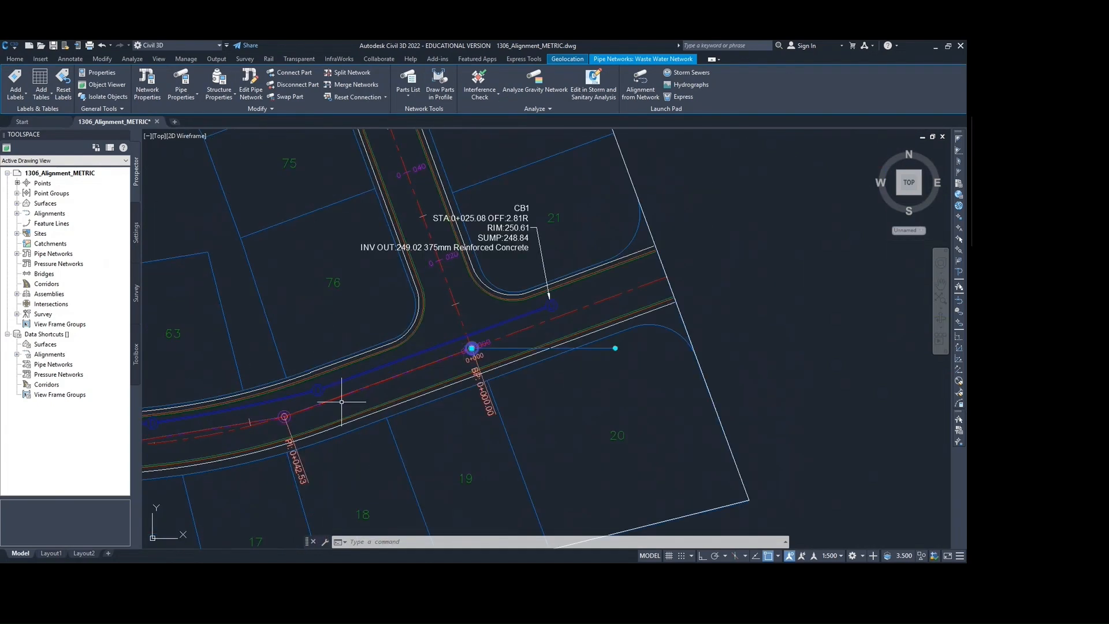
pyautogui.scroll(-3, 306, 371)
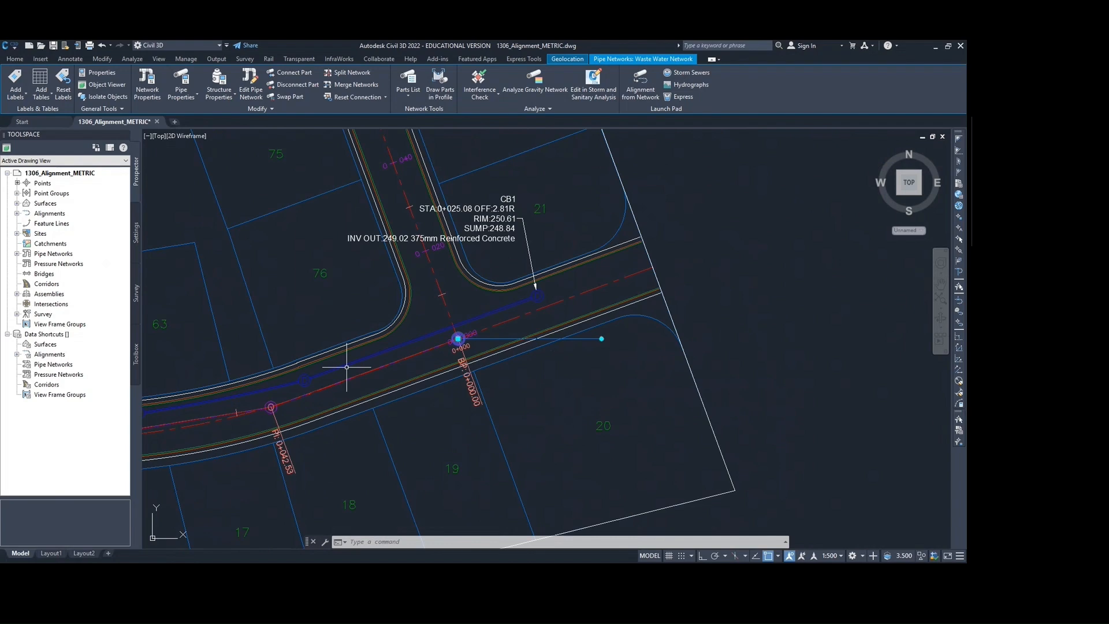
pyautogui.scroll(-5, 364, 366)
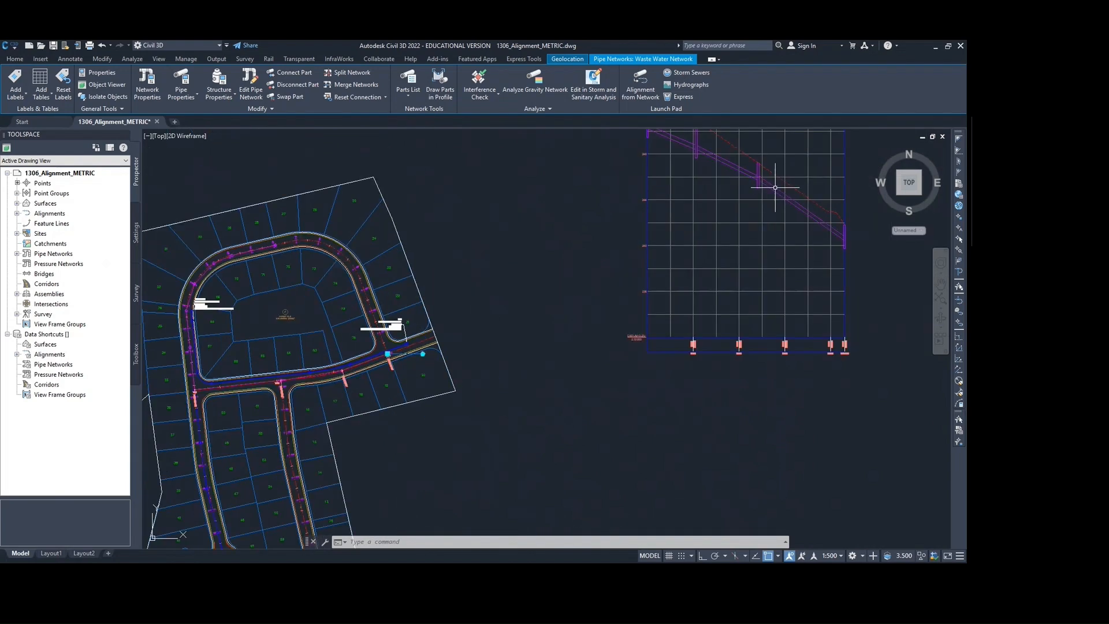
pyautogui.moveTo(771, 268); pyautogui.dragTo(726, 282, button='middle')
pyautogui.scroll(8, 327, 422)
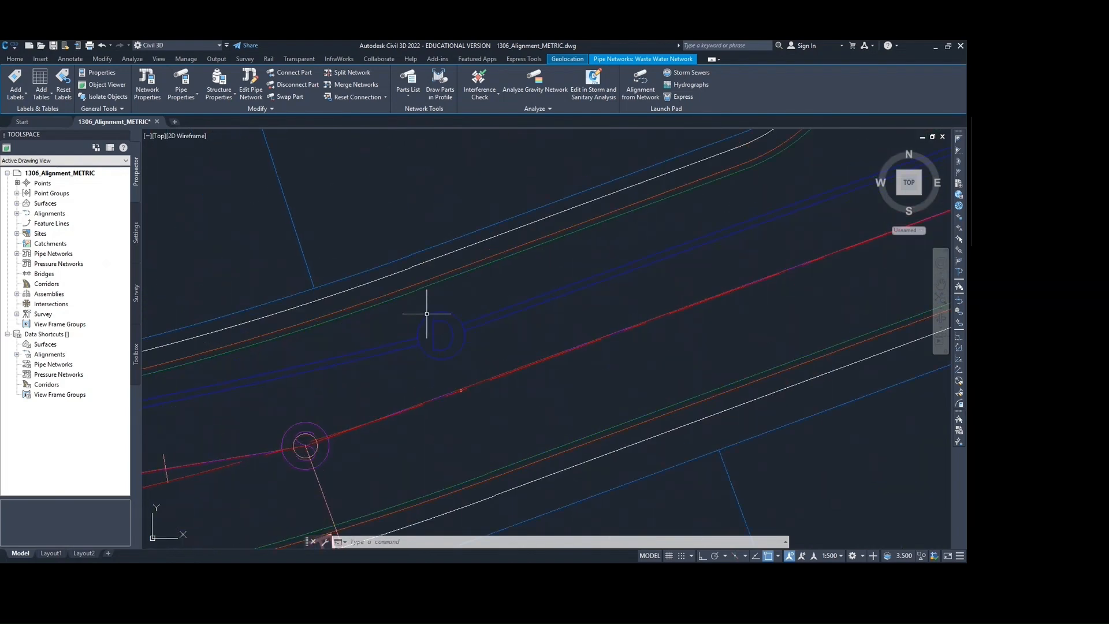
pyautogui.click(427, 314)
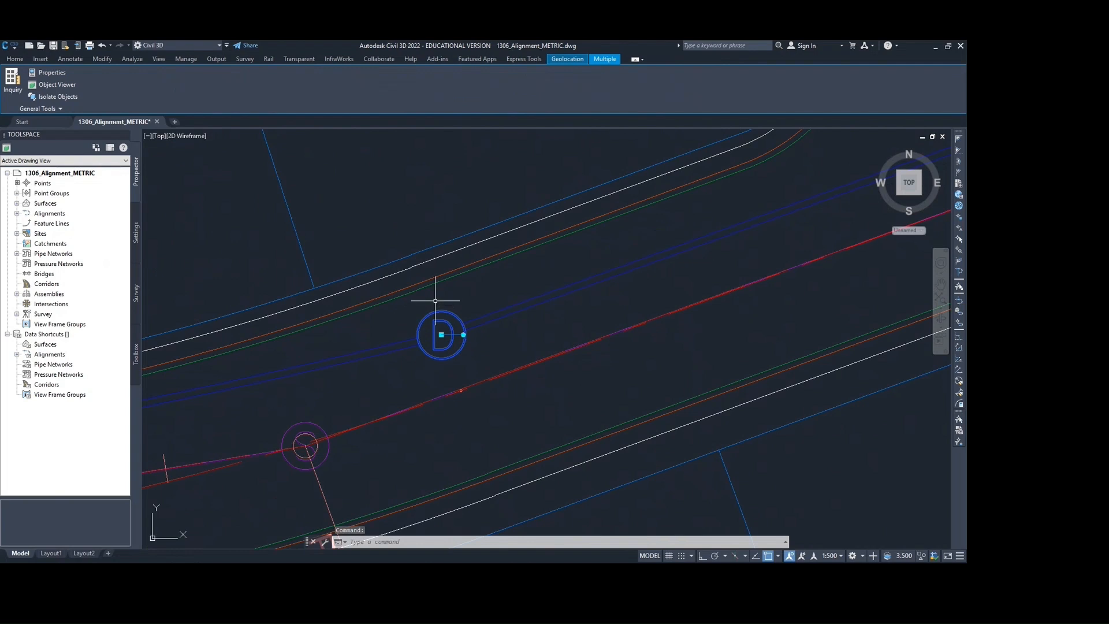
pyautogui.press('Escape')
pyautogui.click(434, 310)
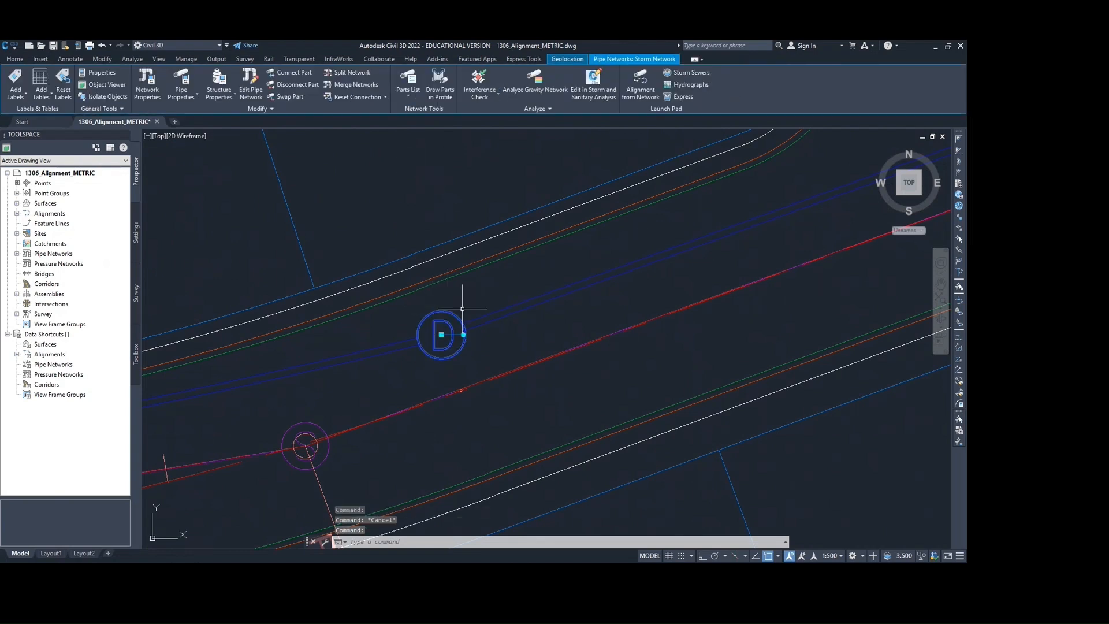
pyautogui.moveTo(438, 310)
pyautogui.mouseDown(button='middle')
pyautogui.moveTo(442, 293)
pyautogui.moveTo(416, 292)
pyautogui.mouseUp(button='middle')
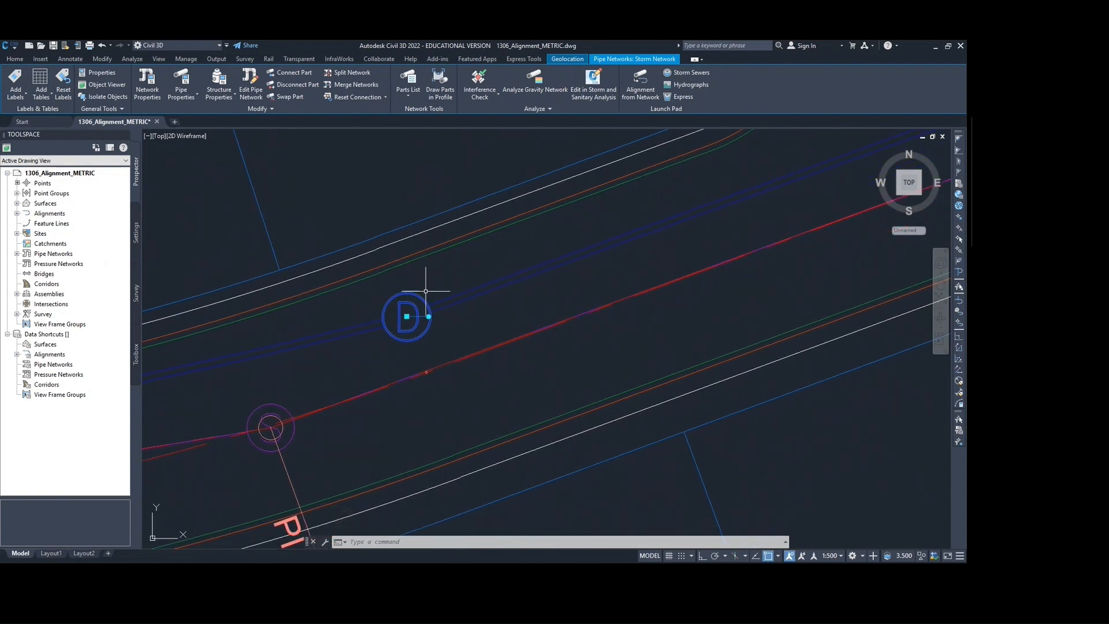
pyautogui.press('Escape')
pyautogui.scroll(-10, 425, 294)
pyautogui.scroll(6, 601, 225)
pyautogui.click(556, 229)
pyautogui.click(537, 233)
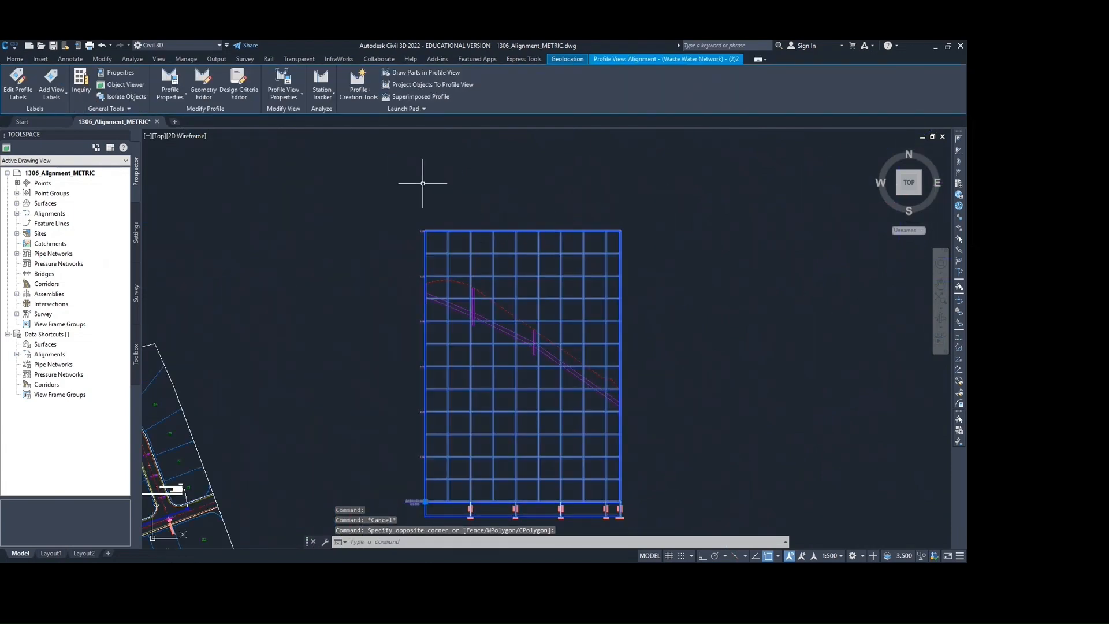
pyautogui.moveTo(444, 229); pyautogui.dragTo(628, 126, button='middle')
pyautogui.press('Escape')
# Draw the first storm structure west of CB1 on the connecting road in the waste water profile view.
pyautogui.scroll(10, 312, 451)
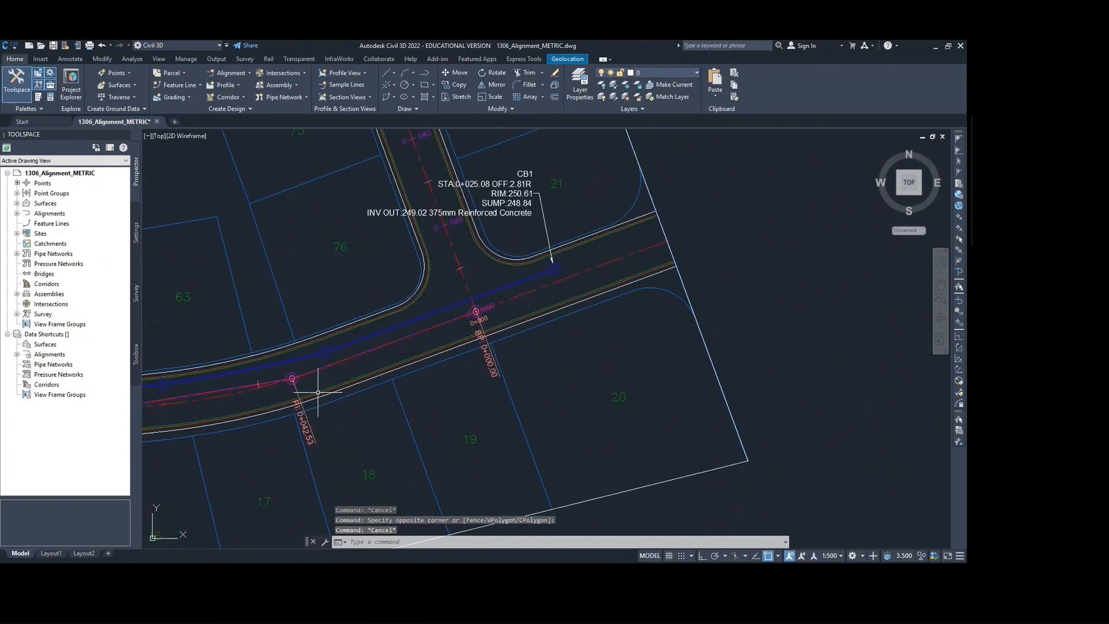
pyautogui.click(347, 336)
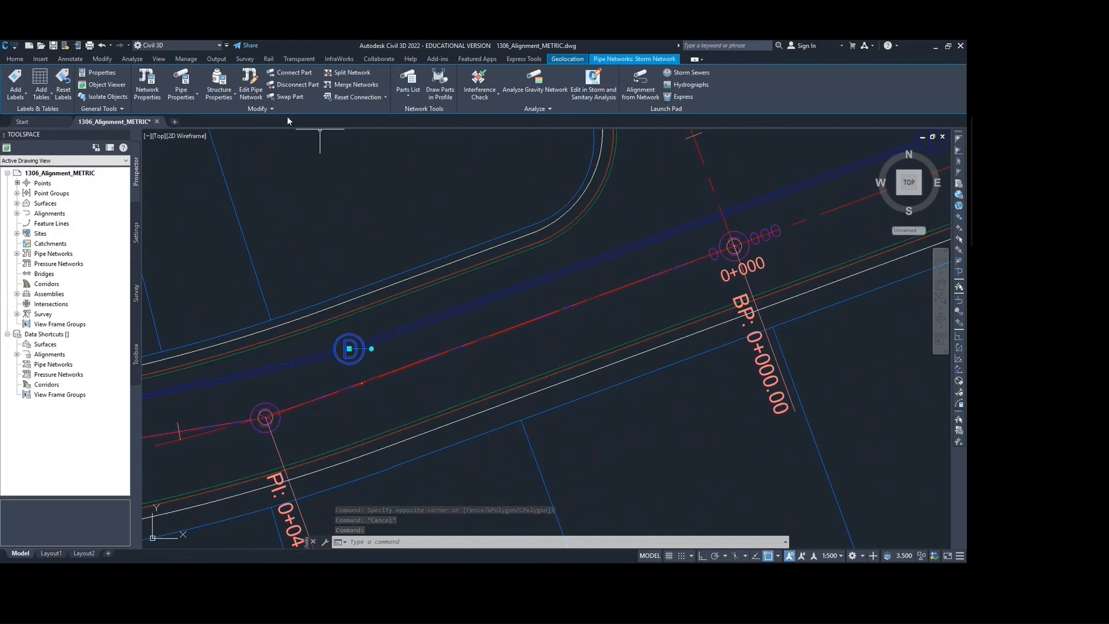
pyautogui.click(259, 106)
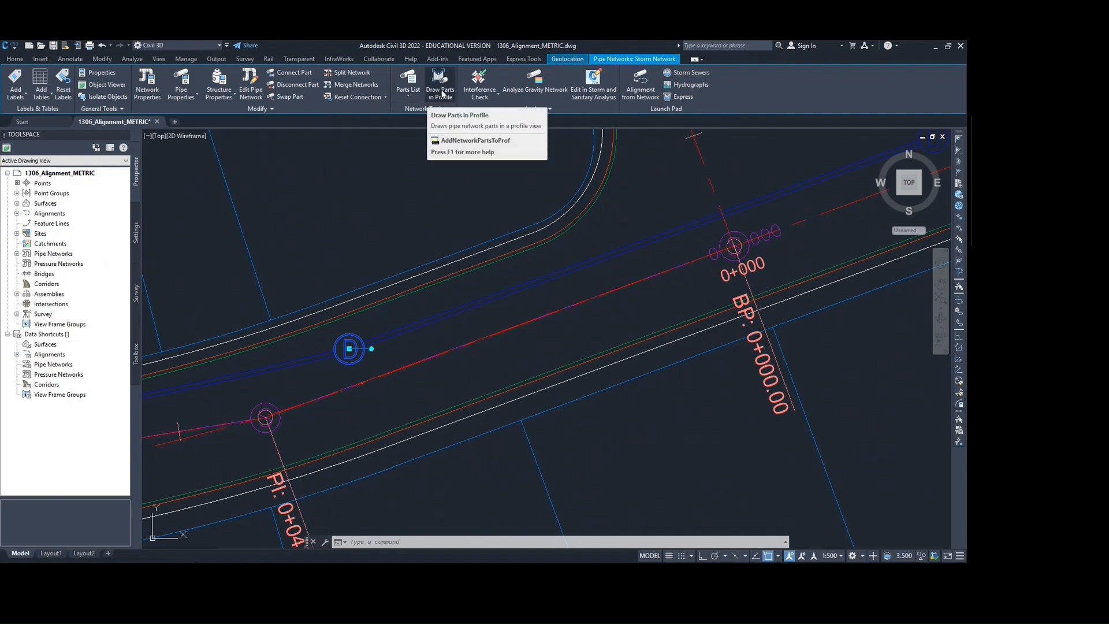
pyautogui.click(442, 93)
pyautogui.scroll(7, 615, 179)
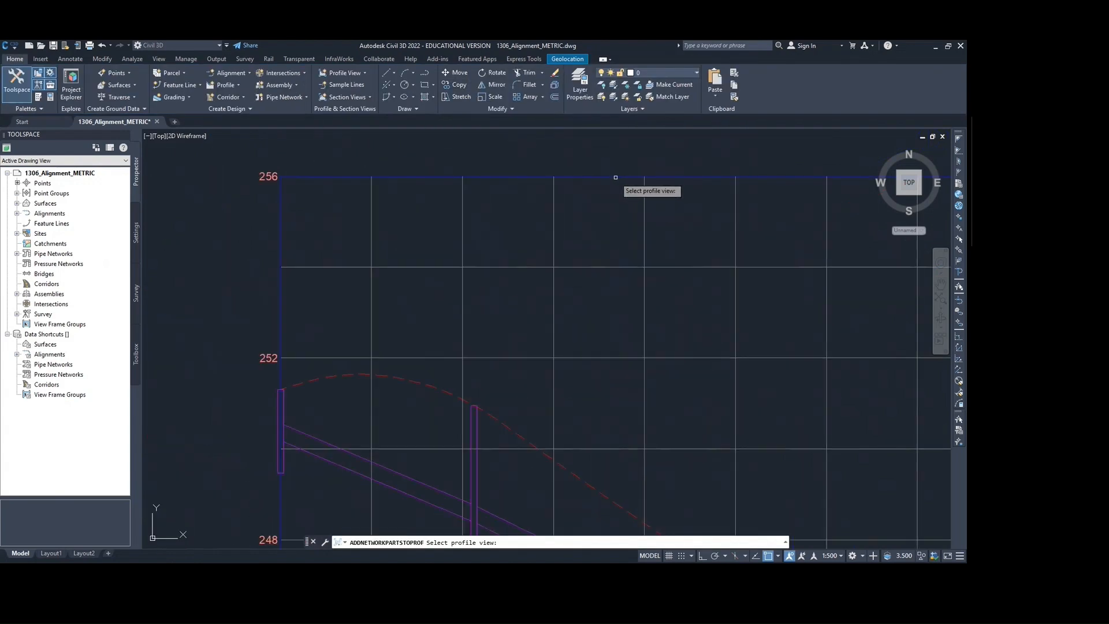
pyautogui.click(614, 173)
pyautogui.scroll(-5, 604, 208)
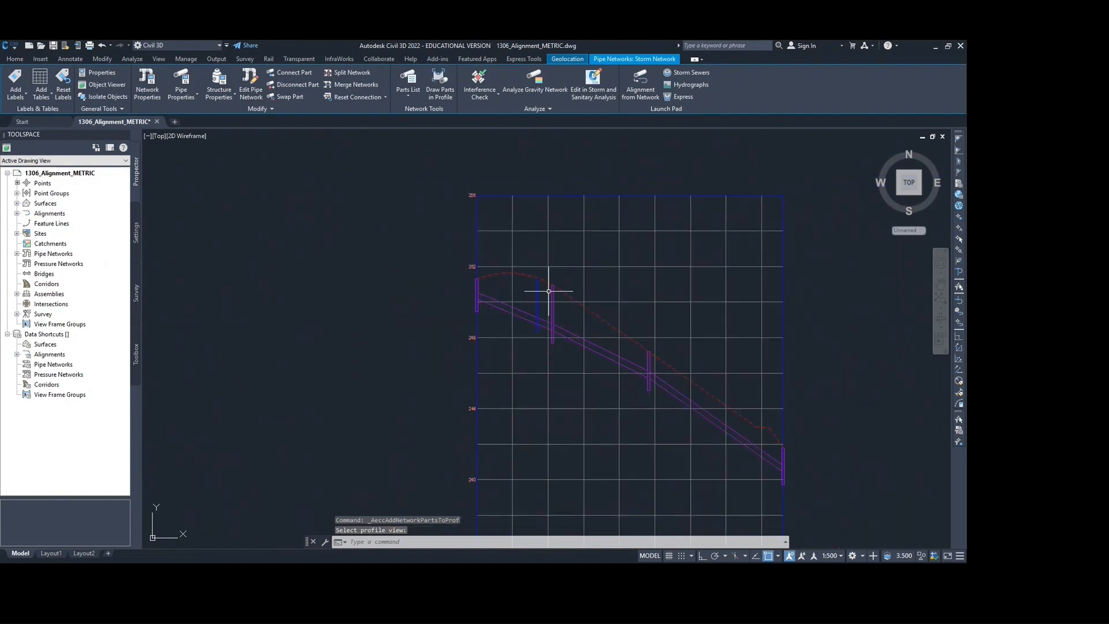
pyautogui.moveTo(546, 298); pyautogui.dragTo(542, 272, button='middle')
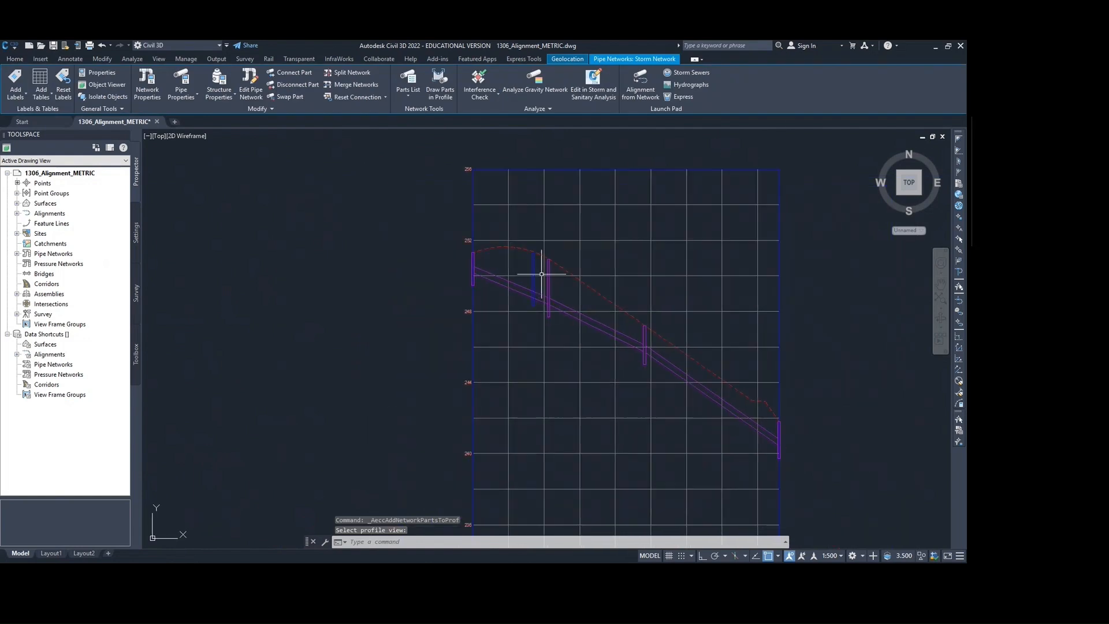
pyautogui.press('Escape')
# Draw the entire Storm Network from the connecting road in the waste water profile view.
pyautogui.click(587, 168)
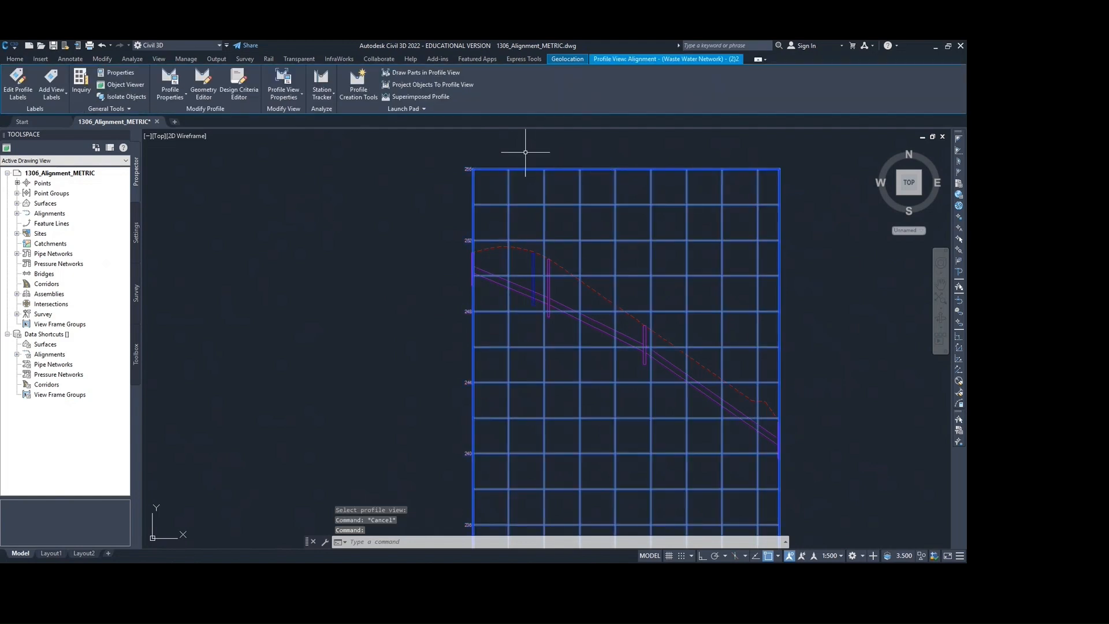
pyautogui.press('Escape')
pyautogui.scroll(3, 537, 165)
pyautogui.moveTo(543, 169); pyautogui.dragTo(457, 222, button='middle')
pyautogui.scroll(2, 549, 225)
pyautogui.scroll(4, 465, 222)
pyautogui.click(460, 231)
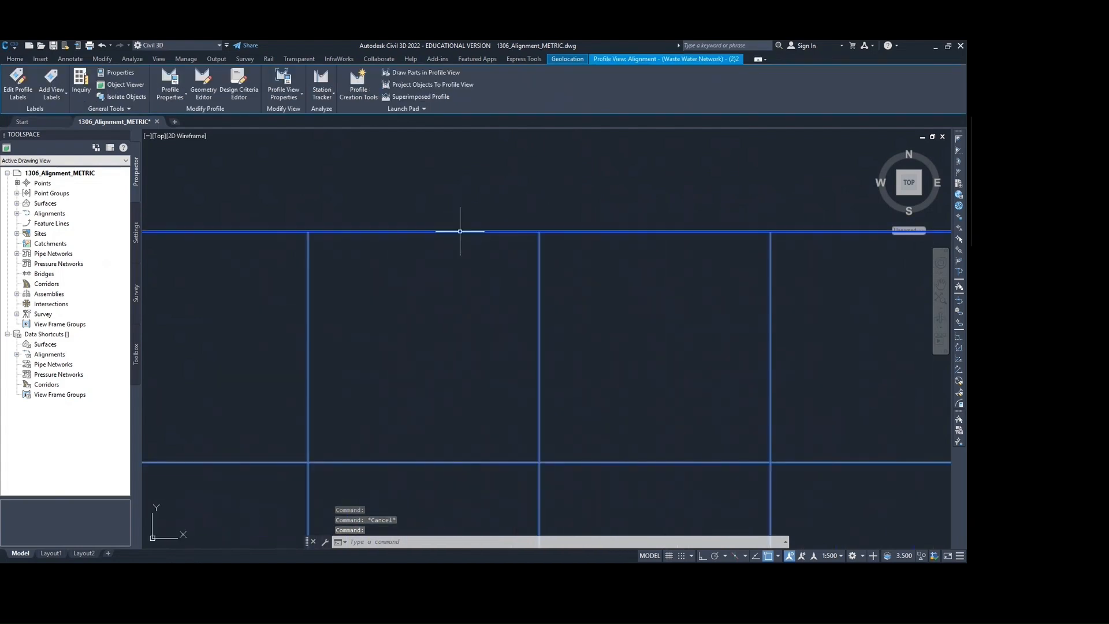
pyautogui.click(424, 73)
pyautogui.scroll(-5, 360, 257)
pyautogui.moveTo(360, 257); pyautogui.dragTo(613, 151, button='middle')
pyautogui.scroll(6, 468, 245)
pyautogui.scroll(4, 411, 350)
pyautogui.click(293, 252)
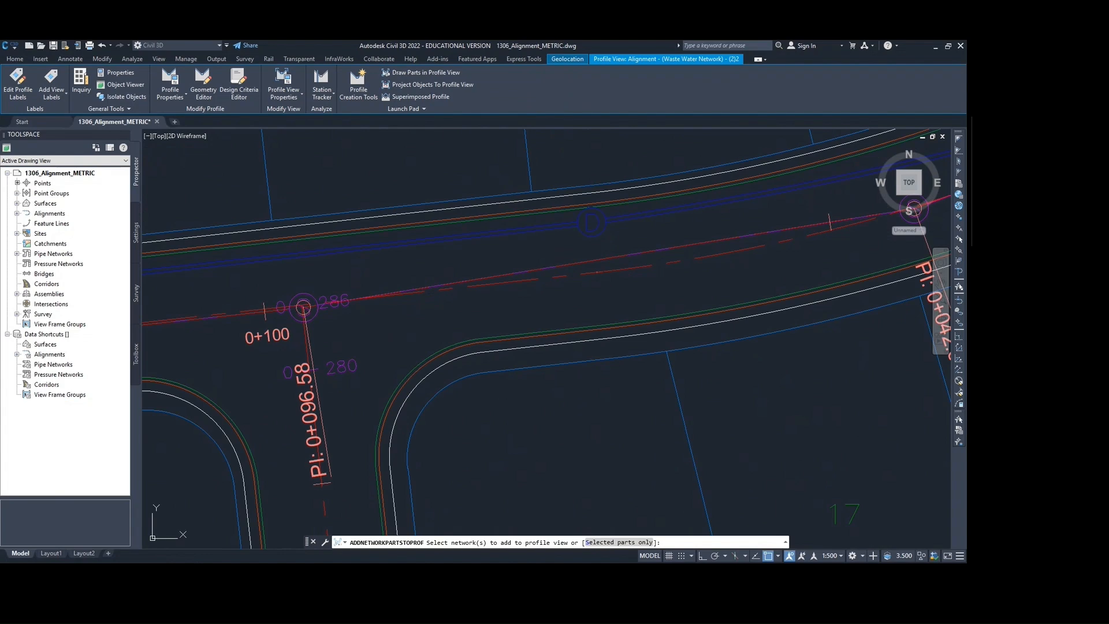
pyautogui.scroll(-10, 440, 266)
pyautogui.press('Return')
pyautogui.scroll(5, 596, 197)
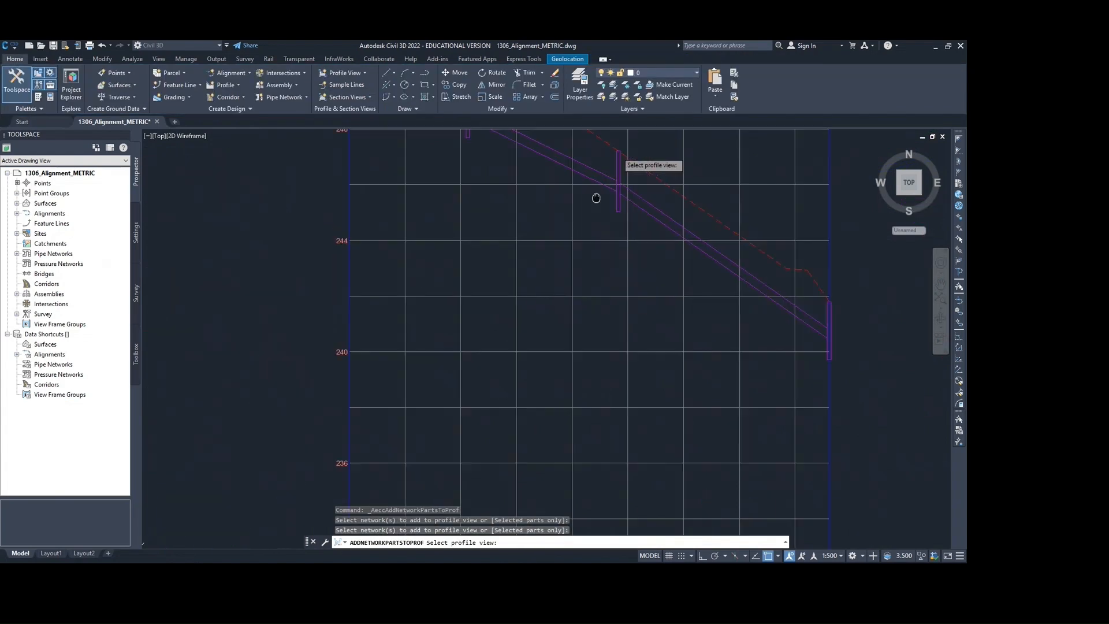
pyautogui.scroll(-8, 527, 282)
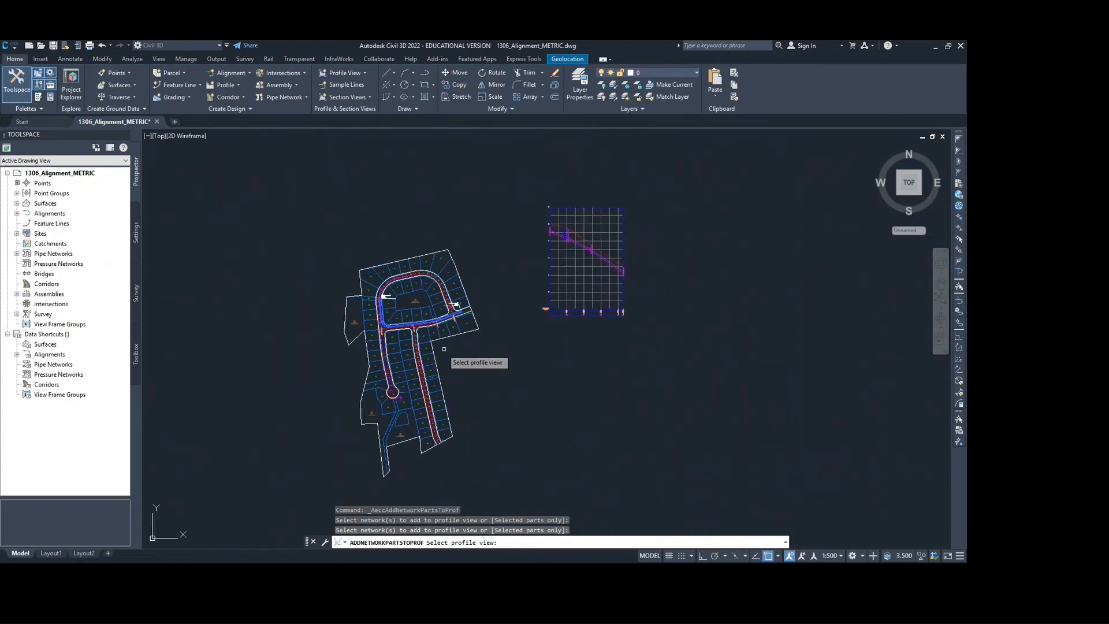
pyautogui.scroll(7, 440, 347)
pyautogui.scroll(-10, 429, 298)
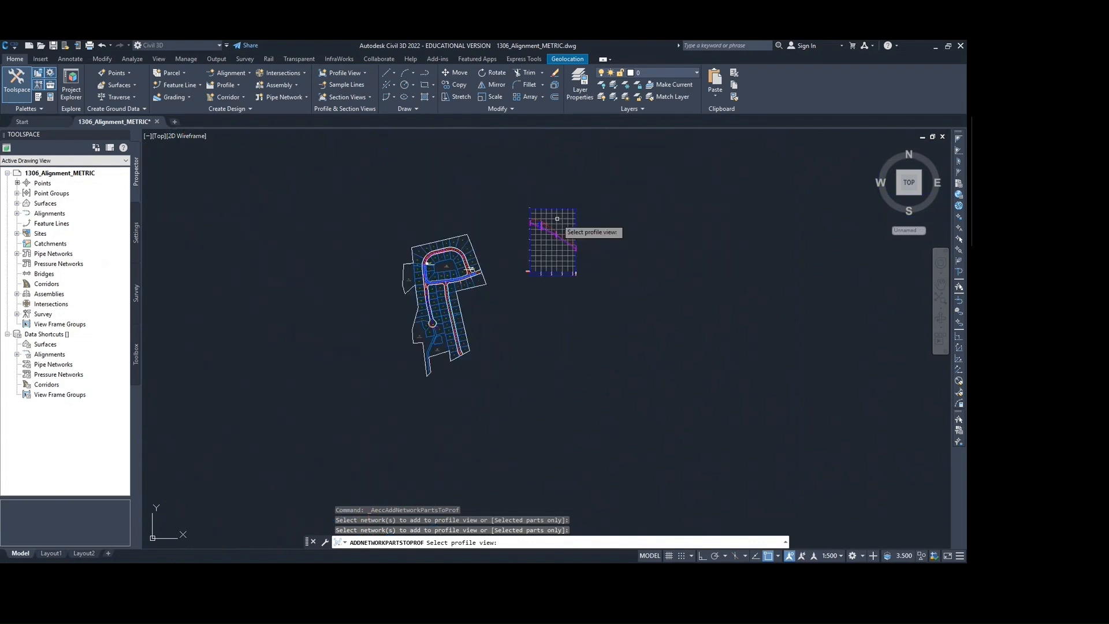
pyautogui.click(559, 206)
pyautogui.scroll(10, 559, 206)
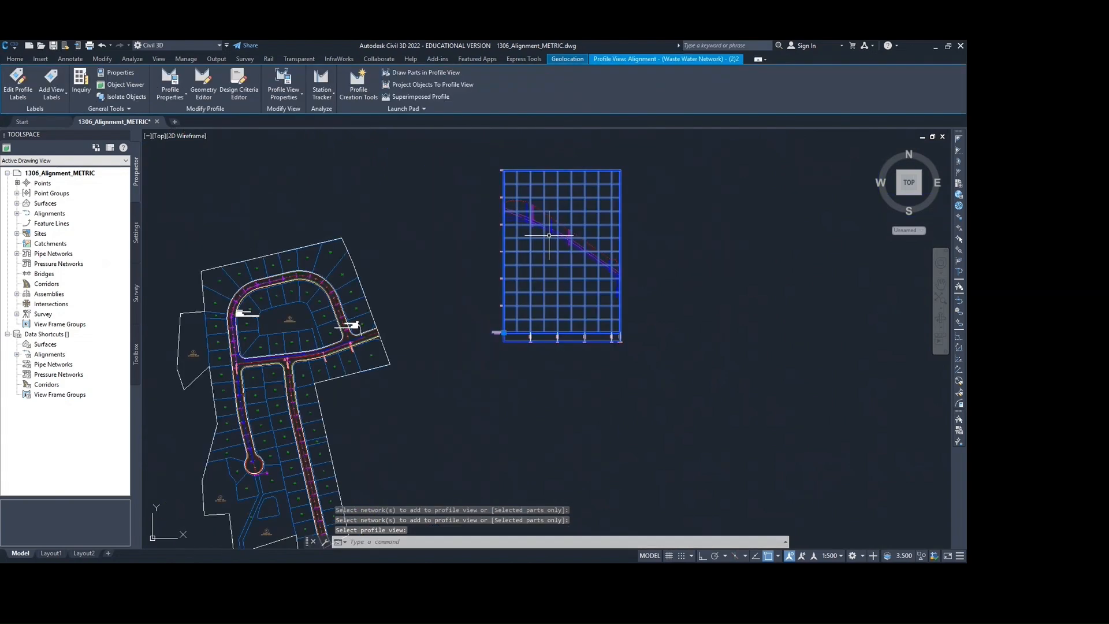
pyautogui.press('Escape')
# Examine the storm pipes and structures in the profile view, and check the labelling and merging requirements of Assignment 14 in the browser.
pyautogui.scroll(-2, 543, 289)
pyautogui.moveTo(550, 305); pyautogui.dragTo(455, 234, button='middle')
pyautogui.moveTo(627, 365)
pyautogui.mouseDown(button='middle')
pyautogui.moveTo(627, 379)
pyautogui.moveTo(677, 359)
pyautogui.moveTo(661, 324)
pyautogui.moveTo(657, 383)
pyautogui.mouseUp(button='middle')
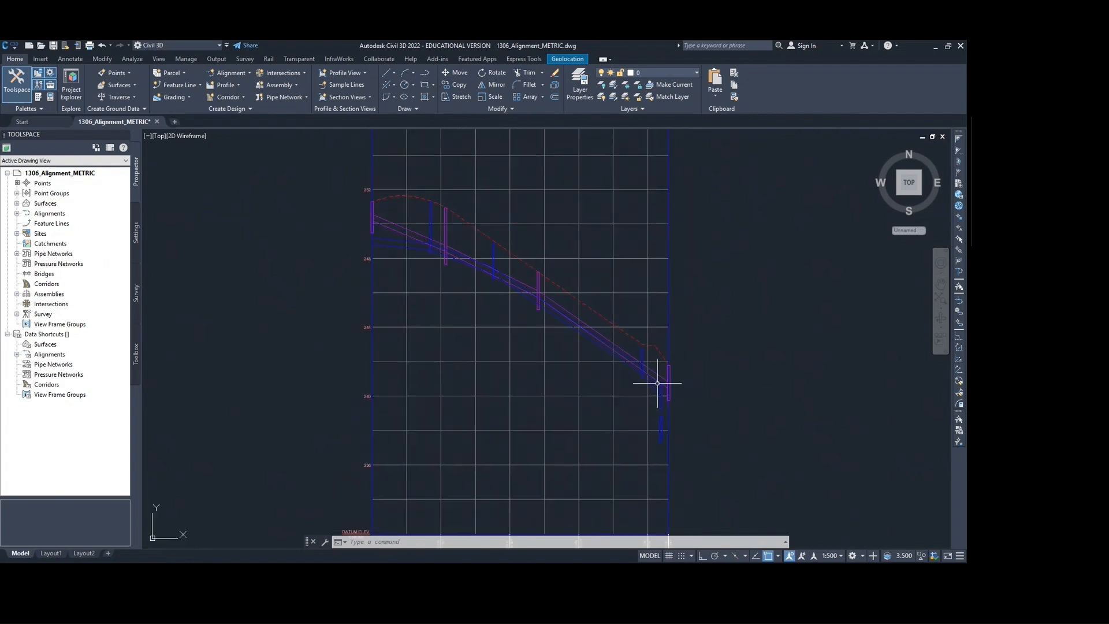
pyautogui.scroll(-5, 647, 365)
pyautogui.scroll(10, 499, 355)
pyautogui.moveTo(498, 355)
pyautogui.mouseDown(button='middle')
pyautogui.moveTo(445, 297)
pyautogui.moveTo(388, 281)
pyautogui.mouseUp(button='middle')
pyautogui.hotkey('alt', 'Tab')
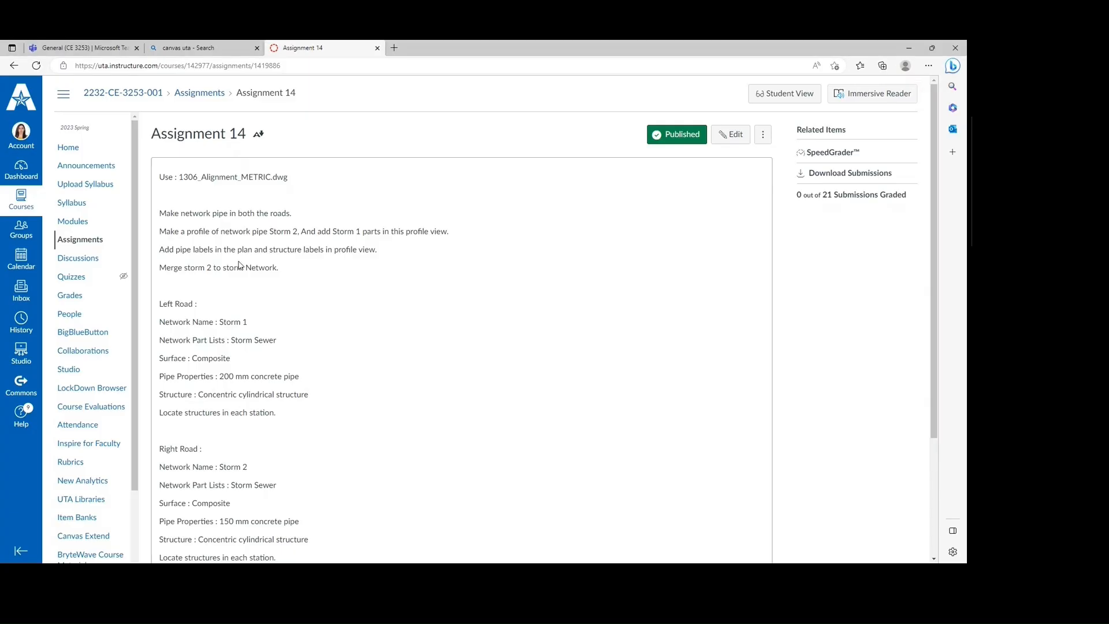
pyautogui.hotkey('alt', 'Tab')
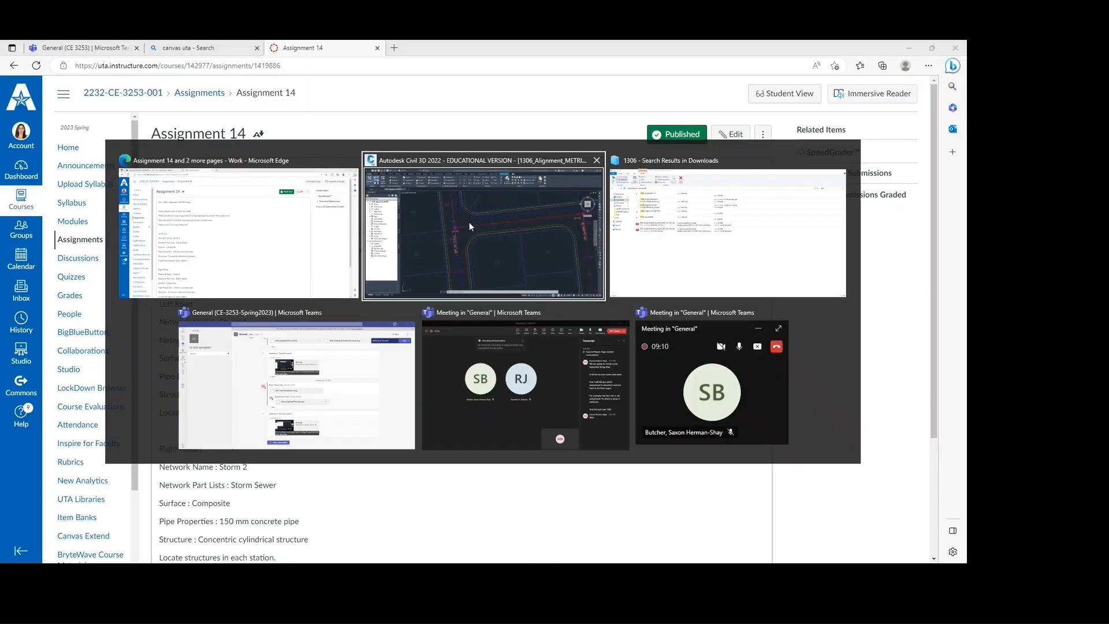
# In Civil 3D, add a Single Part Profile label to the westernmost storm structure in the profile view and move it above the surface line.
pyautogui.scroll(-5, 614, 168)
pyautogui.scroll(5, 614, 169)
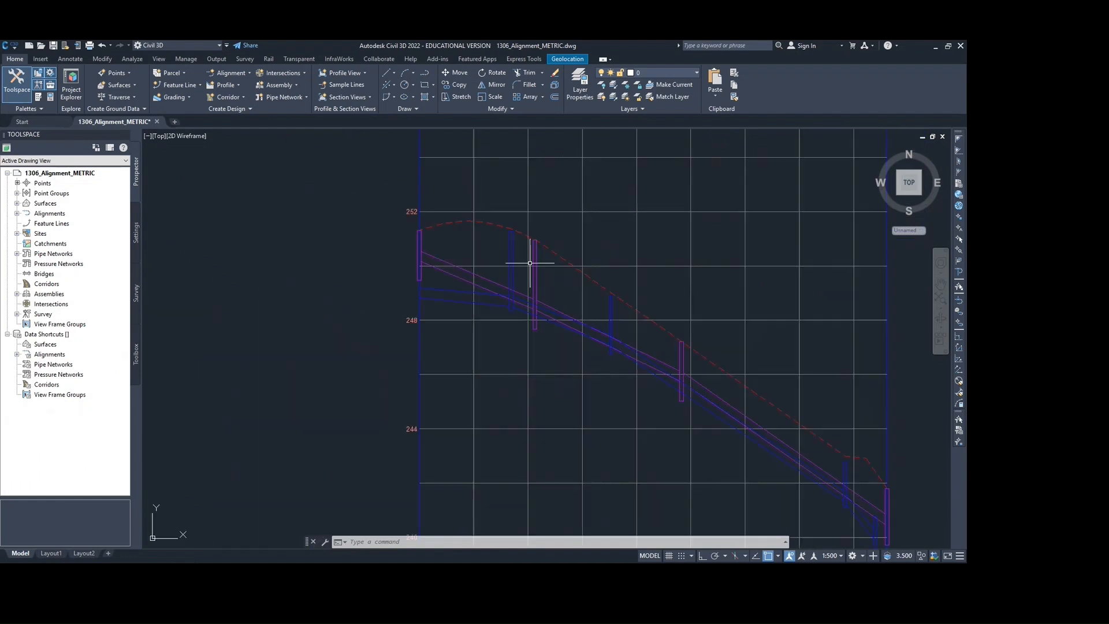
pyautogui.click(496, 242)
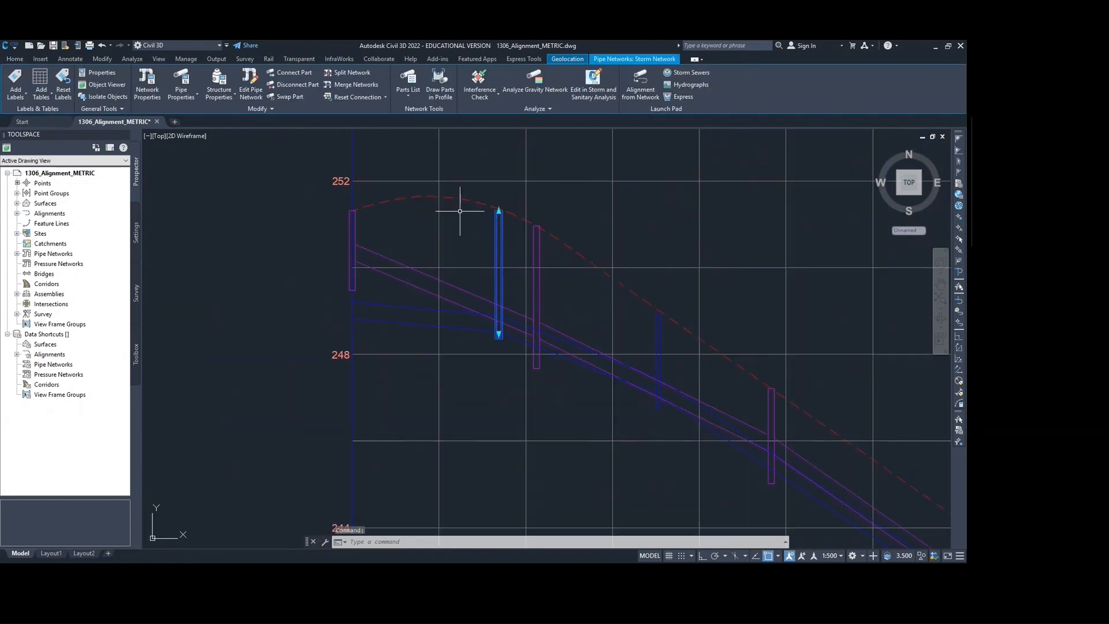
pyautogui.click(16, 94)
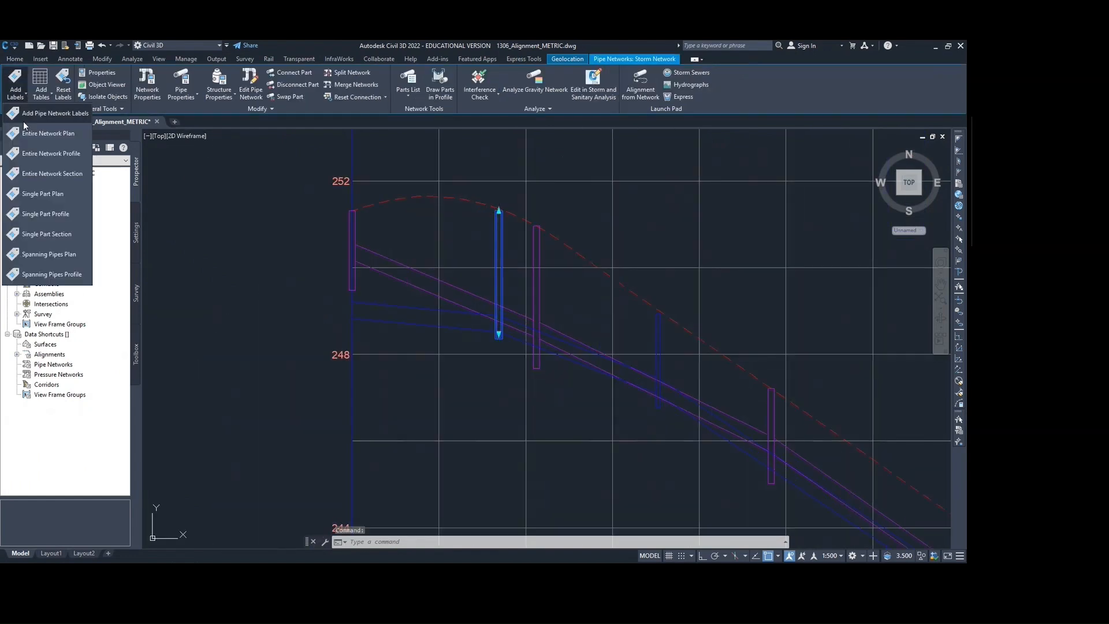
pyautogui.click(51, 220)
pyautogui.moveTo(480, 273); pyautogui.dragTo(366, 316, button='middle')
pyautogui.press('Escape')
pyautogui.click(385, 294)
pyautogui.click(384, 294)
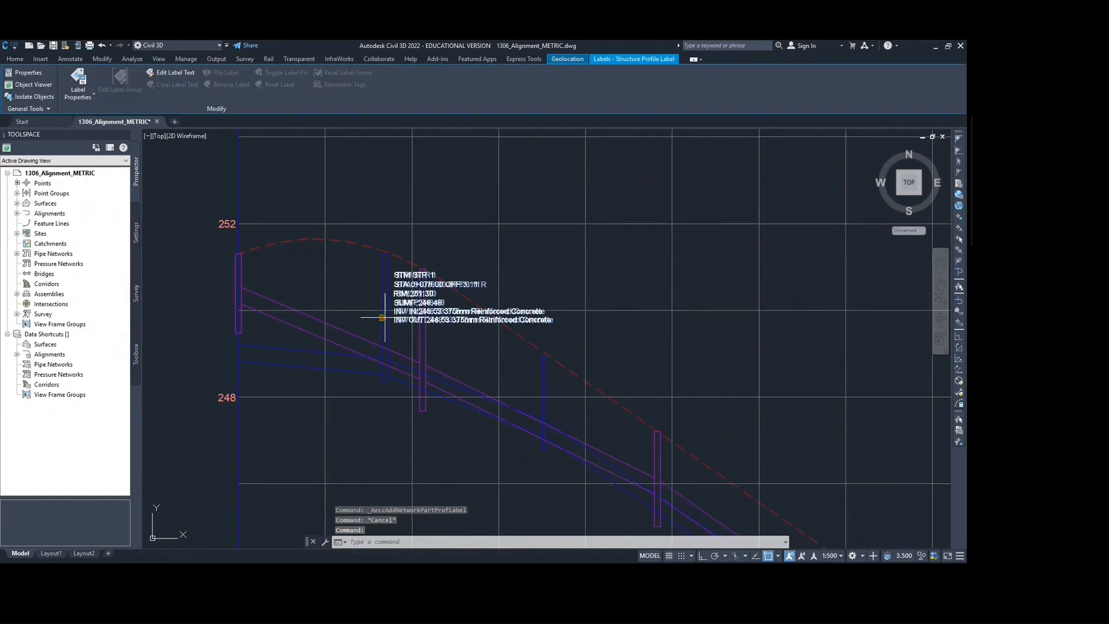
pyautogui.click(448, 207)
pyautogui.press('Escape')
# Add a Single Part Plan label to the storm pipe on the connecting road, just north of the PI 0+096.58 junction.
pyautogui.scroll(-10, 395, 261)
pyautogui.scroll(8, 348, 361)
pyautogui.moveTo(348, 361); pyautogui.dragTo(351, 216, button='middle')
pyautogui.scroll(6, 370, 173)
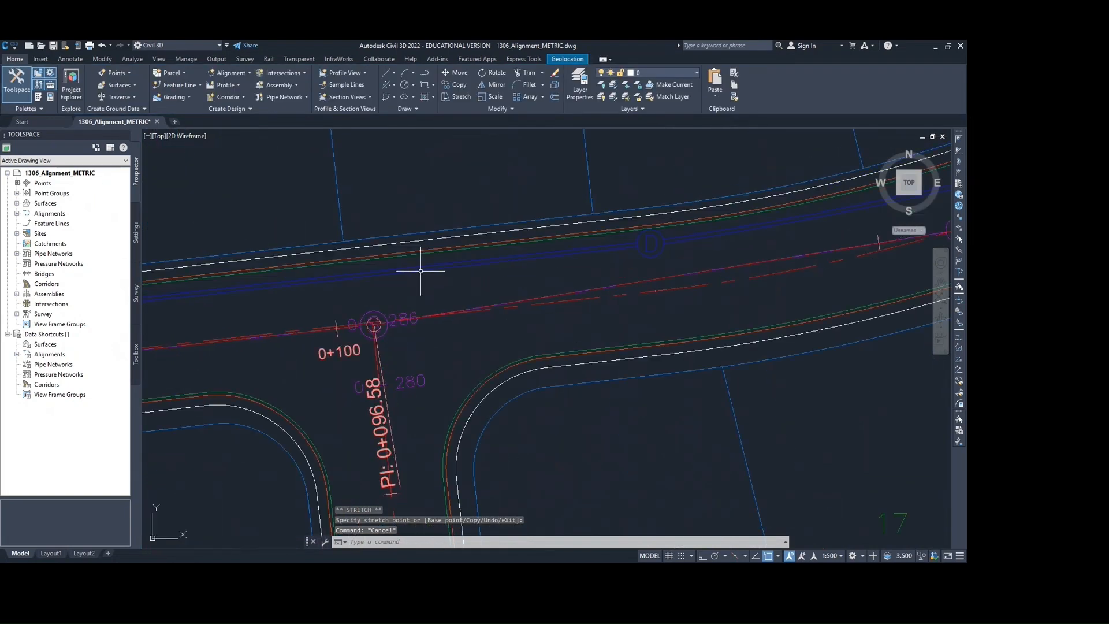
pyautogui.click(420, 270)
pyautogui.click(15, 91)
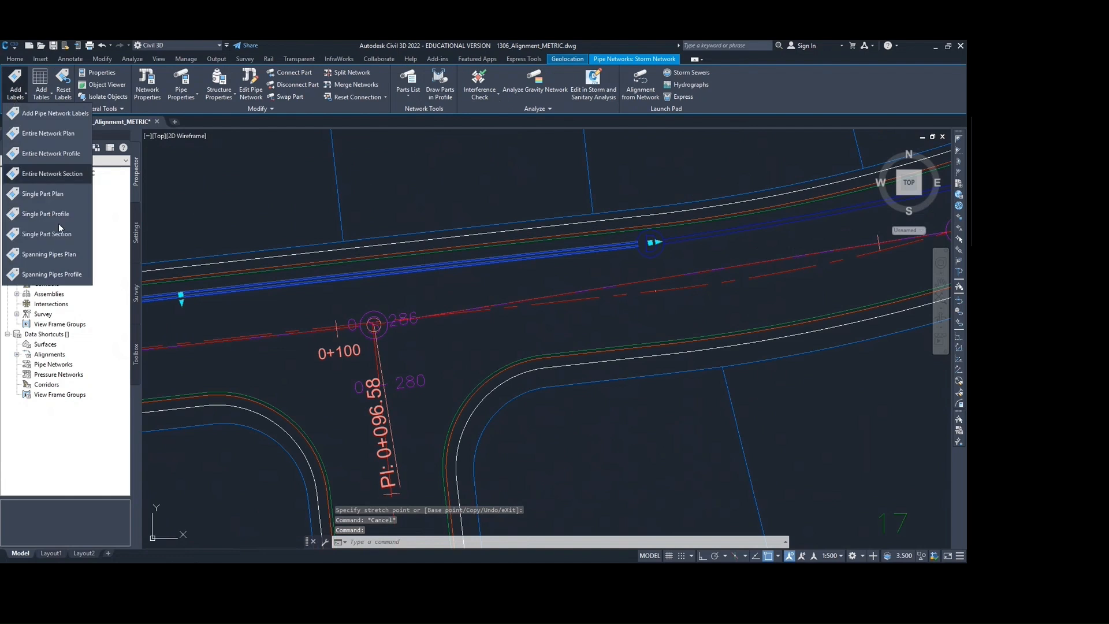
pyautogui.click(47, 195)
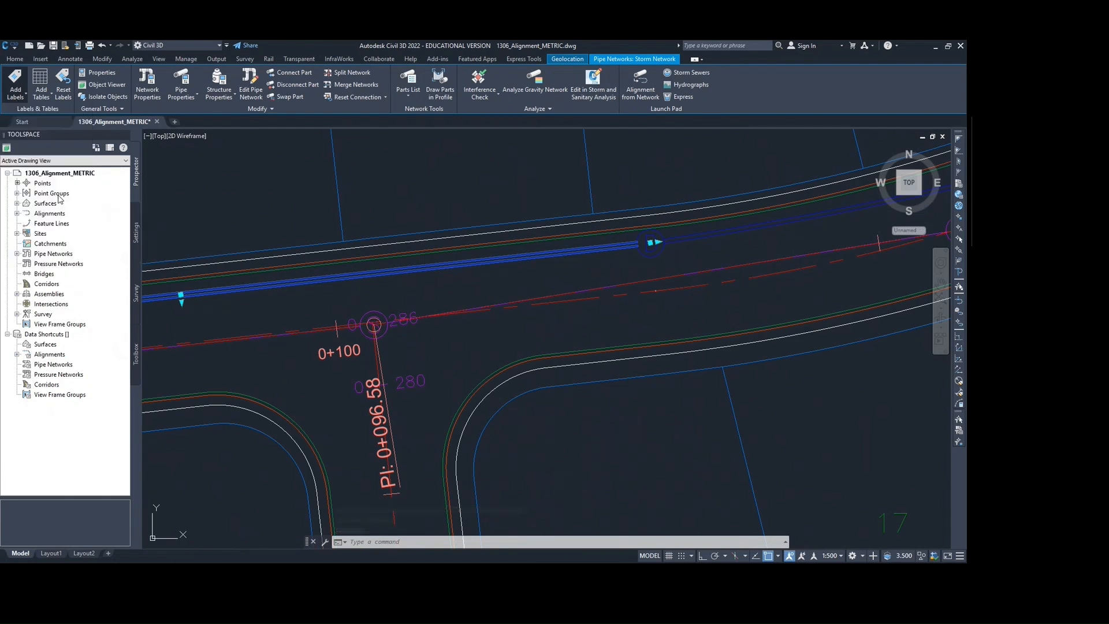
pyautogui.scroll(-4, 312, 268)
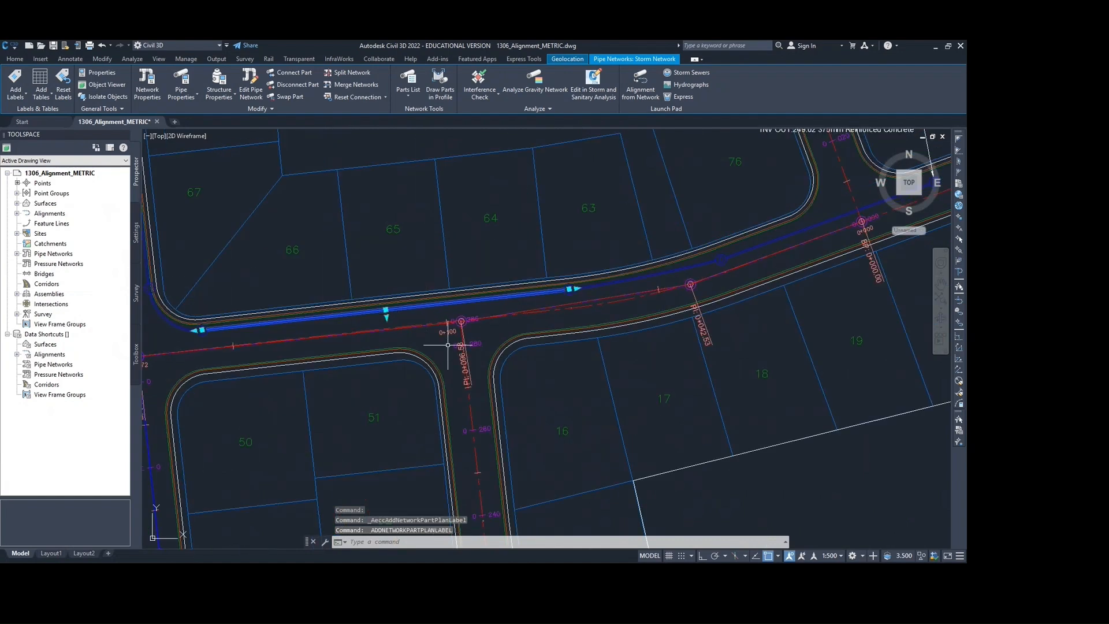
pyautogui.press('Escape')
# Add a Single Part Plan label to the storm structure south of lot 63 and move the label up into that lot.
pyautogui.scroll(-3, 443, 330)
pyautogui.scroll(3, 441, 327)
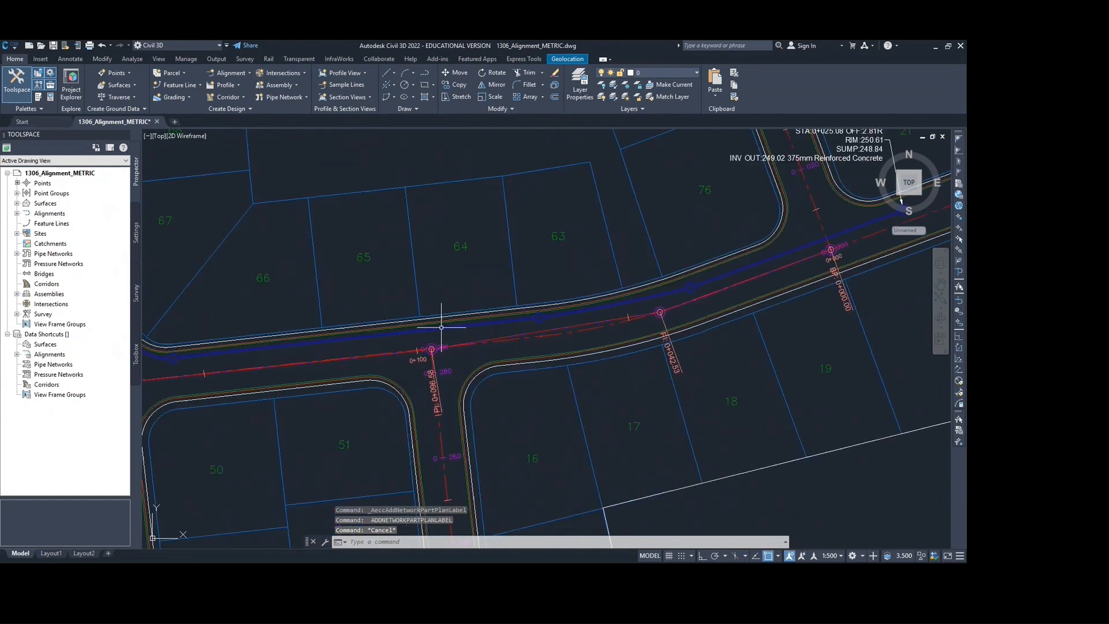
pyautogui.click(442, 328)
pyautogui.scroll(-3, 441, 323)
pyautogui.scroll(3, 477, 324)
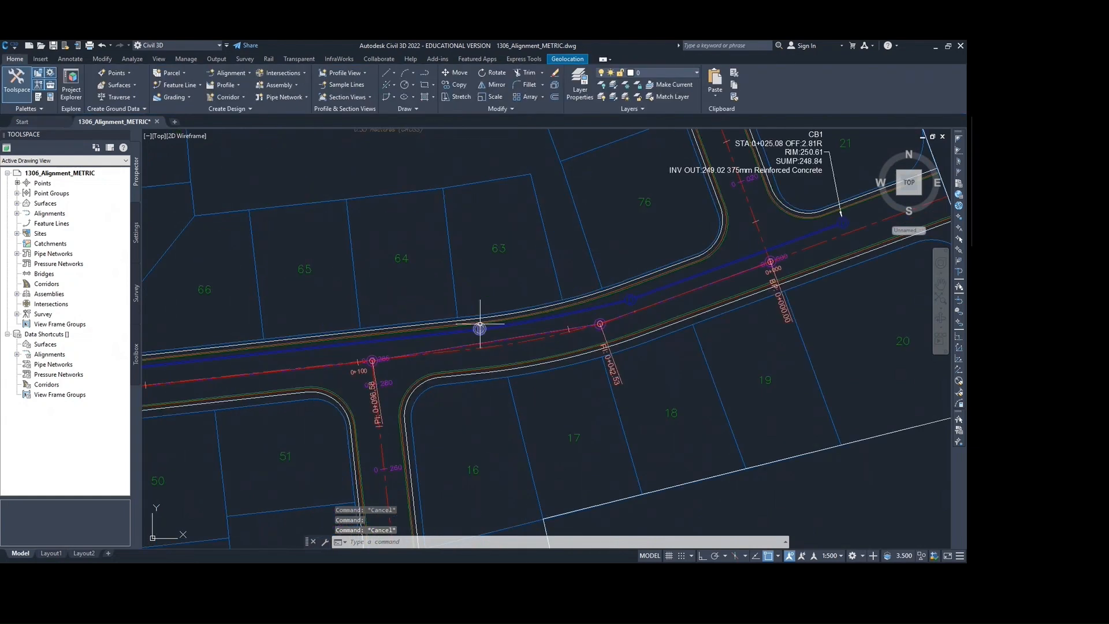
pyautogui.click(17, 86)
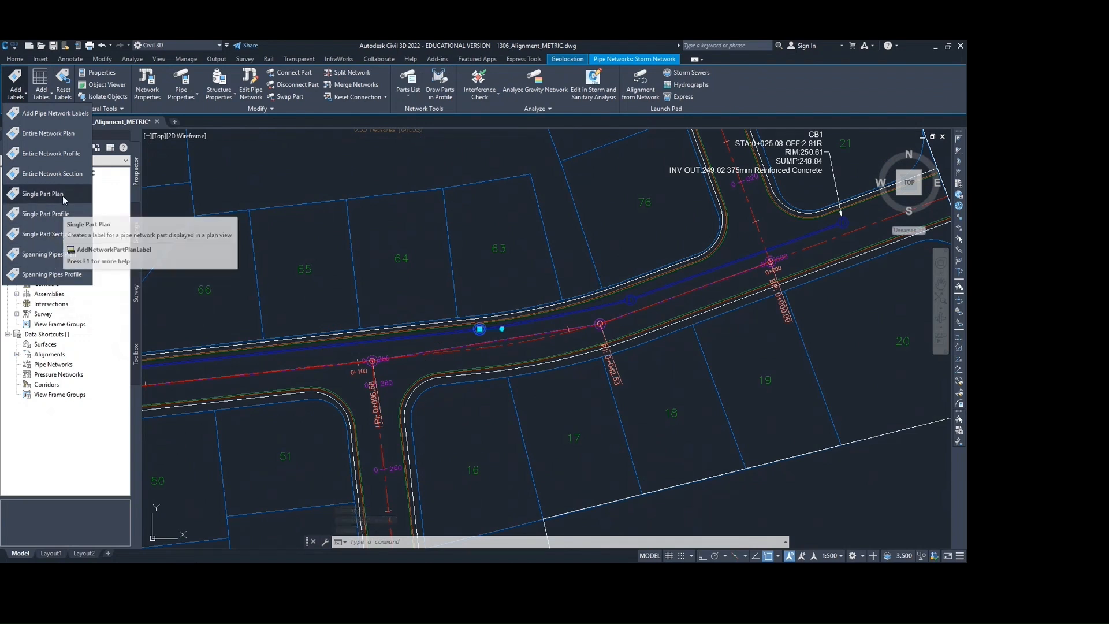
pyautogui.click(81, 194)
pyautogui.moveTo(490, 279); pyautogui.dragTo(477, 288, button='middle')
pyautogui.press('Escape')
pyautogui.click(488, 297)
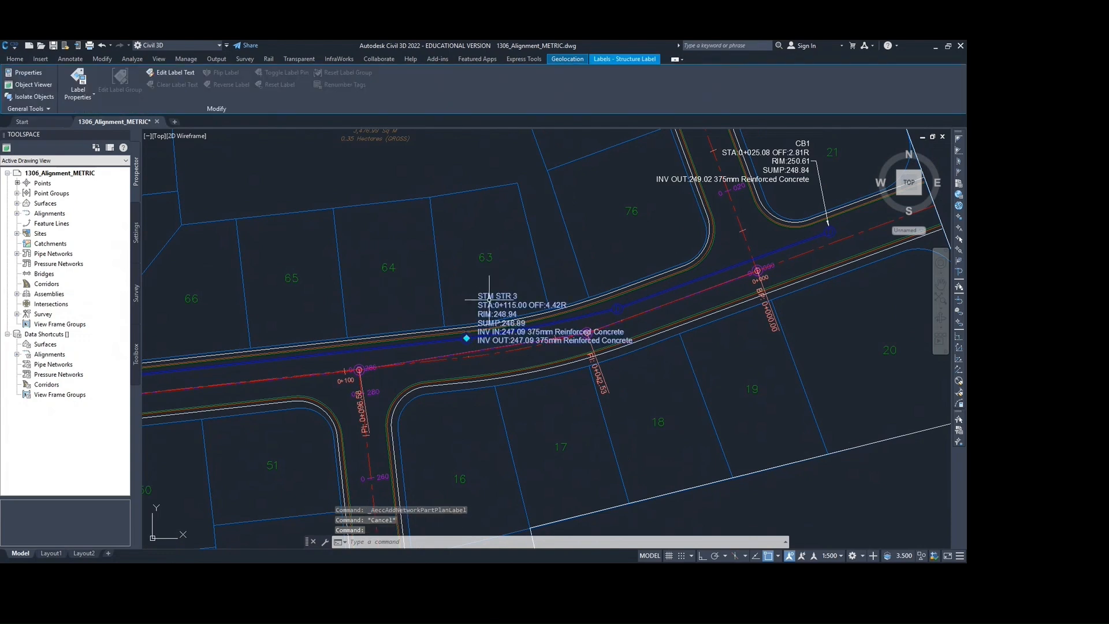
pyautogui.click(467, 338)
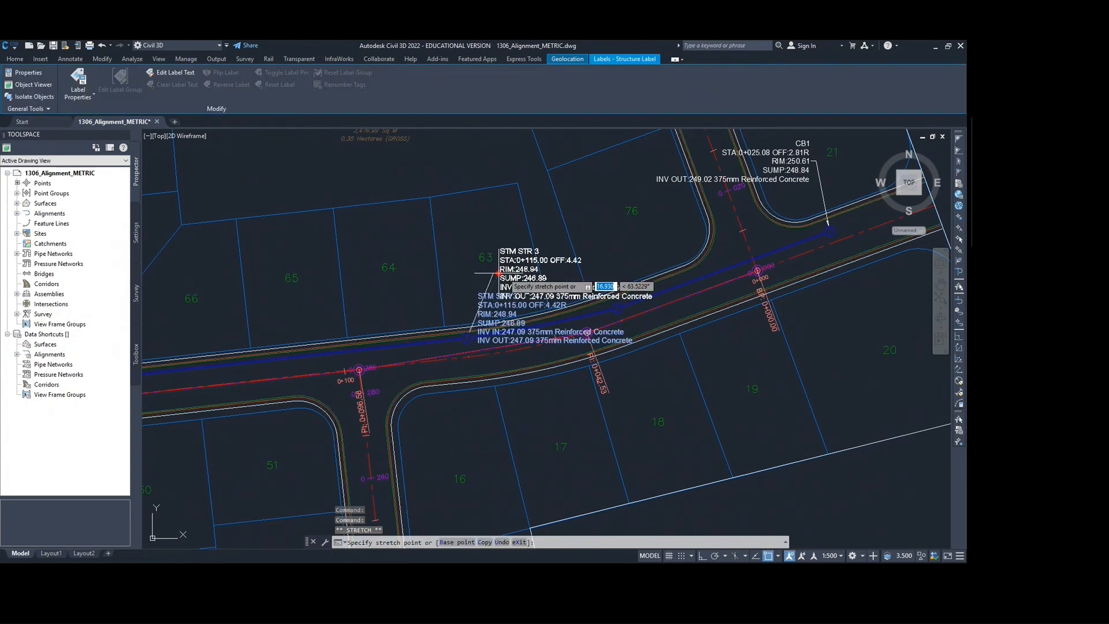
pyautogui.press('Escape')
# Start Merge Networks from the storm1 structure at the 0+172 junction and choose Storm Network as the network to merge.
pyautogui.scroll(-7, 466, 294)
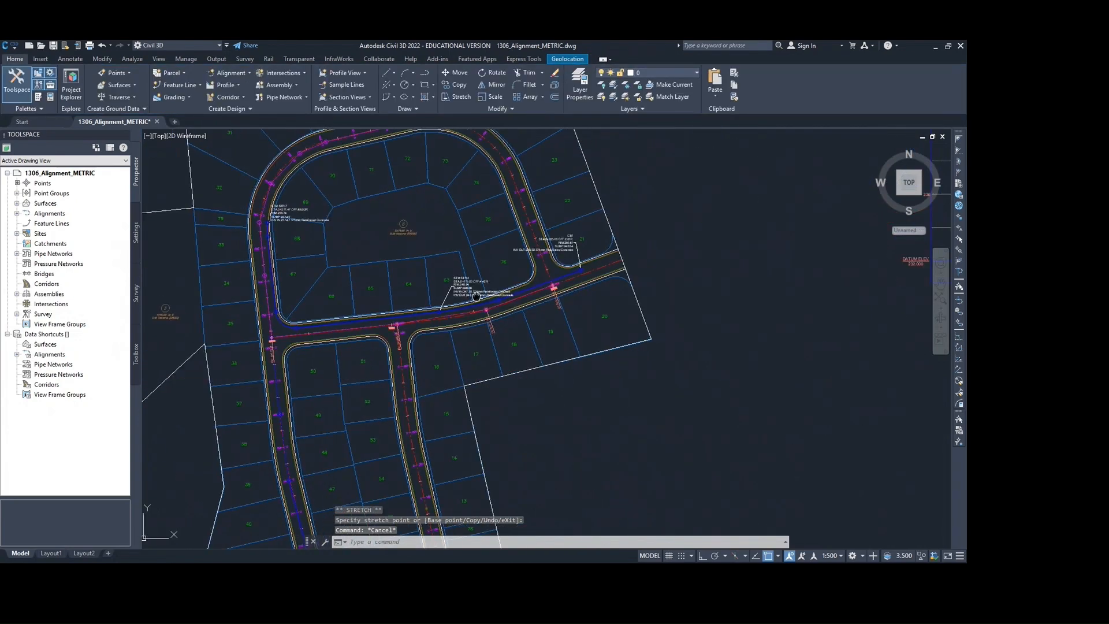
pyautogui.scroll(-5, 467, 294)
pyautogui.moveTo(467, 295)
pyautogui.mouseDown(button='middle')
pyautogui.moveTo(426, 310)
pyautogui.moveTo(346, 314)
pyautogui.moveTo(338, 303)
pyautogui.mouseUp(button='middle')
pyautogui.scroll(5, 296, 324)
pyautogui.scroll(10, 247, 287)
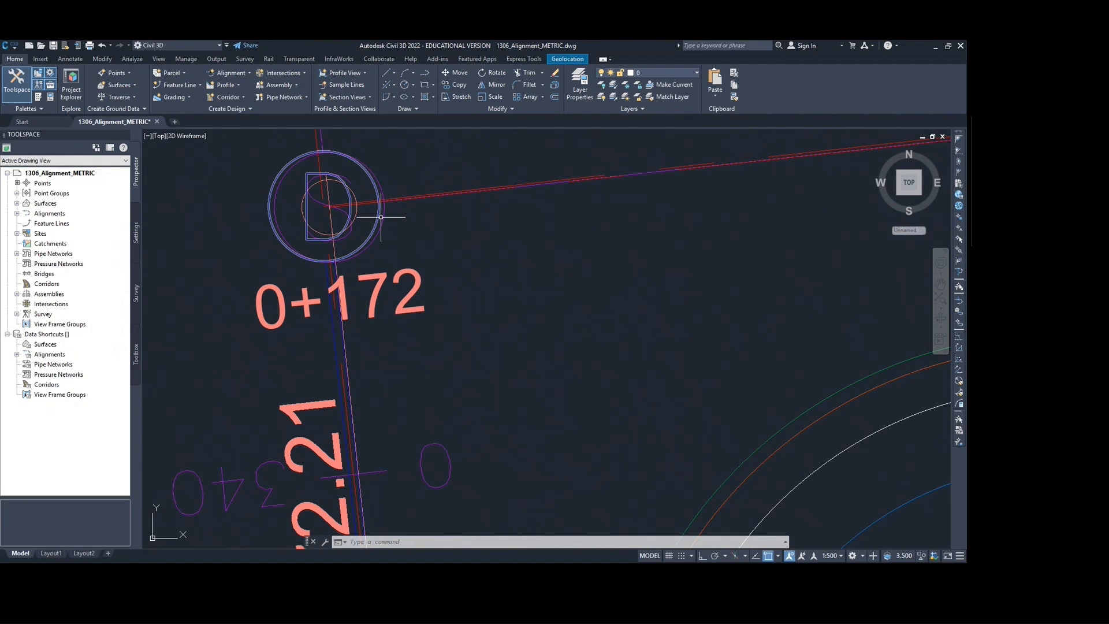
pyautogui.scroll(-5, 381, 218)
pyautogui.moveTo(505, 198); pyautogui.dragTo(465, 277, button='middle')
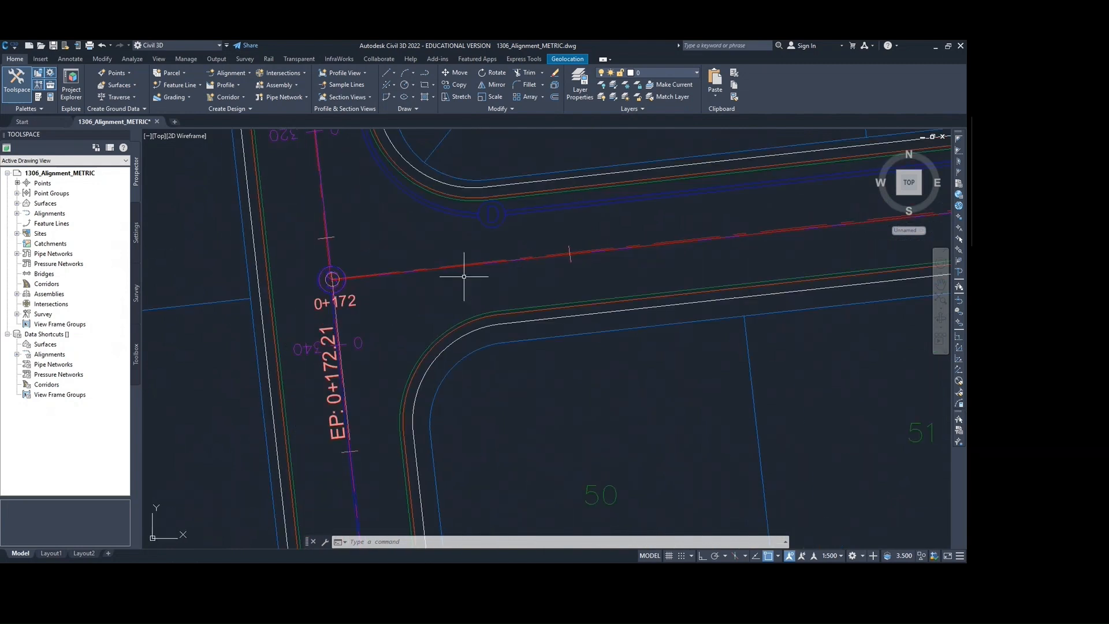
pyautogui.scroll(4, 331, 279)
pyautogui.click(345, 280)
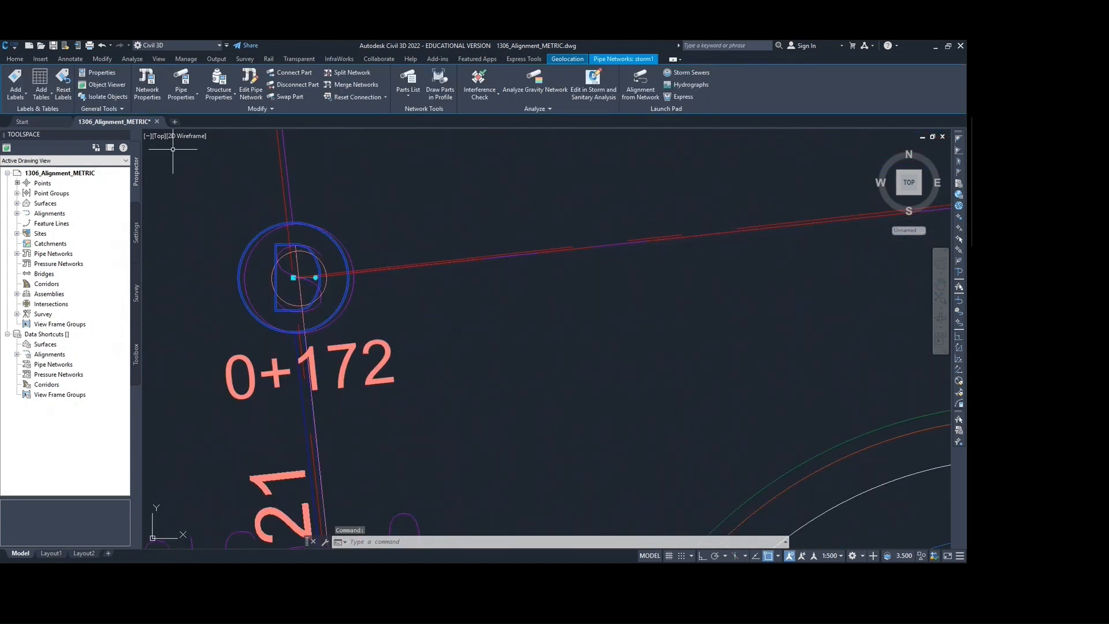
pyautogui.click(361, 84)
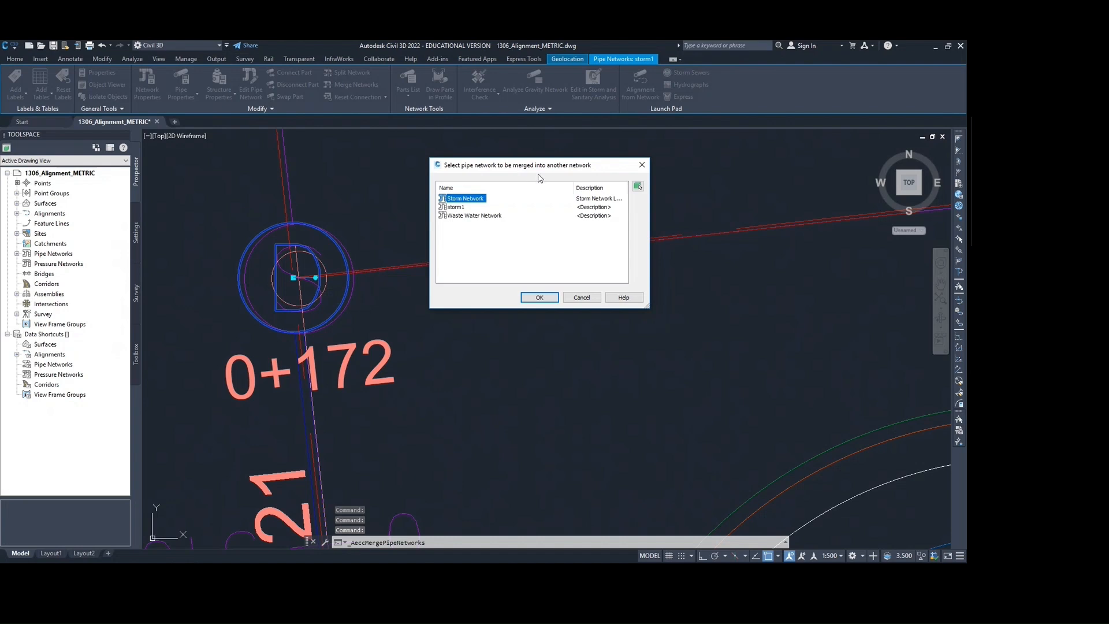
pyautogui.moveTo(495, 172); pyautogui.dragTo(446, 161)
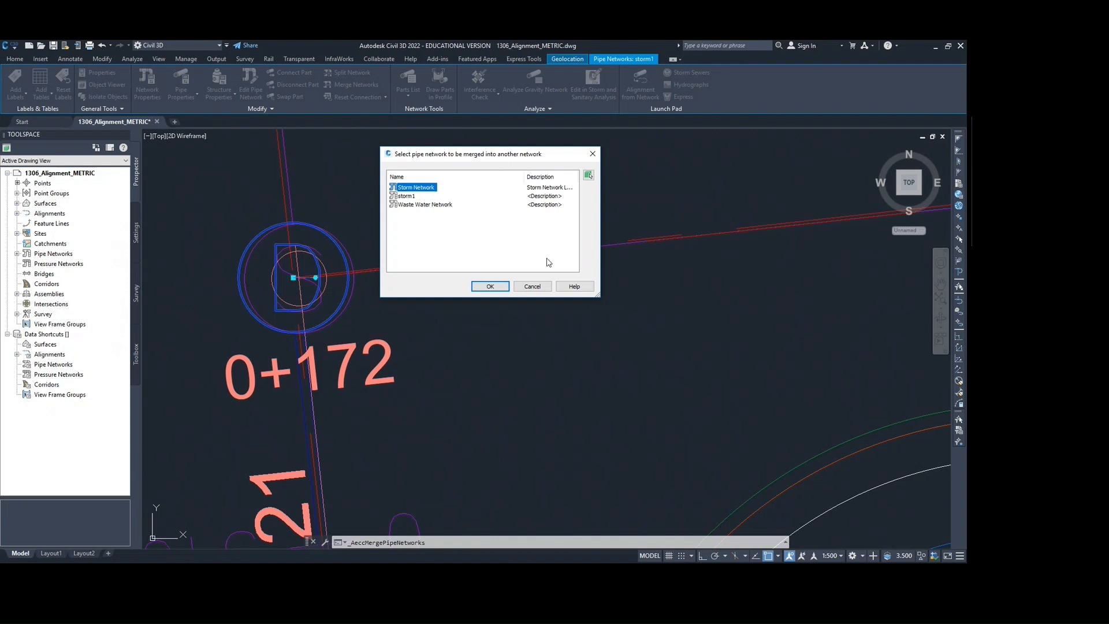
pyautogui.click(490, 287)
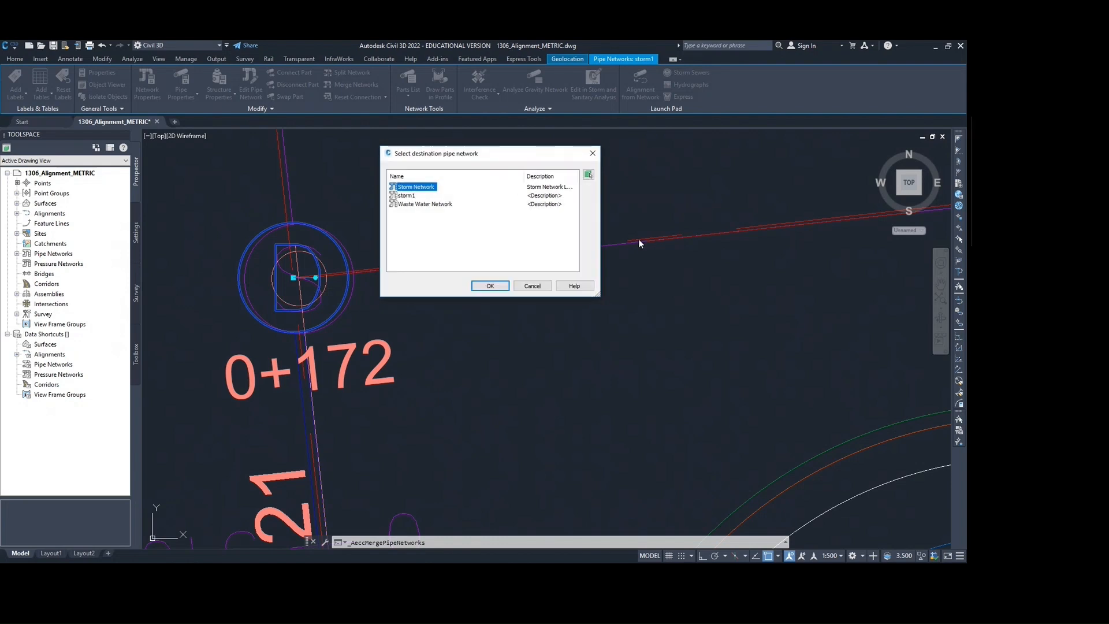
# Pick the structure at PI 0+096.58 to set Waste Water Network as the destination and complete the merge.
pyautogui.click(589, 175)
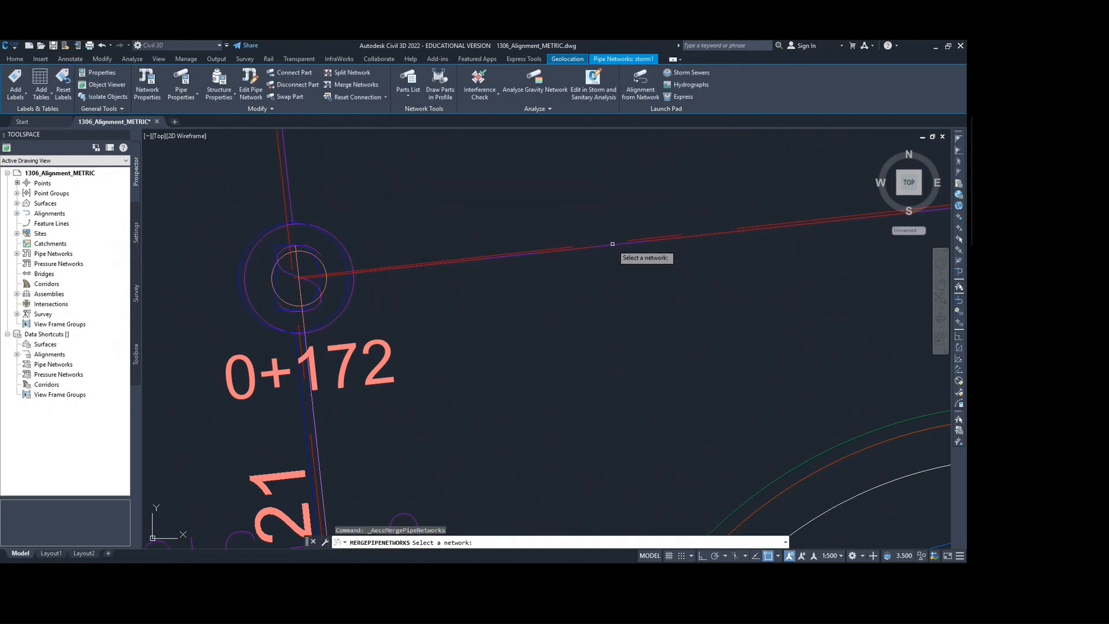
pyautogui.click(612, 246)
pyautogui.click(612, 244)
pyautogui.scroll(-10, 643, 301)
pyautogui.scroll(3, 662, 274)
pyautogui.scroll(5, 687, 276)
pyautogui.click(708, 300)
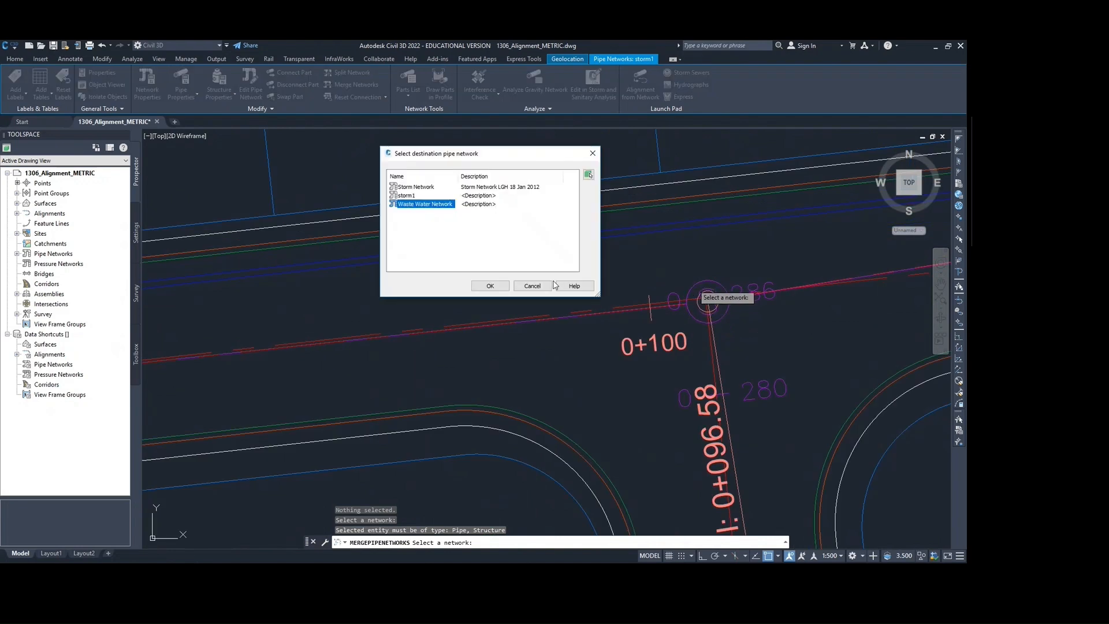
pyautogui.click(498, 287)
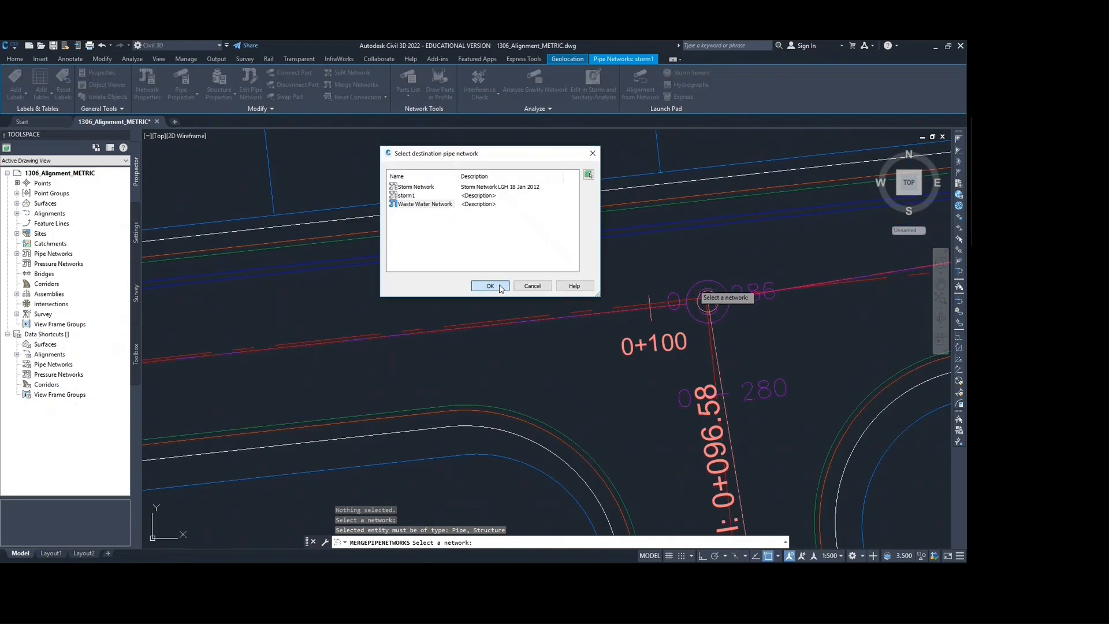
pyautogui.scroll(-6, 492, 287)
pyautogui.moveTo(238, 328); pyautogui.dragTo(373, 287, button='middle')
pyautogui.scroll(4, 373, 287)
pyautogui.scroll(5, 373, 287)
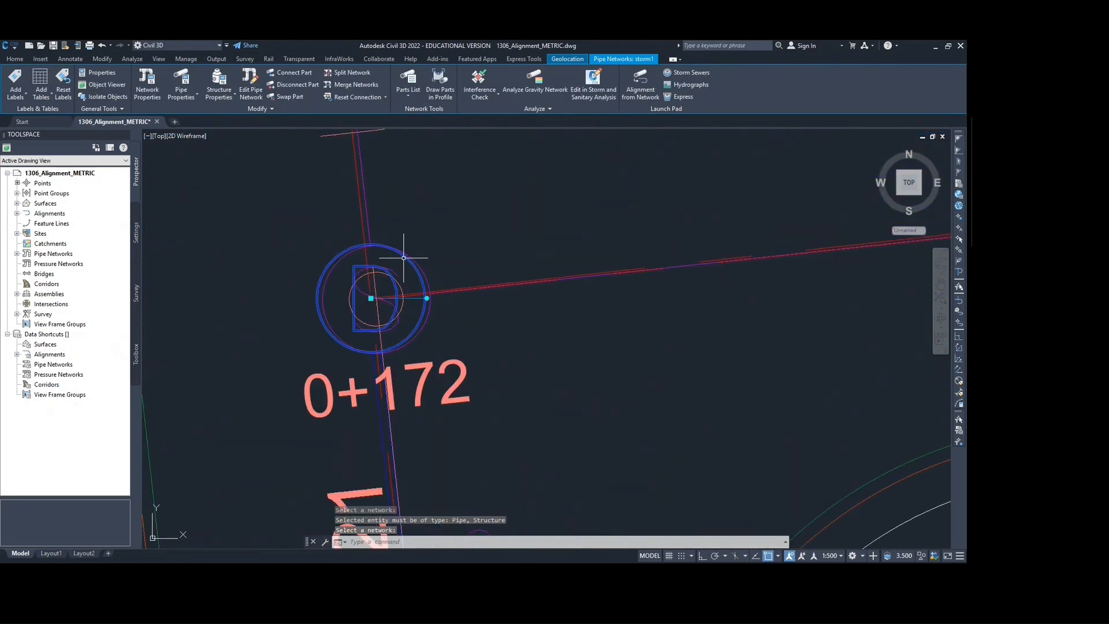
pyautogui.press('Escape')
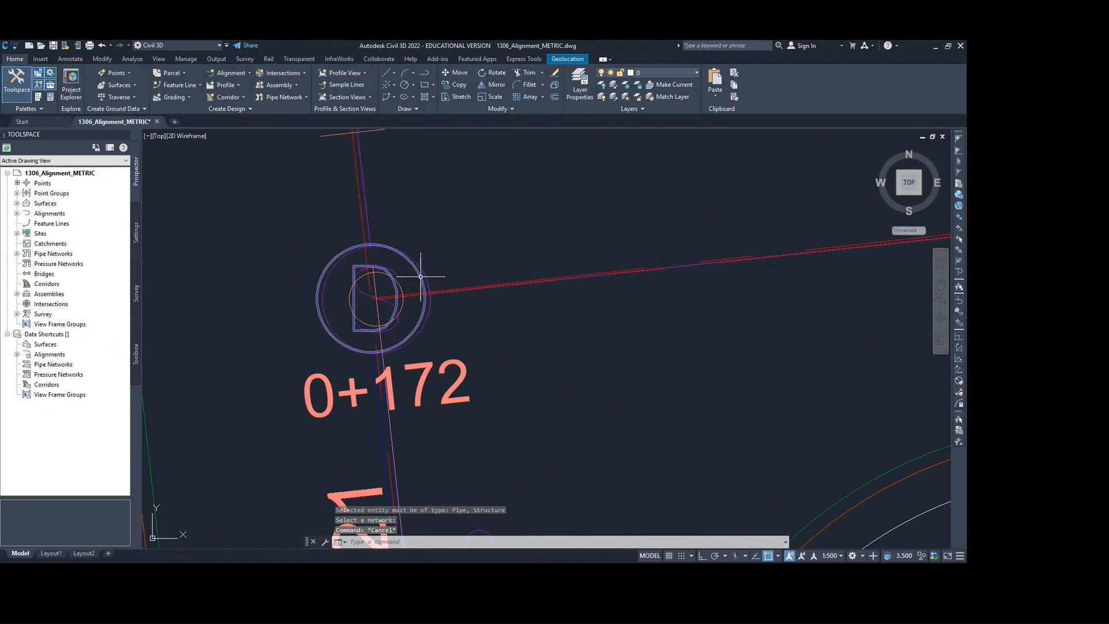
# Expand the pipe networks in the drawing tree to check the merged networks, and view the whole site plan with the profile.
pyautogui.click(17, 254)
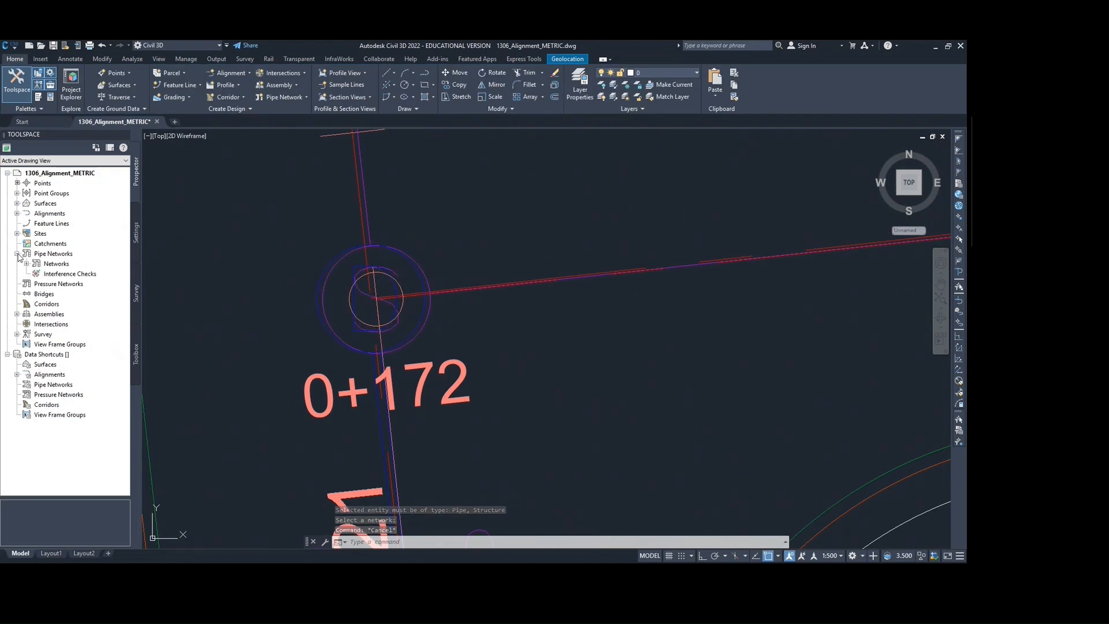
pyautogui.click(27, 264)
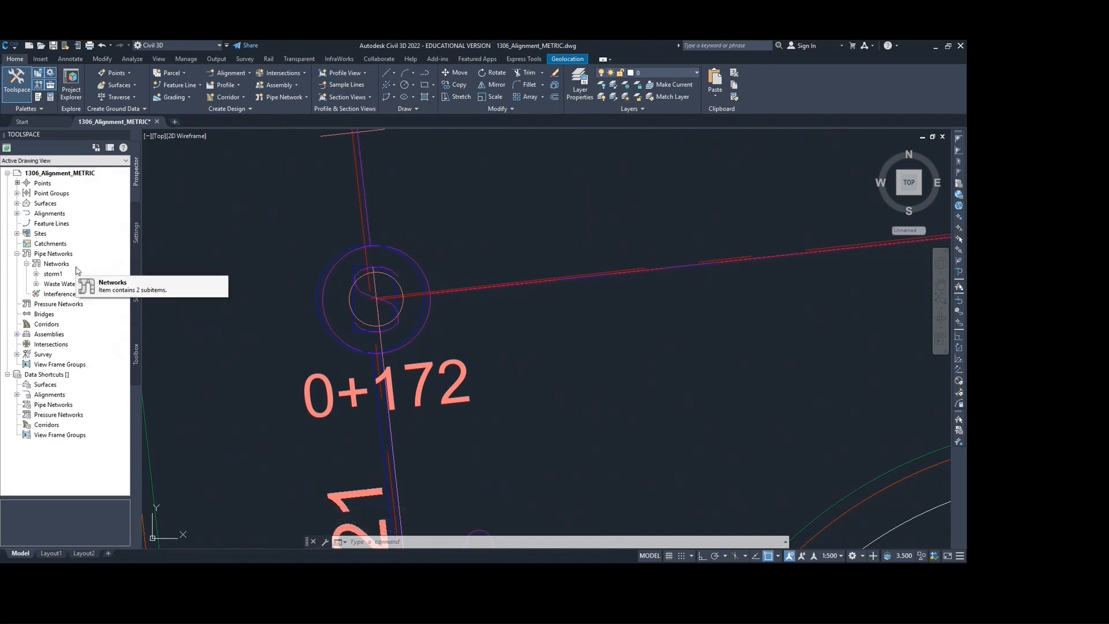
pyautogui.scroll(-10, 495, 285)
pyautogui.moveTo(495, 285); pyautogui.dragTo(282, 317, button='middle')
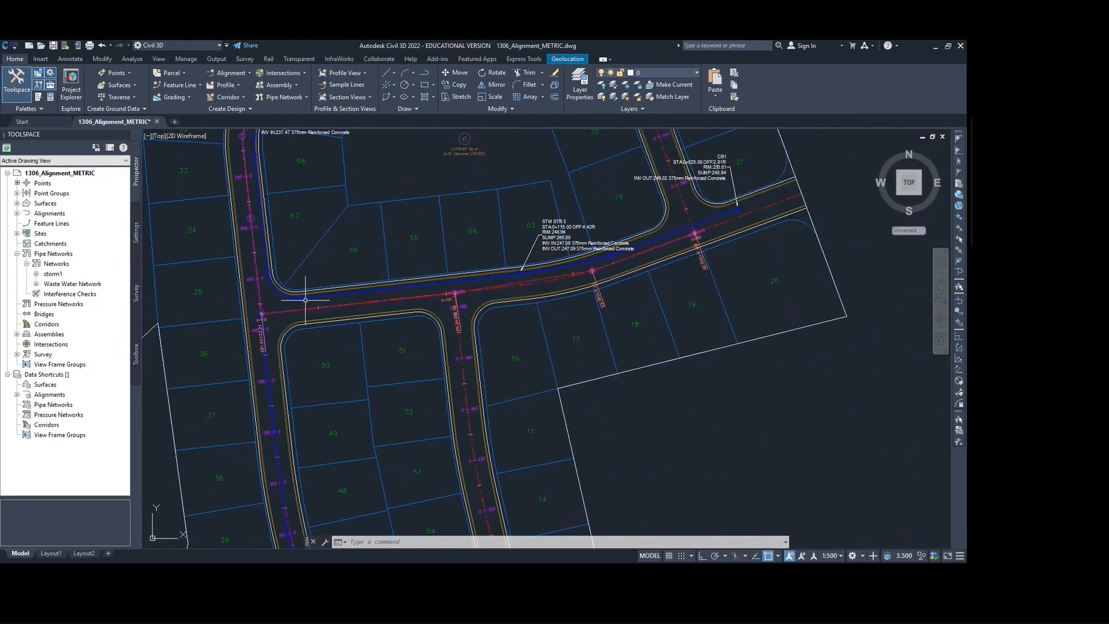
pyautogui.scroll(-5, 384, 300)
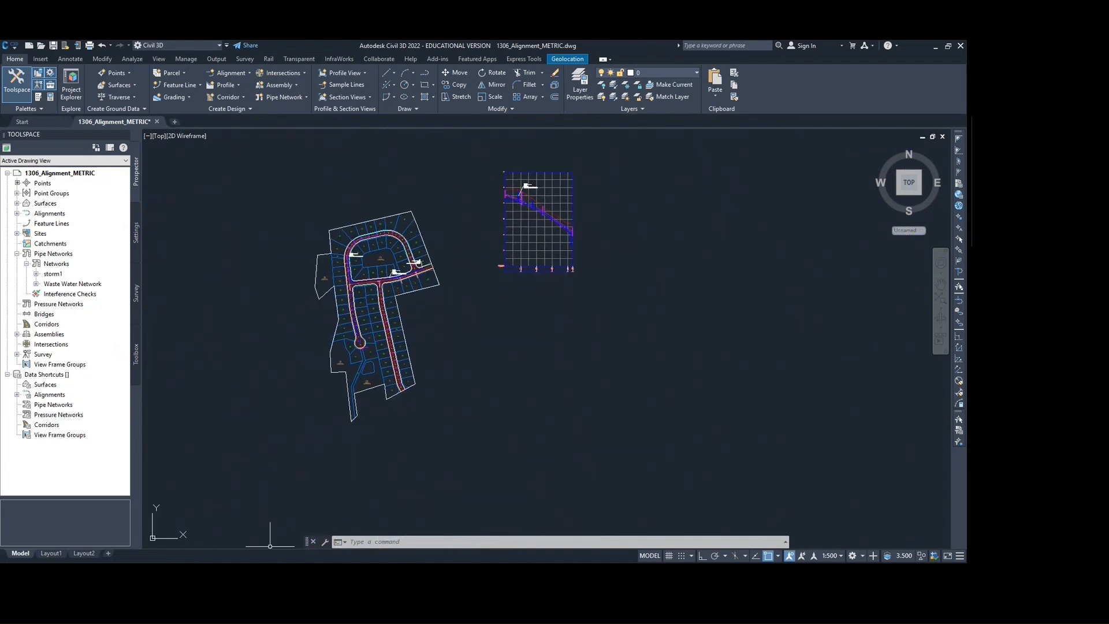
# Switch to the browser and review the Assignment 14 requirements for Storm 1, Storm 2, the labels and the network merge.
pyautogui.hotkey('alt', 'Tab')
pyautogui.scroll(-2, 309, 470)
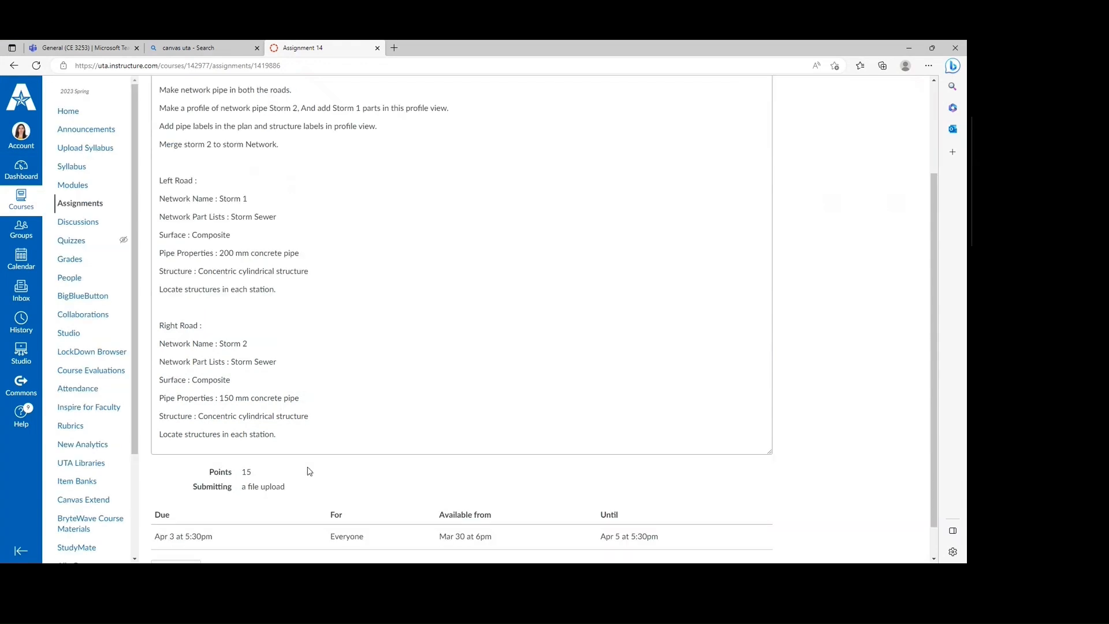
pyautogui.scroll(-1, 309, 471)
pyautogui.scroll(1, 195, 151)
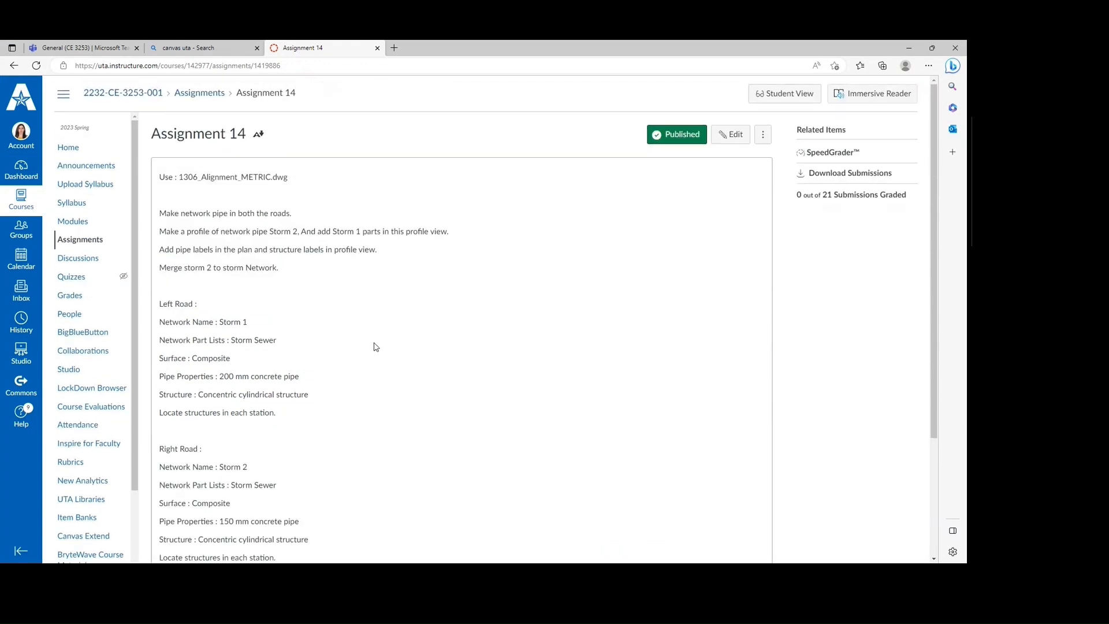
pyautogui.scroll(-3, 323, 398)
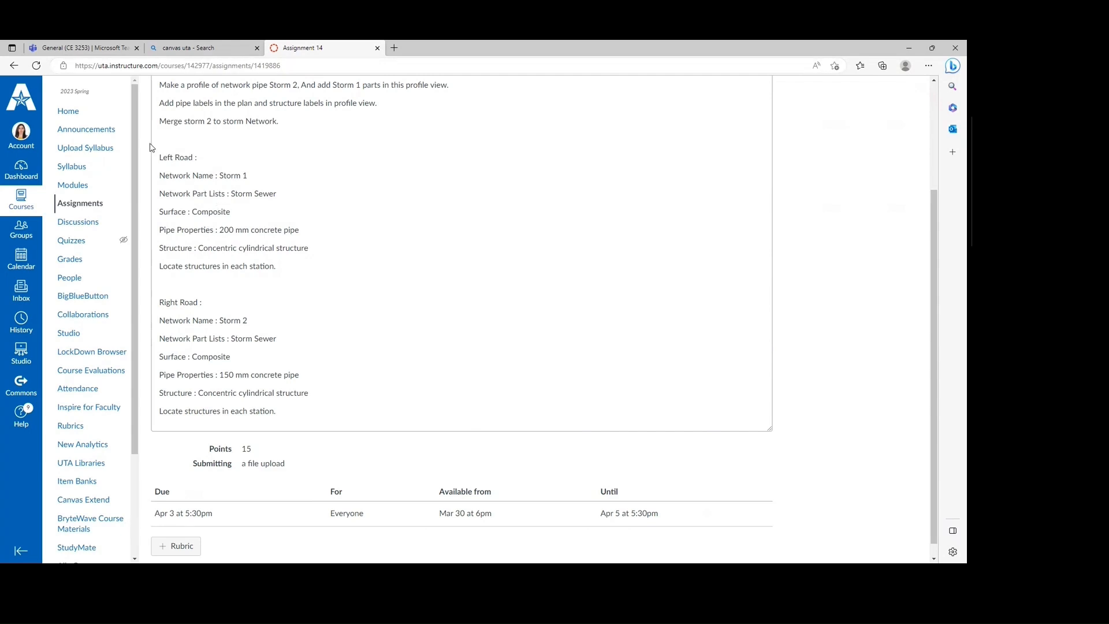
pyautogui.scroll(2, 196, 102)
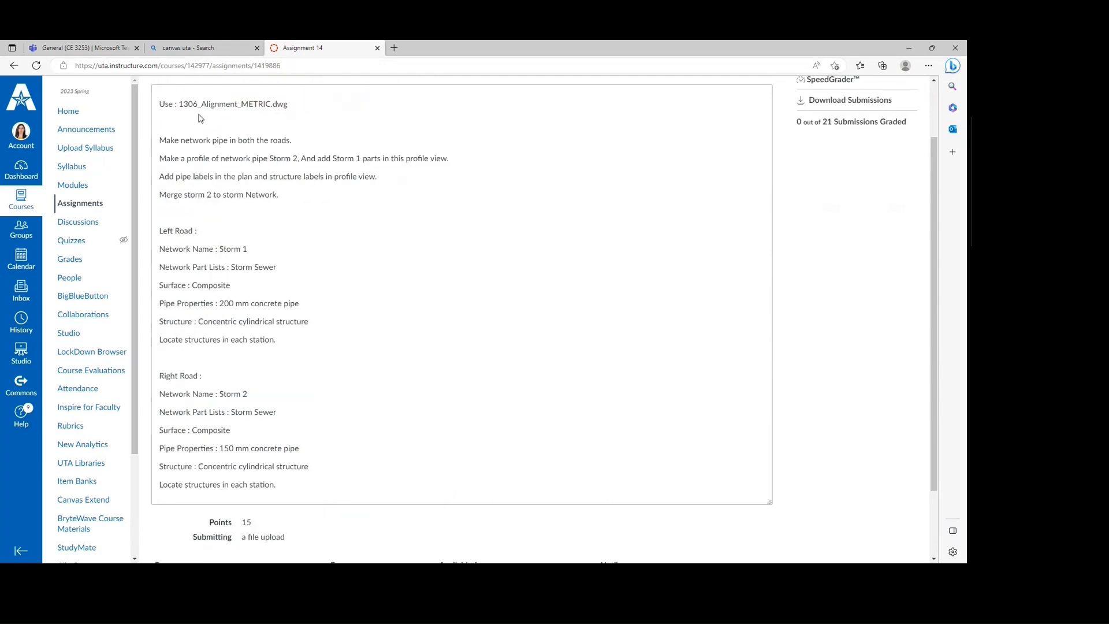
pyautogui.scroll(2, 168, 106)
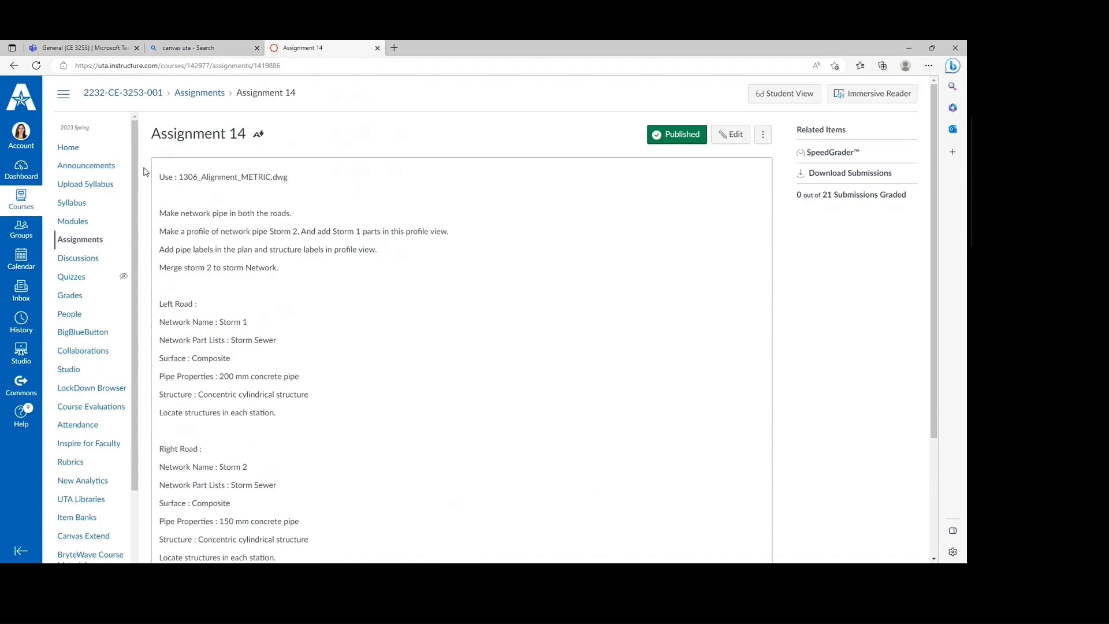
# Open Assignment-09 from the course's assignment list and highlight the name of the drawing it uses.
pyautogui.click(72, 240)
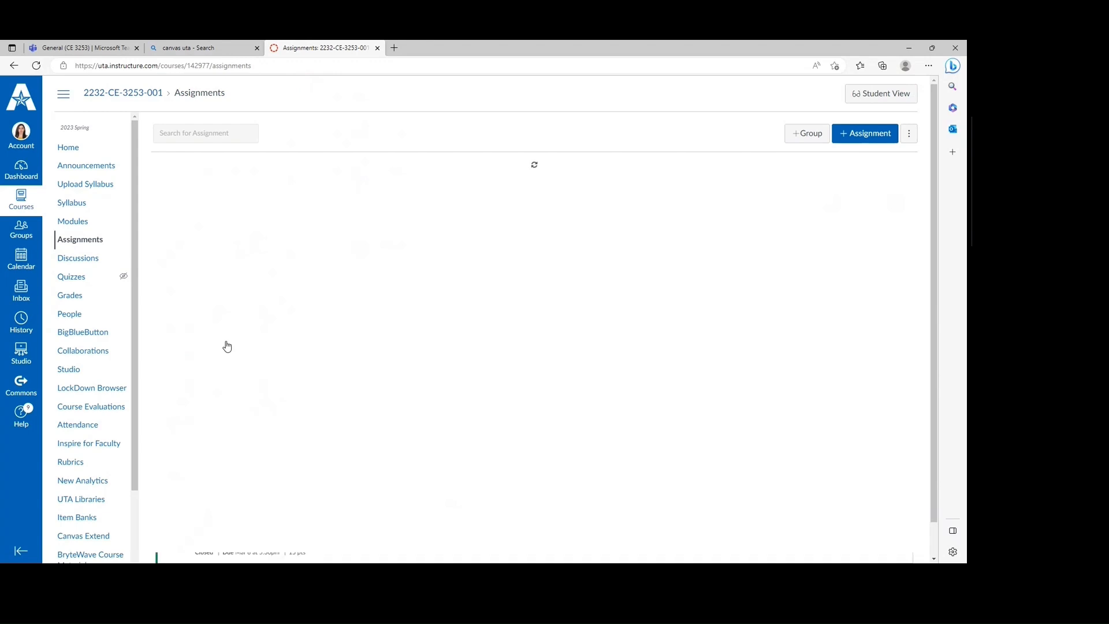
pyautogui.scroll(-3, 236, 383)
pyautogui.click(222, 327)
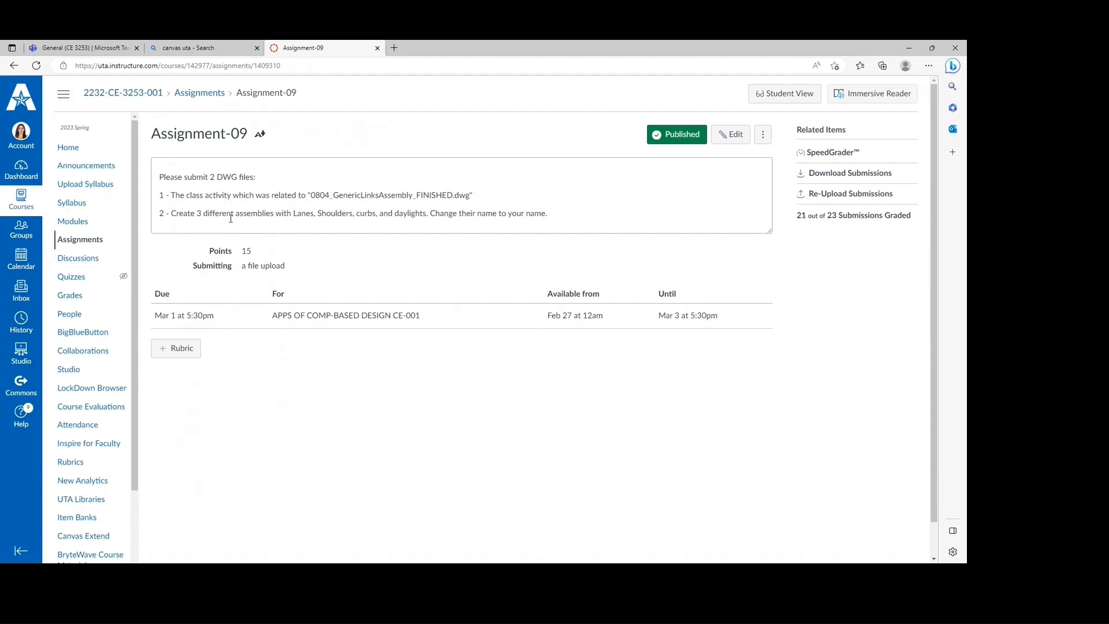
pyautogui.moveTo(311, 195); pyautogui.dragTo(432, 203)
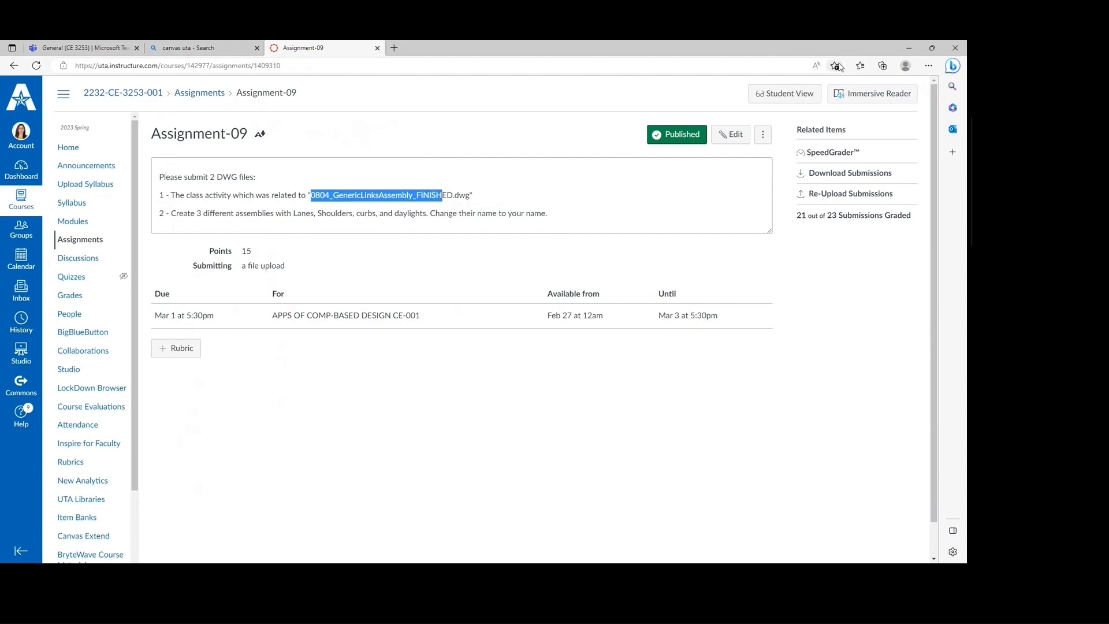
# Switch to File Explorer and search the Downloads folder for 0804.
pyautogui.click(910, 48)
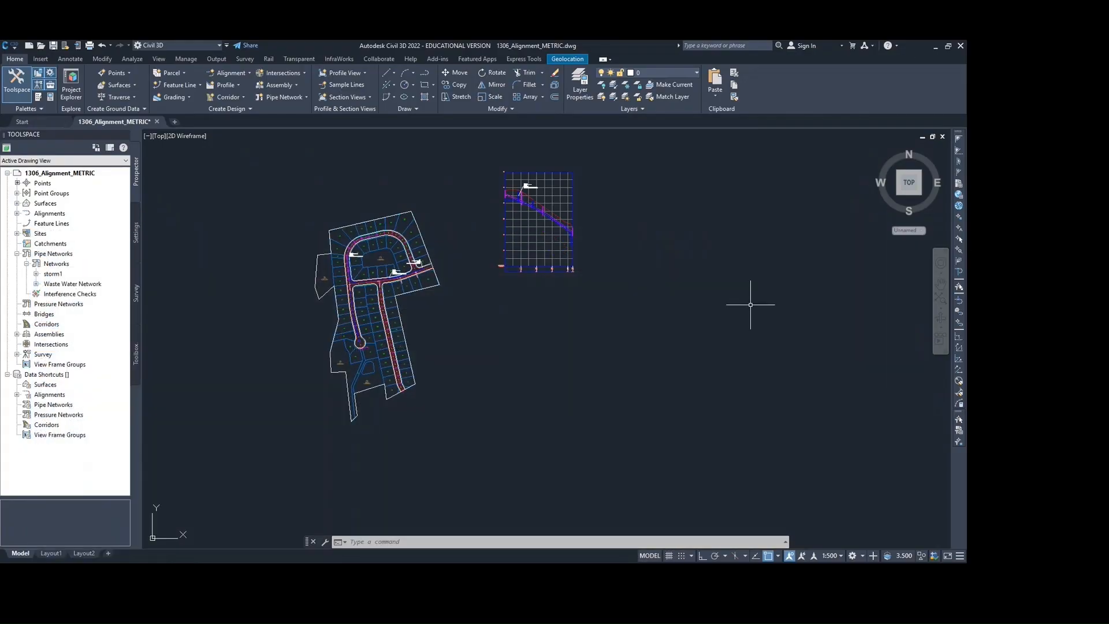
pyautogui.hotkey('alt', 'Tab')
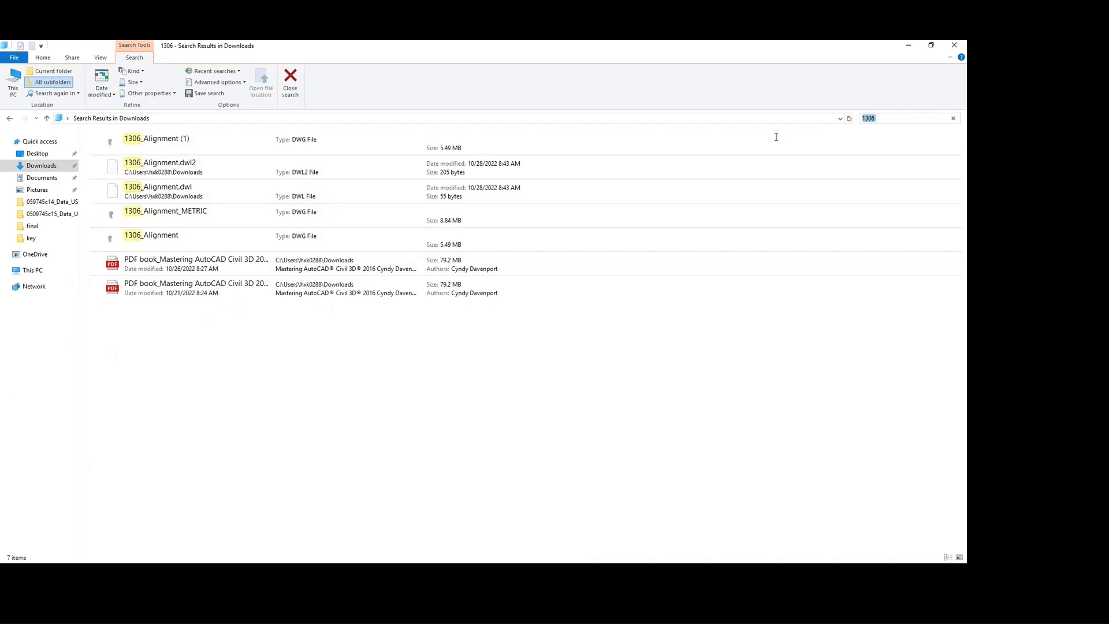
pyautogui.write('0804')
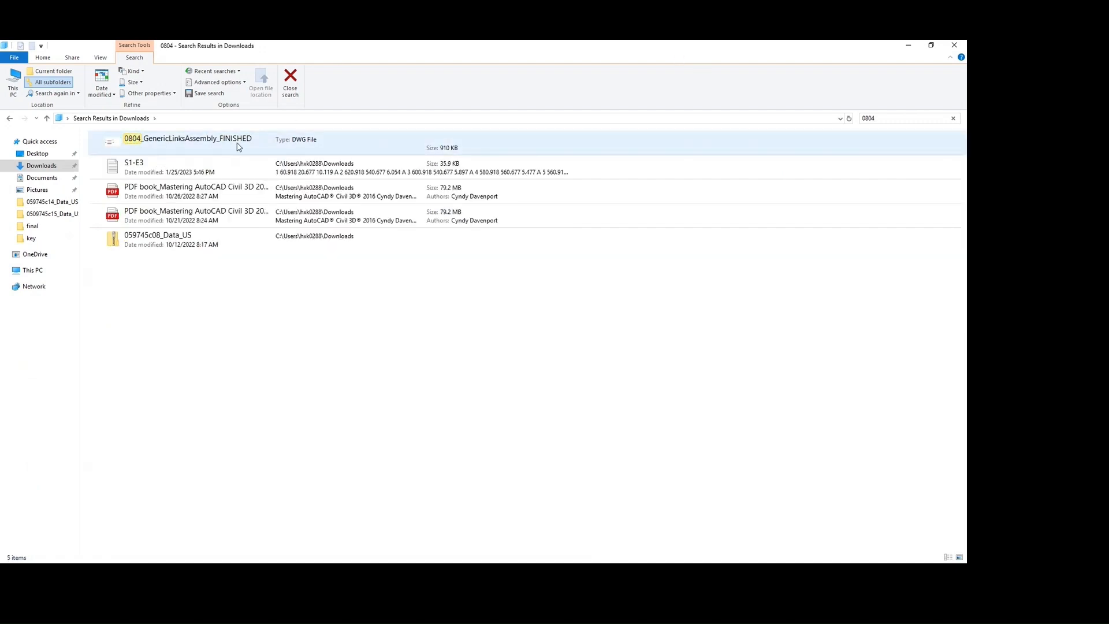
pyautogui.click(907, 46)
# Open the drawing 0804_GenericLinksAssembly_FINISHED from the Downloads folder in Civil 3D.
pyautogui.click(41, 47)
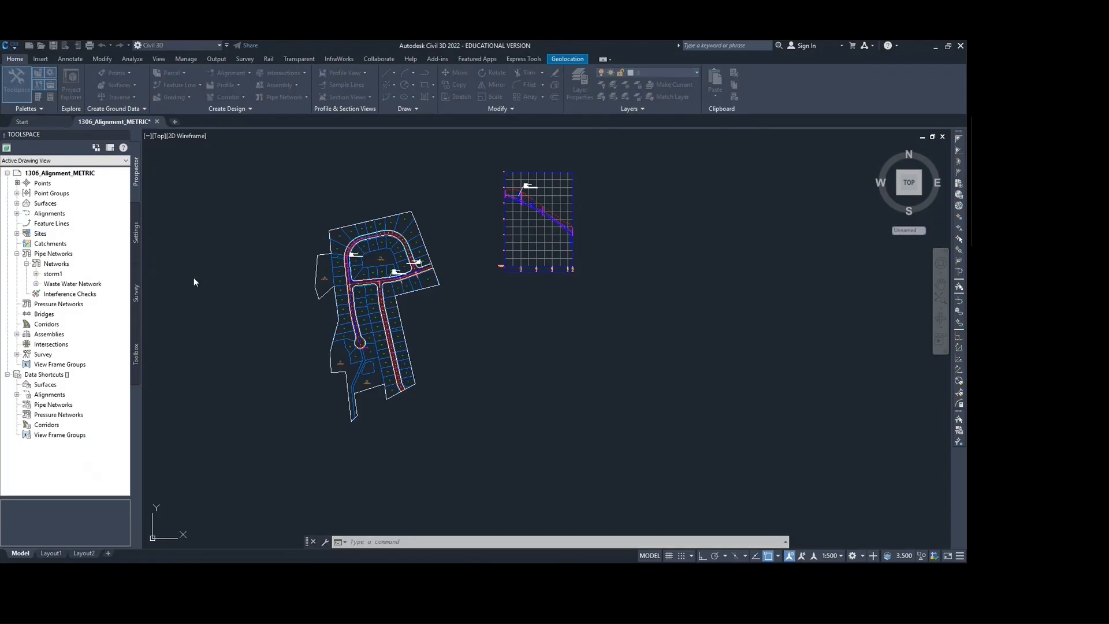
pyautogui.click(467, 329)
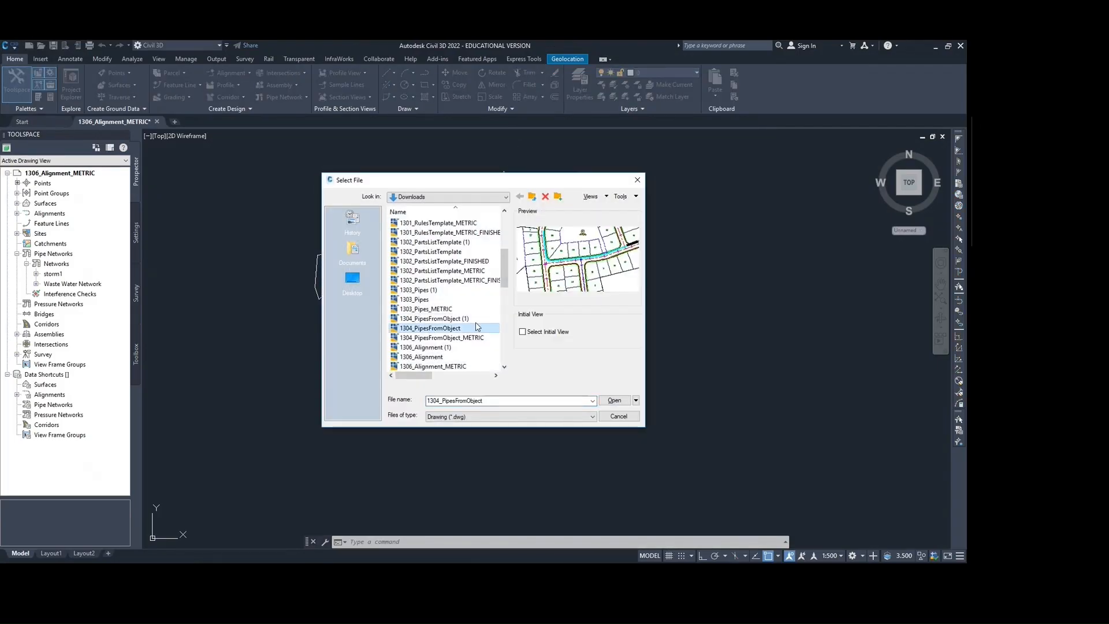
pyautogui.scroll(-10, 479, 326)
pyautogui.press('Down')
pyautogui.press('Down')
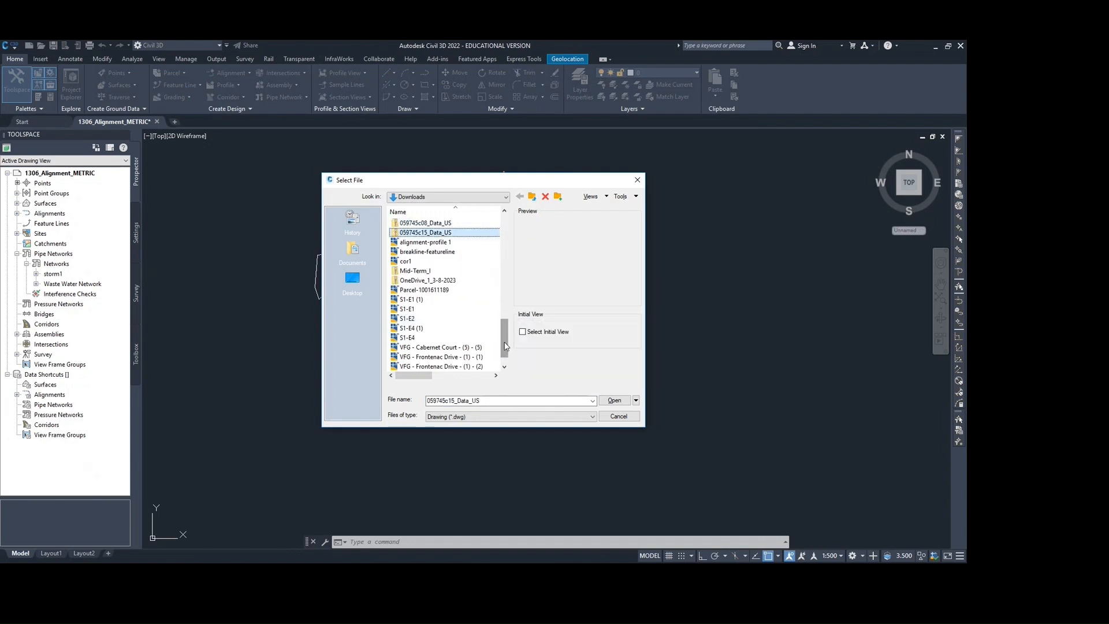
pyautogui.press('Down')
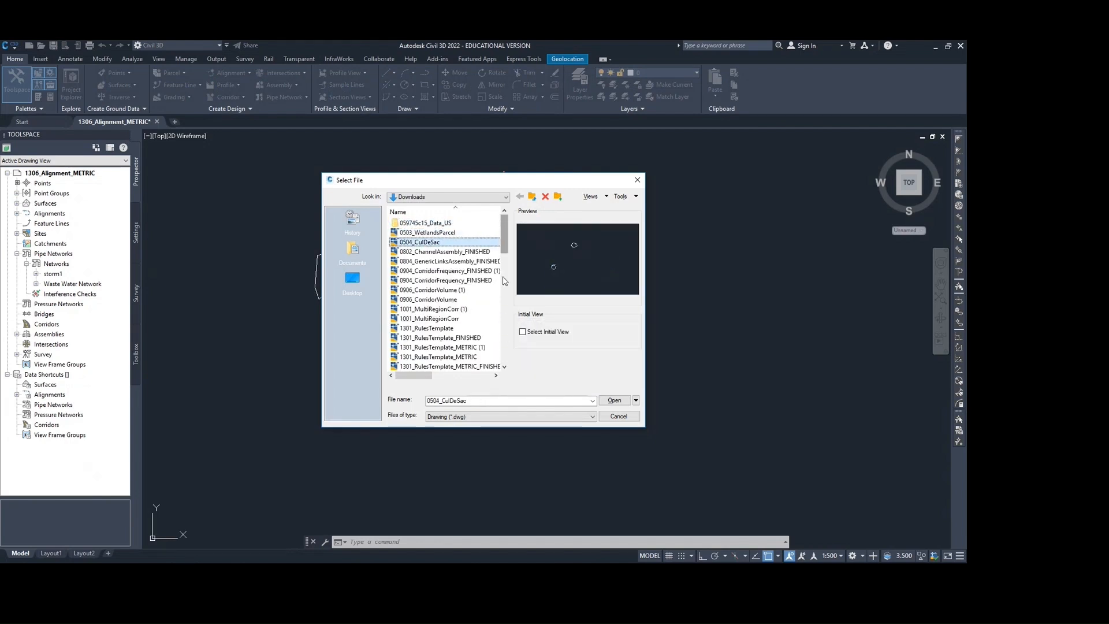
pyautogui.click(421, 262)
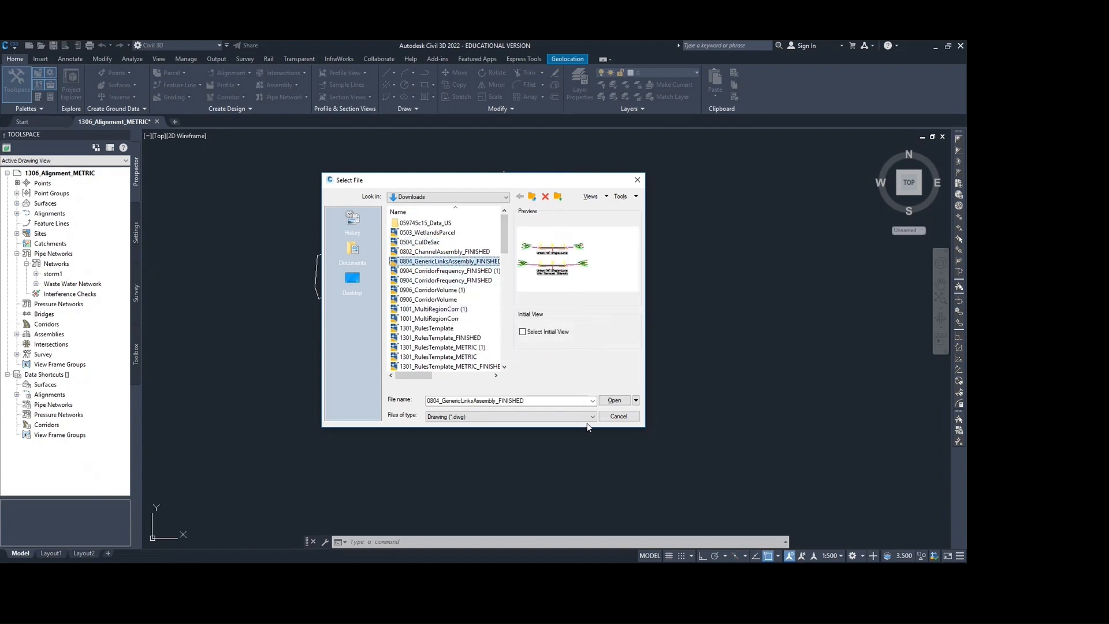
pyautogui.click(614, 400)
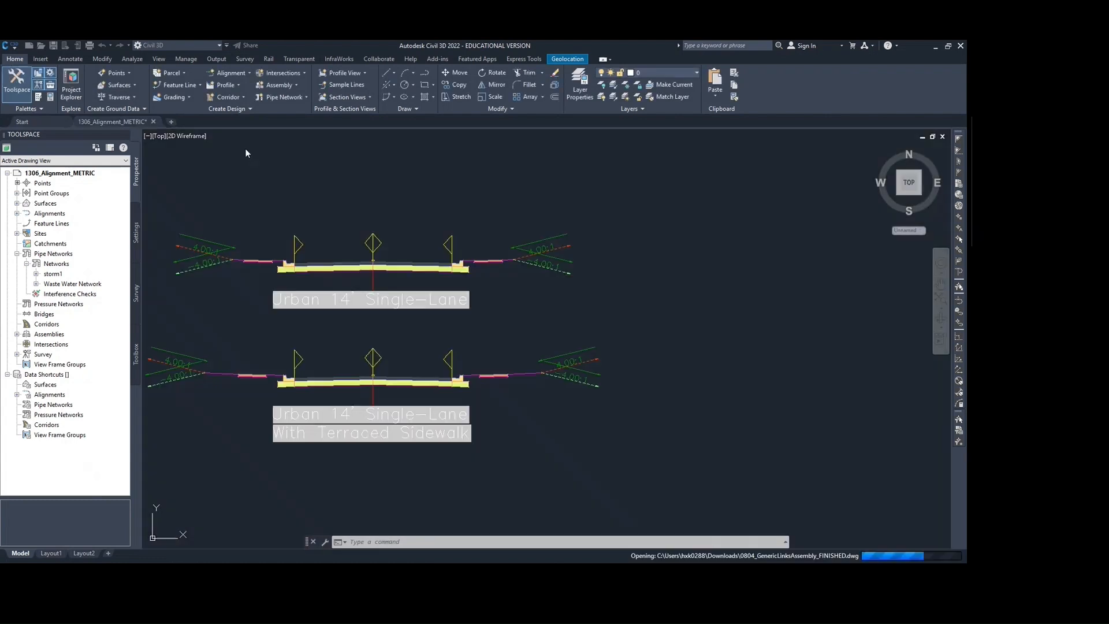
pyautogui.click(544, 320)
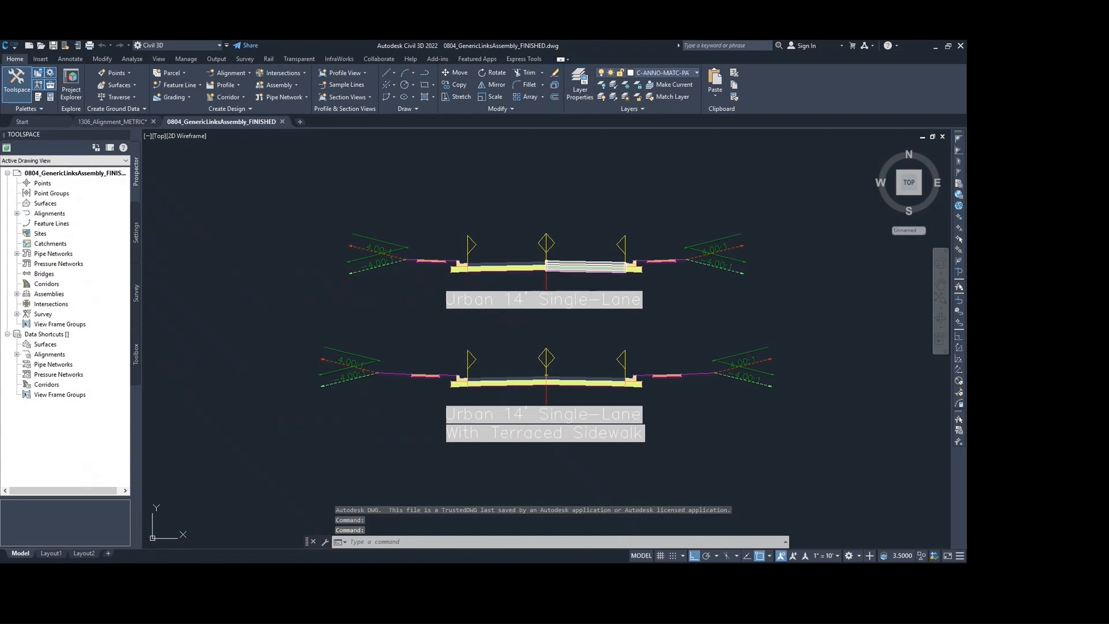
# Recheck the Assignment-09 instructions in the browser and return to the Civil 3D drawing.
pyautogui.hotkey('alt', 'Tab')
pyautogui.hotkey('alt', 'Tab')
pyautogui.hotkey('alt', 'Tab')
pyautogui.hotkey('alt', 'Tab')
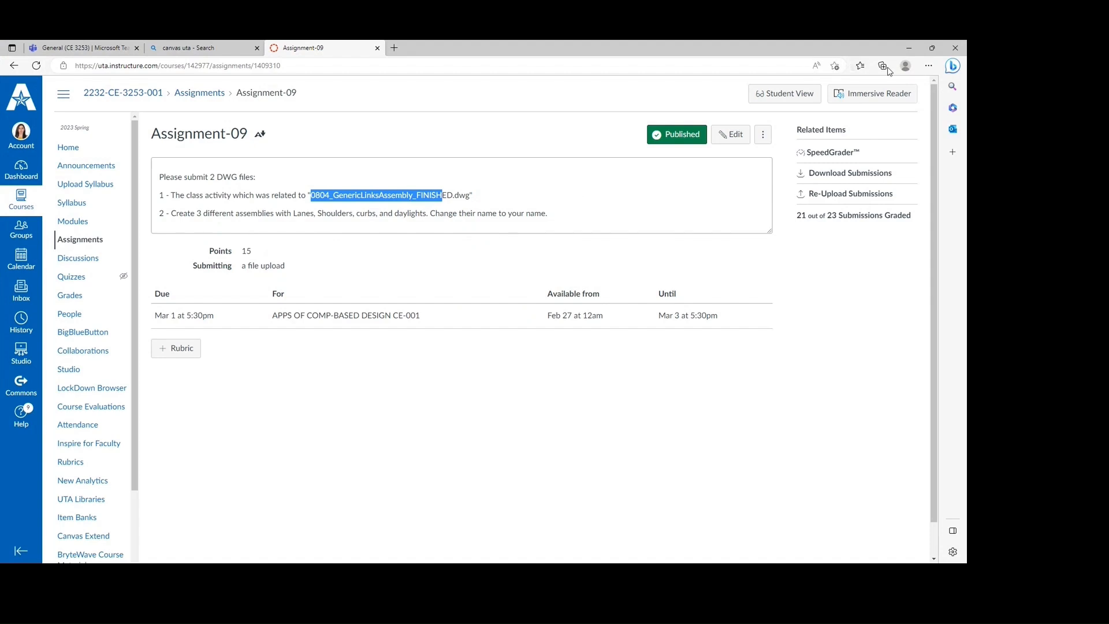
pyautogui.click(908, 49)
pyautogui.scroll(-2, 515, 295)
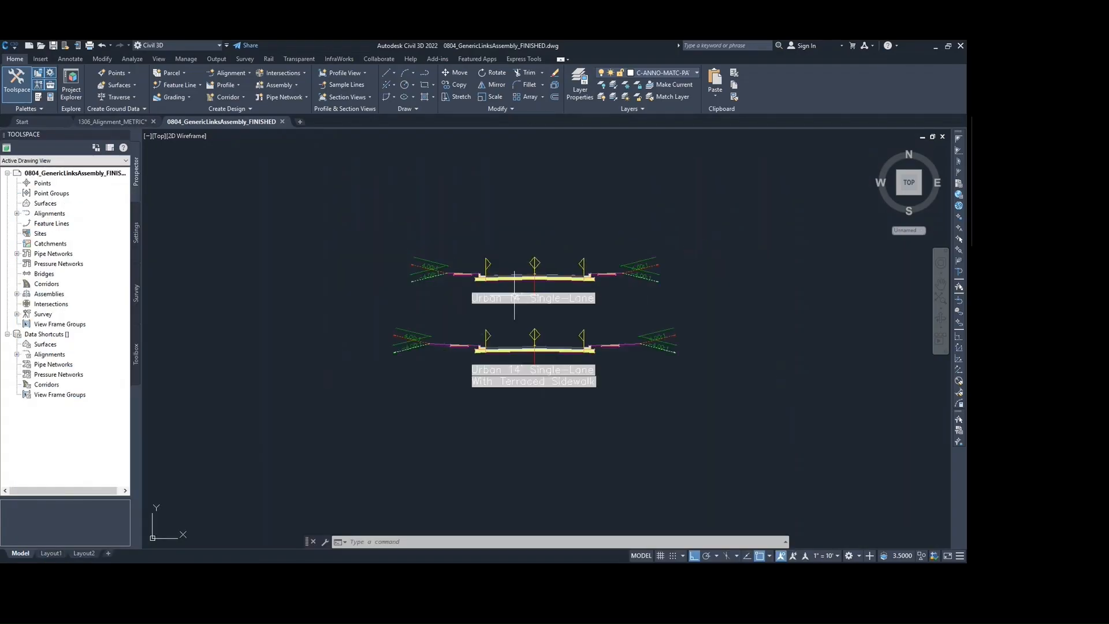
pyautogui.moveTo(514, 298); pyautogui.dragTo(450, 304, button='middle')
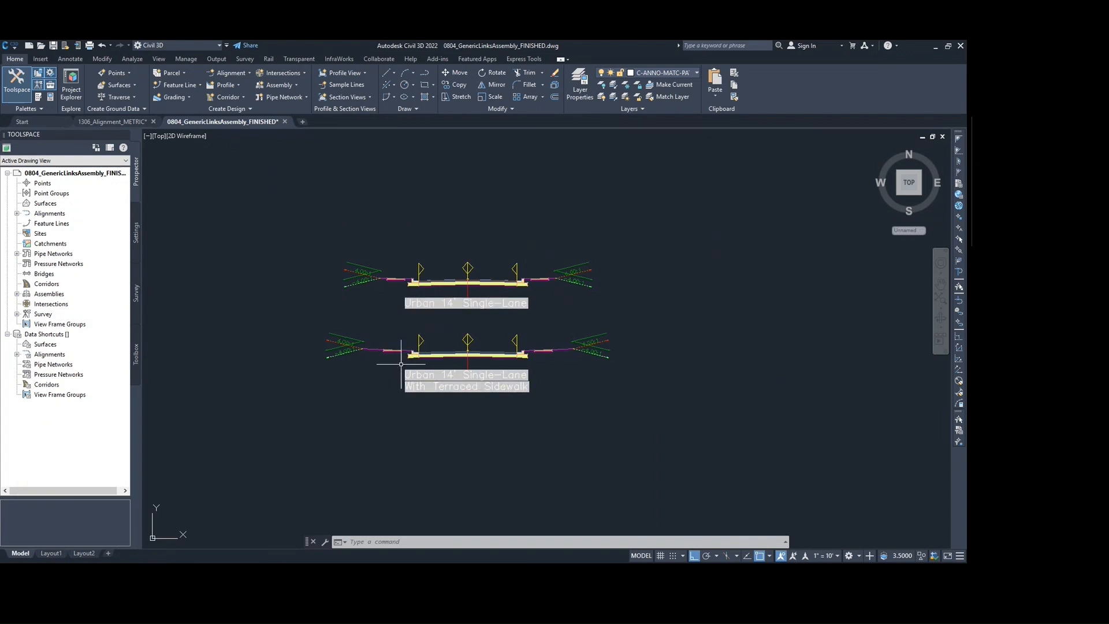
pyautogui.scroll(2, 412, 354)
pyautogui.moveTo(472, 269)
pyautogui.mouseDown(button='middle')
pyautogui.moveTo(440, 302)
pyautogui.moveTo(455, 319)
pyautogui.mouseUp(button='middle')
pyautogui.click(444, 296)
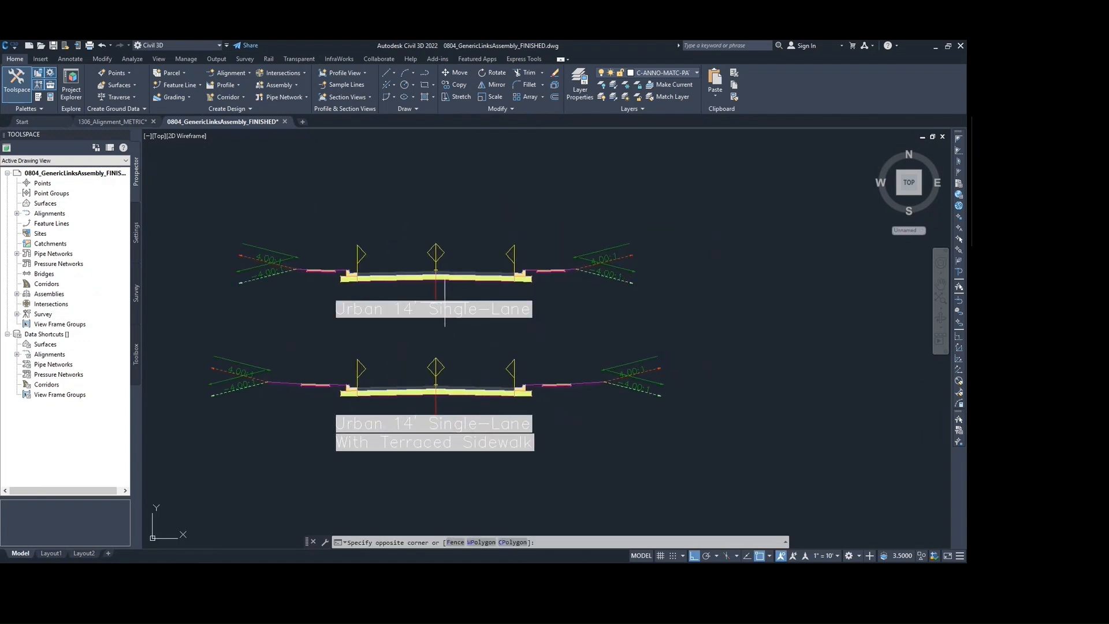
pyautogui.click(442, 276)
pyautogui.scroll(2, 435, 262)
pyautogui.scroll(2, 435, 262)
pyautogui.press('Escape')
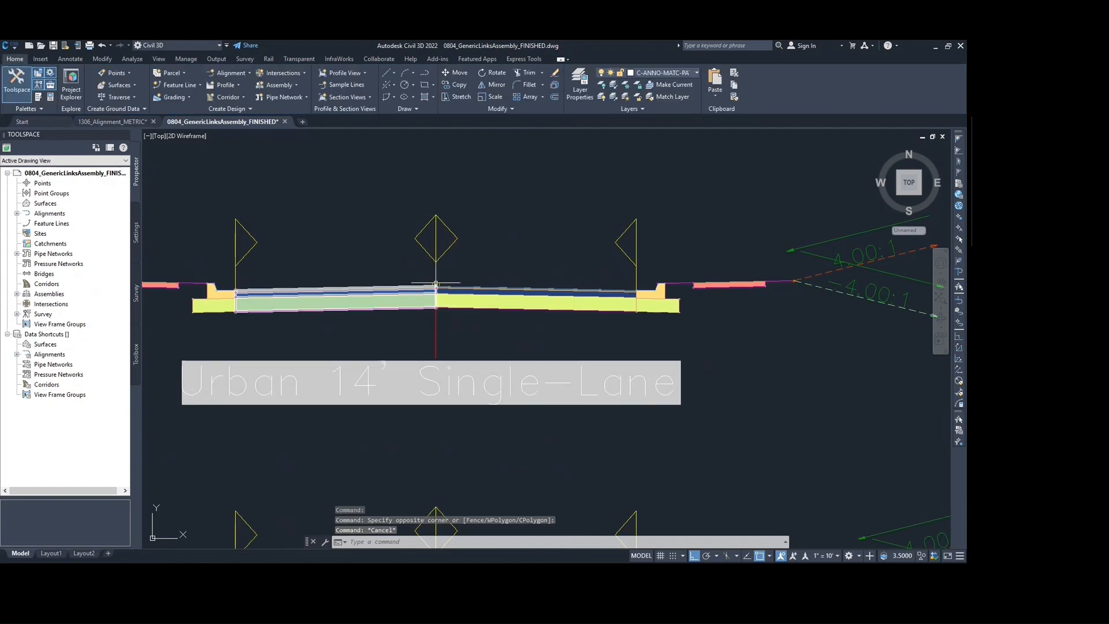
# Rename the upper assembly, Urban 14' Single-Lane, as Road1 in its assembly properties.
pyautogui.click(435, 265)
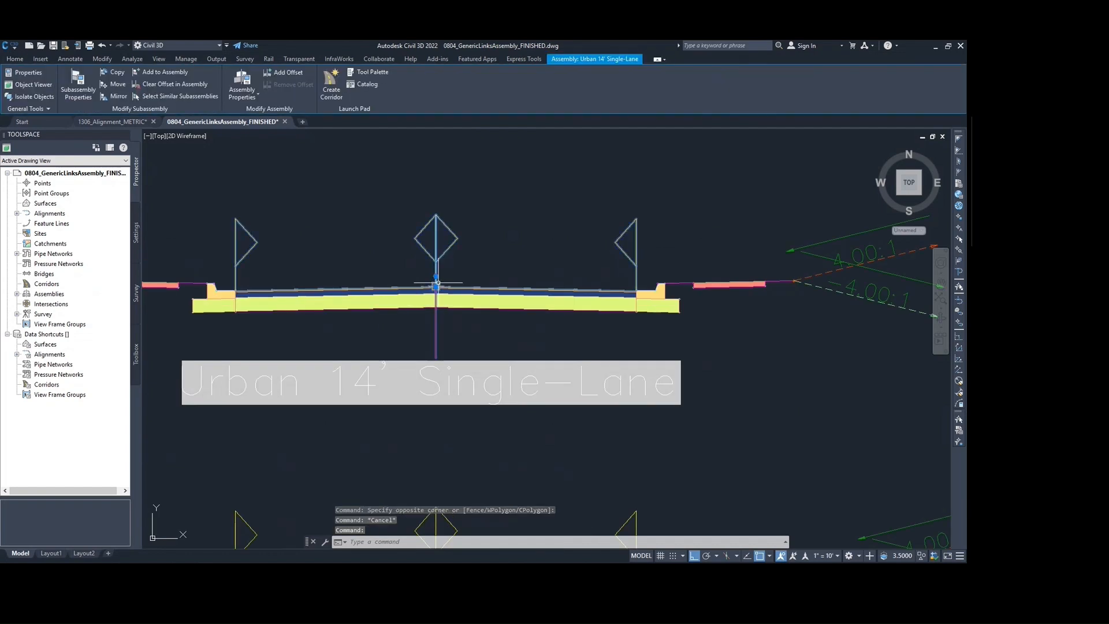
pyautogui.click(255, 98)
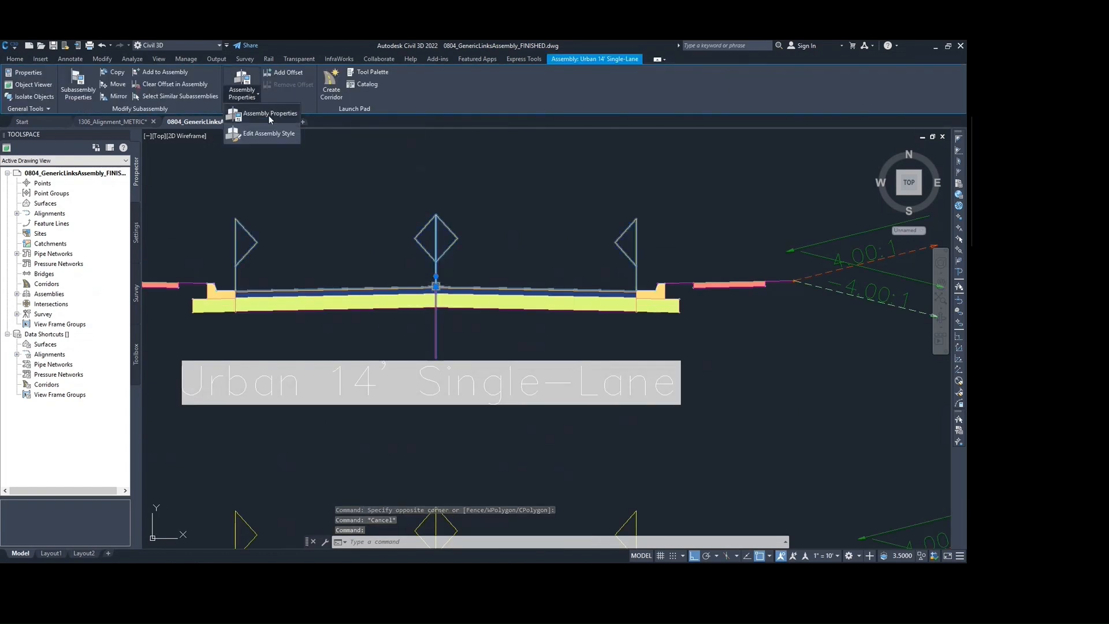
pyautogui.click(268, 115)
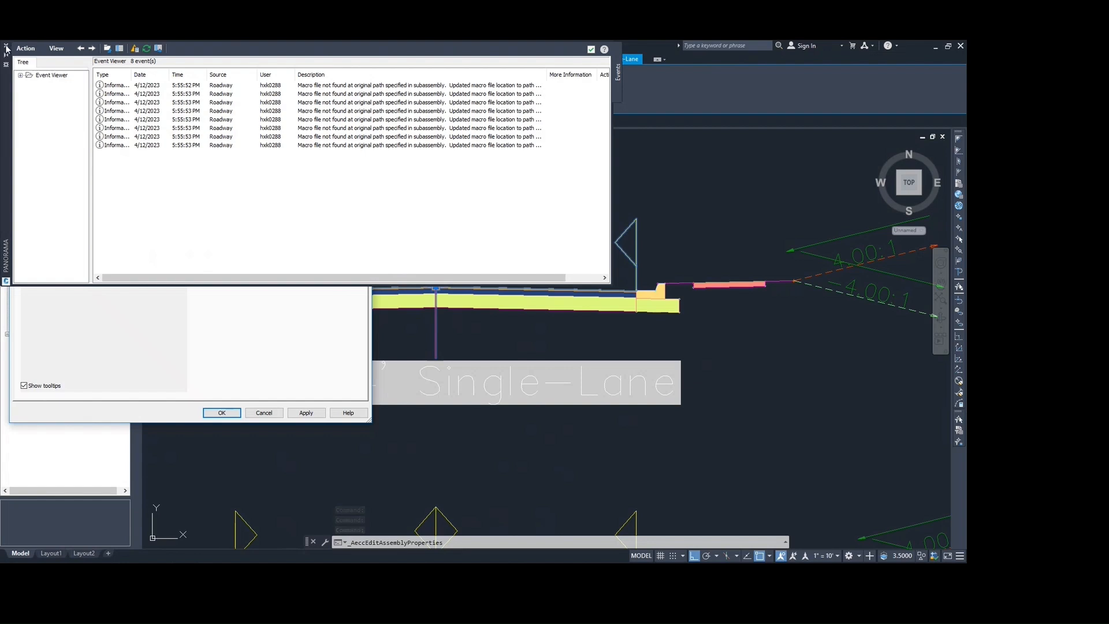
pyautogui.click(250, 385)
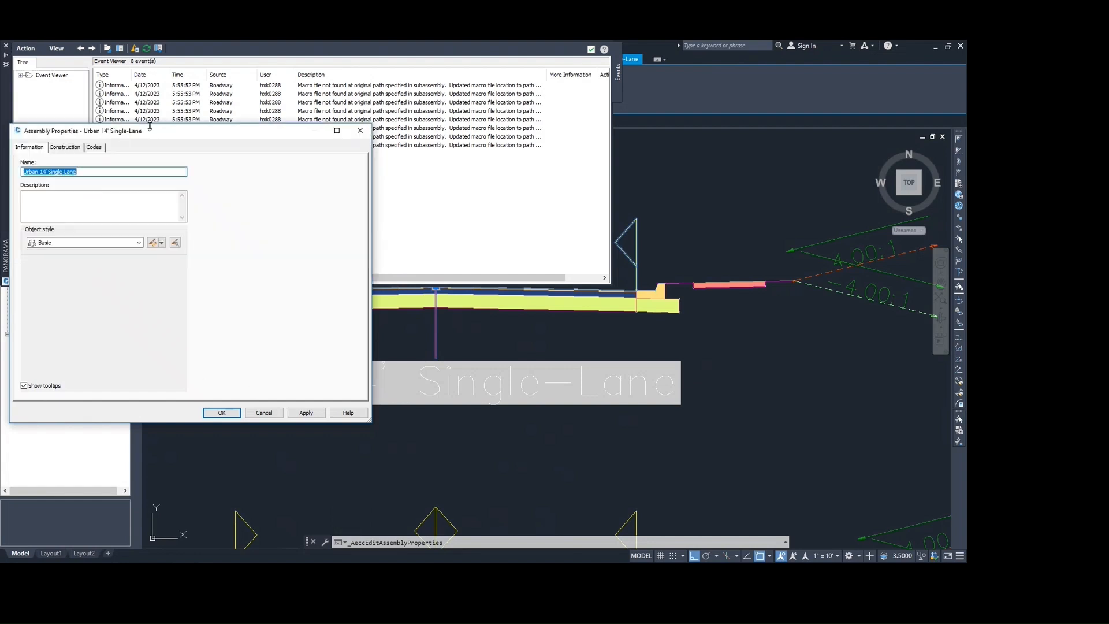
pyautogui.moveTo(150, 126); pyautogui.dragTo(319, 112)
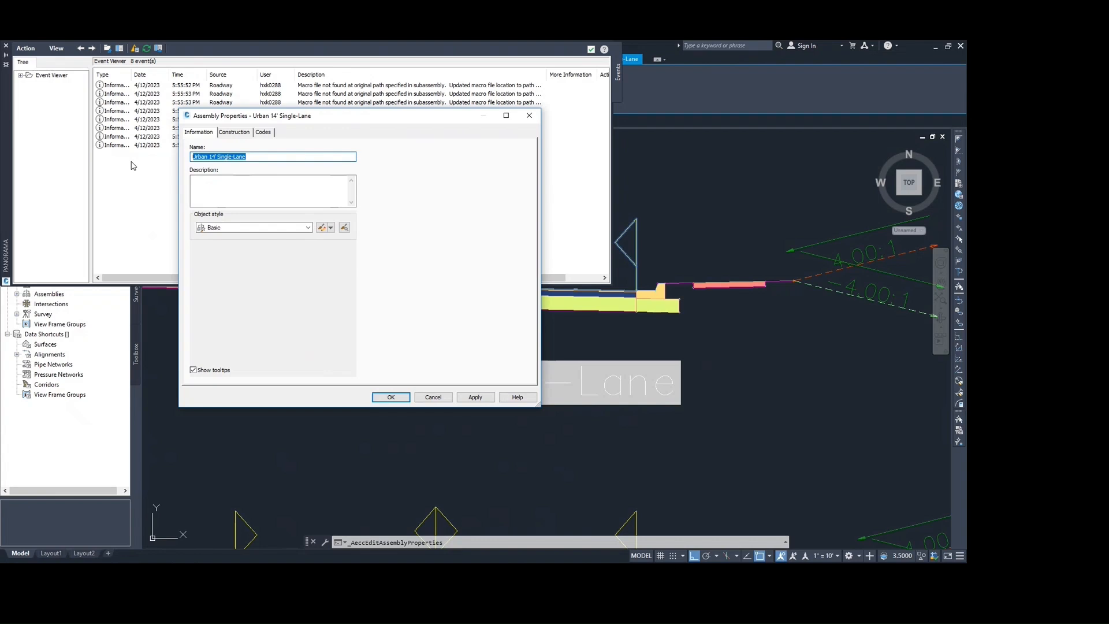
pyautogui.write('Road1')
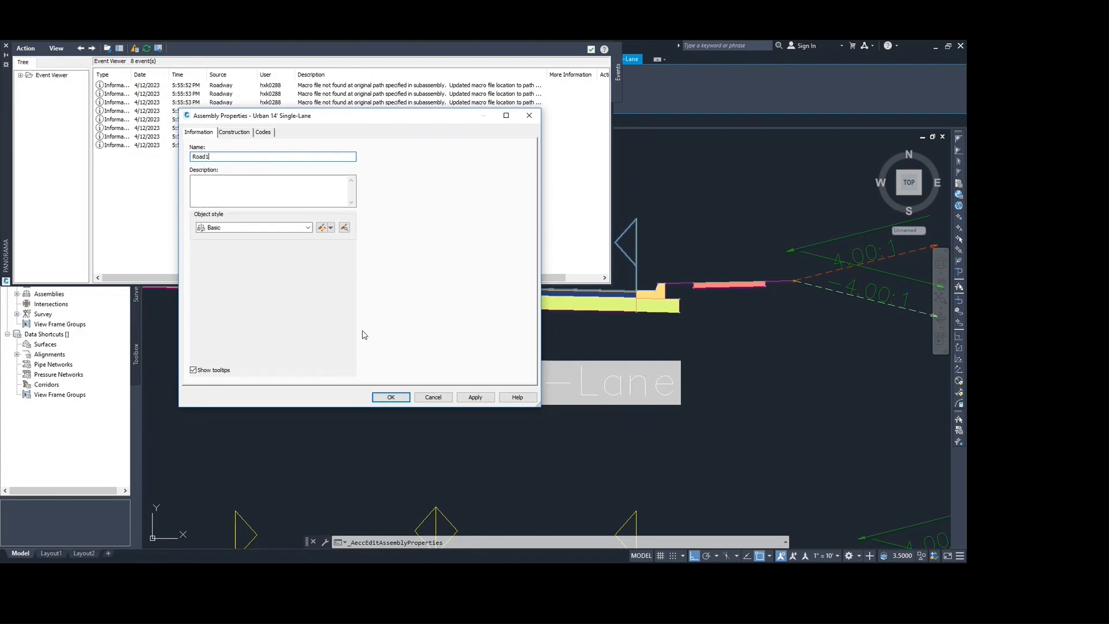
pyautogui.click(390, 397)
# Regenerate the drawing to refresh the Road1 assembly label, and close the event viewer.
pyautogui.scroll(-3, 508, 323)
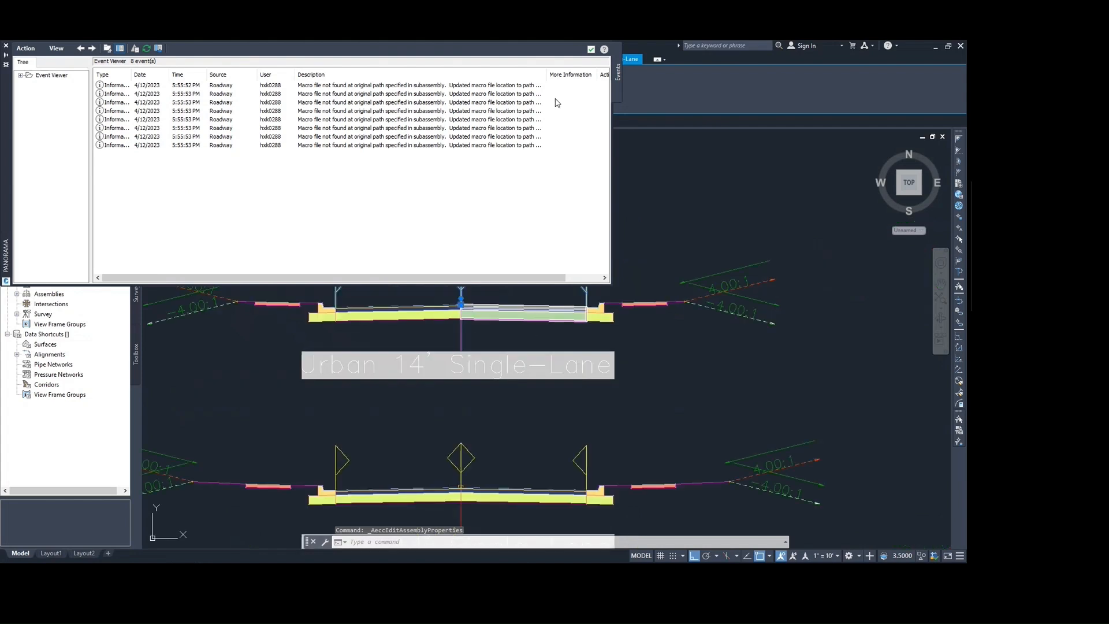
pyautogui.moveTo(495, 384); pyautogui.dragTo(444, 409, button='middle')
pyautogui.write('r')
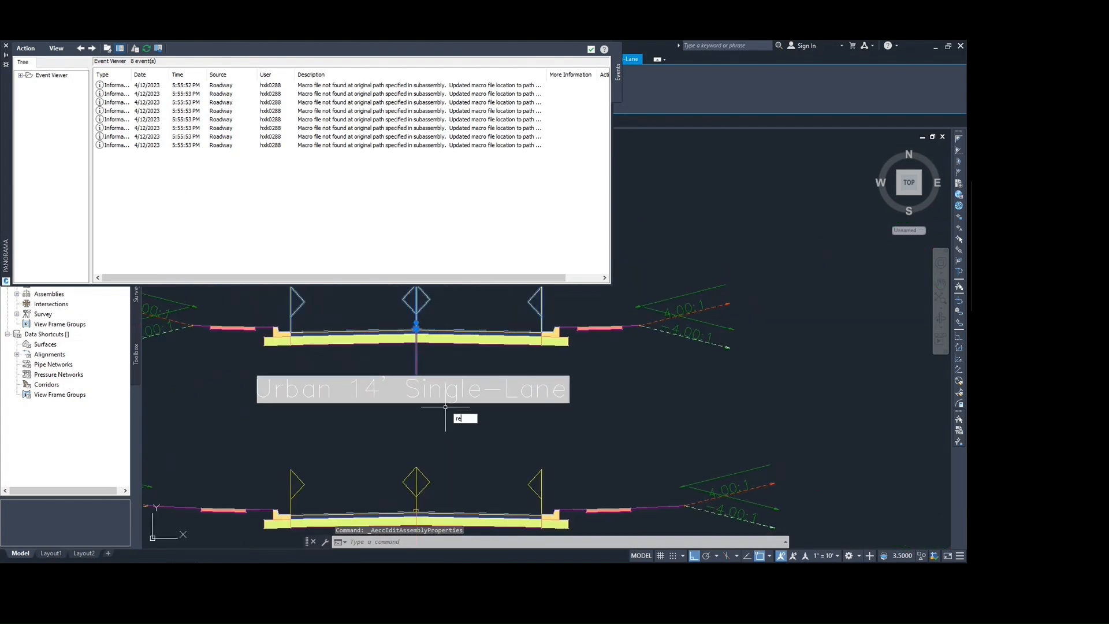
pyautogui.write('e')
pyautogui.press('Return')
pyautogui.moveTo(295, 395)
pyautogui.mouseDown(button='middle')
pyautogui.moveTo(391, 365)
pyautogui.moveTo(351, 368)
pyautogui.mouseUp(button='middle')
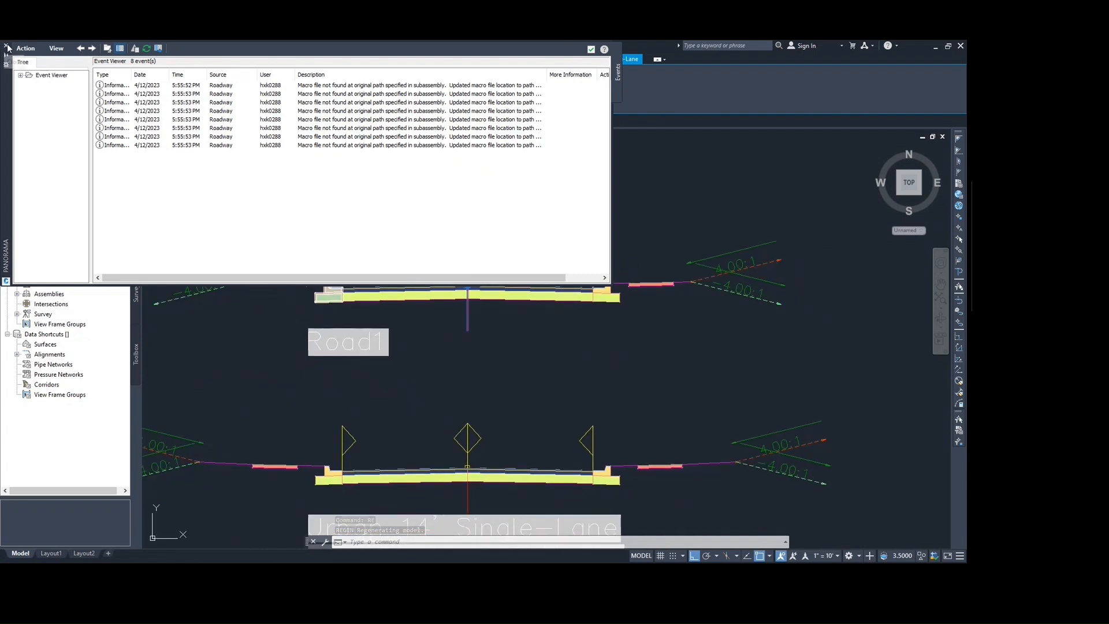
pyautogui.scroll(-5, 345, 291)
# Rename the lower assembly, Urban 14' Single-Lane with Terraced Sidewalk, as Road2 in its assembly properties.
pyautogui.scroll(5, 387, 404)
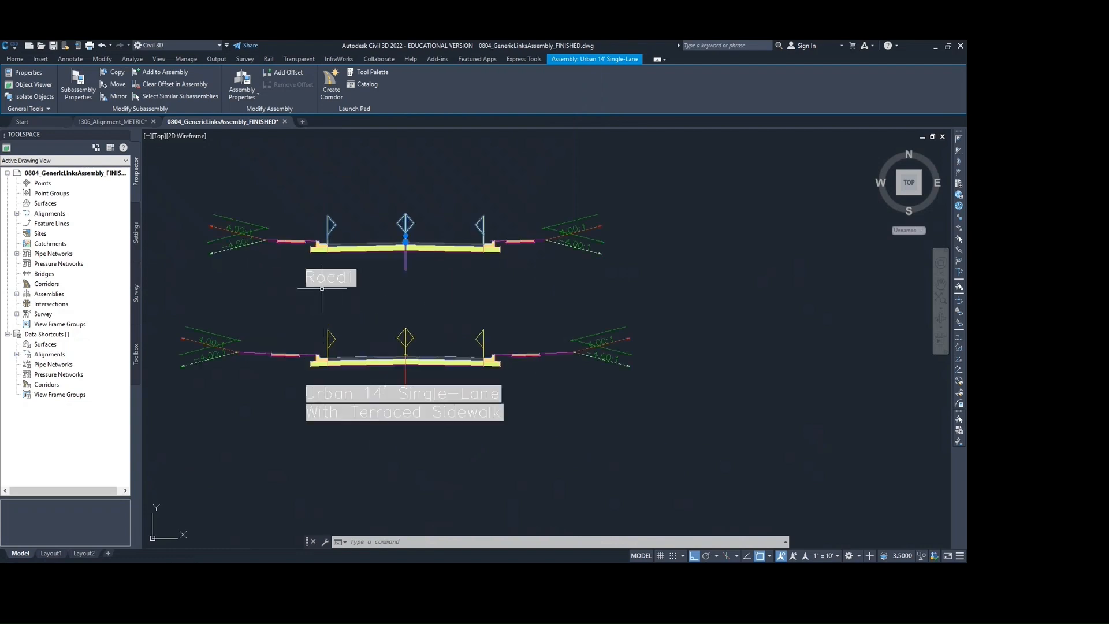
pyautogui.moveTo(398, 422); pyautogui.dragTo(456, 439, button='middle')
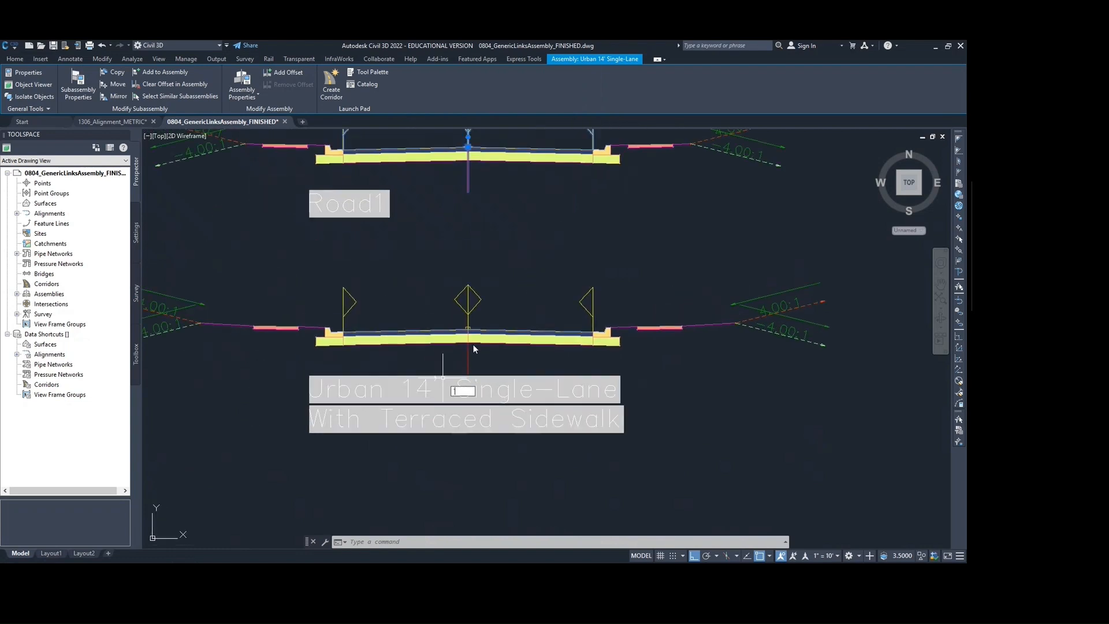
pyautogui.press('Escape')
pyautogui.scroll(6, 462, 318)
pyautogui.scroll(4, 491, 354)
pyautogui.click(486, 359)
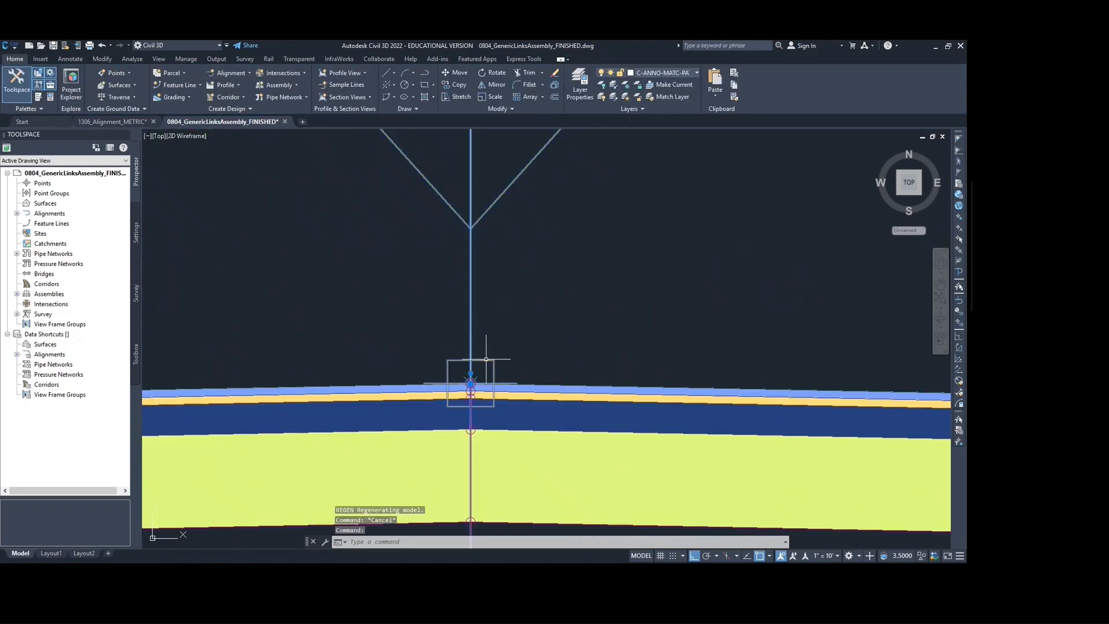
pyautogui.scroll(-8, 468, 366)
pyautogui.click(255, 94)
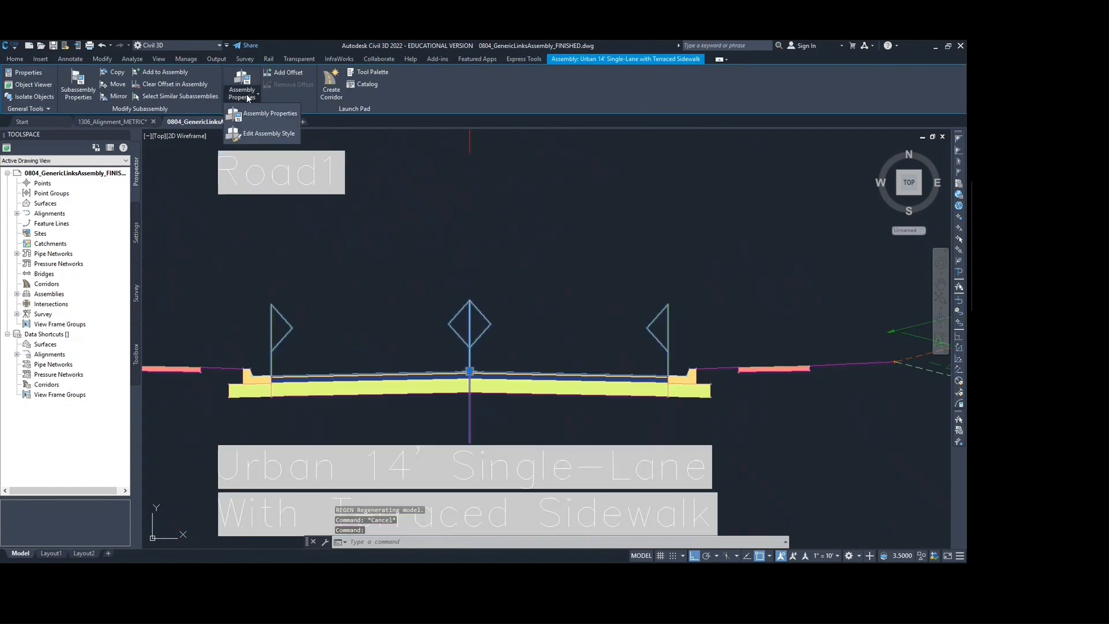
pyautogui.click(276, 115)
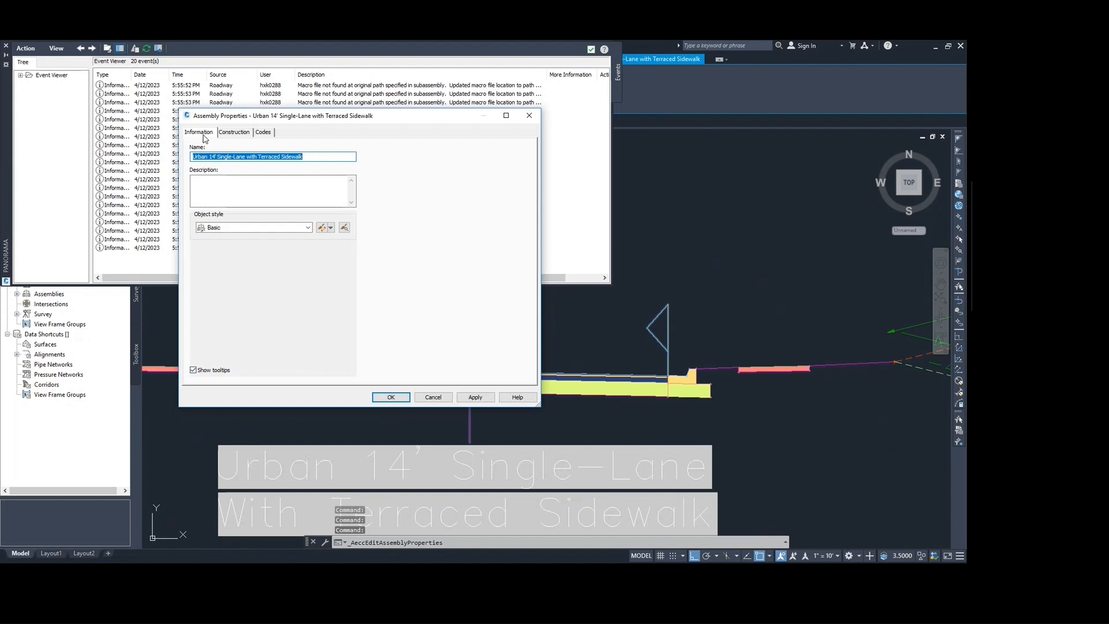
pyautogui.write('Road2')
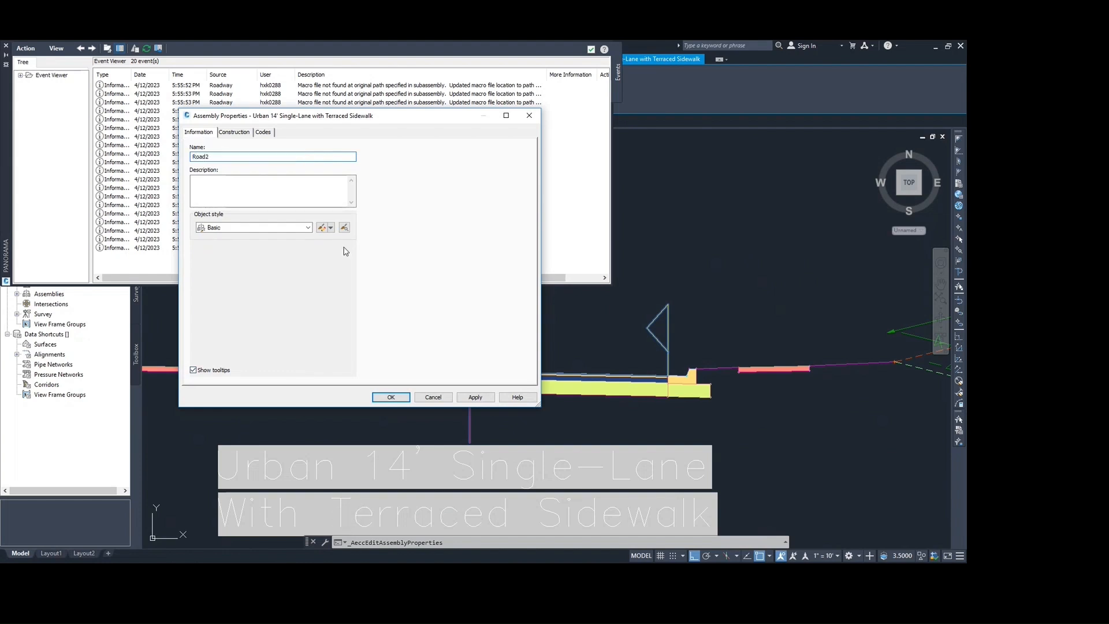
pyautogui.click(391, 397)
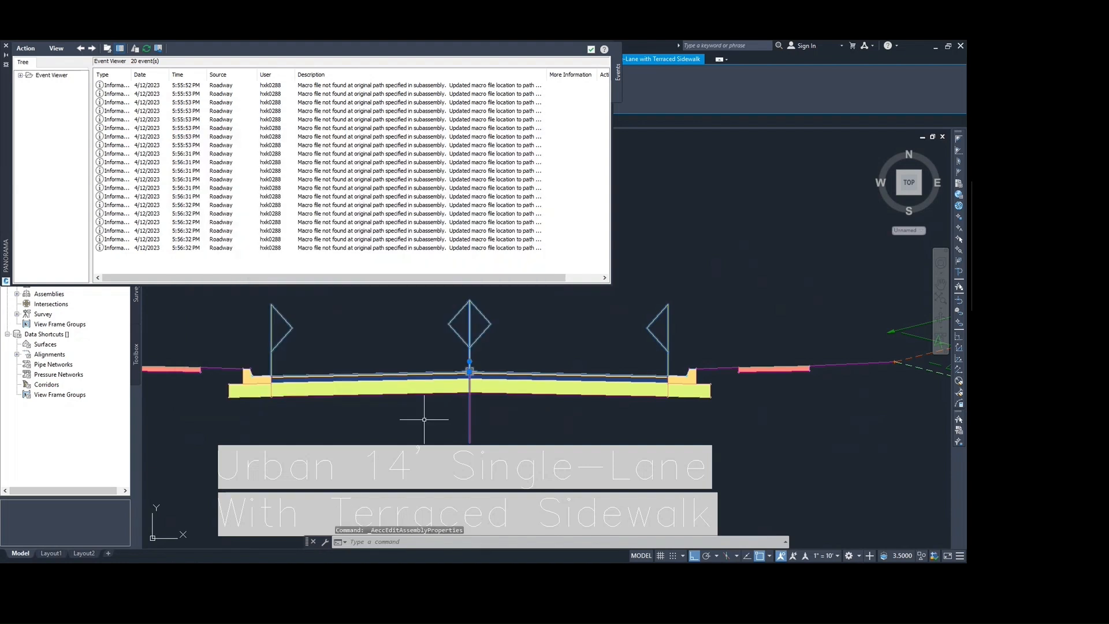
# Regenerate the drawing to refresh the Road2 assembly label, and dismiss the event viewer.
pyautogui.moveTo(435, 448); pyautogui.dragTo(410, 335, button='middle')
pyautogui.write('re')
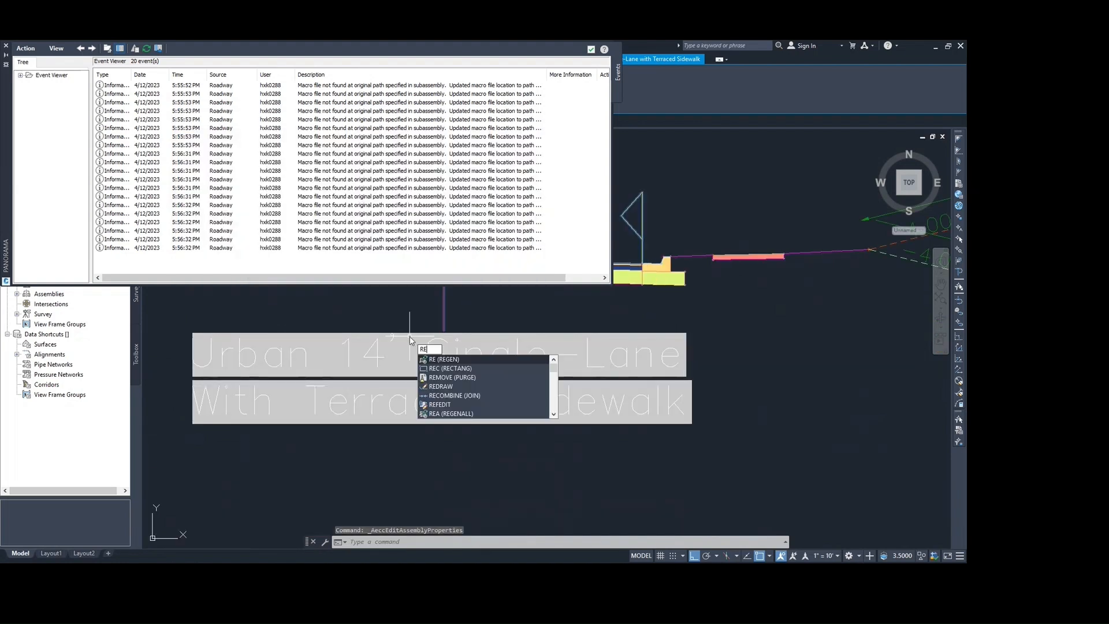
pyautogui.press('Return')
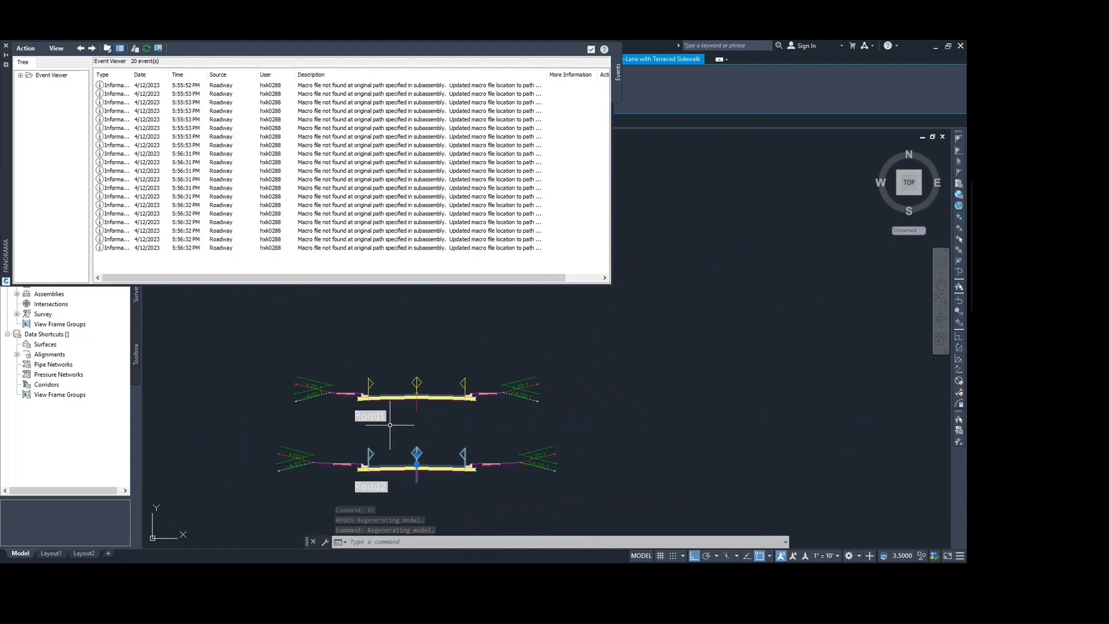
pyautogui.click(6, 47)
# Create an Undivided Crowned Road assembly named Urban 14' Single Lane with Basic style and All Codes, placing its baseline in the empty space above Road1.
pyautogui.moveTo(529, 400); pyautogui.dragTo(443, 282, button='middle')
pyautogui.scroll(3, 343, 266)
pyautogui.moveTo(343, 266); pyautogui.dragTo(303, 297, button='middle')
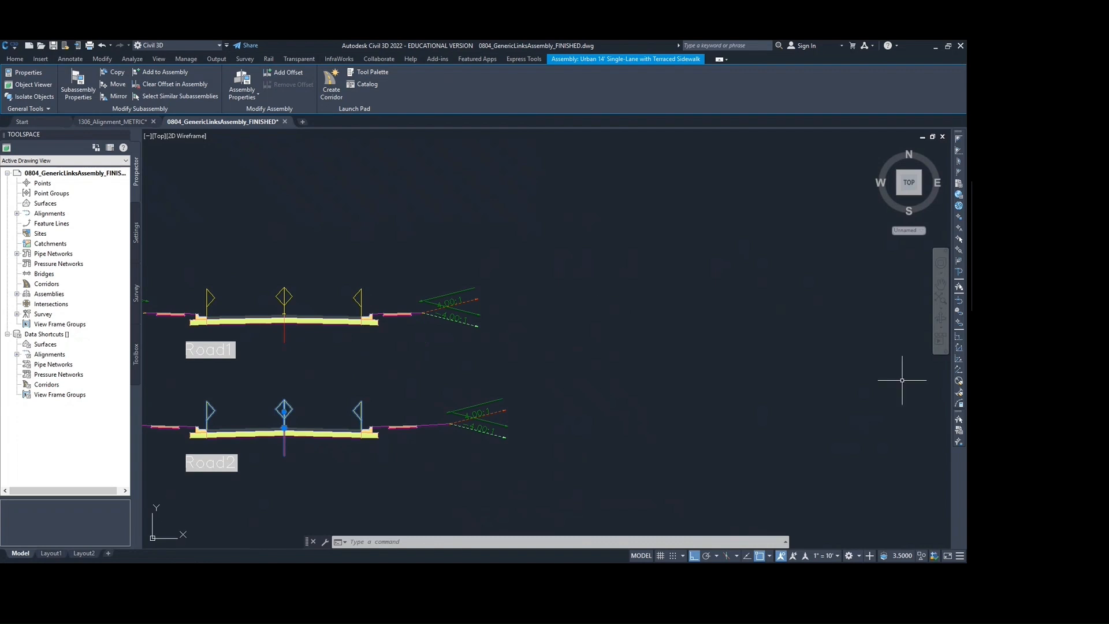
pyautogui.moveTo(228, 190); pyautogui.dragTo(272, 200, button='middle')
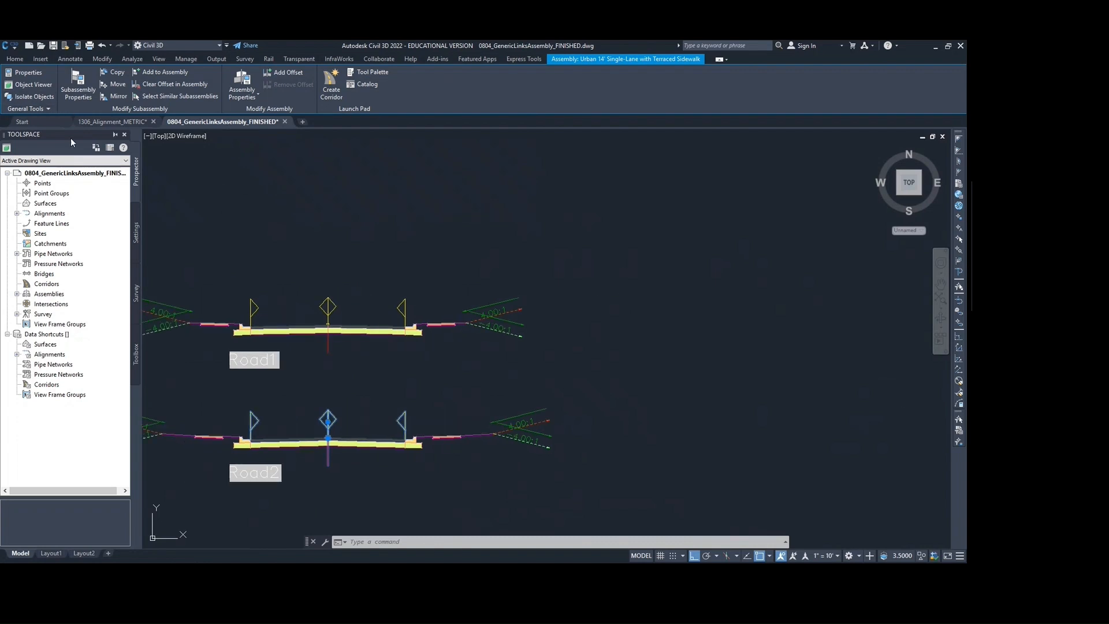
pyautogui.click(14, 59)
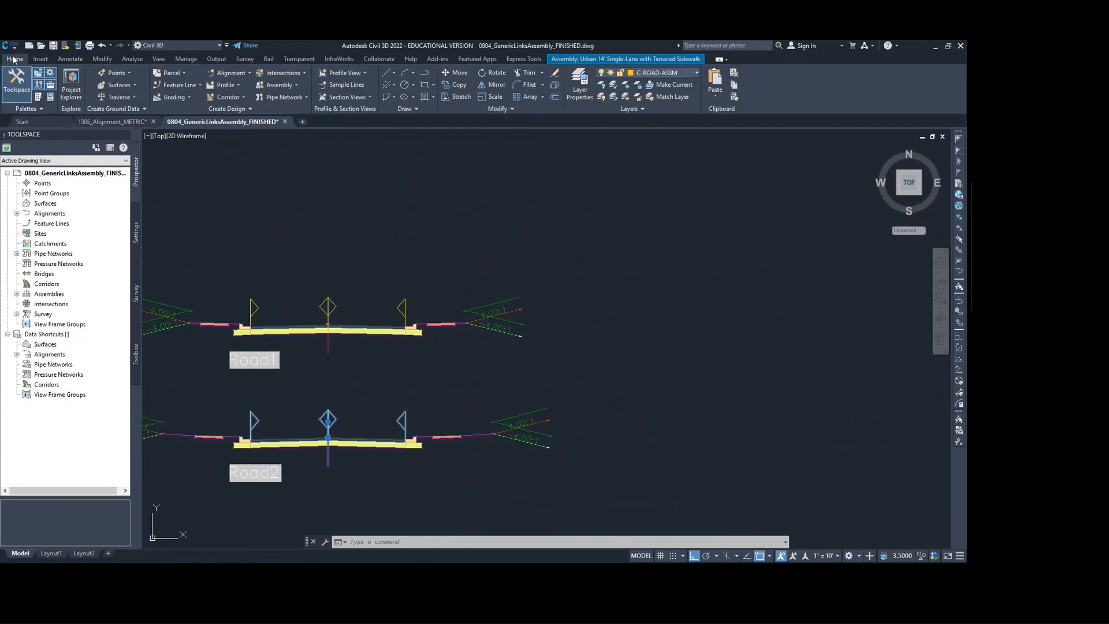
pyautogui.click(295, 86)
pyautogui.click(298, 101)
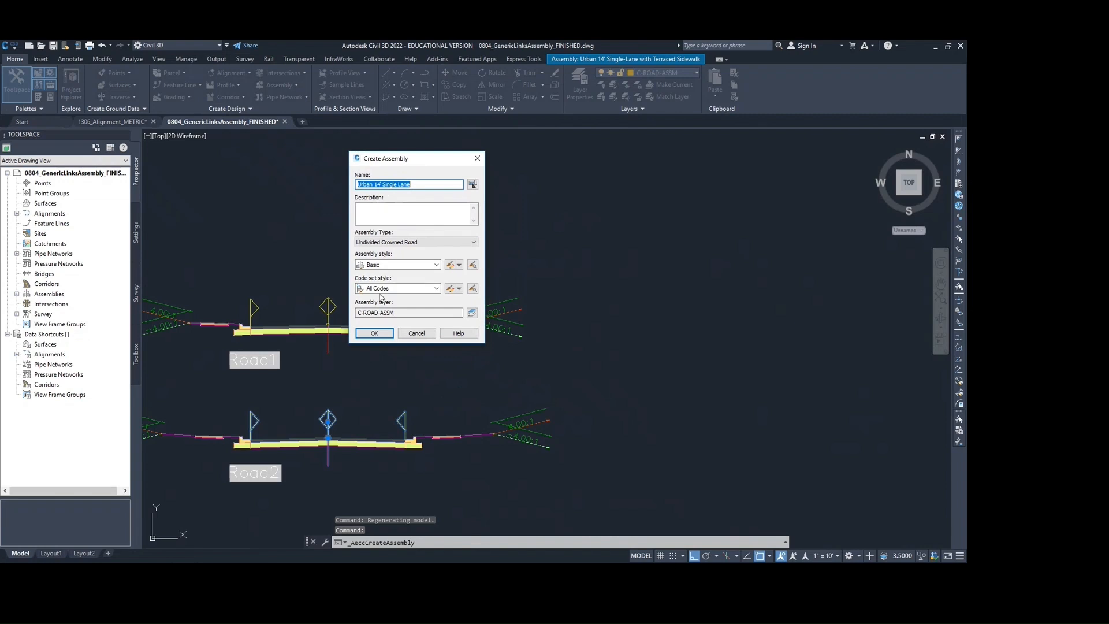
pyautogui.click(375, 333)
pyautogui.scroll(-3, 526, 300)
pyautogui.scroll(3, 490, 304)
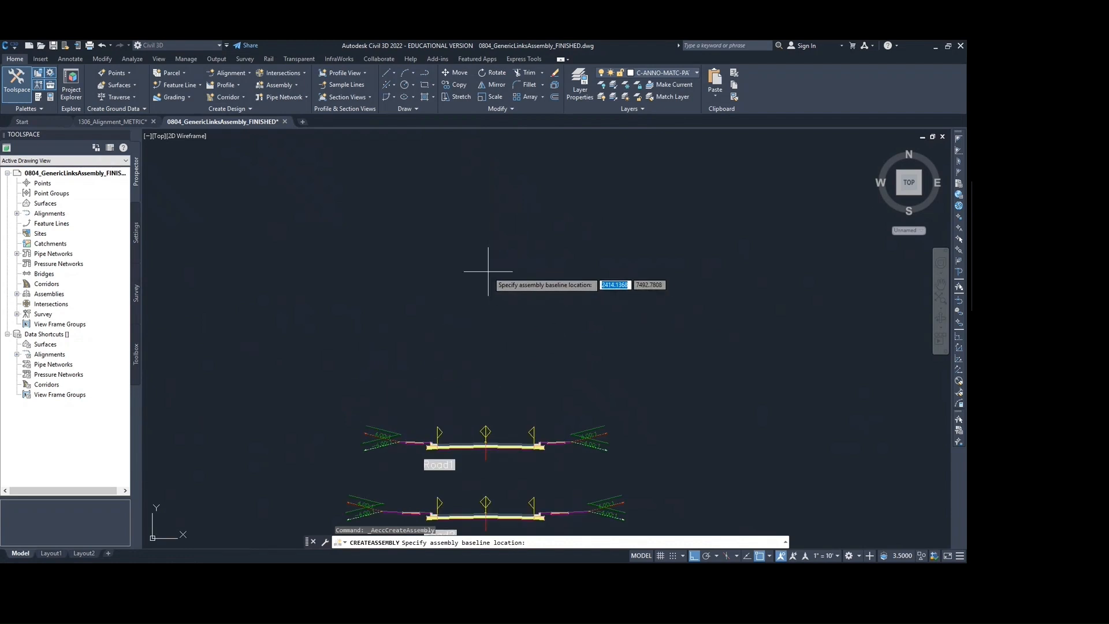
pyautogui.click(488, 271)
pyautogui.scroll(5, 478, 280)
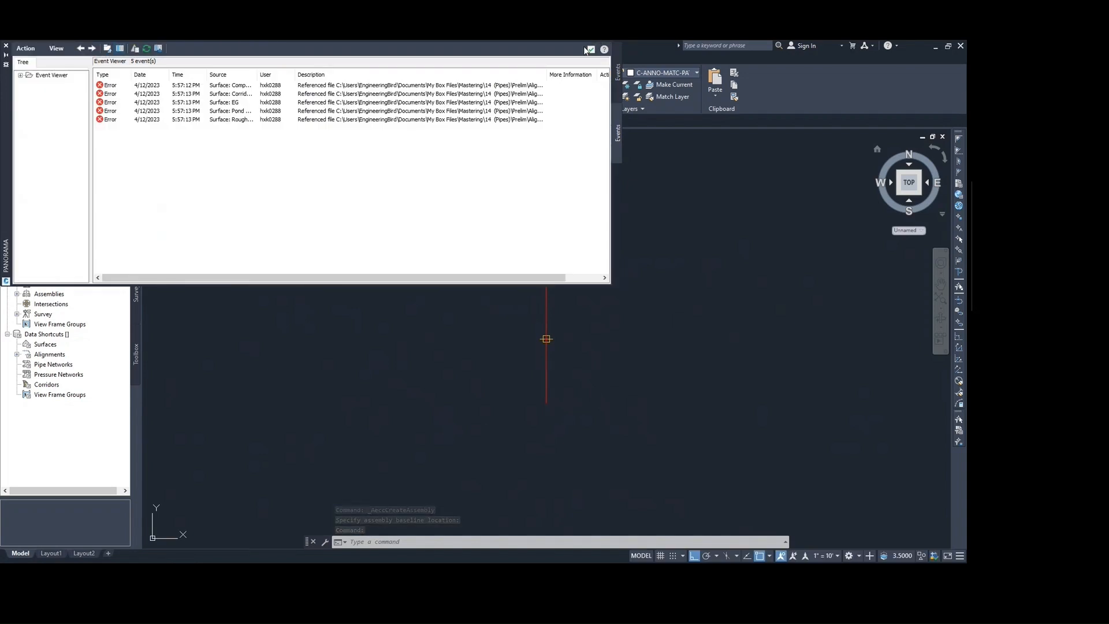
pyautogui.click(590, 49)
pyautogui.scroll(-2, 482, 251)
pyautogui.moveTo(487, 262)
pyautogui.mouseDown(button='middle')
pyautogui.moveTo(499, 264)
pyautogui.moveTo(427, 248)
pyautogui.mouseUp(button='middle')
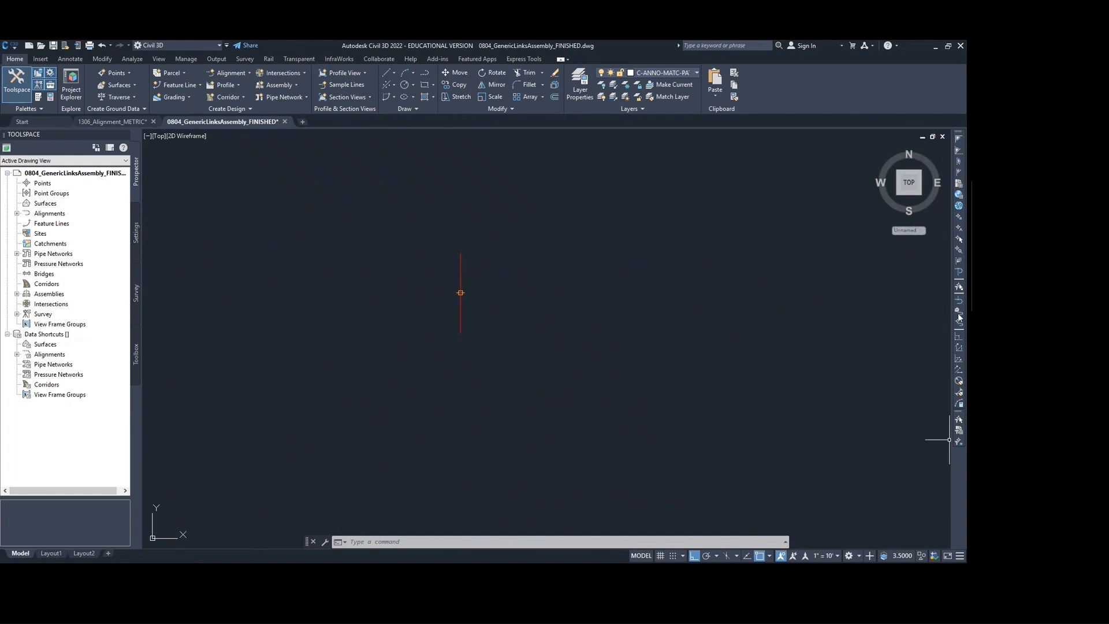
# Attach a left BasicLane subassembly, 12.00' wide and 0.67' deep with a -2.00% slope, to the new assembly's baseline.
pyautogui.click(38, 98)
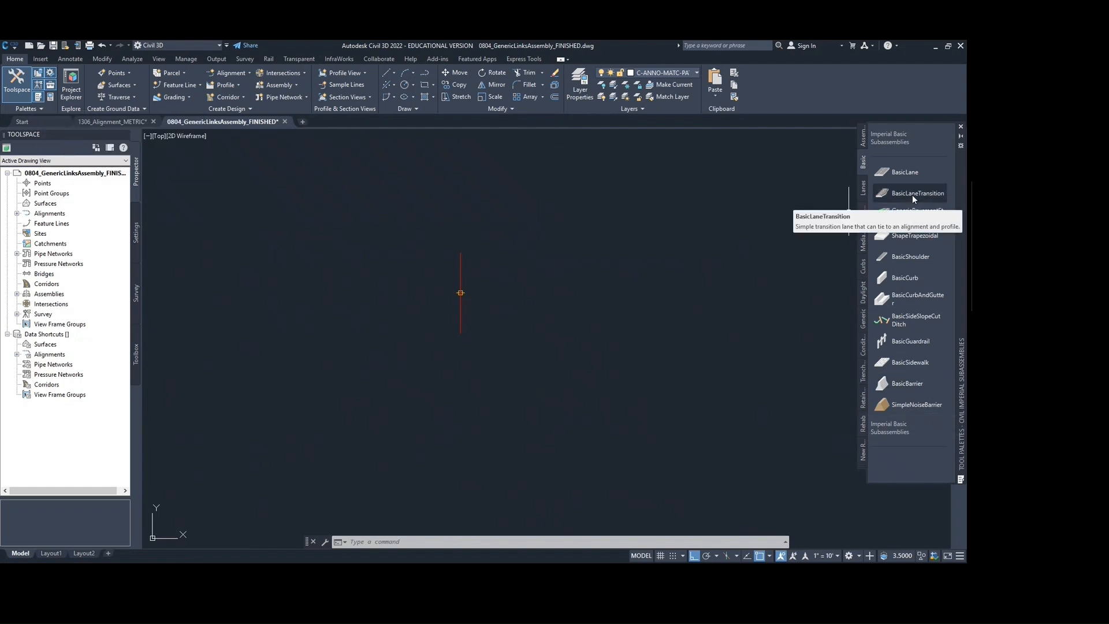
pyautogui.click(913, 214)
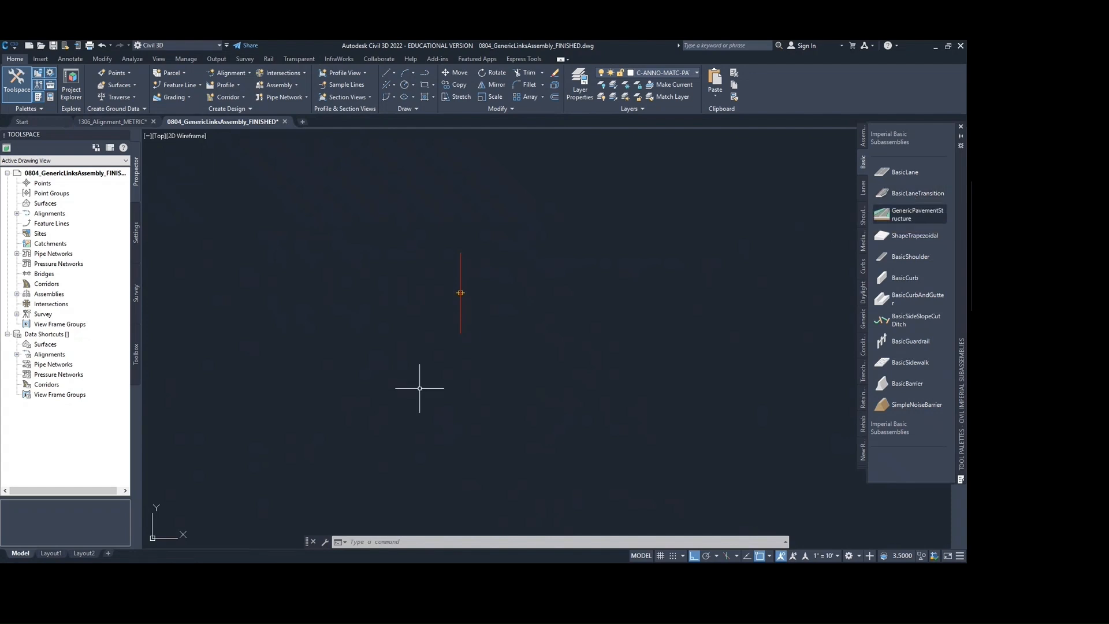
pyautogui.click(924, 172)
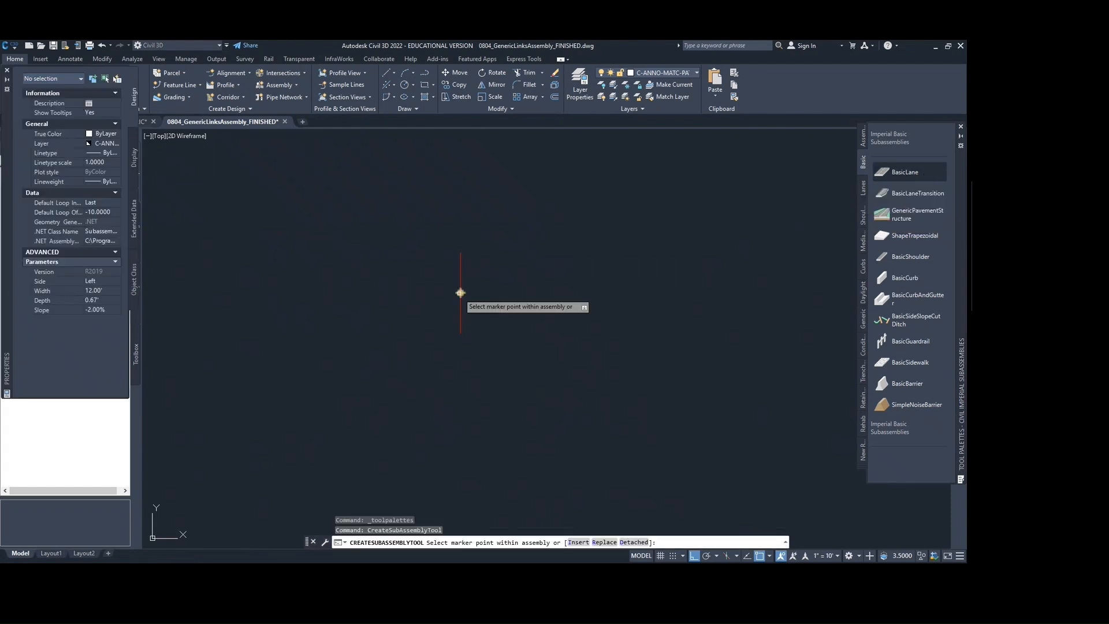
pyautogui.click(460, 293)
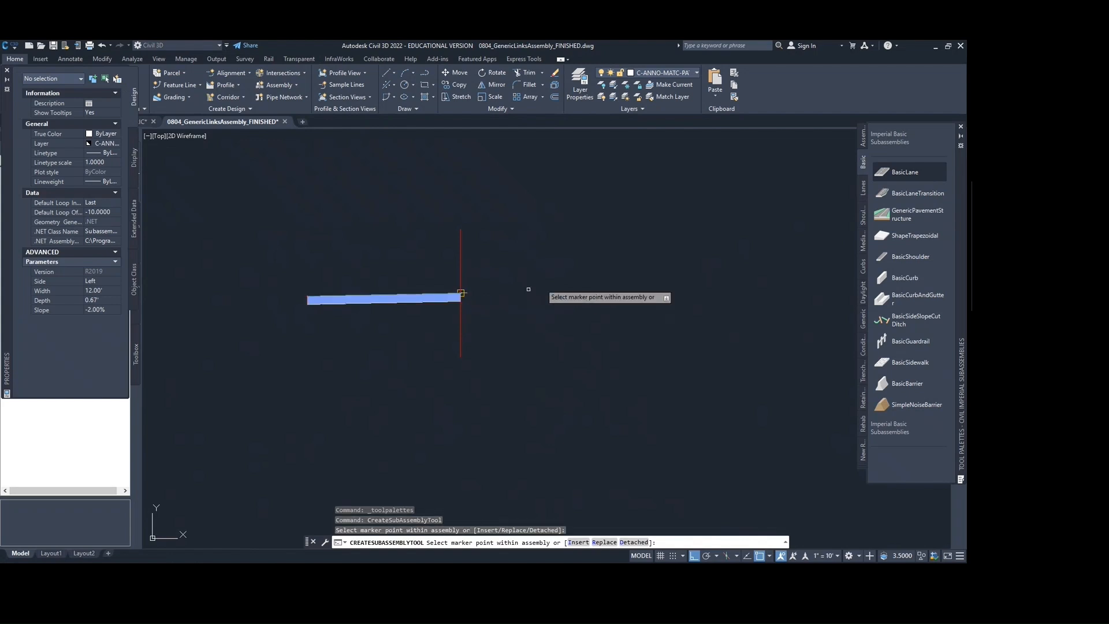
# Attach a 3.00' wide left BasicShoulder to the lane's outer edge and a 0.75' wide BasicCurb to the shoulder's outer edge.
pyautogui.click(915, 279)
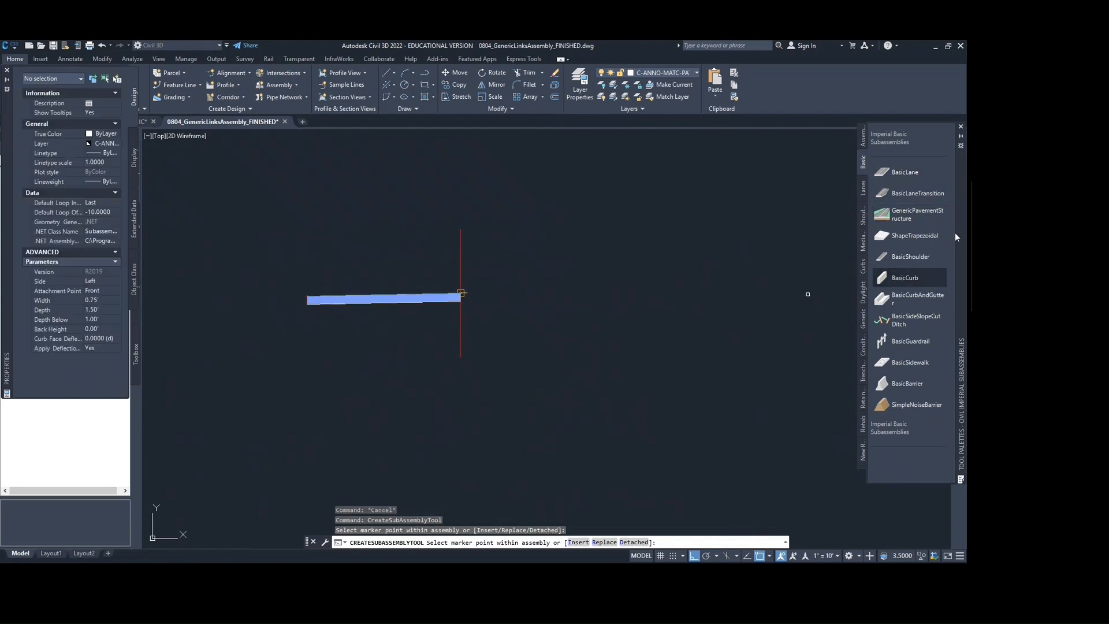
pyautogui.click(910, 256)
pyautogui.scroll(5, 317, 283)
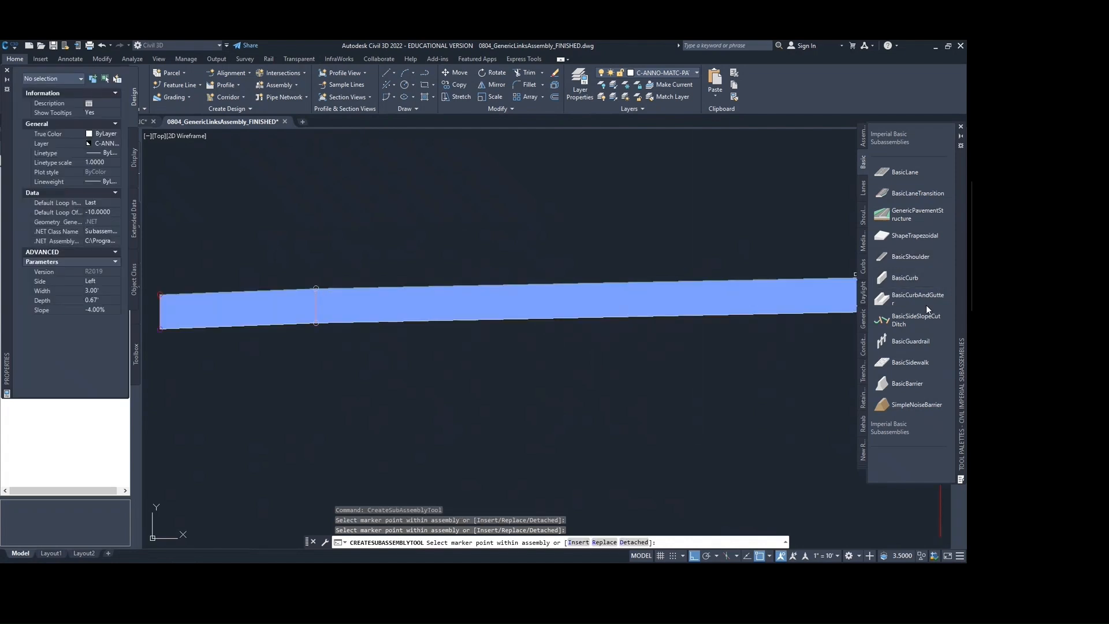
pyautogui.click(924, 279)
pyautogui.moveTo(483, 250); pyautogui.dragTo(744, 240, button='middle')
pyautogui.click(421, 281)
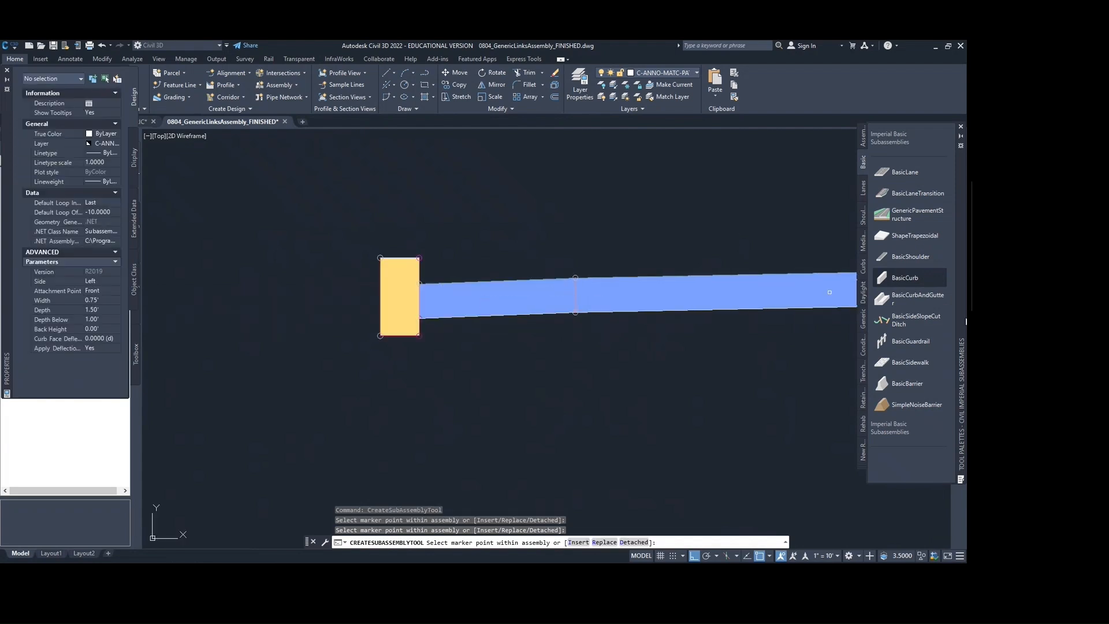
# Attach a BasicSidewalk subassembly to the upper outer corner of the left curb and finish placing subassemblies.
pyautogui.click(912, 363)
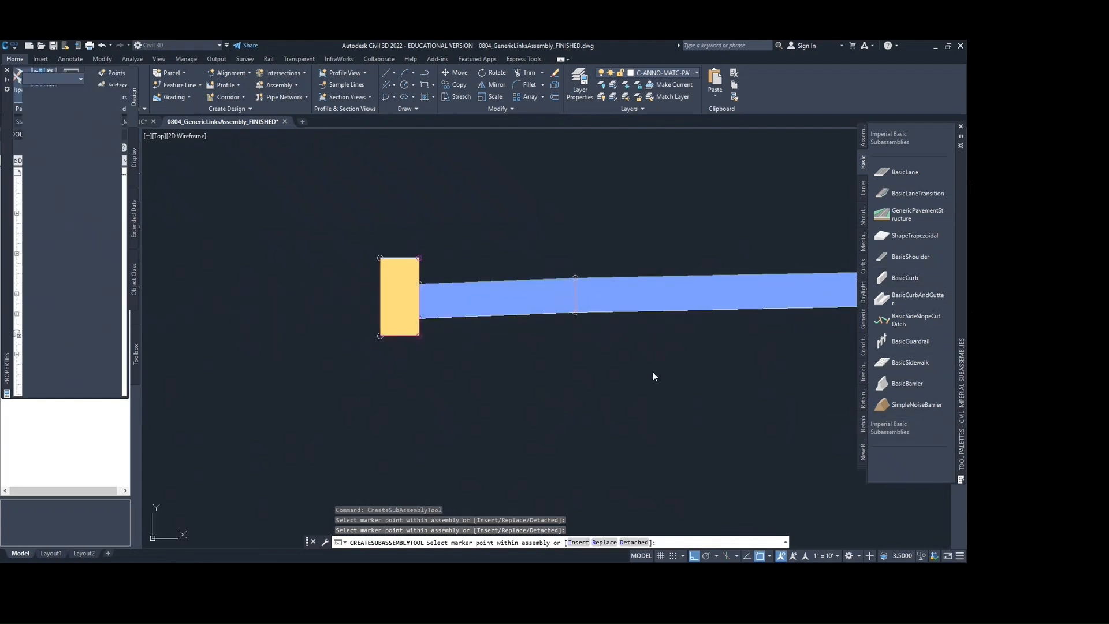
pyautogui.click(380, 258)
pyautogui.scroll(-5, 436, 321)
pyautogui.press('Escape')
# Mirror the left lane, shoulder, curb and sidewalk to the other side of the baseline at its marker point.
pyautogui.scroll(4, 519, 314)
pyautogui.moveTo(519, 315); pyautogui.dragTo(627, 309, button='middle')
pyautogui.scroll(-4, 606, 292)
pyautogui.click(589, 278)
pyautogui.click(408, 388)
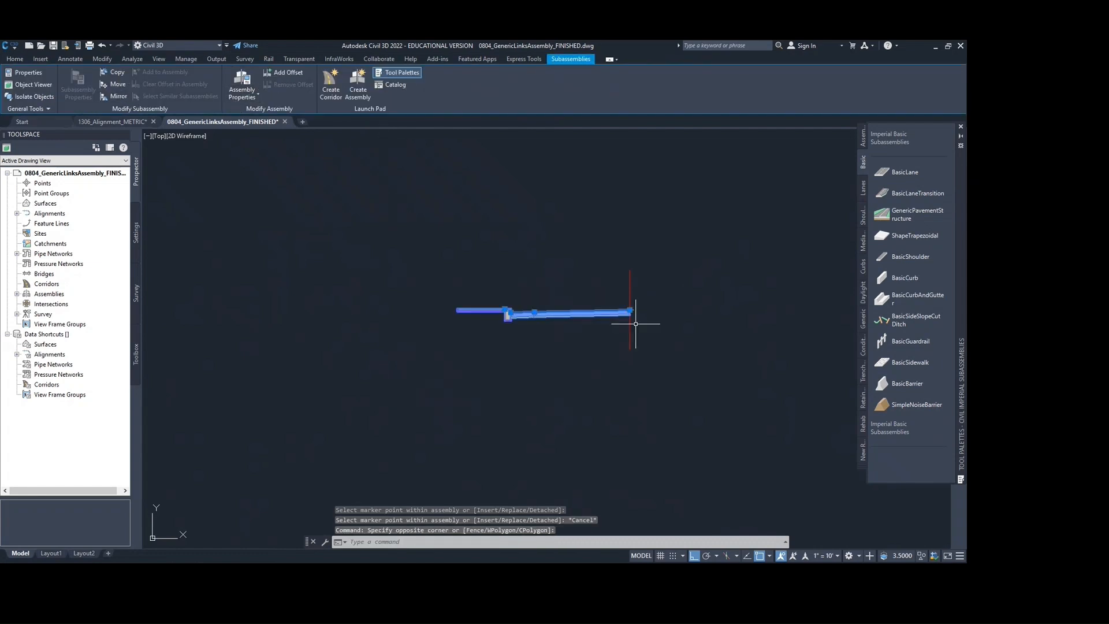
pyautogui.click(117, 96)
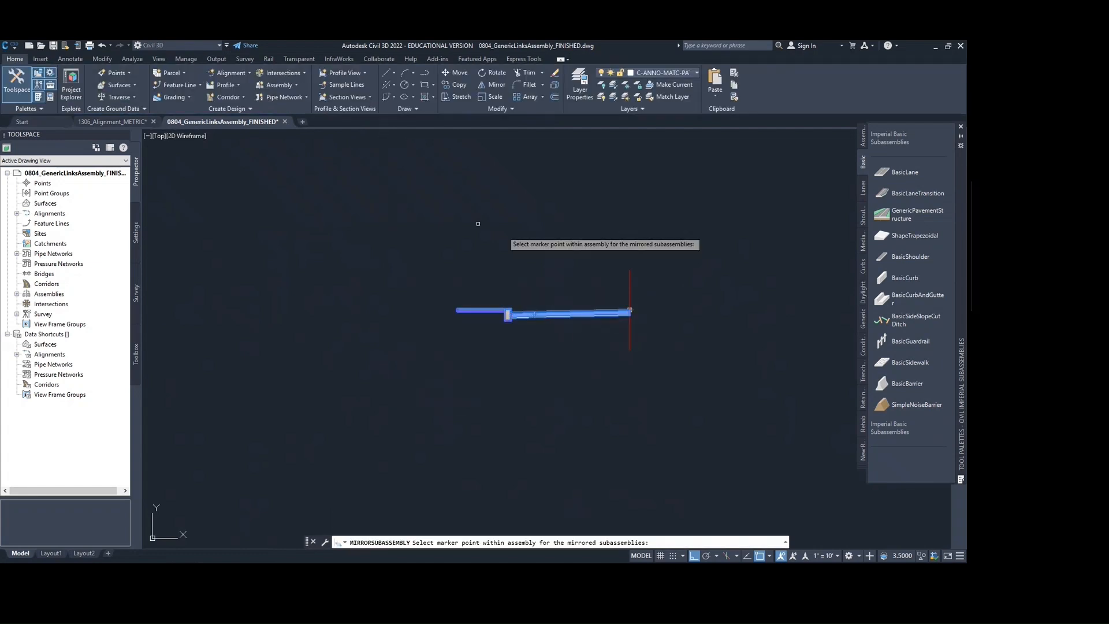
pyautogui.scroll(4, 626, 289)
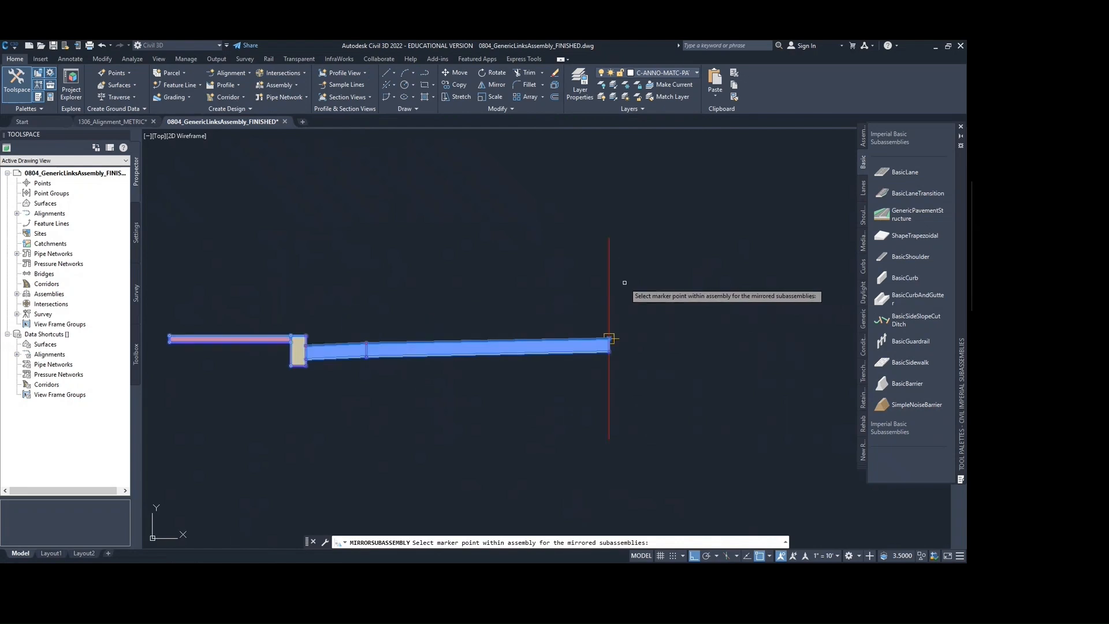
pyautogui.click(609, 338)
pyautogui.scroll(-5, 653, 277)
pyautogui.press('Escape')
pyautogui.scroll(4, 604, 279)
pyautogui.moveTo(639, 285); pyautogui.dragTo(711, 292, button='middle')
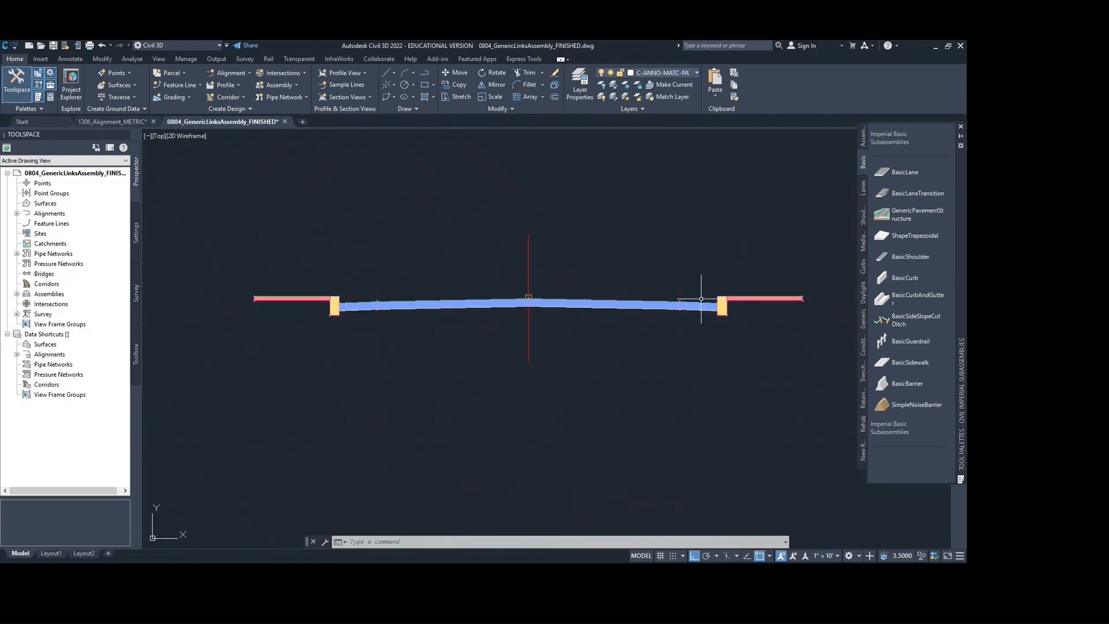
pyautogui.moveTo(639, 308); pyautogui.dragTo(634, 299, button='middle')
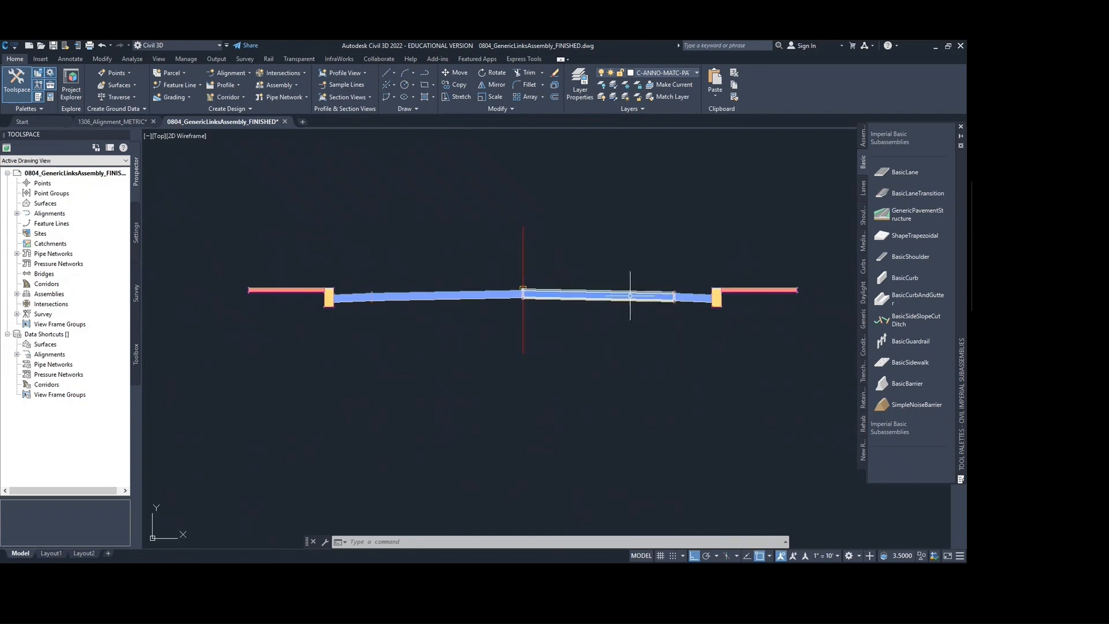
# Open the construction properties of the Urban 14' Single Lane assembly and examine the left BasicLane's input values.
pyautogui.click(630, 295)
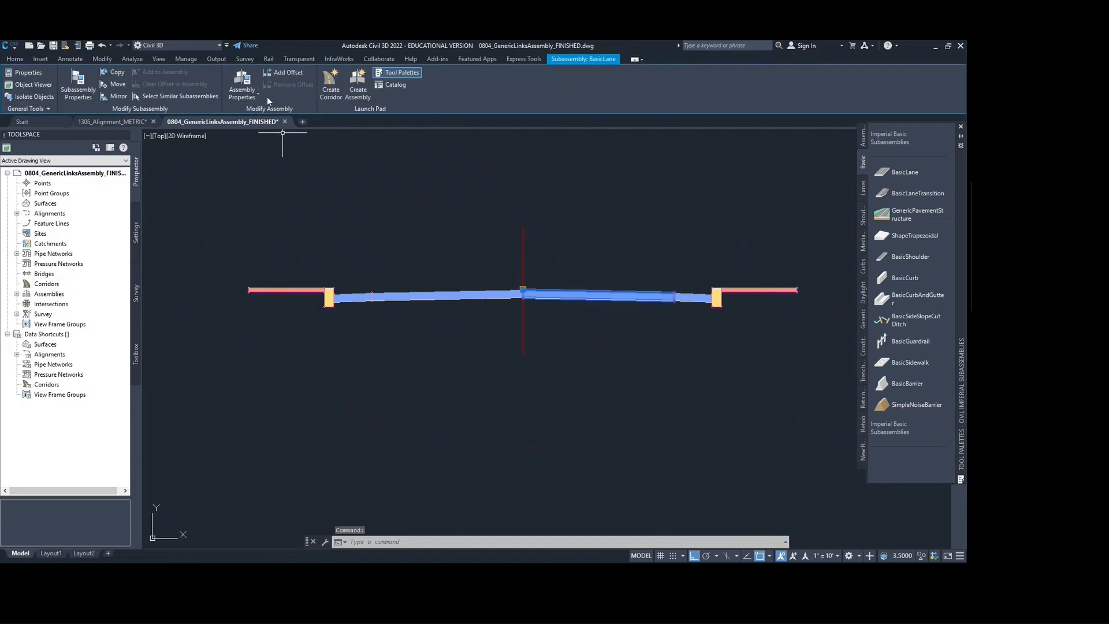
pyautogui.click(253, 92)
pyautogui.moveTo(641, 293); pyautogui.dragTo(658, 321, button='middle')
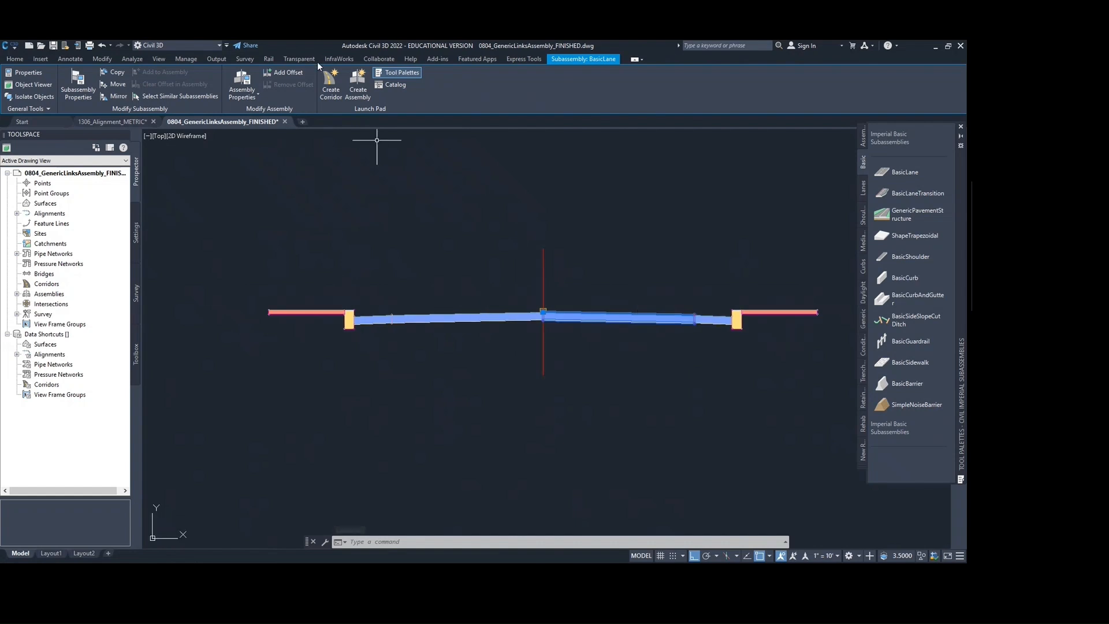
pyautogui.click(243, 96)
pyautogui.click(267, 114)
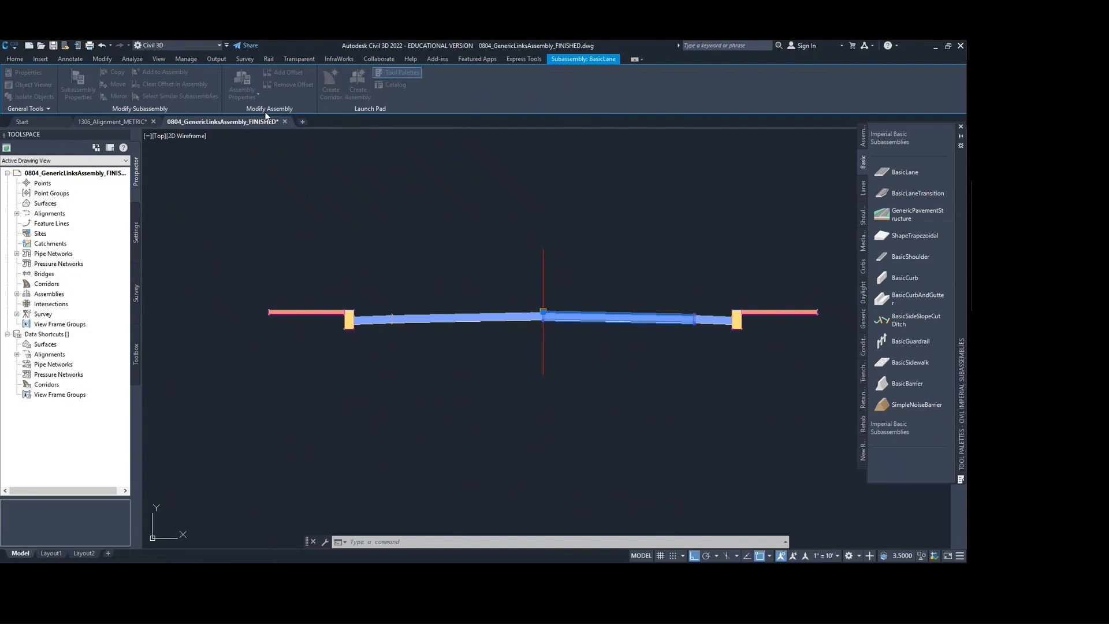
pyautogui.click(240, 133)
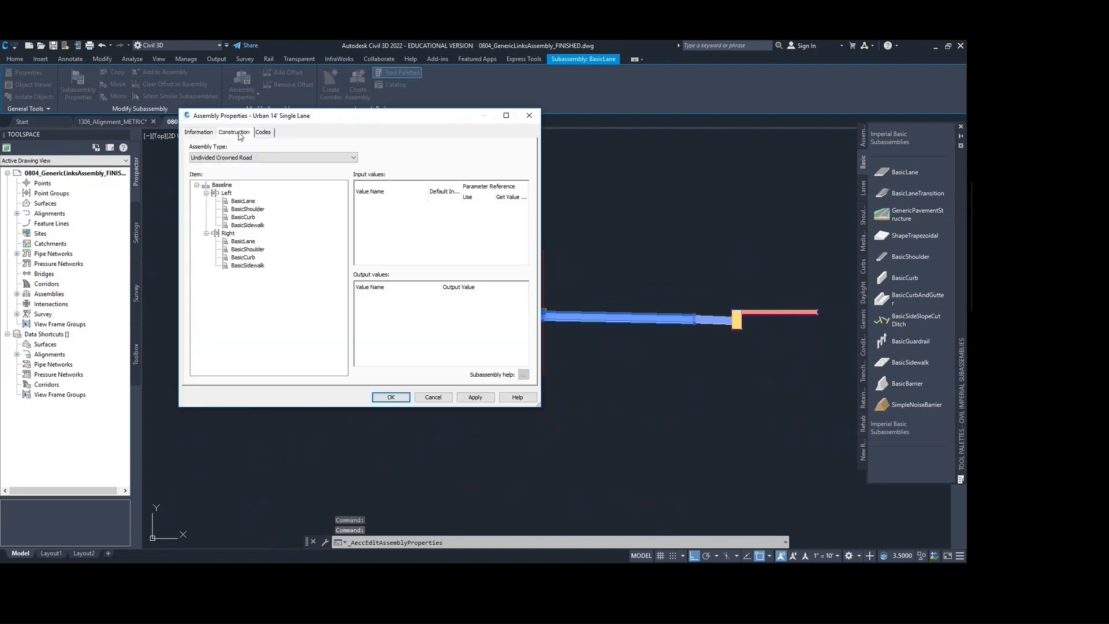
pyautogui.moveTo(296, 118); pyautogui.dragTo(171, 106)
pyautogui.click(108, 184)
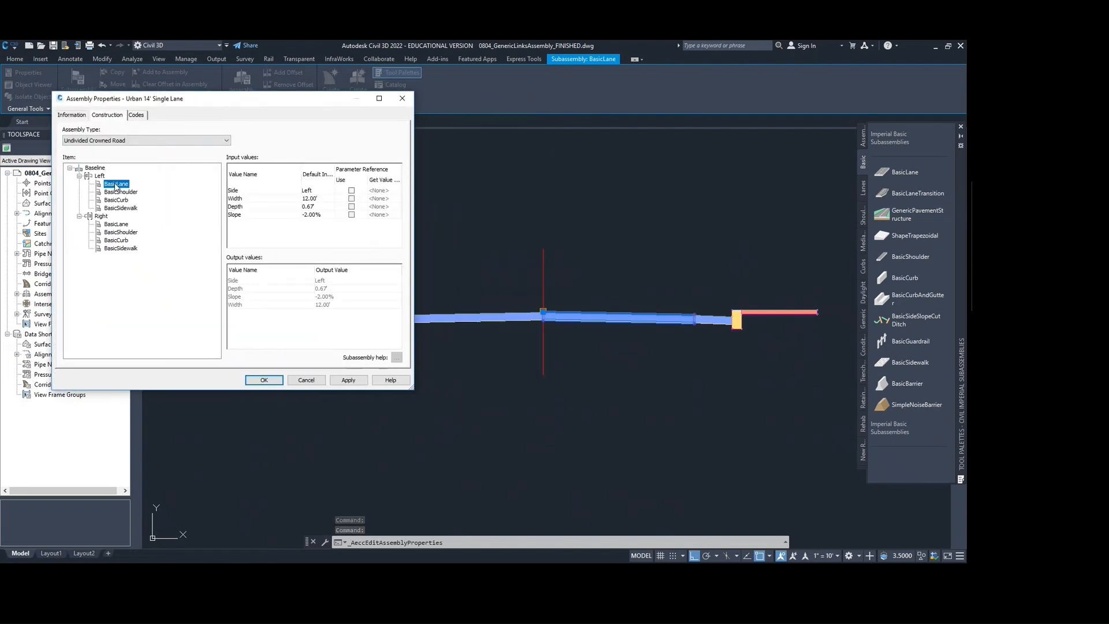
# Consult the subassembly help on BasicLane's width, depth and slope, and close the assembly properties without changes.
pyautogui.click(318, 200)
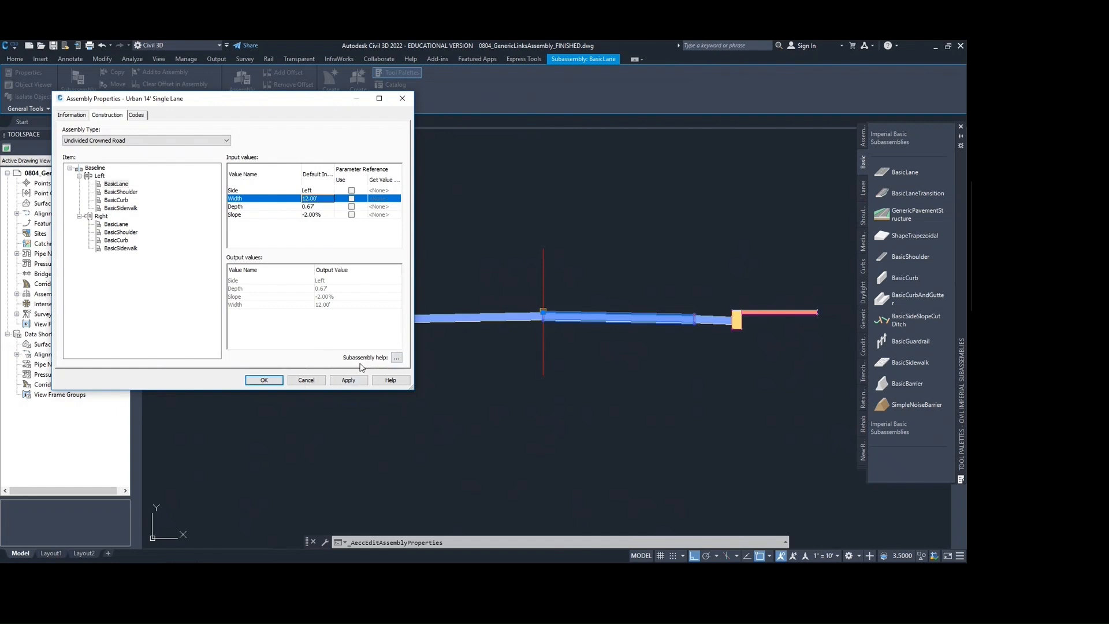
pyautogui.click(396, 357)
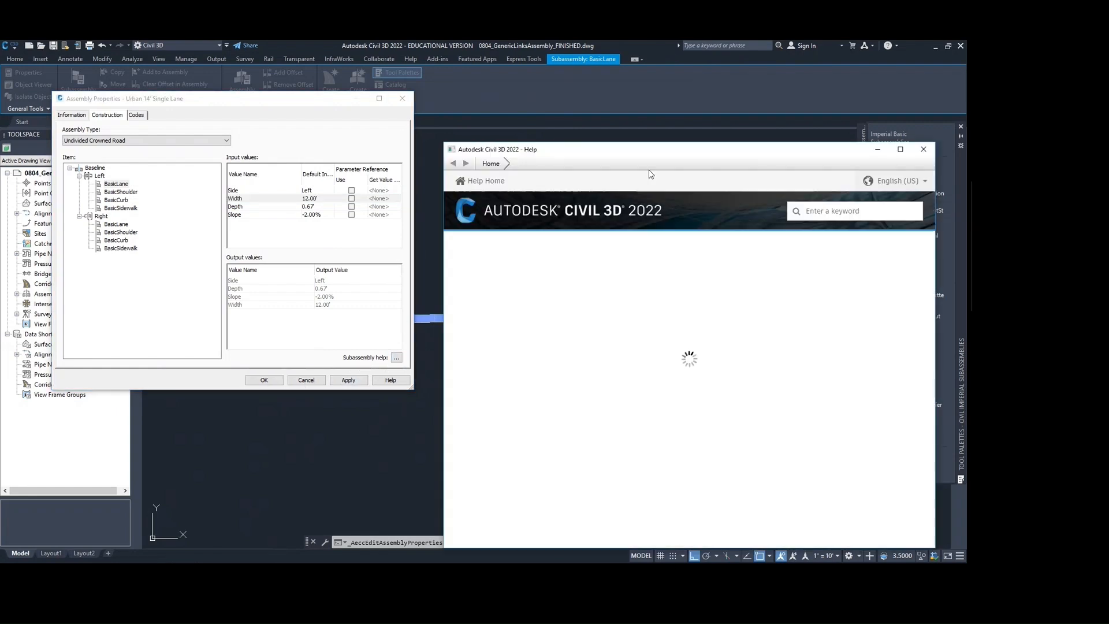
pyautogui.moveTo(655, 155); pyautogui.dragTo(649, 79)
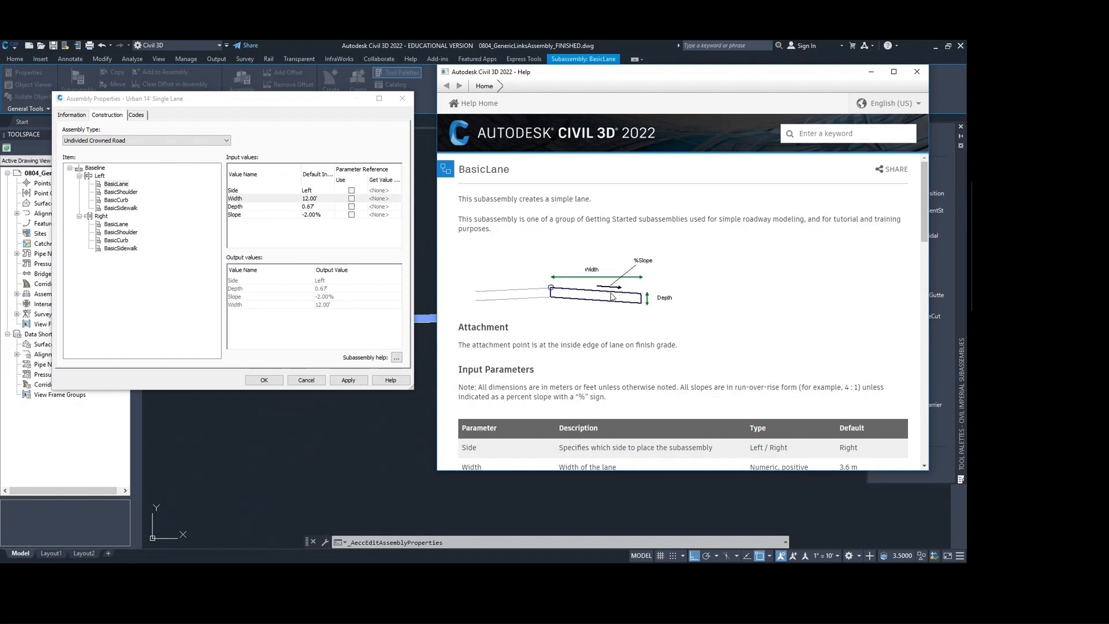
pyautogui.click(922, 77)
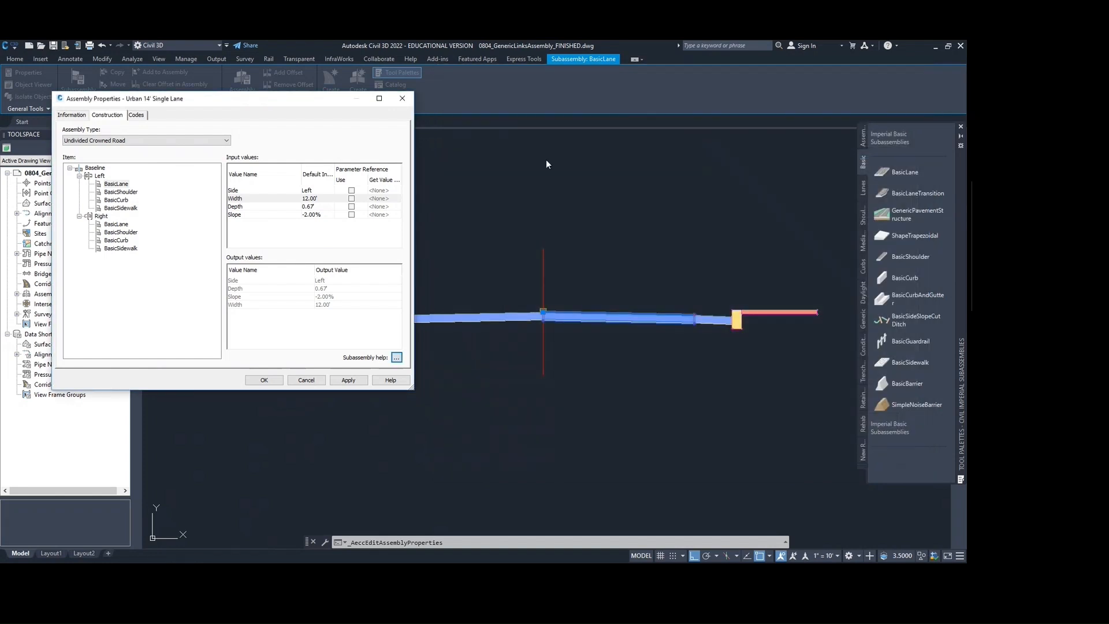
pyautogui.click(401, 102)
# Show the trench pipe subassemblies and create an assembly named trench, placing its baseline above the new road assembly.
pyautogui.moveTo(759, 198)
pyautogui.mouseDown(button='middle')
pyautogui.moveTo(669, 198)
pyautogui.moveTo(600, 152)
pyautogui.mouseUp(button='middle')
pyautogui.scroll(-2, 607, 154)
pyautogui.moveTo(797, 250)
pyautogui.mouseDown(button='middle')
pyautogui.moveTo(698, 332)
pyautogui.moveTo(736, 341)
pyautogui.mouseUp(button='middle')
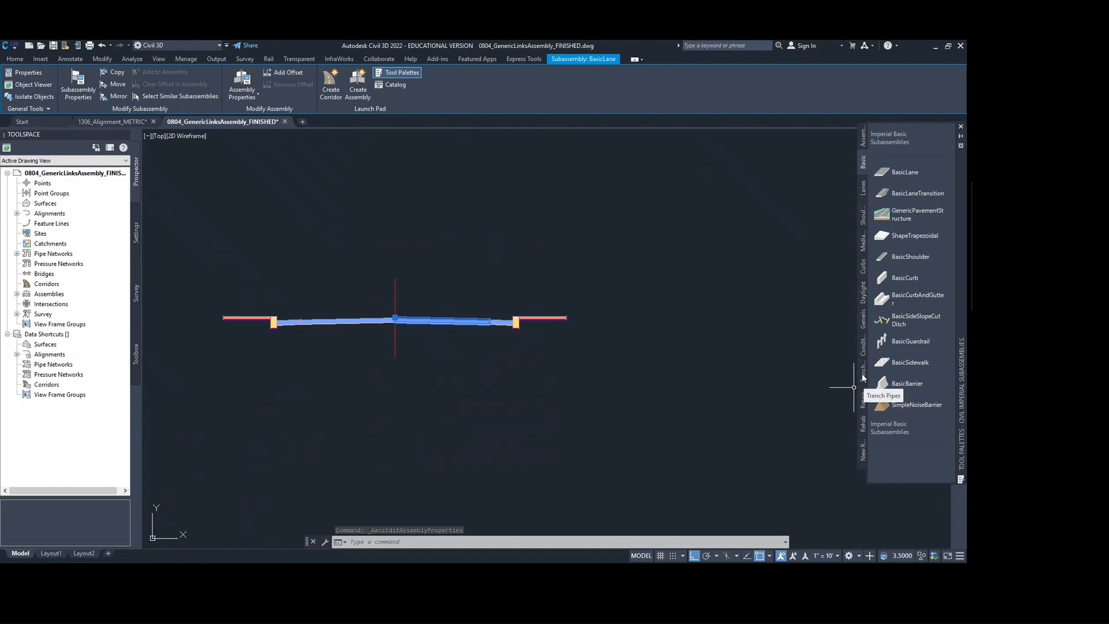
pyautogui.click(863, 373)
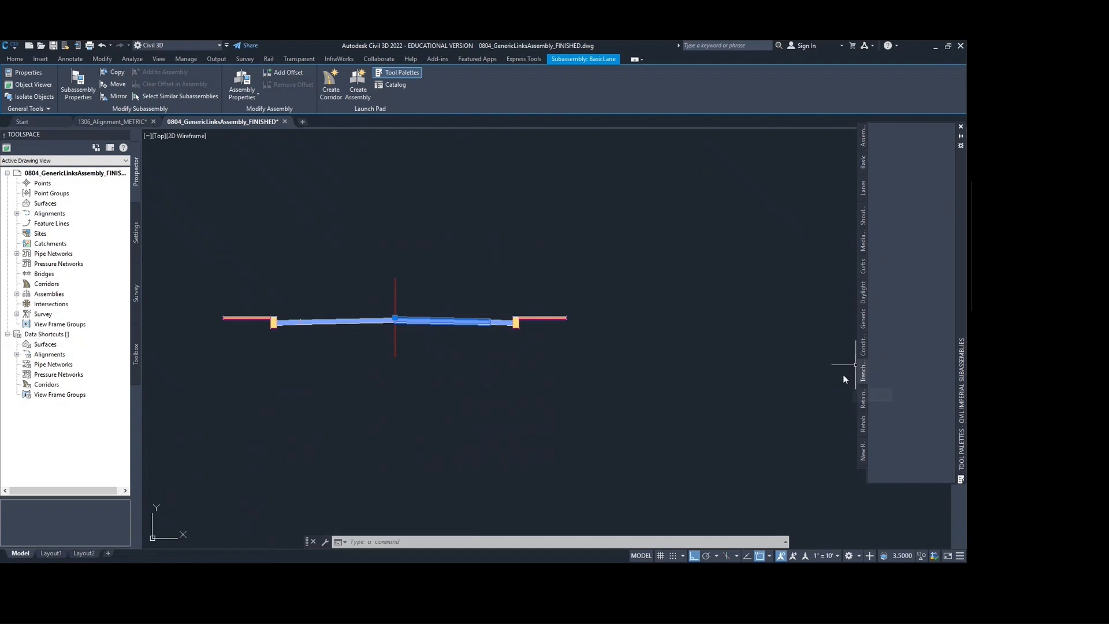
pyautogui.click(912, 288)
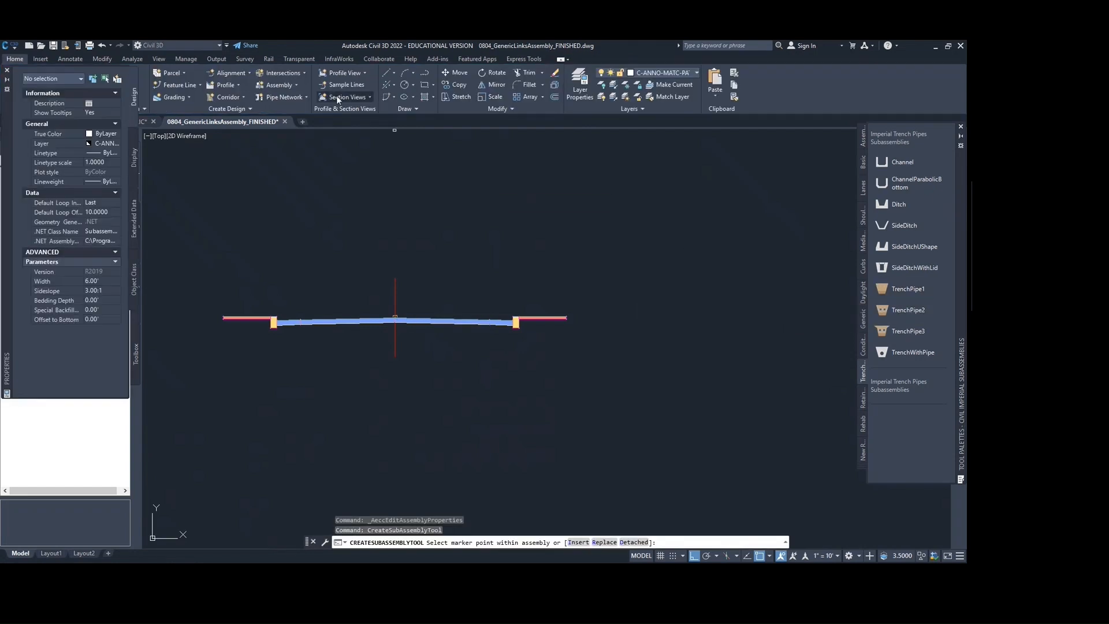
pyautogui.click(7, 70)
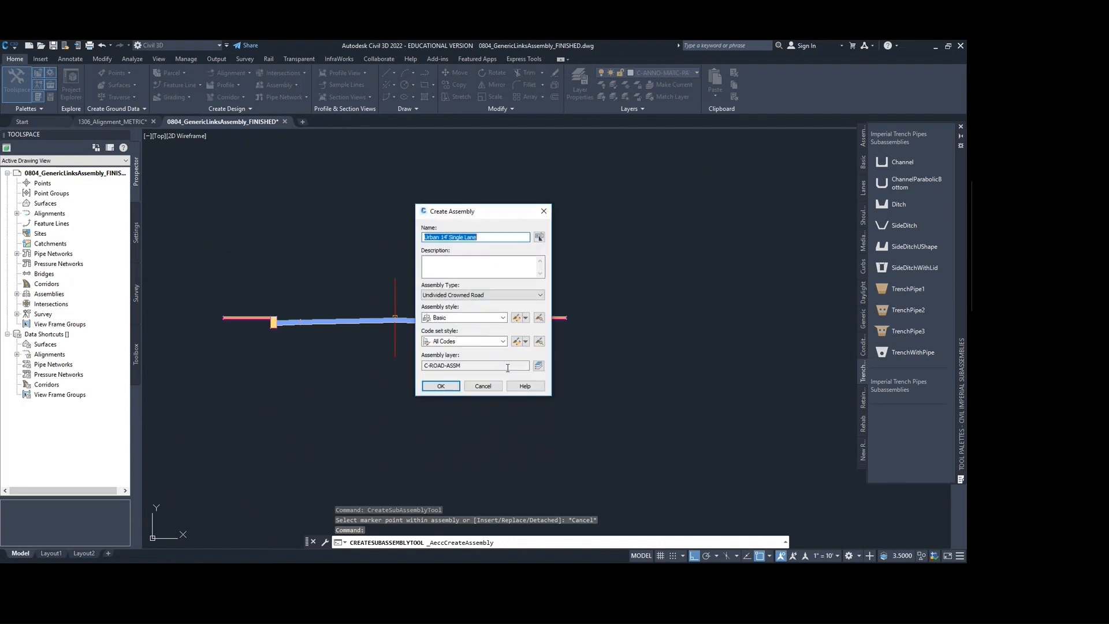
pyautogui.write('trench')
pyautogui.click(441, 386)
pyautogui.scroll(-4, 520, 291)
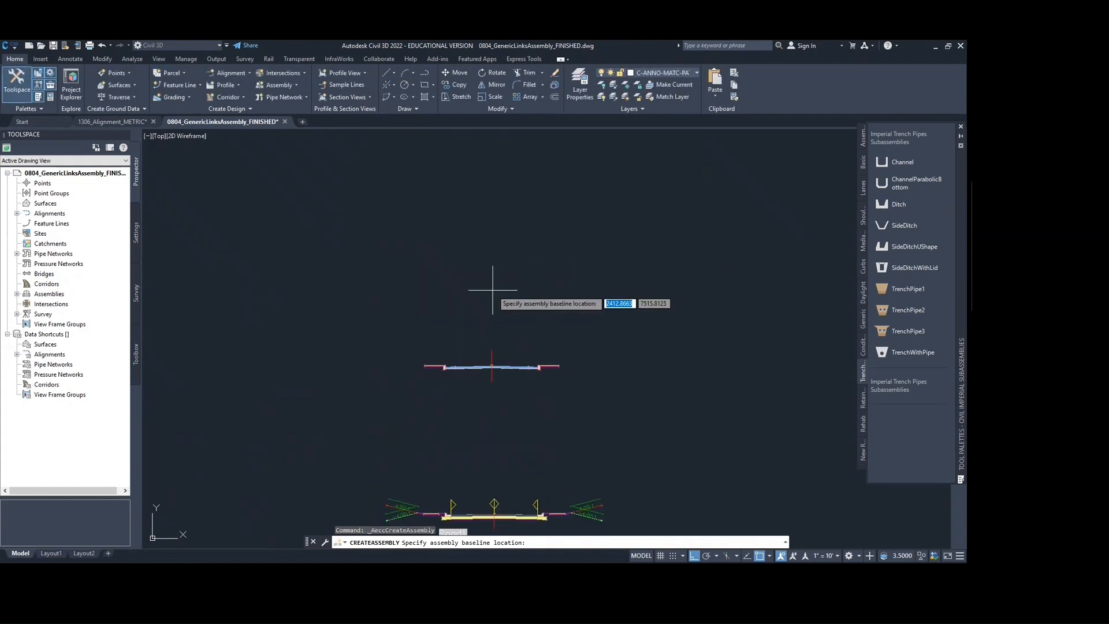
pyautogui.click(492, 282)
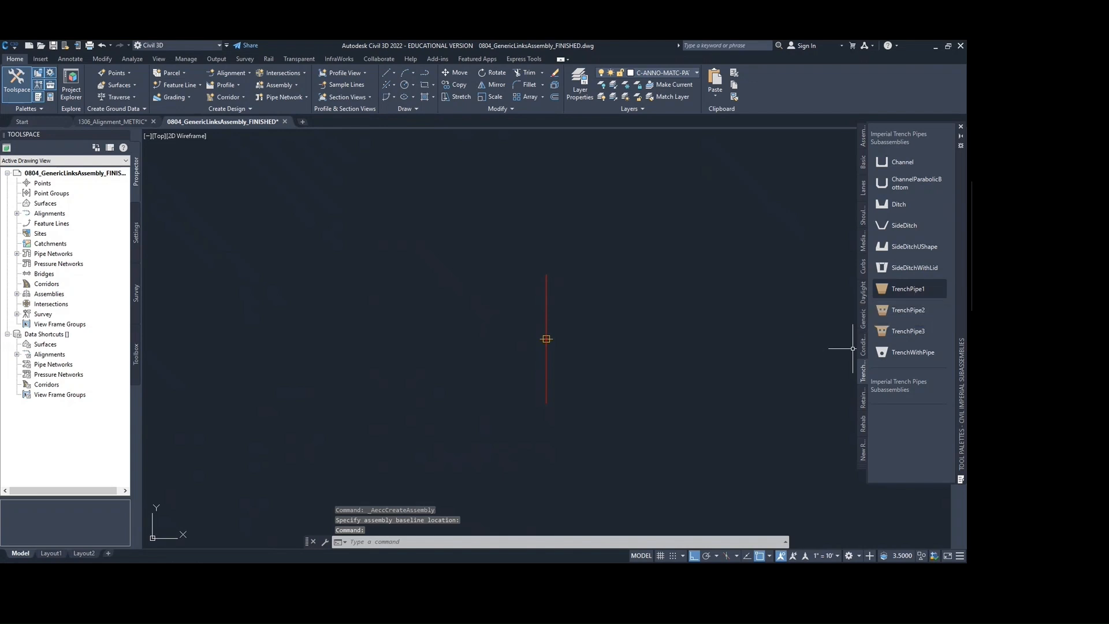
# Attach a TrenchPipe1 subassembly, 6.00' wide with a 3.00:1 sideslope, to the trench assembly's baseline and finish placing.
pyautogui.click(908, 289)
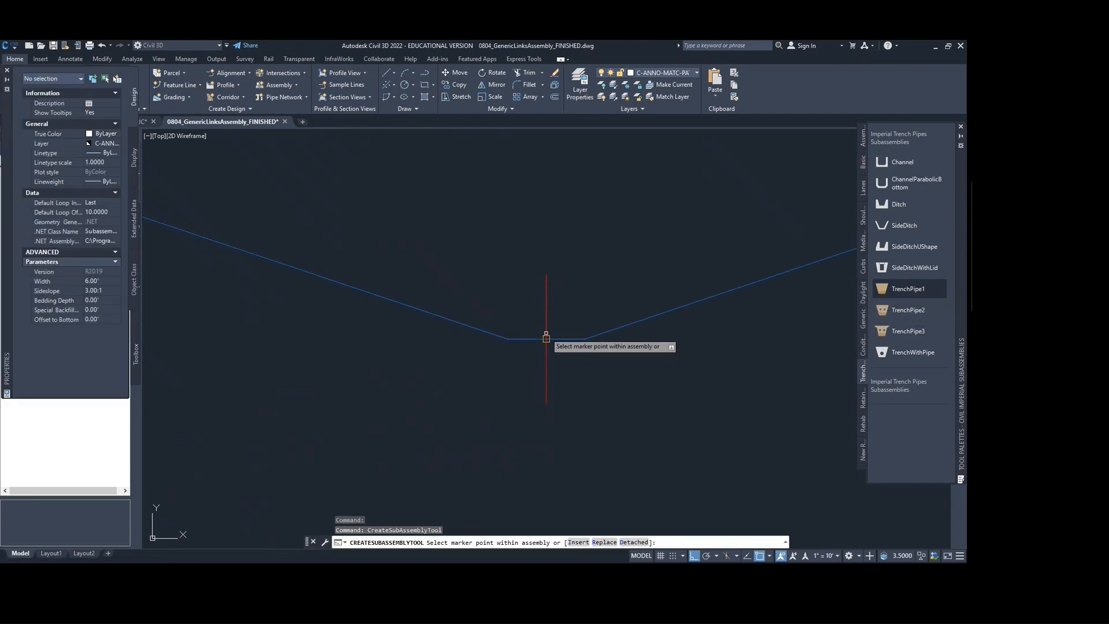
pyautogui.click(545, 338)
pyautogui.scroll(-3, 586, 378)
pyautogui.press('Escape')
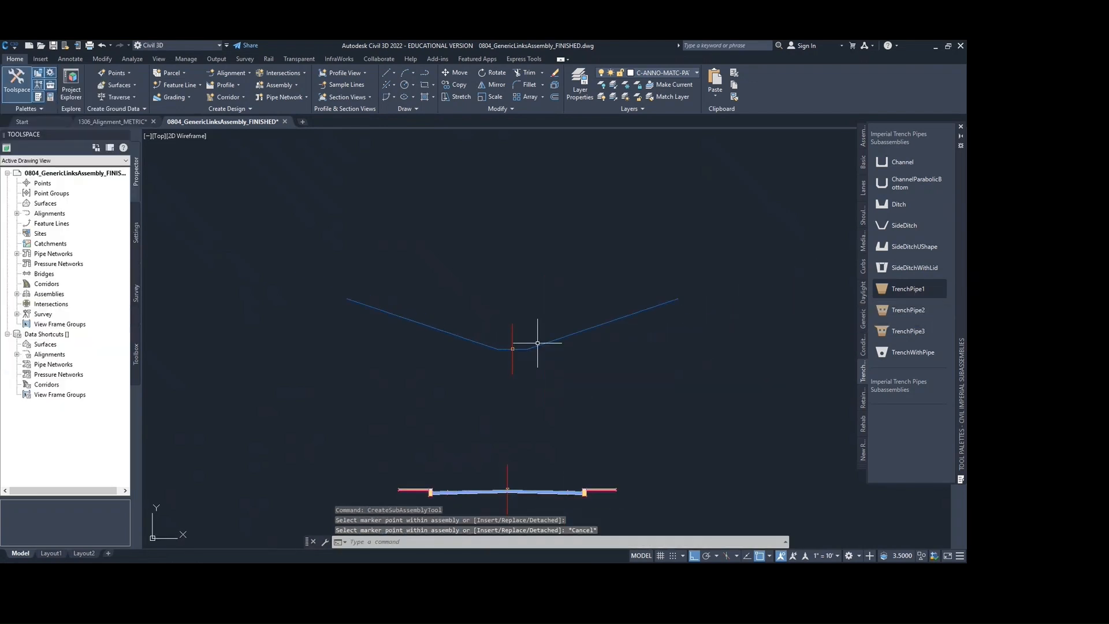
pyautogui.moveTo(520, 367); pyautogui.dragTo(556, 355, button='middle')
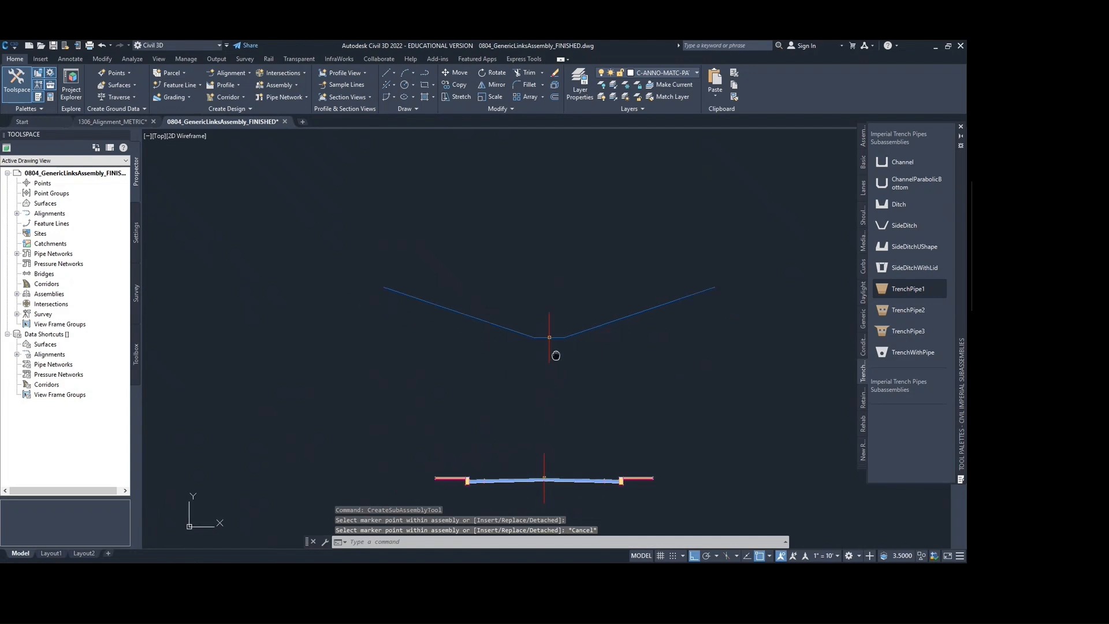
pyautogui.scroll(2, 563, 329)
pyautogui.press('Escape')
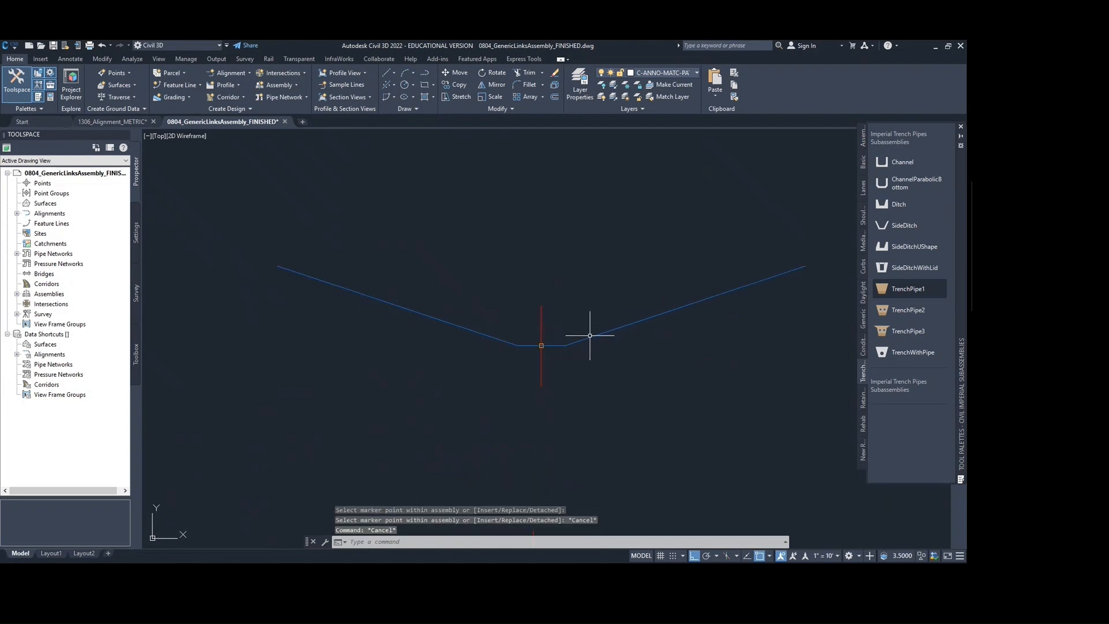
# Open the trench assembly's construction properties, examine TrenchPipe1's input values and consult its subassembly help diagram.
pyautogui.click(589, 337)
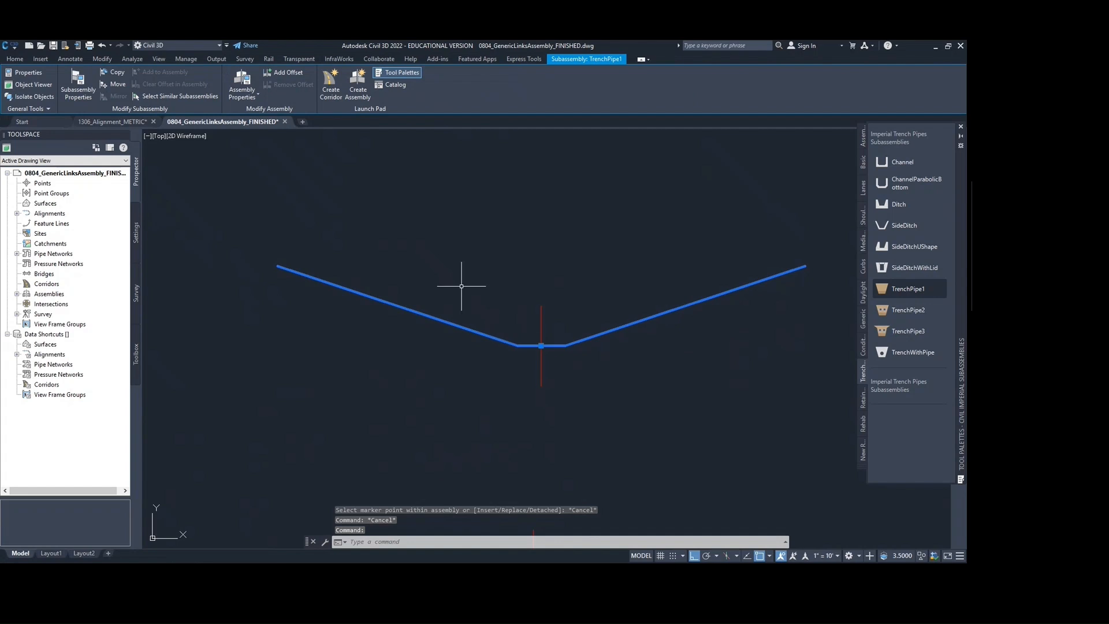
pyautogui.press('Escape')
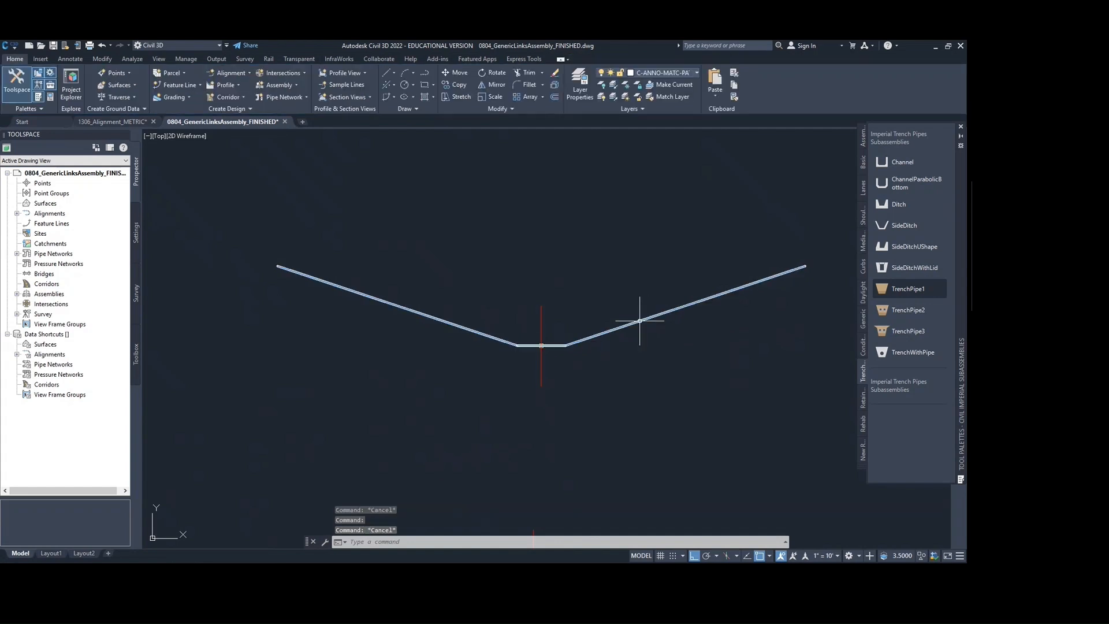
pyautogui.click(639, 321)
pyautogui.click(250, 87)
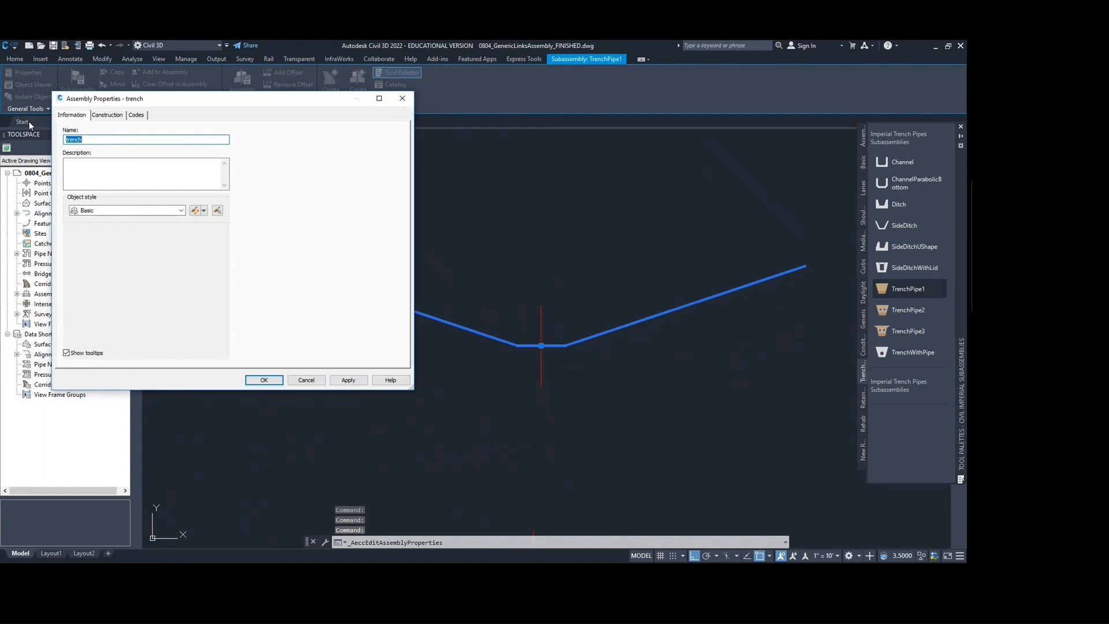
pyautogui.click(107, 116)
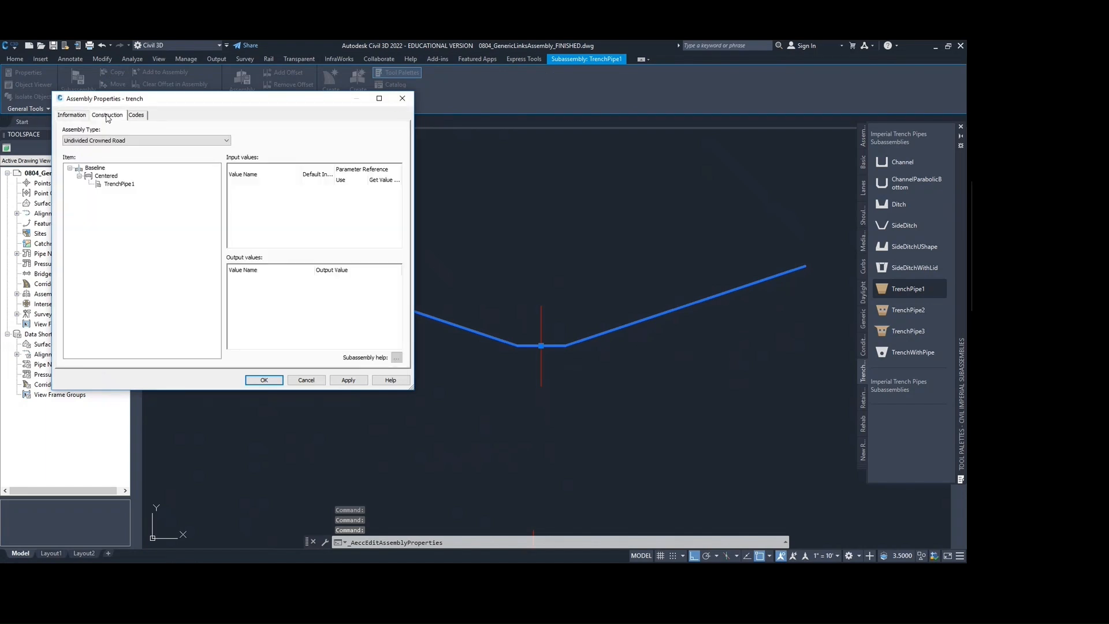
pyautogui.click(118, 184)
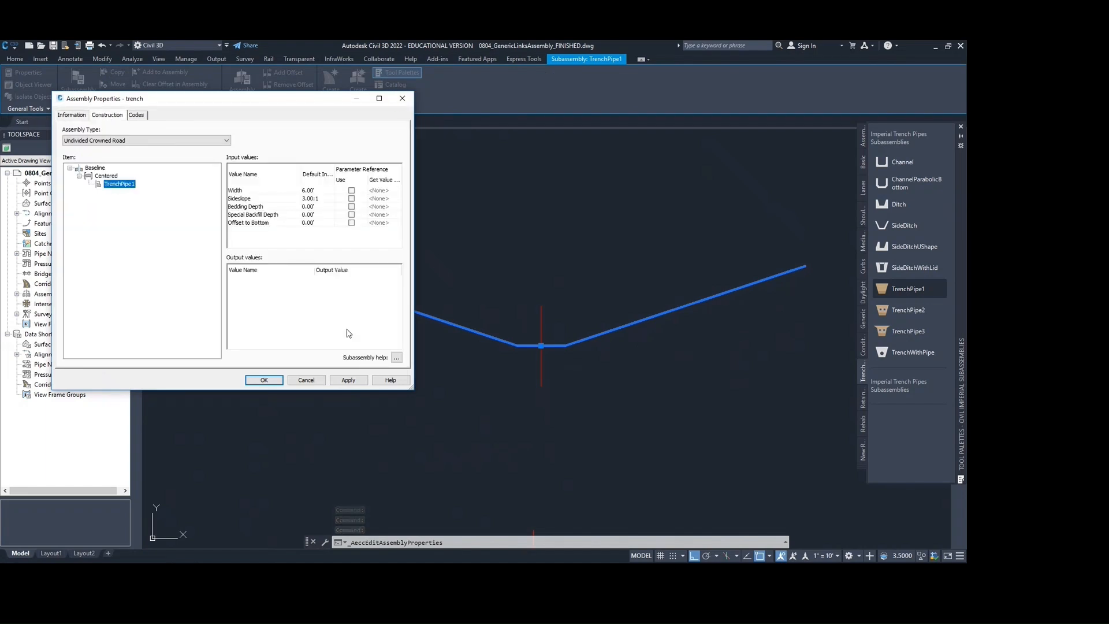
pyautogui.click(396, 358)
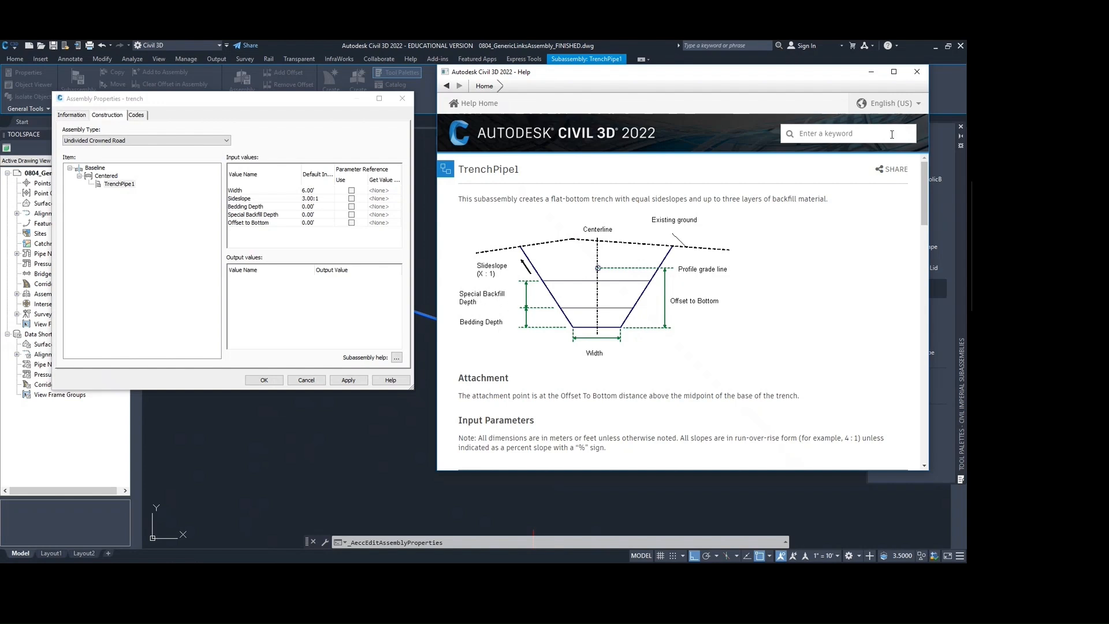
pyautogui.click(917, 71)
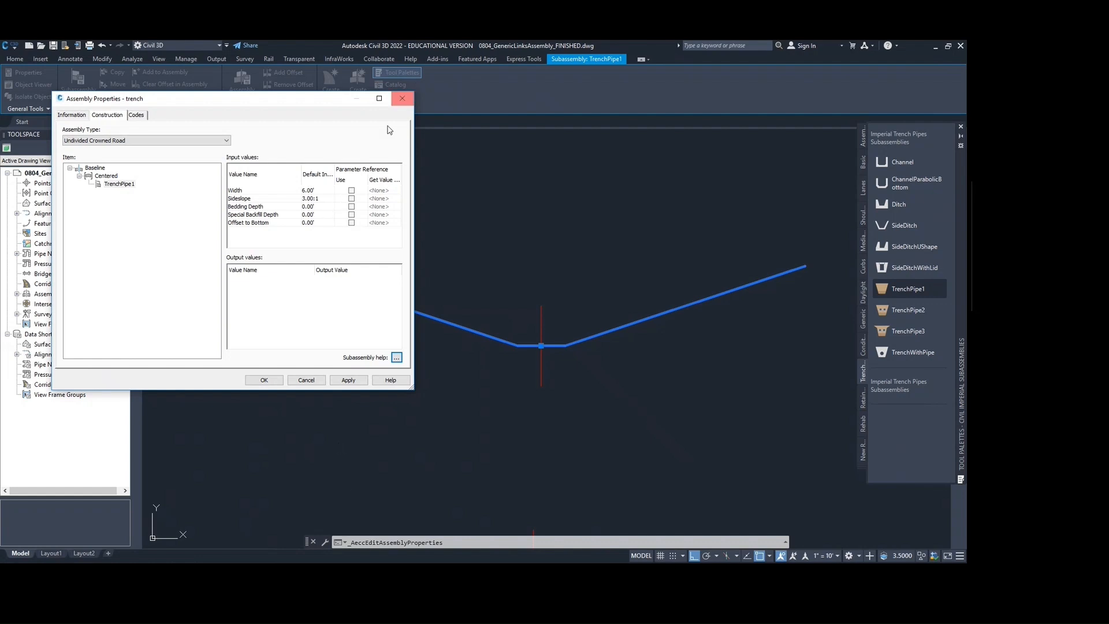
# Set TrenchPipe1's bedding depth to 2.00', make its sideslope steeper, and apply the changes to the trench assembly.
pyautogui.click(311, 208)
pyautogui.click(311, 208)
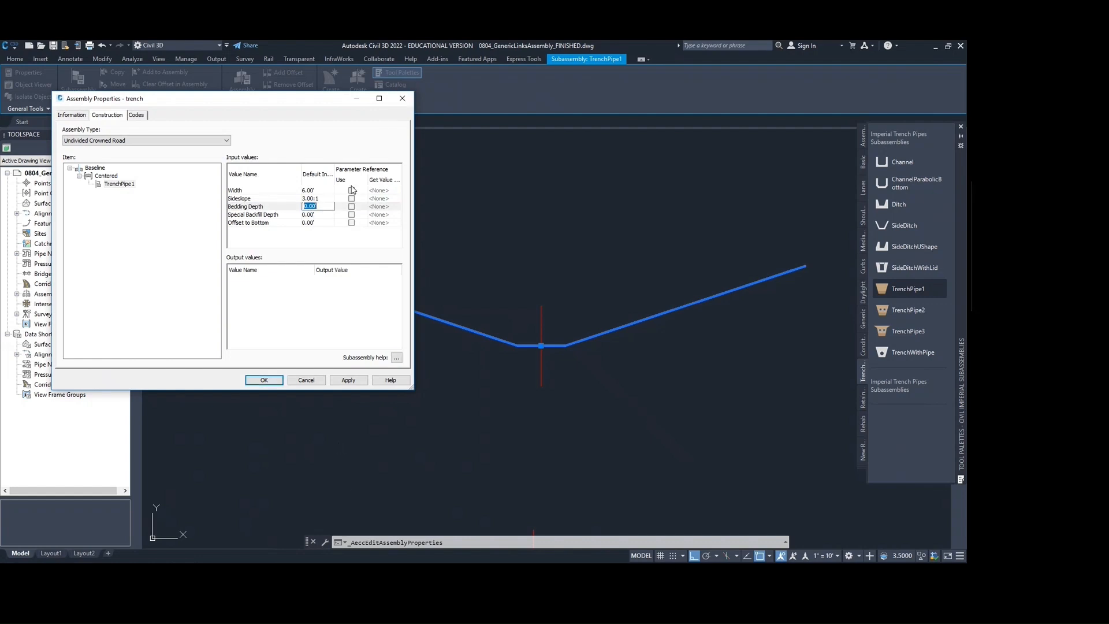
pyautogui.write('2')
pyautogui.click(325, 200)
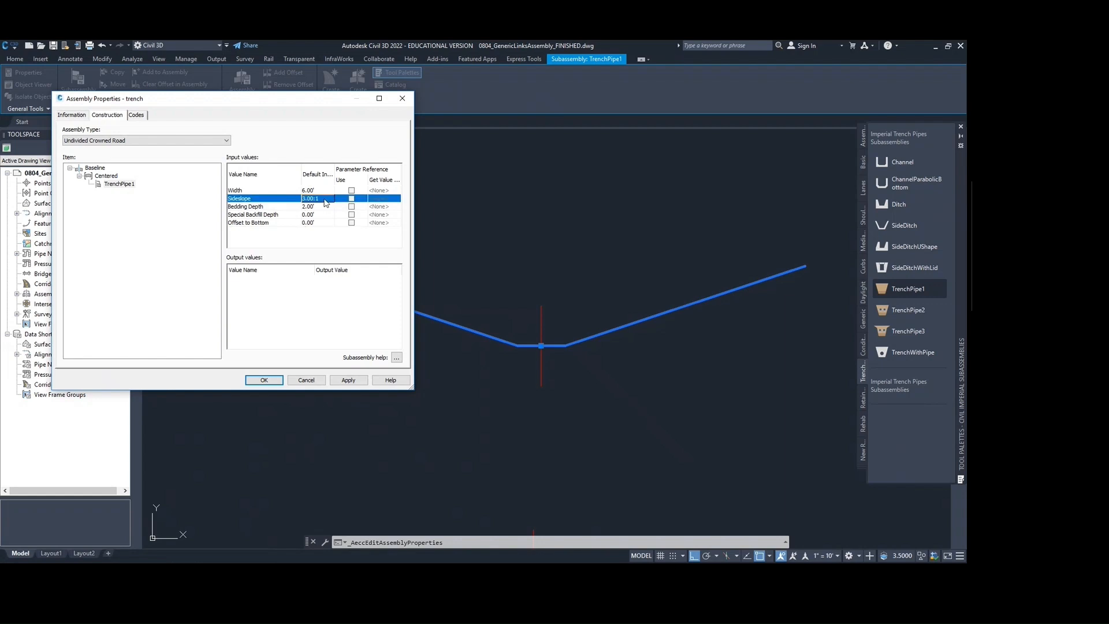
pyautogui.click(327, 199)
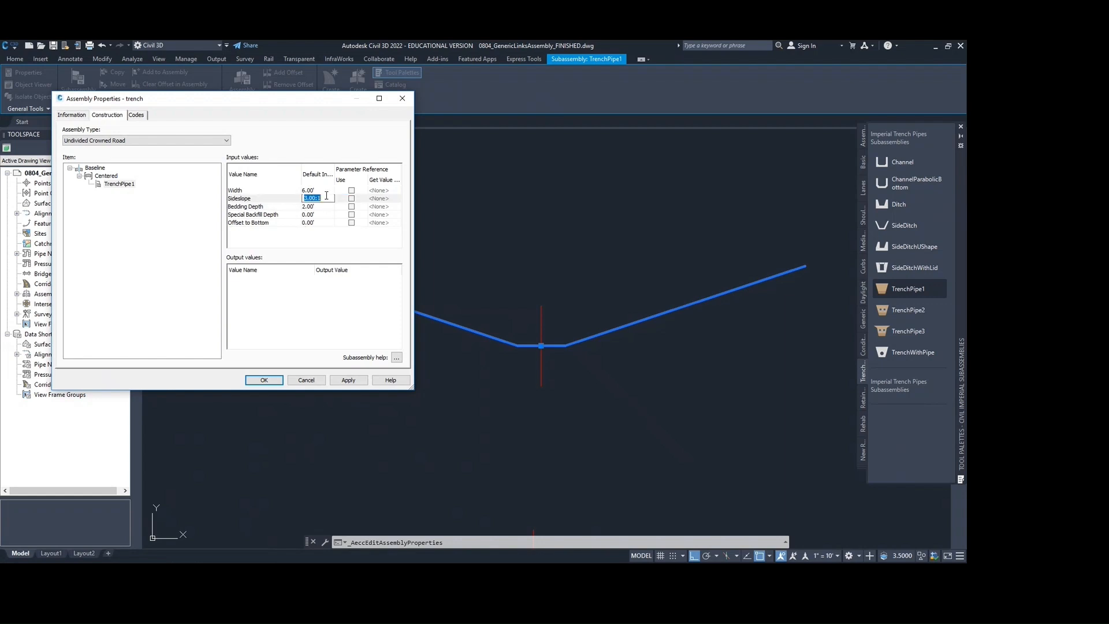
pyautogui.click(278, 382)
pyautogui.scroll(-2, 568, 299)
pyautogui.moveTo(567, 300); pyautogui.dragTo(534, 259, button='middle')
pyautogui.press('Escape')
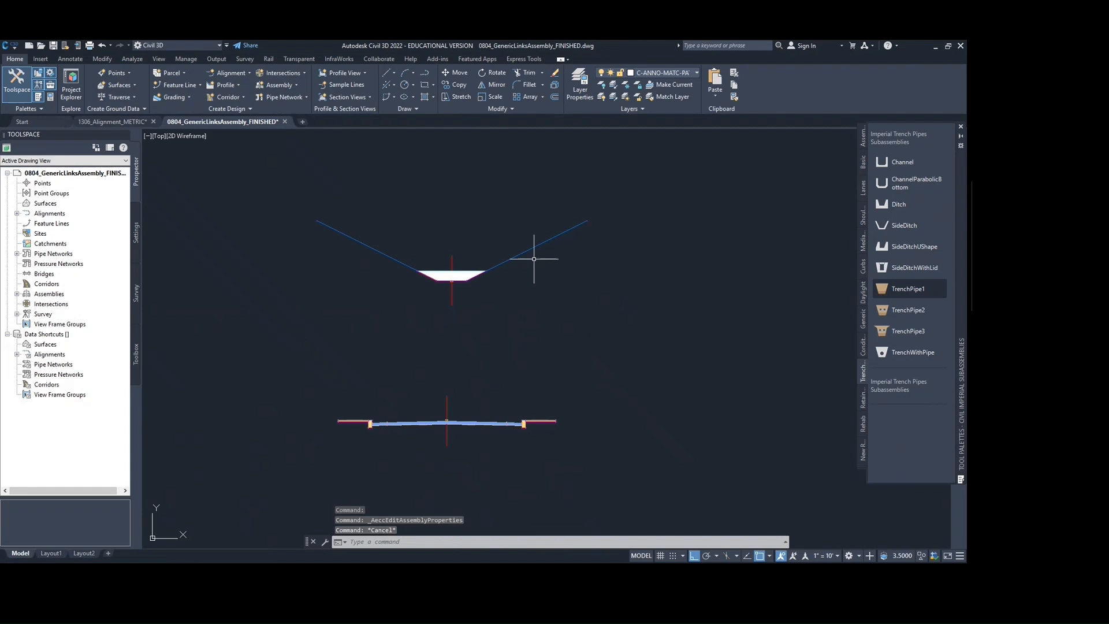
# Switch to the Edge browser, review the Assignment-09 submission requirements and look through the course's assignments list.
pyautogui.hotkey('alt', 'Tab')
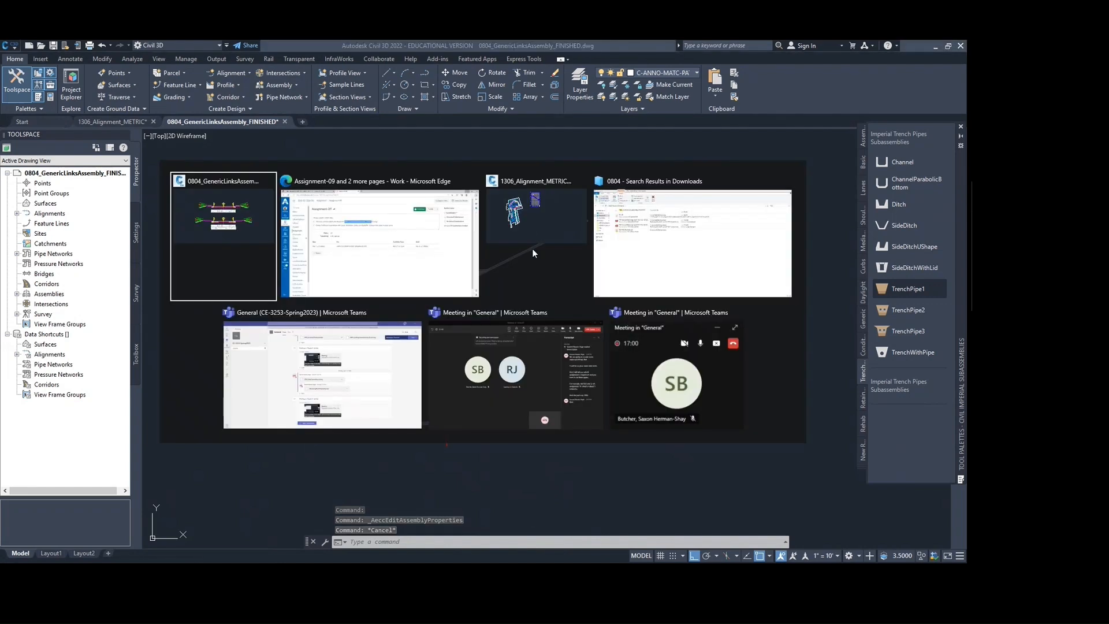
pyautogui.hotkey('alt', 'Tab')
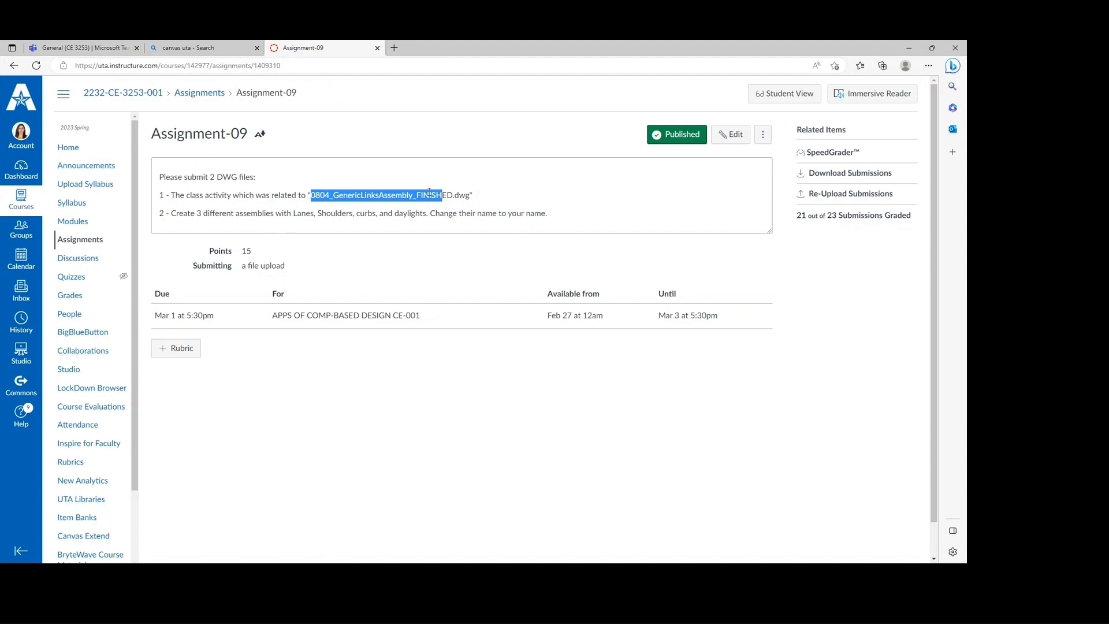
pyautogui.click(487, 178)
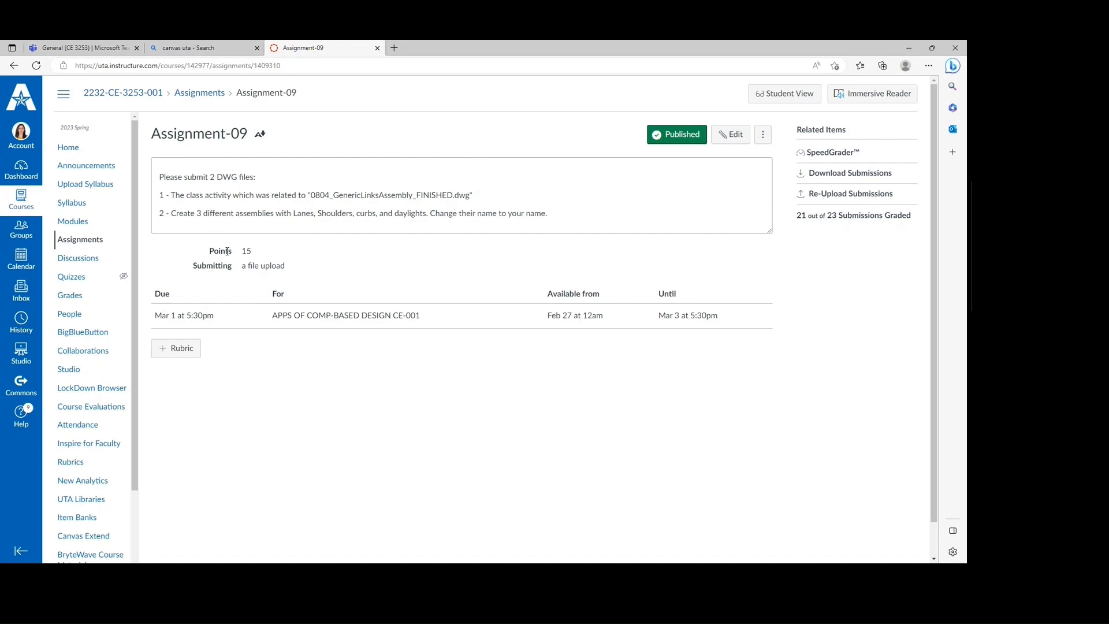
pyautogui.click(87, 243)
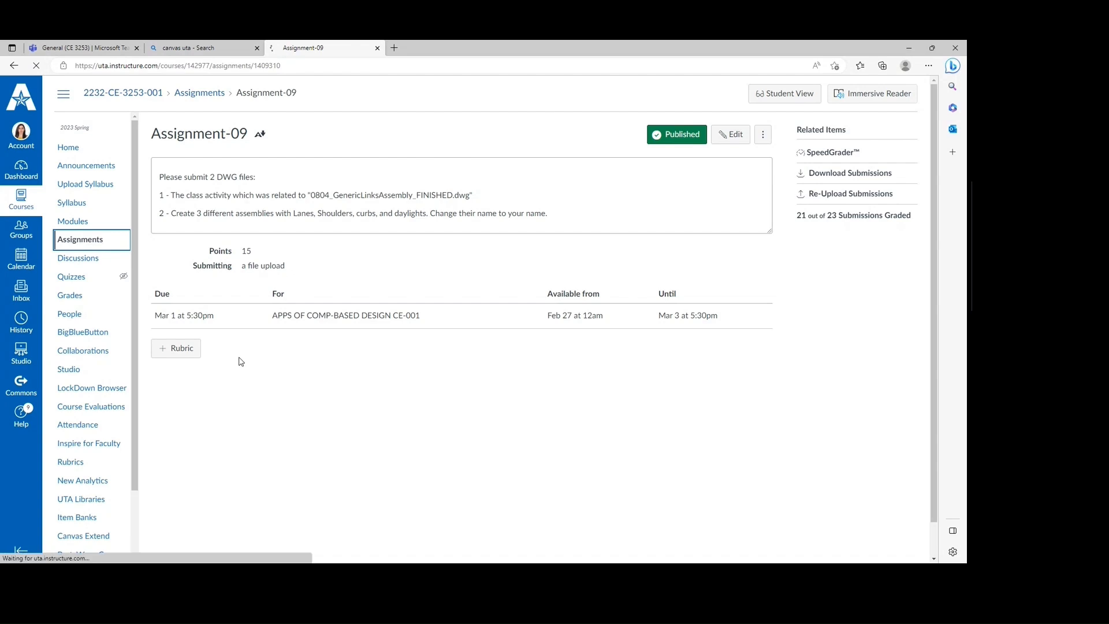
pyautogui.scroll(-2, 234, 394)
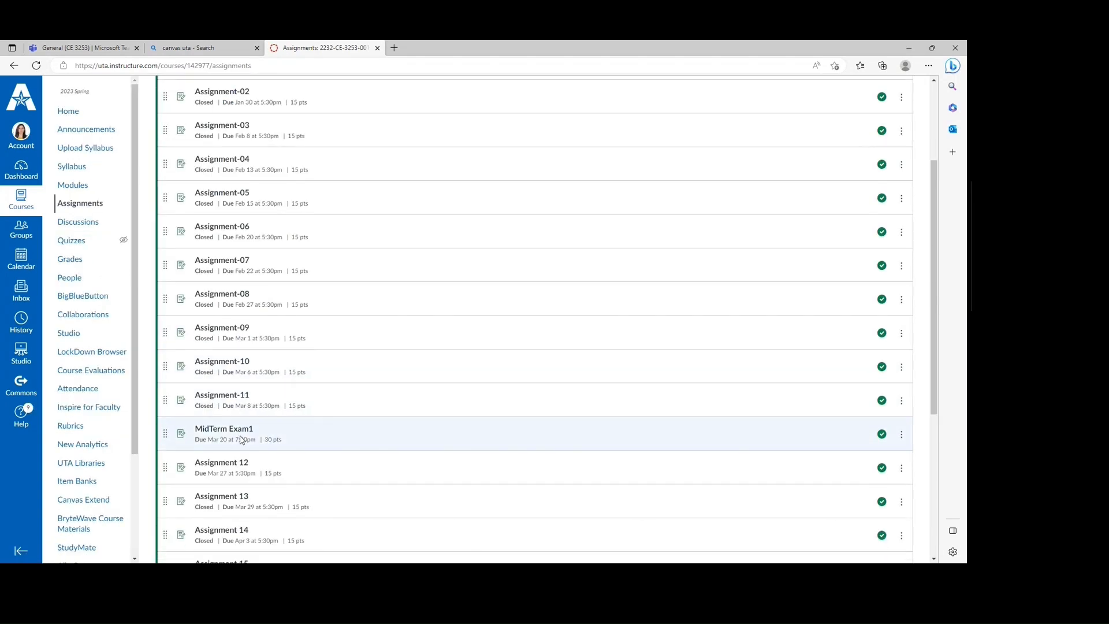
# Open the Assignment 12 page, review its requirements and switch back to Civil 3D.
pyautogui.click(221, 462)
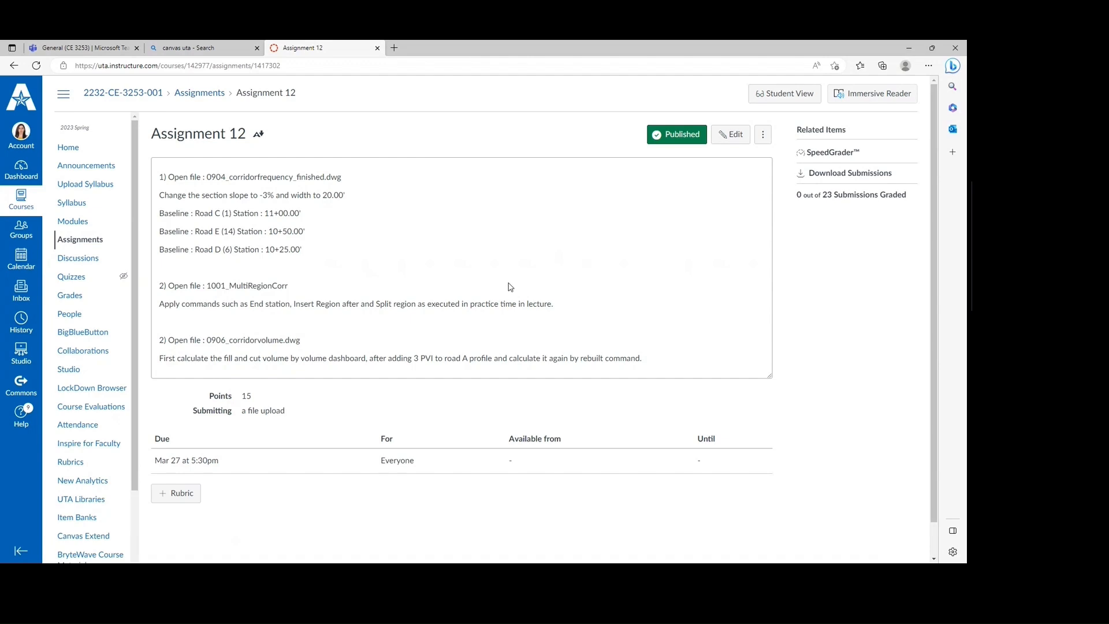
pyautogui.hotkey('alt', 'Tab')
pyautogui.hotkey('alt', 'Tab')
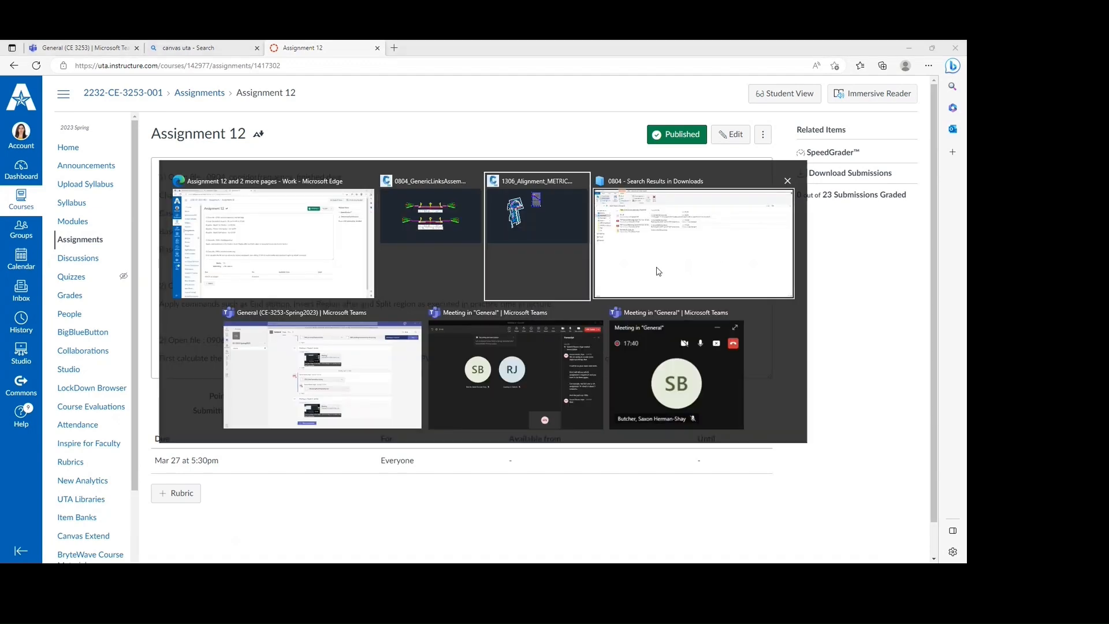
pyautogui.click(442, 234)
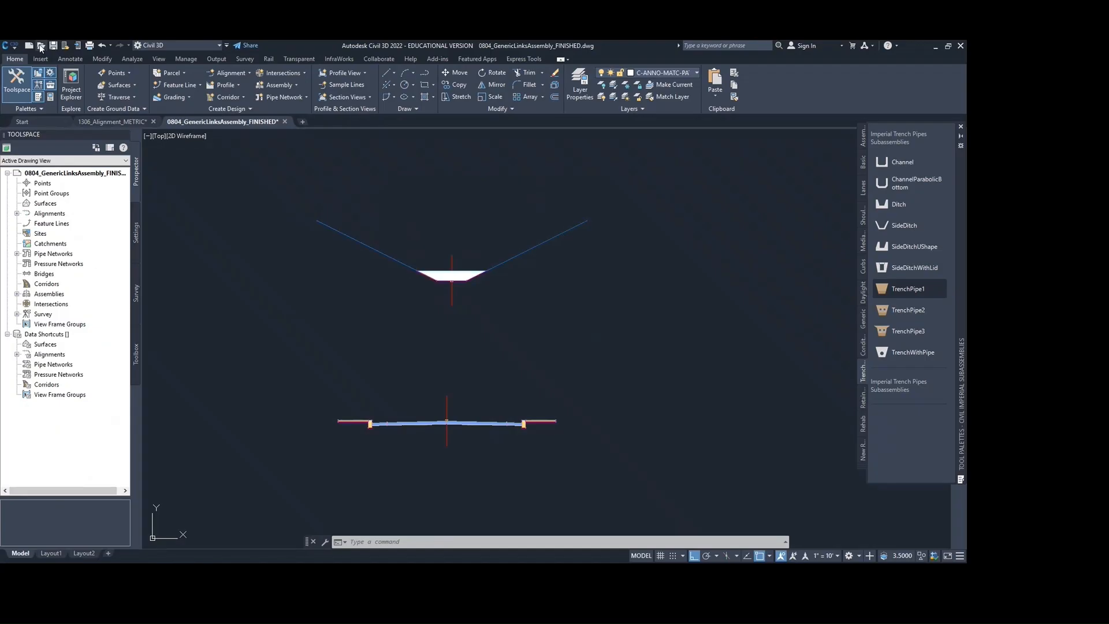
# Open the drawing 0904_CorridorFrequency_FINISHED from Downloads and dismiss the previous-version notice.
pyautogui.hotkey('ctrl', 'o')
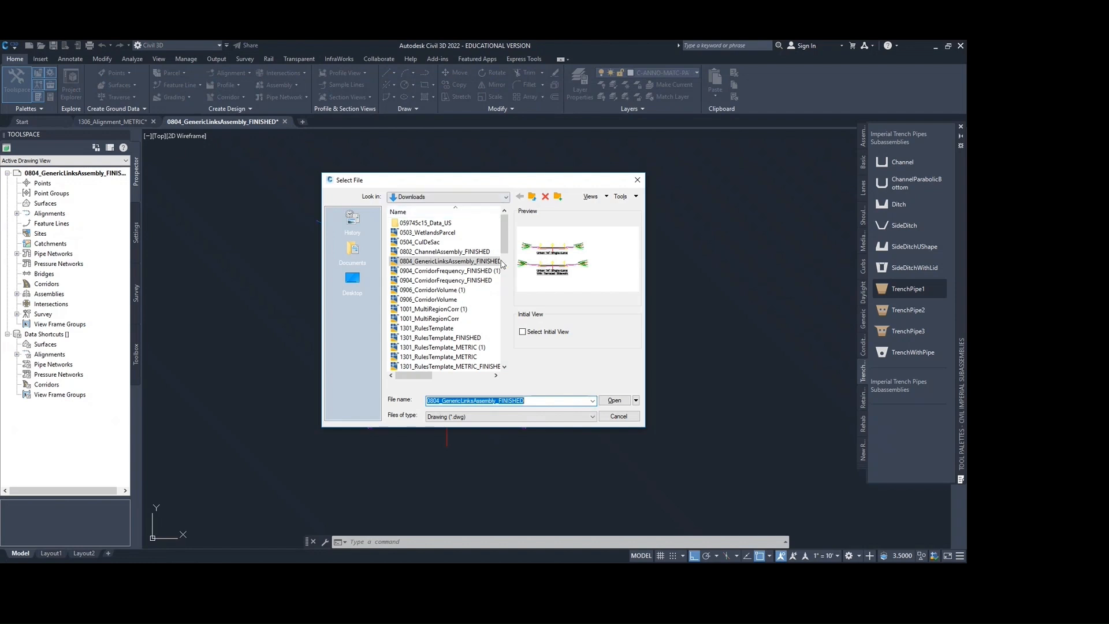
pyautogui.click(424, 282)
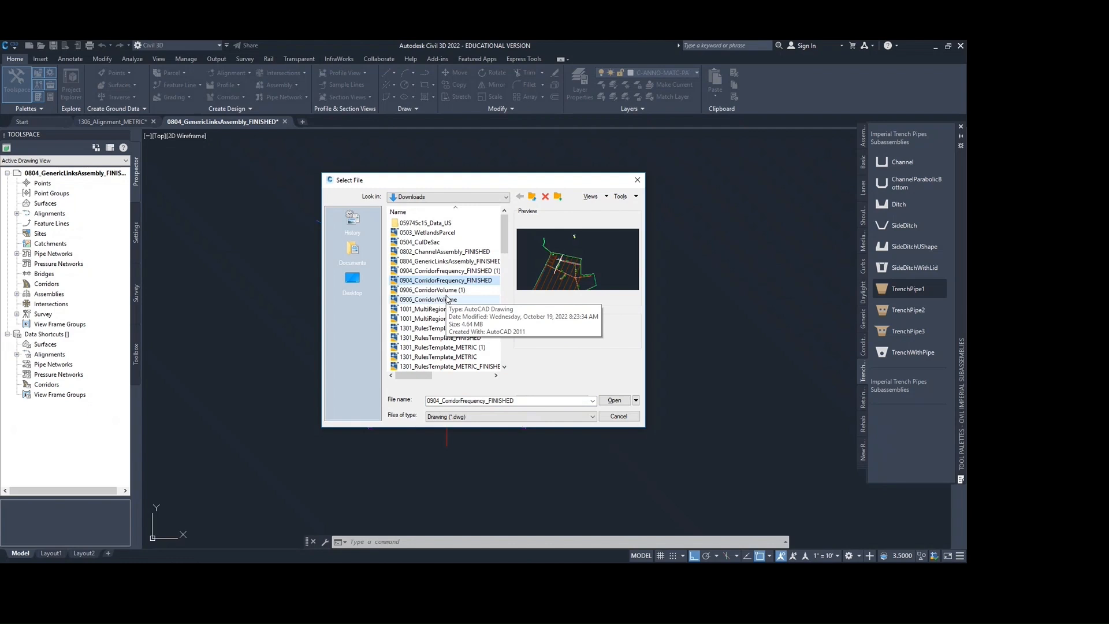
pyautogui.click(614, 400)
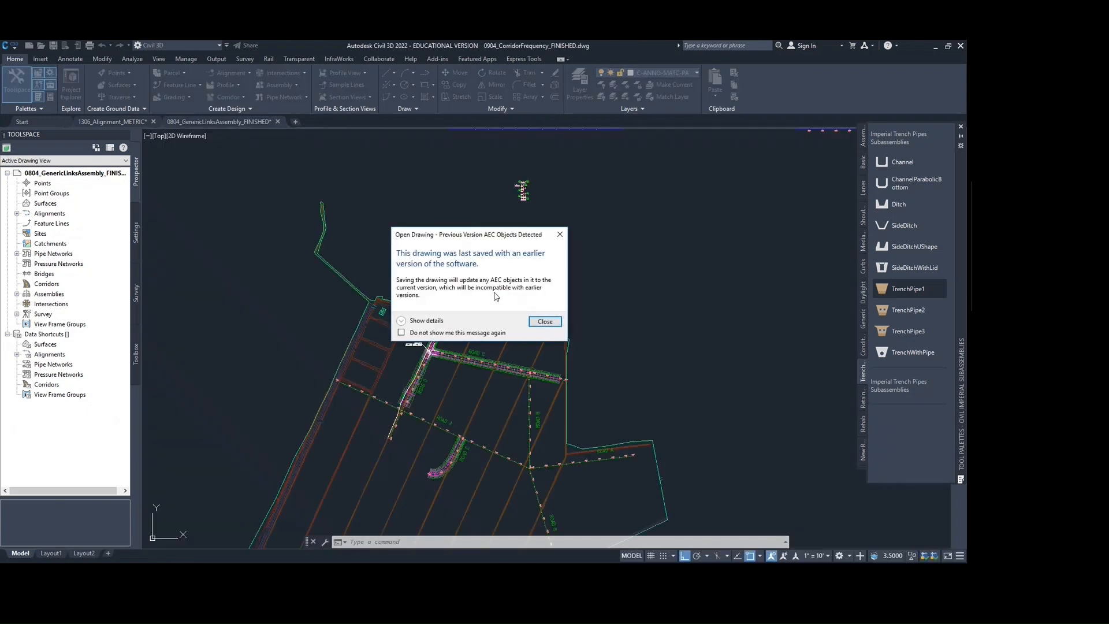
pyautogui.click(545, 322)
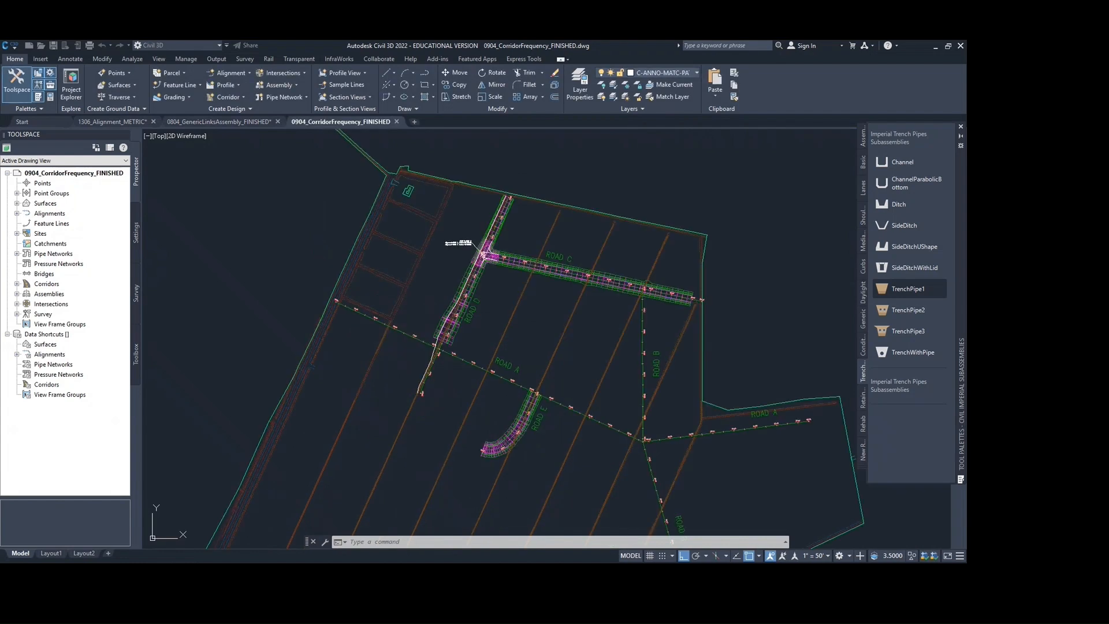
pyautogui.moveTo(560, 262); pyautogui.dragTo(413, 195, button='middle')
# Switch to the Edge browser, reread the Assignment 12 baseline and station requirements, and return to Civil 3D.
pyautogui.hotkey('alt', 'Tab')
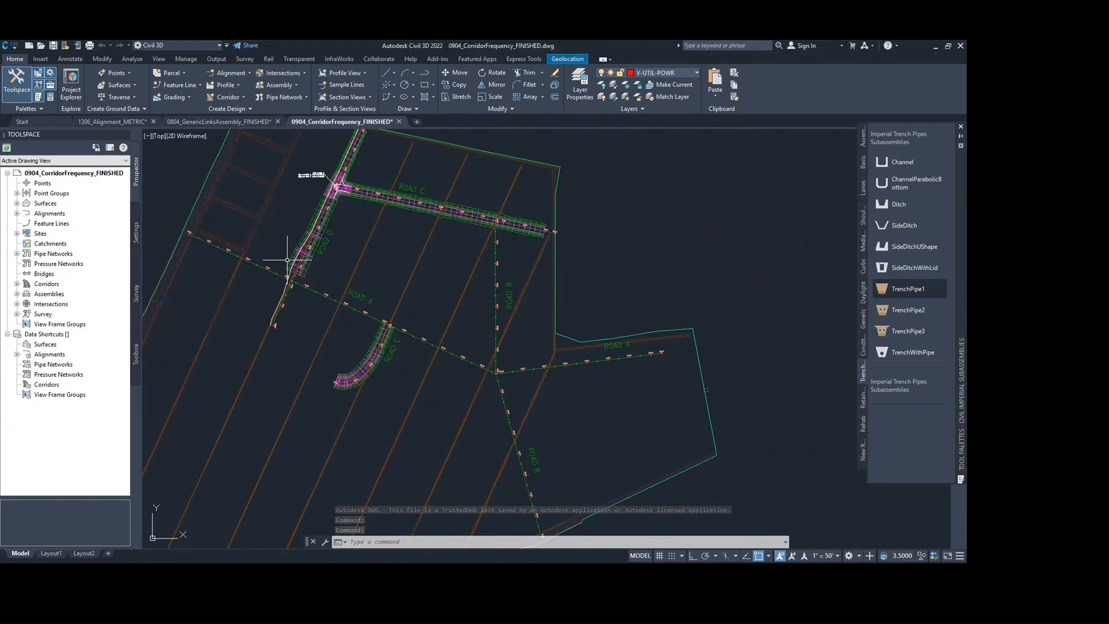
pyautogui.hotkey('alt', 'Tab')
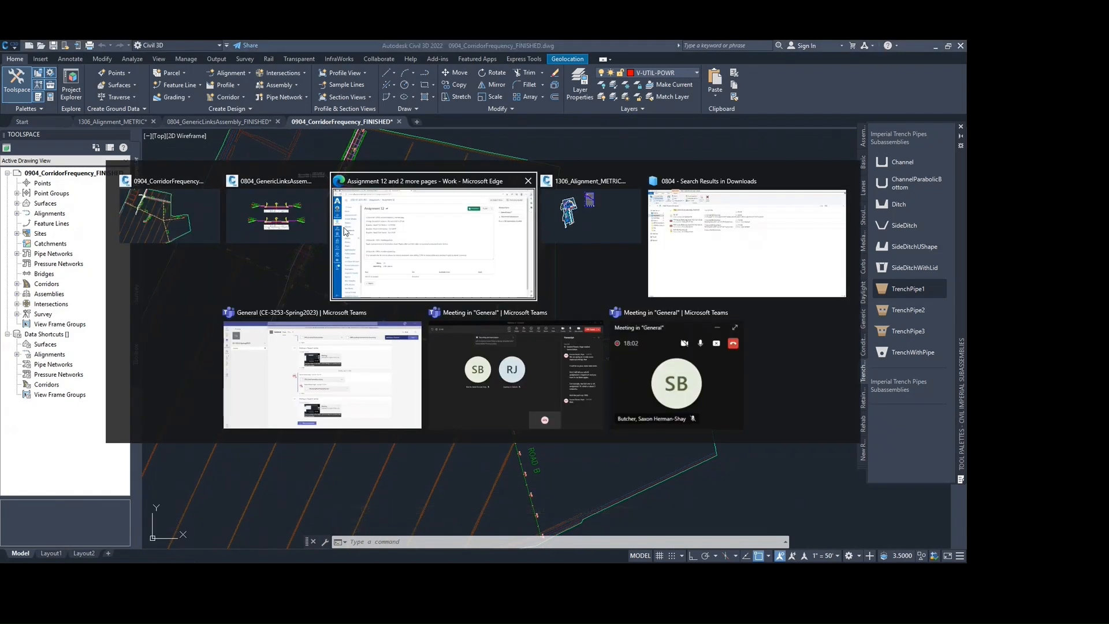
pyautogui.click(335, 245)
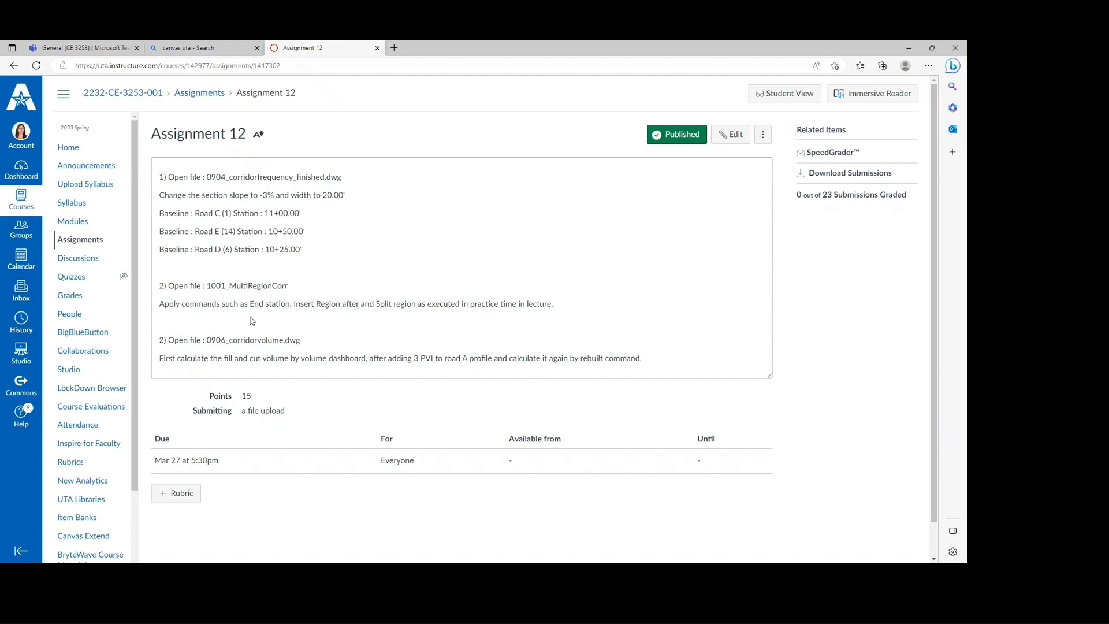
pyautogui.hotkey('alt', 'Tab')
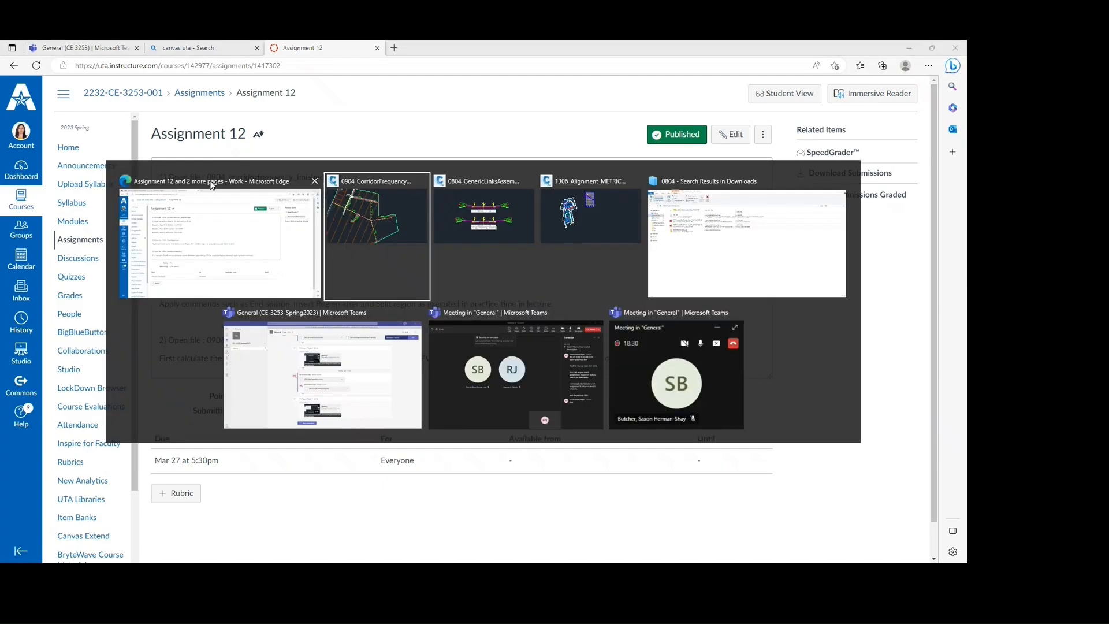
# Select the North River Crossing corridor near the start of Road D, clearing any station labels picked by mistake.
pyautogui.scroll(-2, 428, 240)
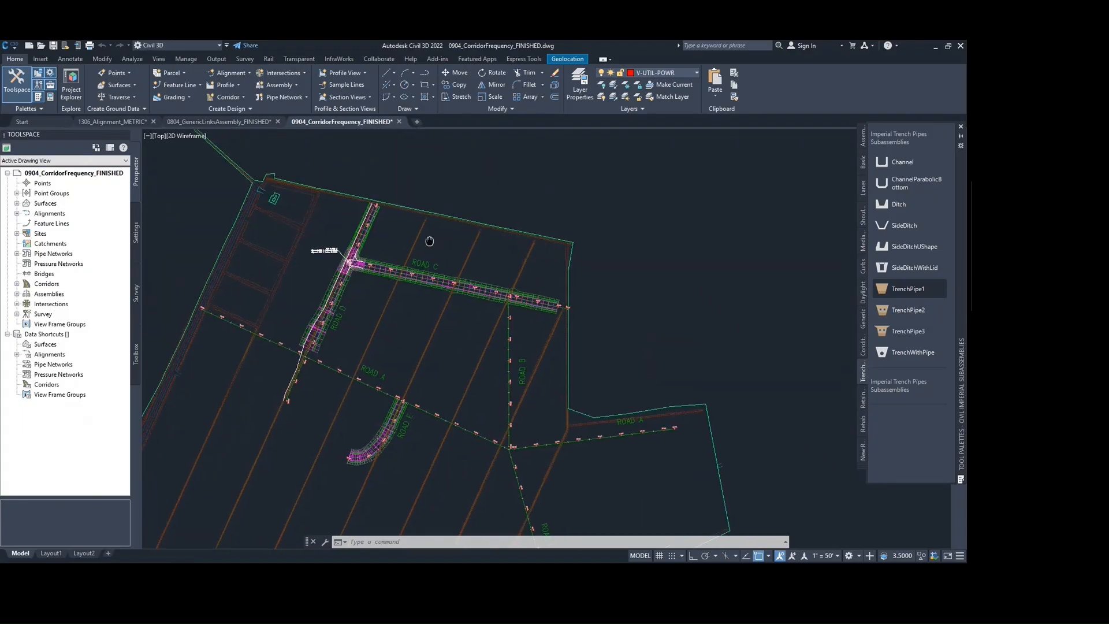
pyautogui.scroll(1, 413, 254)
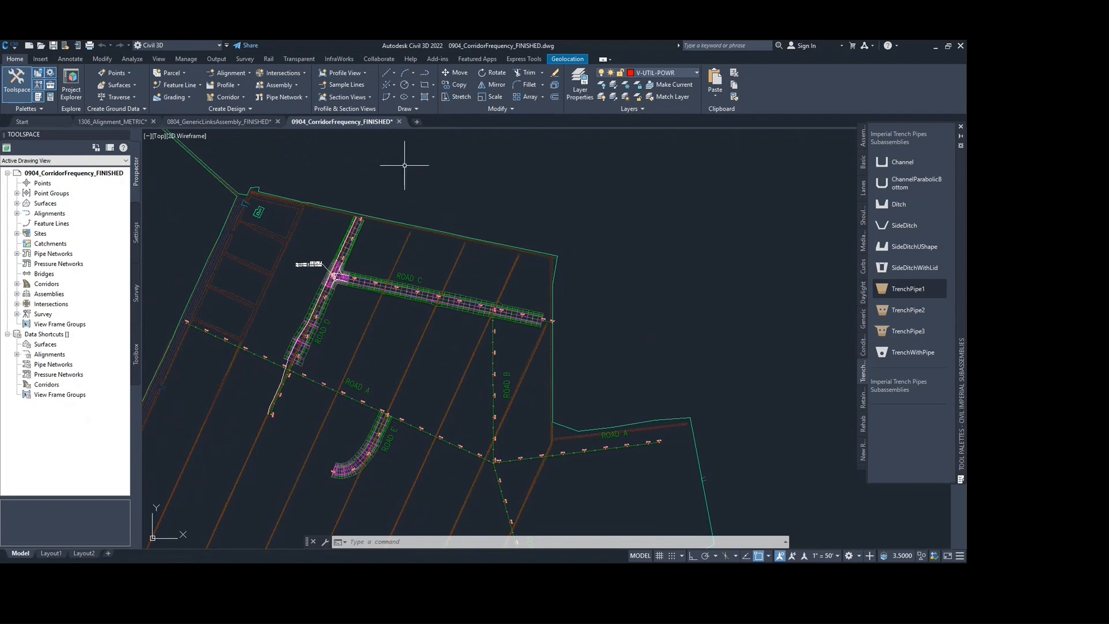
pyautogui.moveTo(413, 164); pyautogui.dragTo(437, 182, button='middle')
pyautogui.scroll(3, 380, 253)
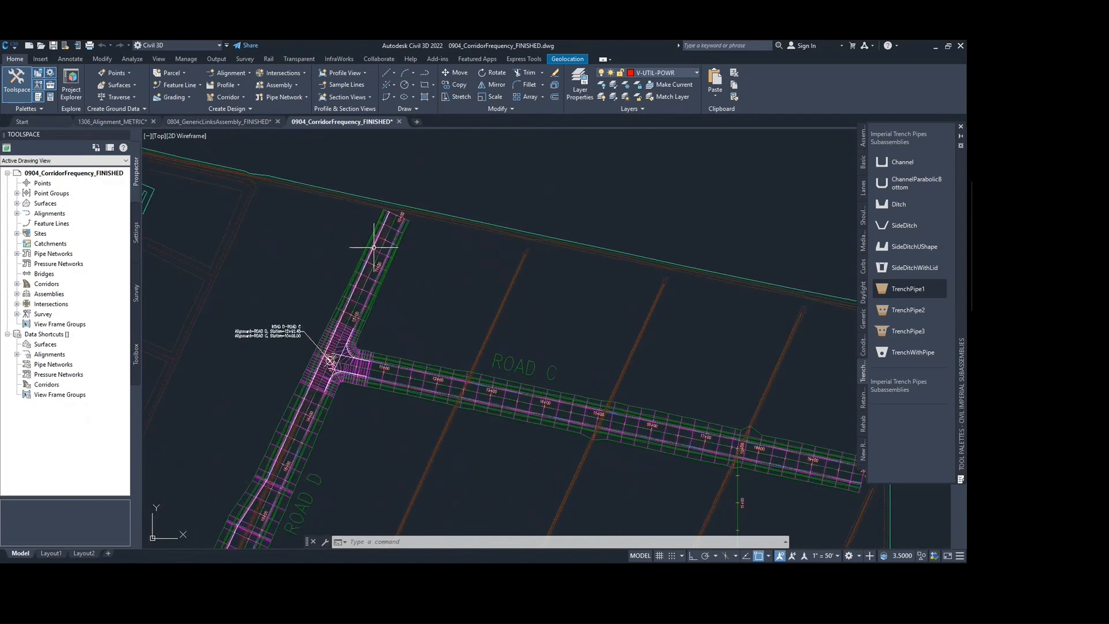
pyautogui.click(385, 239)
pyautogui.press('Escape')
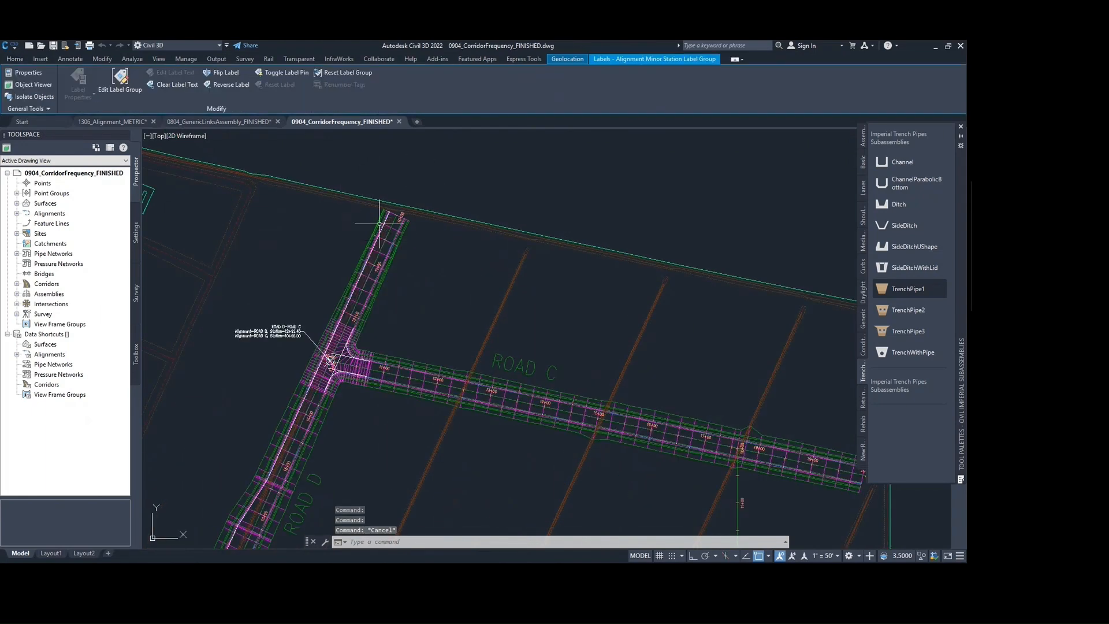
pyautogui.click(384, 239)
pyautogui.scroll(3, 385, 239)
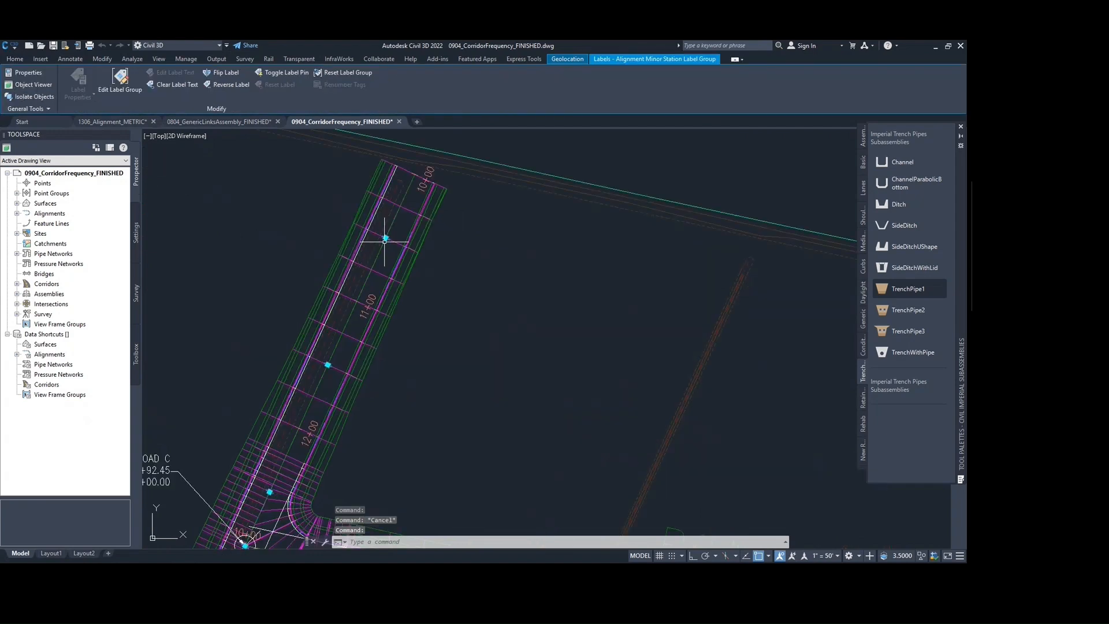
pyautogui.press('Escape')
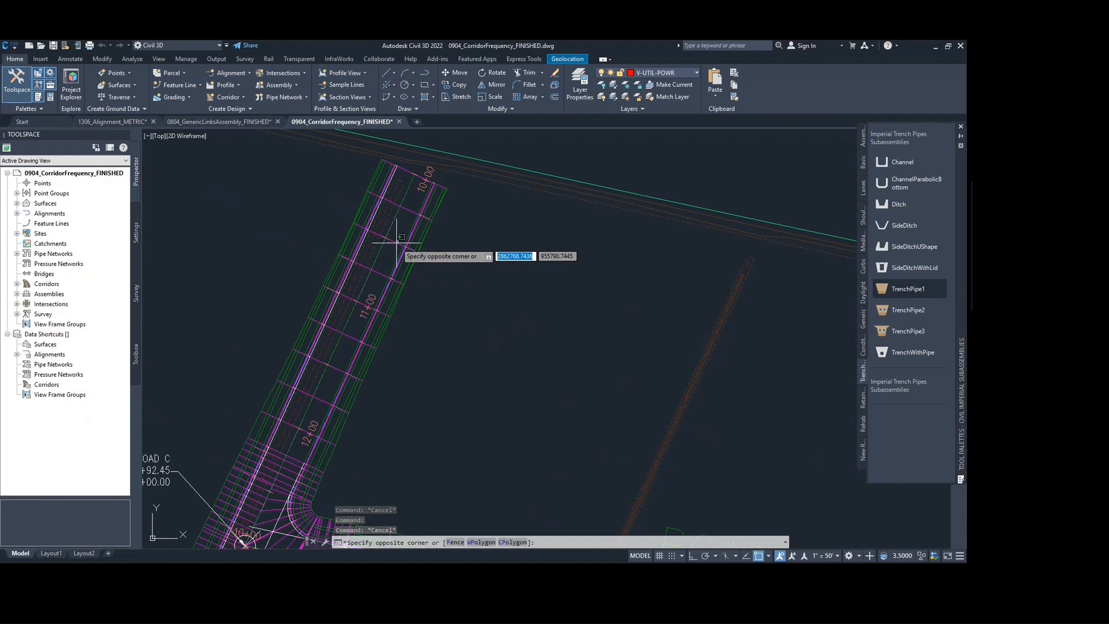
pyautogui.click(395, 245)
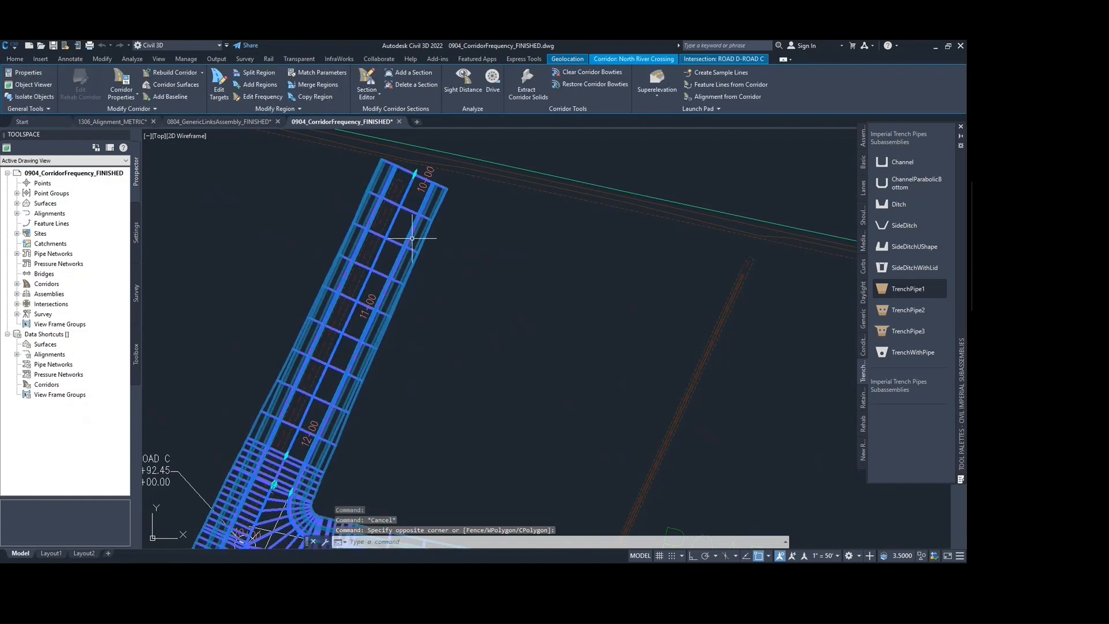
# Configure the corridor Section Editor viewports with the Three: Above layout, showing Plan, Section and Assembly in viewports 1 to 3.
pyautogui.click(377, 94)
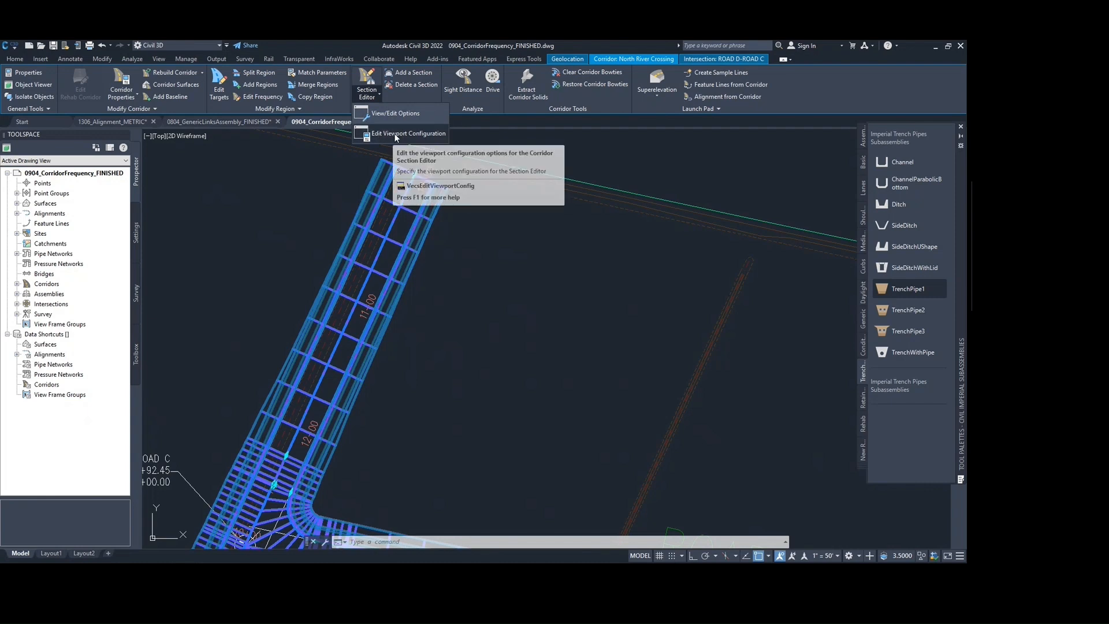
pyautogui.click(421, 133)
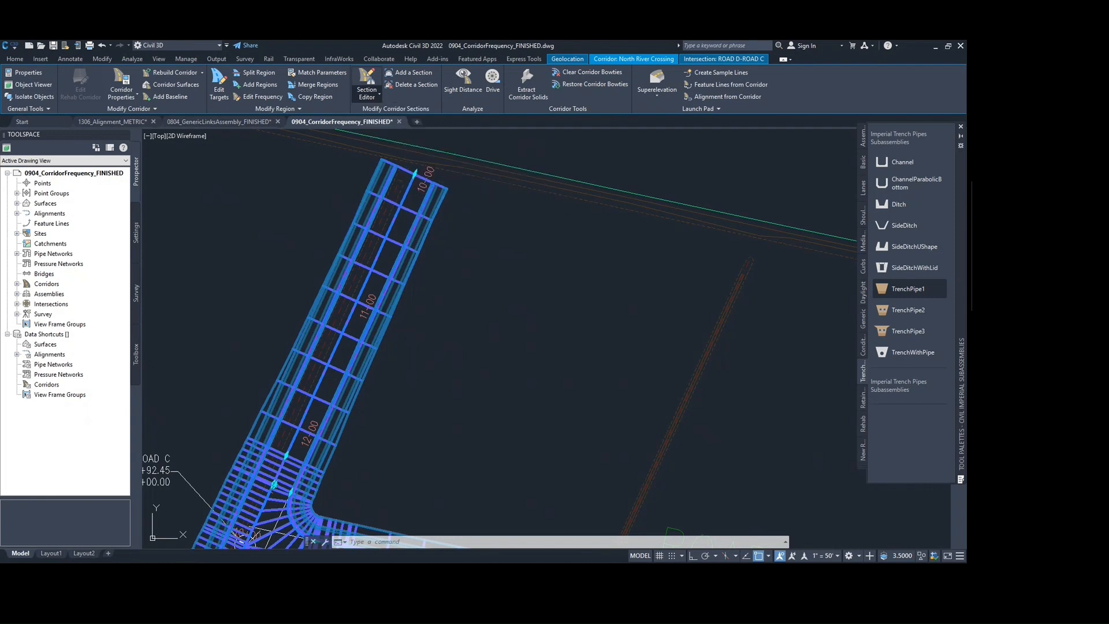
pyautogui.moveTo(528, 144); pyautogui.dragTo(550, 141)
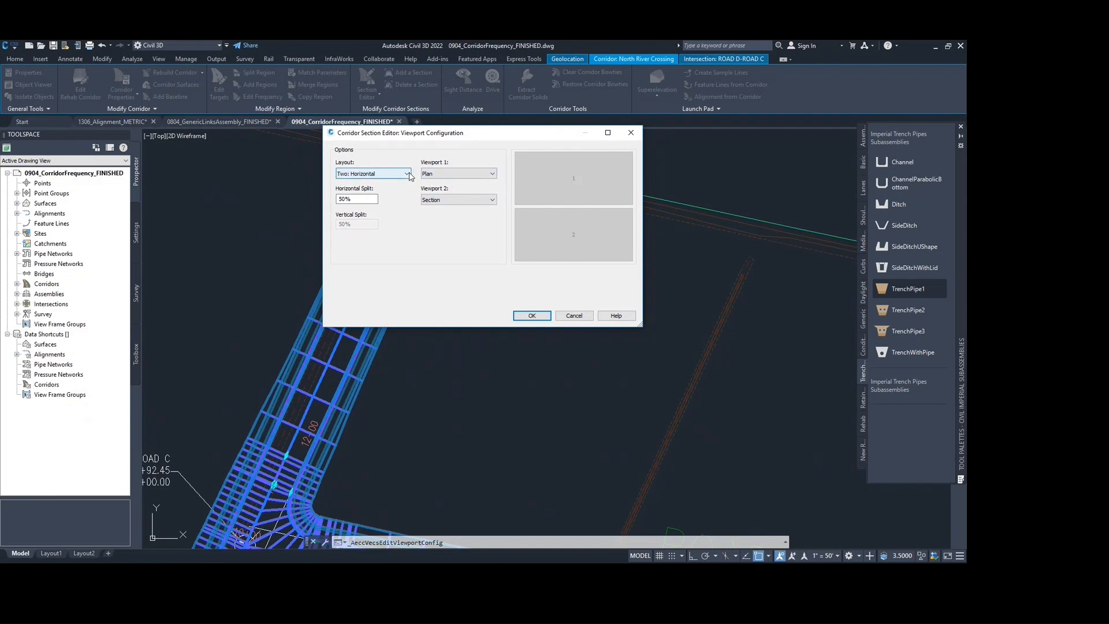
pyautogui.click(408, 173)
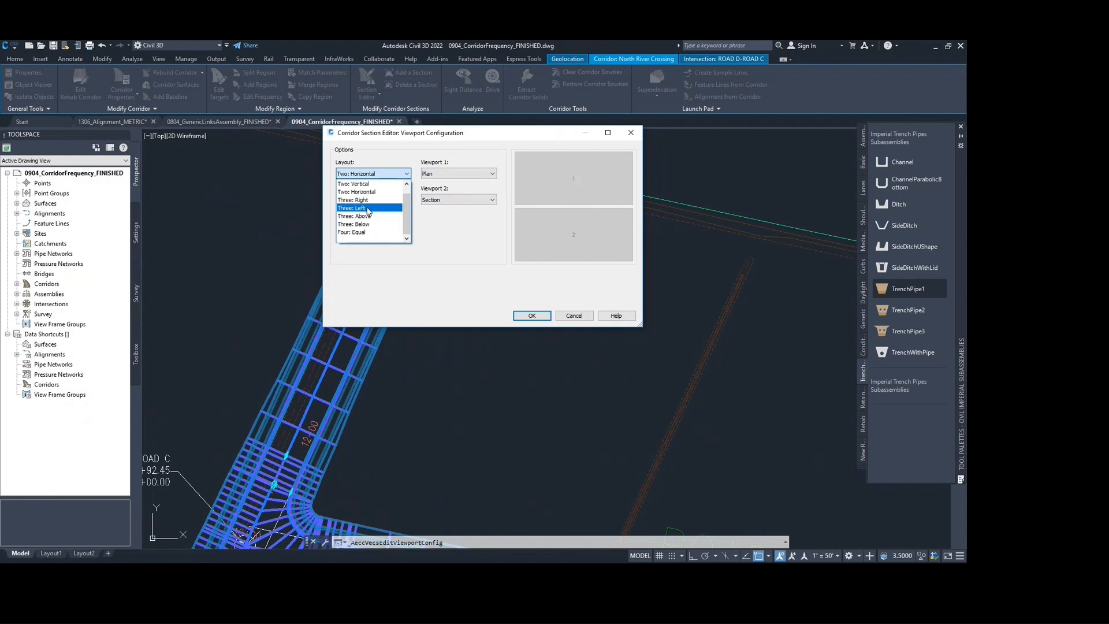
pyautogui.click(386, 199)
pyautogui.click(403, 174)
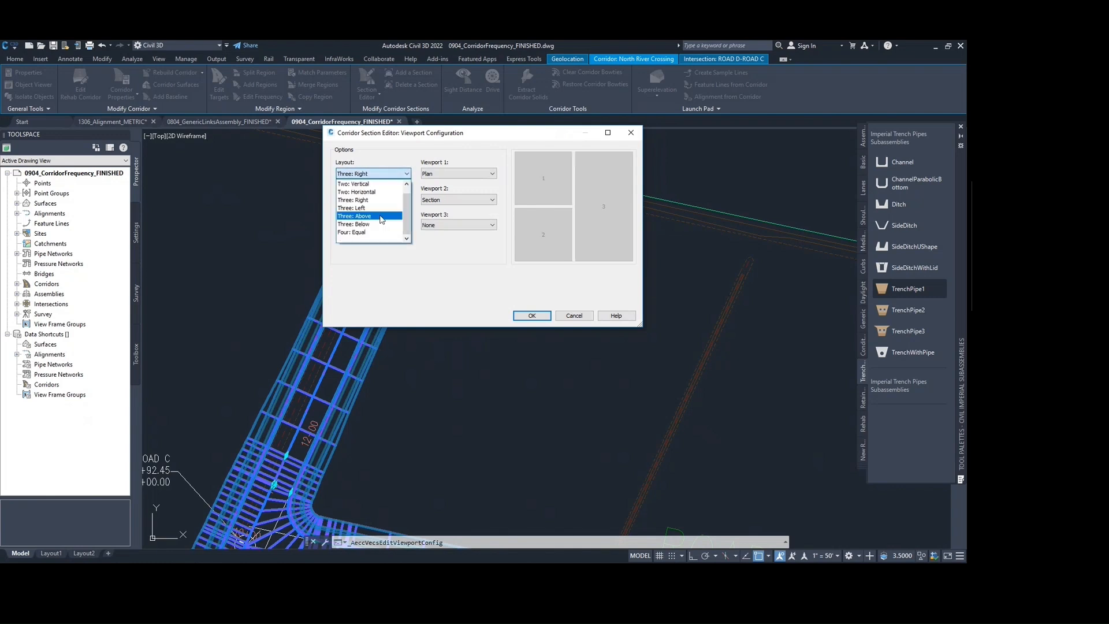
pyautogui.click(381, 216)
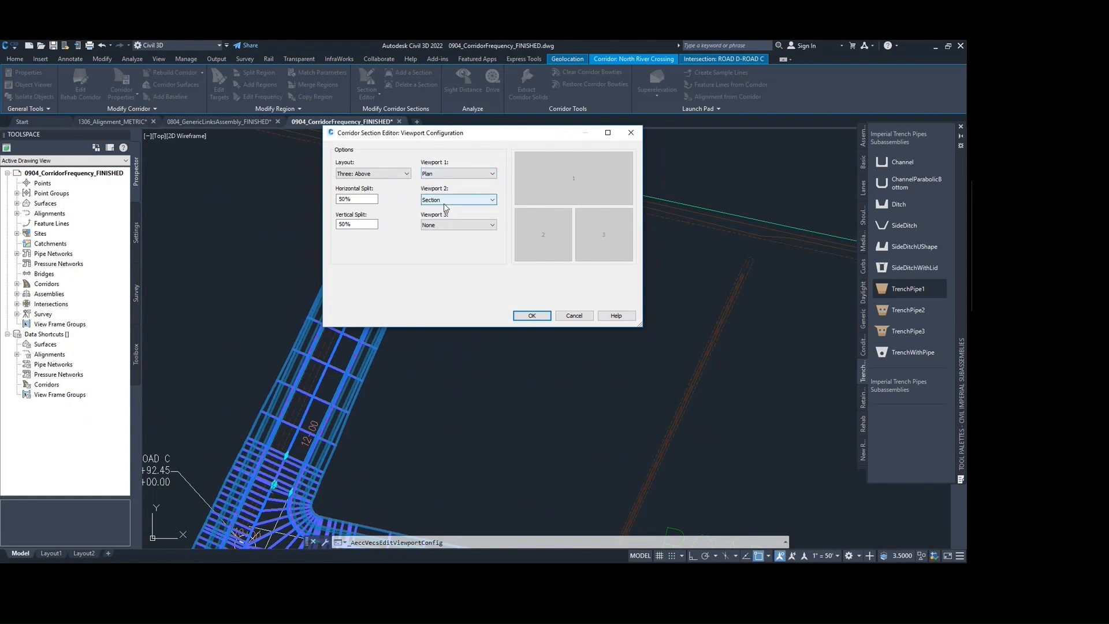
pyautogui.click(464, 225)
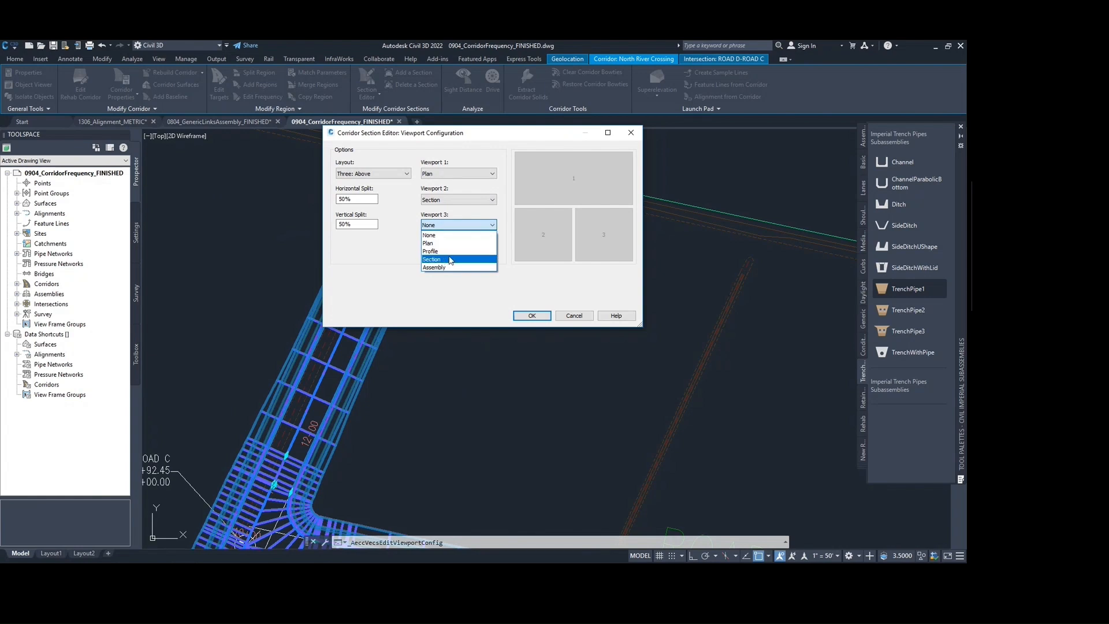
pyautogui.click(439, 252)
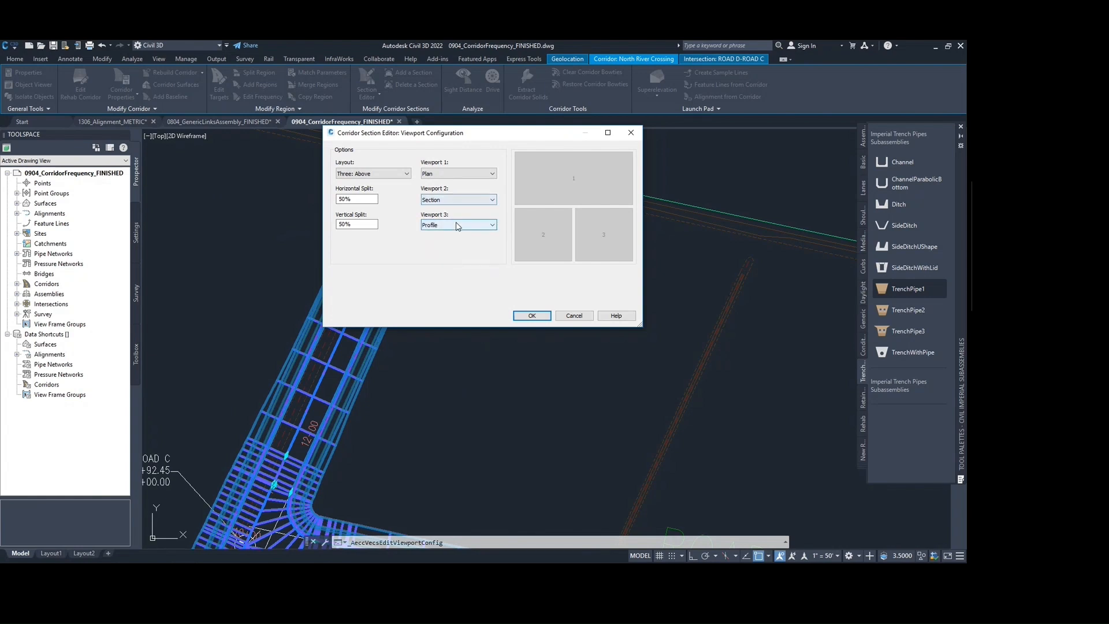
pyautogui.click(458, 226)
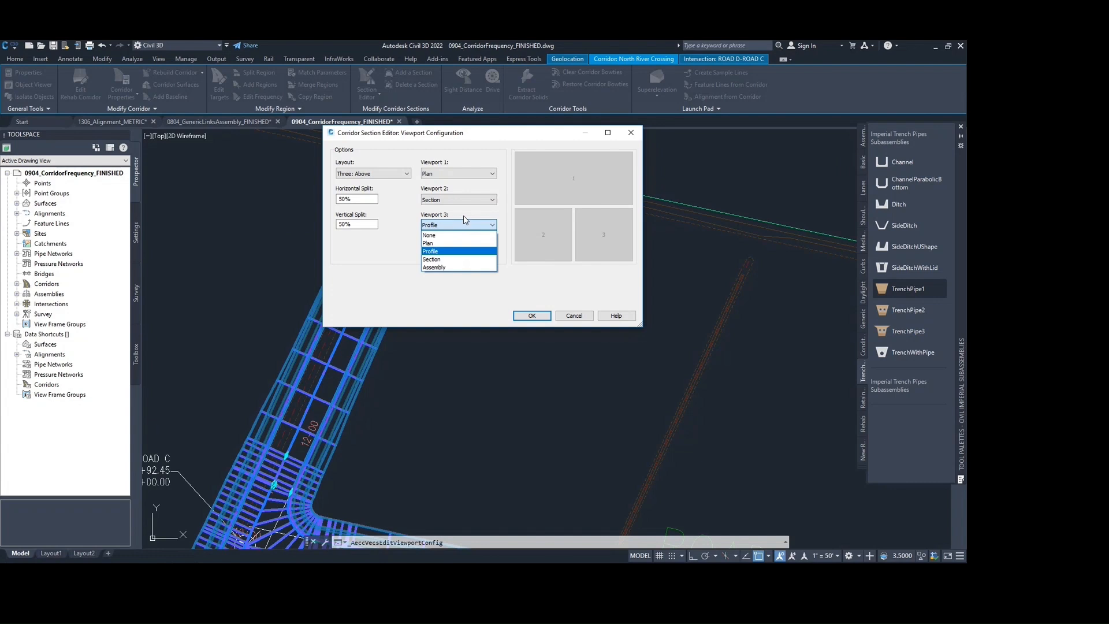
pyautogui.click(457, 268)
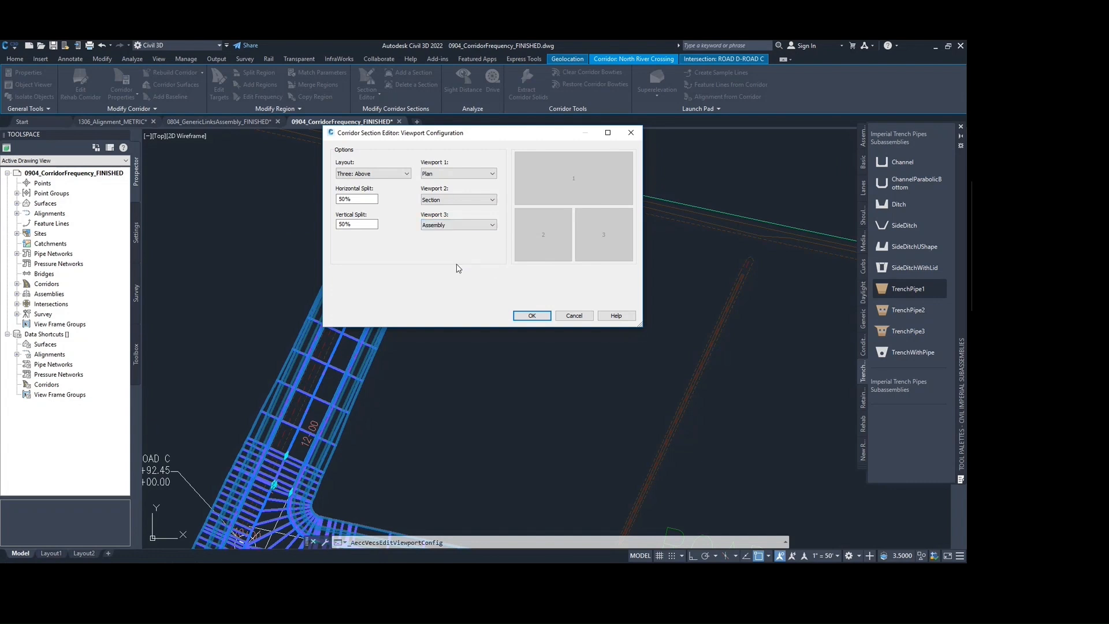
pyautogui.click(532, 316)
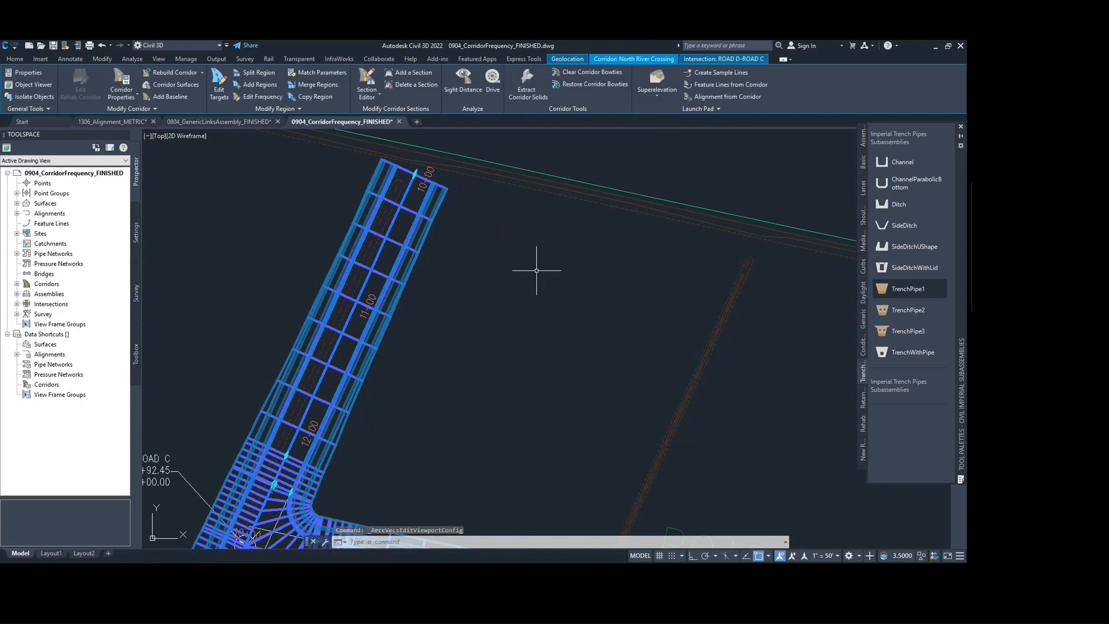
# Open the corridor in the Section Editor and locate the current section line on Road D in the plan viewport.
pyautogui.click(371, 79)
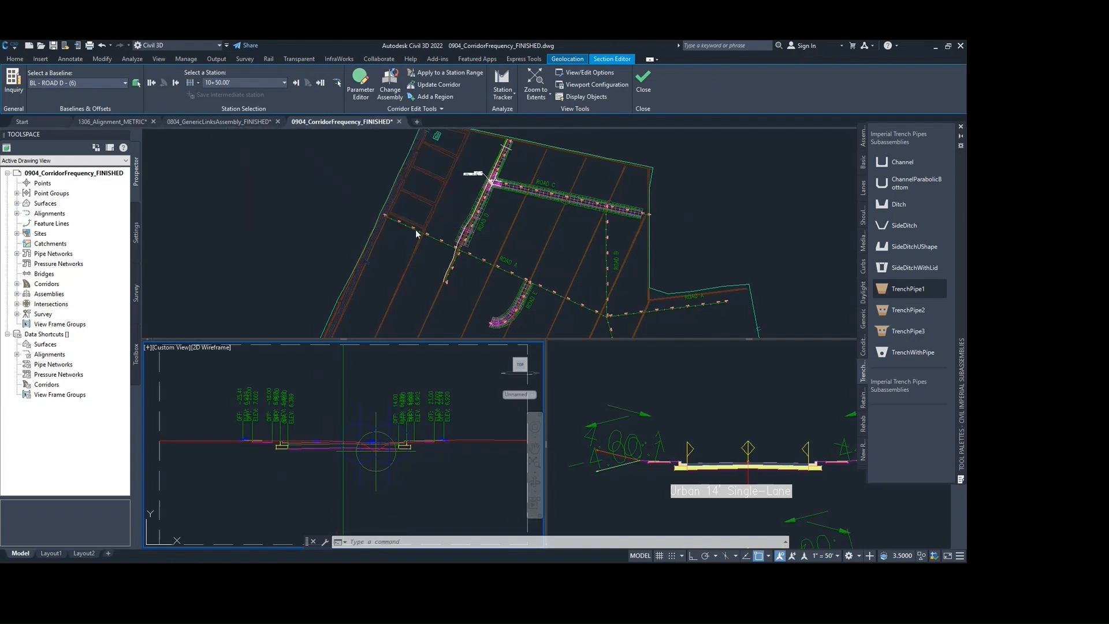
pyautogui.click(360, 202)
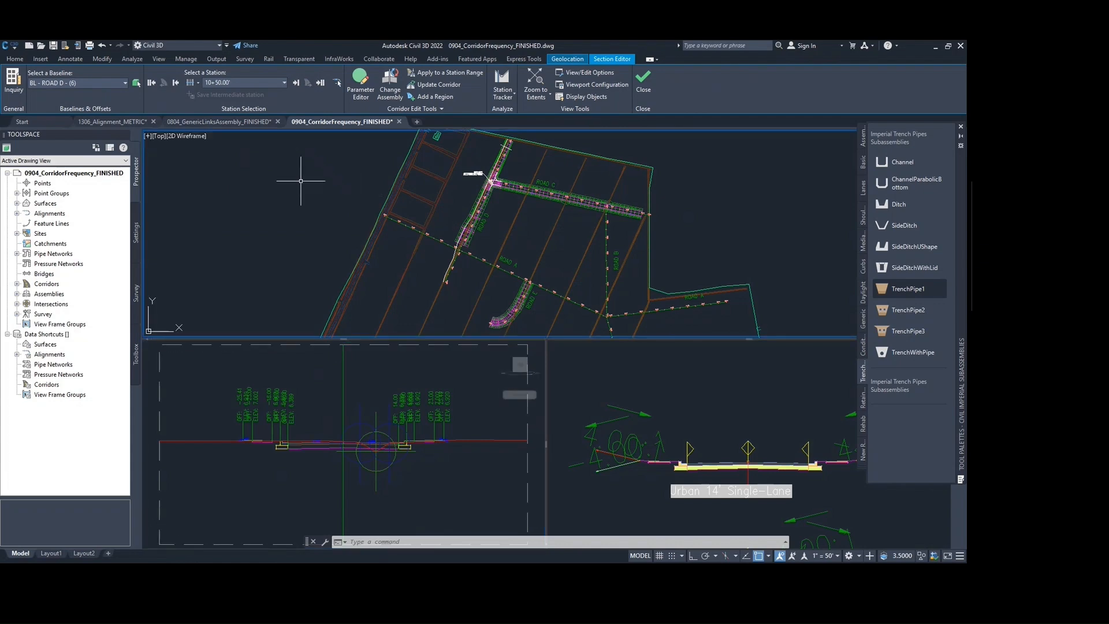
pyautogui.scroll(3, 404, 196)
pyautogui.scroll(5, 416, 199)
pyautogui.moveTo(383, 184); pyautogui.dragTo(401, 278, button='middle')
pyautogui.scroll(-4, 409, 208)
pyautogui.scroll(6, 414, 179)
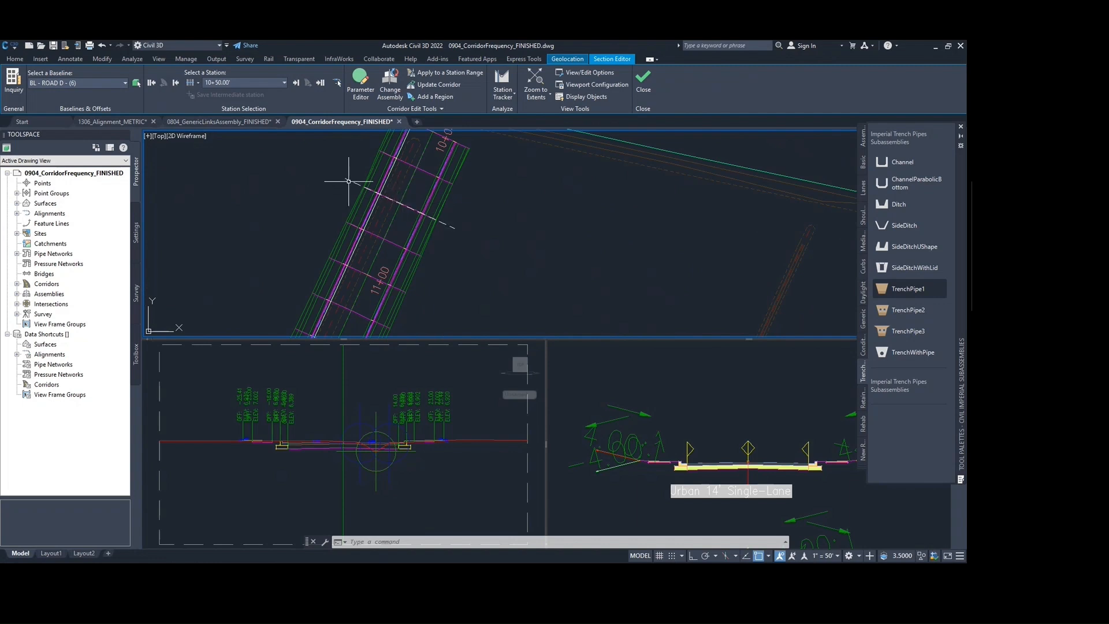
pyautogui.scroll(-2, 350, 179)
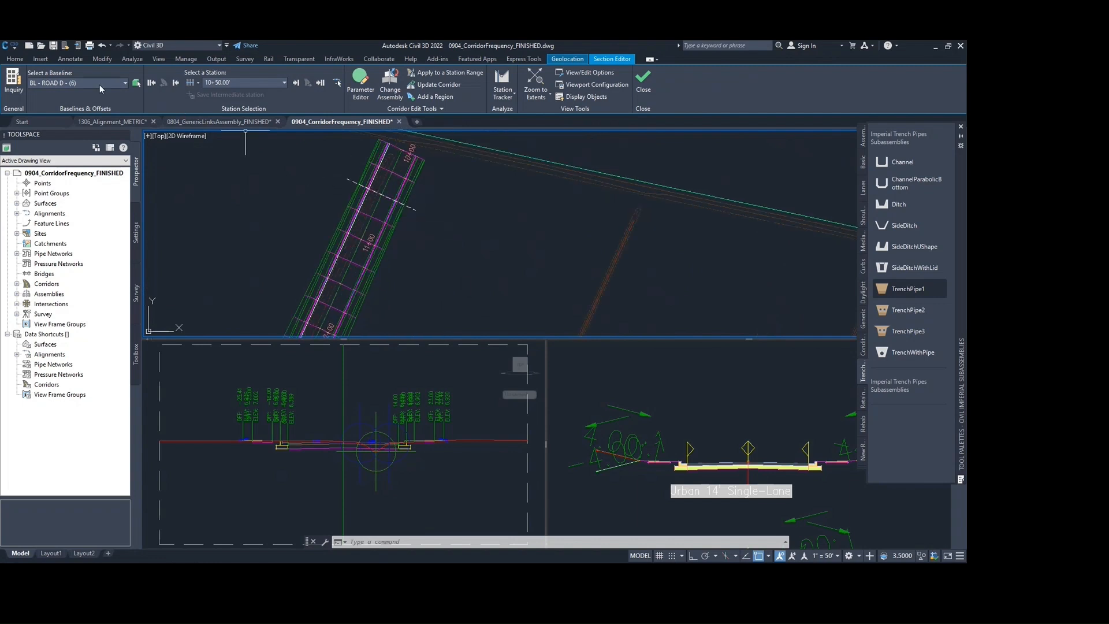
# Set the Section Editor's baseline to BL - ROAD C - (4).
pyautogui.scroll(-5, 297, 205)
pyautogui.moveTo(318, 264); pyautogui.dragTo(502, 43, button='middle')
pyautogui.scroll(1, 385, 190)
pyautogui.moveTo(456, 183); pyautogui.dragTo(348, 279, button='middle')
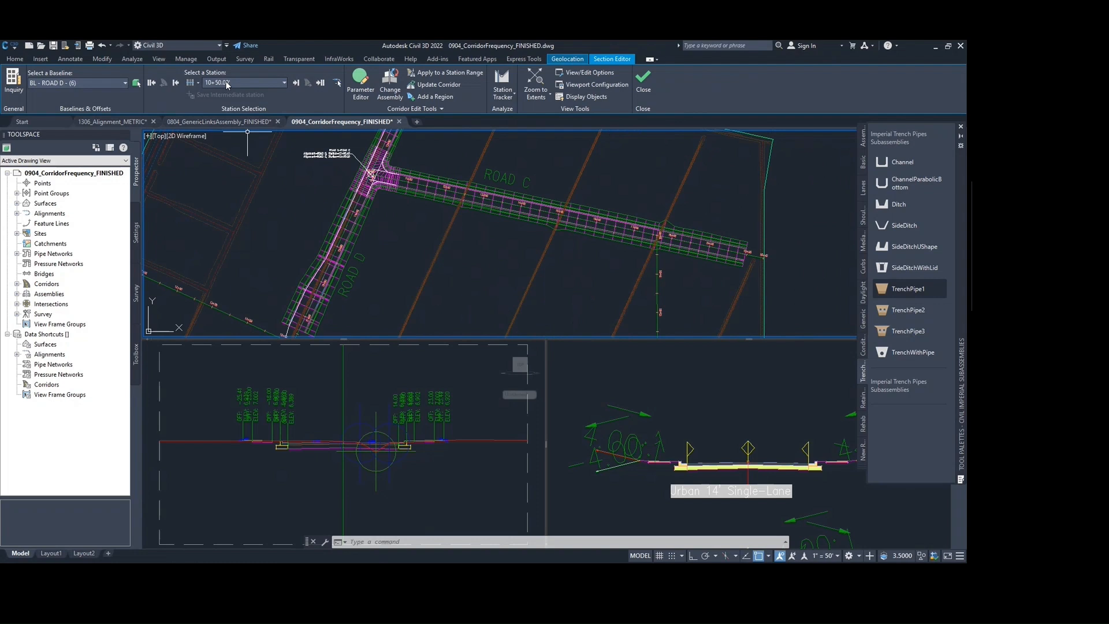
pyautogui.moveTo(408, 201); pyautogui.dragTo(392, 271, button='middle')
pyautogui.click(113, 82)
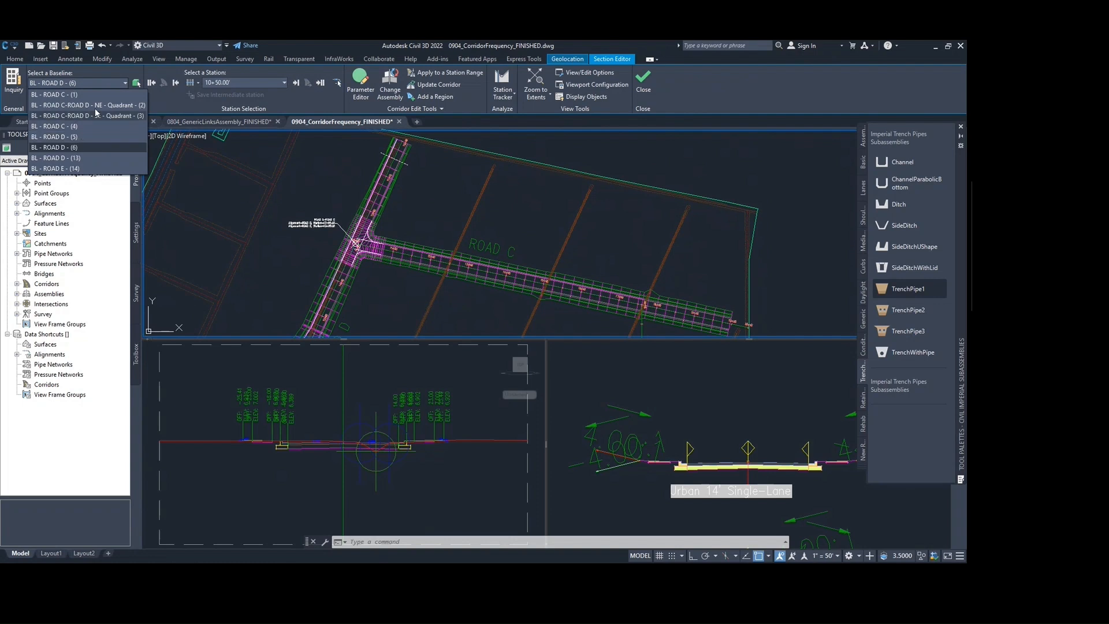
pyautogui.click(82, 125)
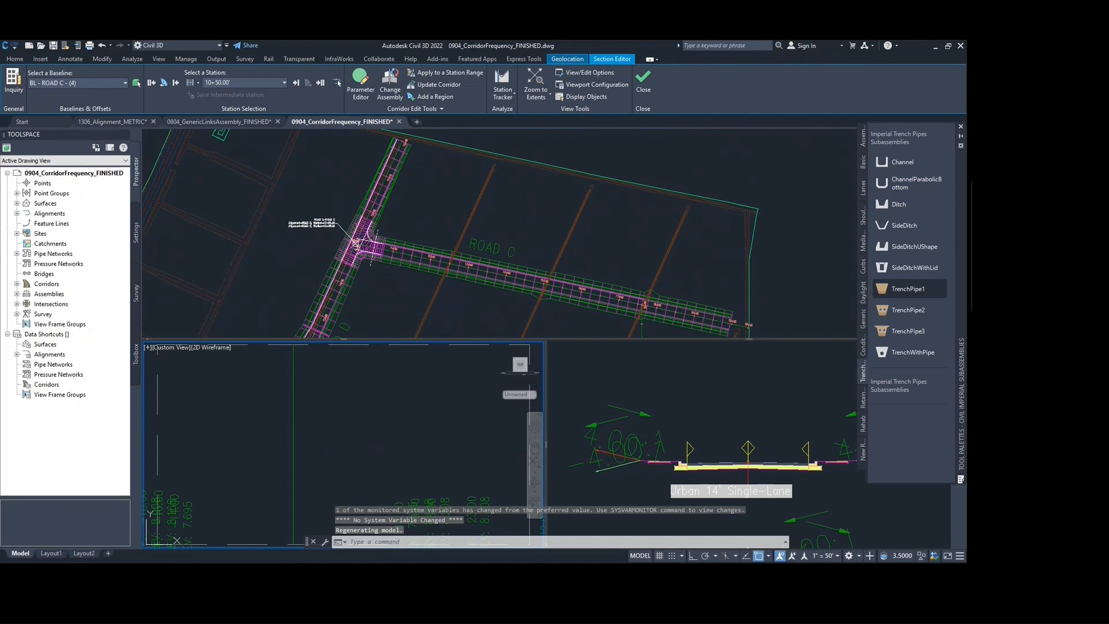
# Examine the current section line's location on Road C in plan and open the list of available stations.
pyautogui.click(379, 236)
pyautogui.scroll(6, 381, 231)
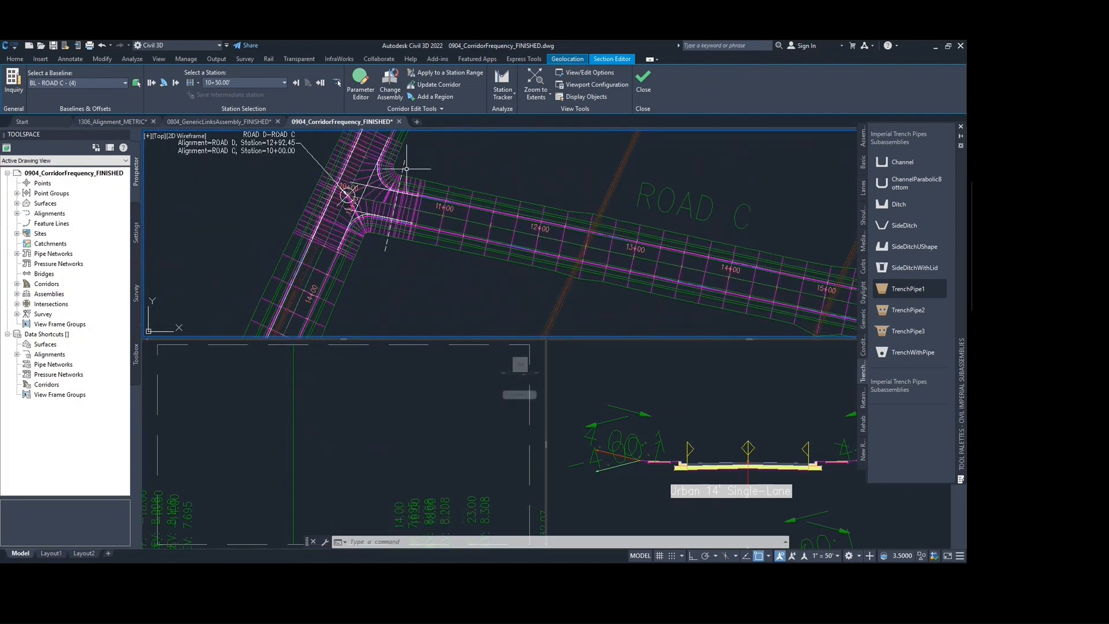
pyautogui.moveTo(394, 186); pyautogui.dragTo(370, 188, button='middle')
pyautogui.scroll(-4, 381, 201)
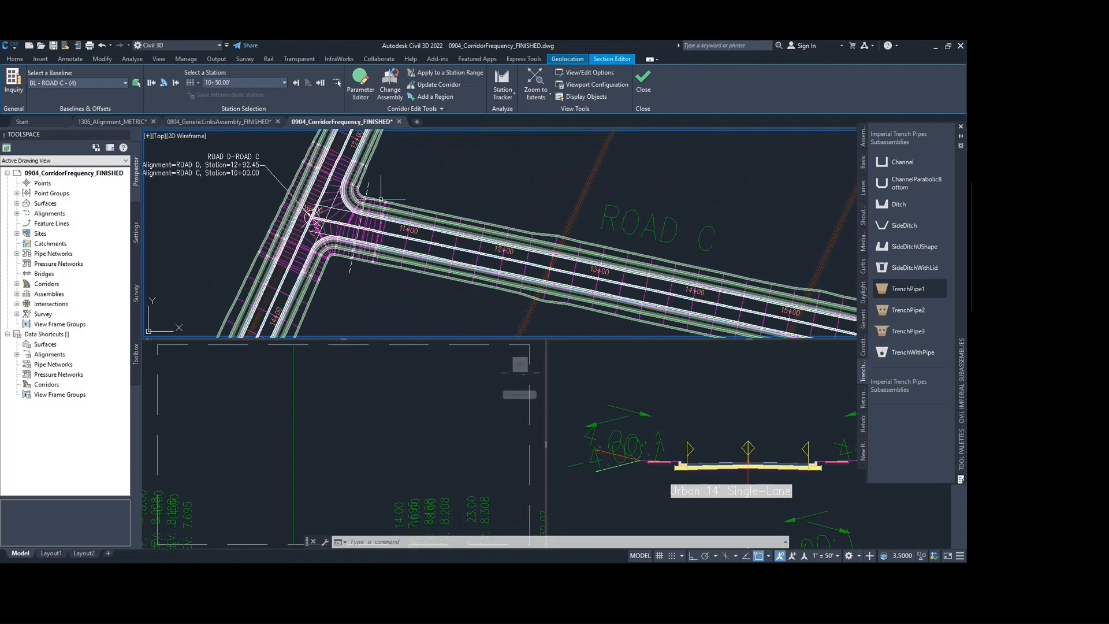
pyautogui.click(251, 81)
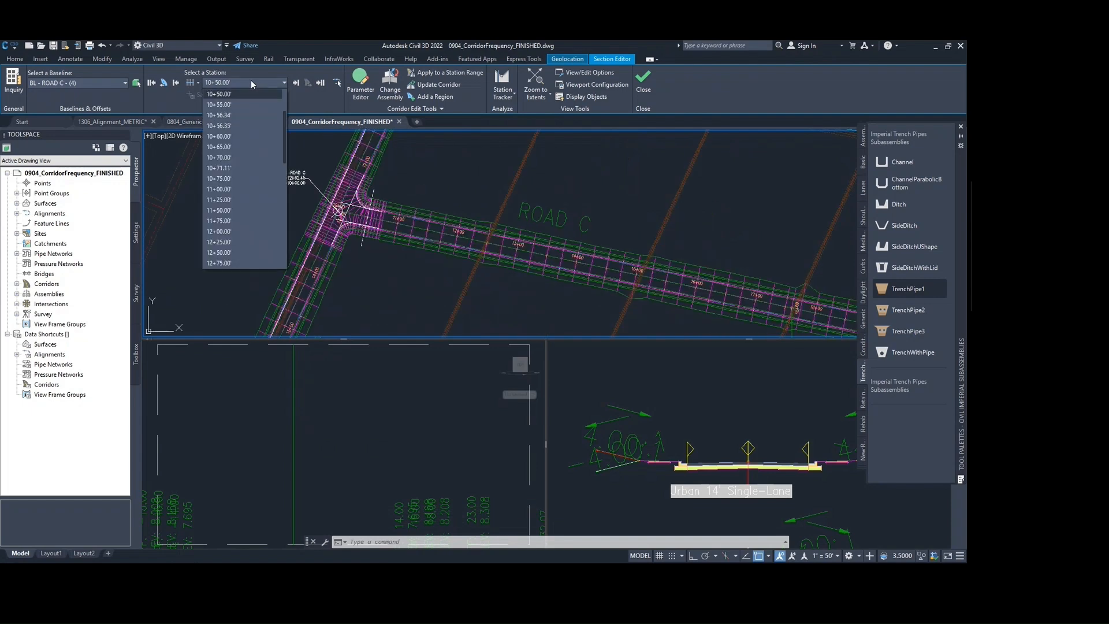
# Display the Road C cross section at station 11+00.00' and advance it to station 12+00.00'.
pyautogui.click(229, 188)
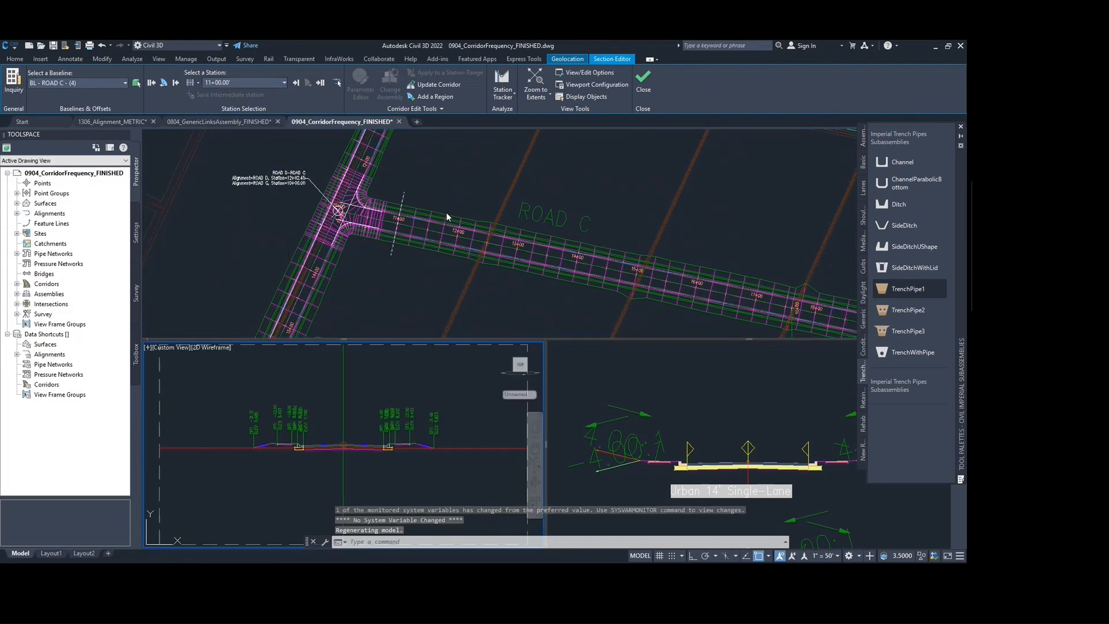
pyautogui.click(295, 83)
pyautogui.click(296, 83)
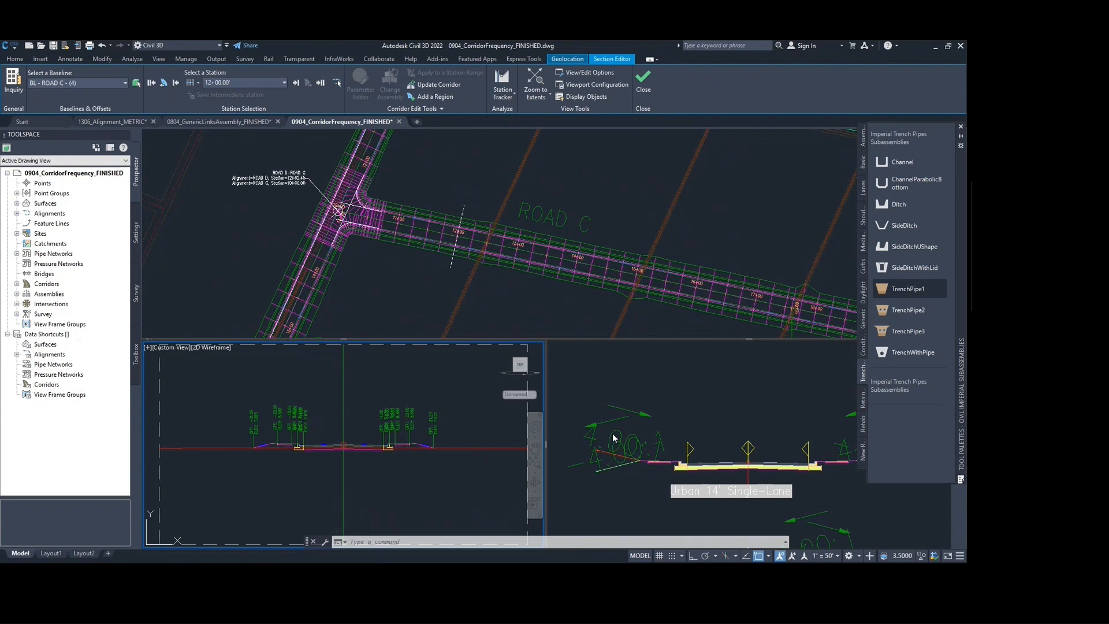
# Examine the Urban 14' Single-Lane assembly, the cross section and the plan section line for Road C station 12+00.00'.
pyautogui.moveTo(624, 401)
pyautogui.mouseDown(button='middle')
pyautogui.moveTo(596, 379)
pyautogui.moveTo(627, 395)
pyautogui.mouseUp(button='middle')
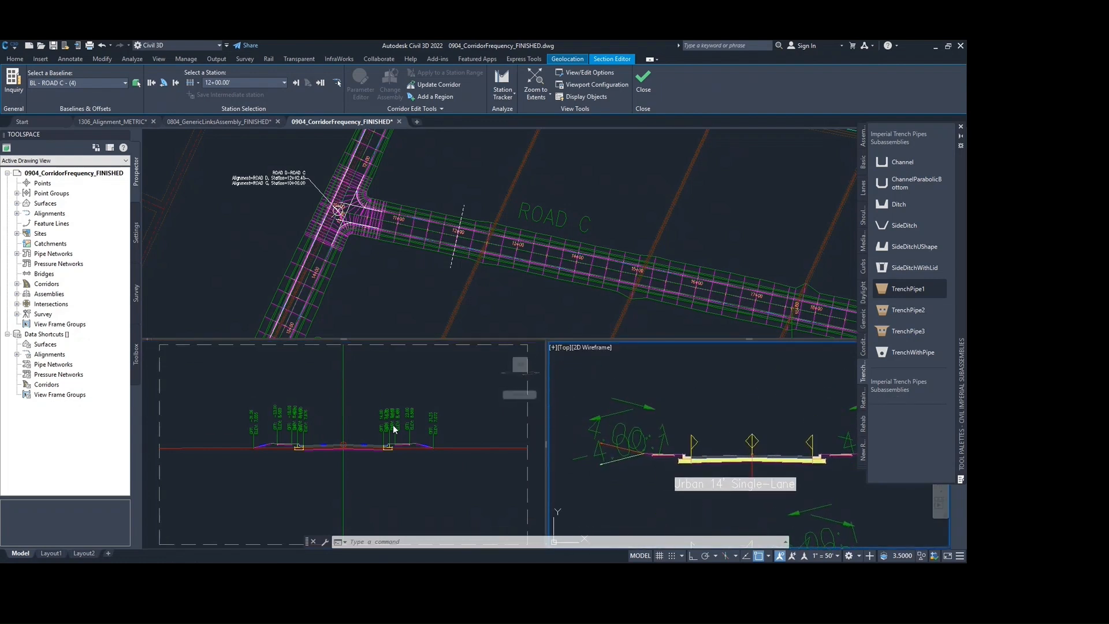
pyautogui.moveTo(706, 386); pyautogui.dragTo(640, 347, button='middle')
pyautogui.moveTo(699, 428); pyautogui.dragTo(725, 452, button='middle')
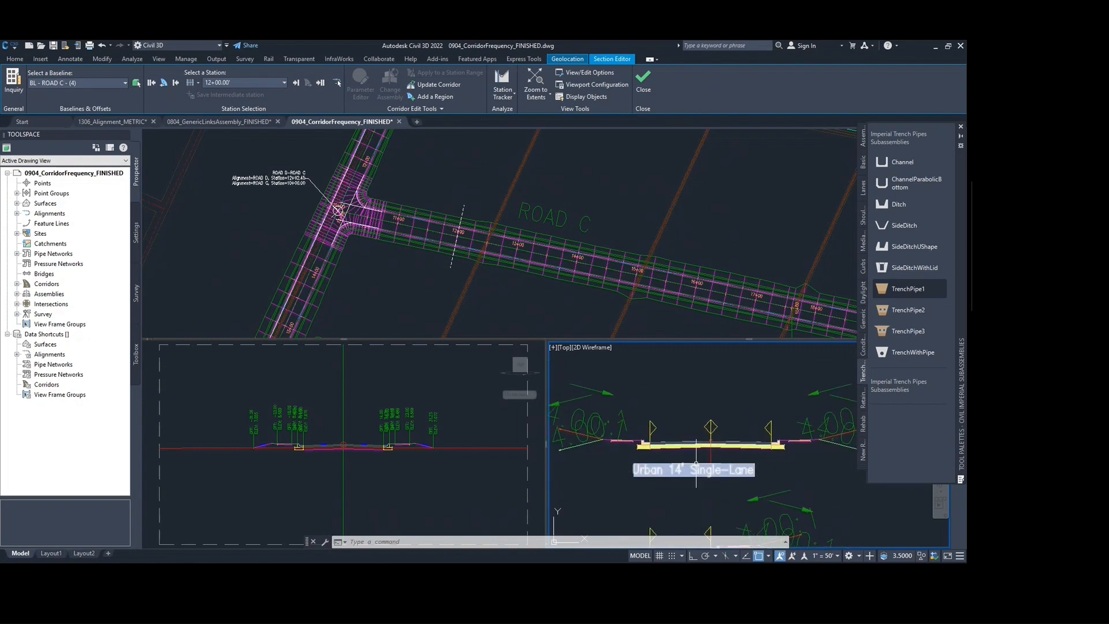
pyautogui.click(462, 180)
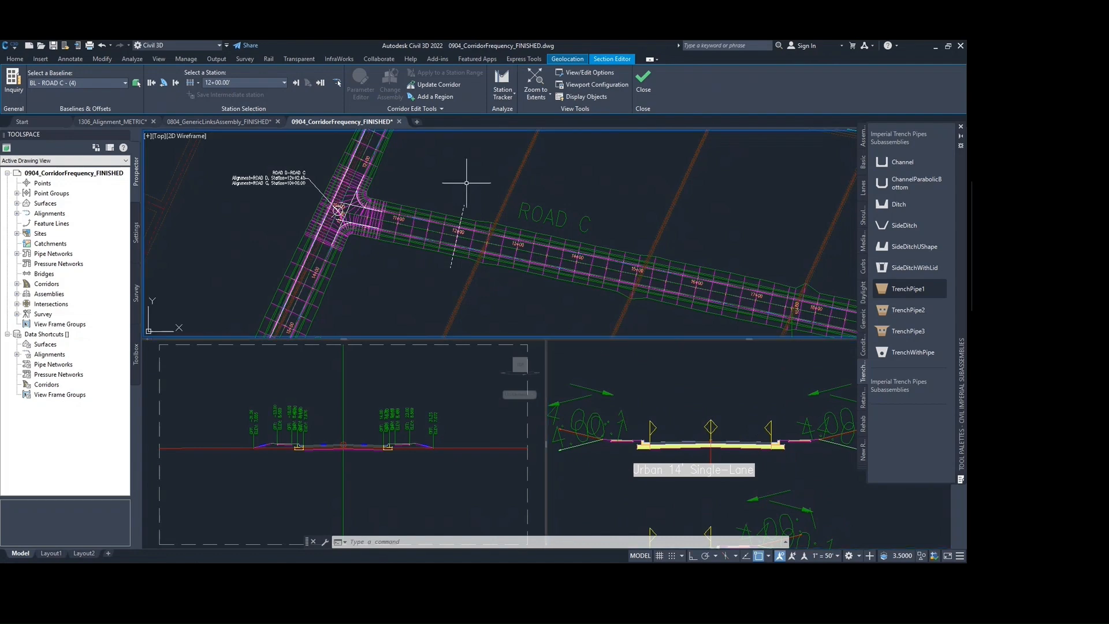
pyautogui.moveTo(460, 168); pyautogui.dragTo(436, 195, button='middle')
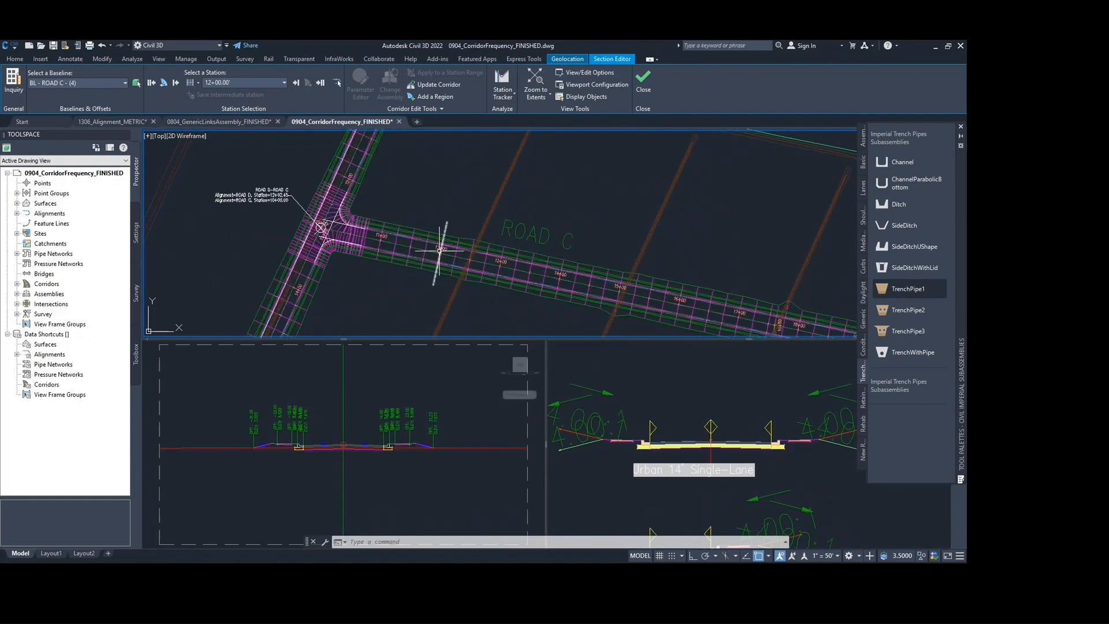
pyautogui.scroll(2, 456, 245)
pyautogui.click(405, 381)
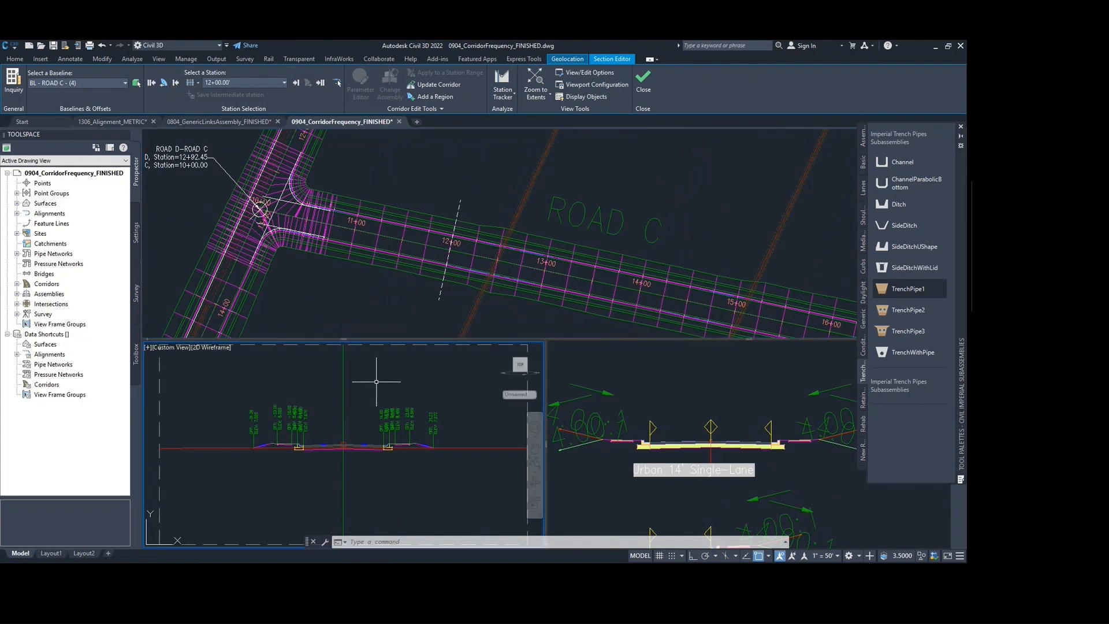
pyautogui.click(601, 421)
pyautogui.click(433, 383)
pyautogui.click(477, 202)
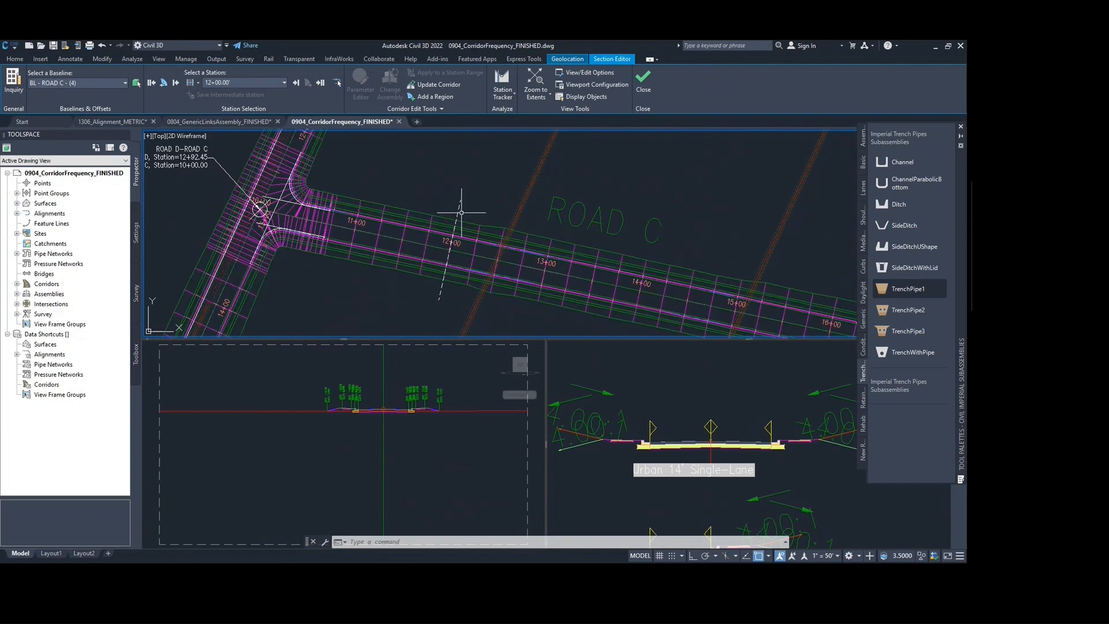
pyautogui.scroll(-2, 445, 228)
pyautogui.moveTo(437, 200); pyautogui.dragTo(442, 223, button='middle')
pyautogui.click(454, 239)
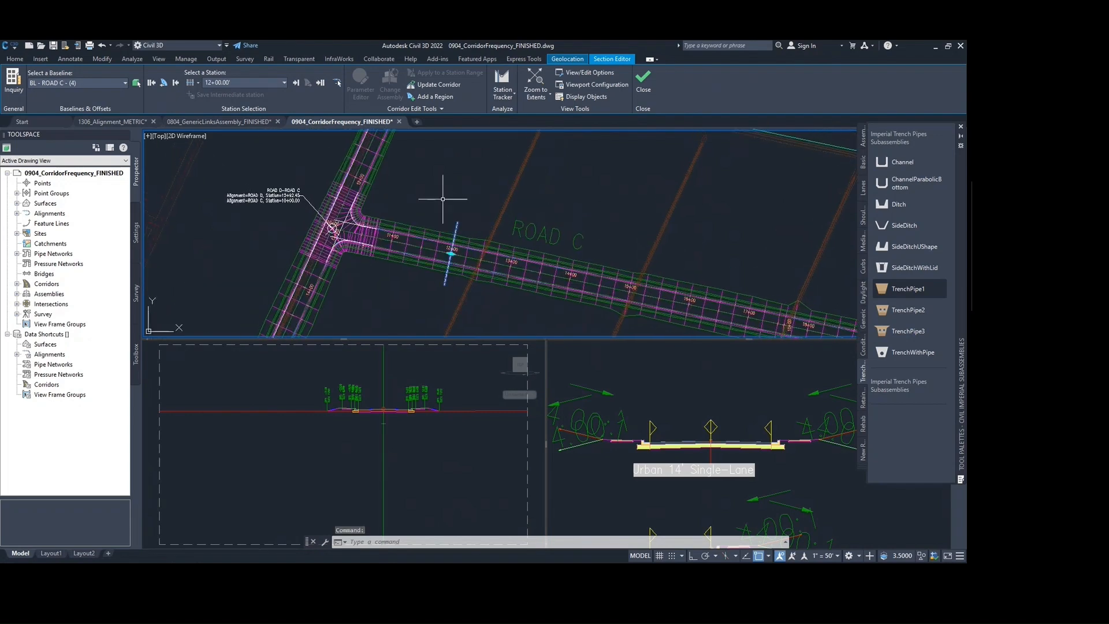
pyautogui.moveTo(431, 184); pyautogui.dragTo(413, 200, button='middle')
pyautogui.press('Escape')
pyautogui.moveTo(438, 262); pyautogui.dragTo(403, 228, button='middle')
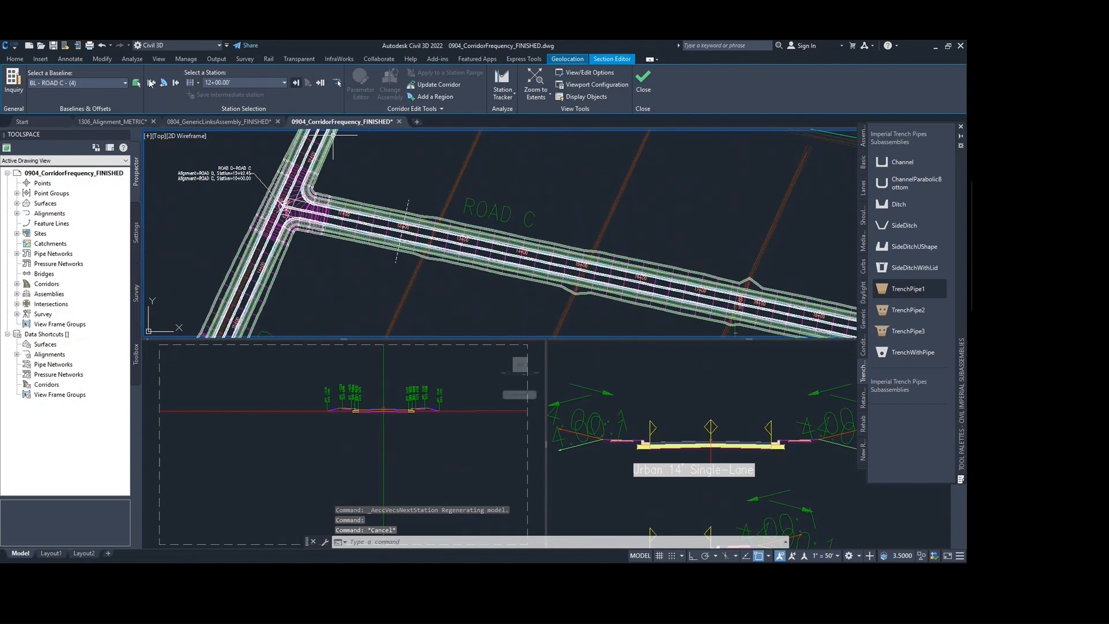
# Switch the section editor to baseline BL - ROAD D - (6) and display station 11+00.00'.
pyautogui.click(123, 84)
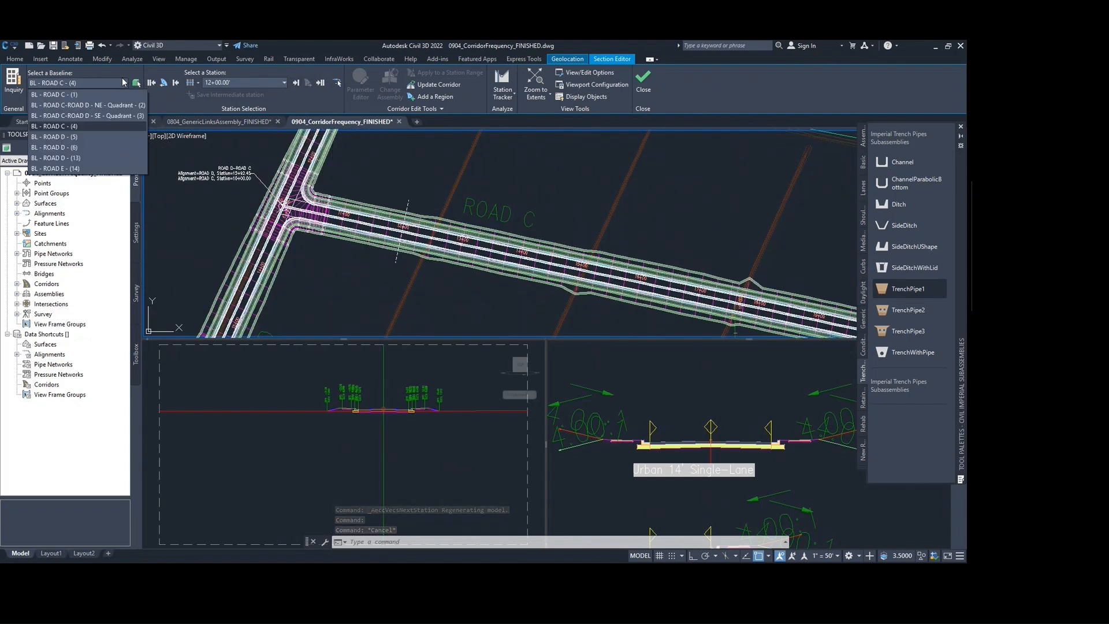
pyautogui.click(75, 149)
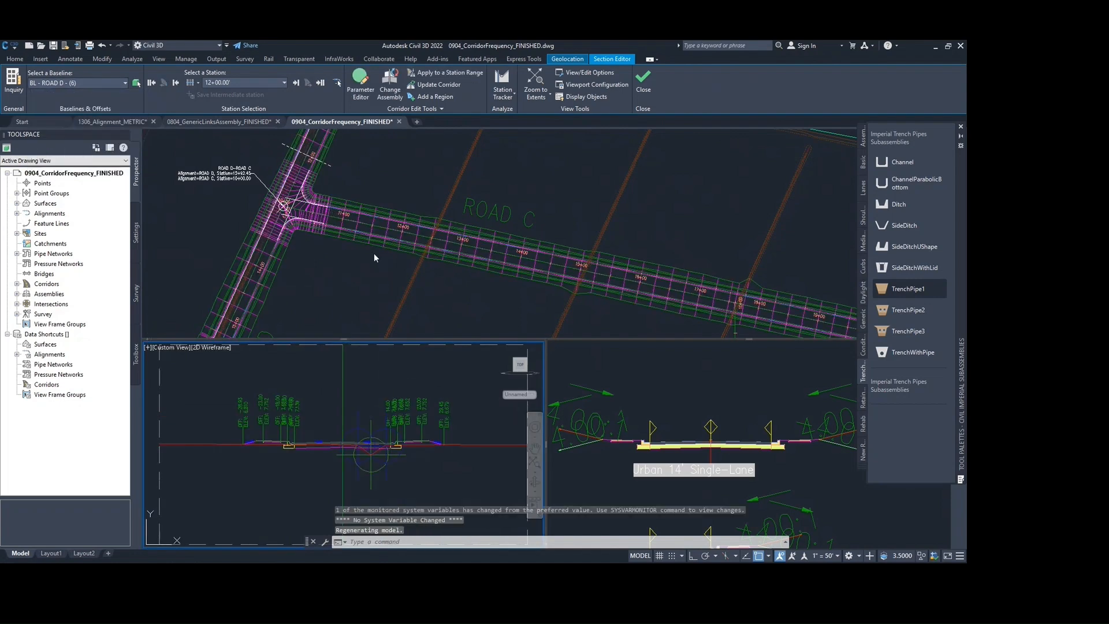
pyautogui.click(375, 155)
pyautogui.moveTo(375, 152); pyautogui.dragTo(334, 243, button='middle')
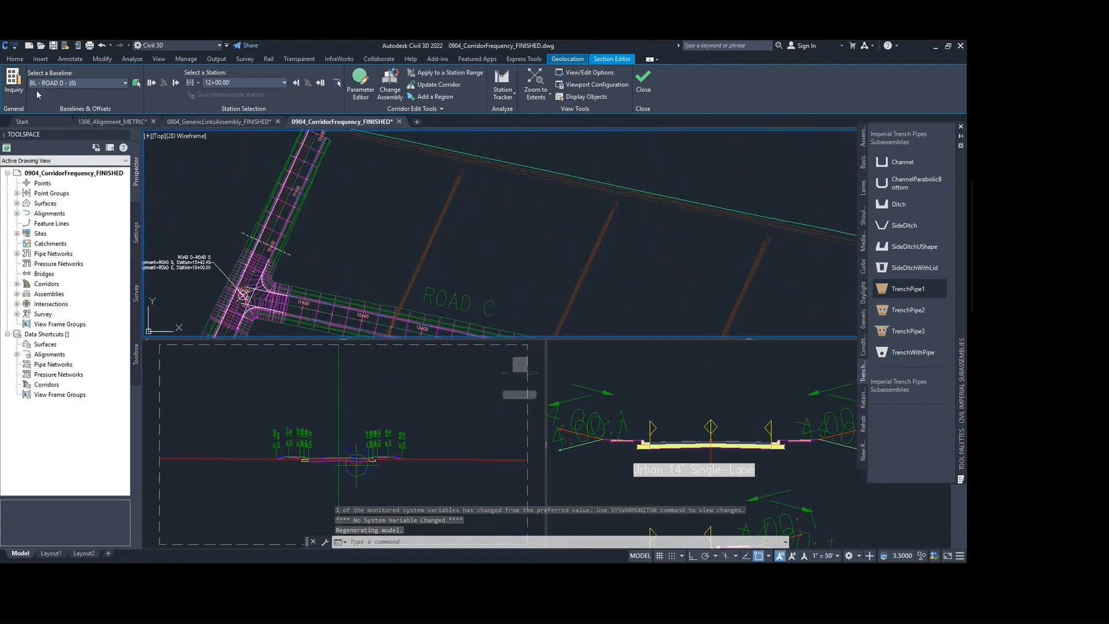
pyautogui.click(241, 82)
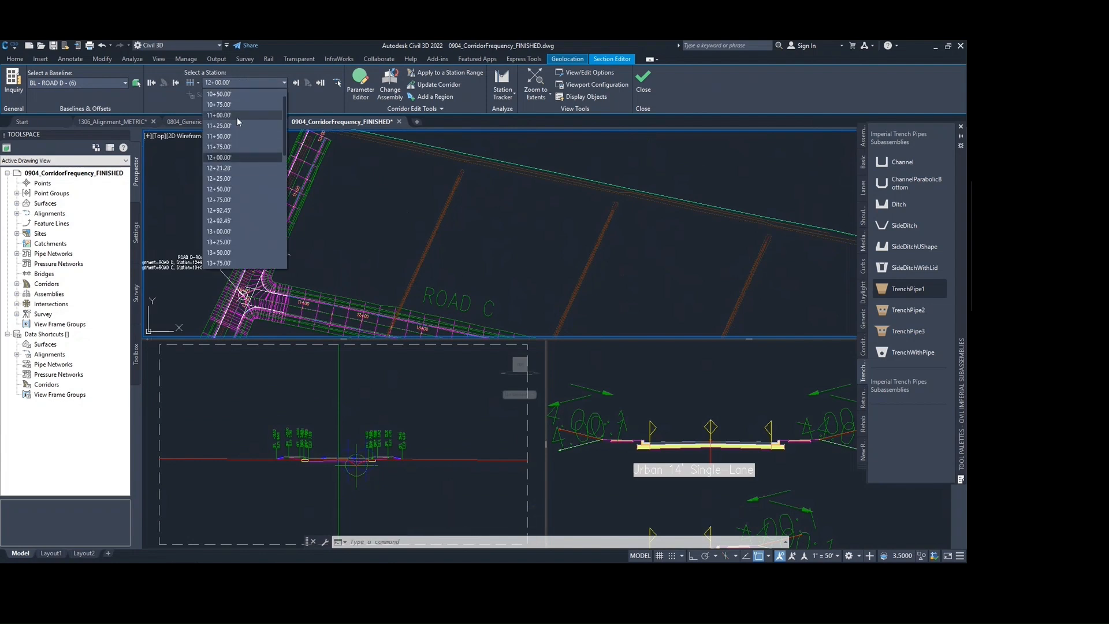
pyautogui.click(229, 115)
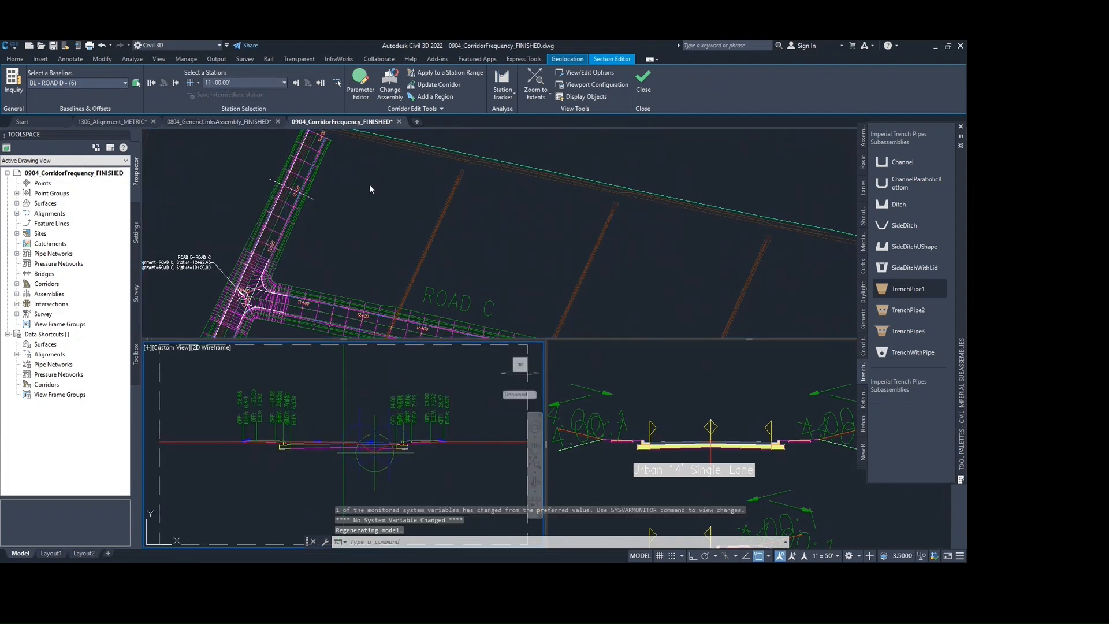
pyautogui.click(366, 313)
pyautogui.press('Escape')
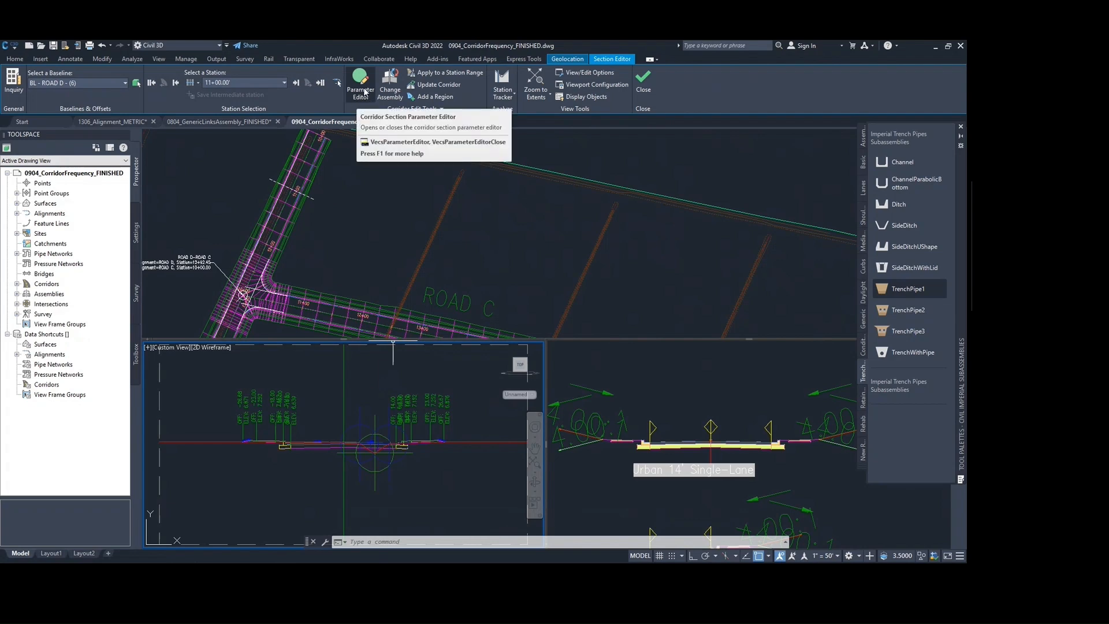
# Open the corridor parameter editor and override the right LaneSuperelevationAOR width with 10' at station 11+00.00'.
pyautogui.click(360, 92)
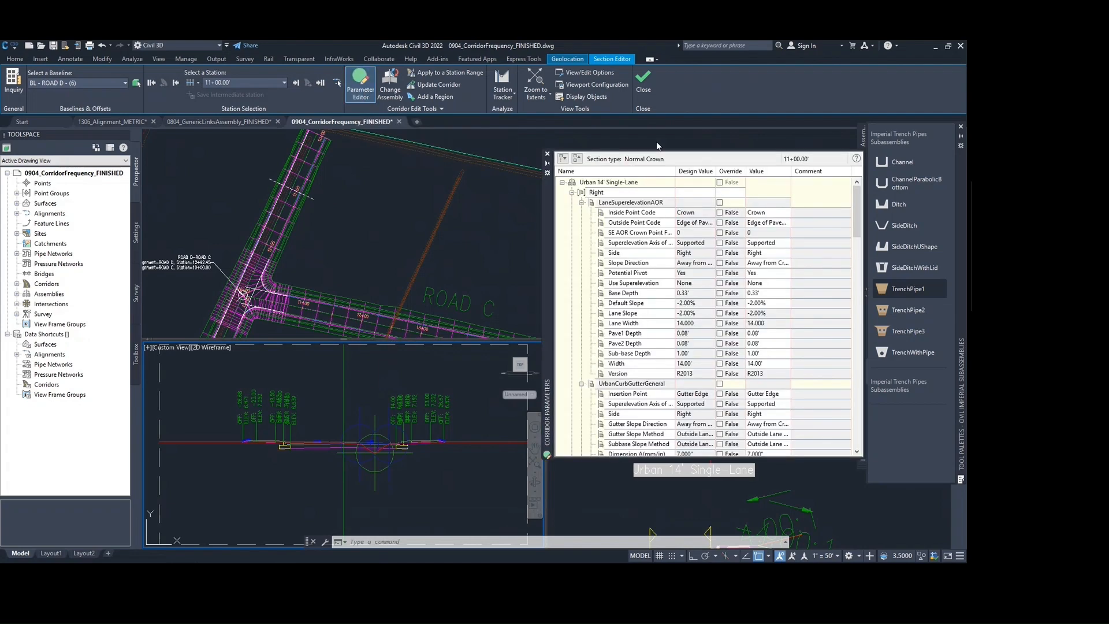
pyautogui.moveTo(548, 161); pyautogui.dragTo(366, 119)
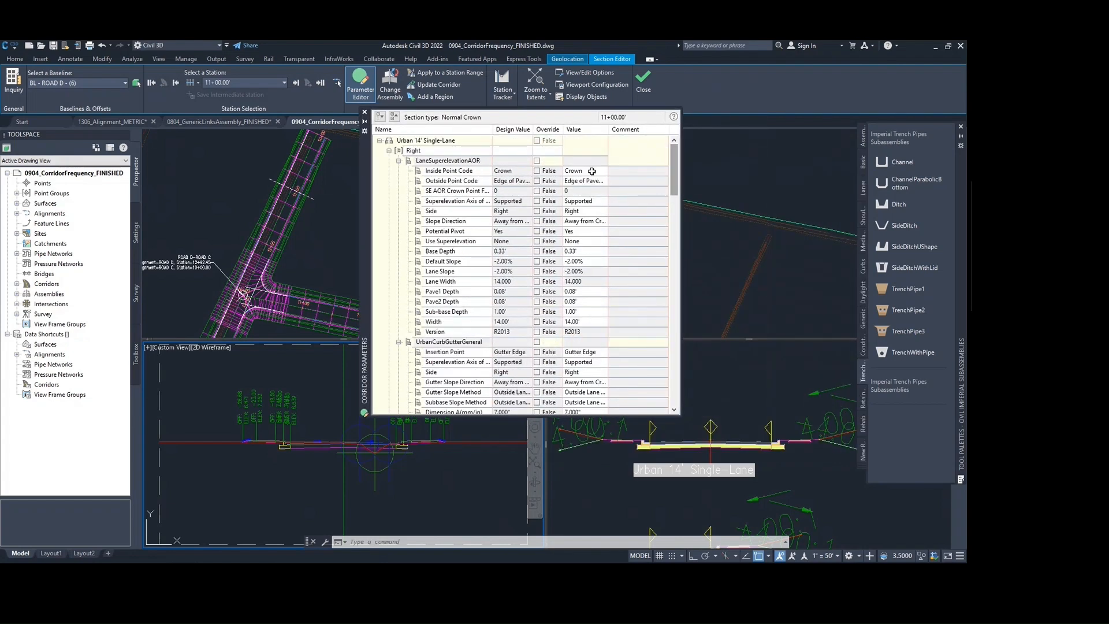
pyautogui.click(584, 292)
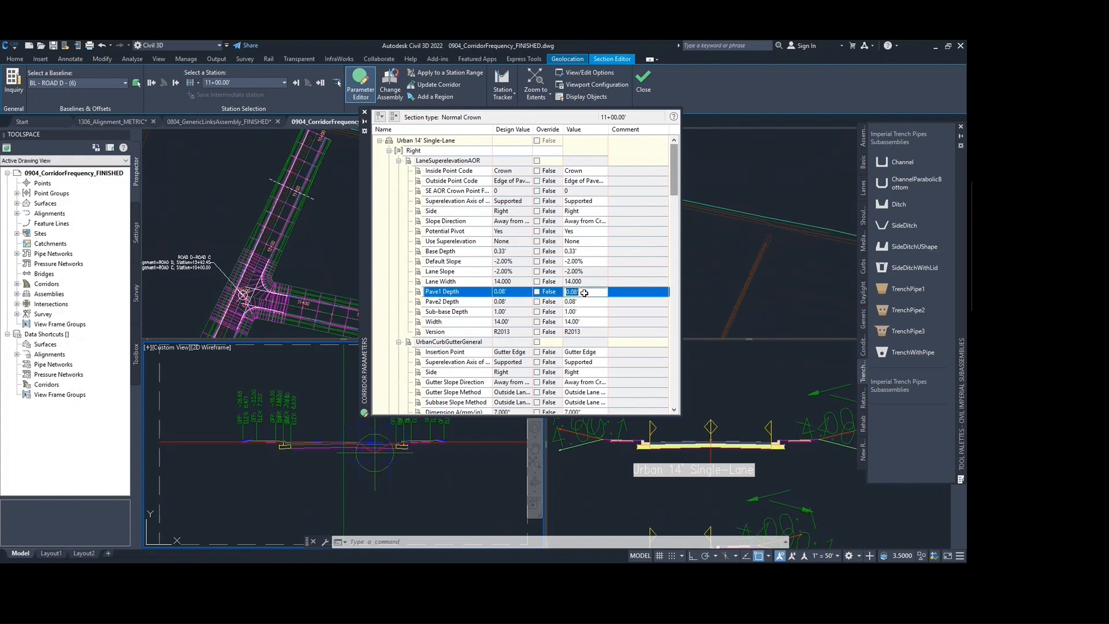
pyautogui.click(585, 322)
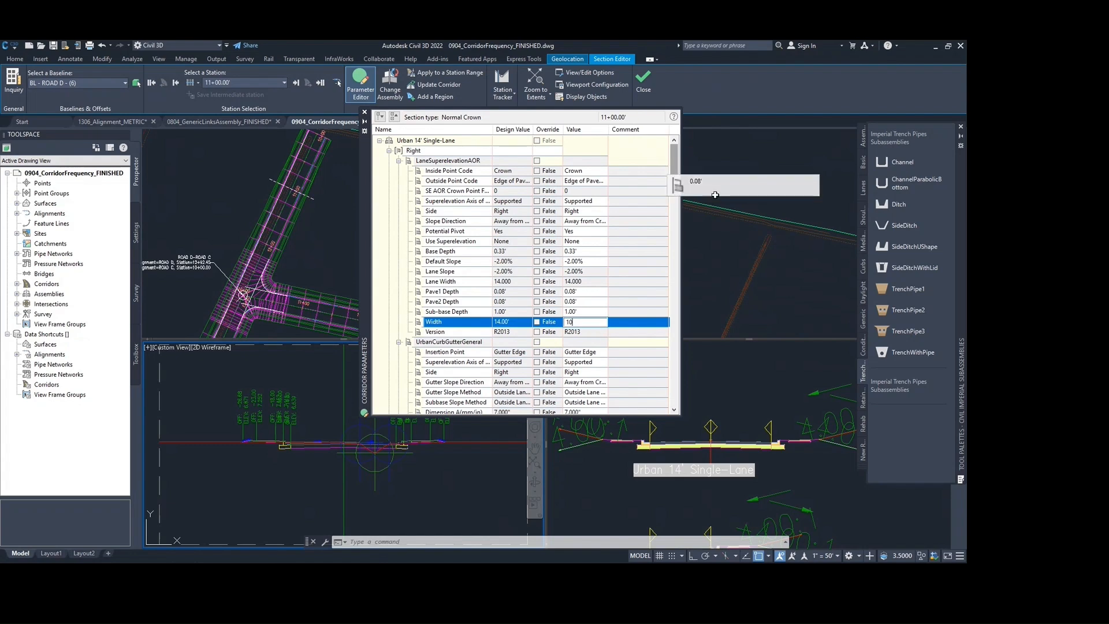
pyautogui.press('Return')
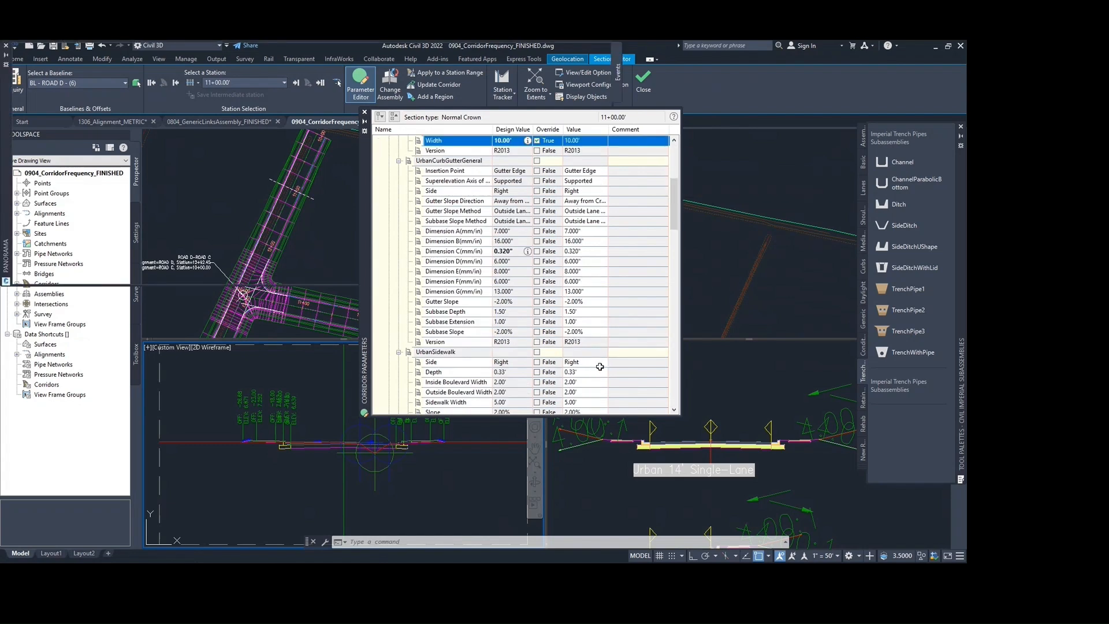
# Override the left LaneSuperelevationAOR width with 10' at the same station.
pyautogui.moveTo(671, 224); pyautogui.dragTo(668, 316)
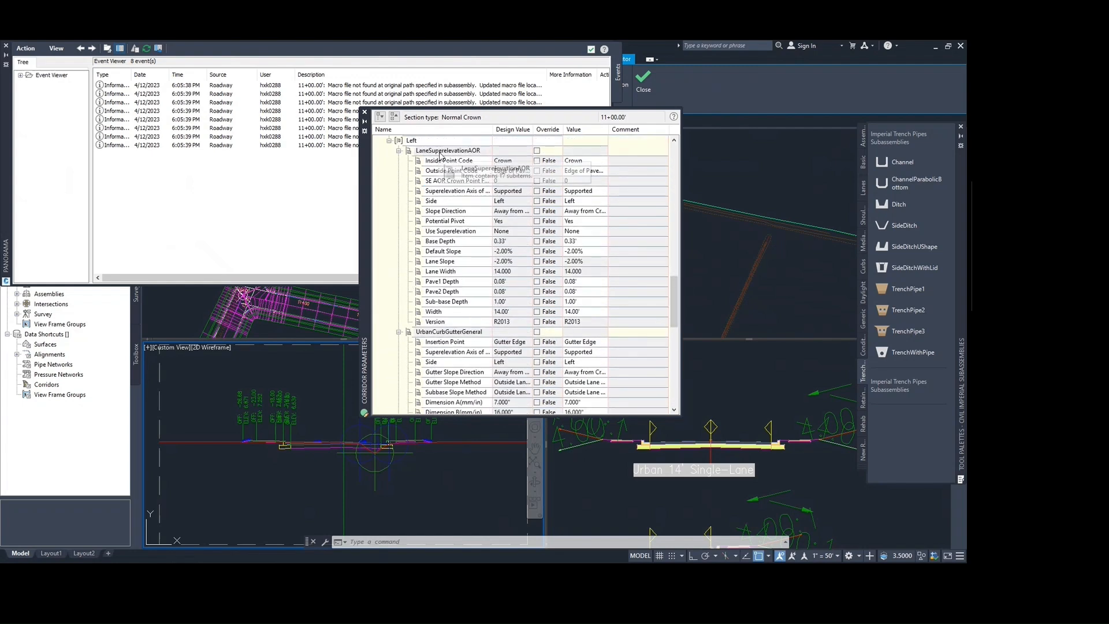
pyautogui.doubleClick(577, 312)
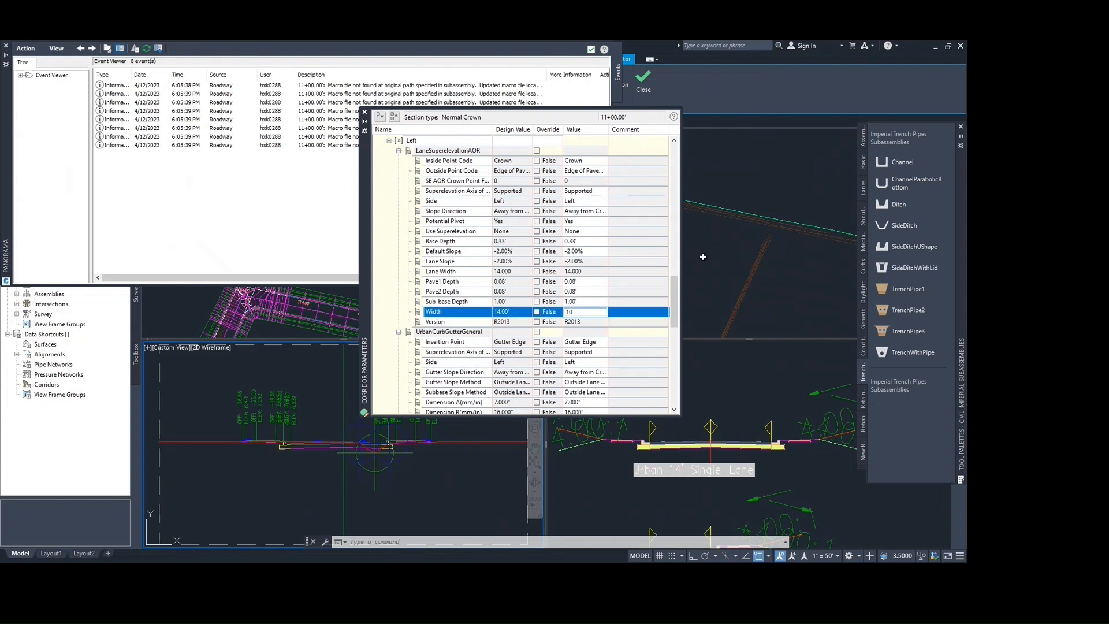
pyautogui.press('Return')
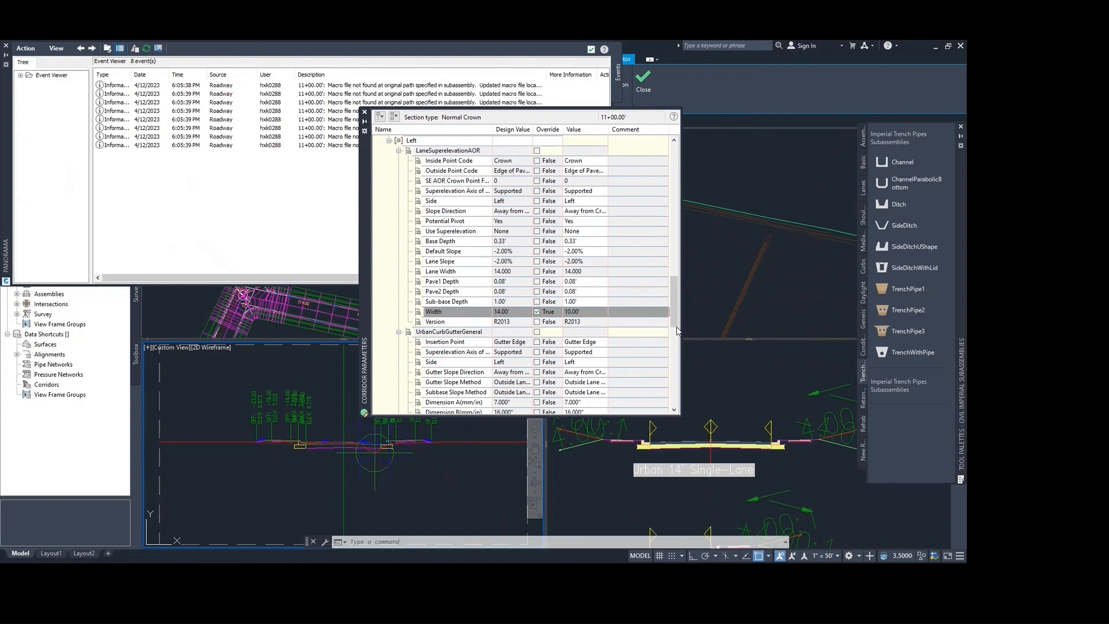
# Look over the remaining section parameters, and close the event viewer and the corridor parameter editor.
pyautogui.scroll(-8, 548, 248)
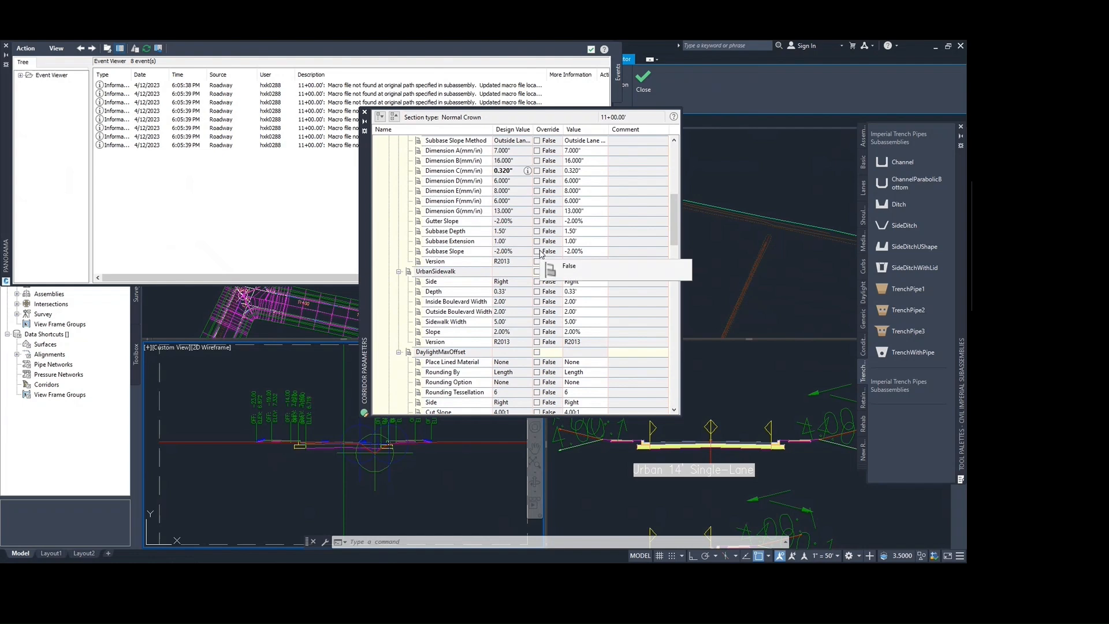
pyautogui.click(356, 119)
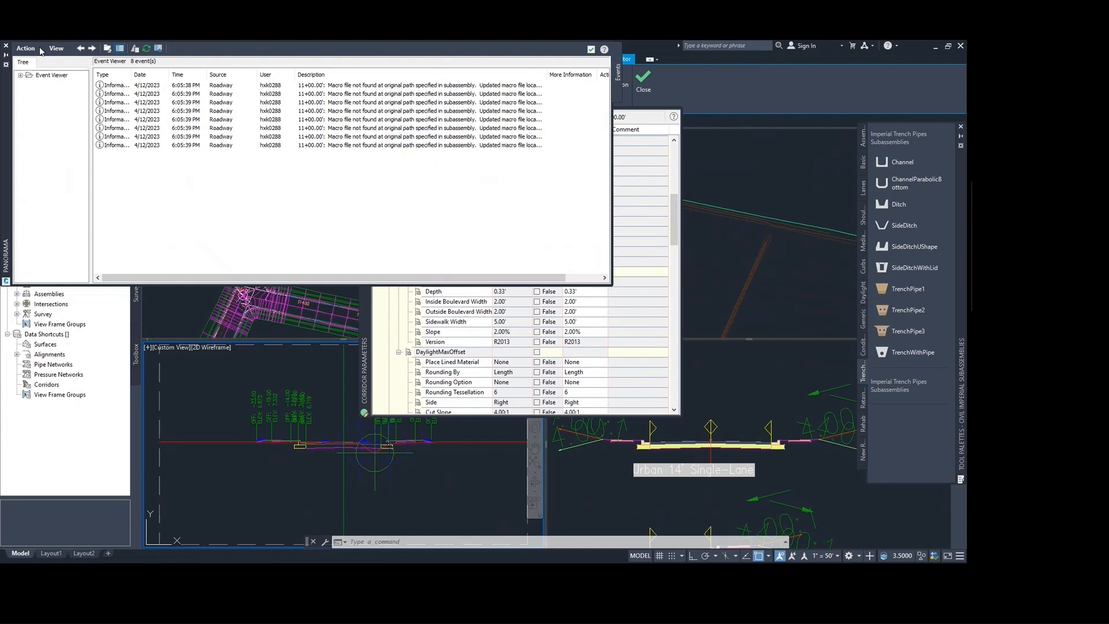
pyautogui.click(6, 45)
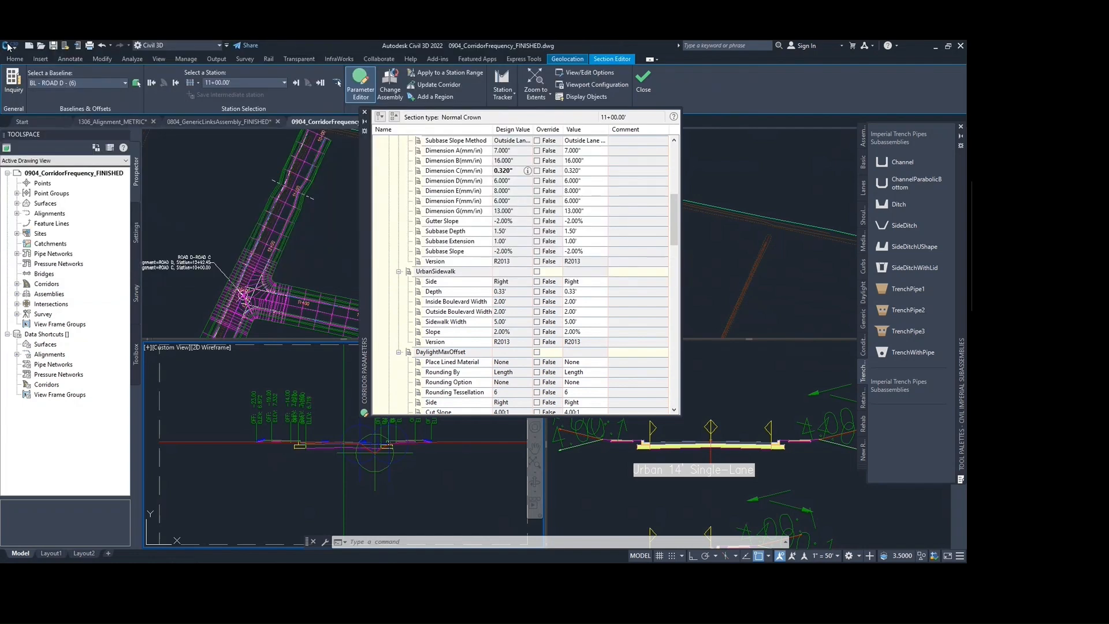
pyautogui.click(364, 112)
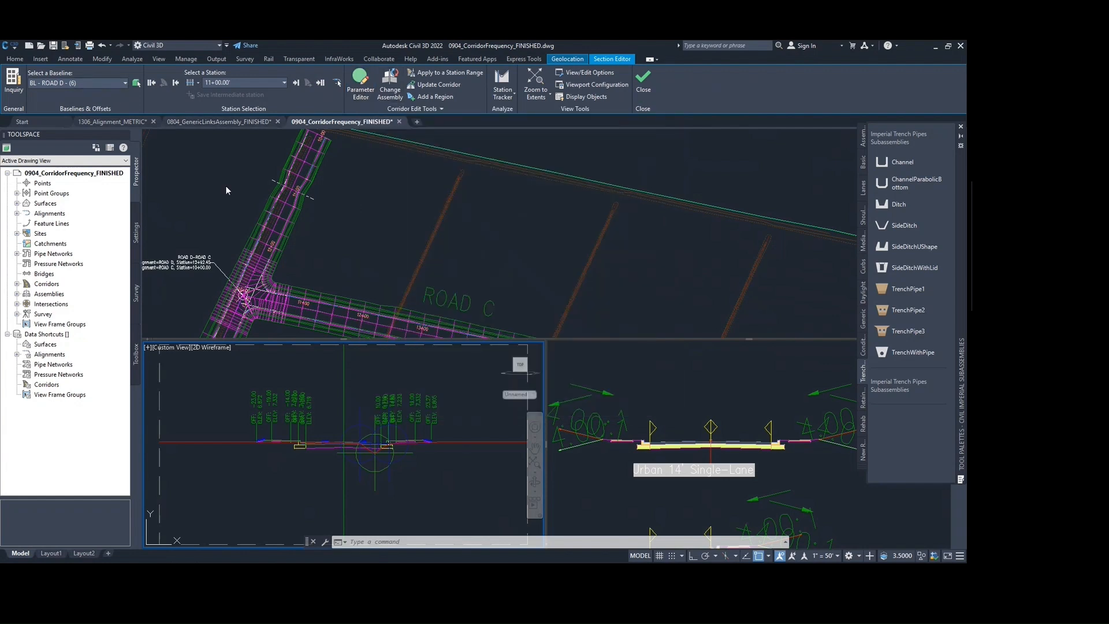
# Check the narrowed Road D lanes in plan and exit the corridor section editor.
pyautogui.click(258, 168)
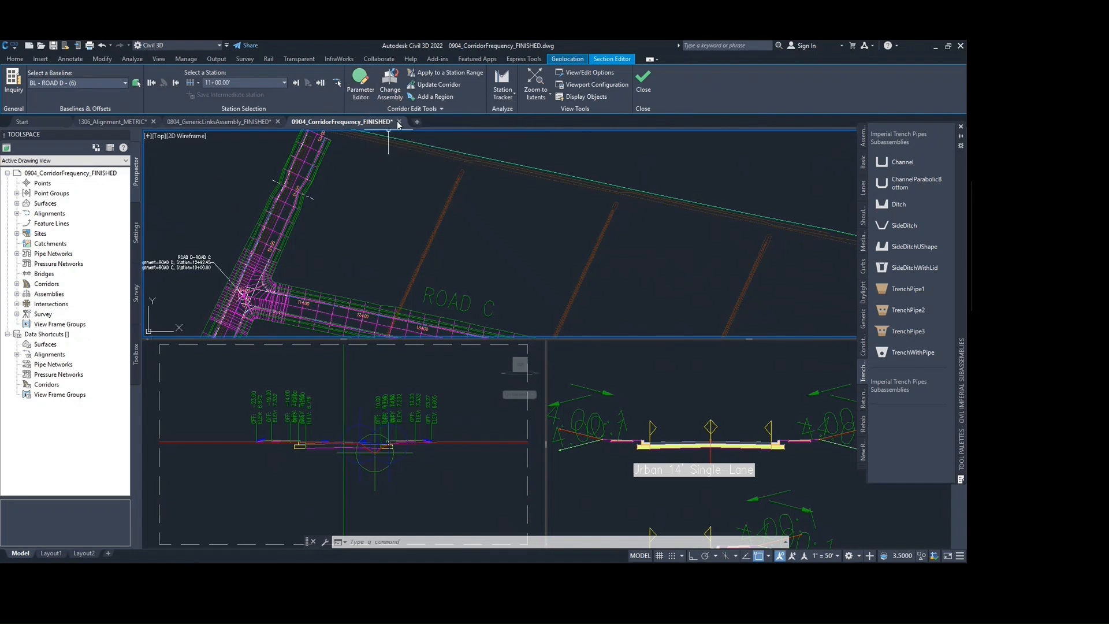
pyautogui.scroll(-2, 405, 191)
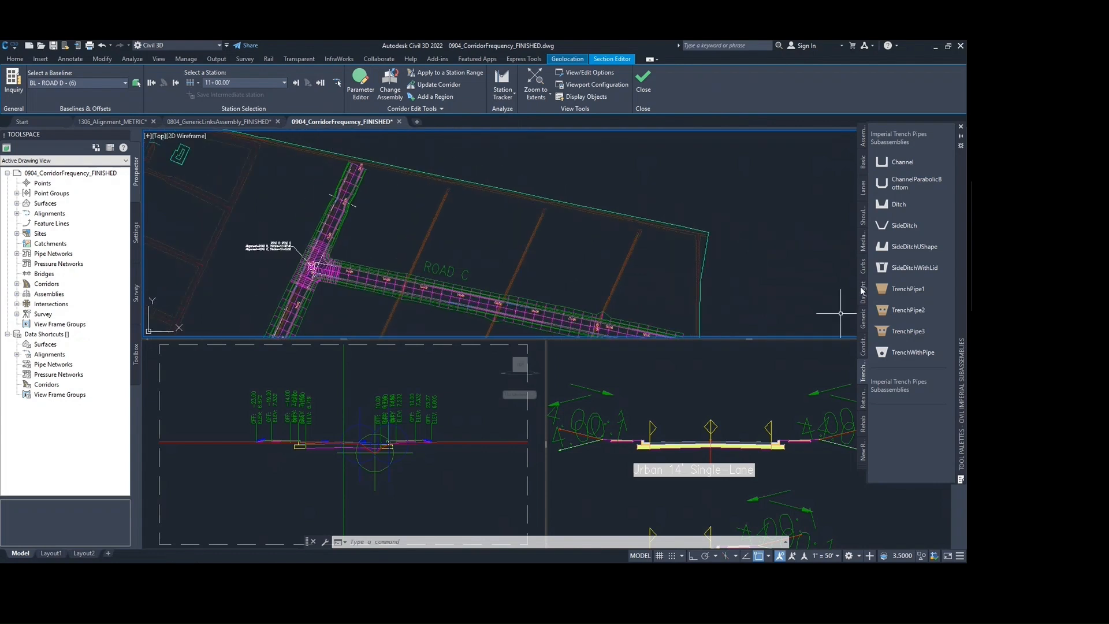
pyautogui.click(642, 80)
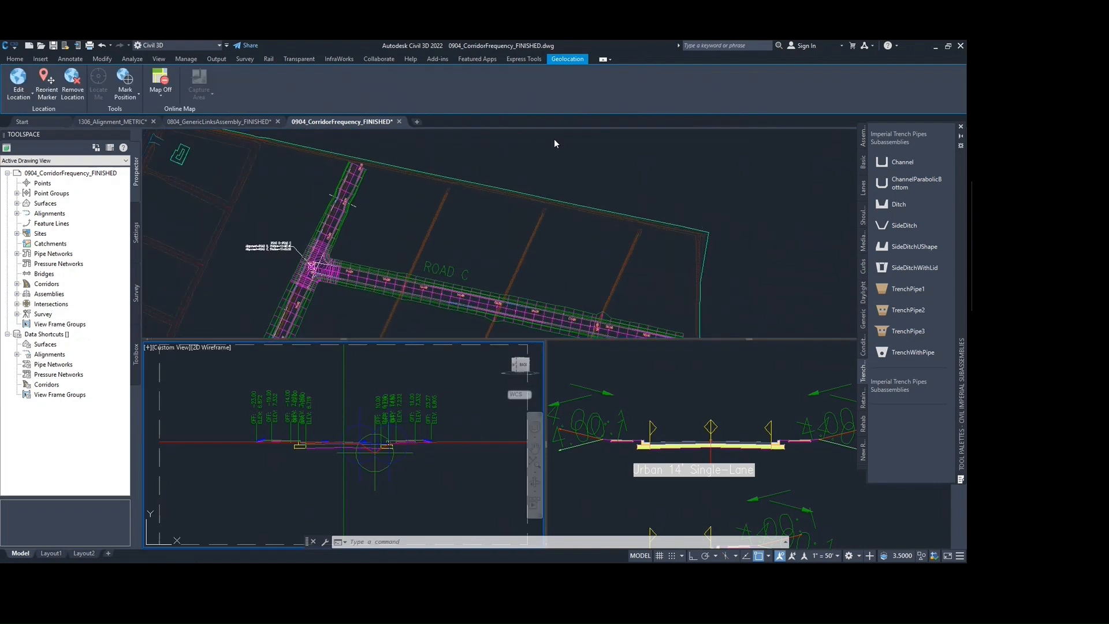
pyautogui.click(15, 58)
pyautogui.press('Escape')
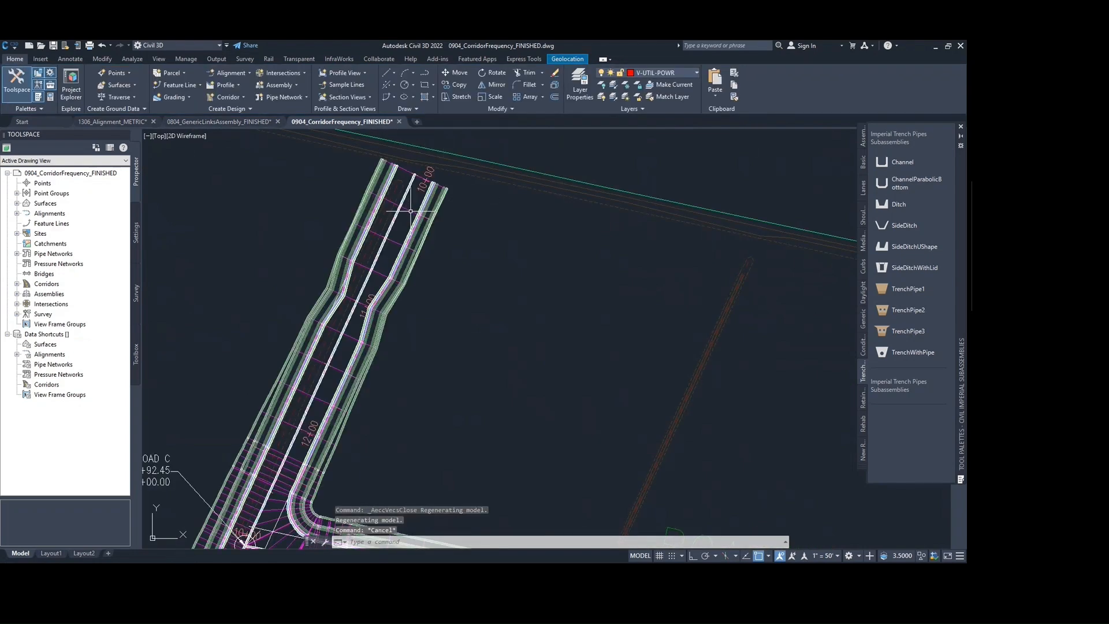
# Set the corridor section editor's viewport 3 to Profile for the selected North River Crossing corridor, and open the section editor.
pyautogui.click(410, 211)
pyautogui.scroll(-5, 421, 237)
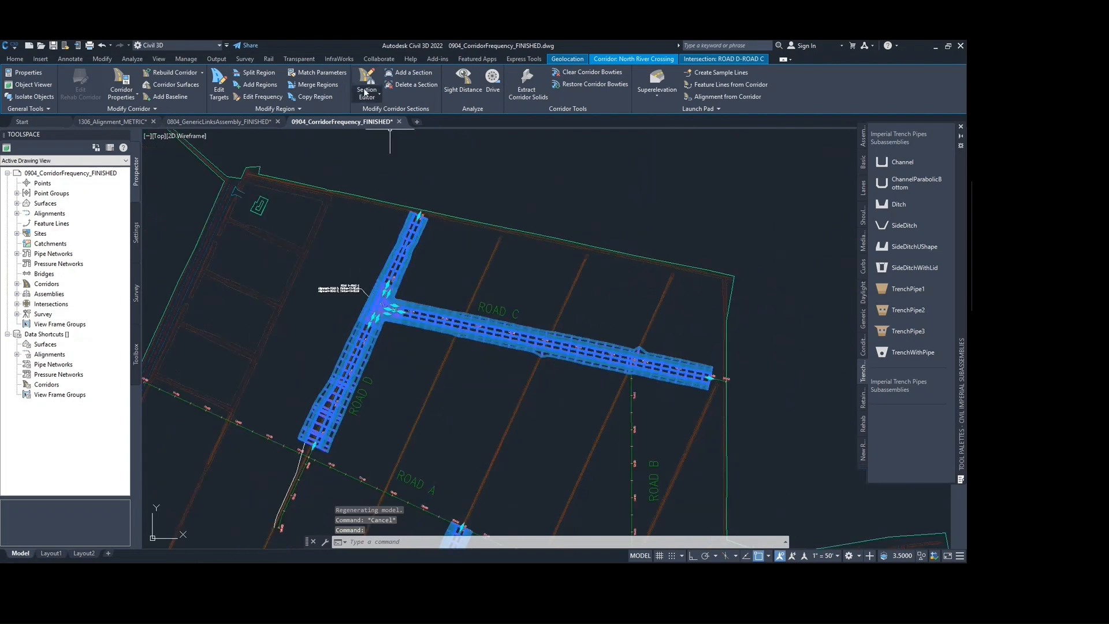
pyautogui.click(377, 95)
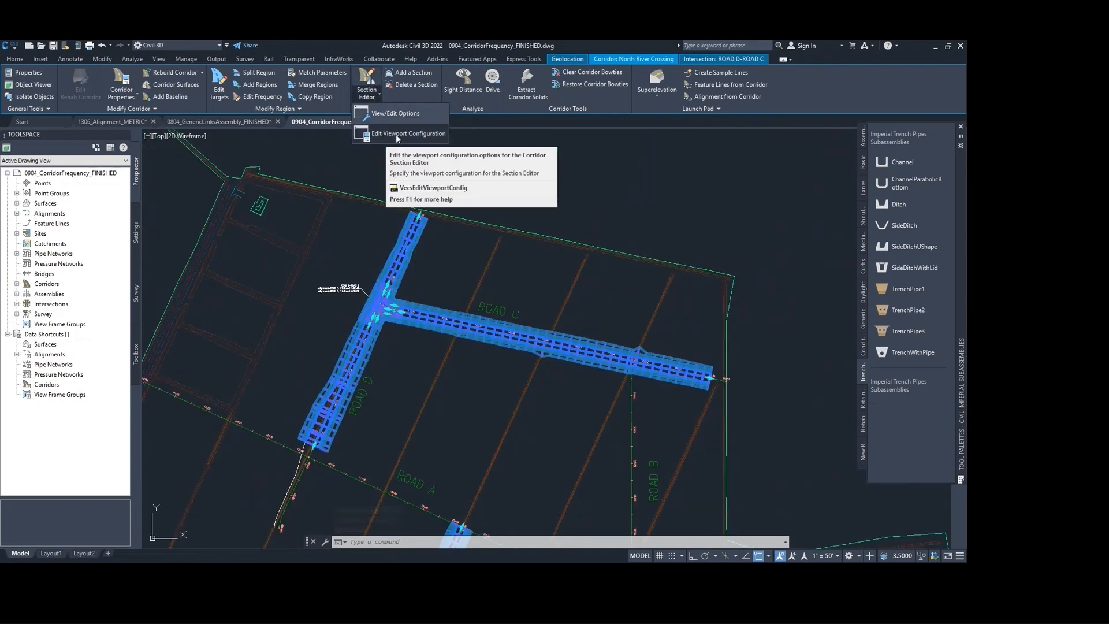
pyautogui.click(439, 134)
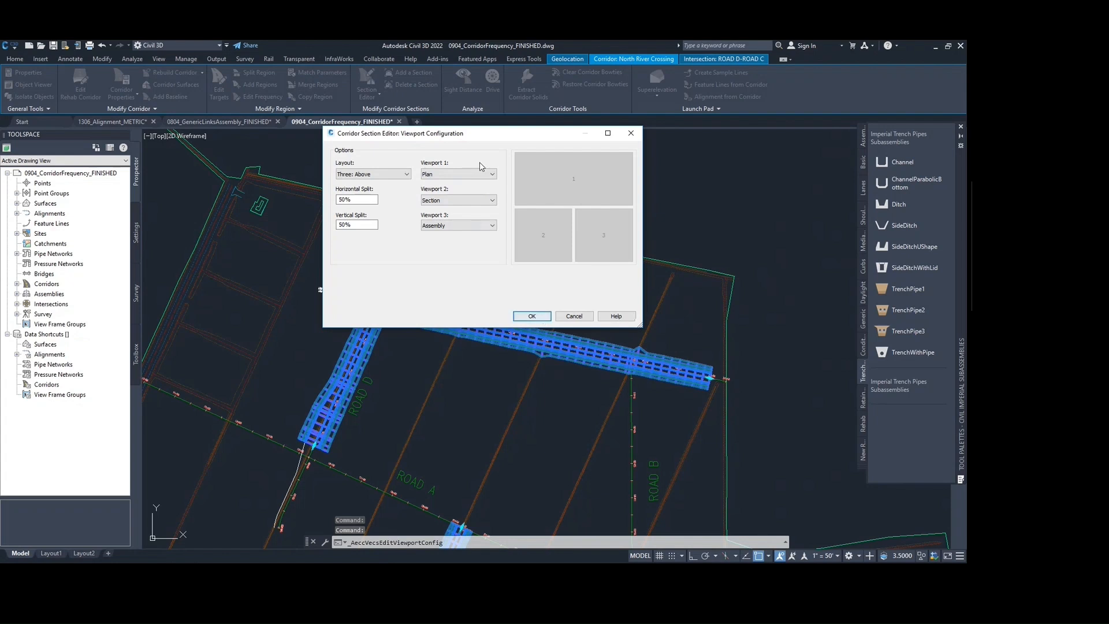
pyautogui.click(462, 225)
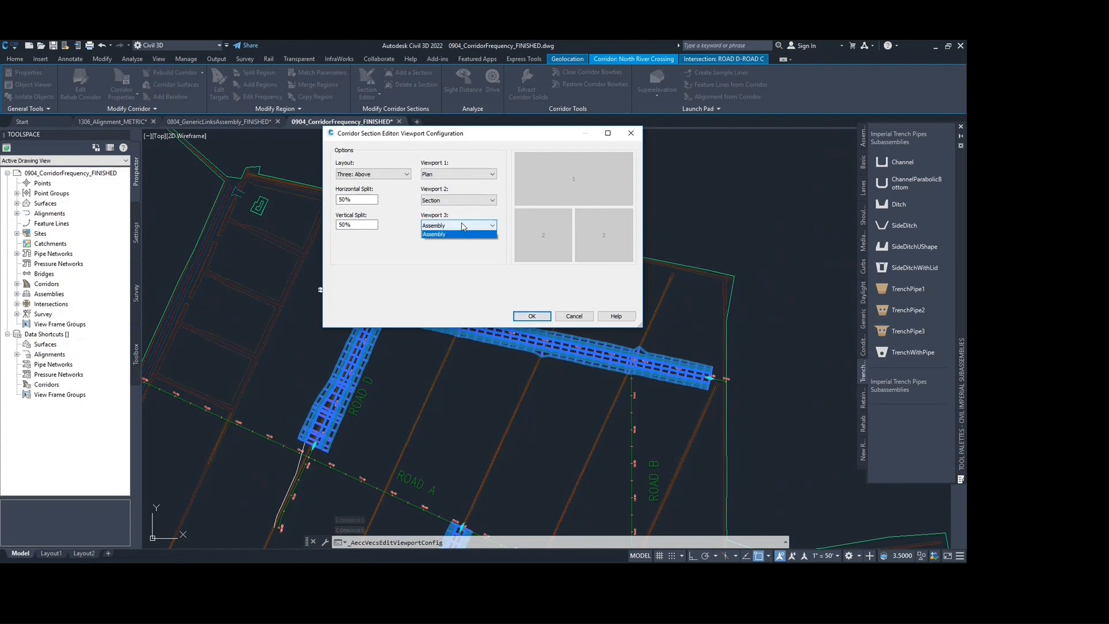
pyautogui.click(432, 252)
pyautogui.click(531, 316)
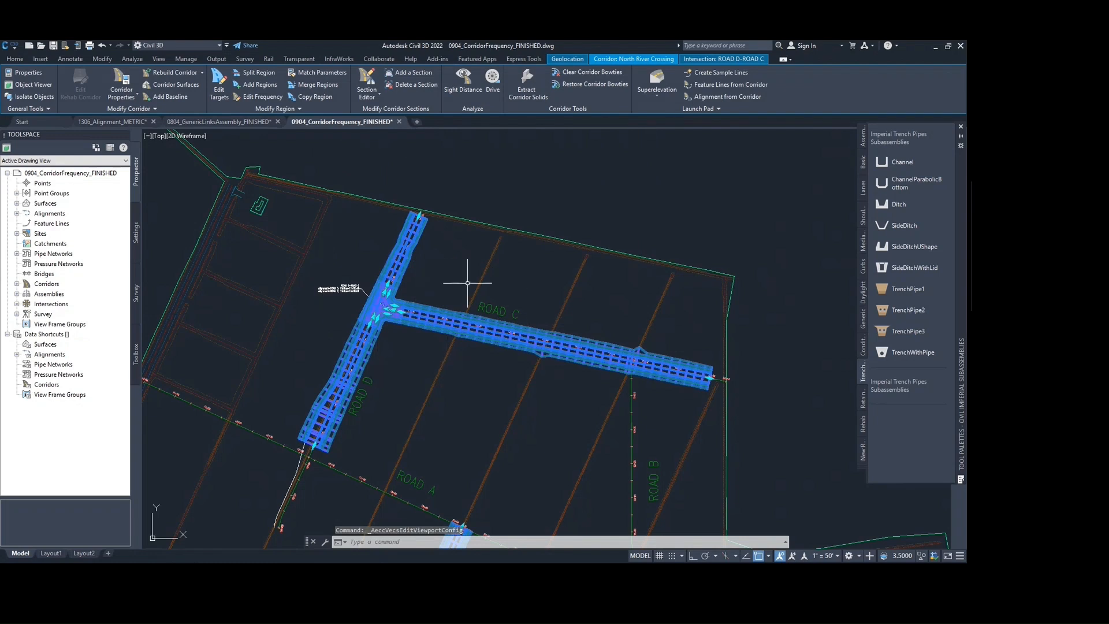
pyautogui.click(372, 81)
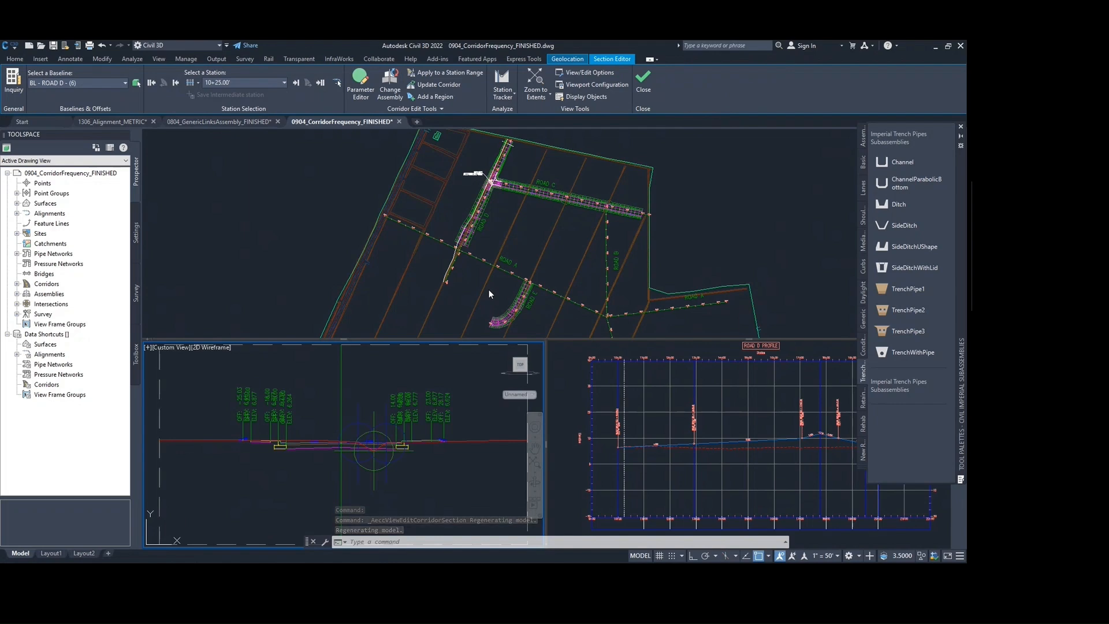
# Switch to the browser and read the Assignment 12 instructions on the section edits and corridor volume files.
pyautogui.hotkey('alt', 'Tab')
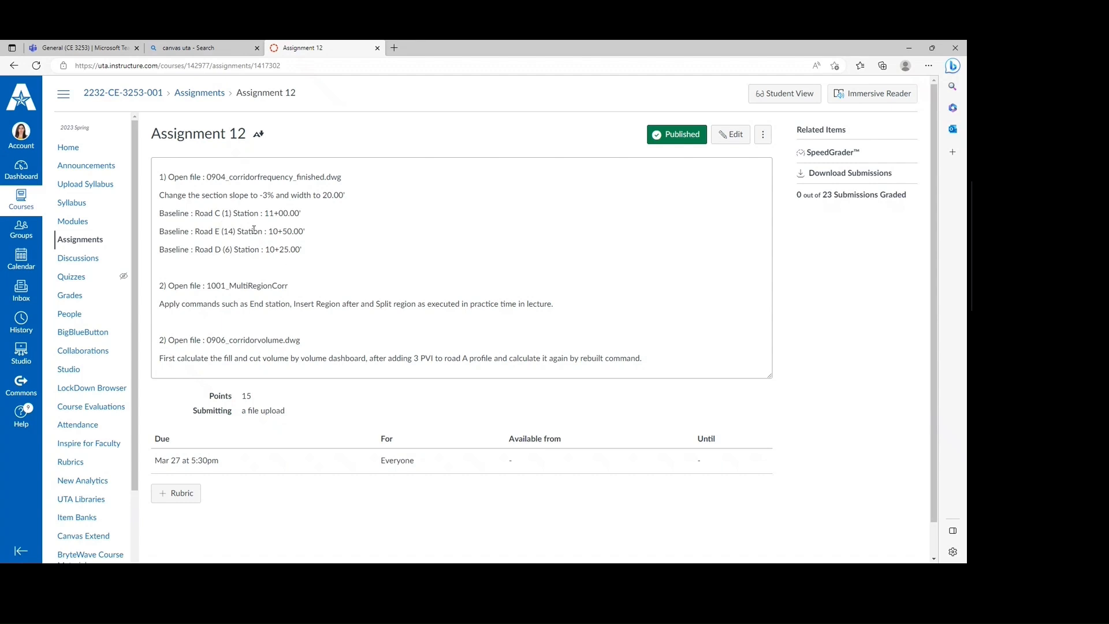
pyautogui.scroll(-1, 269, 301)
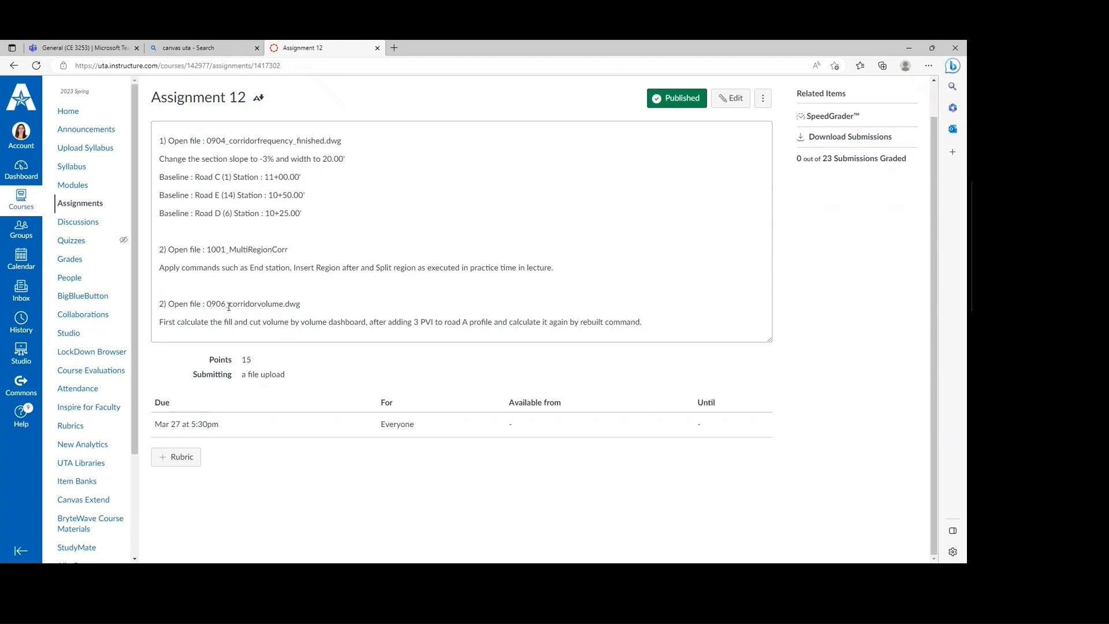
pyautogui.moveTo(223, 308)
pyautogui.mouseDown()
pyautogui.moveTo(218, 322)
pyautogui.moveTo(217, 311)
pyautogui.mouseUp()
# Return to Civil 3D, open the 0906_CorridorVolume drawing from the Downloads folder, and dismiss the earlier-version notice.
pyautogui.hotkey('alt', 'Tab')
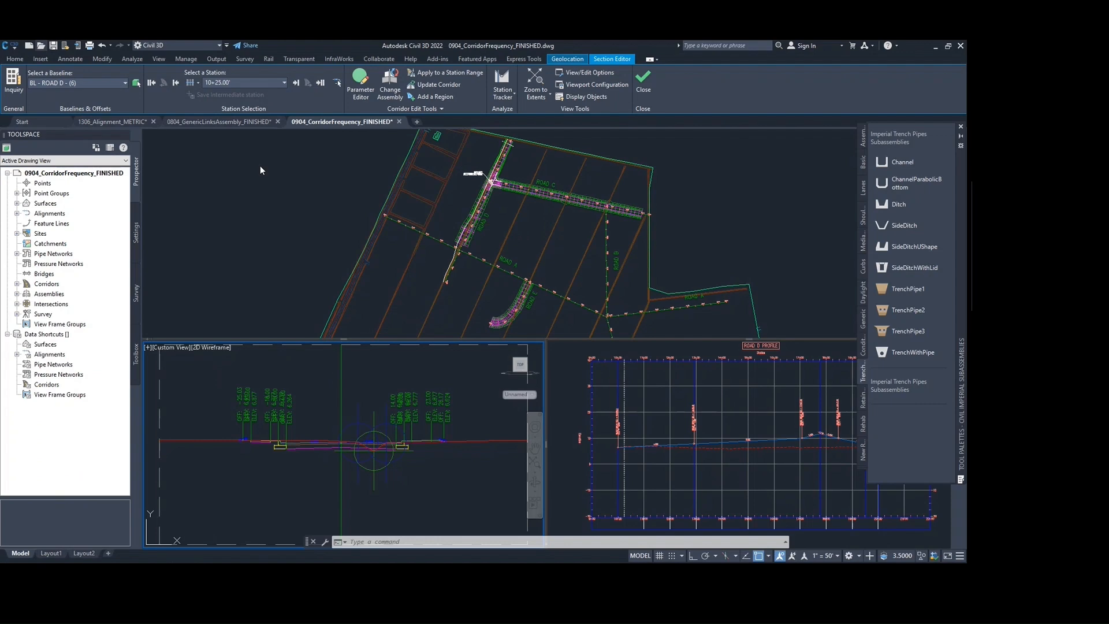
pyautogui.hotkey('ctrl', 'o')
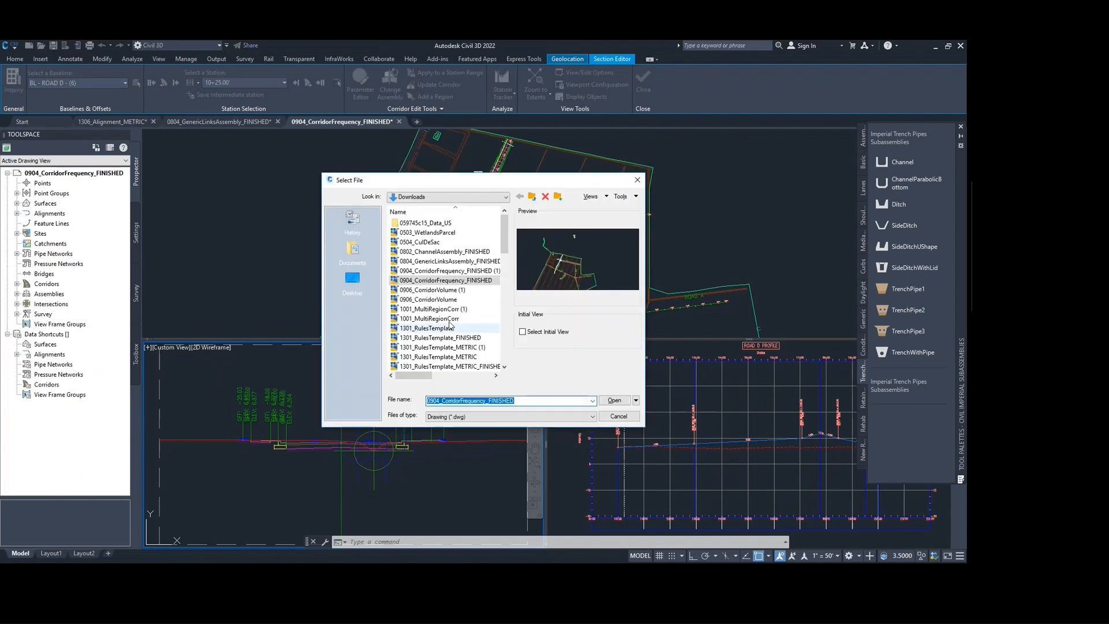
pyautogui.click(430, 299)
pyautogui.click(610, 398)
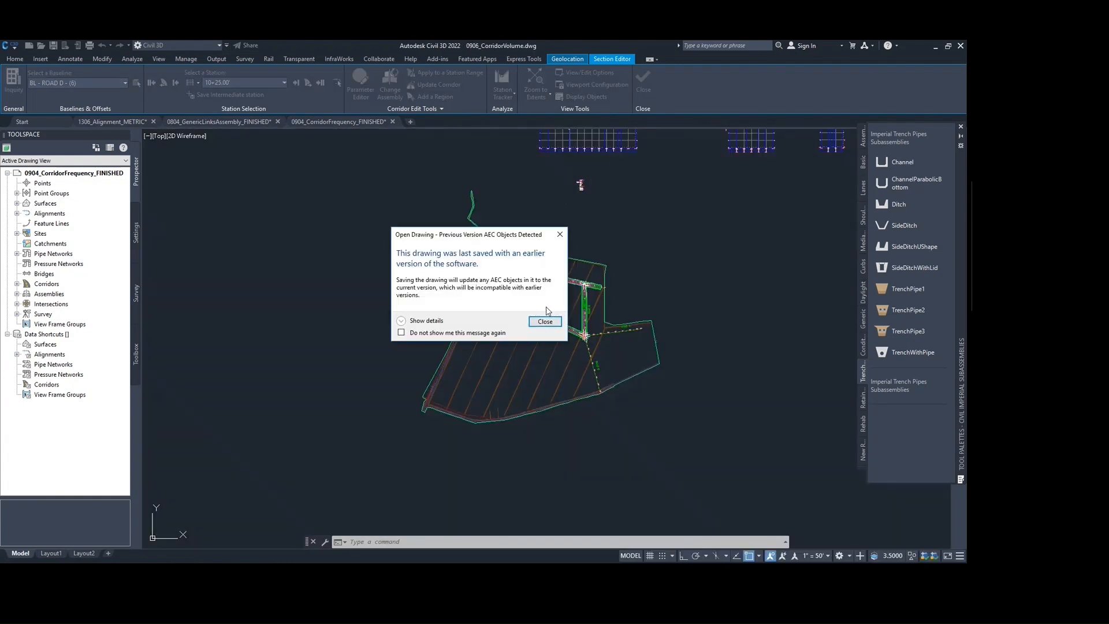
pyautogui.click(544, 322)
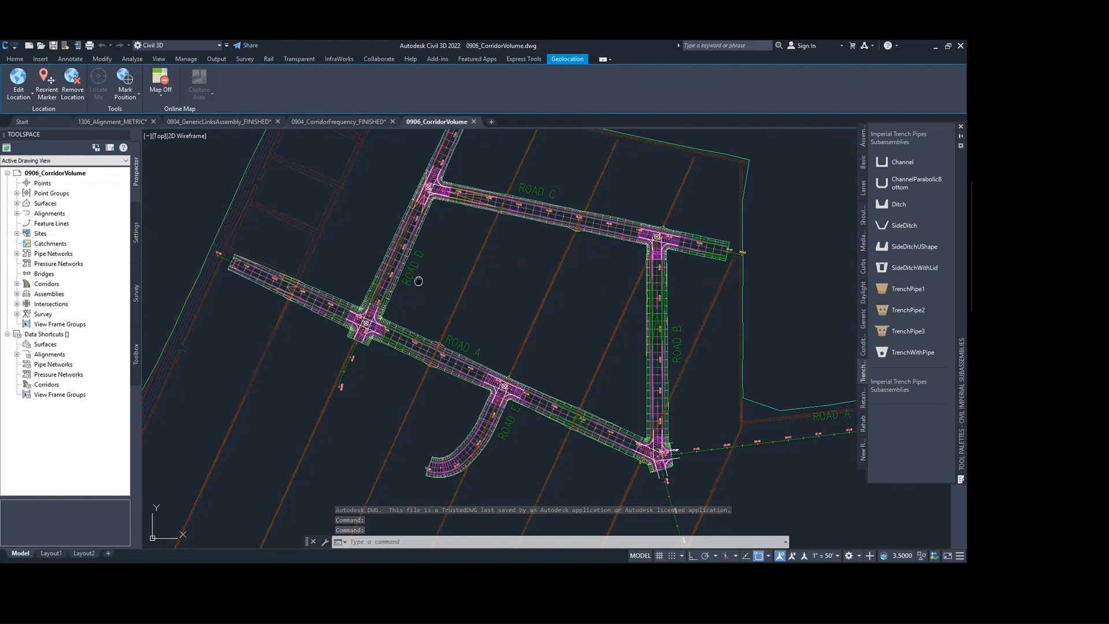
pyautogui.moveTo(424, 226); pyautogui.dragTo(395, 311, button='middle')
pyautogui.scroll(-2, 395, 310)
pyautogui.moveTo(429, 231); pyautogui.dragTo(449, 247, button='middle')
pyautogui.press('Escape')
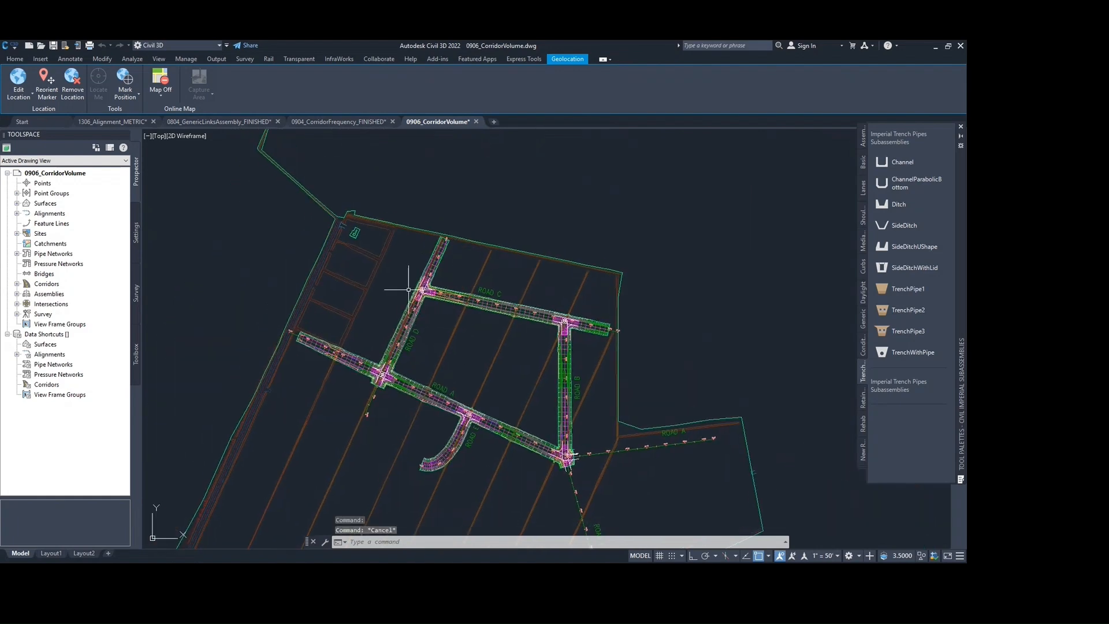
# Clear any active selection and open the Volumes Dashboard for the corridor volume drawing.
pyautogui.click(368, 163)
pyautogui.press('Escape')
pyautogui.click(18, 60)
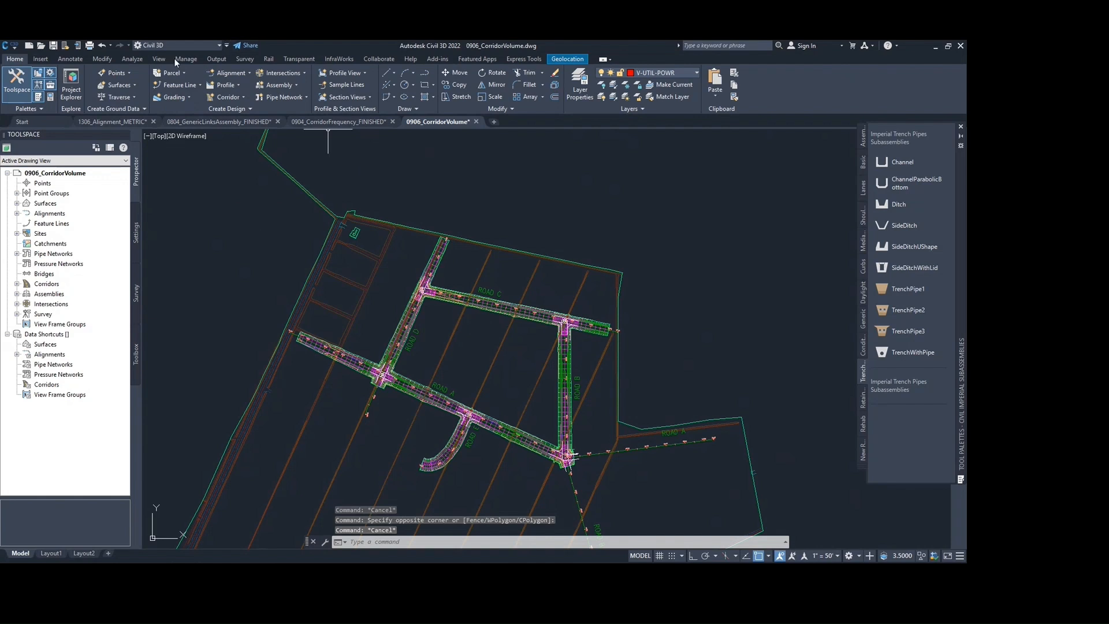
pyautogui.click(133, 59)
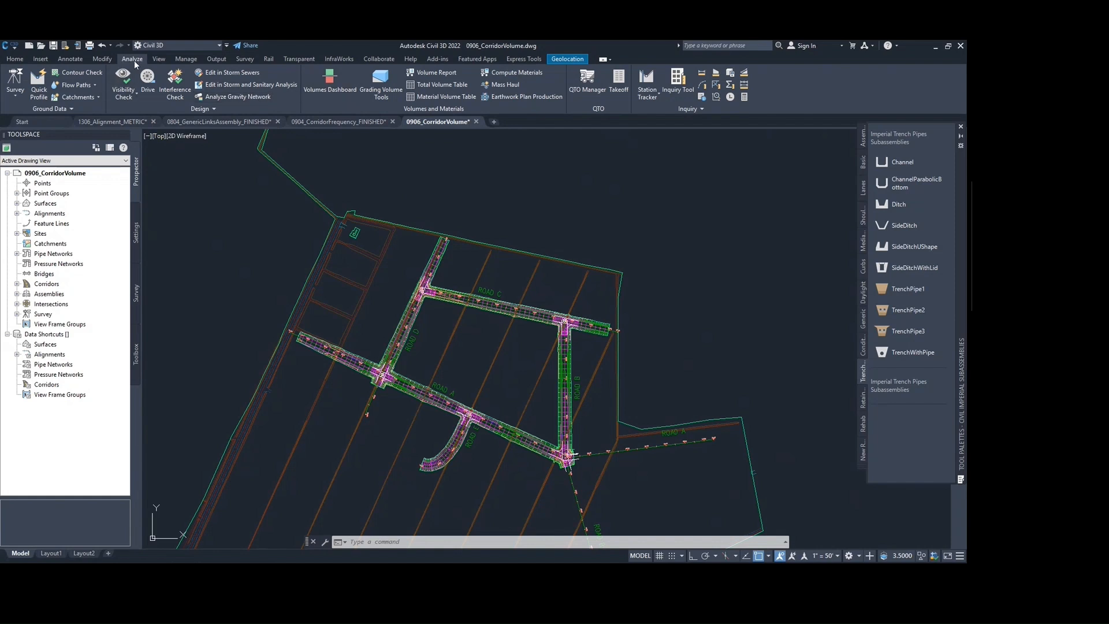
pyautogui.click(330, 88)
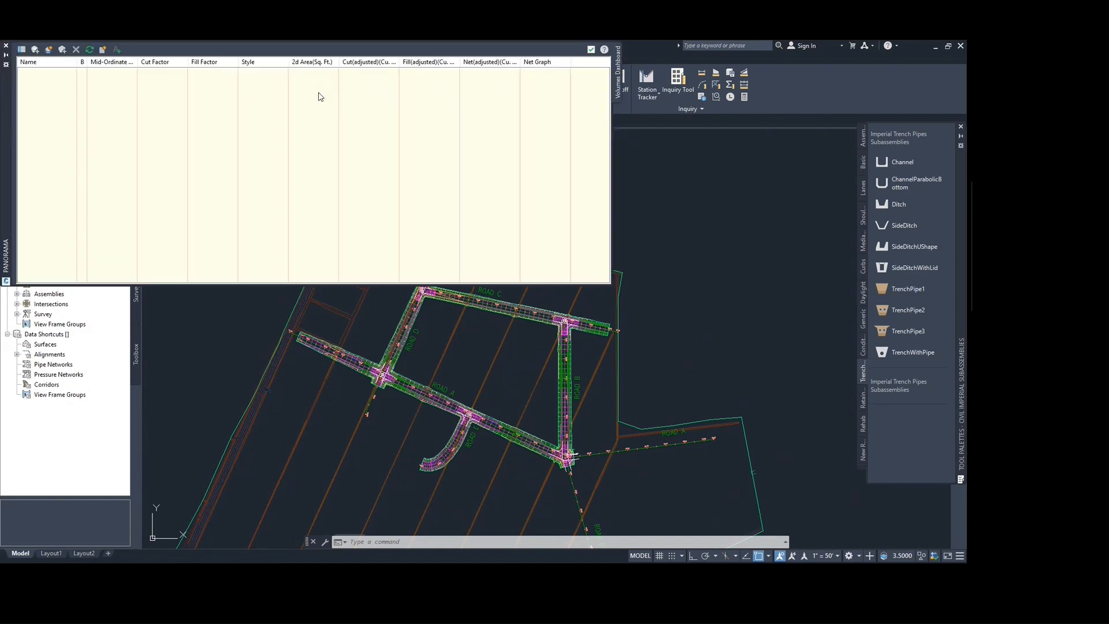
# Start a new TIN volume surface named volume-surface with Existing Surface as its base surface.
pyautogui.click(48, 49)
pyautogui.moveTo(227, 125); pyautogui.dragTo(310, 104)
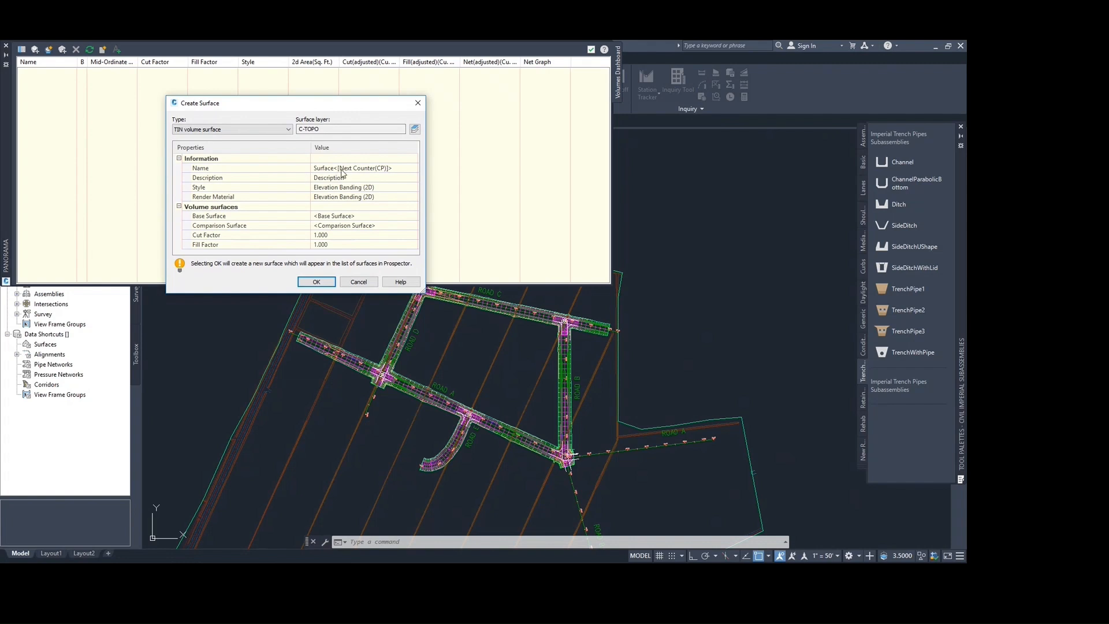
pyautogui.click(368, 168)
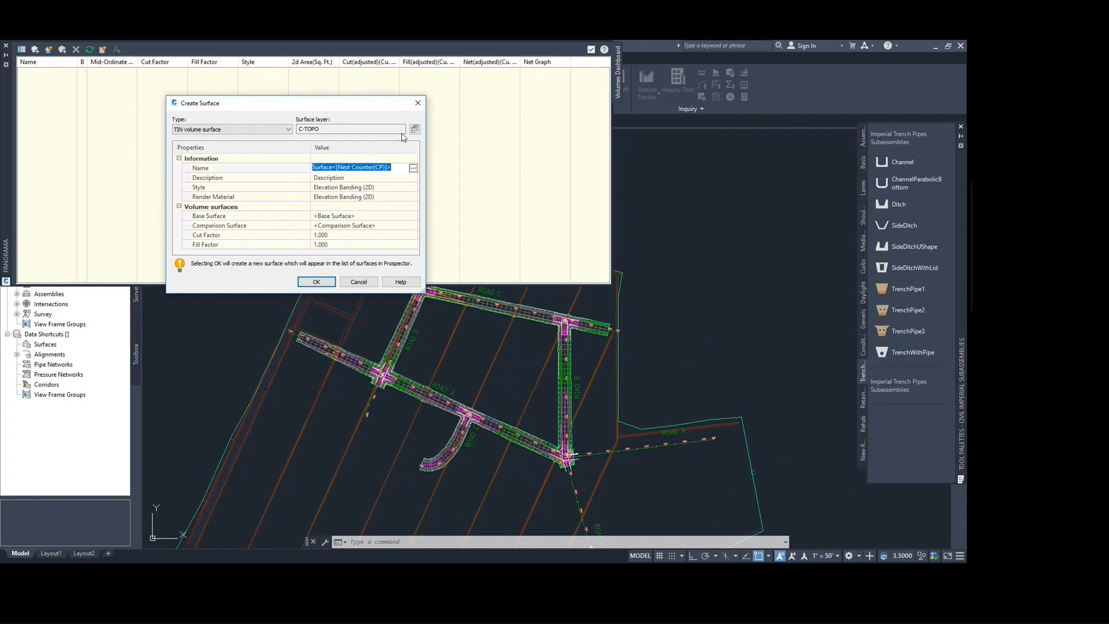
pyautogui.write('Volume-surface')
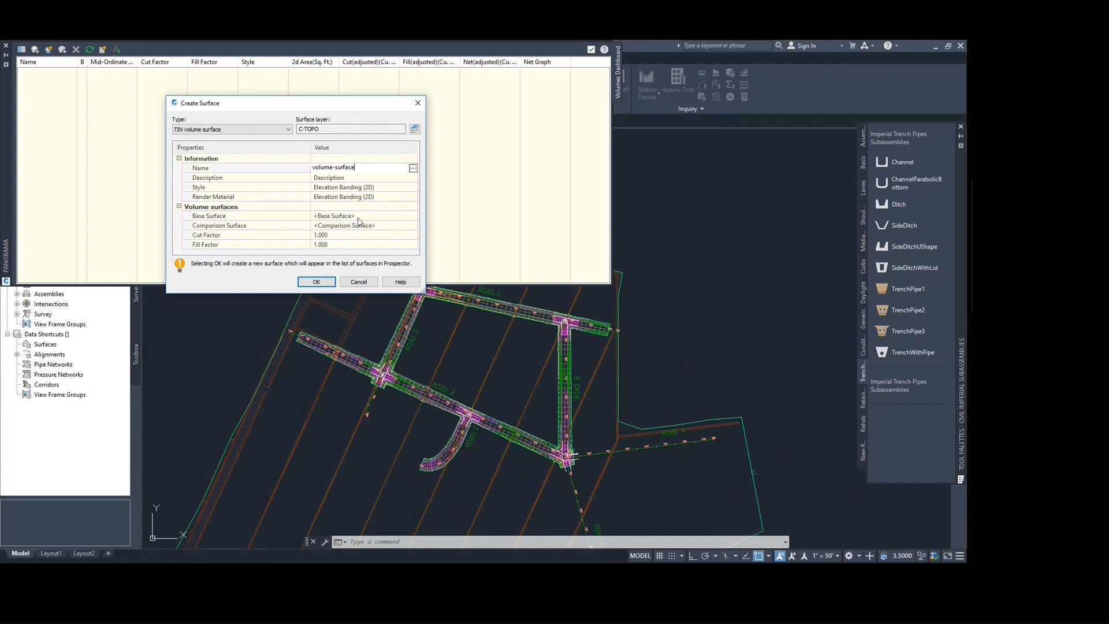
pyautogui.click(408, 218)
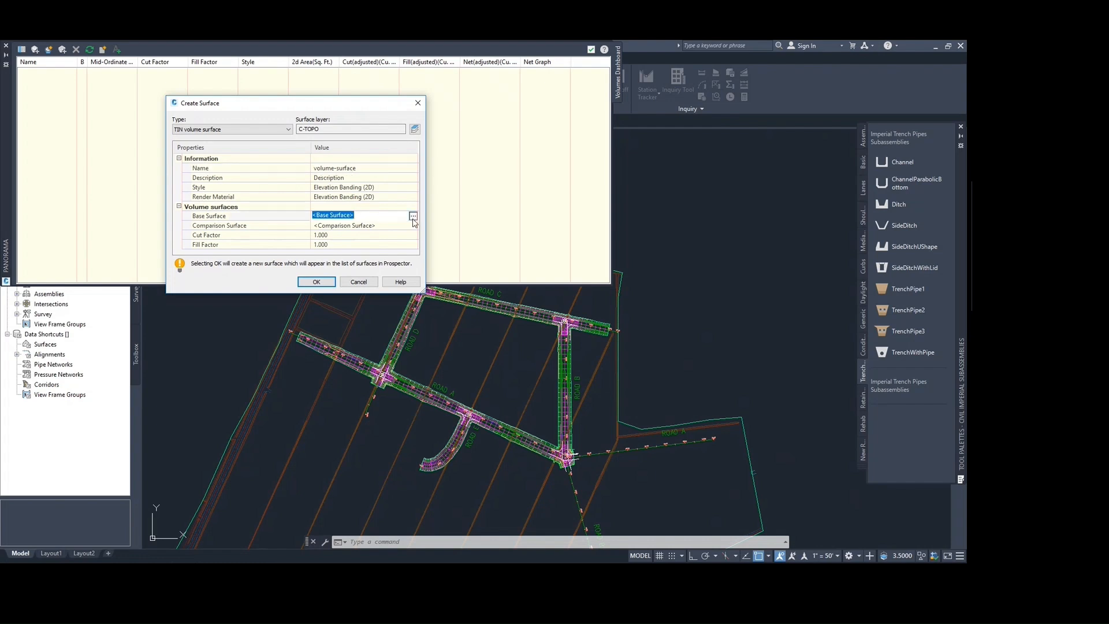
pyautogui.click(413, 216)
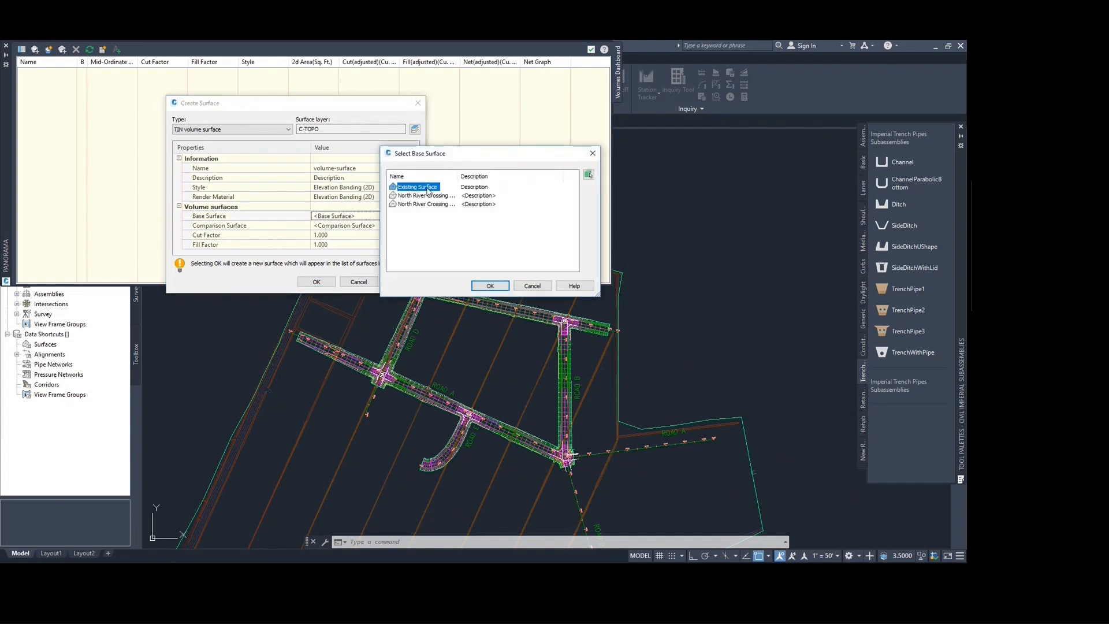
pyautogui.click(489, 286)
# Set North River Crossing - Datum as the comparison surface and create the volume surface.
pyautogui.click(356, 227)
pyautogui.click(413, 227)
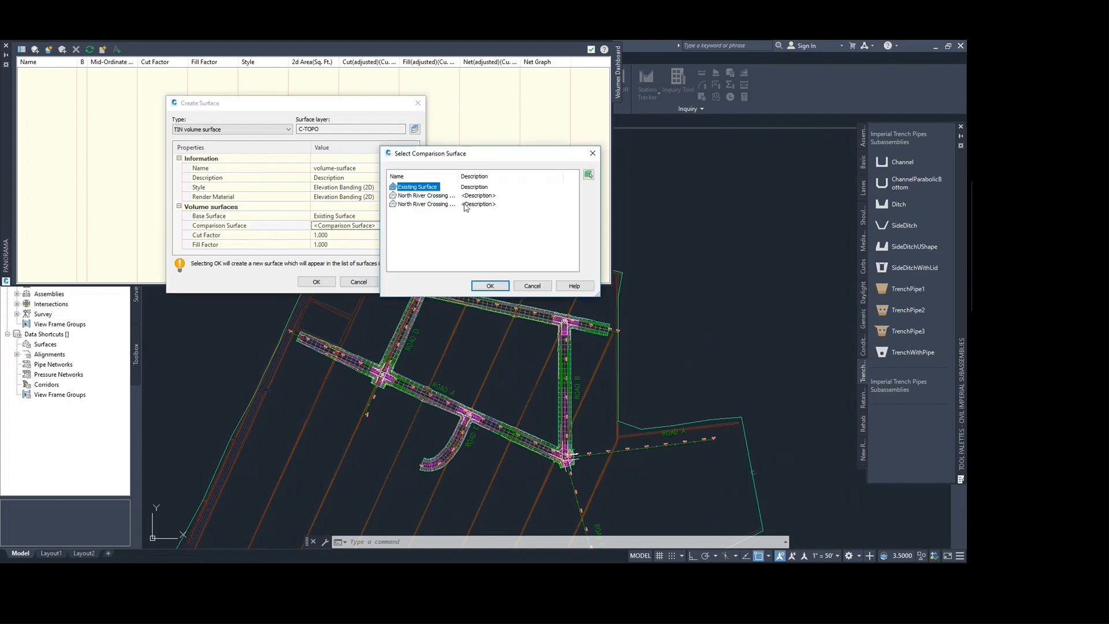
pyautogui.doubleClick(459, 177)
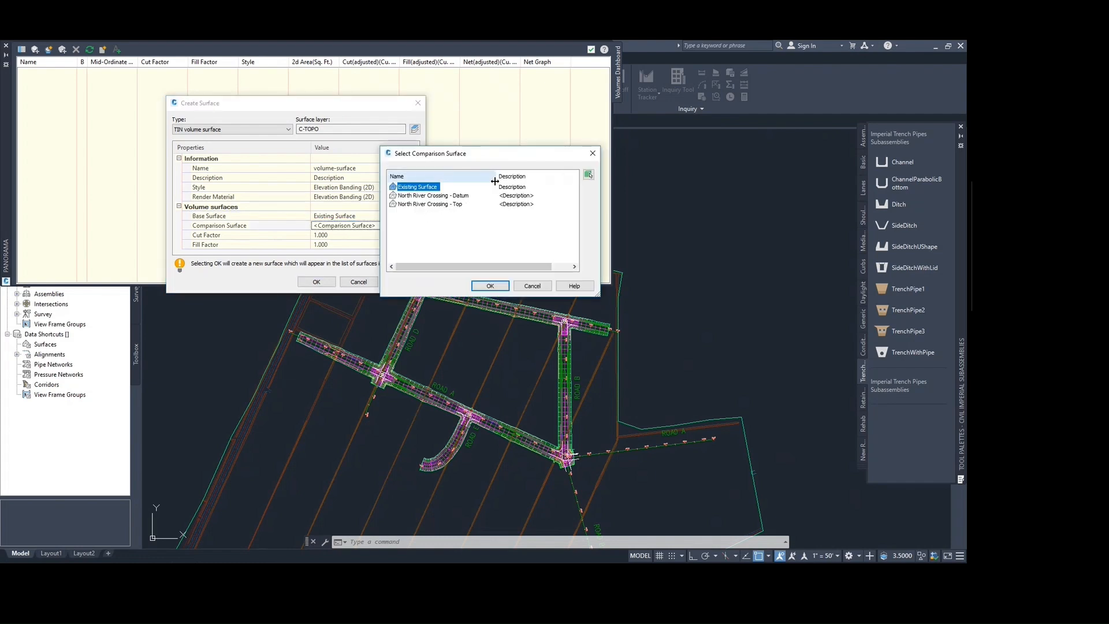
pyautogui.click(445, 196)
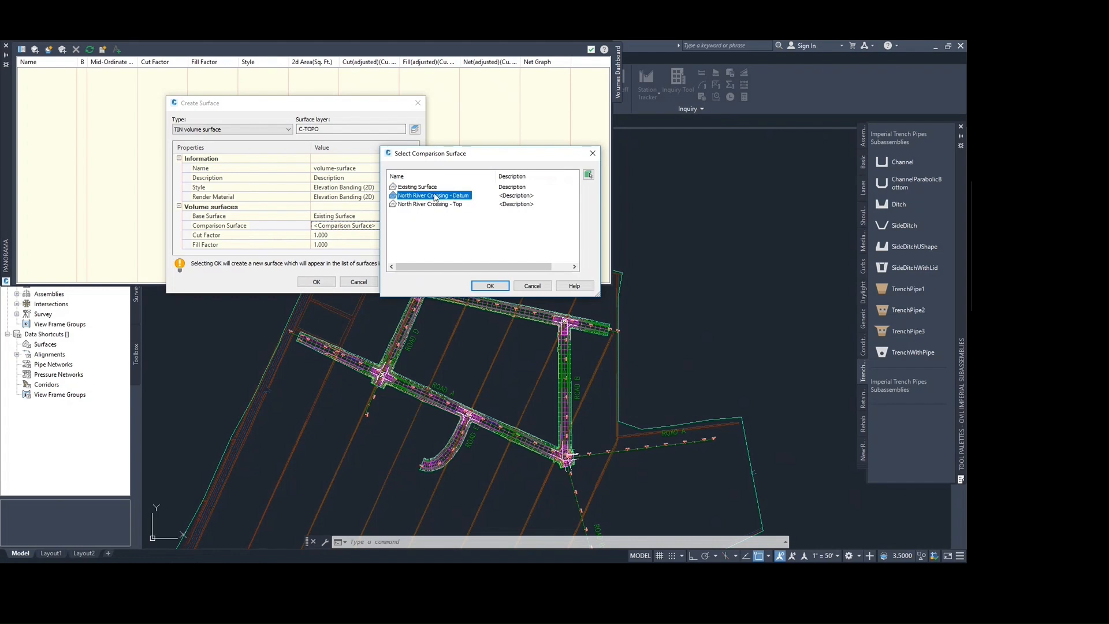
pyautogui.click(490, 285)
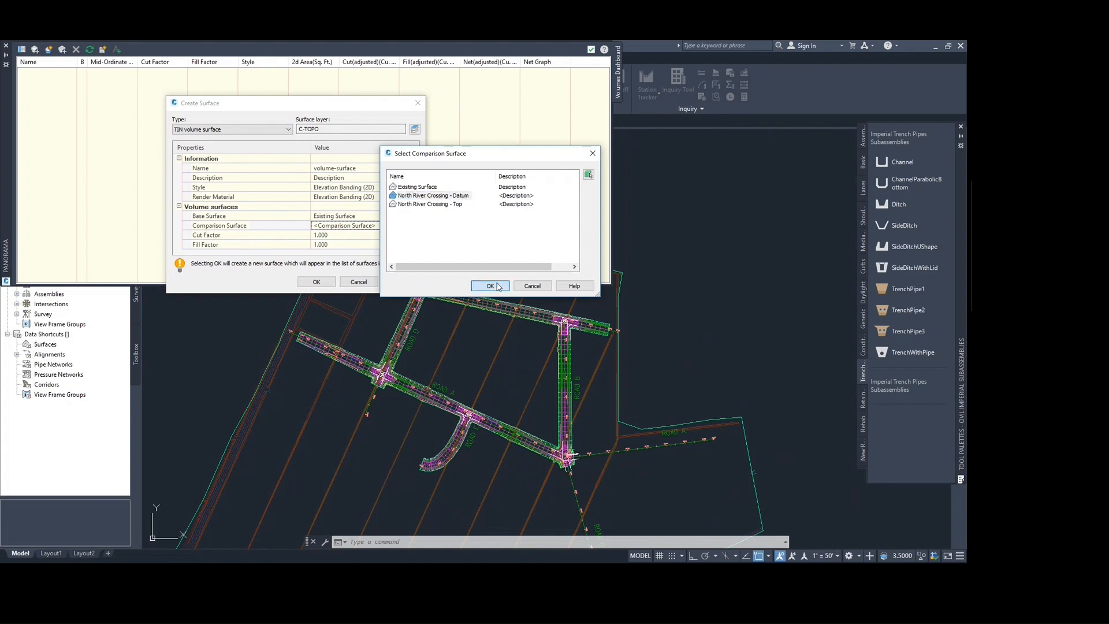
pyautogui.click(317, 282)
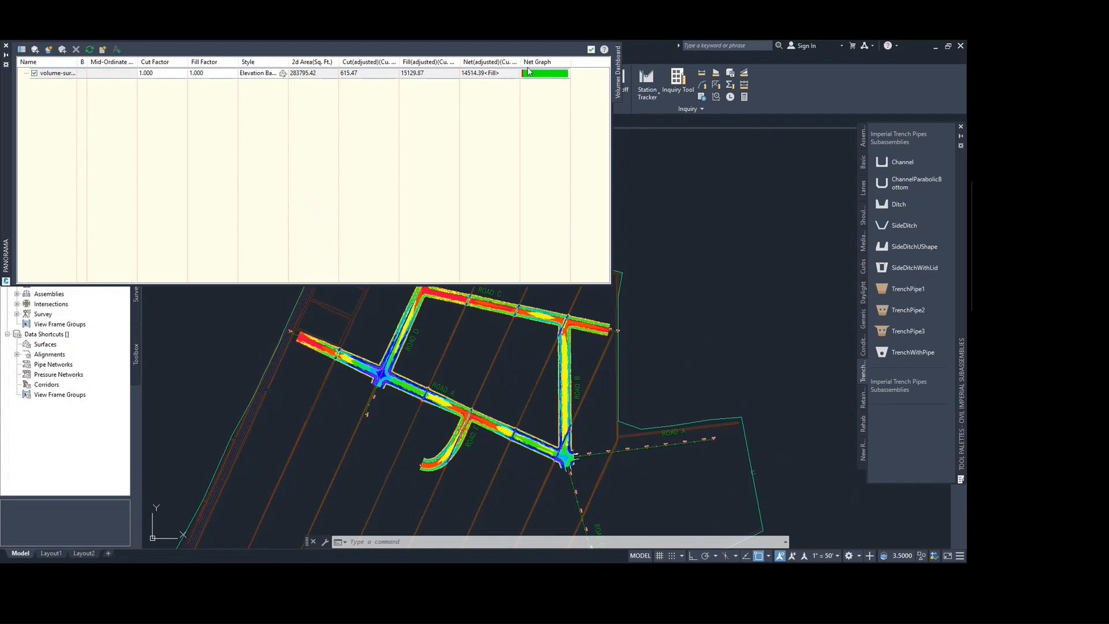
# Generate and review the cut/fill report for the volume surface, close the report, and close the Volumes Dashboard.
pyautogui.click(103, 50)
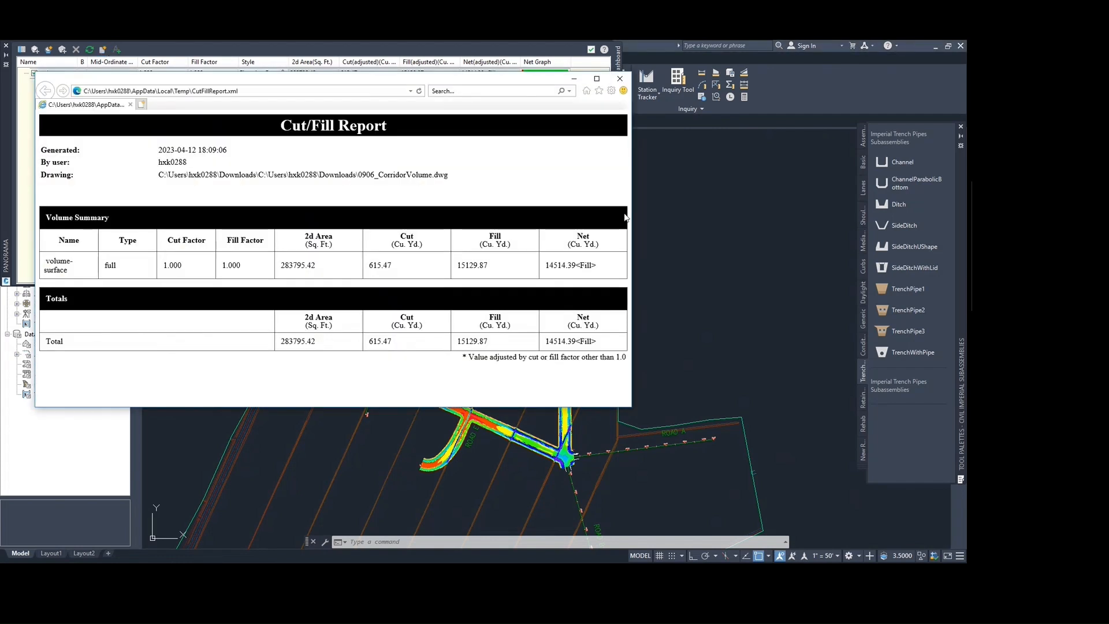
pyautogui.click(622, 81)
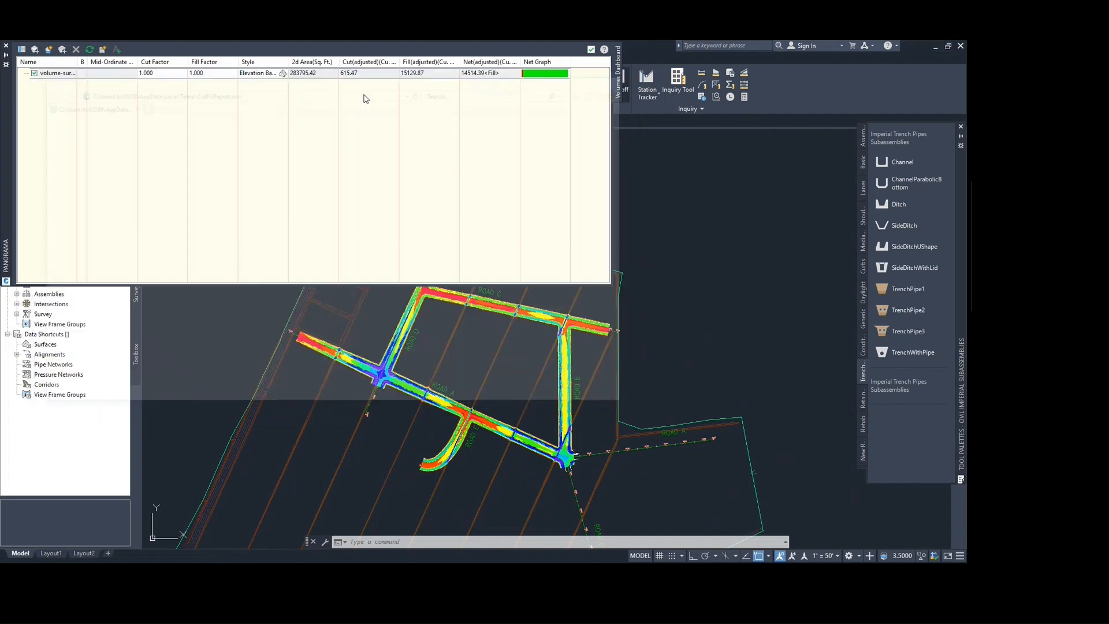
pyautogui.click(103, 51)
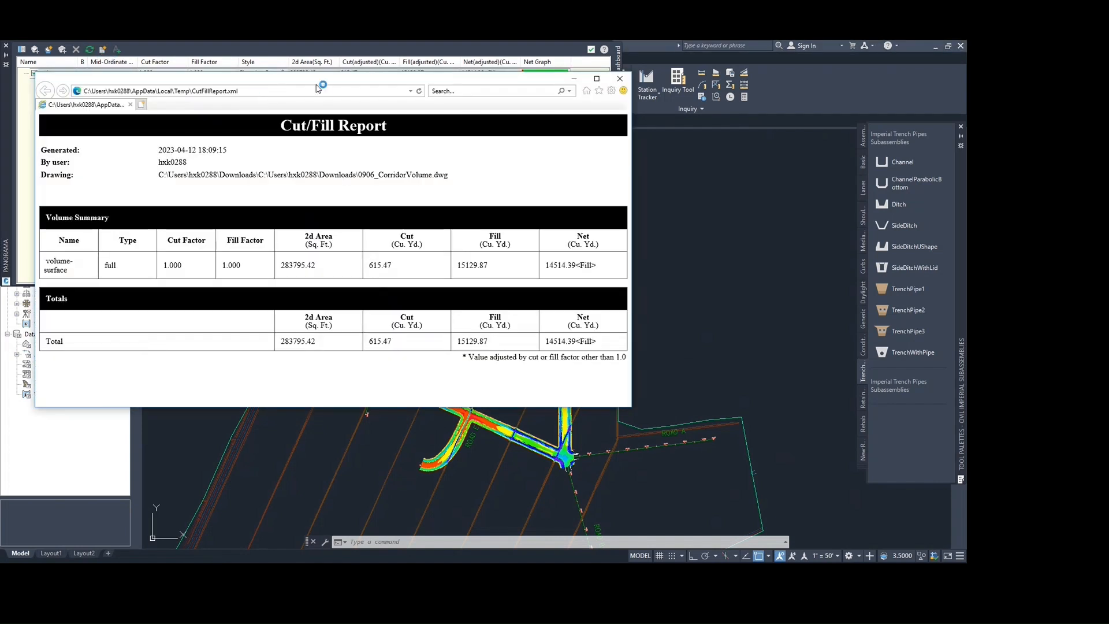
pyautogui.click(619, 79)
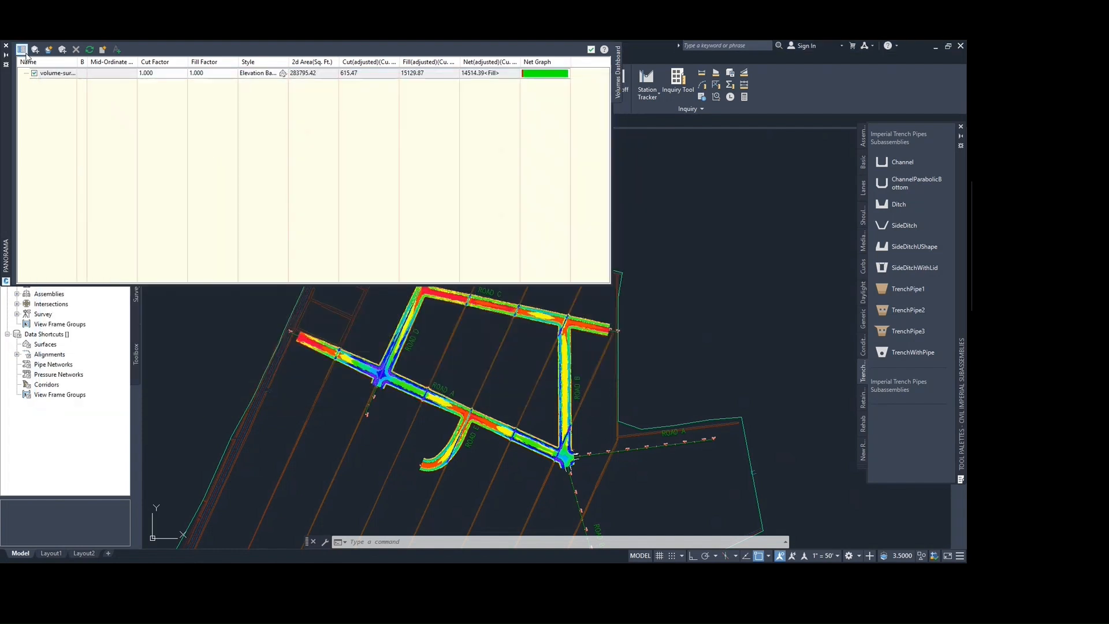
pyautogui.scroll(-2, 673, 215)
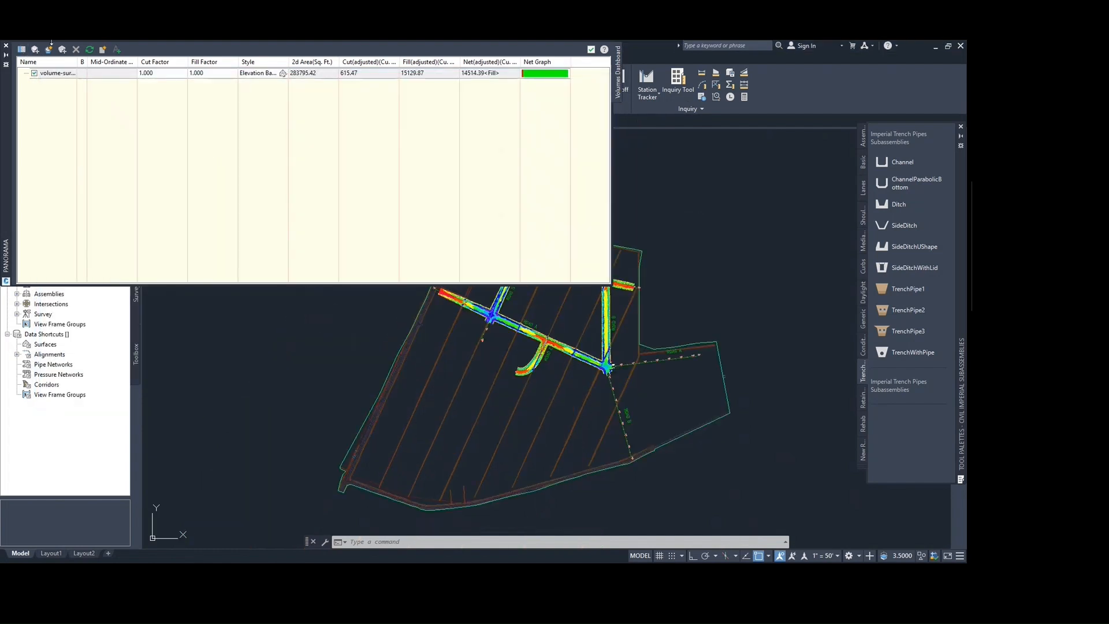
pyautogui.click(8, 47)
# Lower the Road D finished-grade profile's grade break near station 12+92 to the centre of the circle below it.
pyautogui.scroll(-3, 580, 314)
pyautogui.moveTo(597, 178); pyautogui.dragTo(446, 236, button='middle')
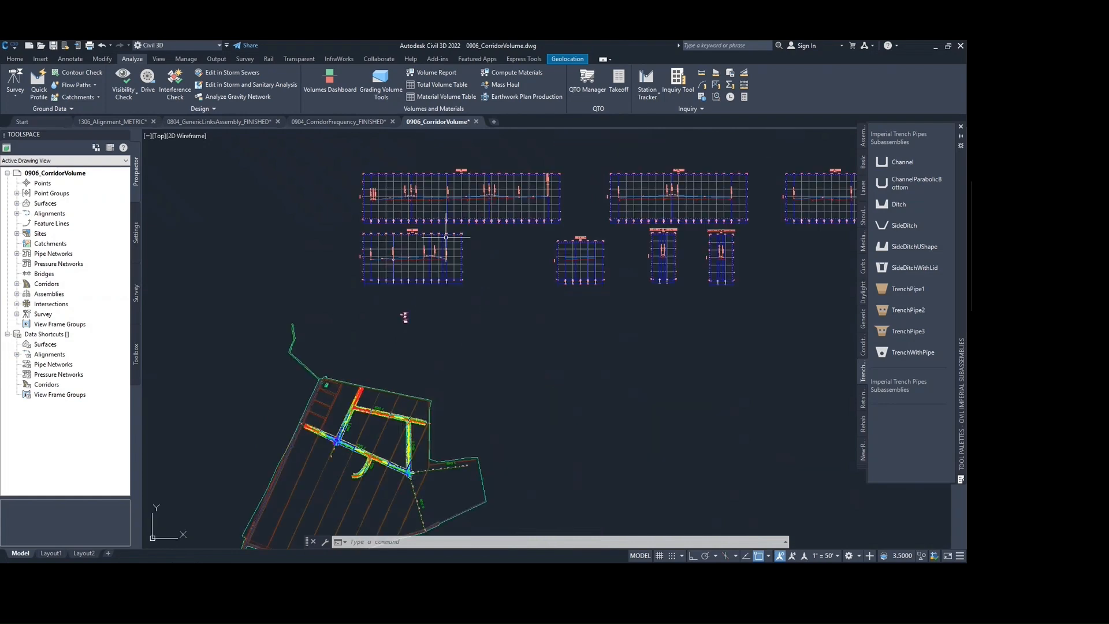
pyautogui.scroll(3, 407, 248)
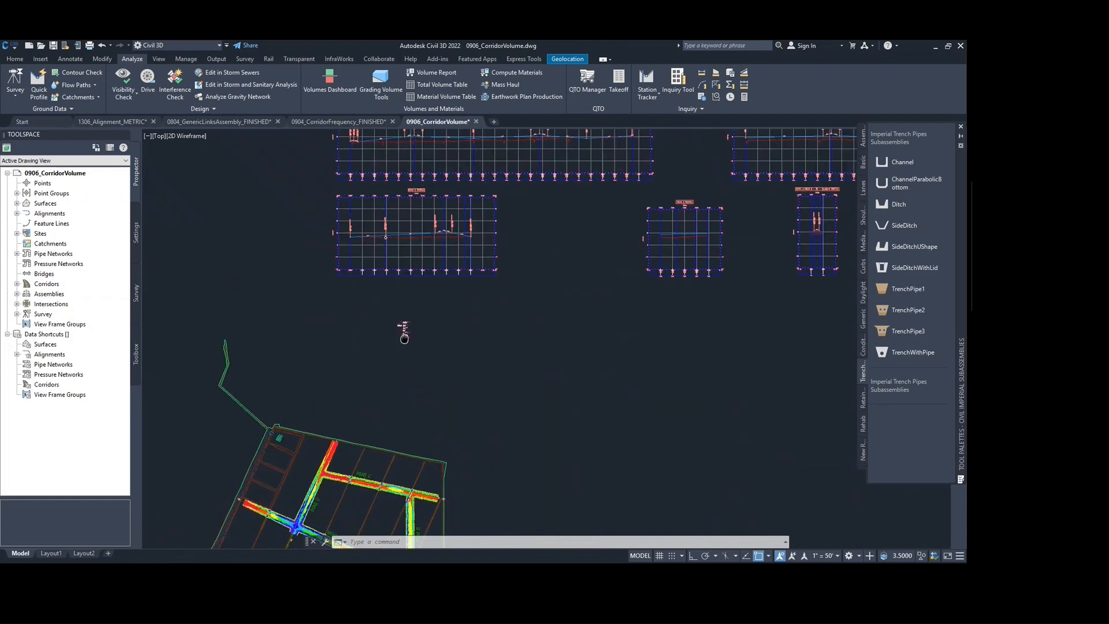
pyautogui.scroll(10, 383, 259)
pyautogui.click(391, 225)
pyautogui.scroll(-2, 400, 249)
pyautogui.scroll(-2, 394, 294)
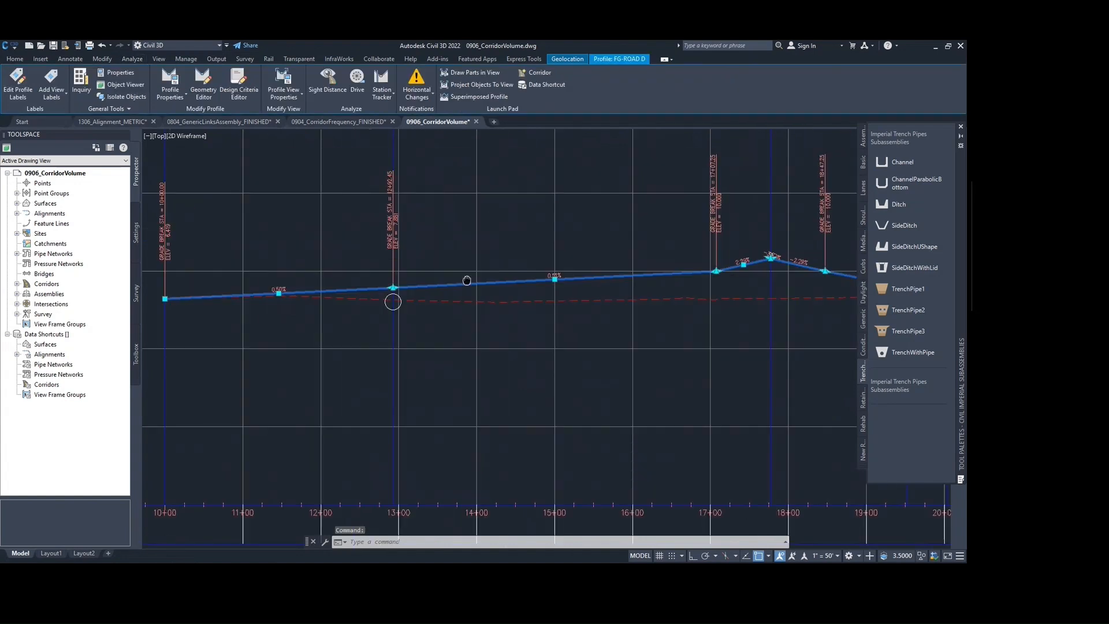
pyautogui.scroll(5, 390, 289)
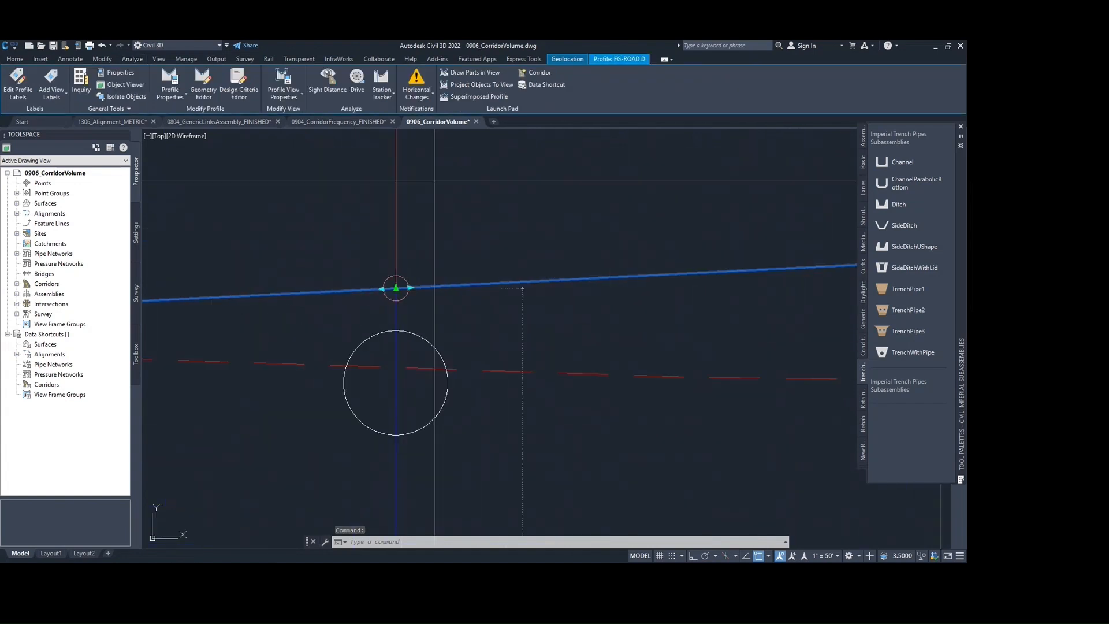
pyautogui.click(395, 287)
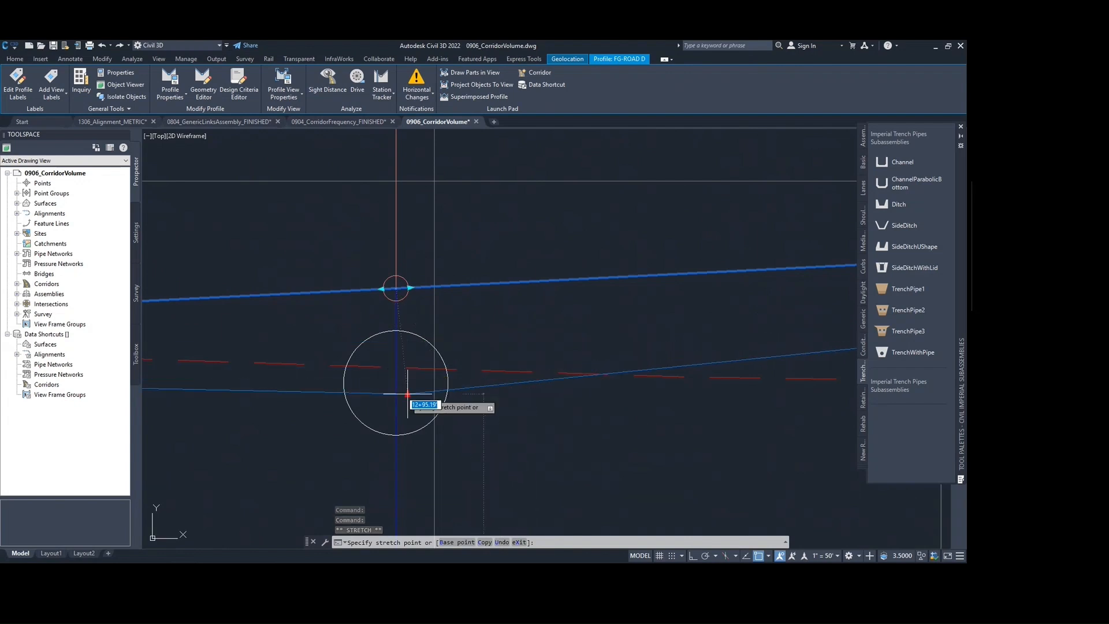
pyautogui.scroll(-4, 396, 375)
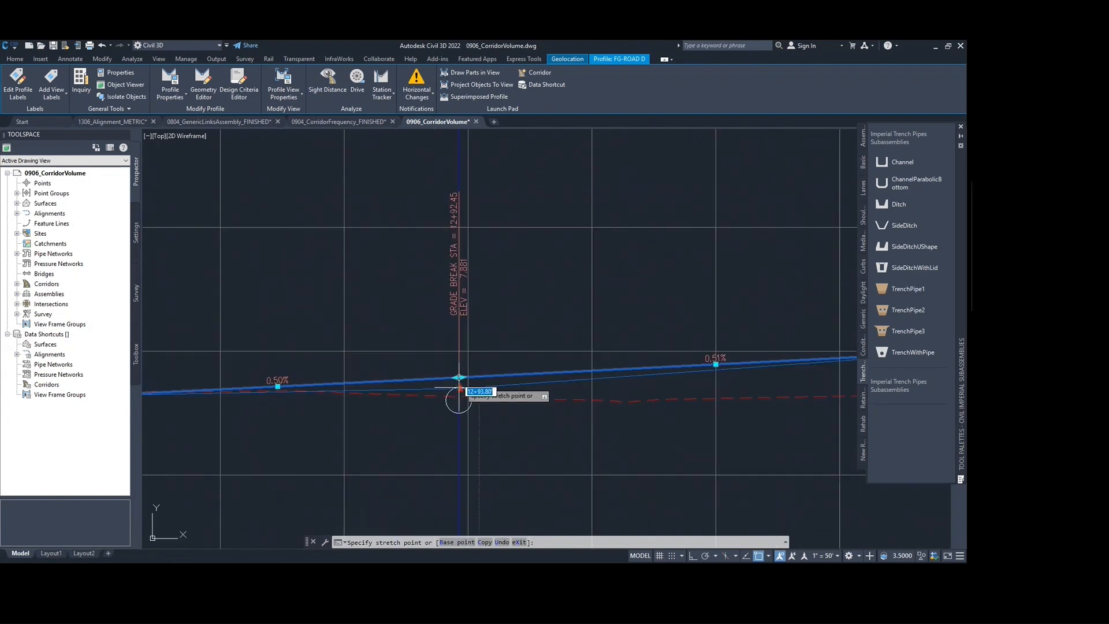
pyautogui.scroll(5, 460, 392)
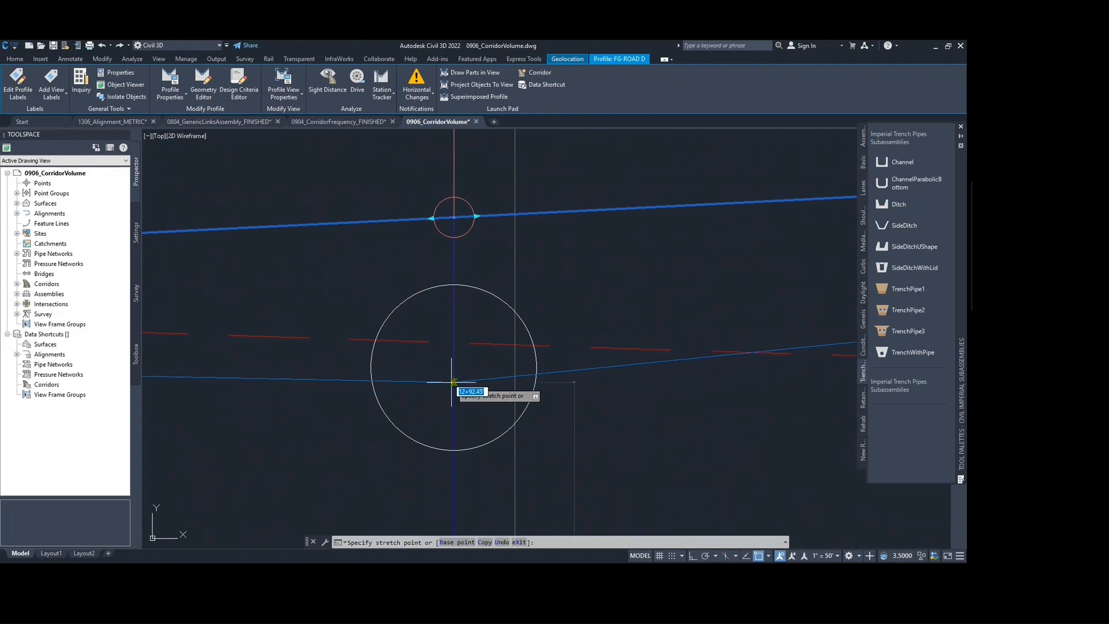
pyautogui.rightClick(759, 555)
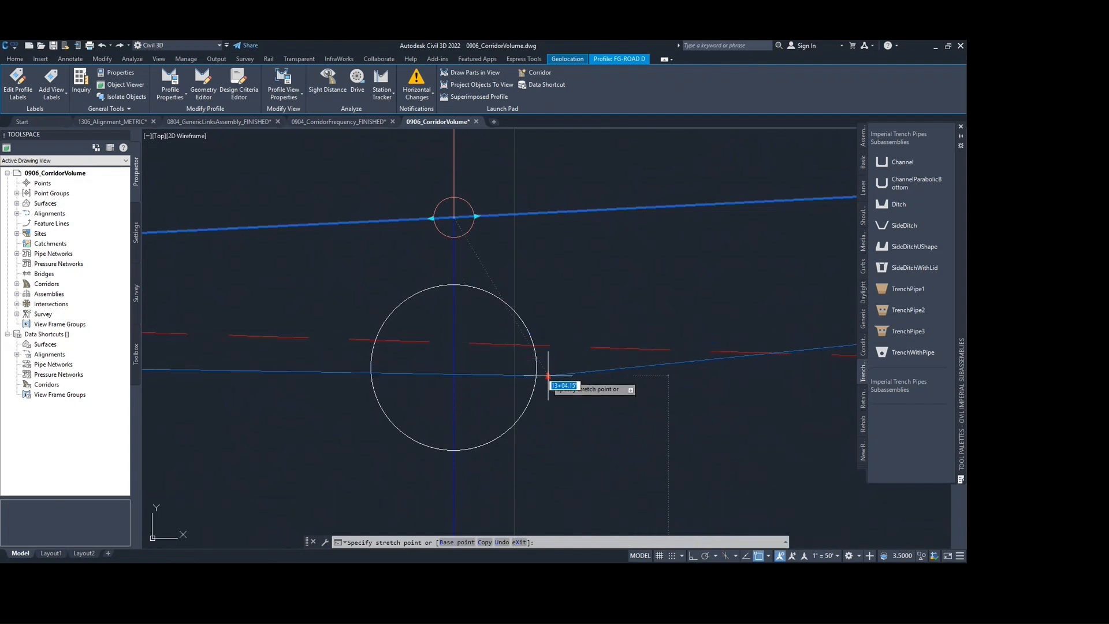
pyautogui.click(453, 367)
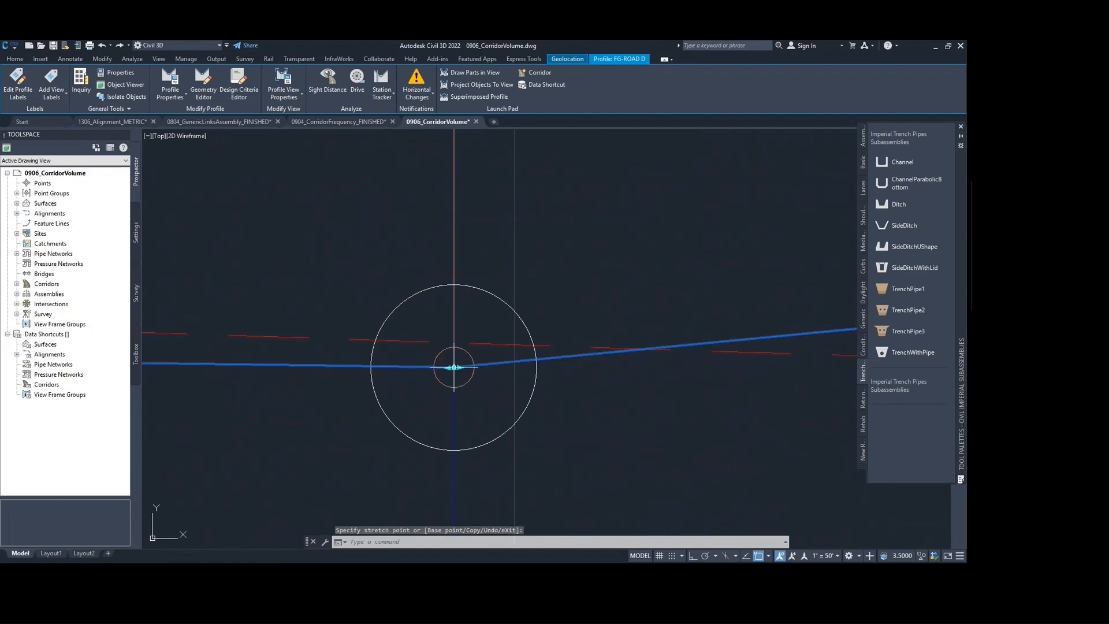
# Reopen the Volumes Dashboard, rebuild volume-surface to recalculate its cut and fill, and close the dashboard.
pyautogui.scroll(-8, 454, 367)
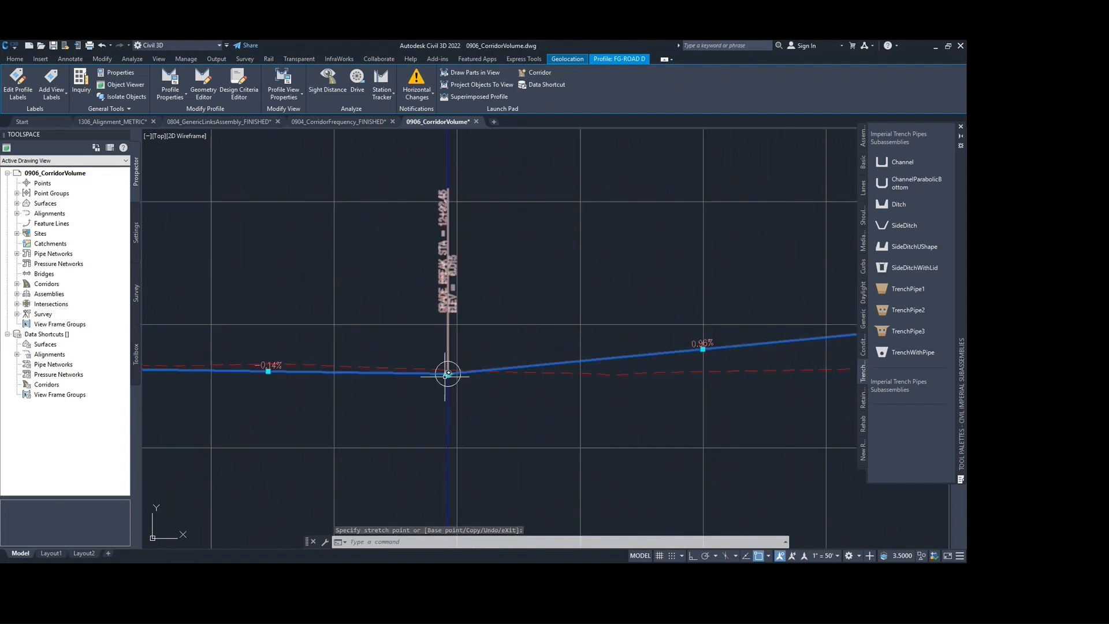
pyautogui.moveTo(412, 379); pyautogui.dragTo(520, 260, button='middle')
pyautogui.scroll(5, 462, 282)
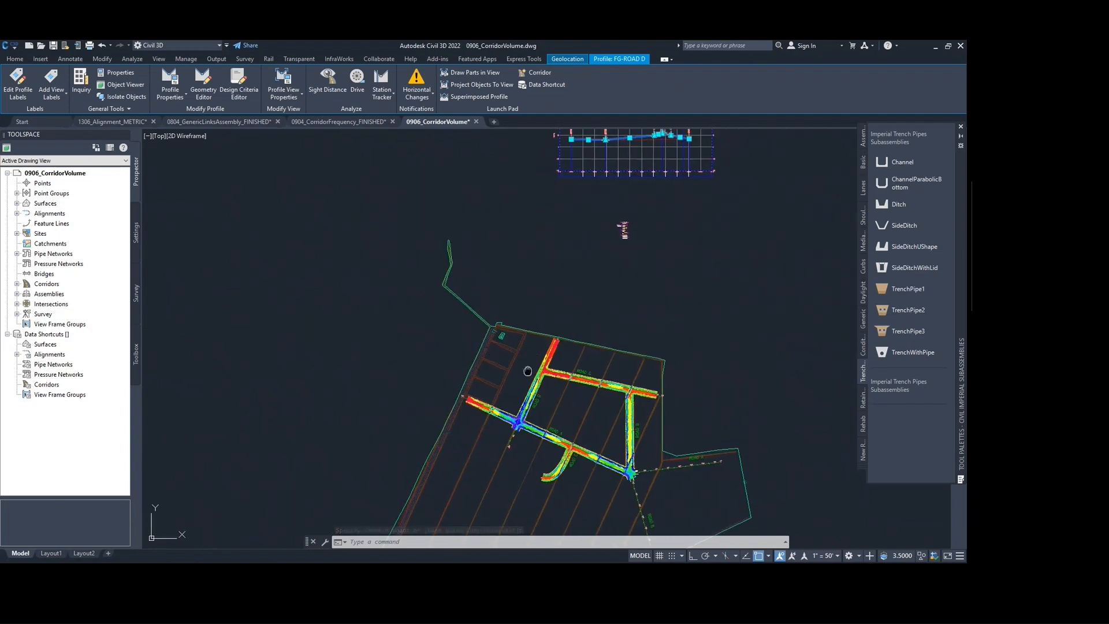
pyautogui.scroll(2, 462, 282)
pyautogui.moveTo(459, 304); pyautogui.dragTo(390, 280, button='middle')
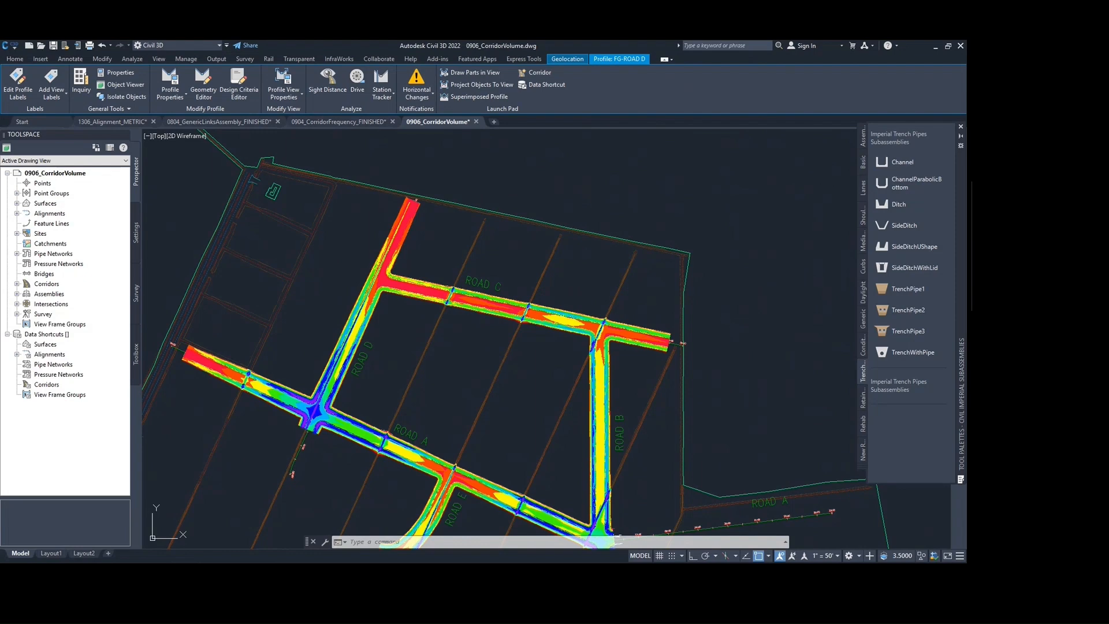
pyautogui.scroll(2, 421, 250)
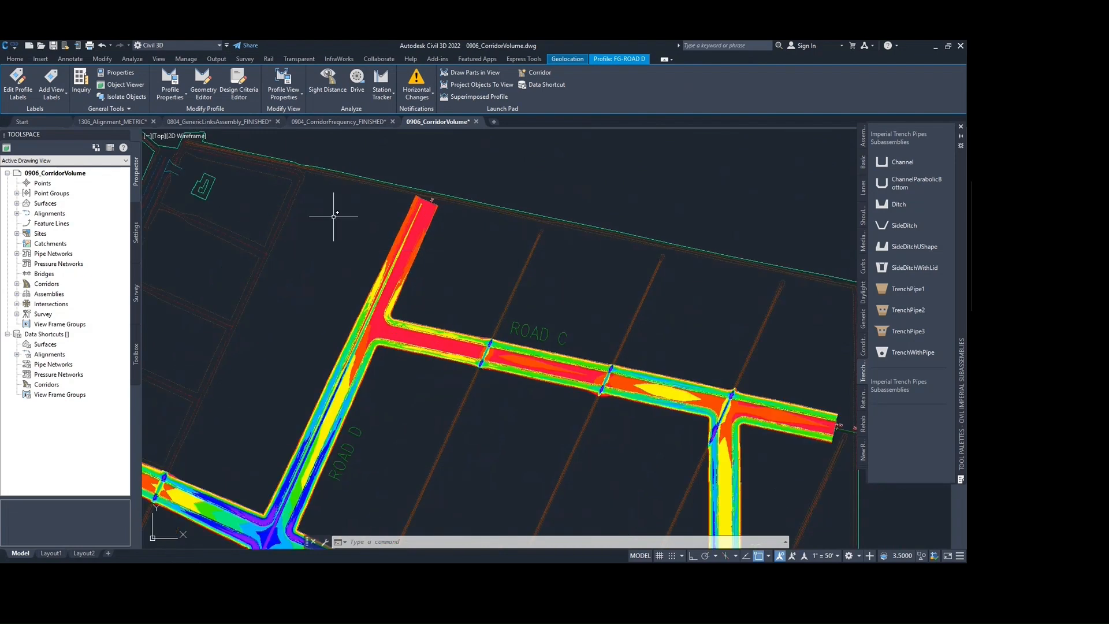
pyautogui.click(128, 58)
pyautogui.click(330, 81)
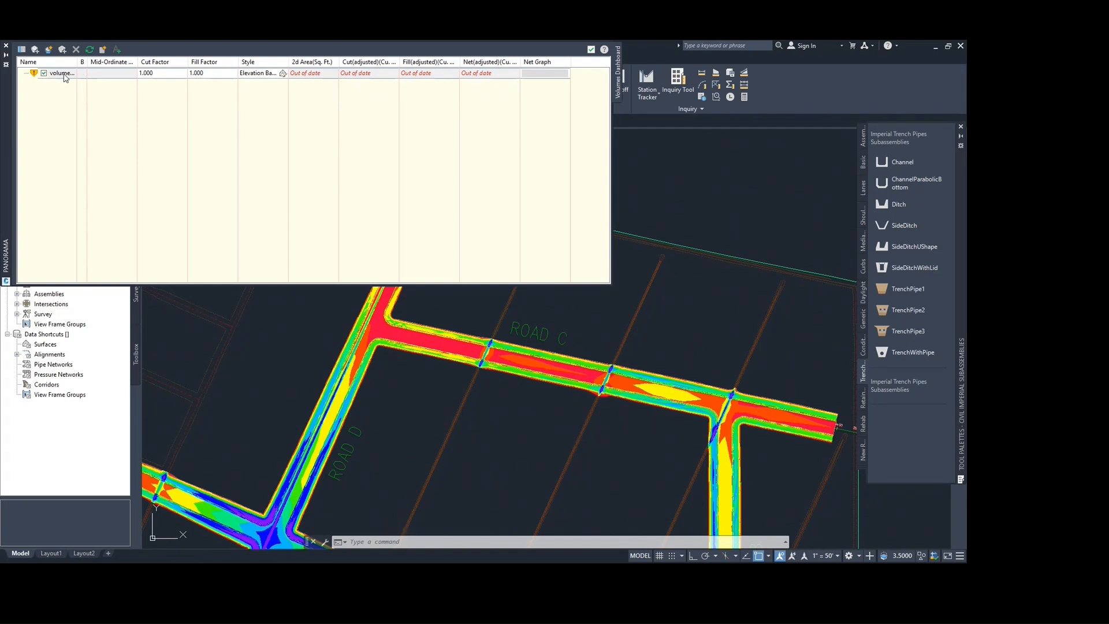
pyautogui.rightClick(38, 77)
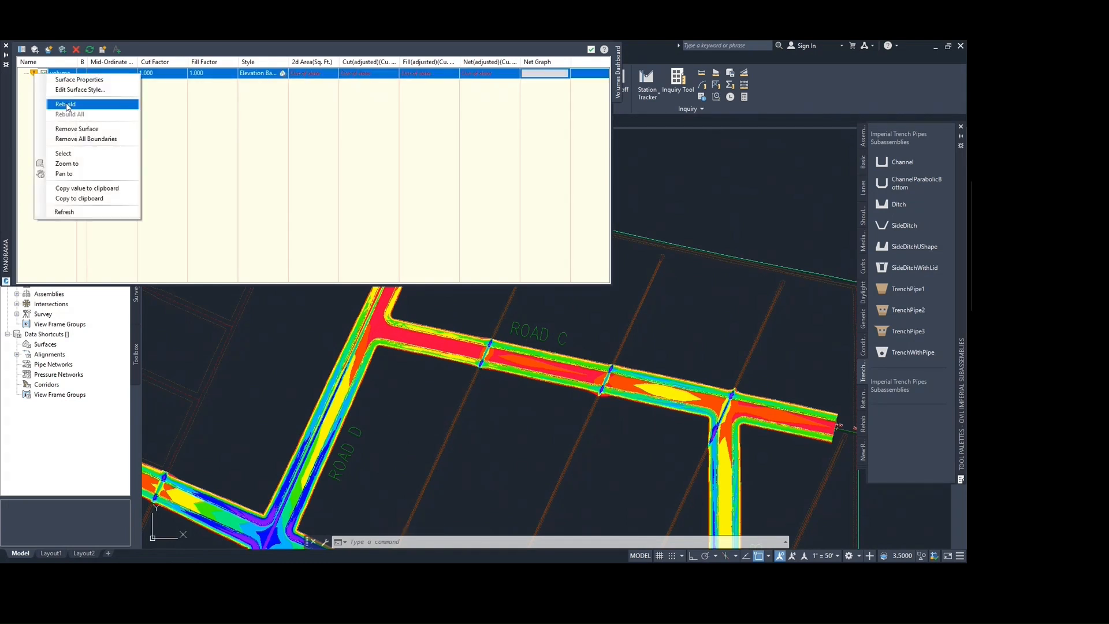
pyautogui.click(90, 105)
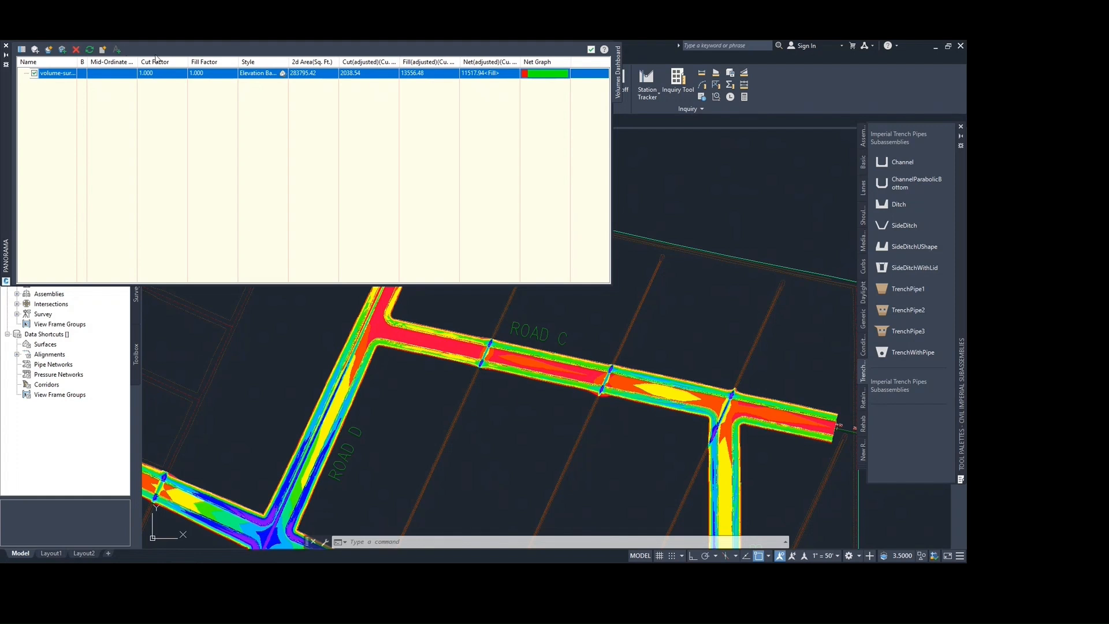
pyautogui.click(6, 49)
# Switch to the course's Canvas page in the browser and open Assignment 16 from the assignments list.
pyautogui.hotkey('alt', 'Tab')
pyautogui.hotkey('alt', 'Tab')
pyautogui.hotkey('alt', 'Tab')
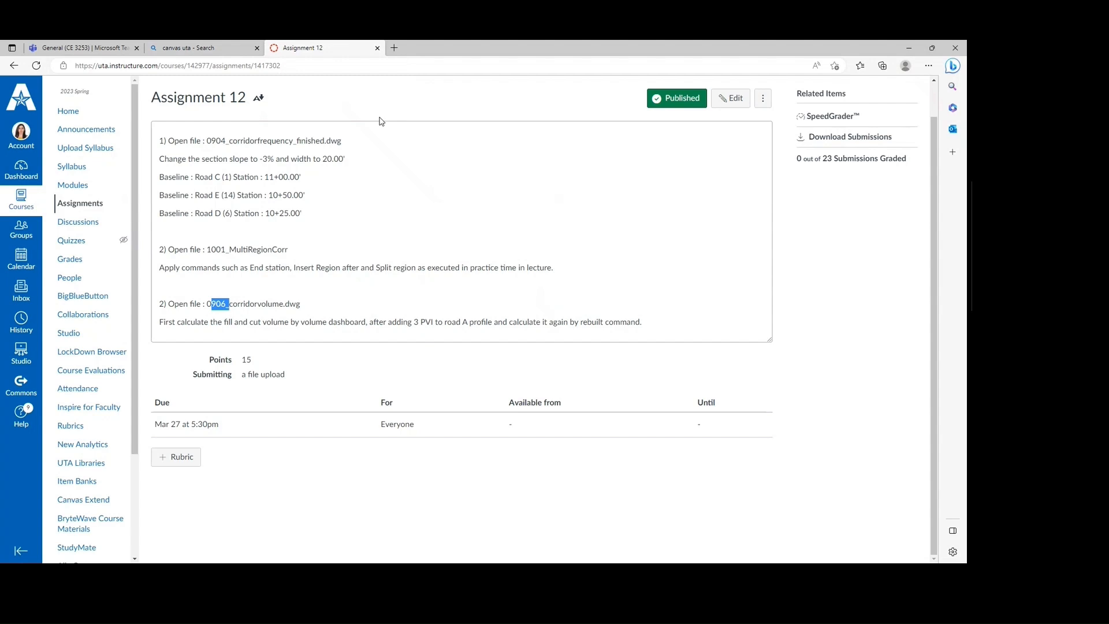
pyautogui.click(81, 204)
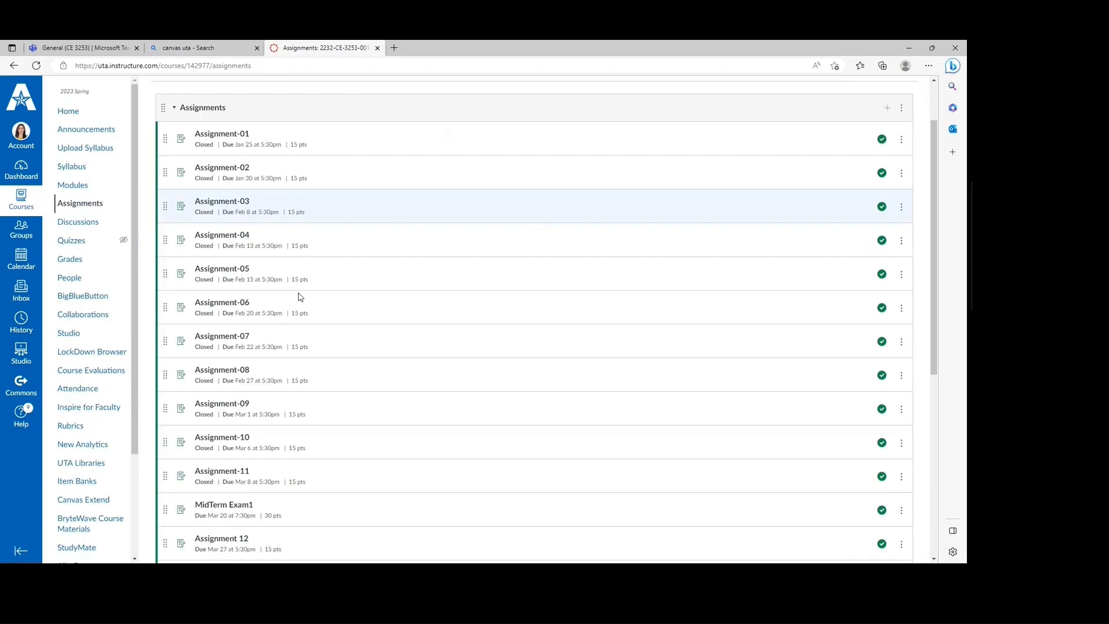
pyautogui.scroll(-6, 299, 297)
pyautogui.click(234, 333)
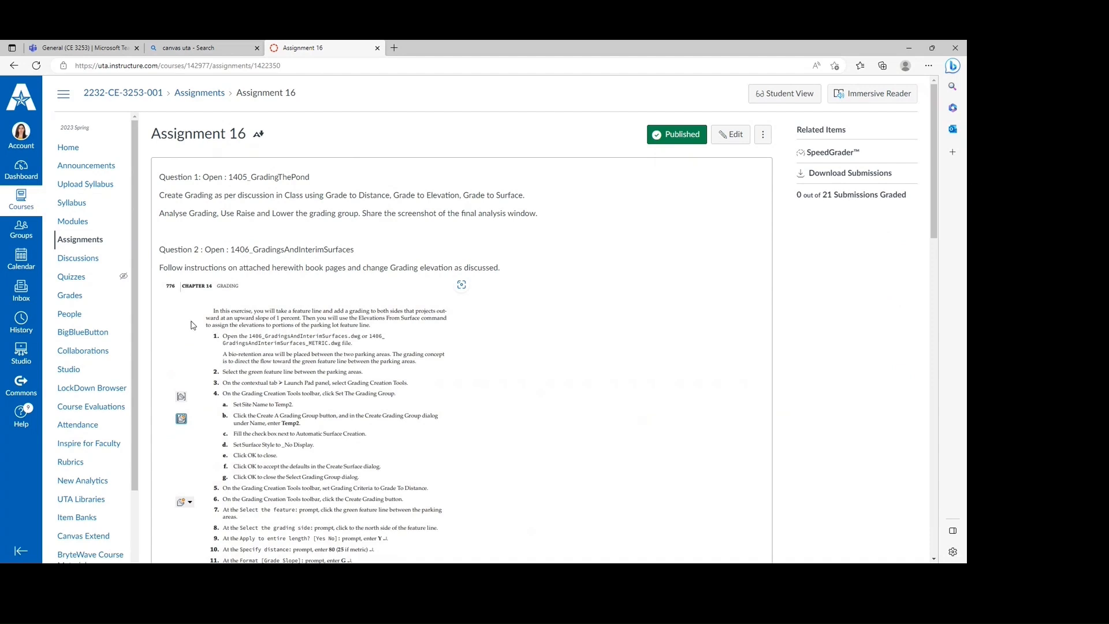
# Go back to the assignments list, open and read Assignment 15, and return to Civil 3D.
pyautogui.click(90, 240)
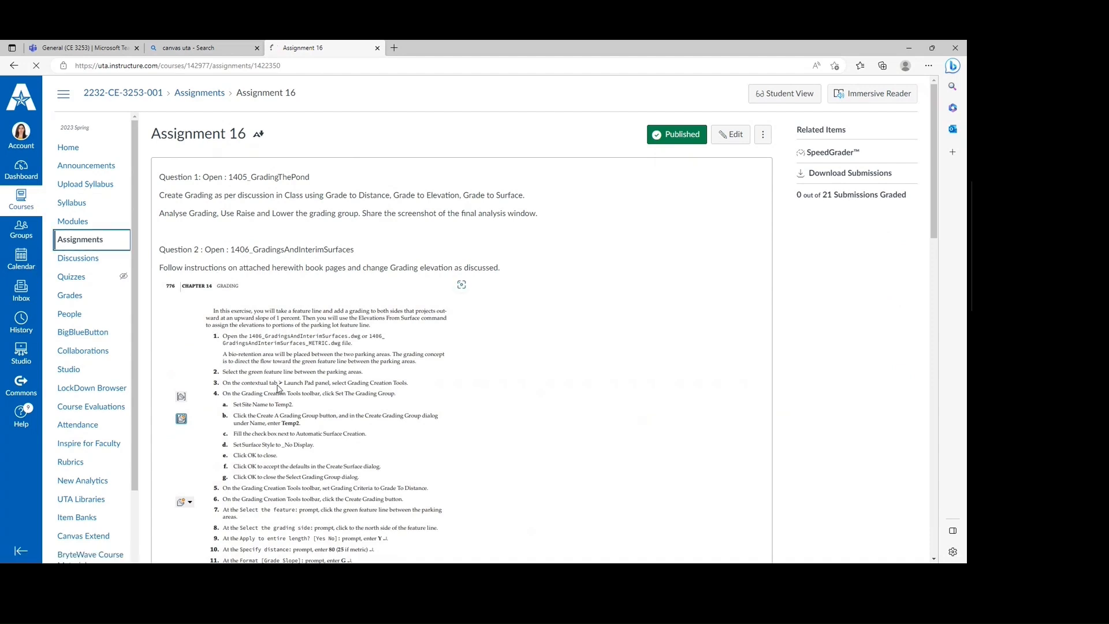
pyautogui.scroll(-6, 272, 428)
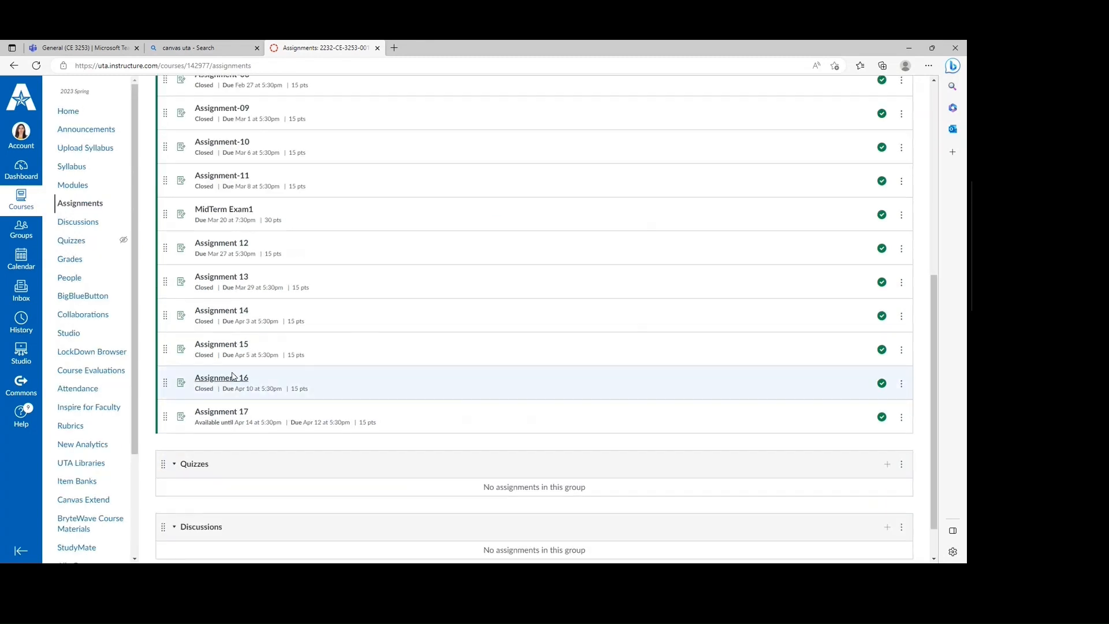
pyautogui.click(234, 345)
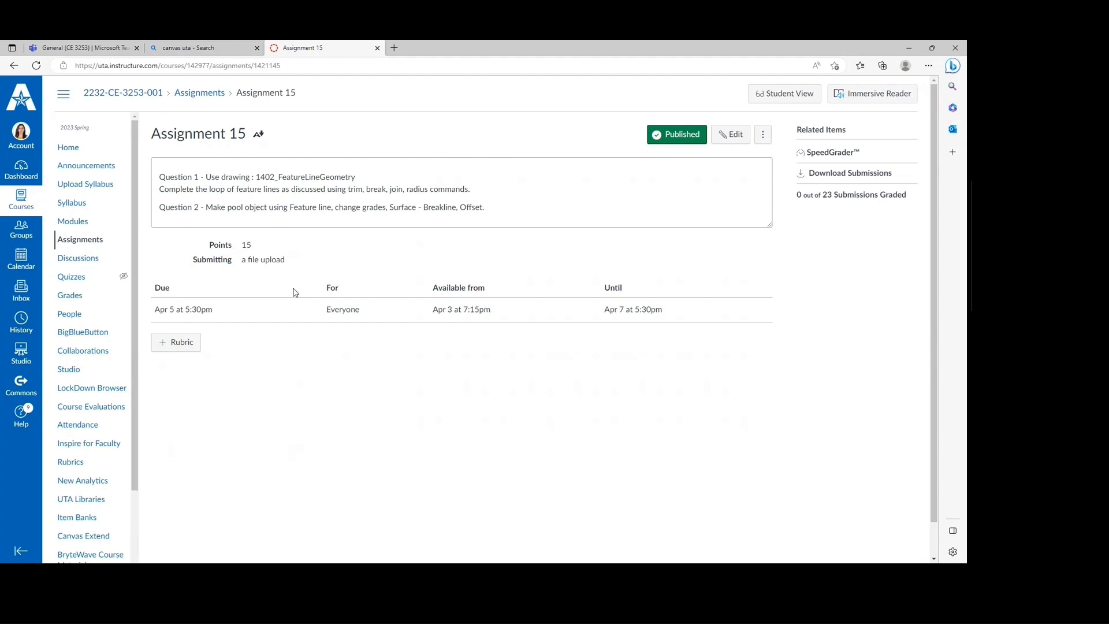
pyautogui.click(908, 48)
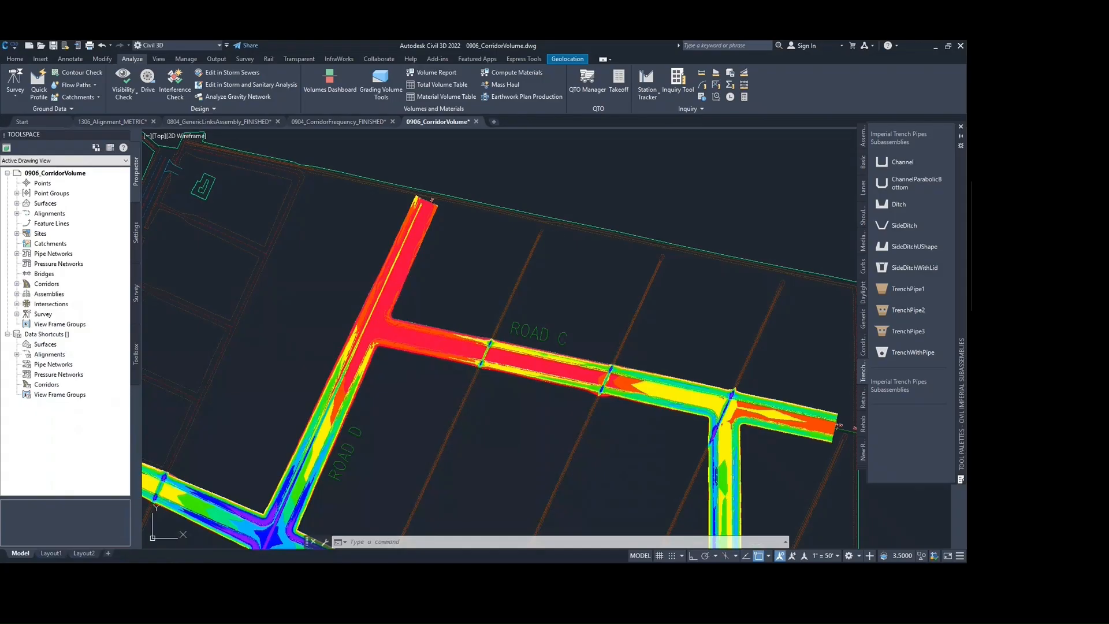
# Create a new drawing and draw a rectangle about 171 ft by 81 ft.
pyautogui.click(29, 45)
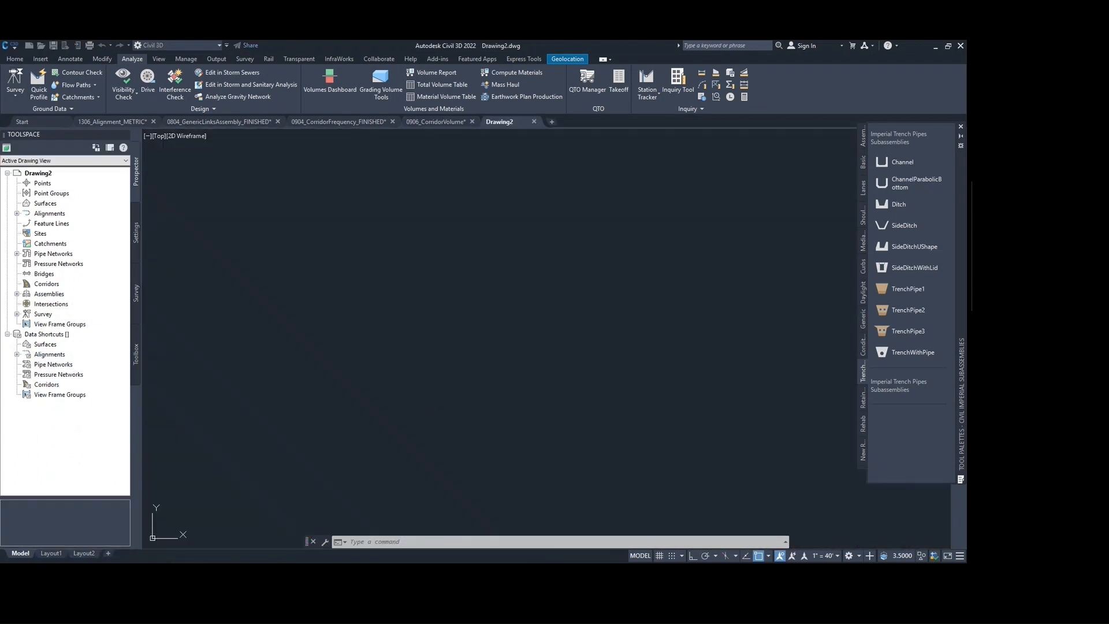
pyautogui.write('re')
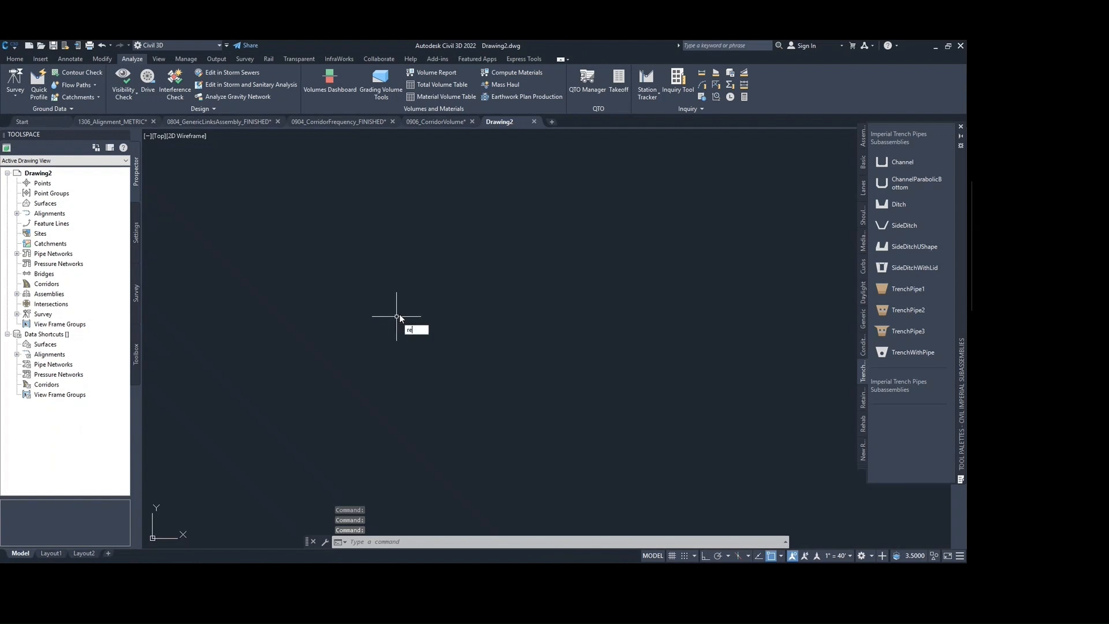
pyautogui.write('c')
pyautogui.press('Return')
pyautogui.click(513, 265)
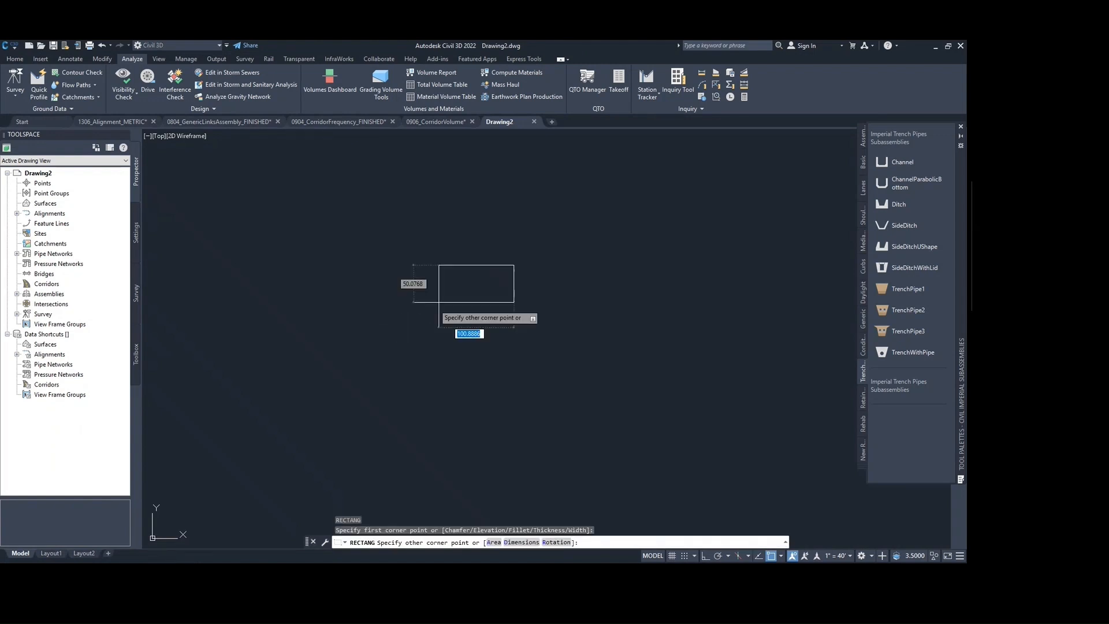
pyautogui.click(386, 326)
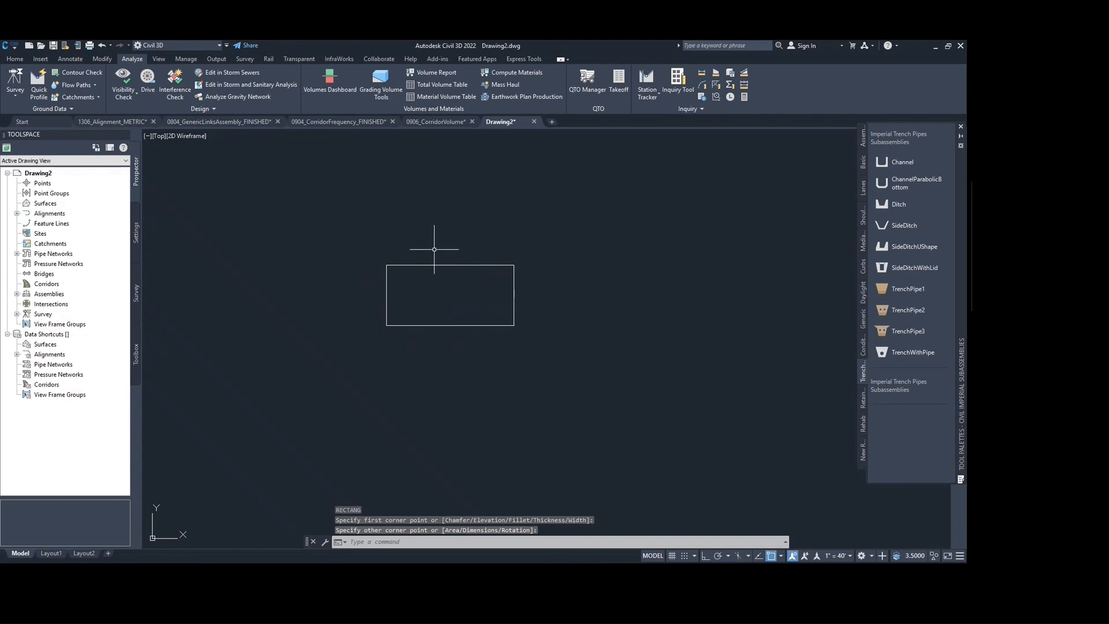
# Convert the rectangle to a feature line in Site 1 on layer C-TOPO-FEAT, erasing the original entity.
pyautogui.click(25, 60)
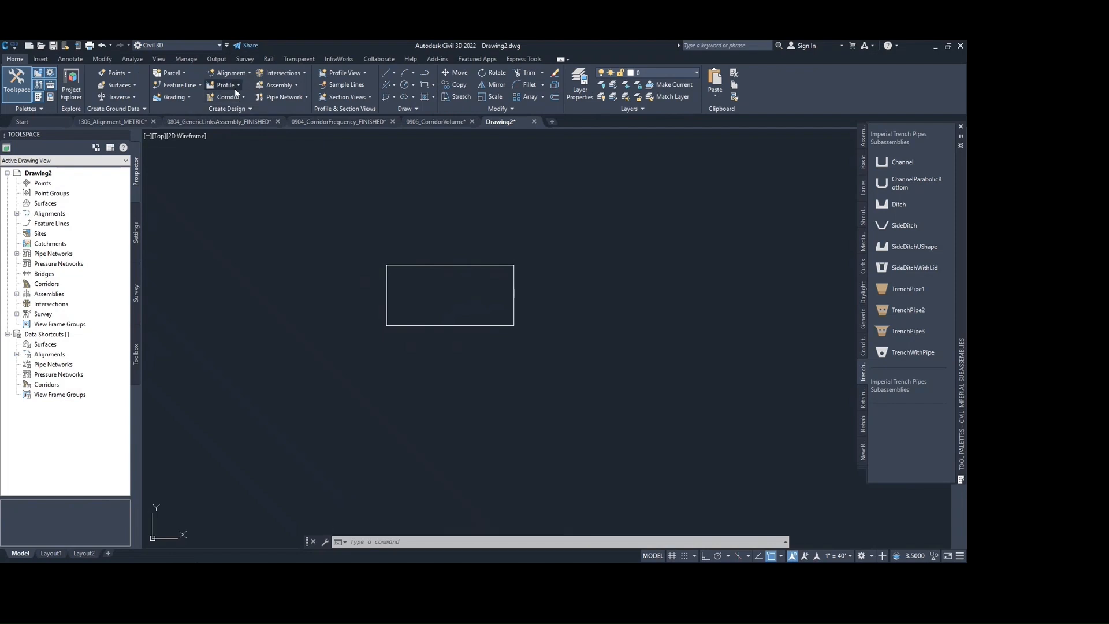
pyautogui.click(200, 85)
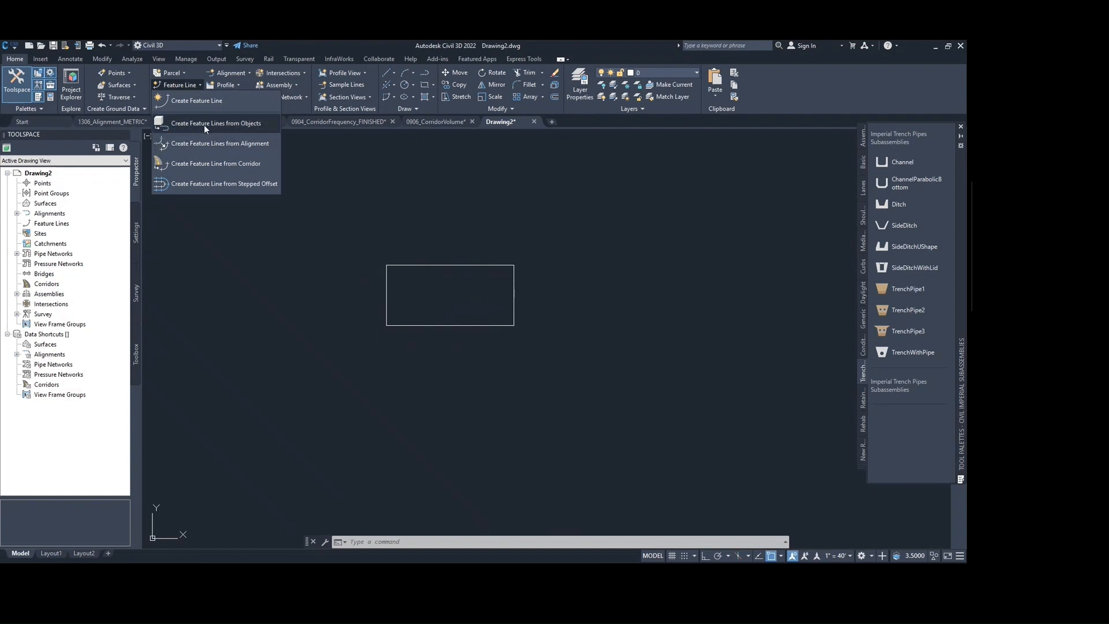
pyautogui.click(257, 124)
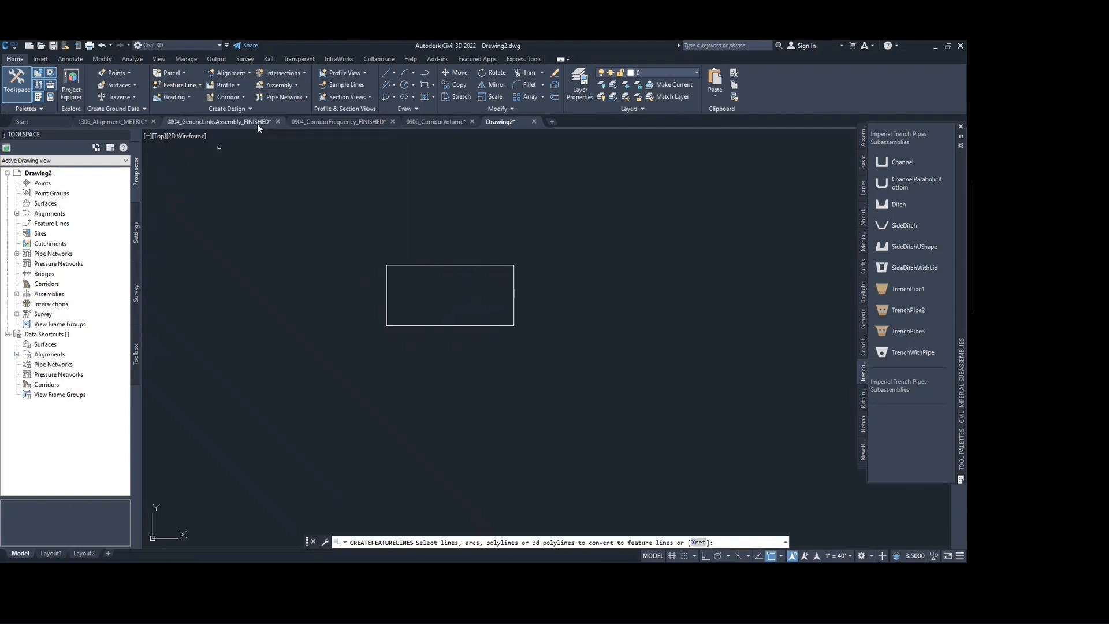
pyautogui.click(446, 266)
pyautogui.press('Return')
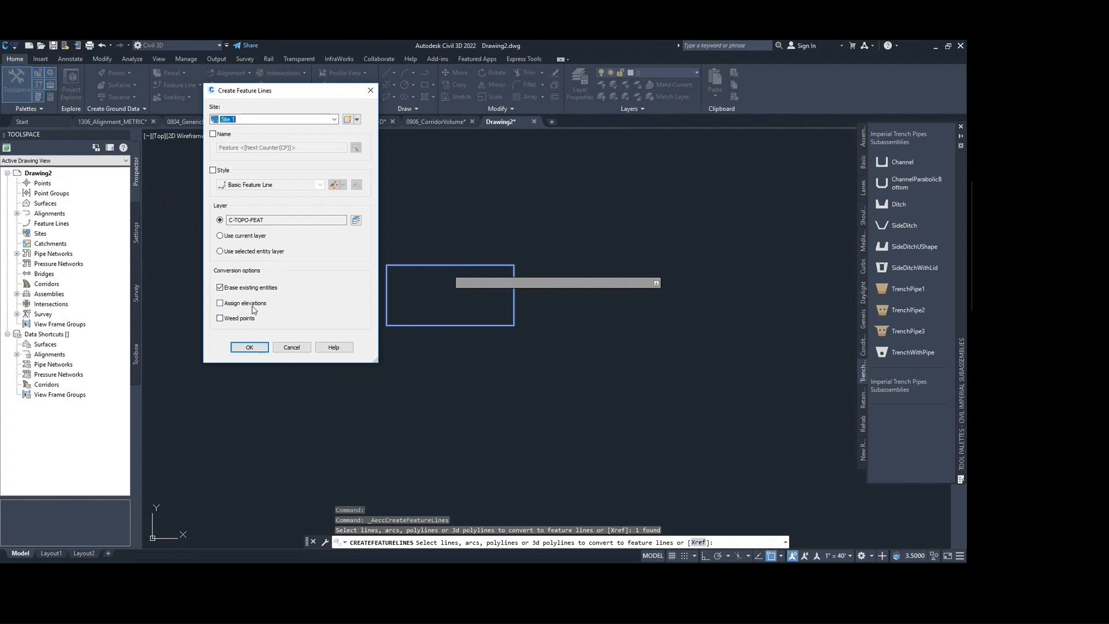
pyautogui.click(248, 348)
# Open the Elevation Editor for the rectangular feature line.
pyautogui.scroll(2, 431, 252)
pyautogui.moveTo(433, 273); pyautogui.dragTo(429, 288, button='middle')
pyautogui.scroll(2, 429, 286)
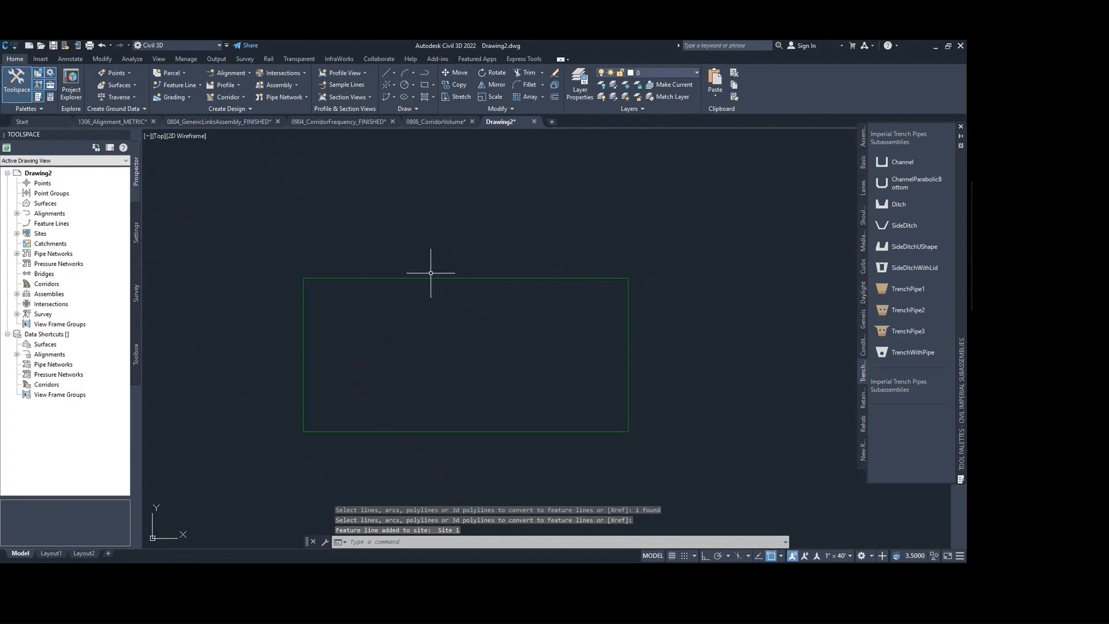
pyautogui.click(429, 274)
pyautogui.click(425, 273)
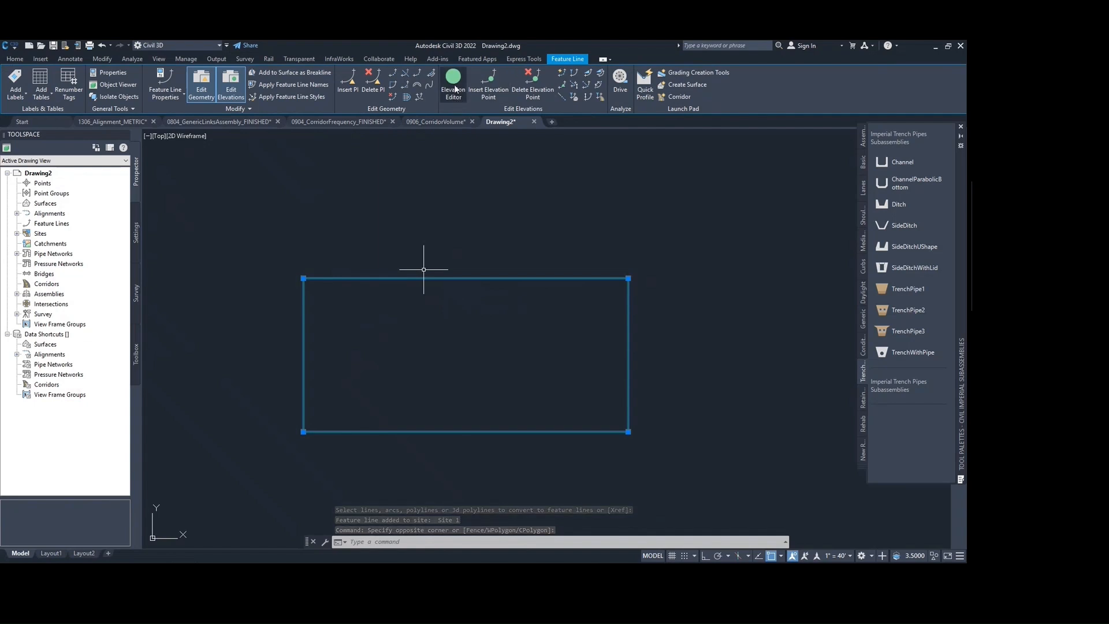
pyautogui.click(449, 92)
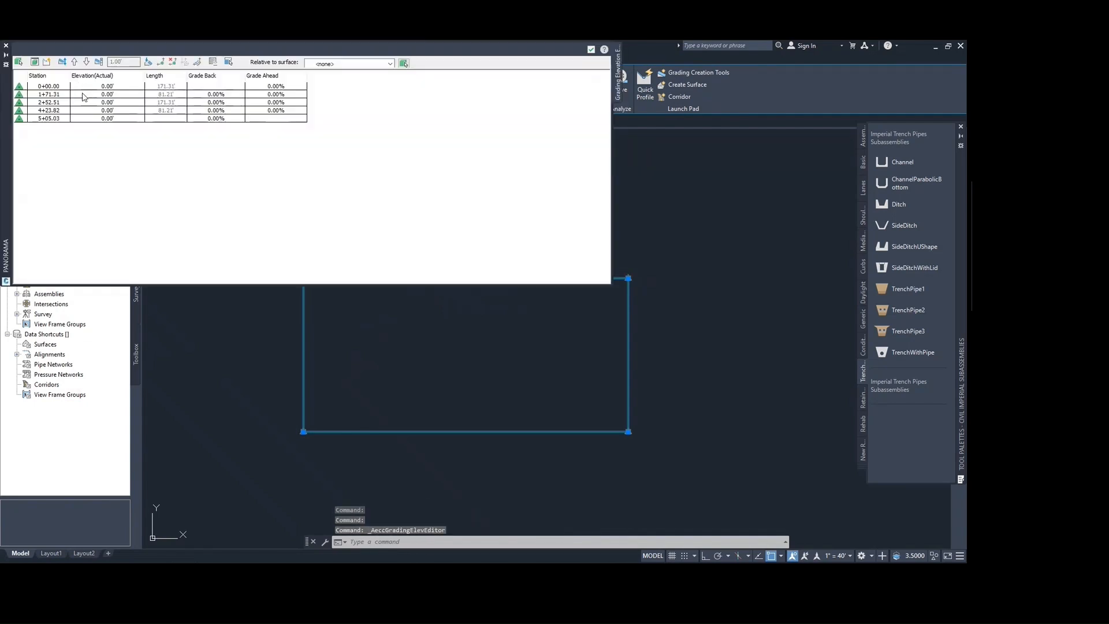
pyautogui.click(124, 94)
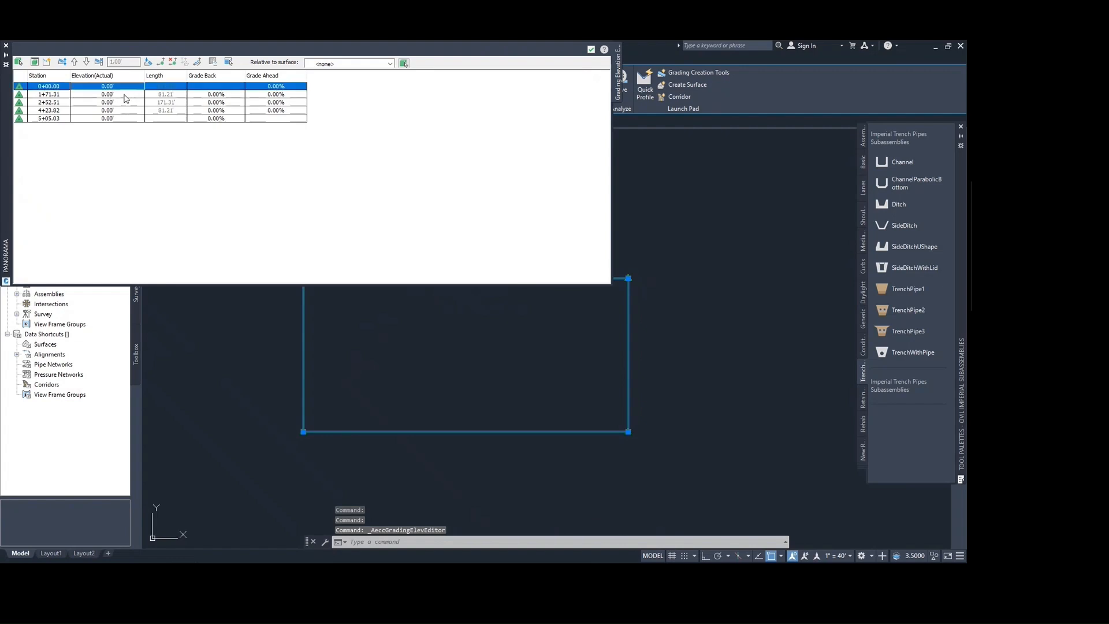
pyautogui.click(124, 94)
pyautogui.click(131, 79)
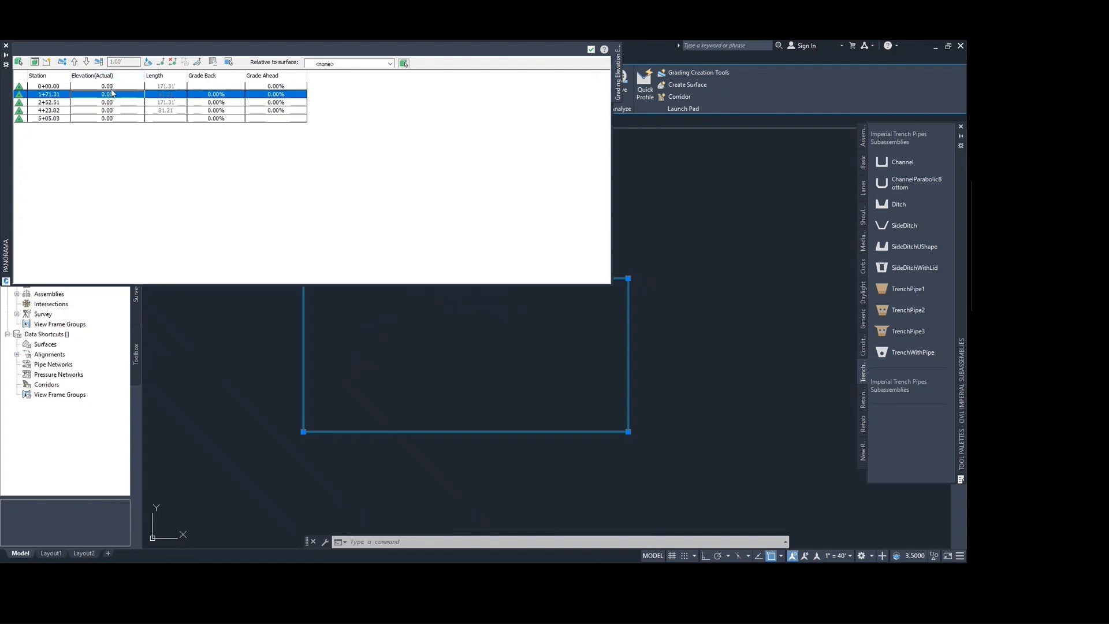
# Set the elevation increment to 5 ft and lower the points at stations 1+71.31 through 4+23.82 by one increment.
pyautogui.doubleClick(118, 63)
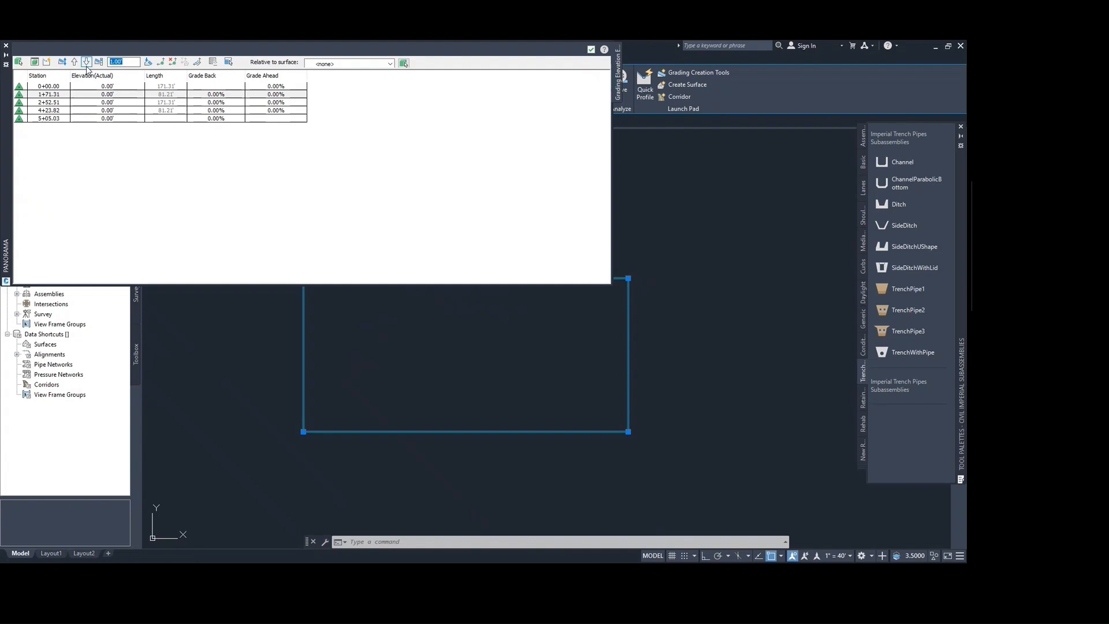
pyautogui.write('5')
pyautogui.click(108, 94)
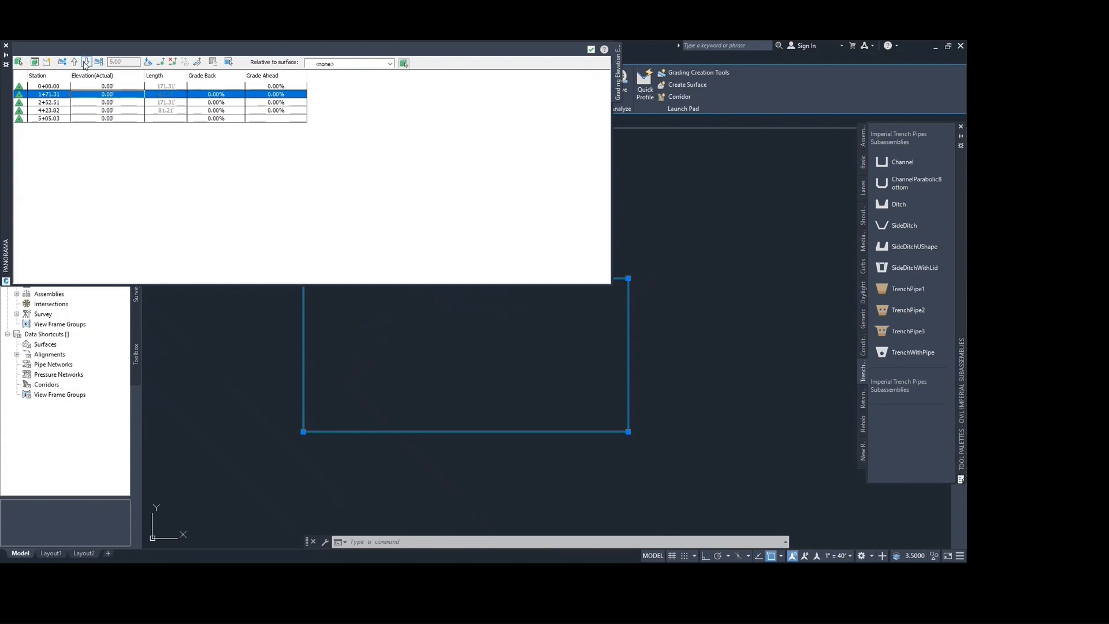
pyautogui.keyDown('shift'); pyautogui.click(115, 102); pyautogui.keyUp('shift')
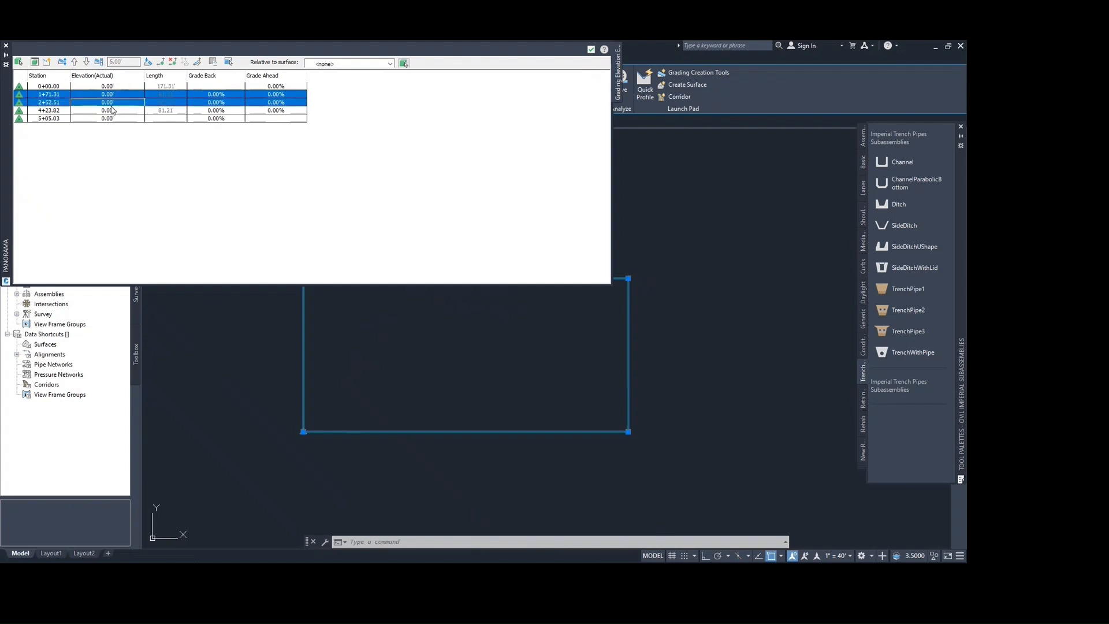
pyautogui.click(87, 62)
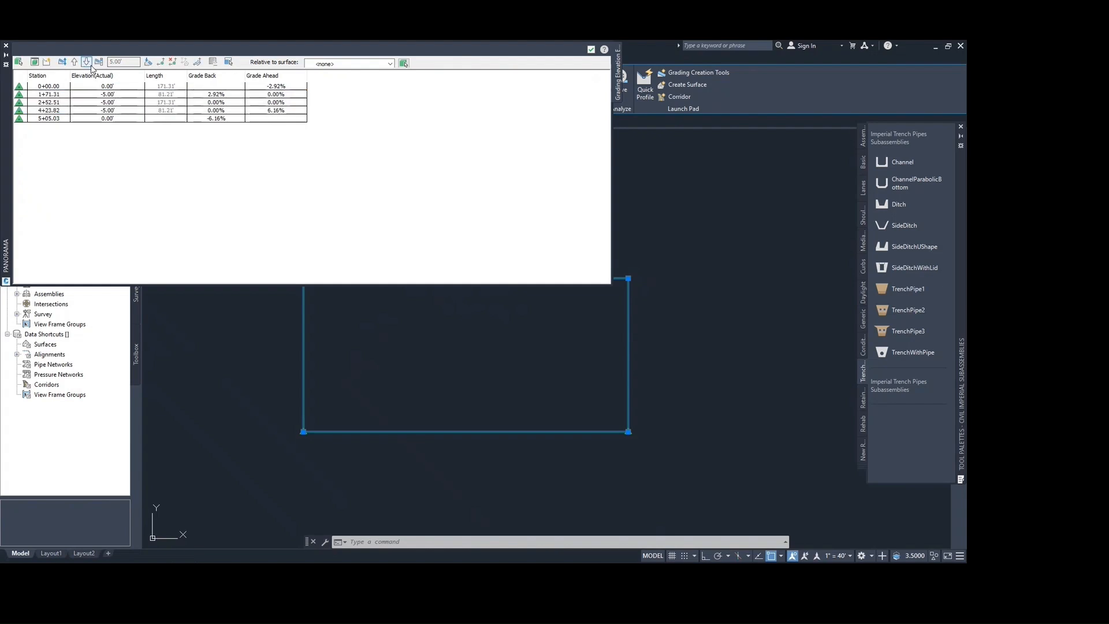
# Raise the lowered points level with the others, raise the whole feature line to elevation 15 ft, and close the Elevation Editor.
pyautogui.click(119, 94)
pyautogui.keyDown('shift'); pyautogui.click(119, 110); pyautogui.keyUp('shift')
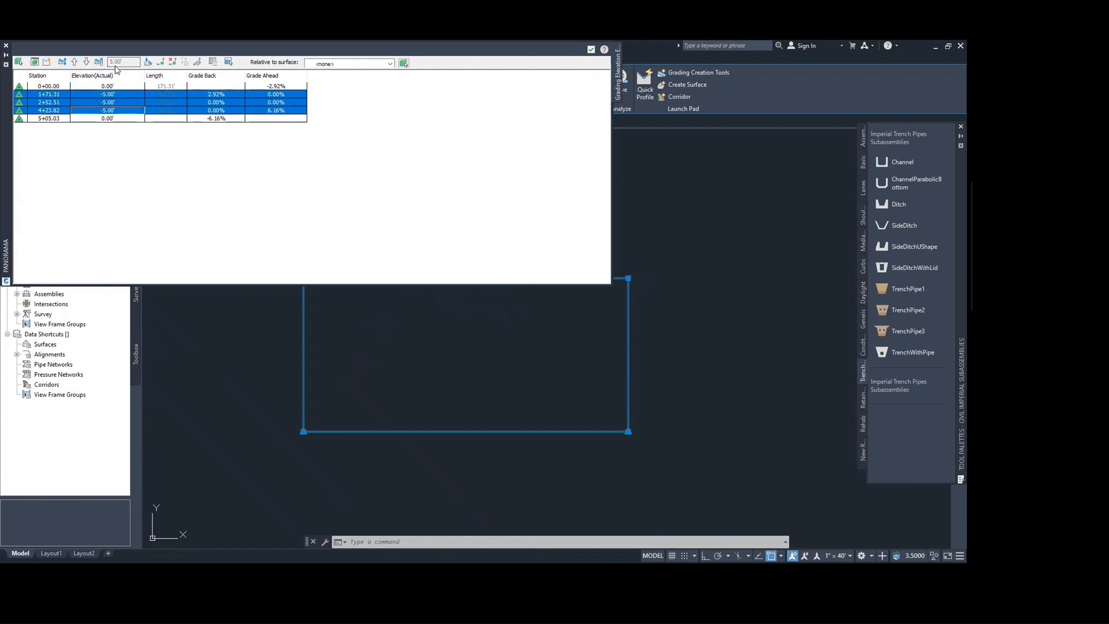
pyautogui.click(75, 63)
pyautogui.click(76, 63)
pyautogui.click(75, 62)
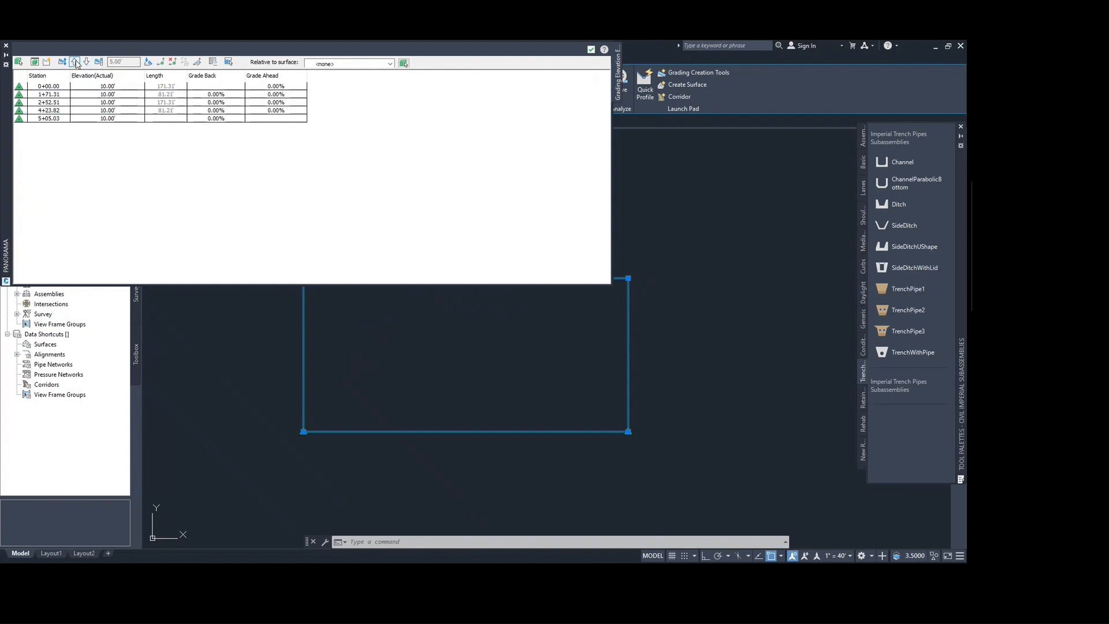
pyautogui.click(75, 62)
pyautogui.click(87, 63)
pyautogui.click(7, 46)
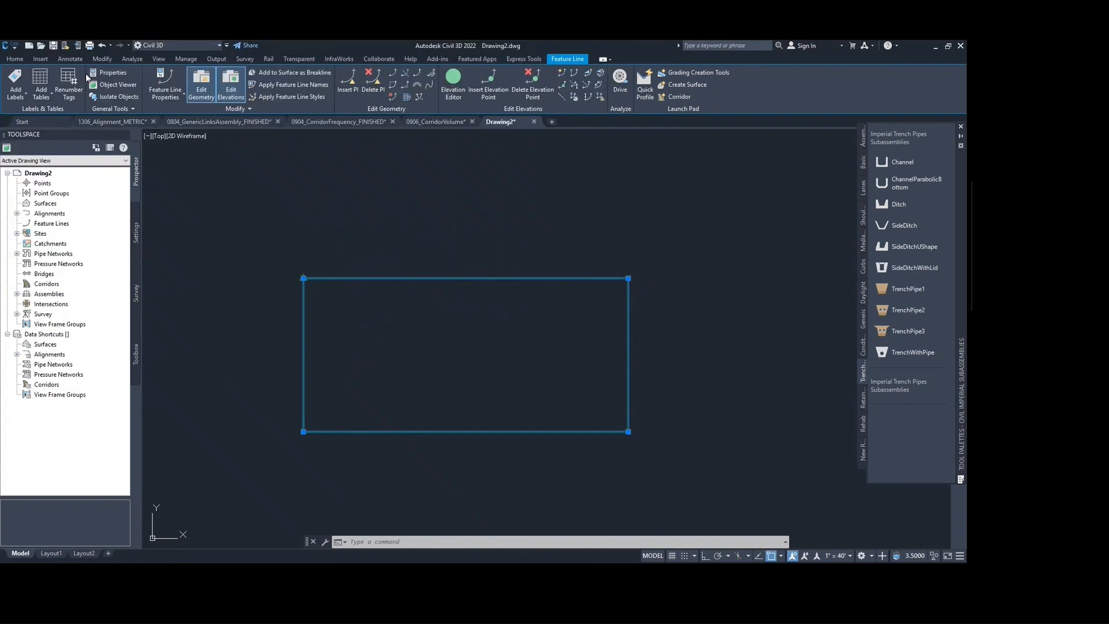
# Use Quick Elevation Edit to set the feature line's upper-left corner to elevation 0.
pyautogui.click(564, 76)
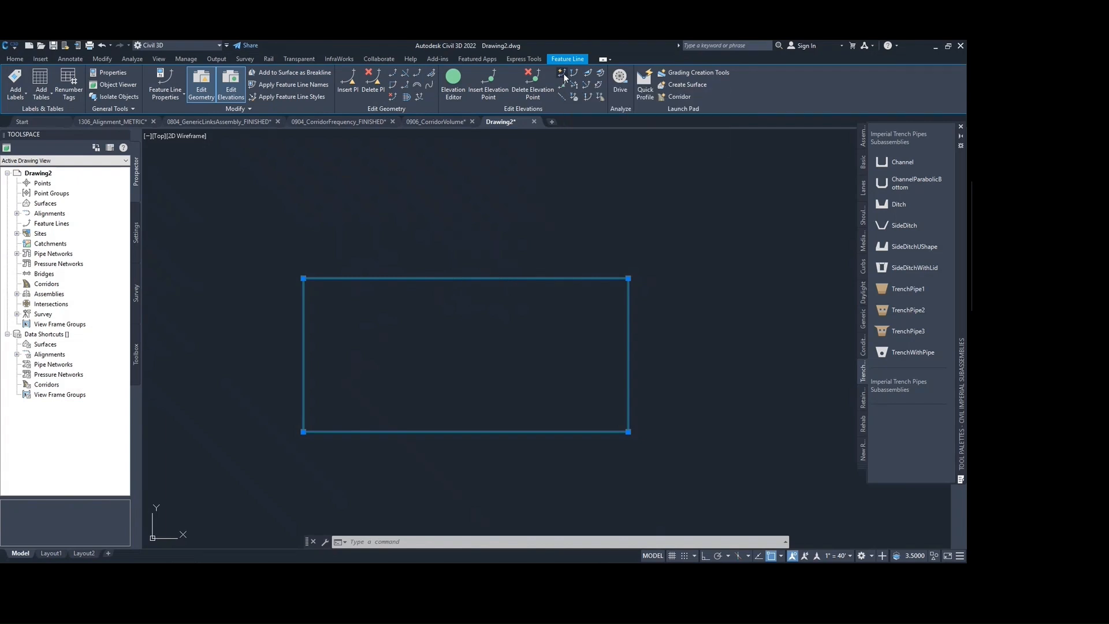
pyautogui.click(303, 279)
pyautogui.write('0')
pyautogui.press('Return')
# Set a grade of 20 along the feature line's upper edge and 10 along its right edge, and end the quick elevation edit.
pyautogui.click(469, 278)
pyautogui.write('20')
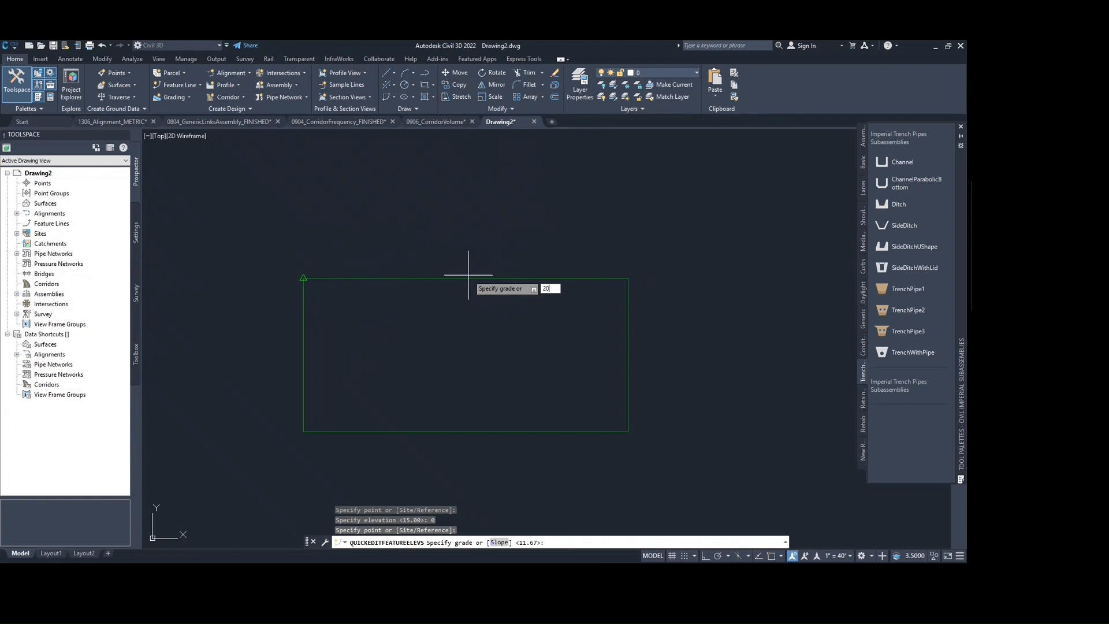
pyautogui.press('Return')
pyautogui.click(634, 350)
pyautogui.write('10')
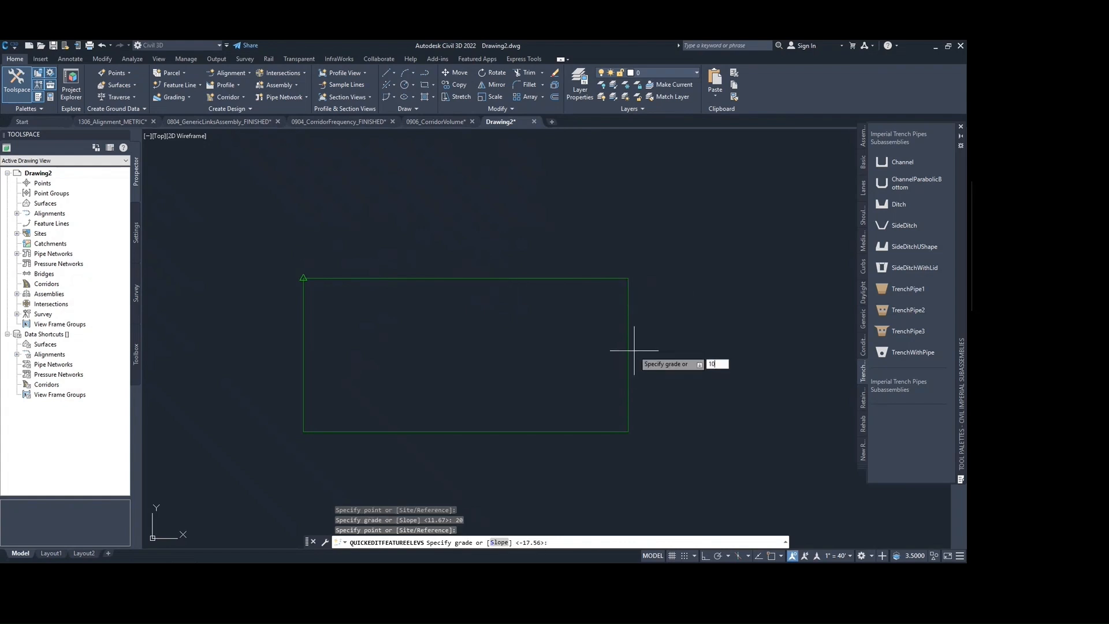
pyautogui.press('Return')
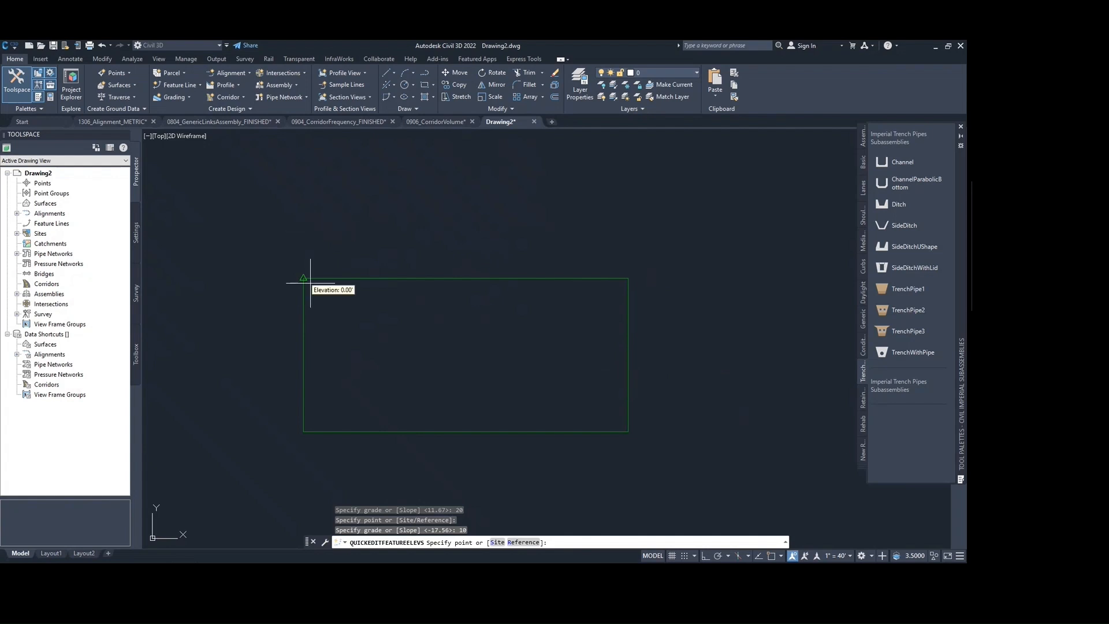
pyautogui.press('Escape')
# Add multiple-segment labels to the rectangular feature line.
pyautogui.click(409, 278)
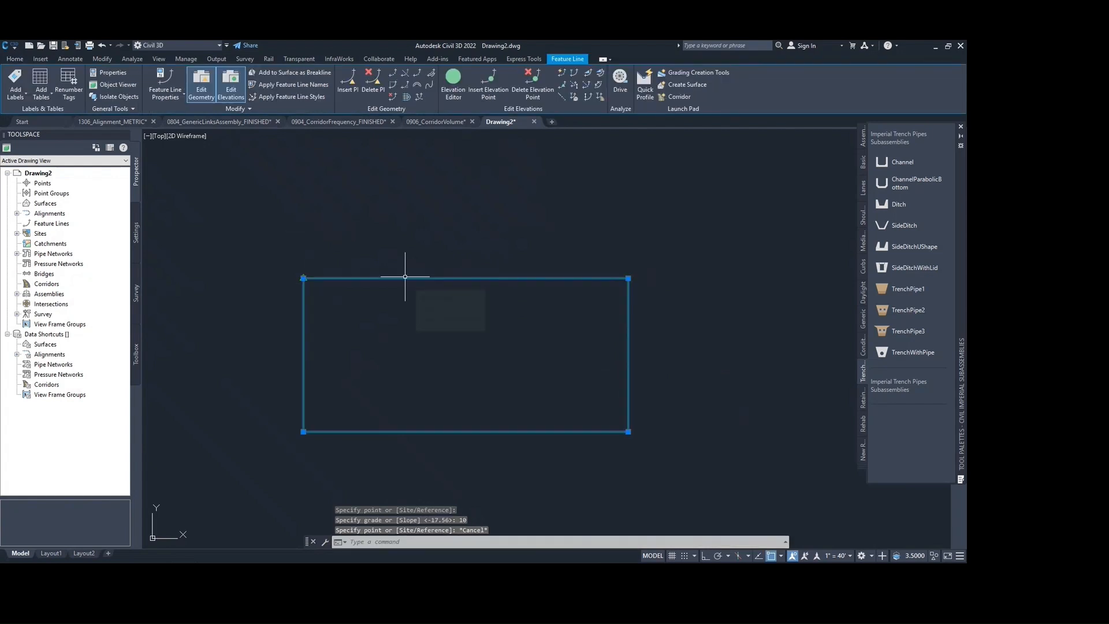
pyautogui.click(408, 267)
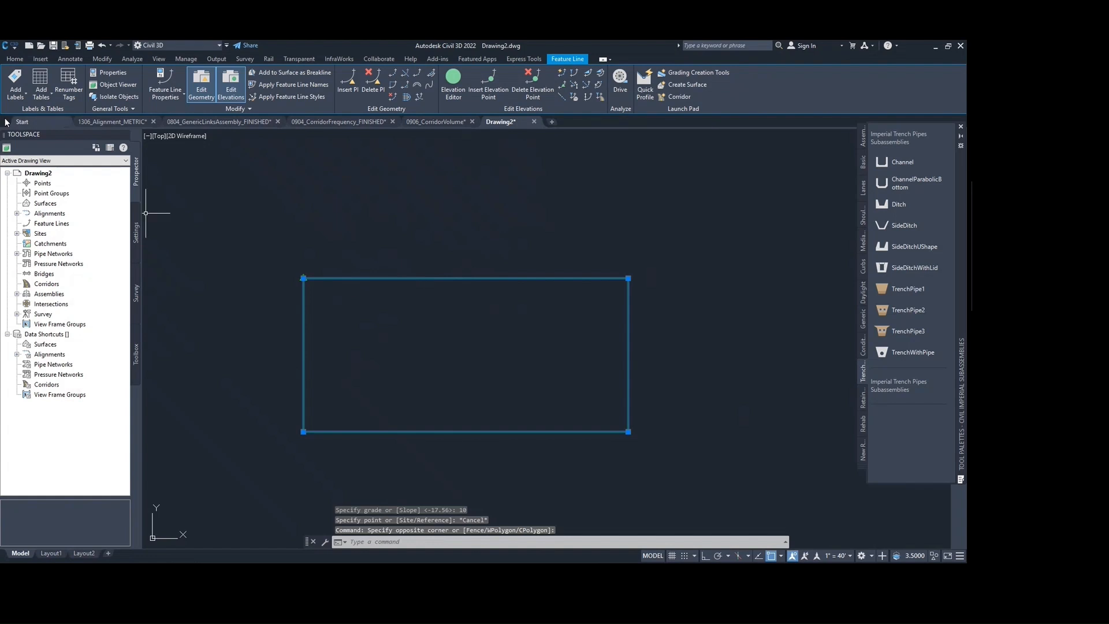
pyautogui.click(19, 97)
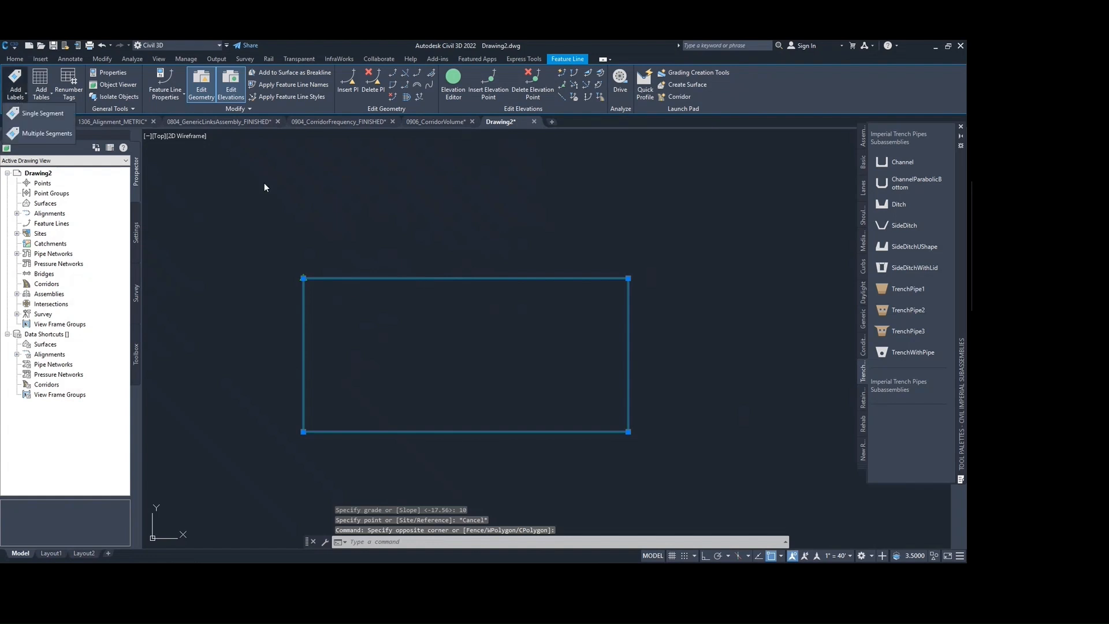
pyautogui.click(264, 187)
pyautogui.click(14, 95)
pyautogui.click(30, 138)
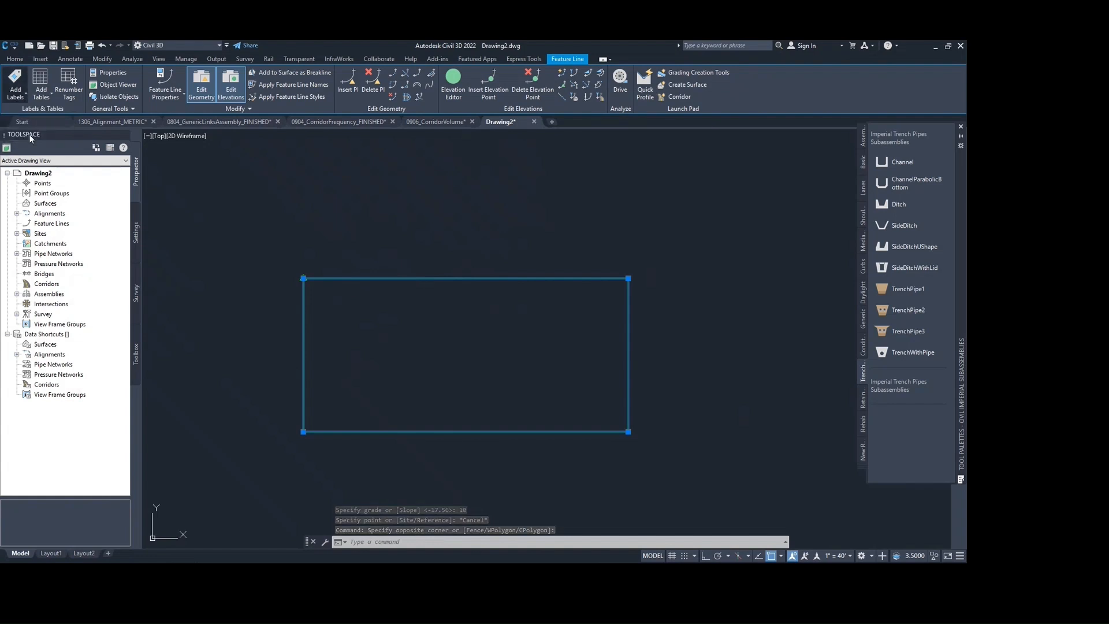
pyautogui.click(361, 276)
pyautogui.click(359, 281)
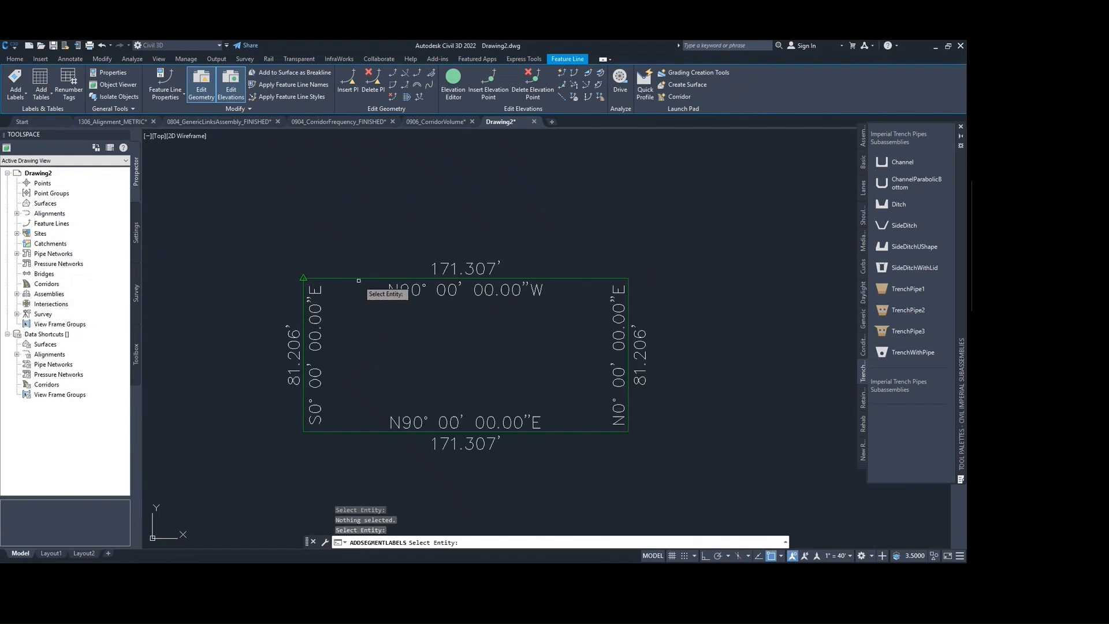
pyautogui.press('Escape')
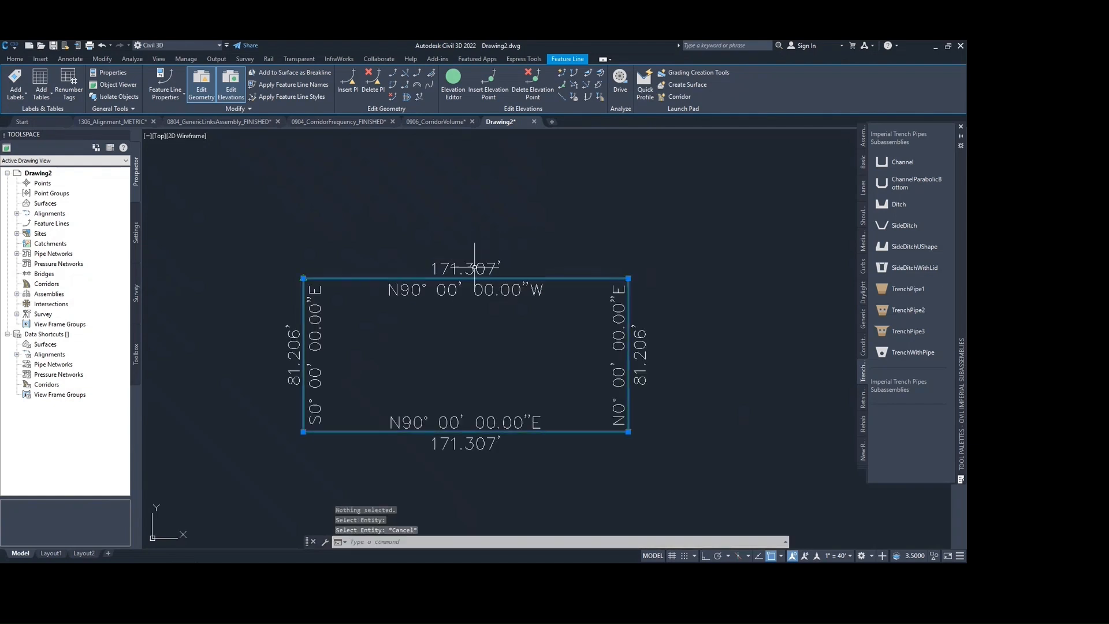
pyautogui.click(474, 268)
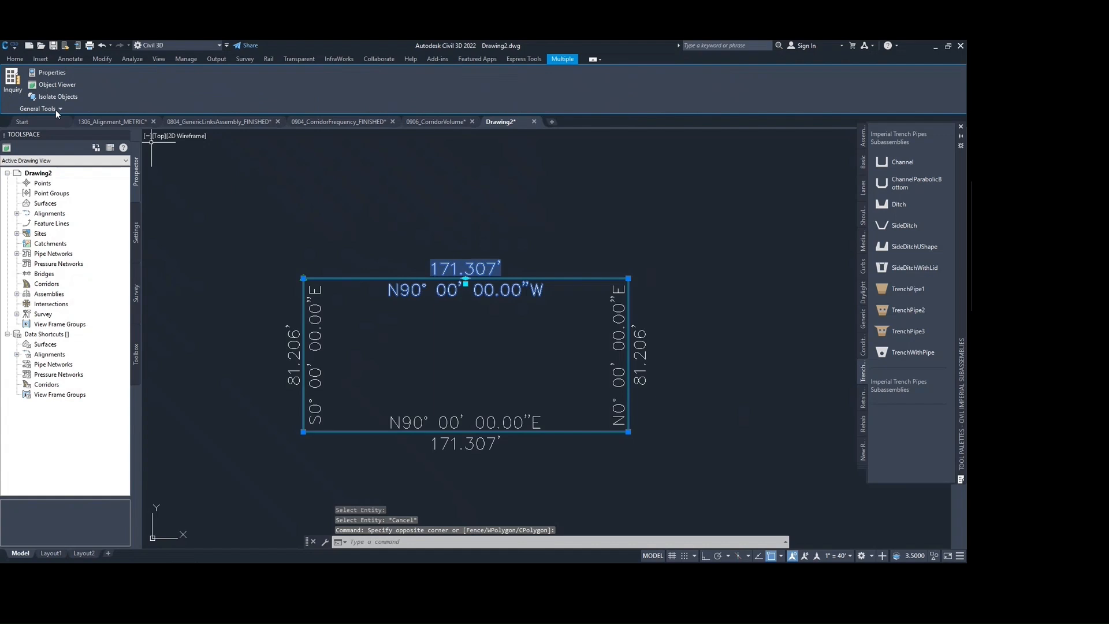
pyautogui.press('Escape')
pyautogui.press('Escape')
pyautogui.press('Escape')
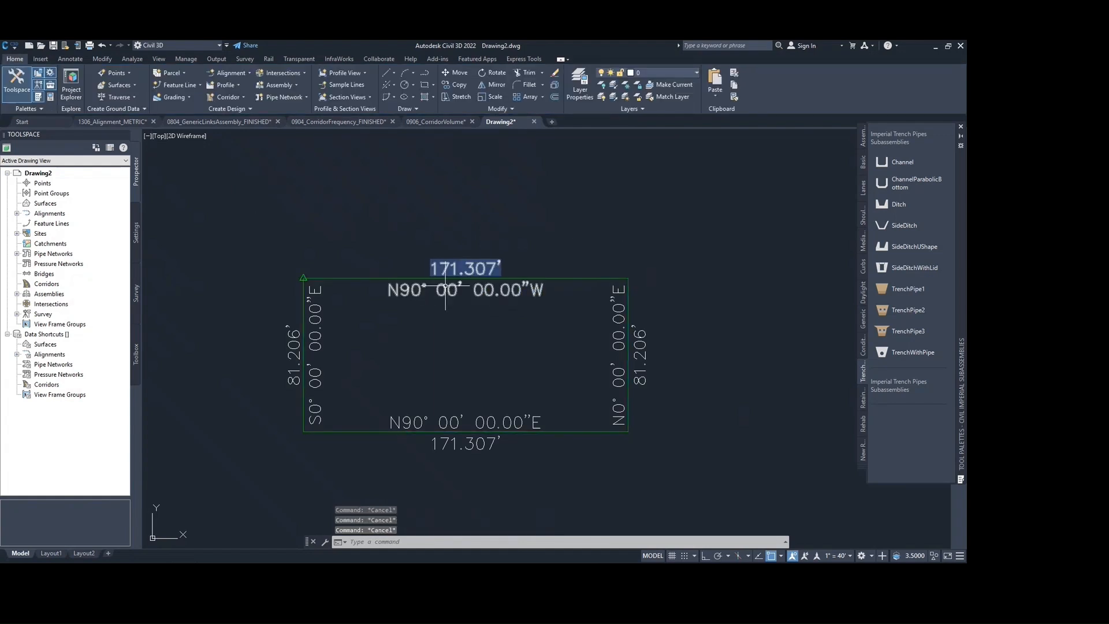
# Change the style of the upper edge's segment label to Grade Only.
pyautogui.click(479, 291)
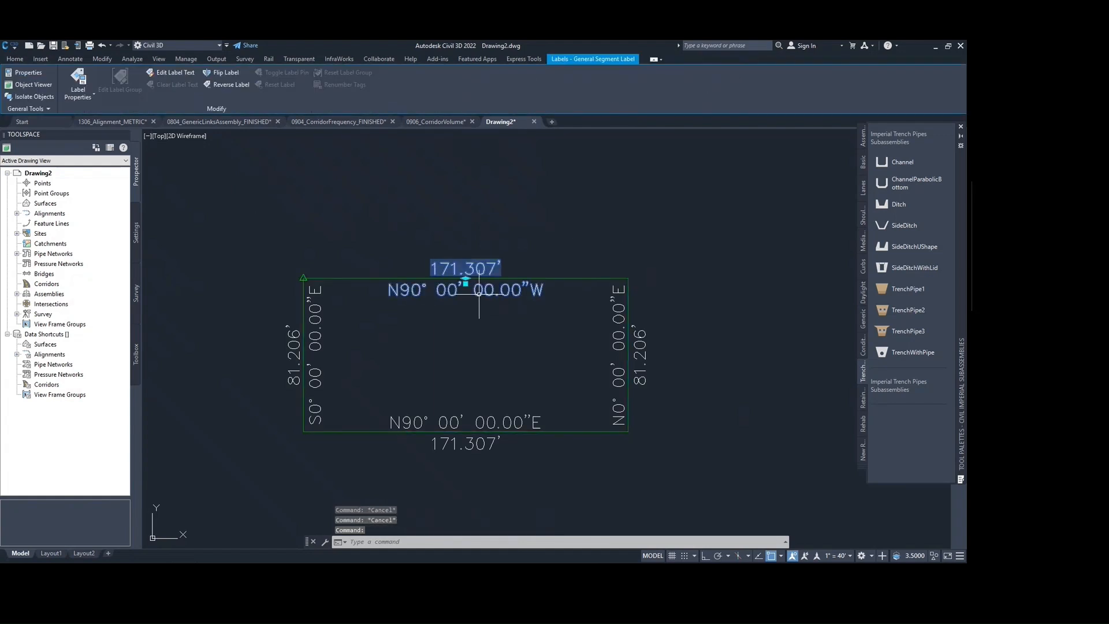
pyautogui.click(84, 98)
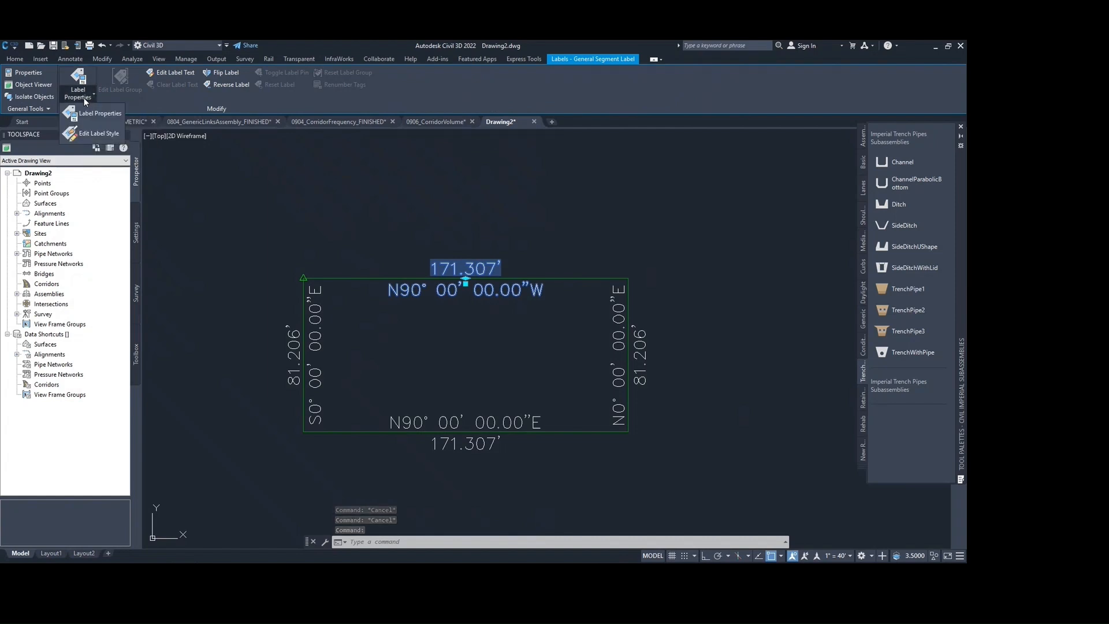
pyautogui.click(112, 115)
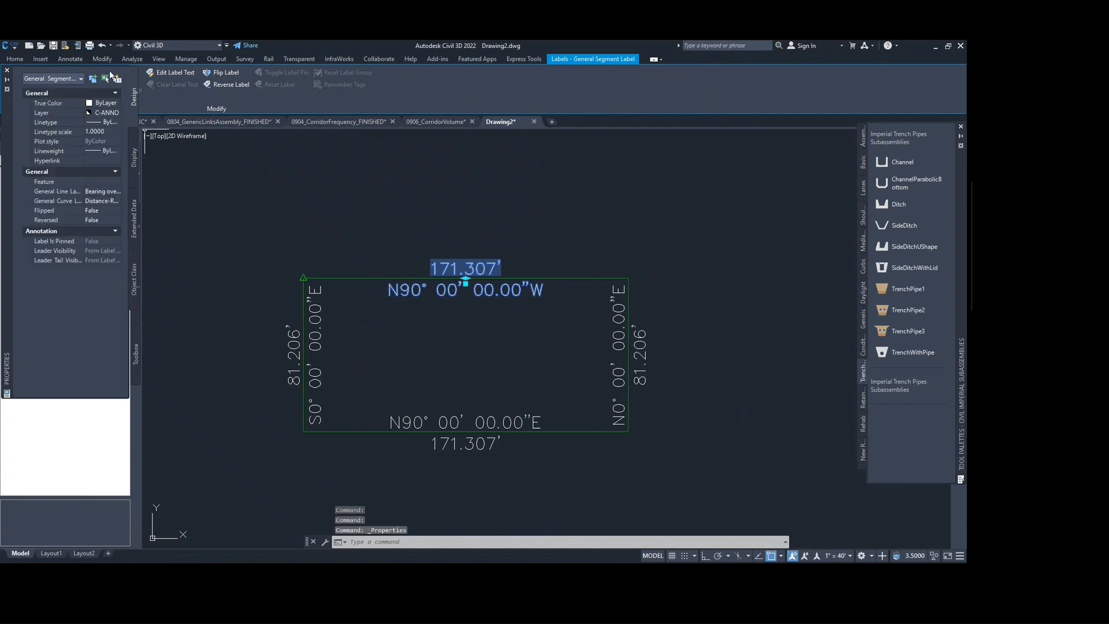
pyautogui.click(7, 70)
pyautogui.click(74, 102)
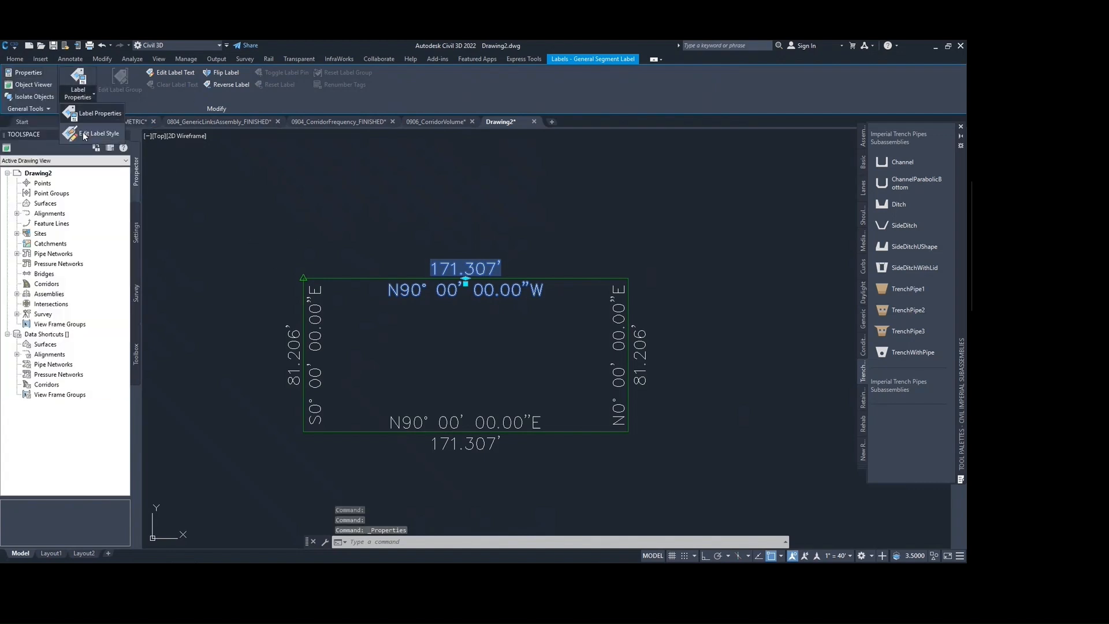
pyautogui.click(81, 108)
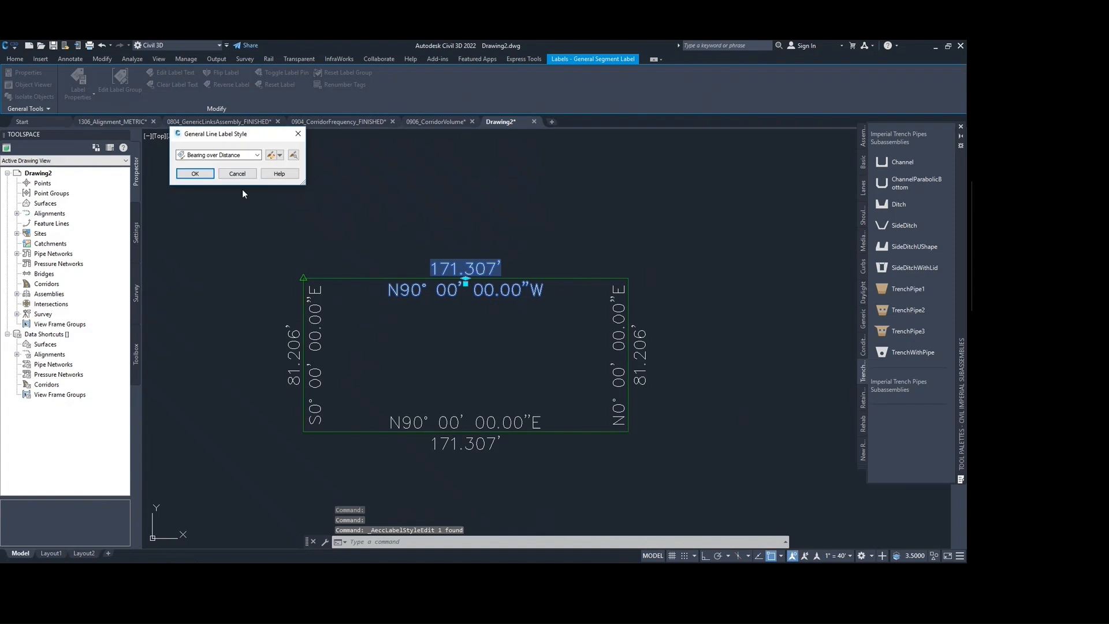
pyautogui.click(231, 155)
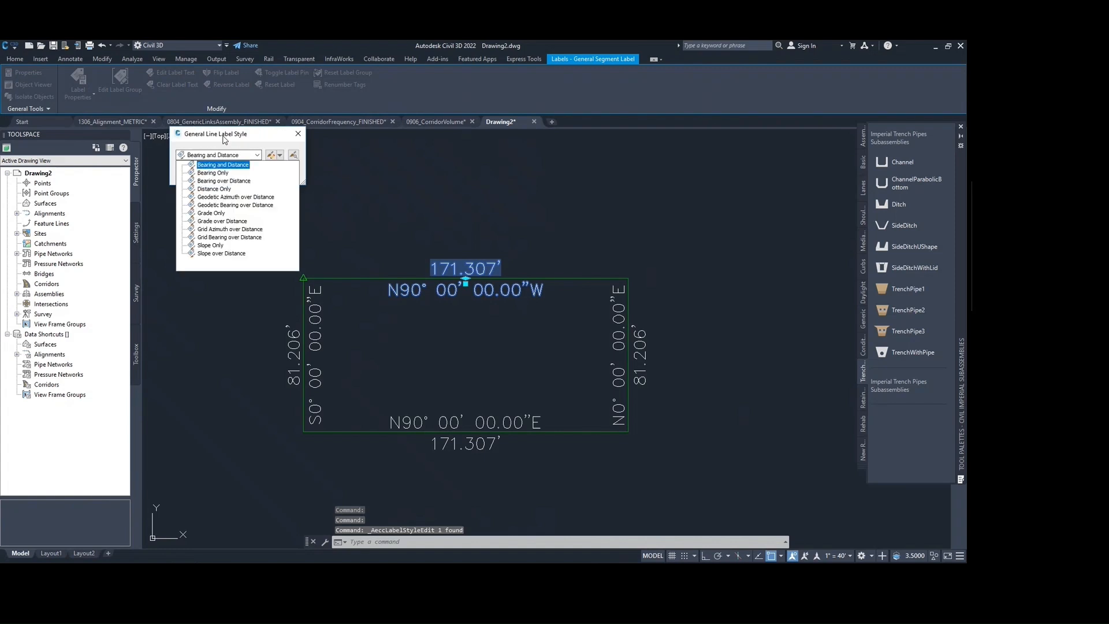
pyautogui.click(220, 214)
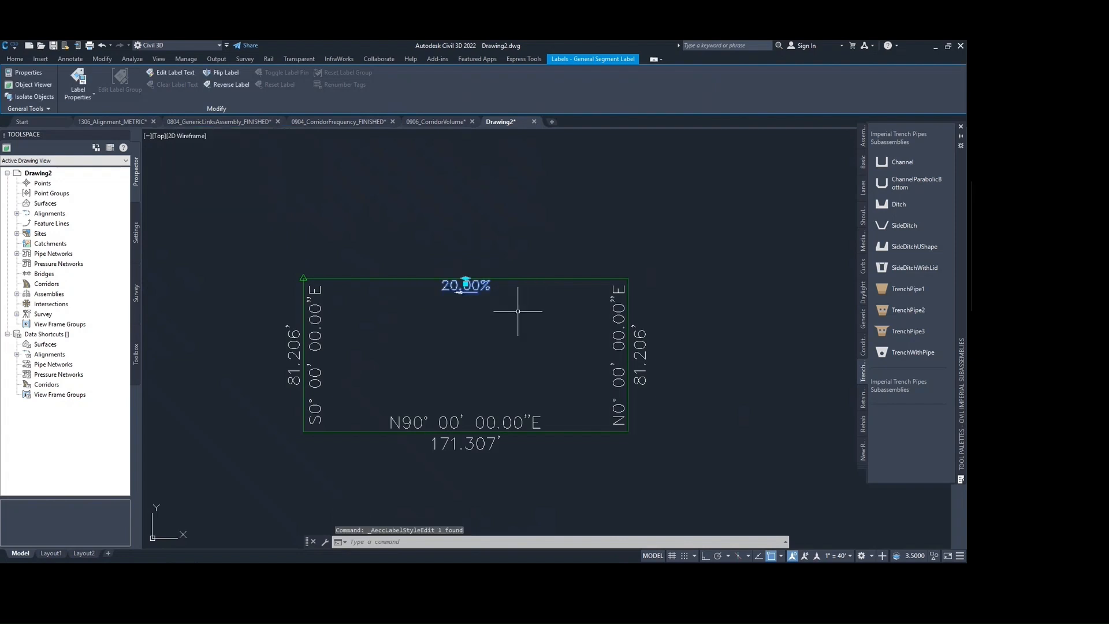
pyautogui.press('Escape')
# Create a new TIN surface with the default name and the Contours 2' and 10' (Background) style.
pyautogui.moveTo(619, 288); pyautogui.dragTo(606, 256, button='middle')
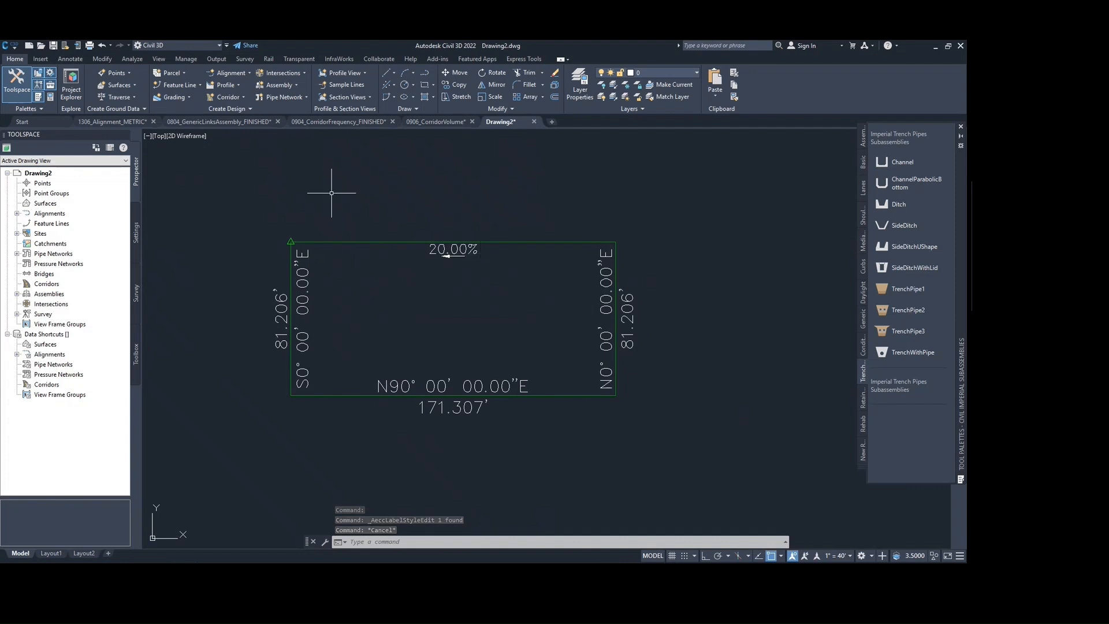
pyautogui.moveTo(333, 268); pyautogui.dragTo(383, 269, button='middle')
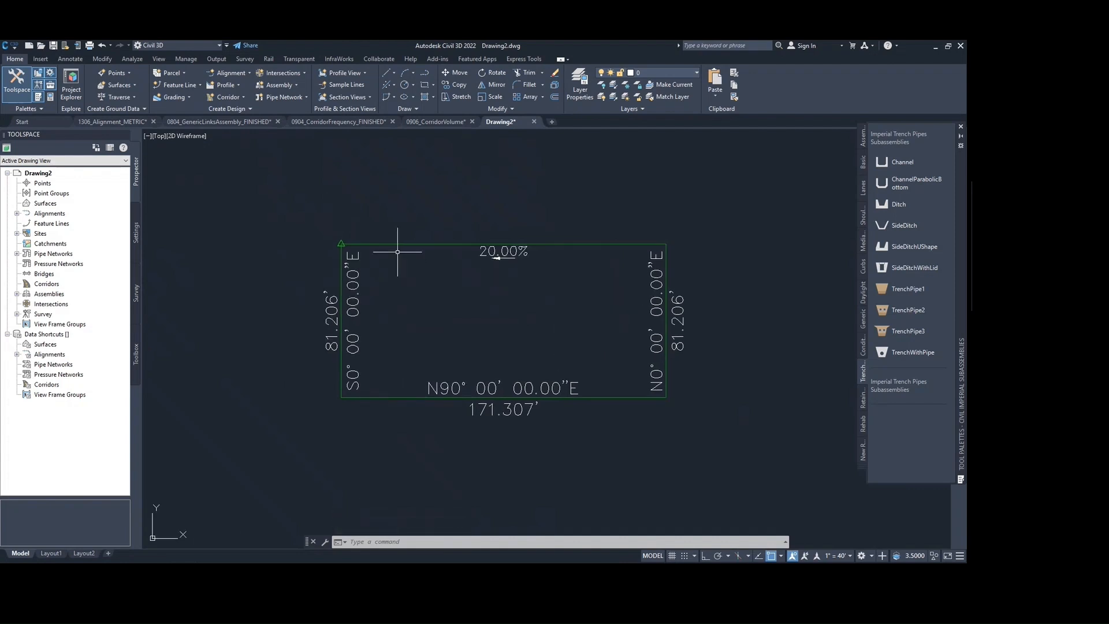
pyautogui.moveTo(379, 230); pyautogui.dragTo(411, 226, button='middle')
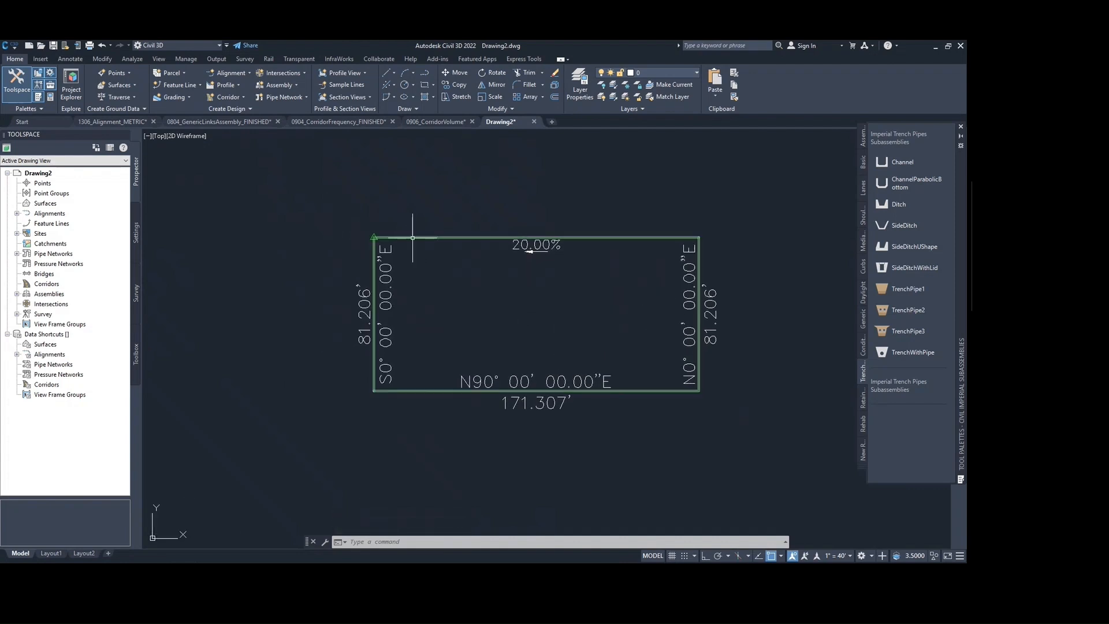
pyautogui.press('Escape')
pyautogui.press('Escape')
pyautogui.click(415, 238)
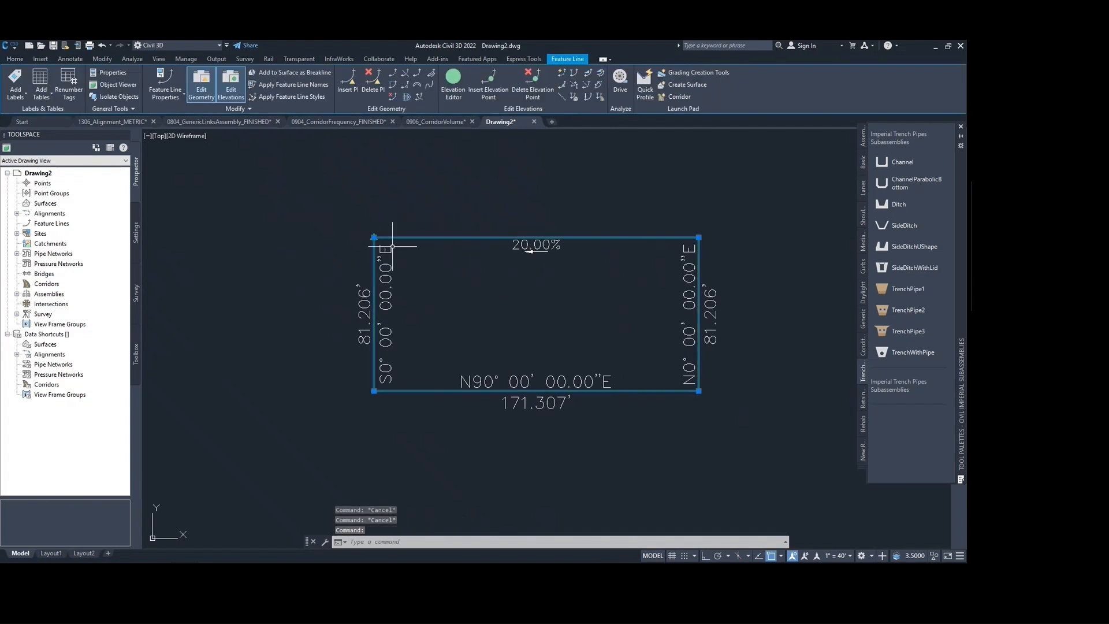
pyautogui.rightClick(49, 205)
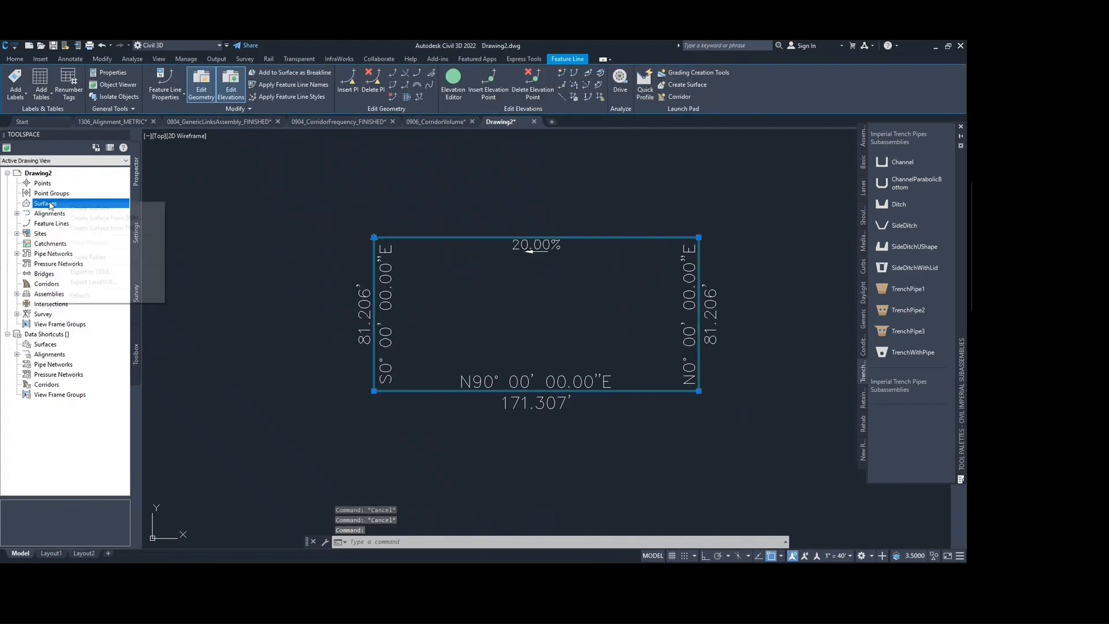
pyautogui.click(75, 209)
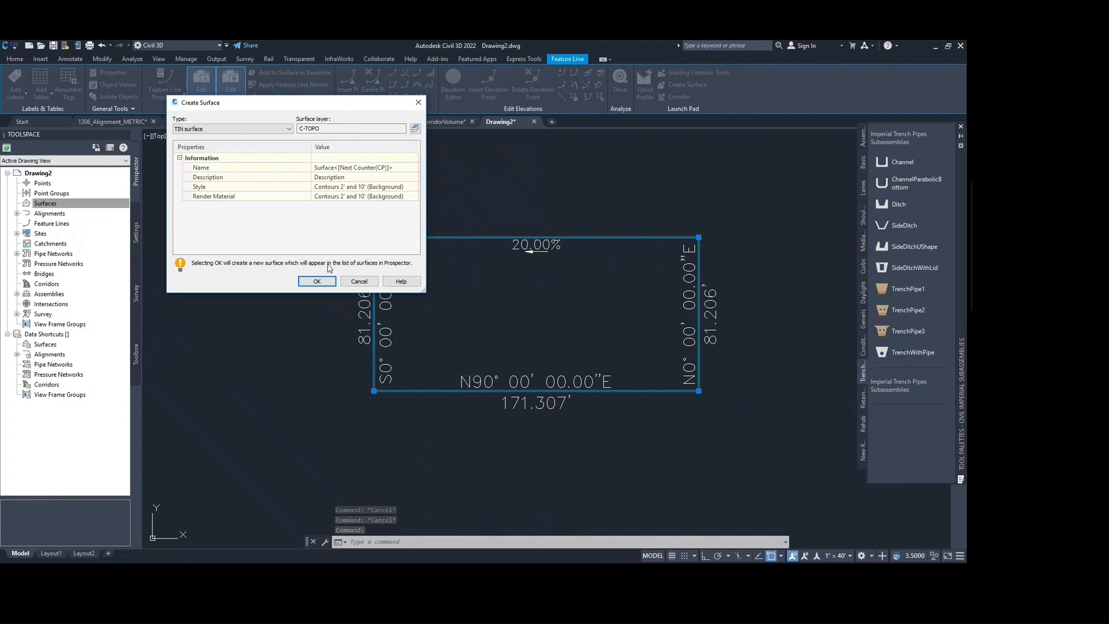
pyautogui.click(317, 281)
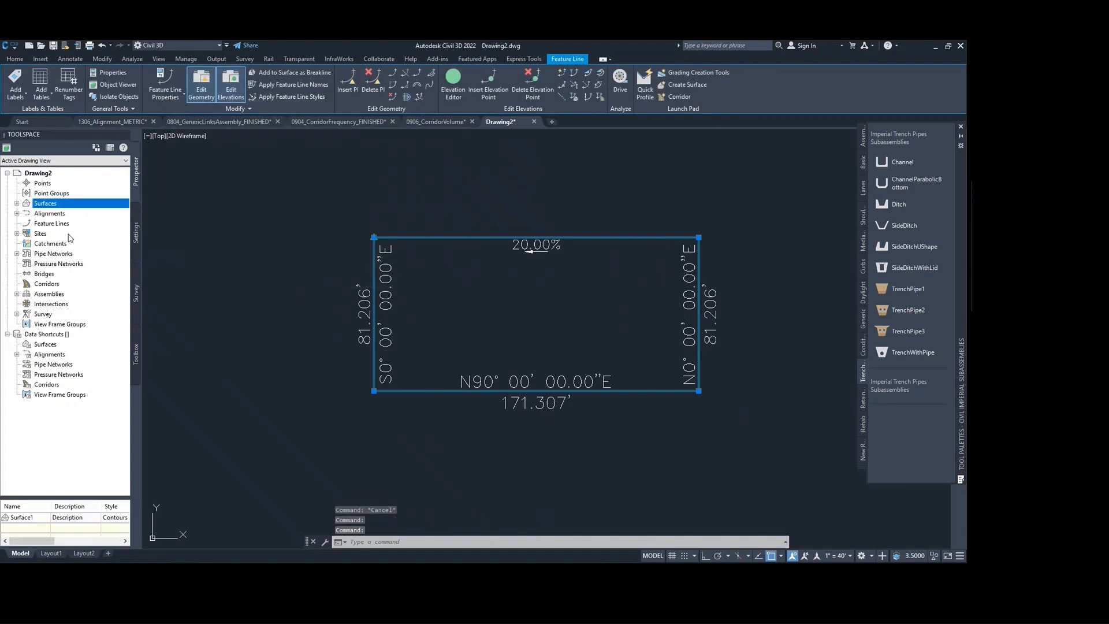
# Add the rectangular feature line to the new surface's definition as a Standard breakline.
pyautogui.click(17, 203)
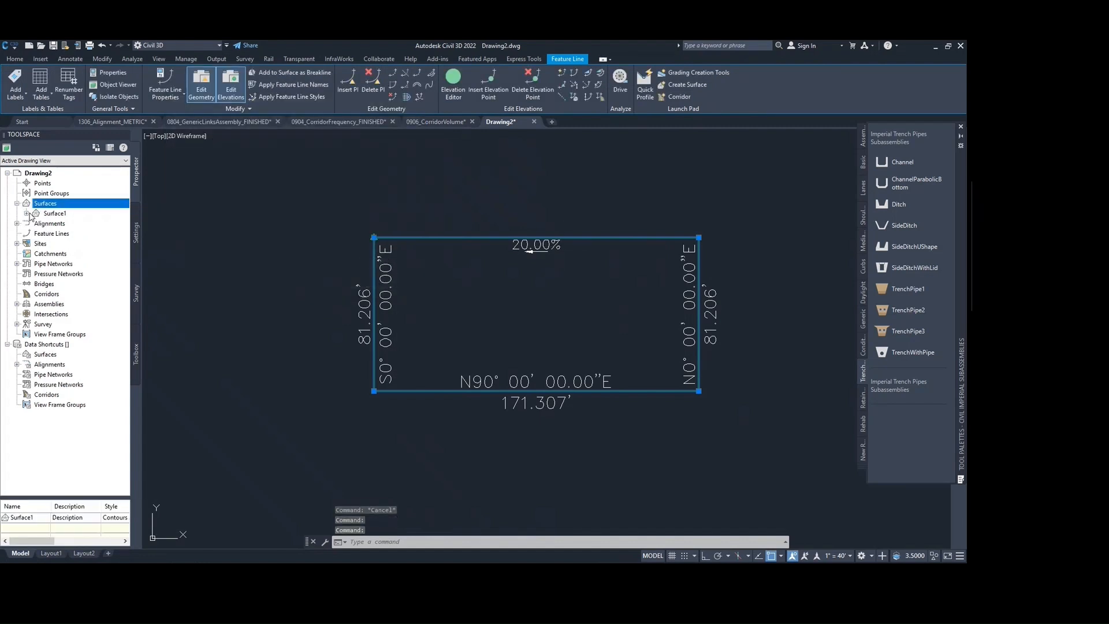
pyautogui.click(27, 213)
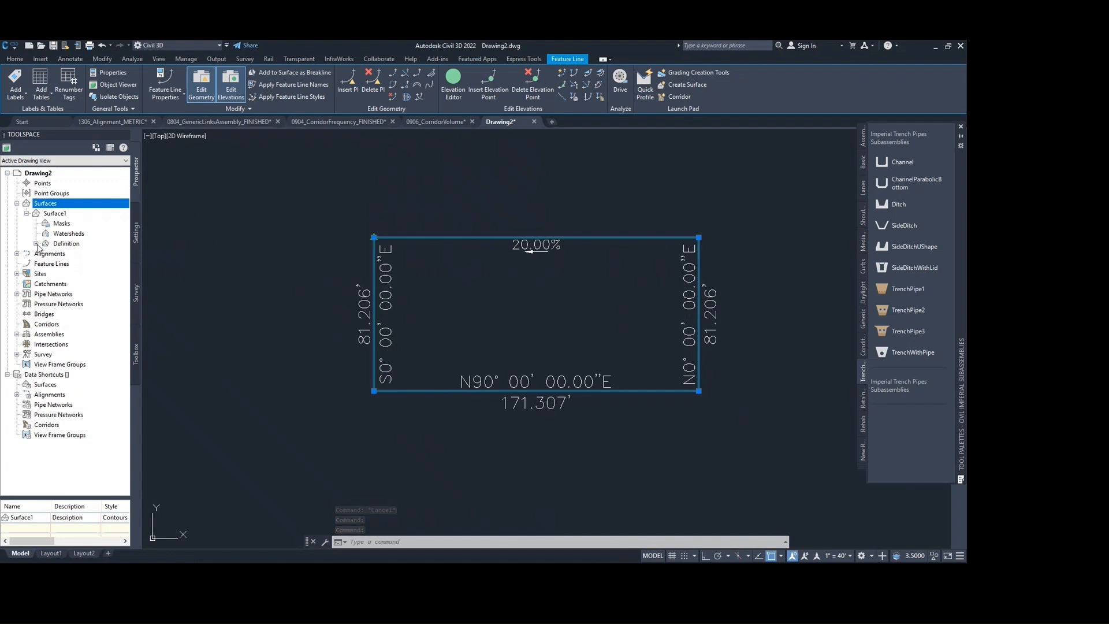
pyautogui.click(36, 243)
pyautogui.click(76, 264)
pyautogui.rightClick(80, 266)
pyautogui.click(95, 270)
pyautogui.click(687, 389)
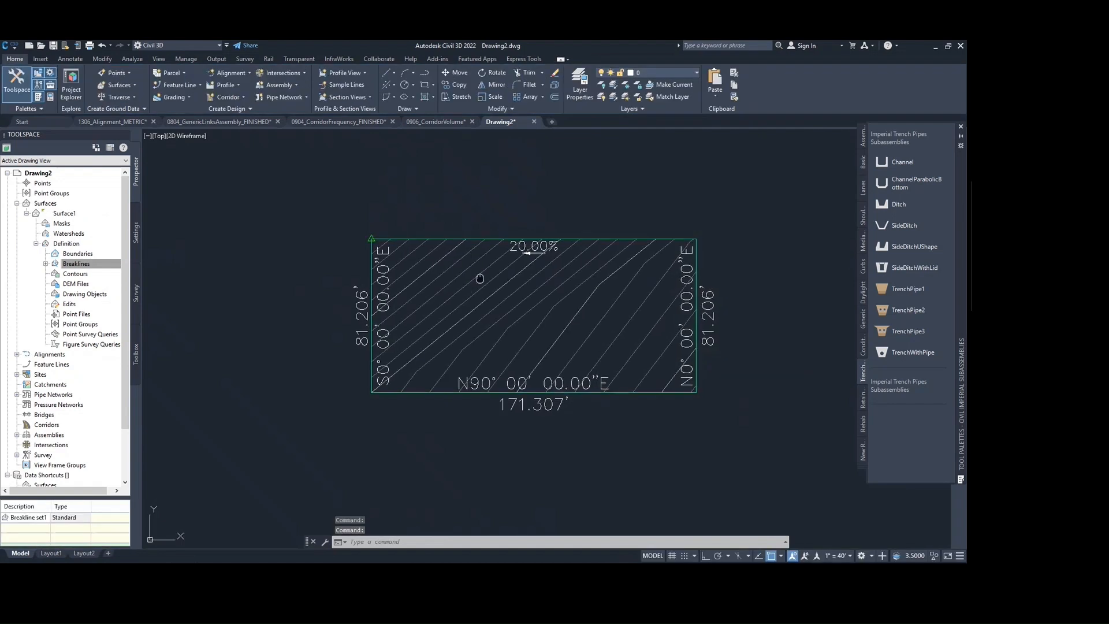
# Examine the surface contours inside the rectangular feature line, especially along its upper edge.
pyautogui.moveTo(480, 278); pyautogui.dragTo(416, 305, button='middle')
pyautogui.press('Escape')
pyautogui.click(363, 266)
pyautogui.press('Escape')
pyautogui.scroll(4, 364, 267)
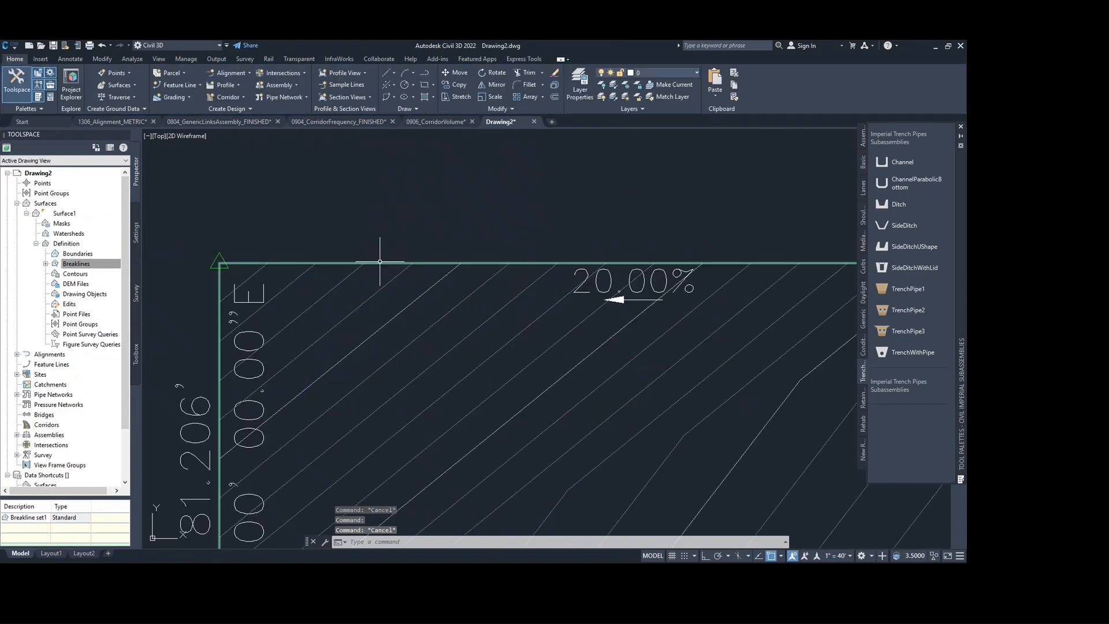
pyautogui.scroll(2, 480, 263)
pyautogui.scroll(-3, 496, 228)
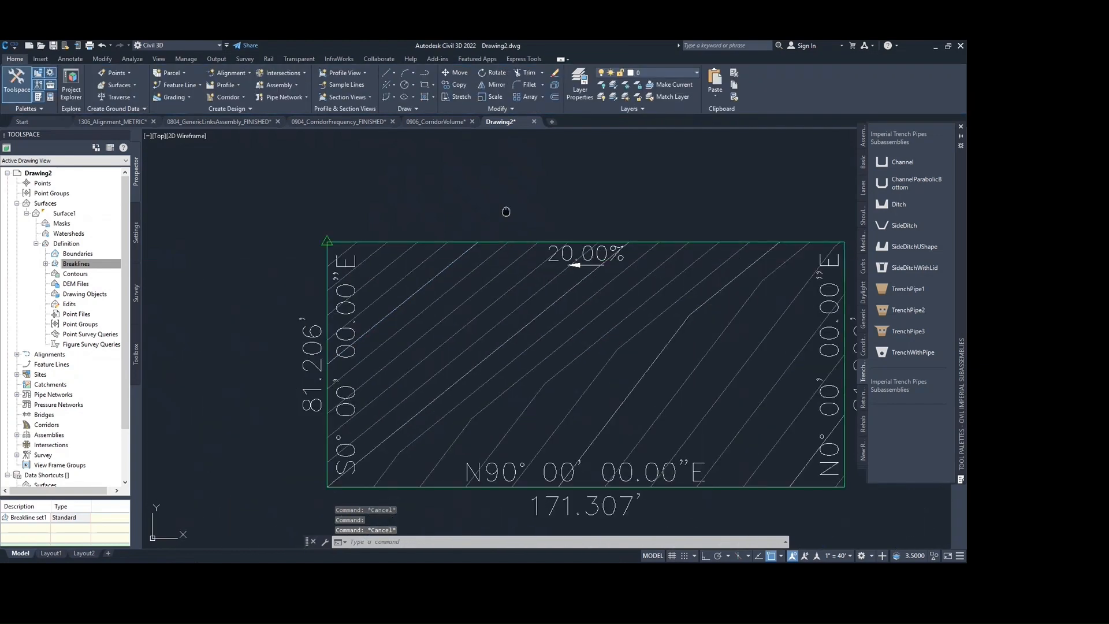
pyautogui.click(436, 238)
pyautogui.scroll(-2, 718, 248)
pyautogui.moveTo(718, 247)
pyautogui.mouseDown(button='middle')
pyautogui.moveTo(680, 264)
pyautogui.moveTo(575, 269)
pyautogui.mouseUp(button='middle')
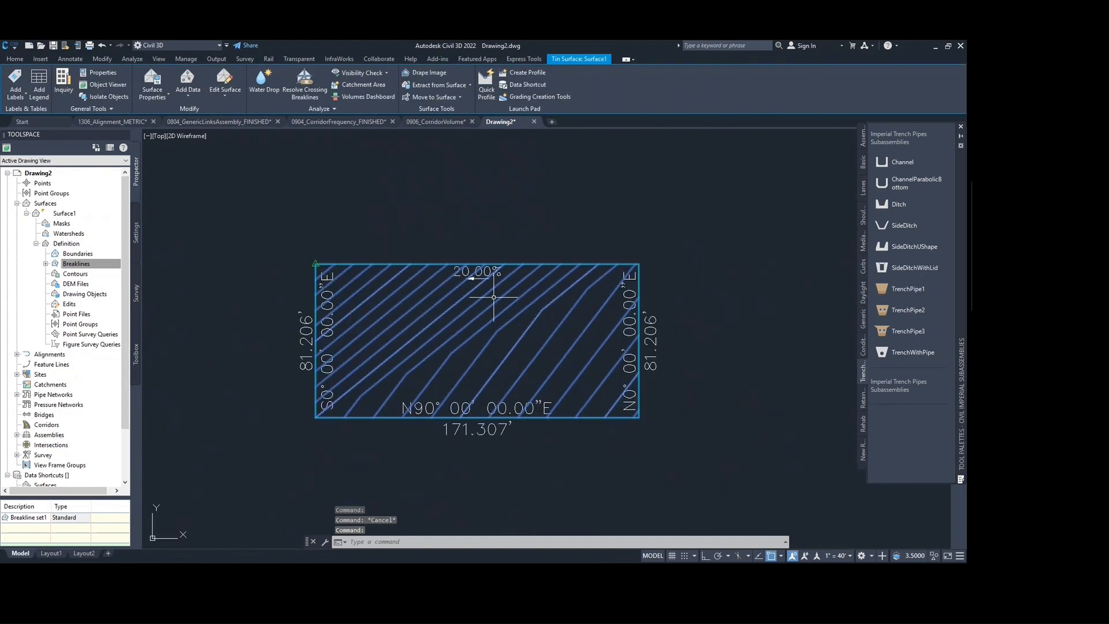
pyautogui.press('Escape')
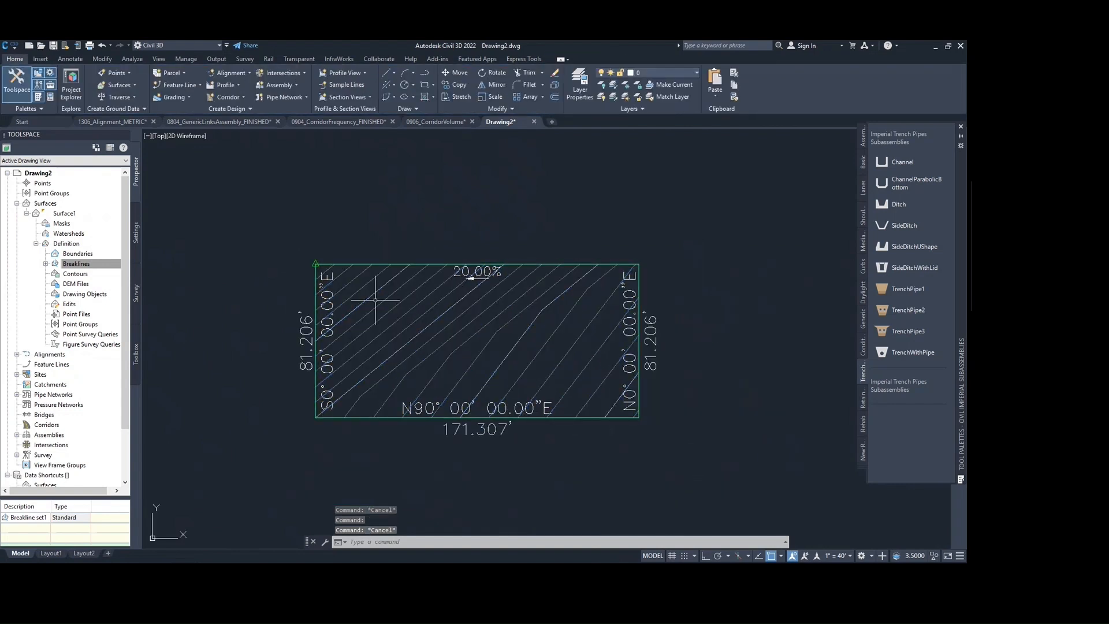
# Offset the rectangular feature line outward by a distance picked up from its upper-left corner, with an elevation difference of -10.
pyautogui.scroll(2, 373, 294)
pyautogui.click(416, 226)
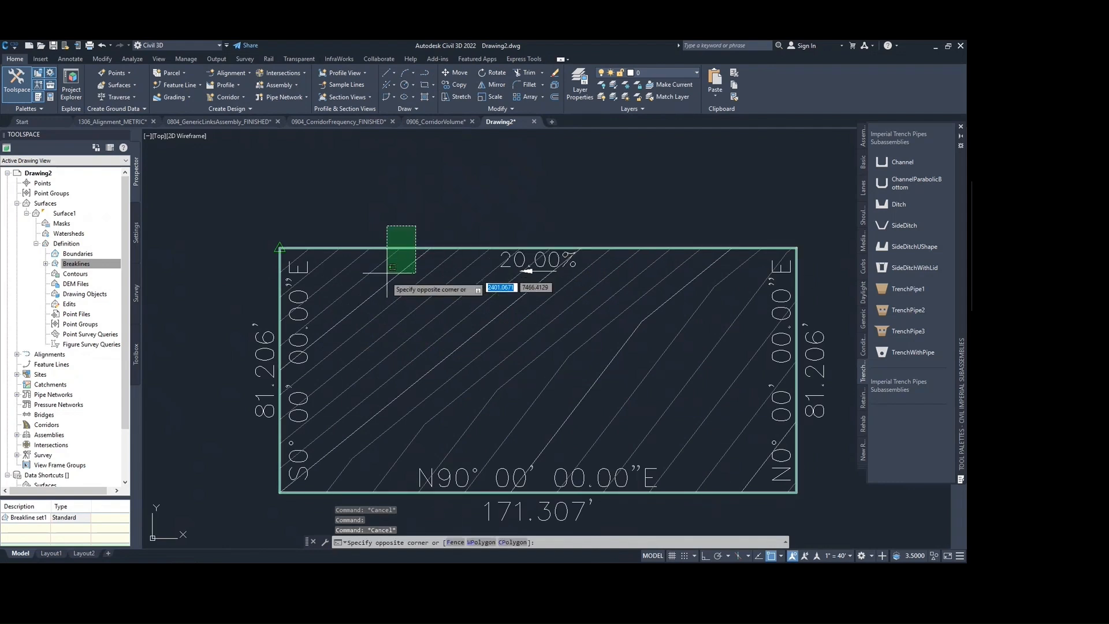
pyautogui.click(378, 287)
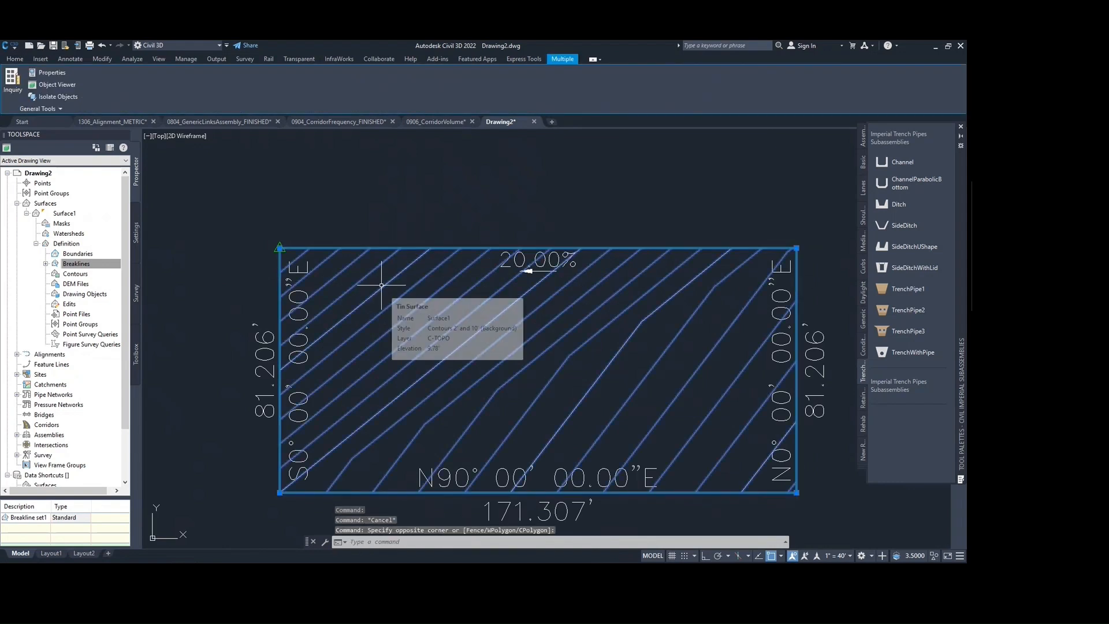
pyautogui.scroll(2, 435, 286)
pyautogui.click(433, 275)
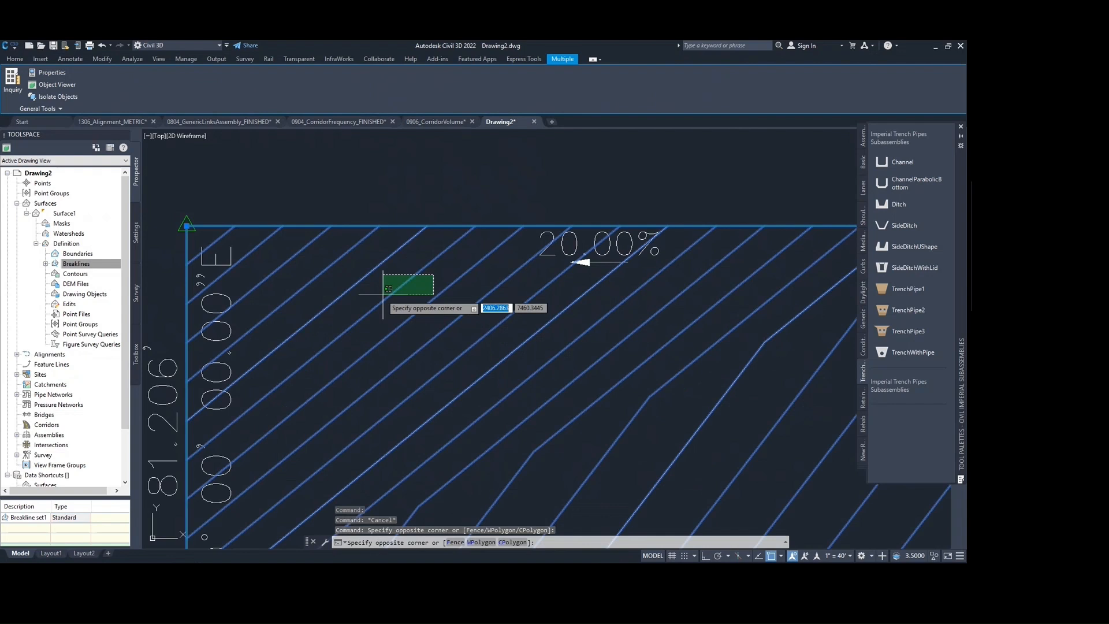
pyautogui.click(341, 315)
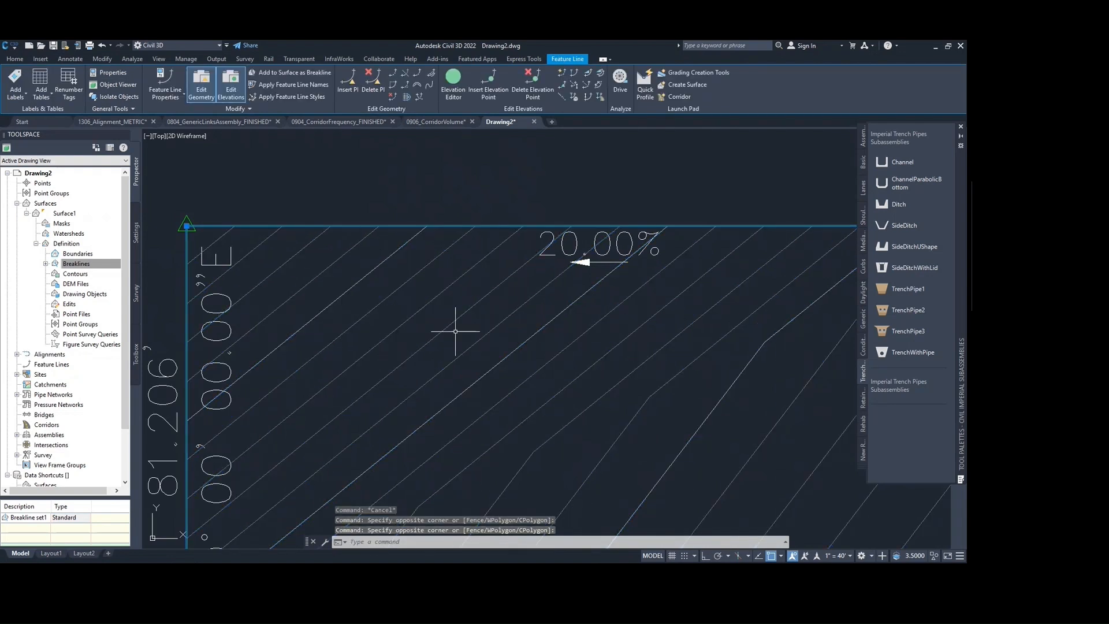
pyautogui.scroll(-2, 509, 234)
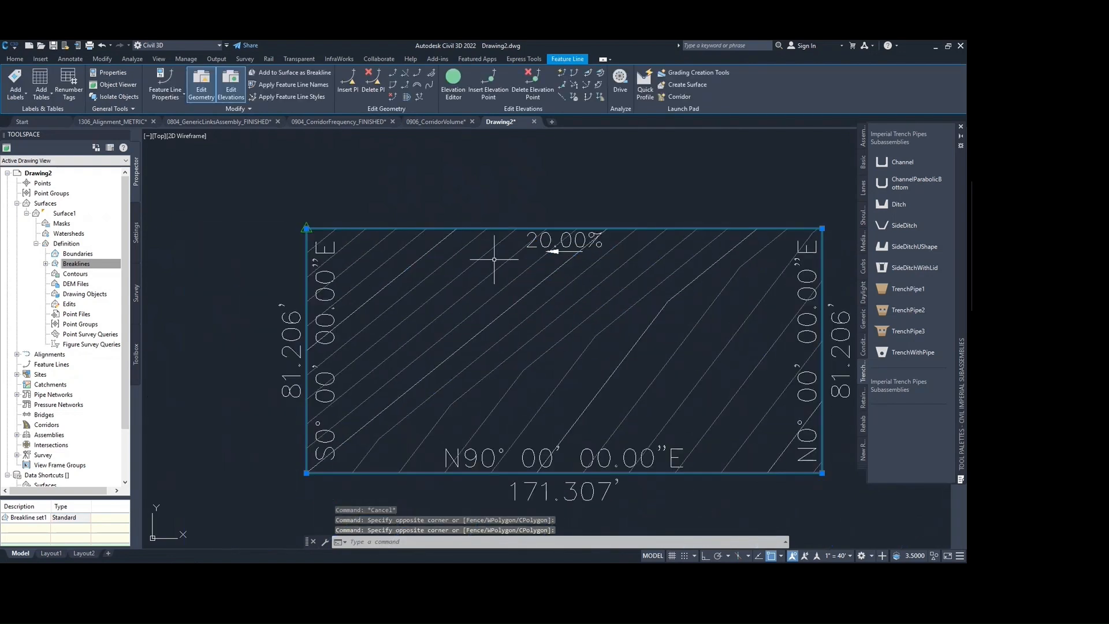
pyautogui.moveTo(480, 279); pyautogui.dragTo(461, 275, button='middle')
pyautogui.moveTo(586, 260)
pyautogui.mouseDown(button='middle')
pyautogui.moveTo(570, 269)
pyautogui.moveTo(537, 259)
pyautogui.mouseUp(button='middle')
pyautogui.moveTo(406, 204); pyautogui.dragTo(428, 240, button='middle')
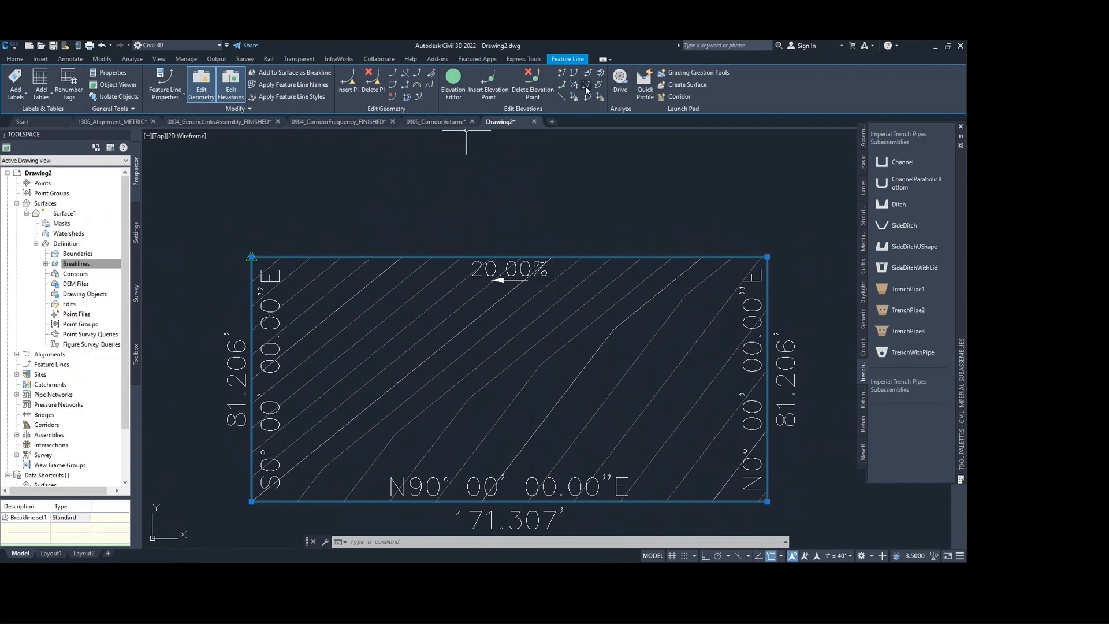
pyautogui.click(407, 99)
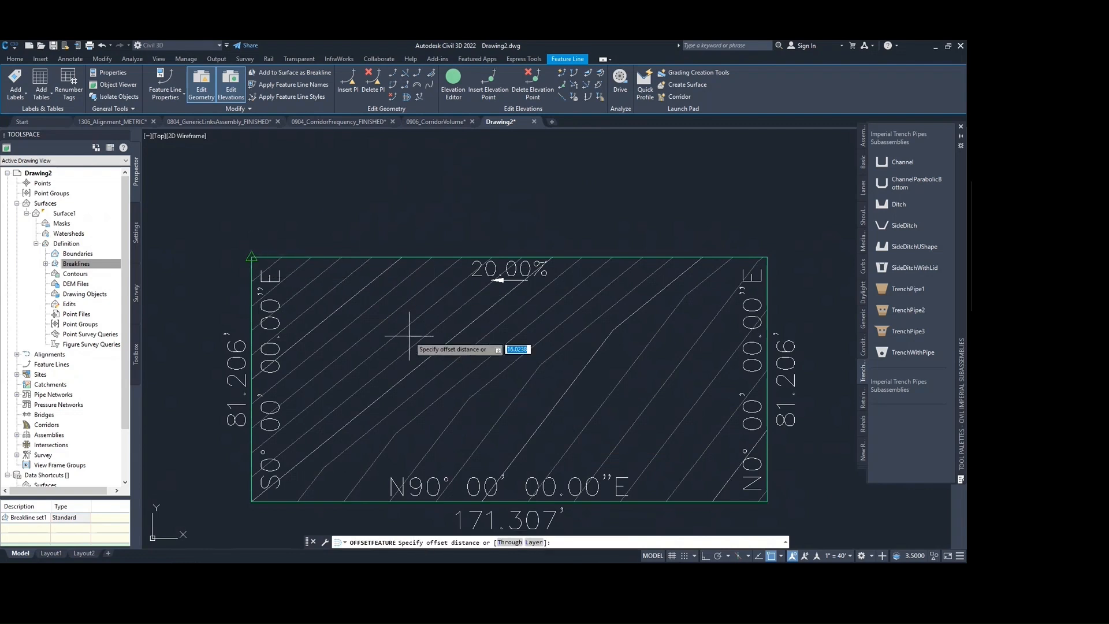
pyautogui.click(251, 256)
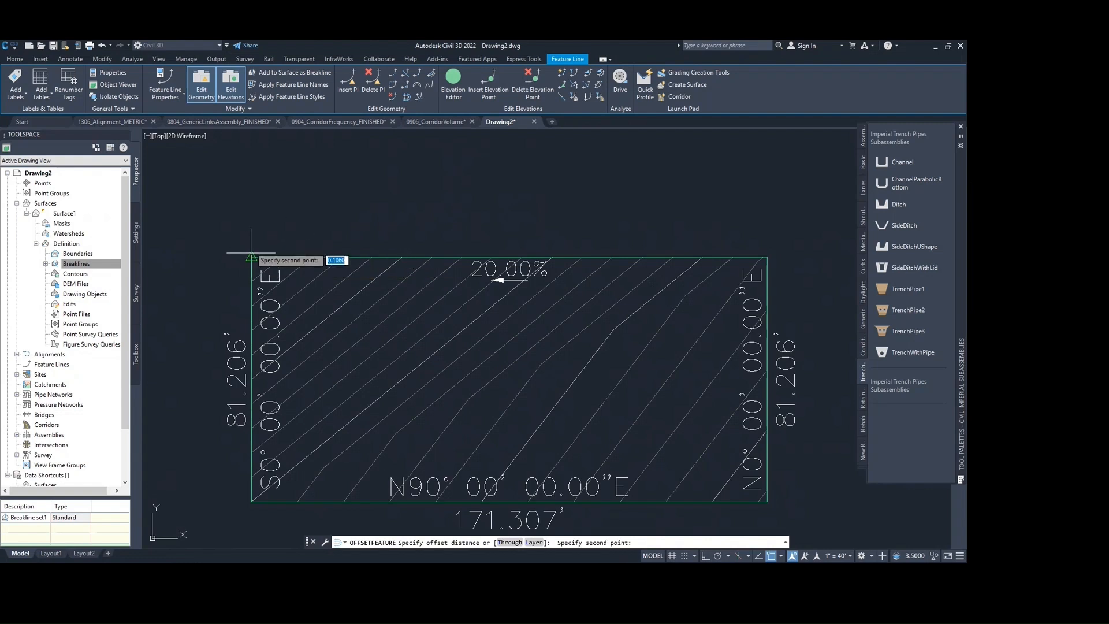
pyautogui.click(249, 216)
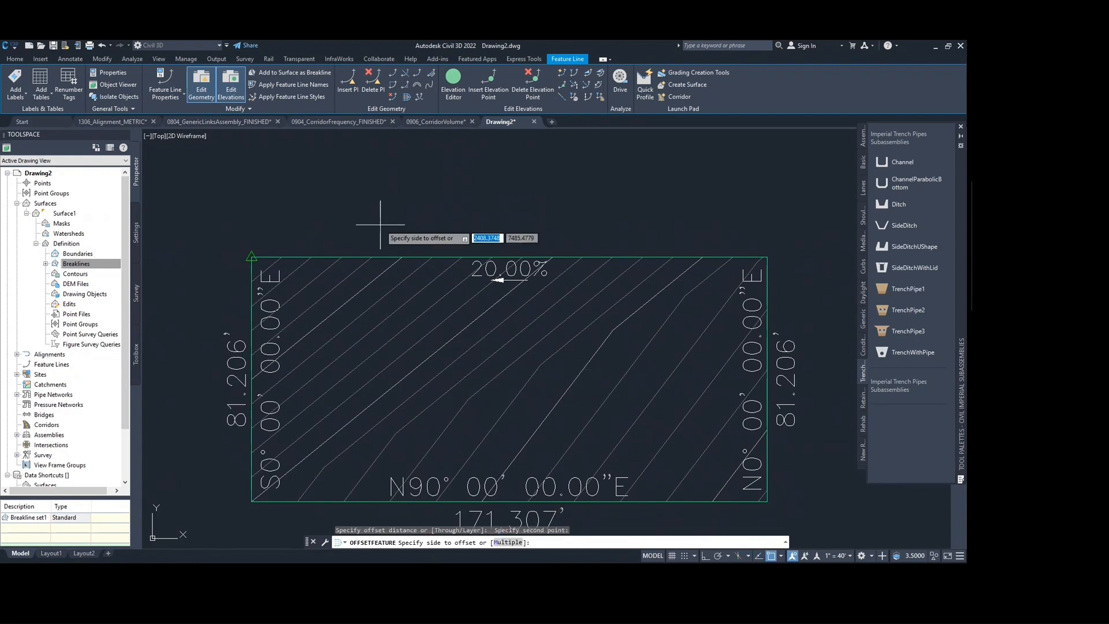
pyautogui.click(259, 208)
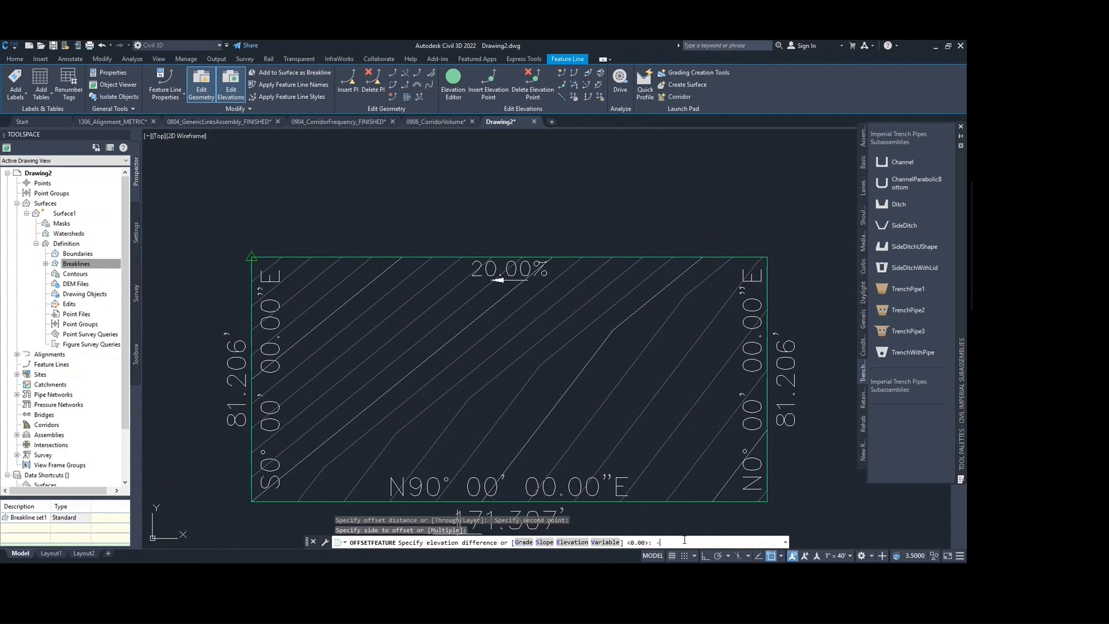
pyautogui.press('Return')
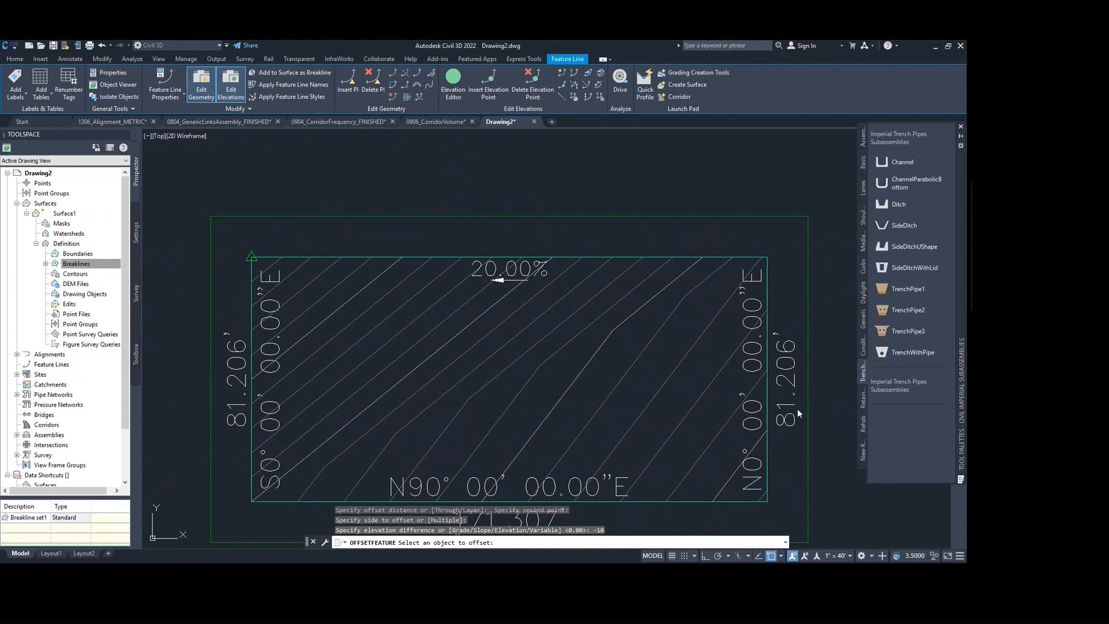
pyautogui.press('Escape')
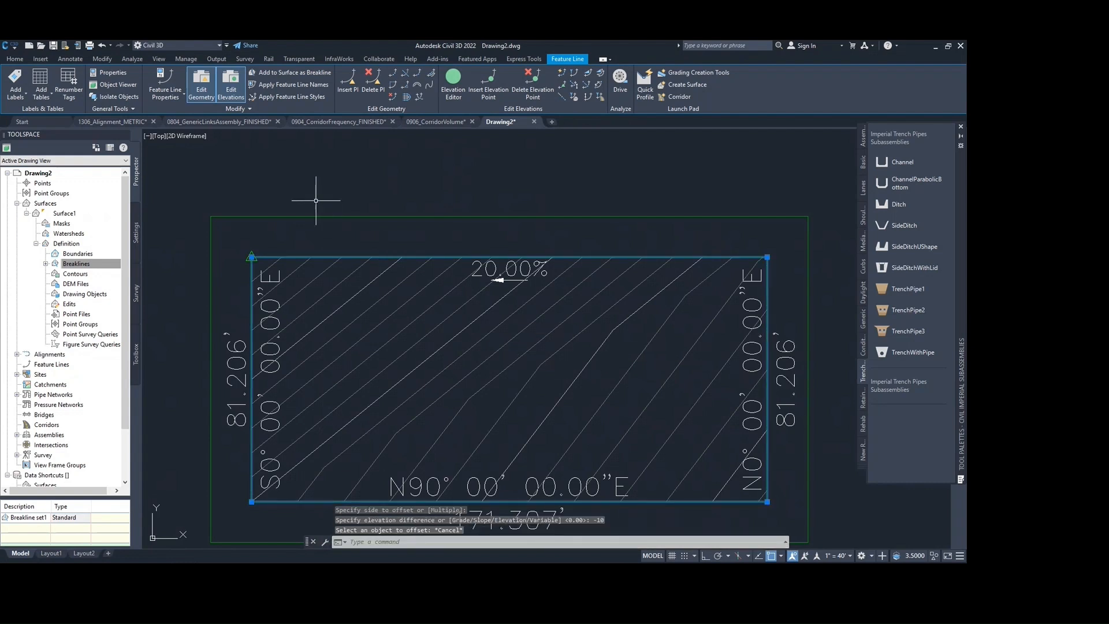
pyautogui.press('Escape')
# Add the outer offset feature line to the surface as a Standard breakline.
pyautogui.moveTo(330, 196); pyautogui.dragTo(364, 194, button='middle')
pyautogui.click(358, 185)
pyautogui.click(303, 232)
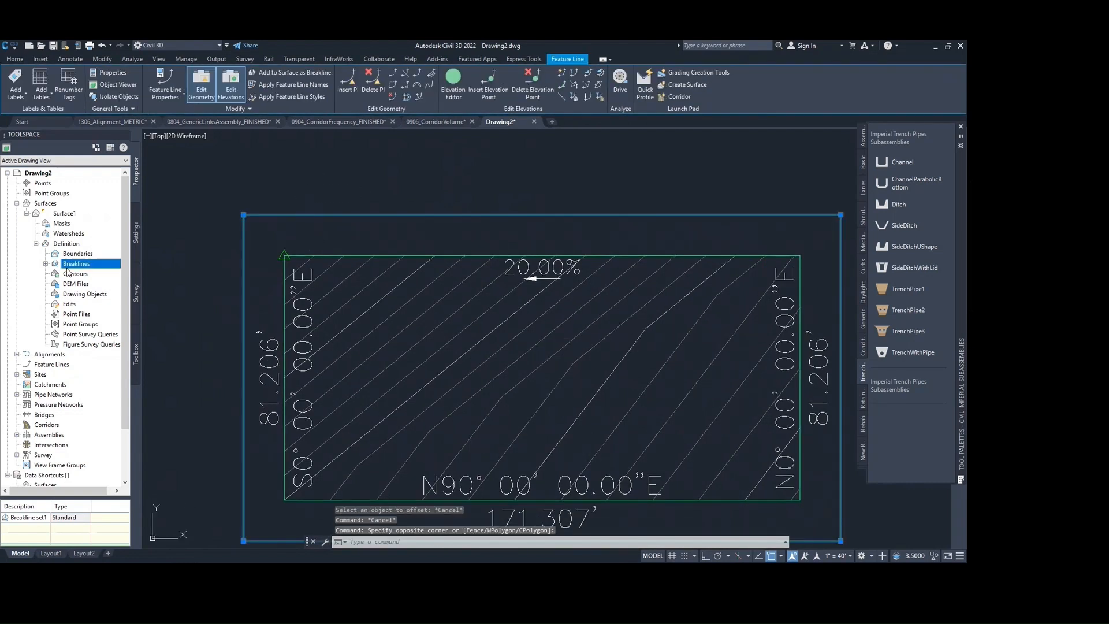
pyautogui.rightClick(74, 266)
pyautogui.click(92, 272)
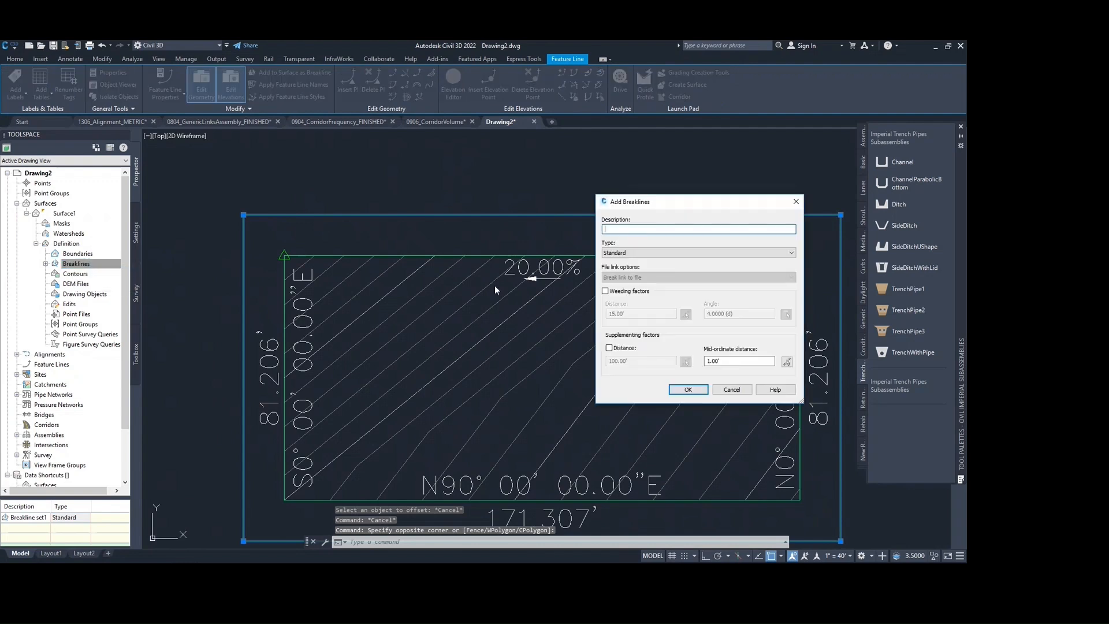
pyautogui.click(693, 388)
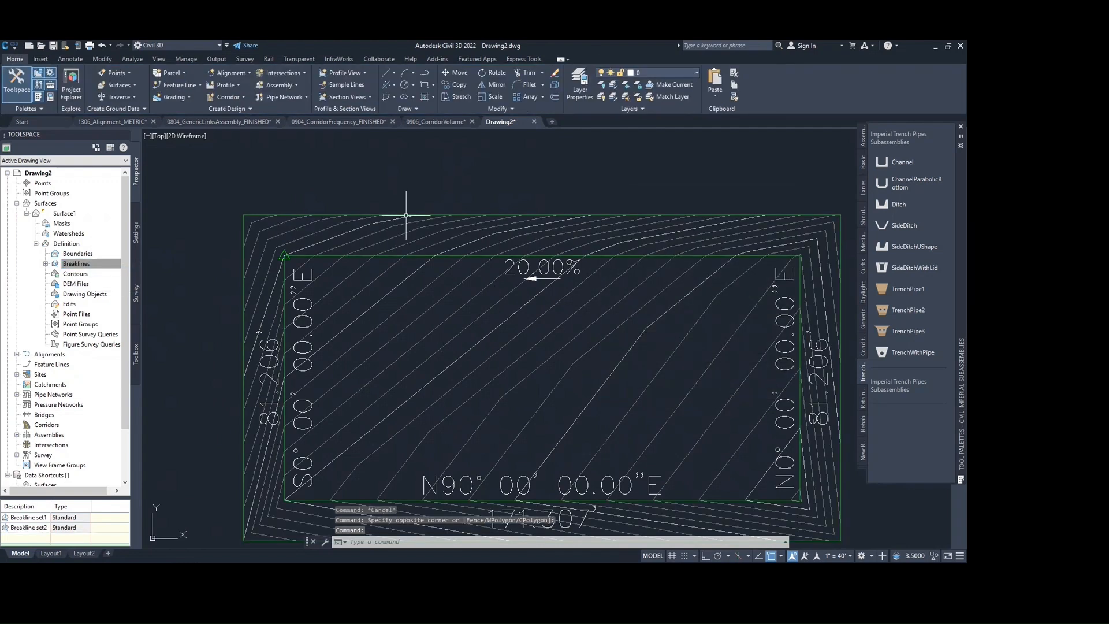
# Isolate the surface together with the inner and outer feature lines.
pyautogui.scroll(-2, 417, 216)
pyautogui.moveTo(392, 221); pyautogui.dragTo(359, 225, button='middle')
pyautogui.click(361, 192)
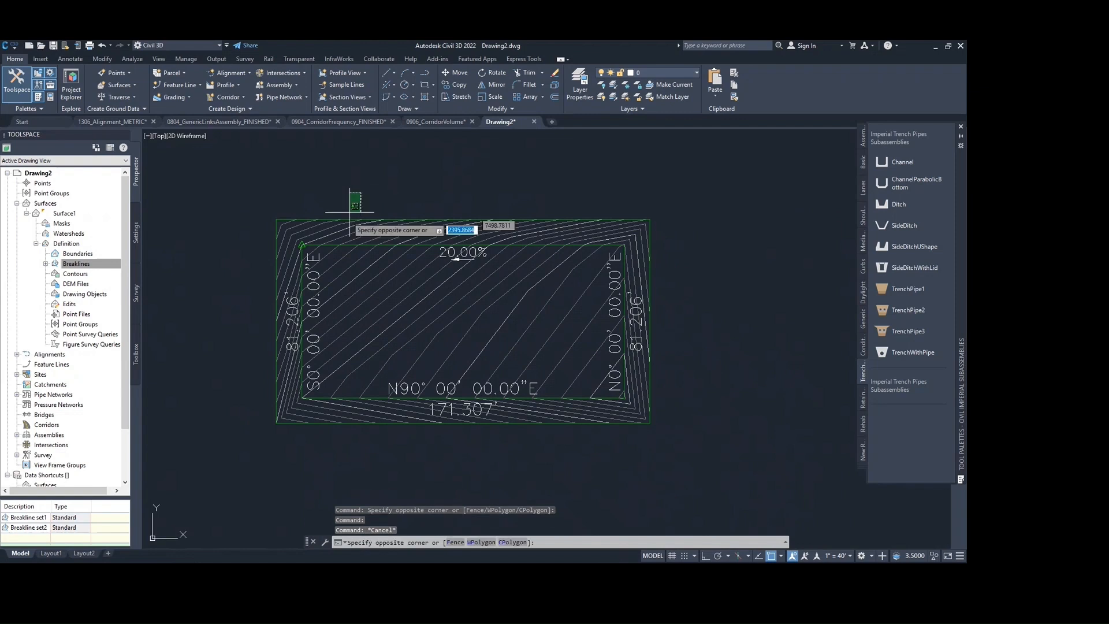
pyautogui.click(342, 248)
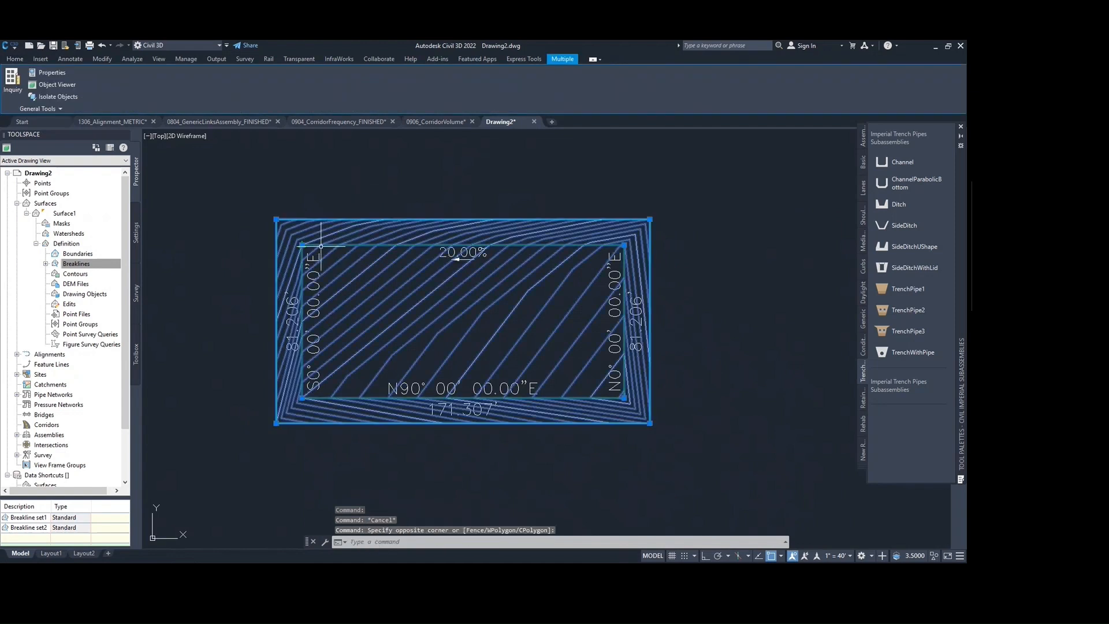
pyautogui.click(59, 96)
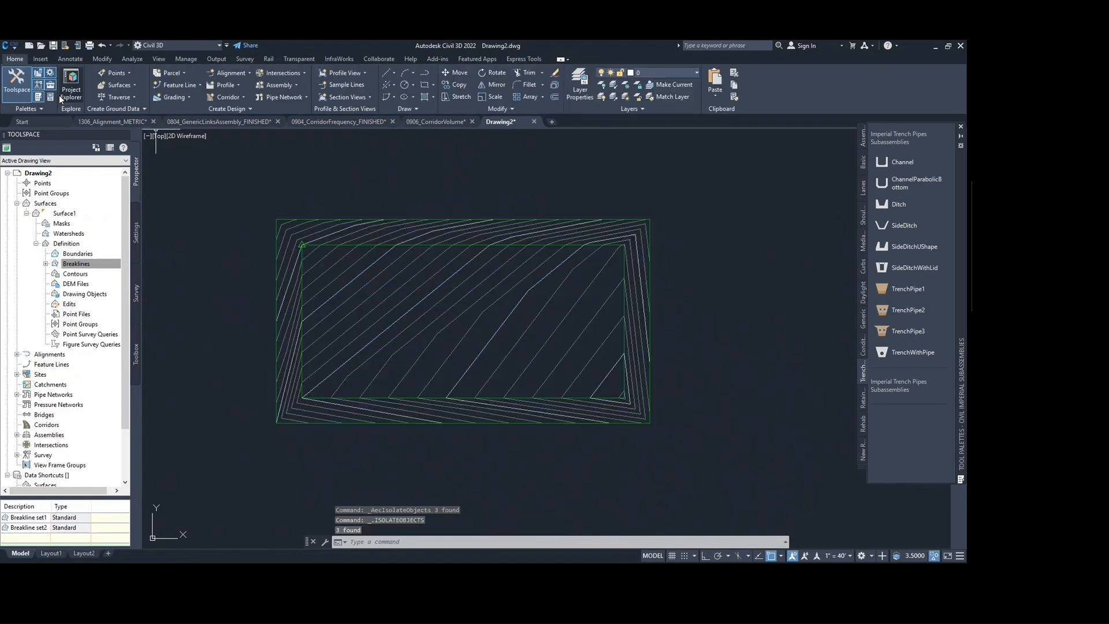
# Inspect the surface and both feature lines from a tilted 3D view in the Object Viewer, and close it.
pyautogui.press('Escape')
pyautogui.click(412, 164)
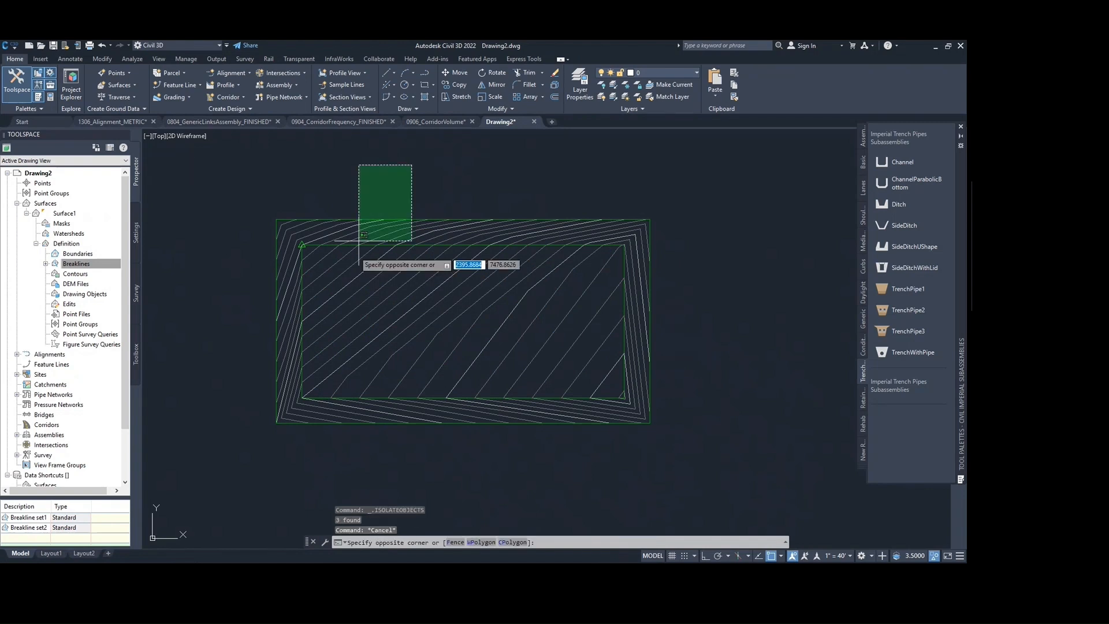
pyautogui.click(358, 245)
pyautogui.click(57, 84)
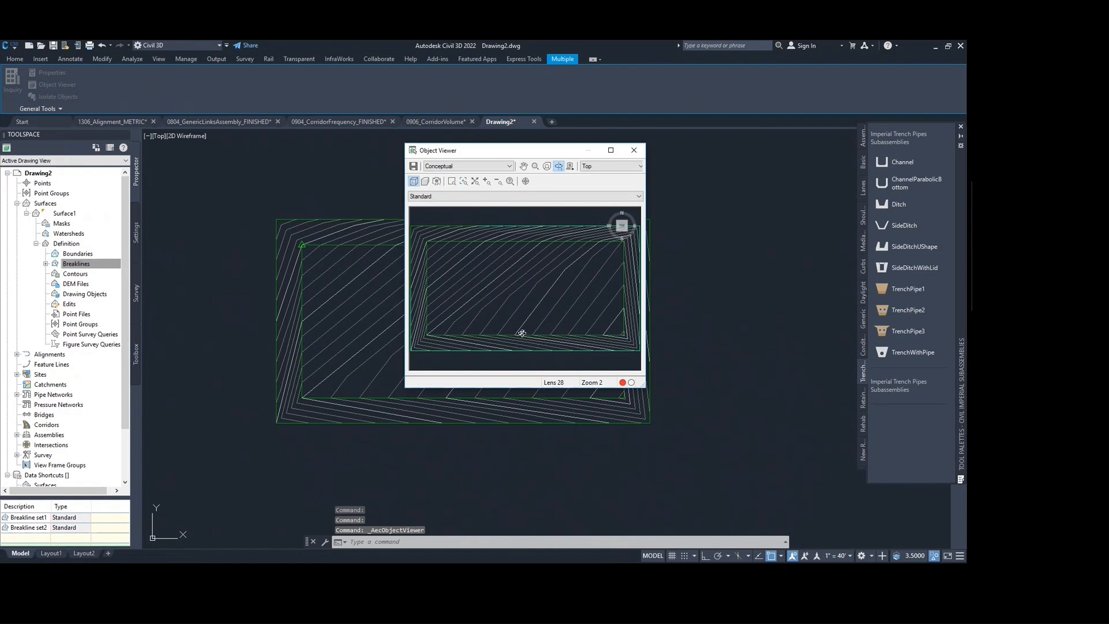
pyautogui.moveTo(522, 334); pyautogui.dragTo(509, 282)
pyautogui.moveTo(487, 322); pyautogui.dragTo(544, 253)
pyautogui.click(639, 152)
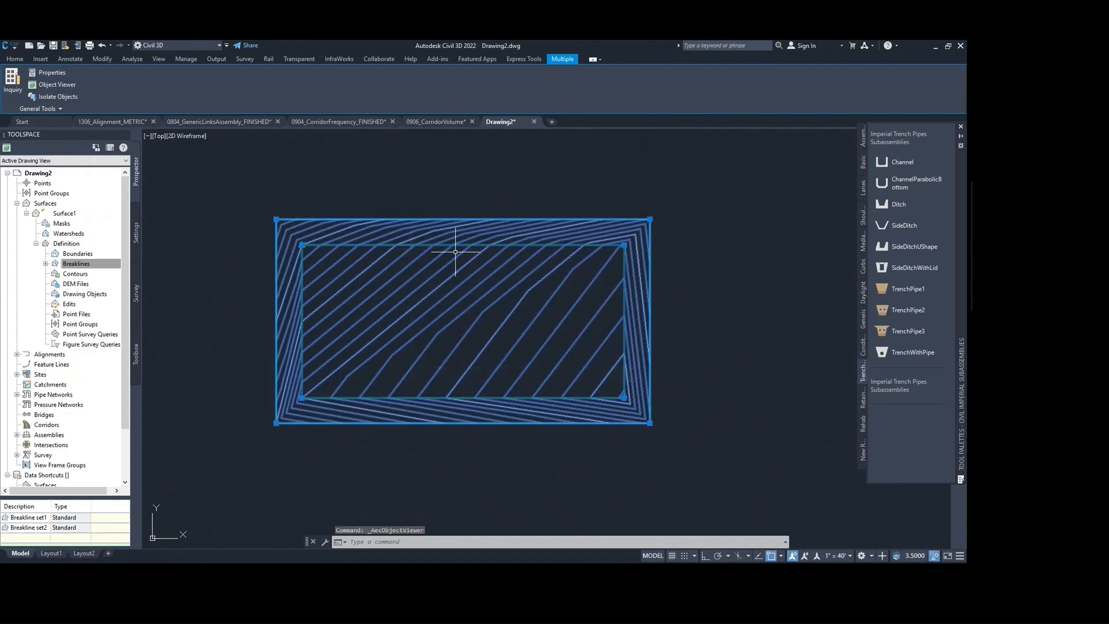
# Clear the selection, review the Assignment 15 questions in the browser, and return to Civil 3D.
pyautogui.press('Escape')
pyautogui.scroll(-3, 438, 260)
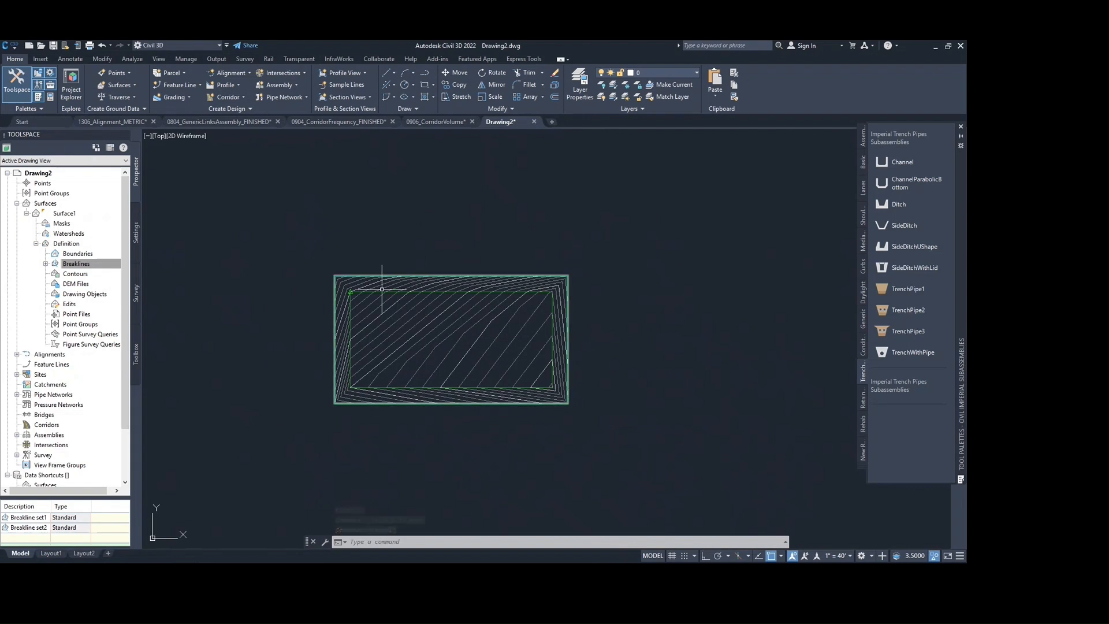
pyautogui.moveTo(382, 289)
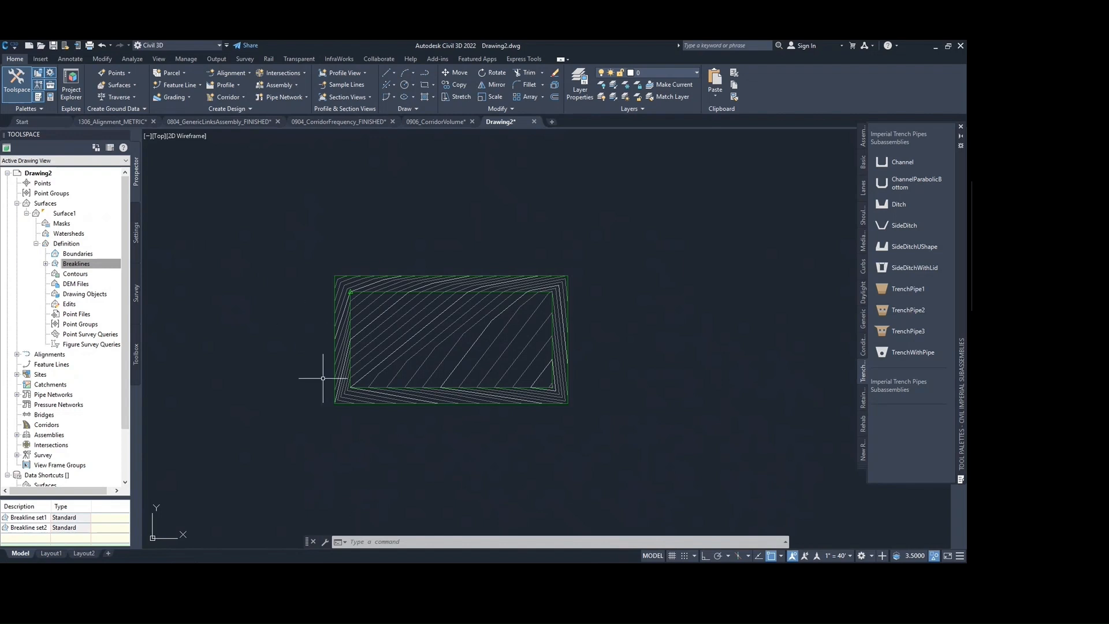
pyautogui.hotkey('alt', 'Tab')
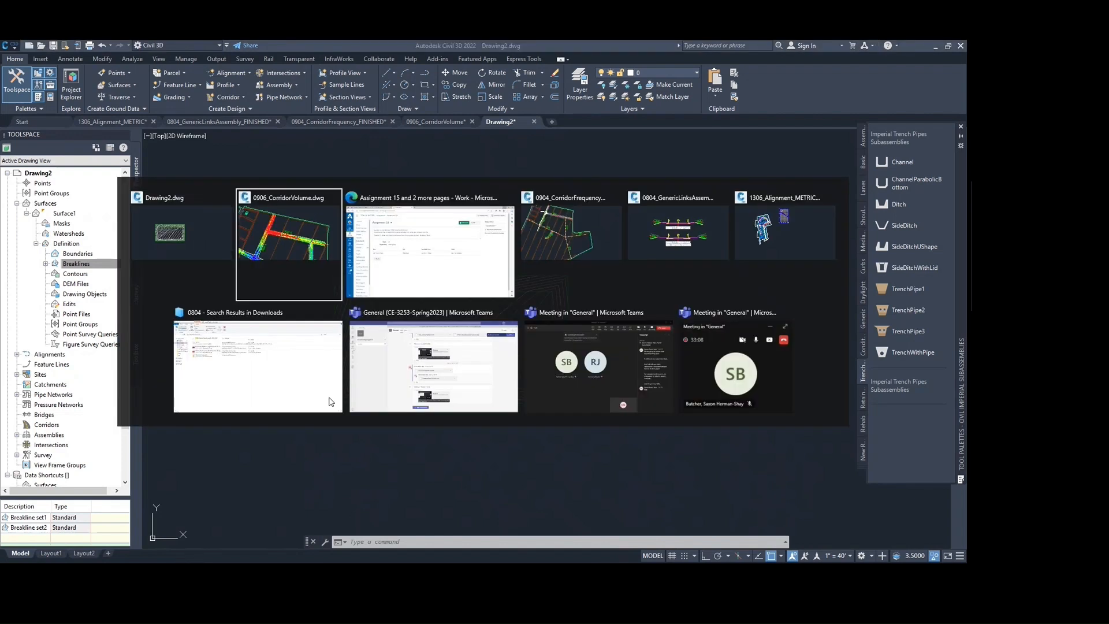
pyautogui.hotkey('alt', 'Tab')
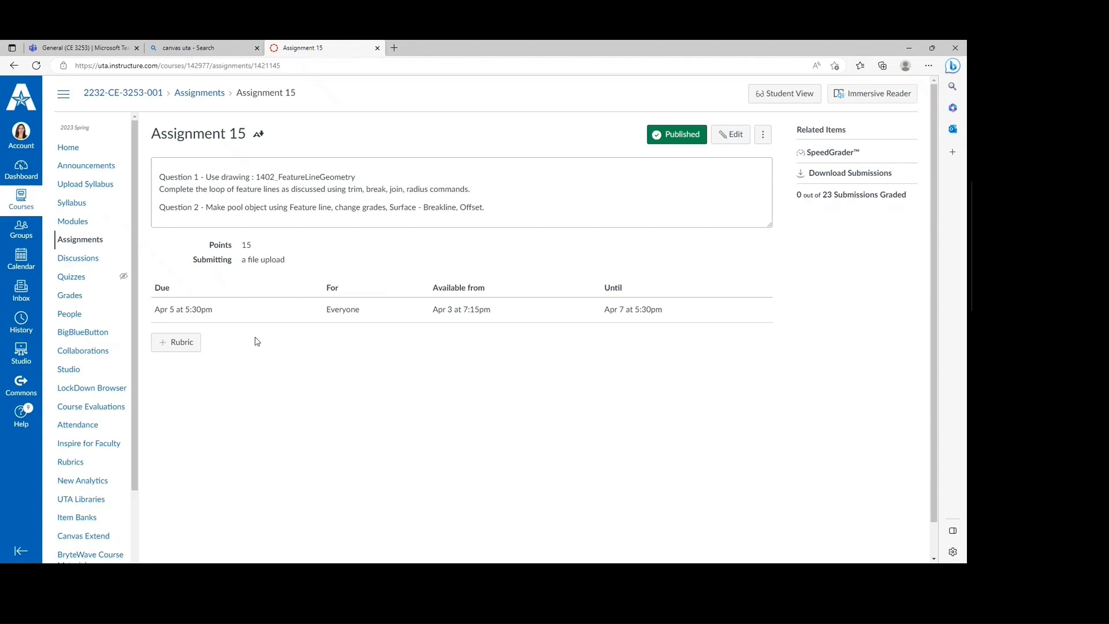
pyautogui.hotkey('alt', 'Tab')
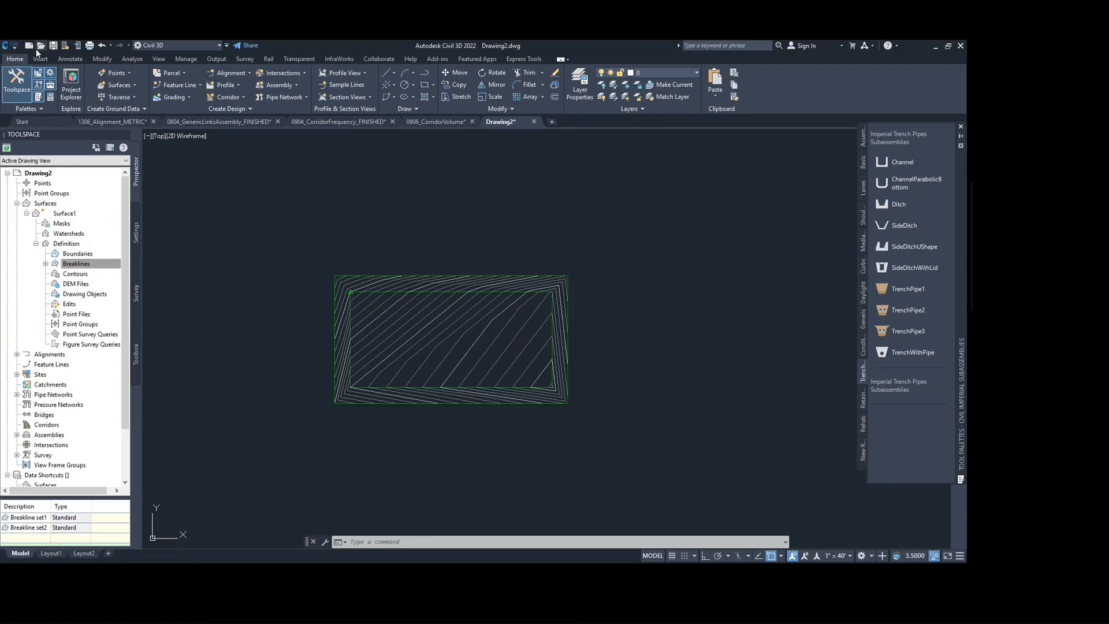
# Open the drawing 1402_FeatureLineGeometry from the Downloads folder.
pyautogui.click(41, 46)
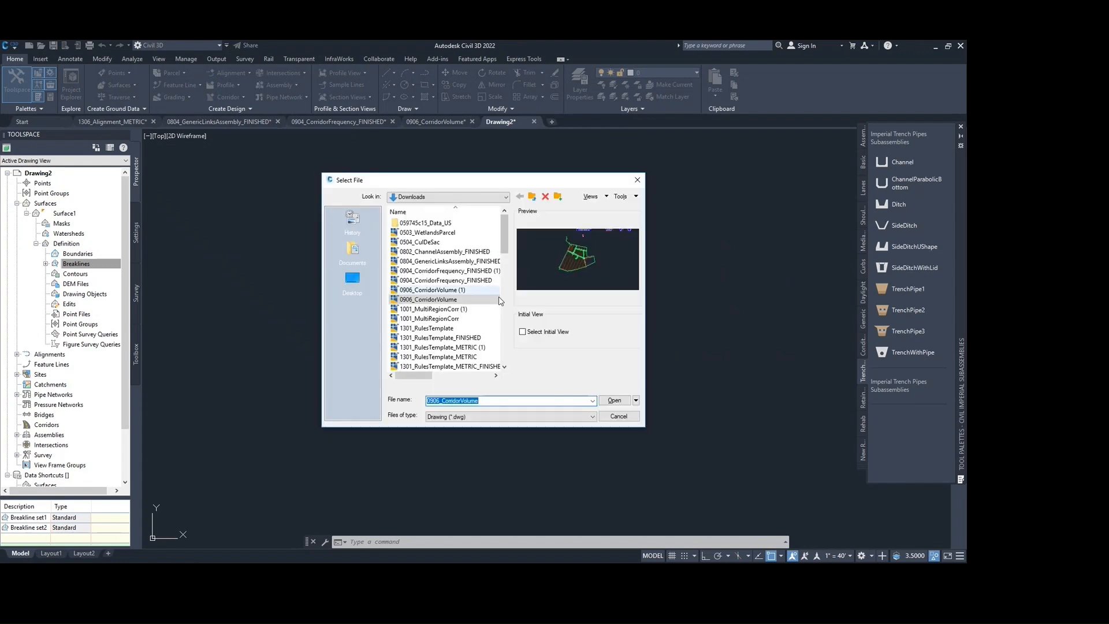
pyautogui.moveTo(504, 247); pyautogui.dragTo(517, 304)
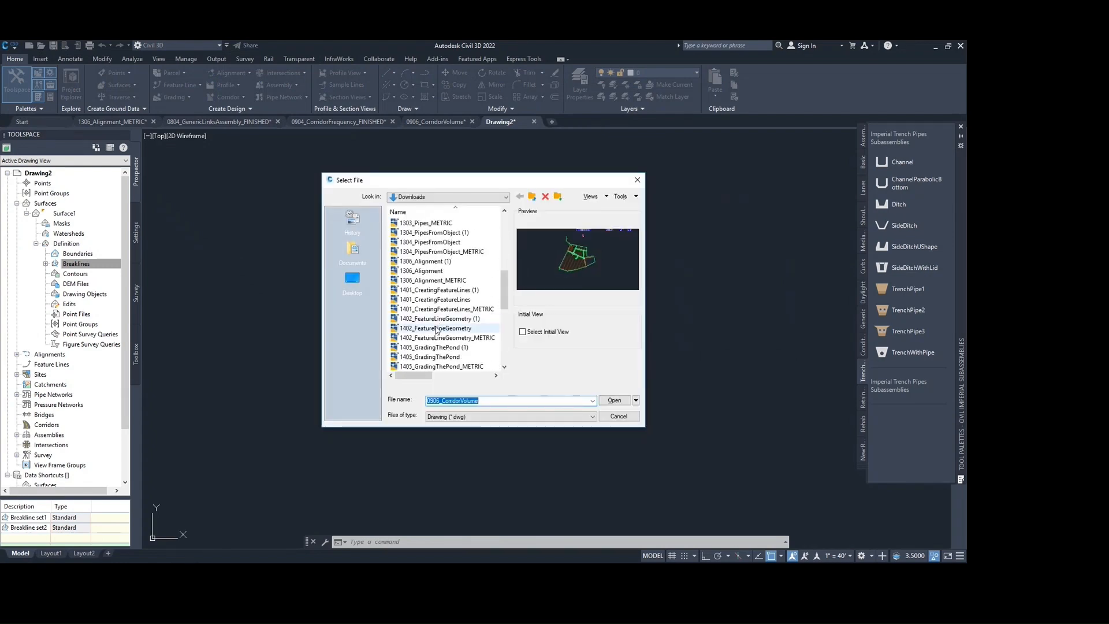
pyautogui.click(441, 320)
pyautogui.click(440, 329)
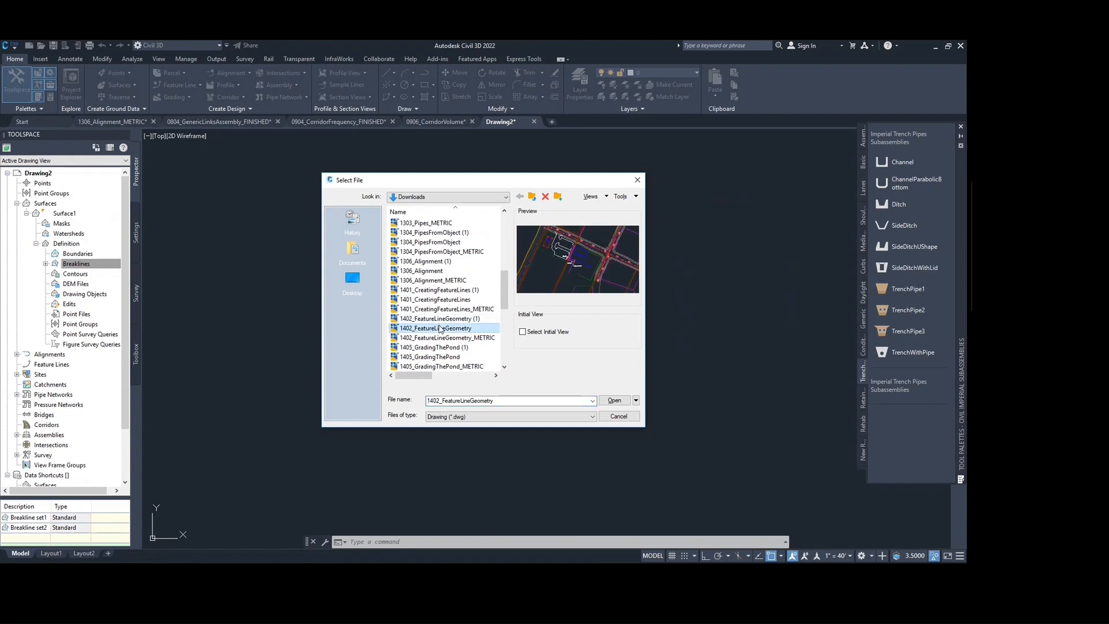
pyautogui.click(614, 401)
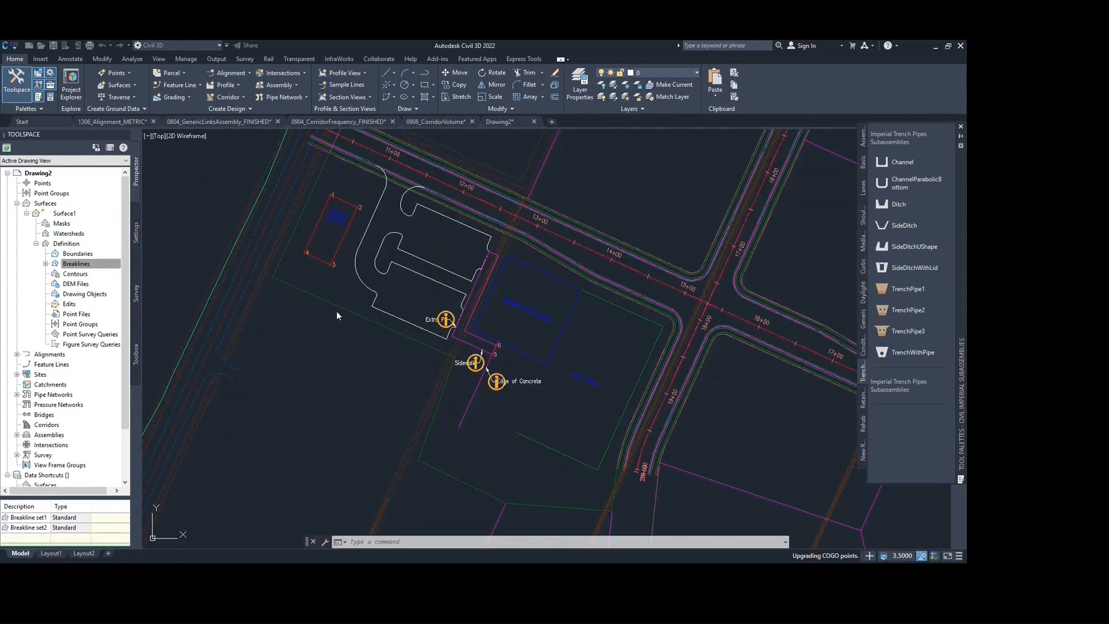
pyautogui.click(544, 322)
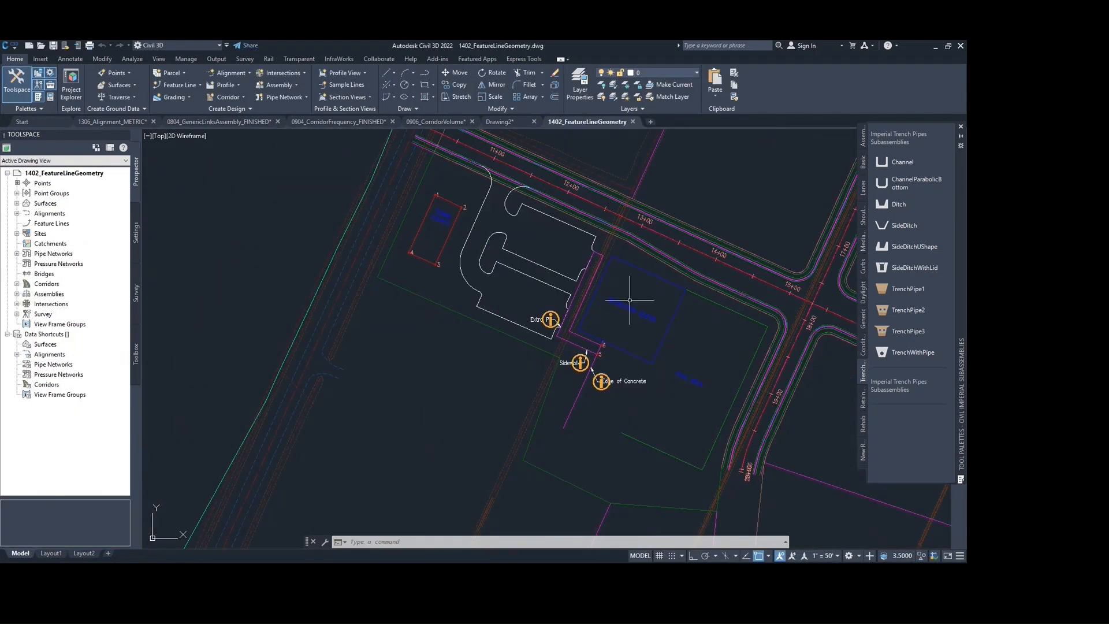
# Extend the open end of the green pool-area feature line to the magenta Edge of Concrete line.
pyautogui.moveTo(618, 282); pyautogui.dragTo(480, 243, button='middle')
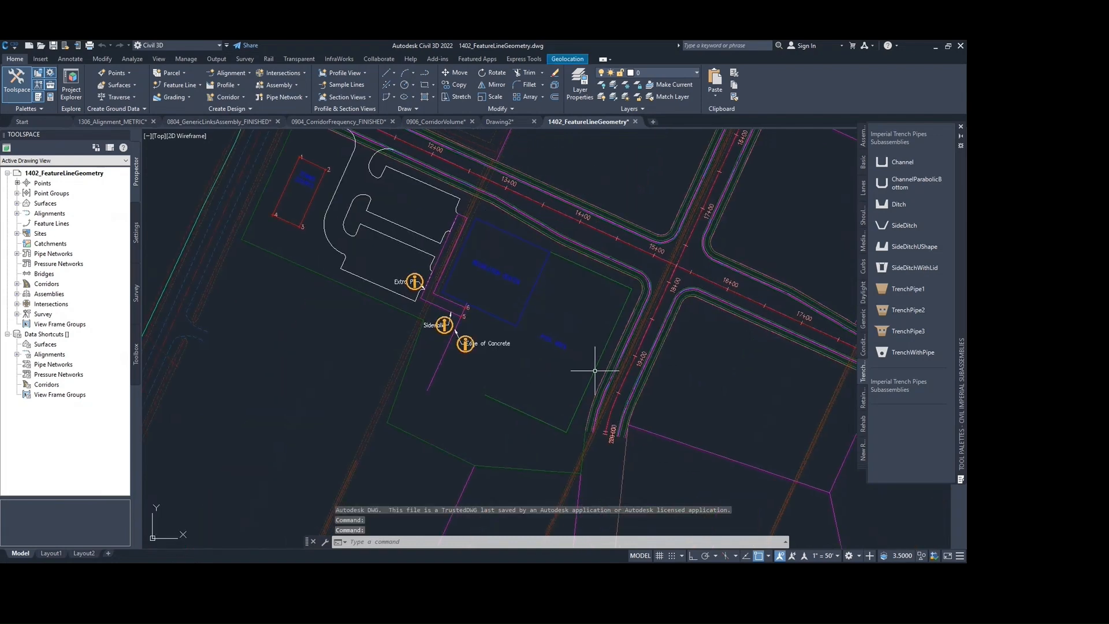
pyautogui.scroll(2, 577, 369)
pyautogui.moveTo(505, 333)
pyautogui.mouseDown(button='middle')
pyautogui.moveTo(530, 337)
pyautogui.moveTo(528, 372)
pyautogui.mouseUp(button='middle')
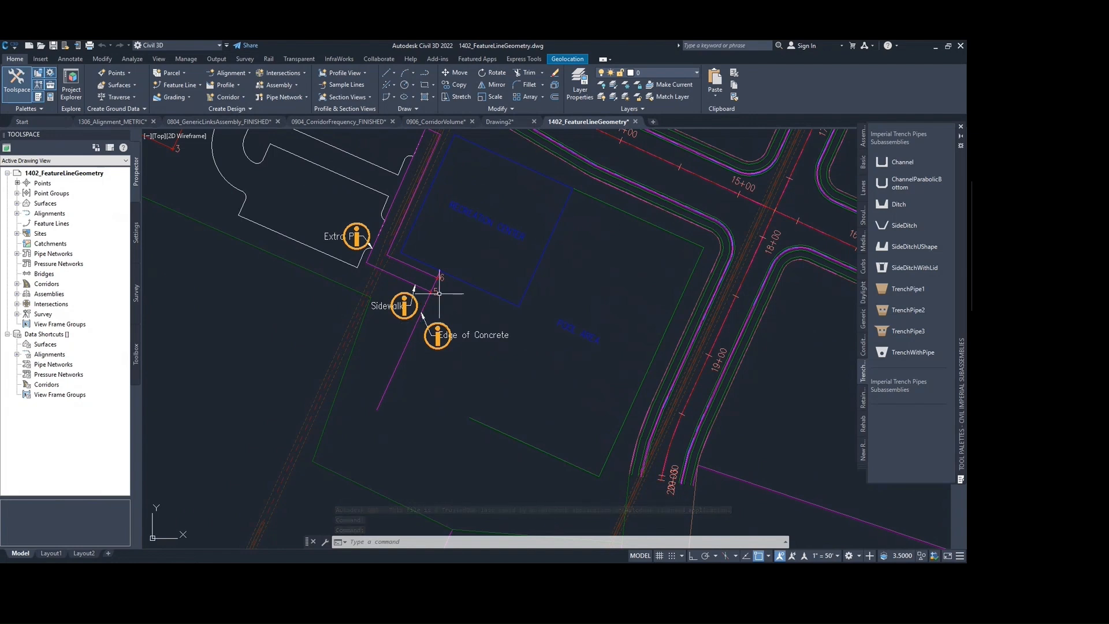
pyautogui.moveTo(462, 363)
pyautogui.mouseDown(button='middle')
pyautogui.moveTo(537, 404)
pyautogui.moveTo(529, 380)
pyautogui.moveTo(549, 384)
pyautogui.mouseUp(button='middle')
pyautogui.moveTo(532, 347); pyautogui.dragTo(493, 354, button='middle')
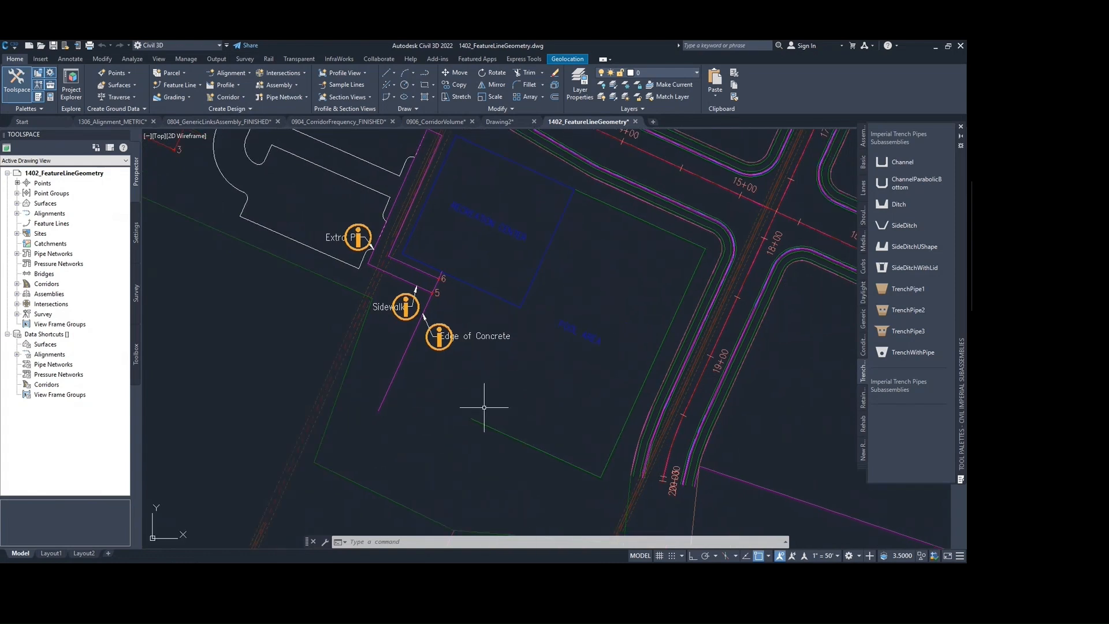
pyautogui.moveTo(484, 407); pyautogui.dragTo(470, 416, button='middle')
pyautogui.scroll(4, 465, 448)
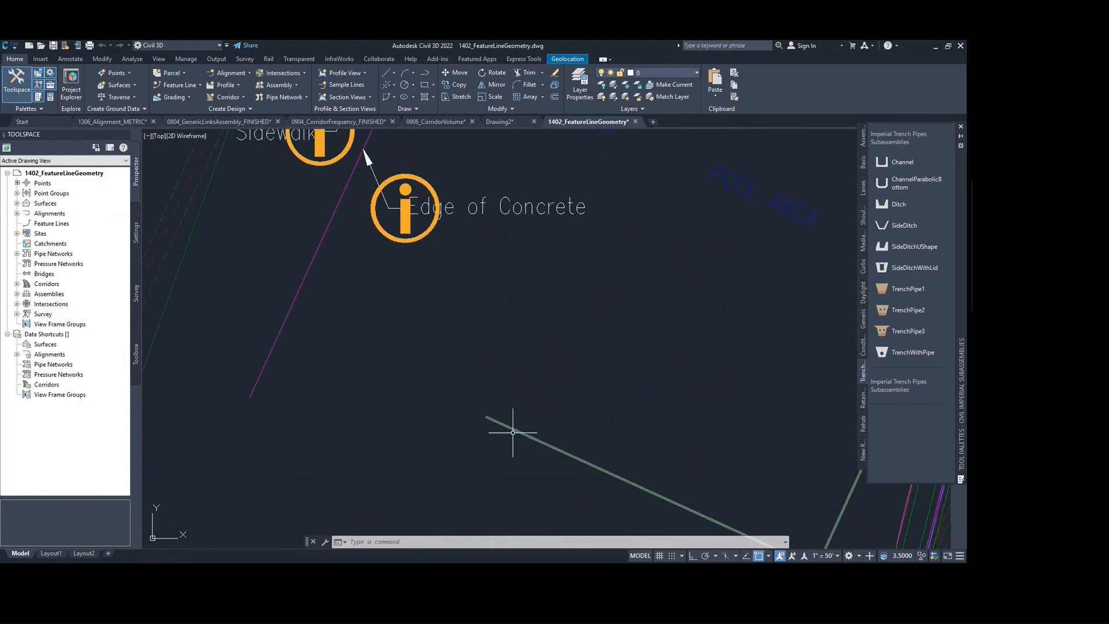
pyautogui.write('EX')
pyautogui.press('Return')
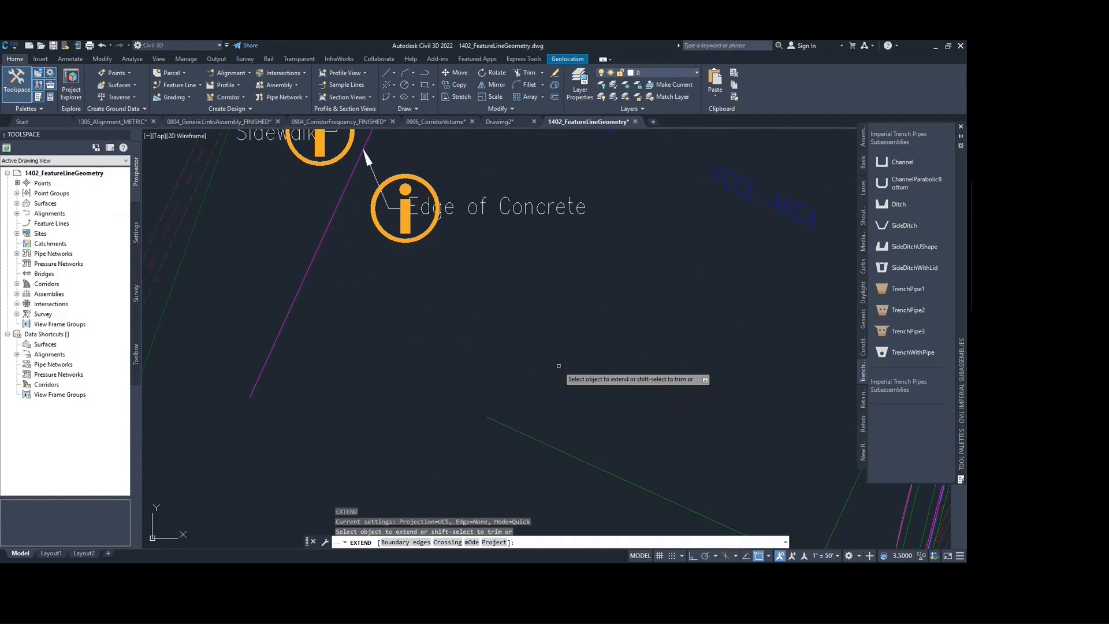
pyautogui.click(489, 418)
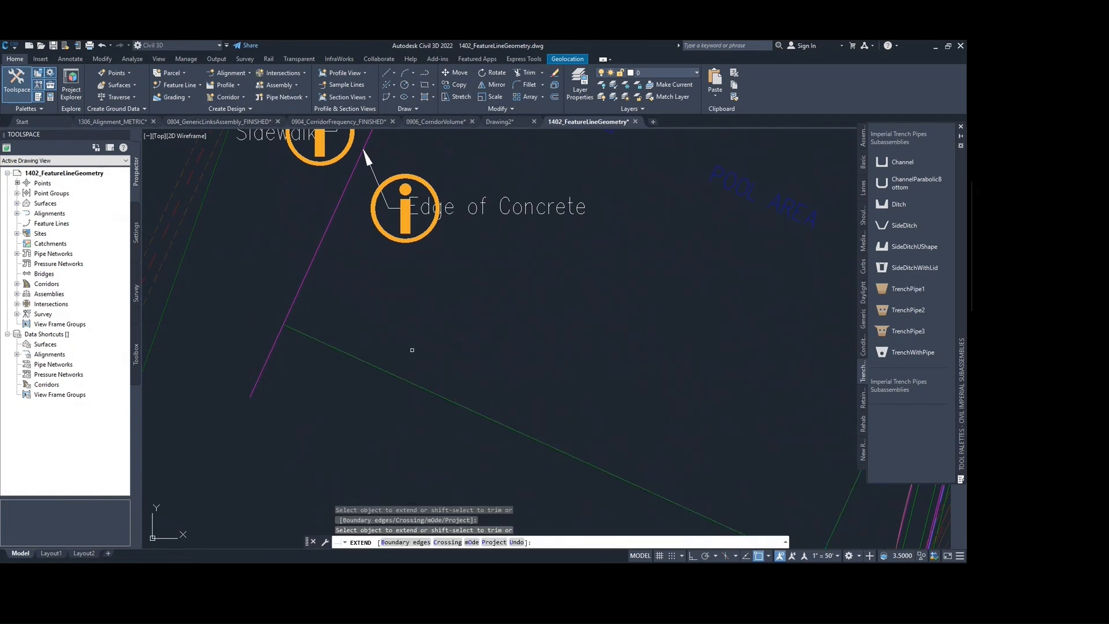
pyautogui.moveTo(413, 349); pyautogui.dragTo(470, 430, button='middle')
pyautogui.press('Escape')
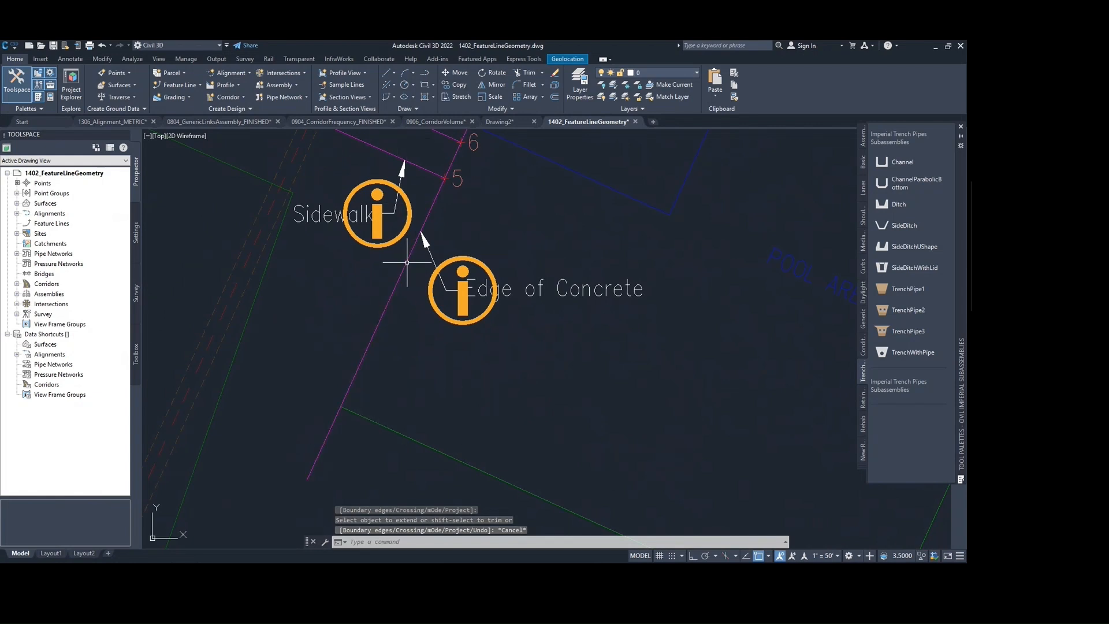
# Trim the magenta line's overhang beyond the green feature line, using both feature lines as cutting edges.
pyautogui.click(387, 429)
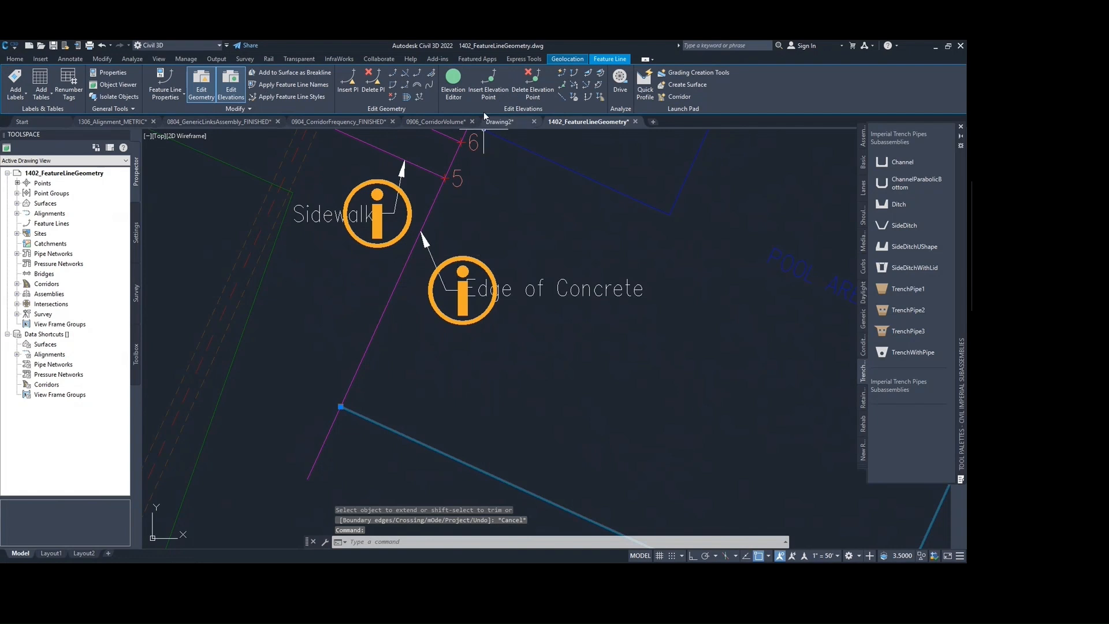
pyautogui.press('Escape')
pyautogui.press('Escape')
pyautogui.click(402, 435)
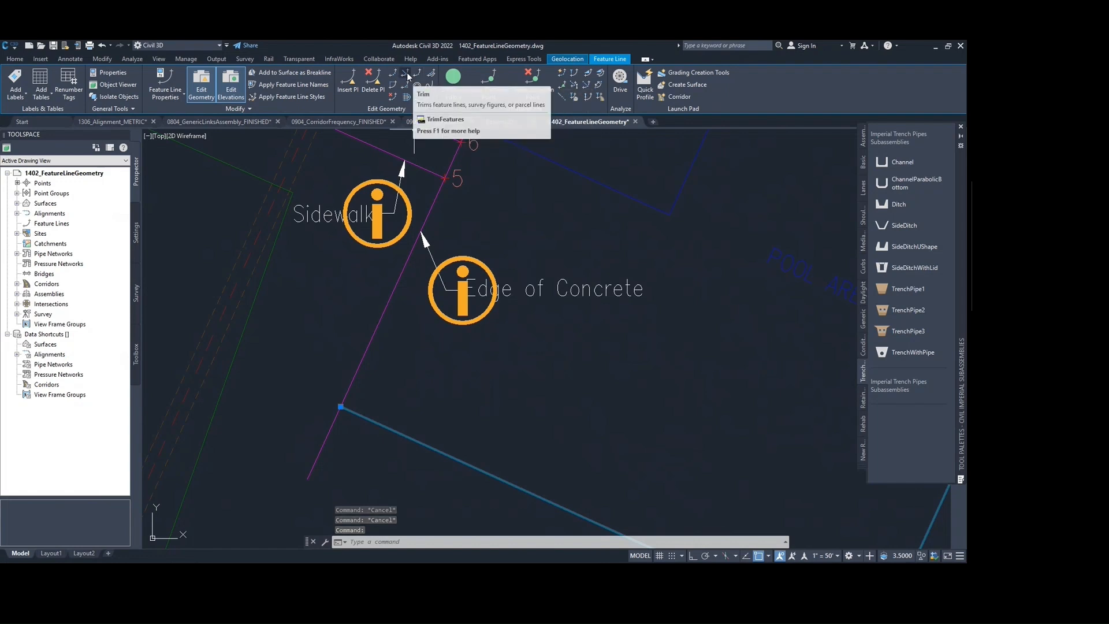
pyautogui.click(406, 75)
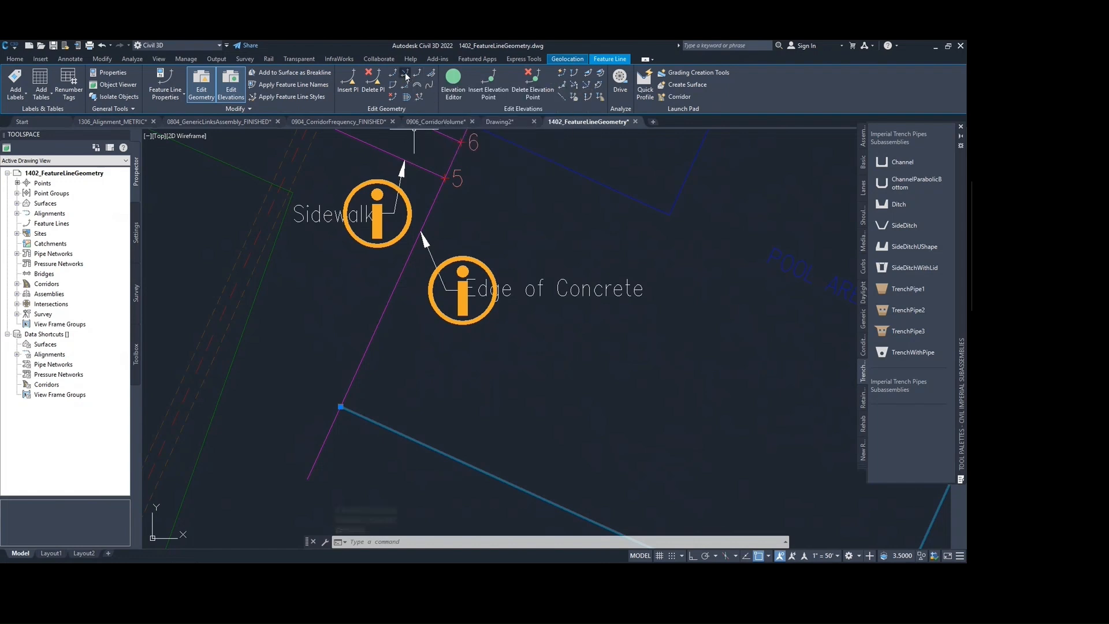
pyautogui.click(377, 332)
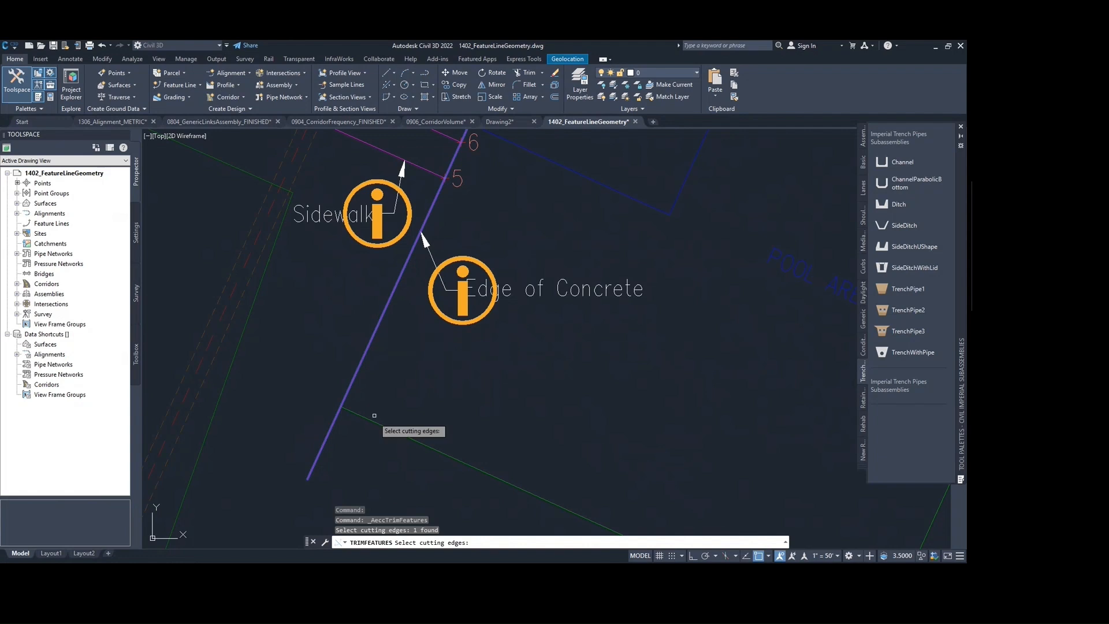
pyautogui.click(382, 424)
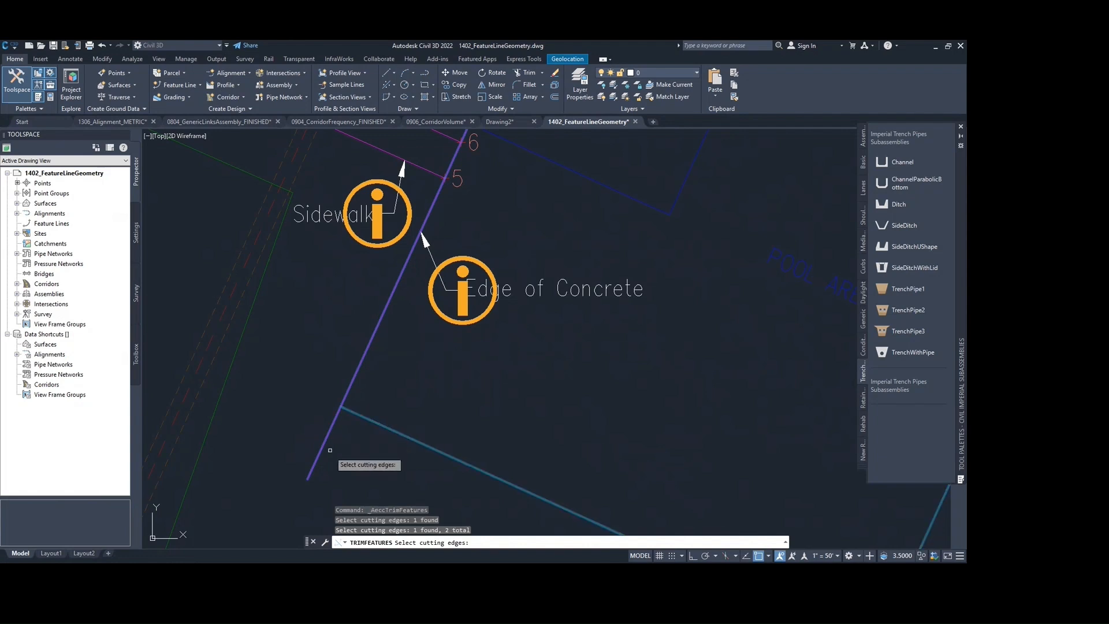
pyautogui.moveTo(330, 451); pyautogui.dragTo(381, 397, button='middle')
pyautogui.scroll(2, 382, 368)
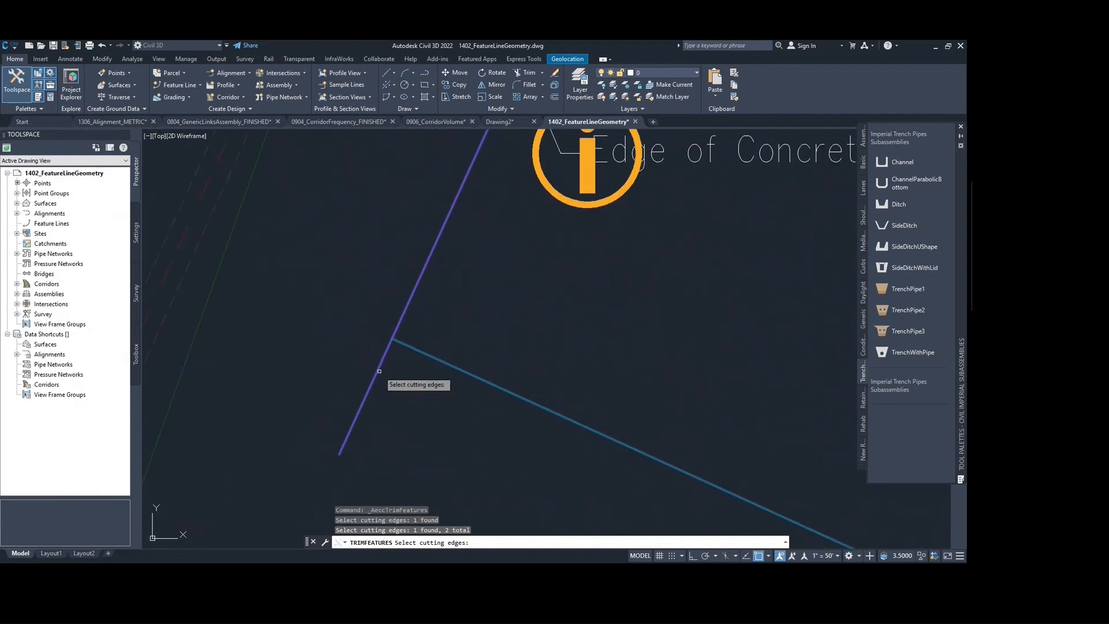
pyautogui.click(376, 366)
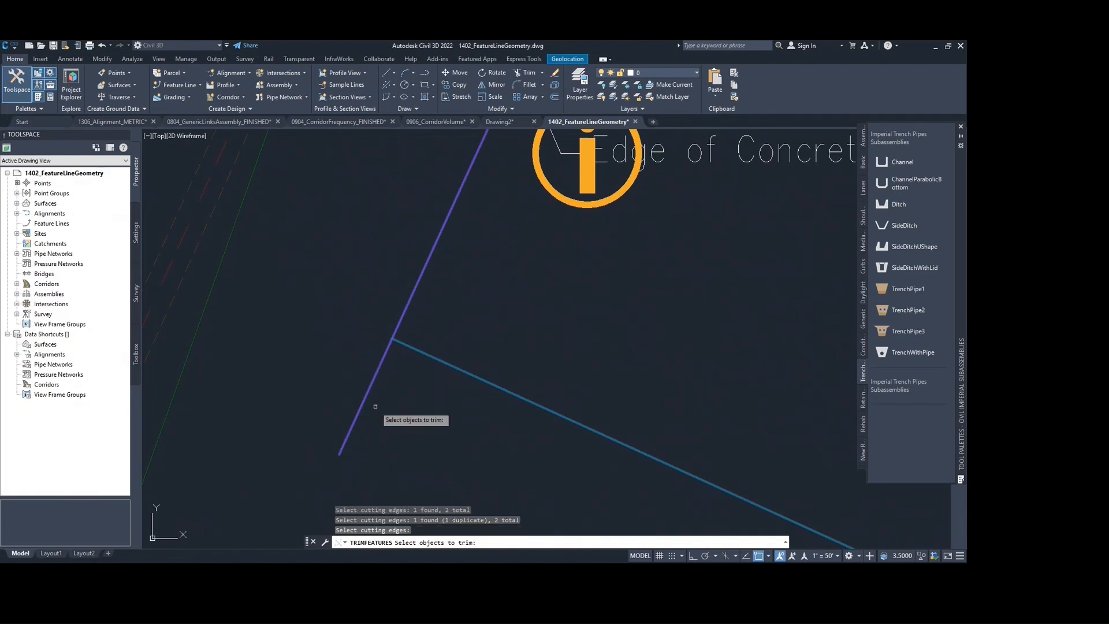
pyautogui.press('Return')
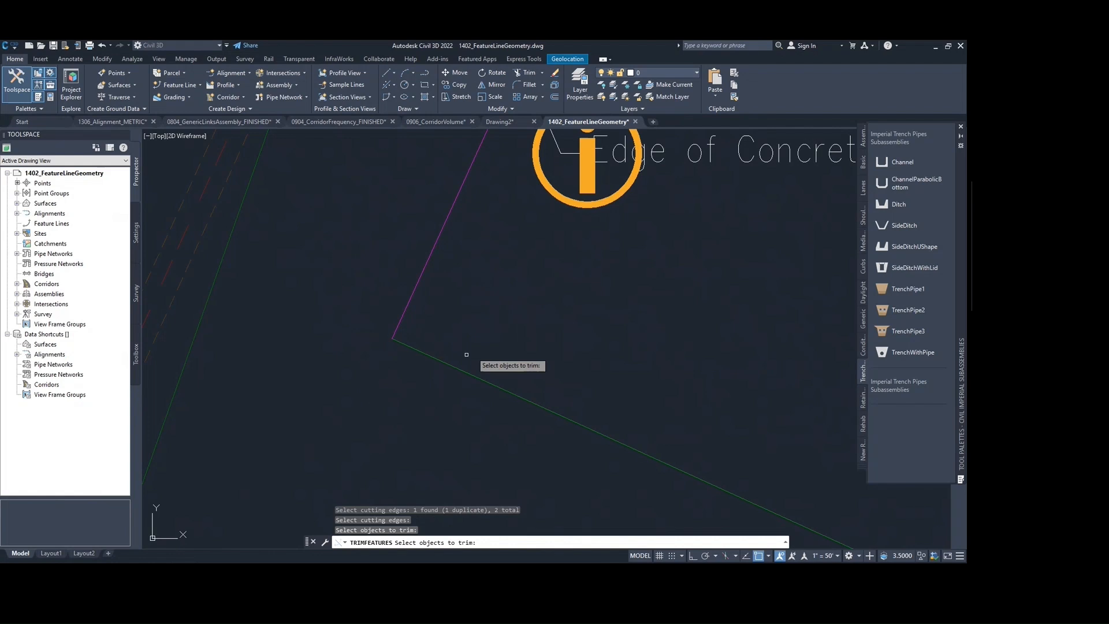
pyautogui.press('Escape')
# Undo the trim of the magenta Edge of Concrete line.
pyautogui.click(486, 382)
pyautogui.scroll(-6, 525, 317)
pyautogui.moveTo(529, 316); pyautogui.dragTo(488, 359, button='middle')
pyautogui.scroll(2, 467, 363)
pyautogui.press('Escape')
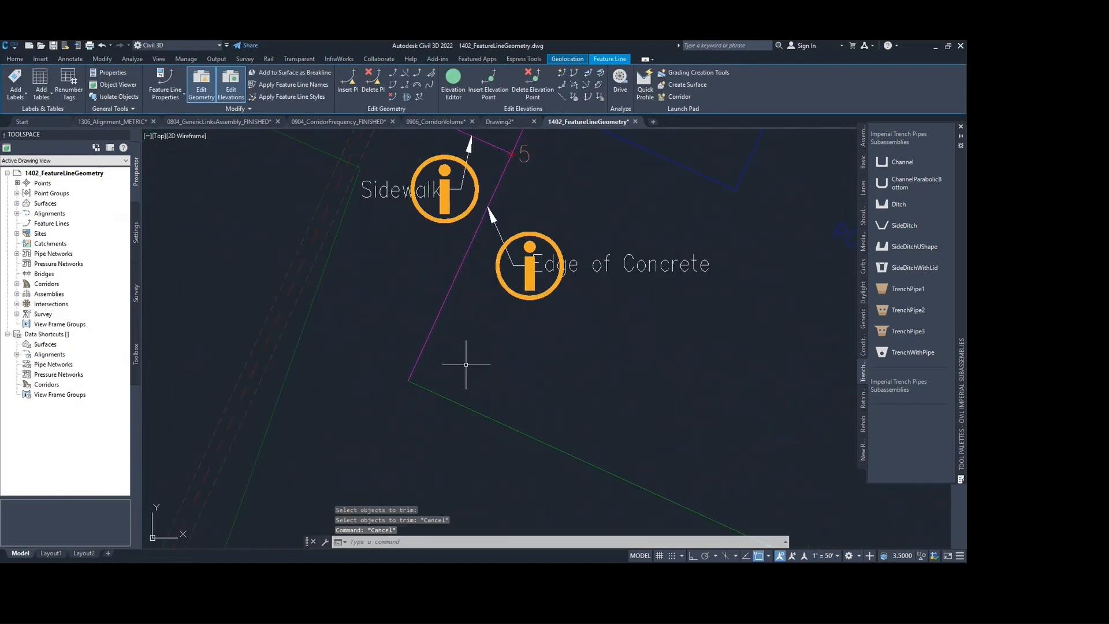
pyautogui.write('u')
pyautogui.press('Return')
pyautogui.press('Escape')
# Try to trim the magenta line's overhanging end again, with the green and magenta feature lines as cutting edges.
pyautogui.click(389, 428)
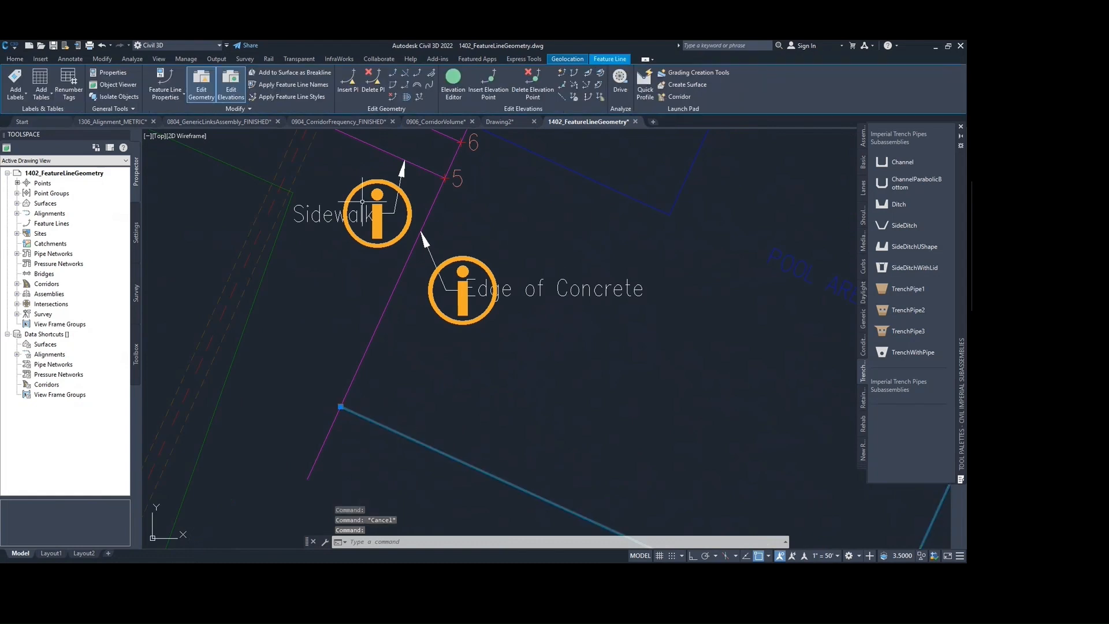
pyautogui.click(404, 72)
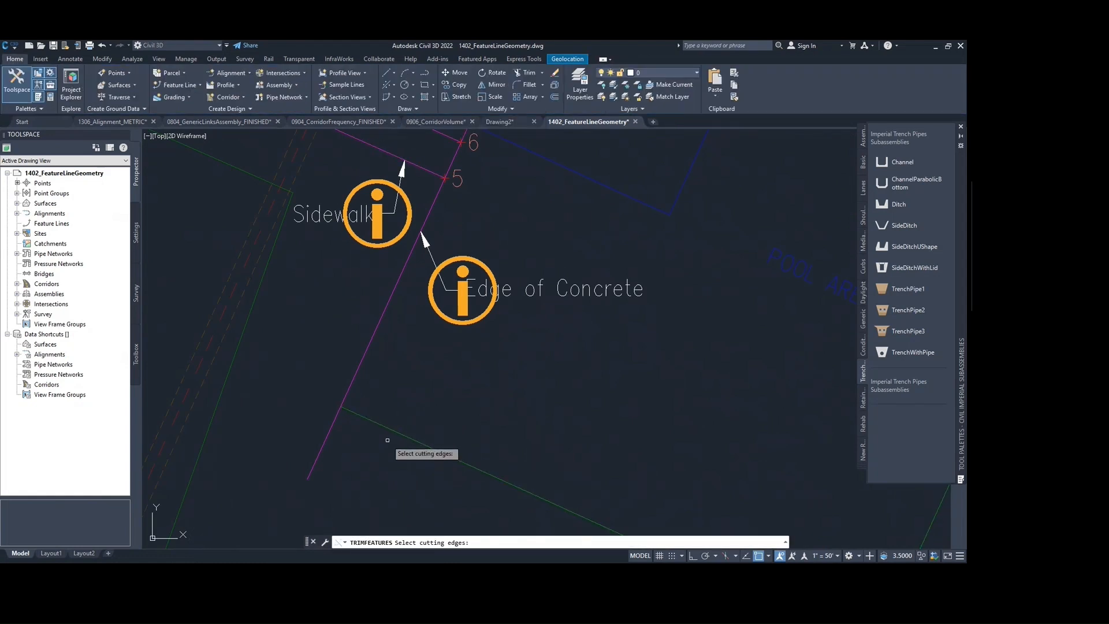
pyautogui.click(387, 425)
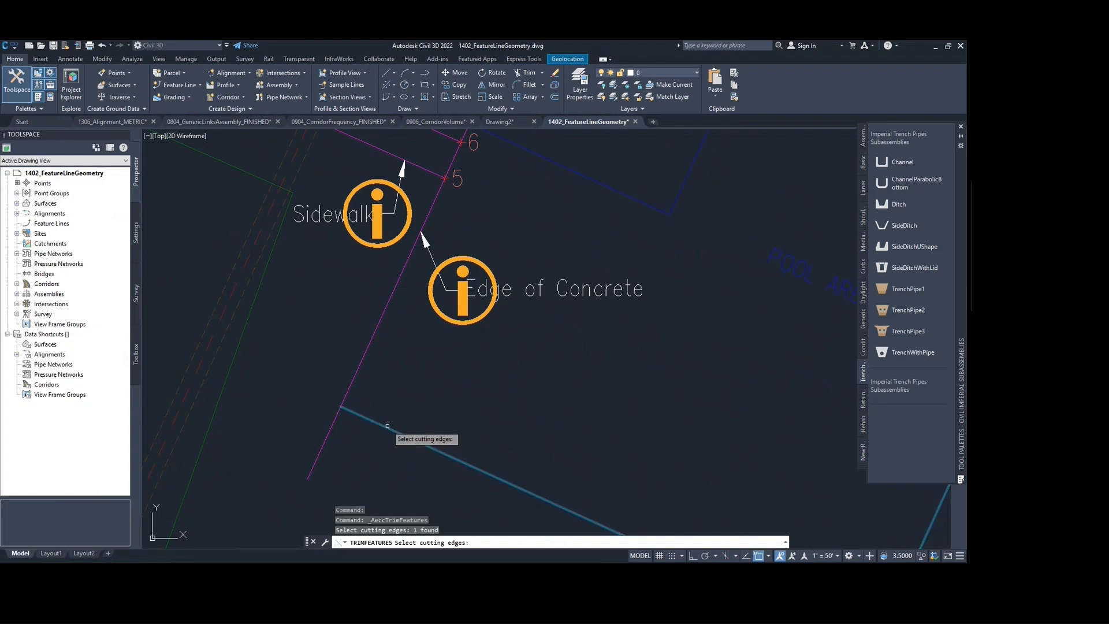
pyautogui.click(366, 349)
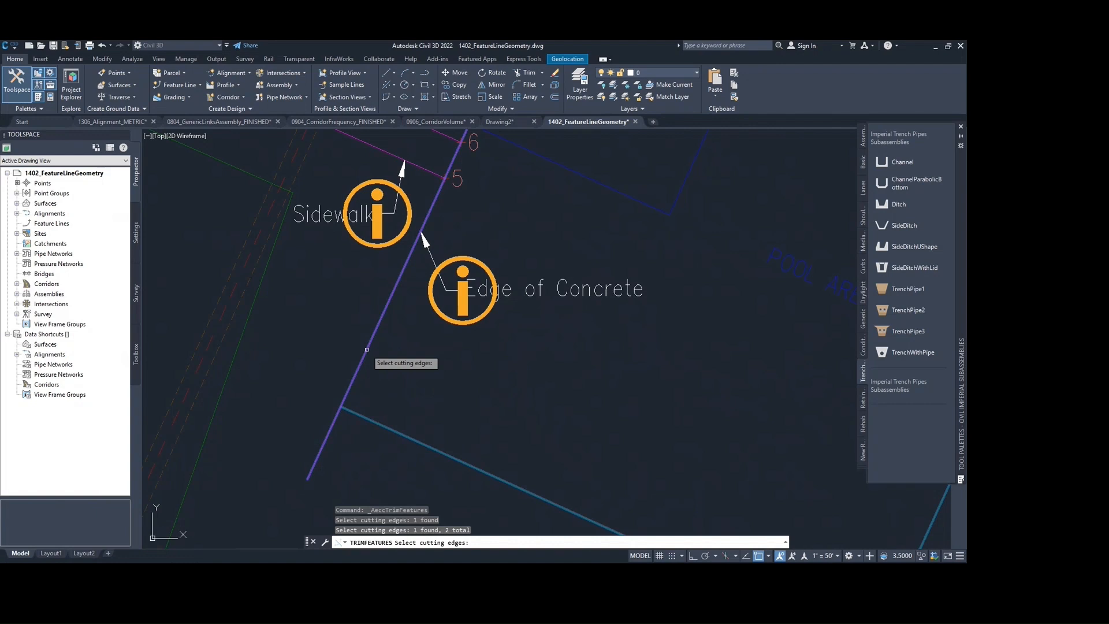
pyautogui.press('Return')
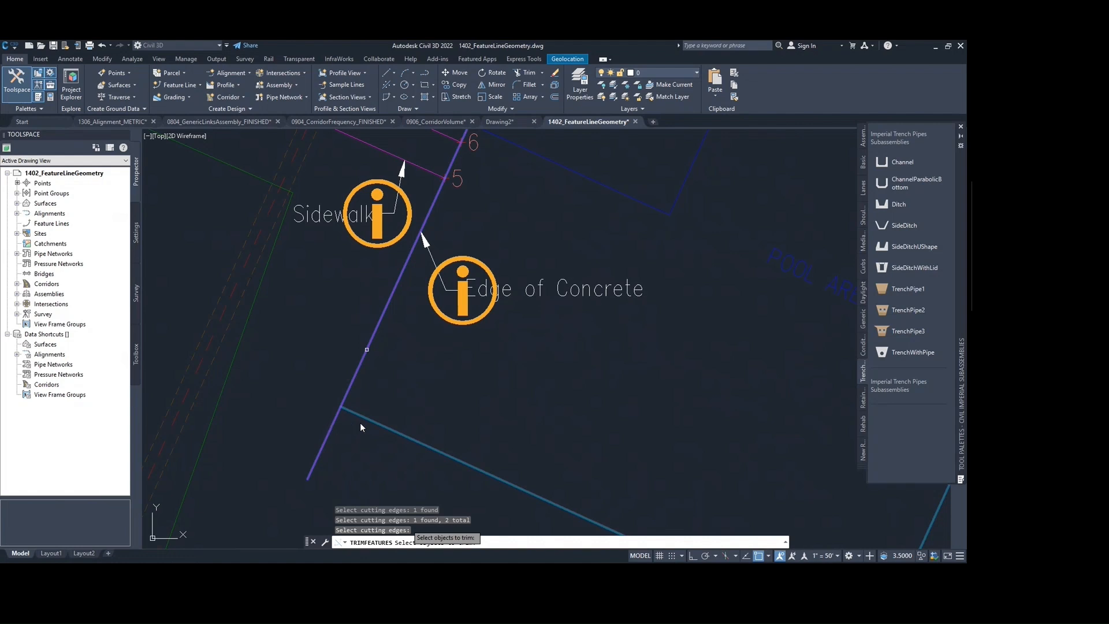
pyautogui.moveTo(355, 408); pyautogui.dragTo(386, 343, button='middle')
pyautogui.click(359, 398)
pyautogui.click(360, 399)
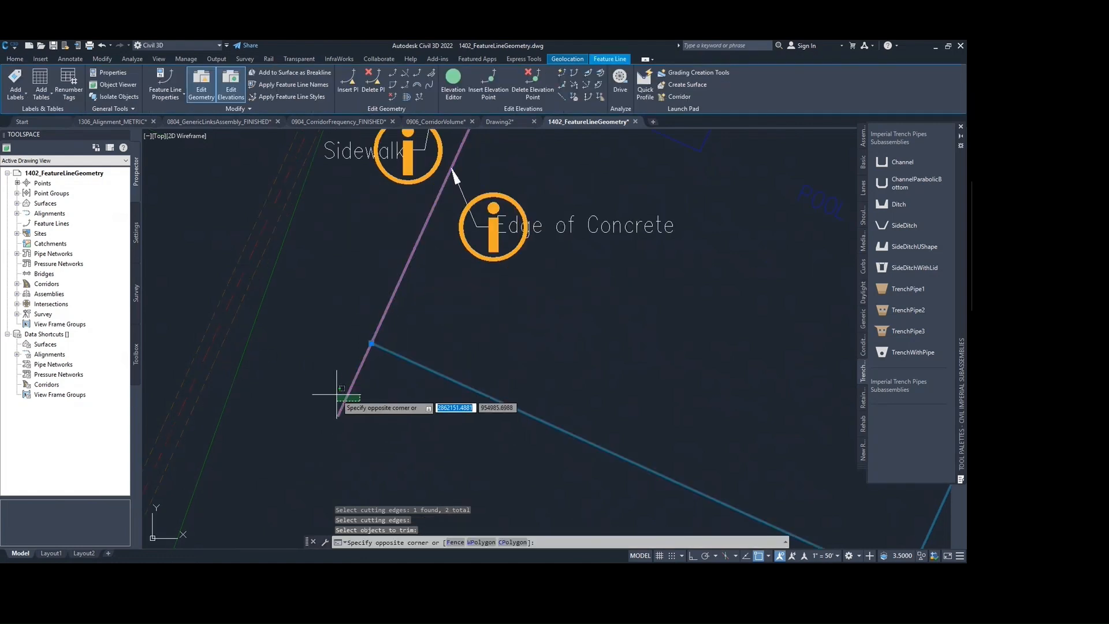
pyautogui.click(336, 395)
pyautogui.press('Escape')
pyautogui.press('Escape')
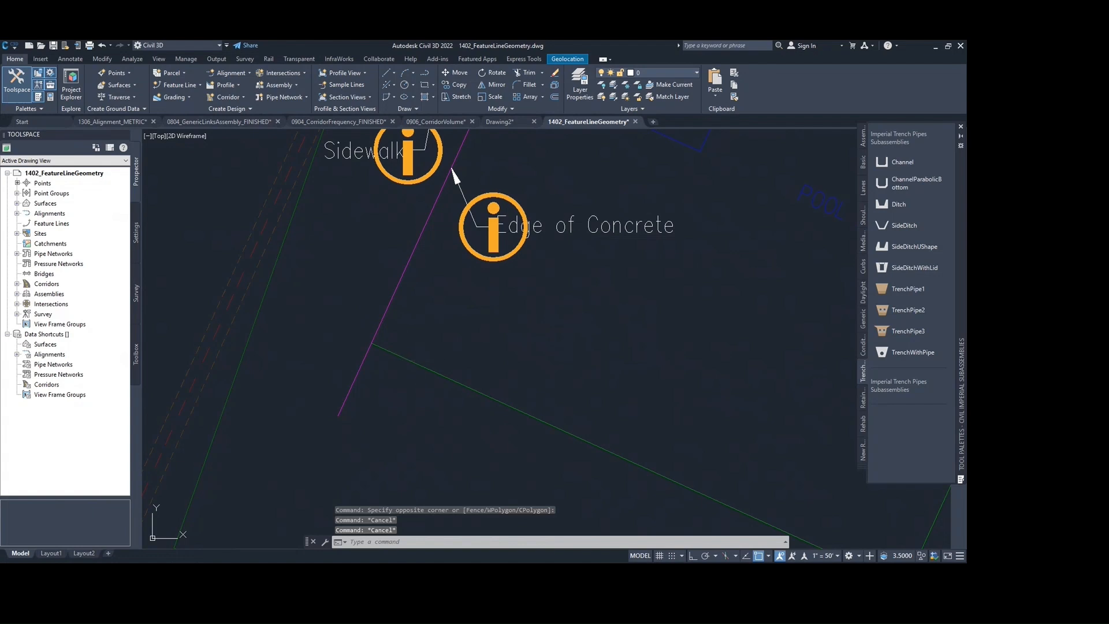
# Trim the magenta Edge of Concrete line's overhang at its corner with the green feature line, using both lines as cutting edges.
pyautogui.click(419, 363)
pyautogui.click(407, 74)
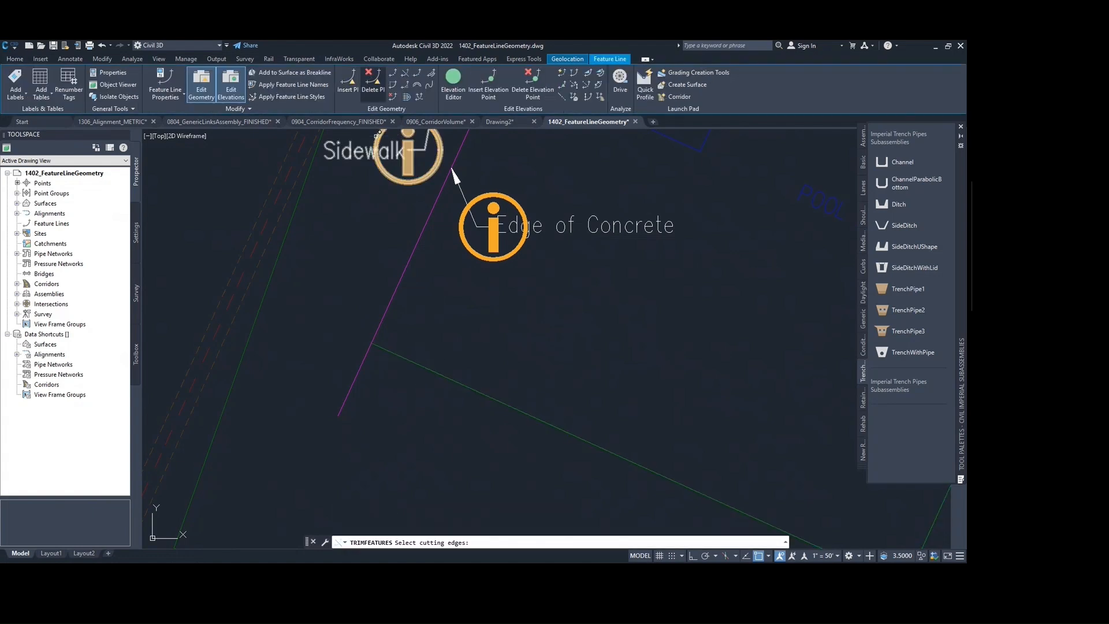
pyautogui.click(375, 333)
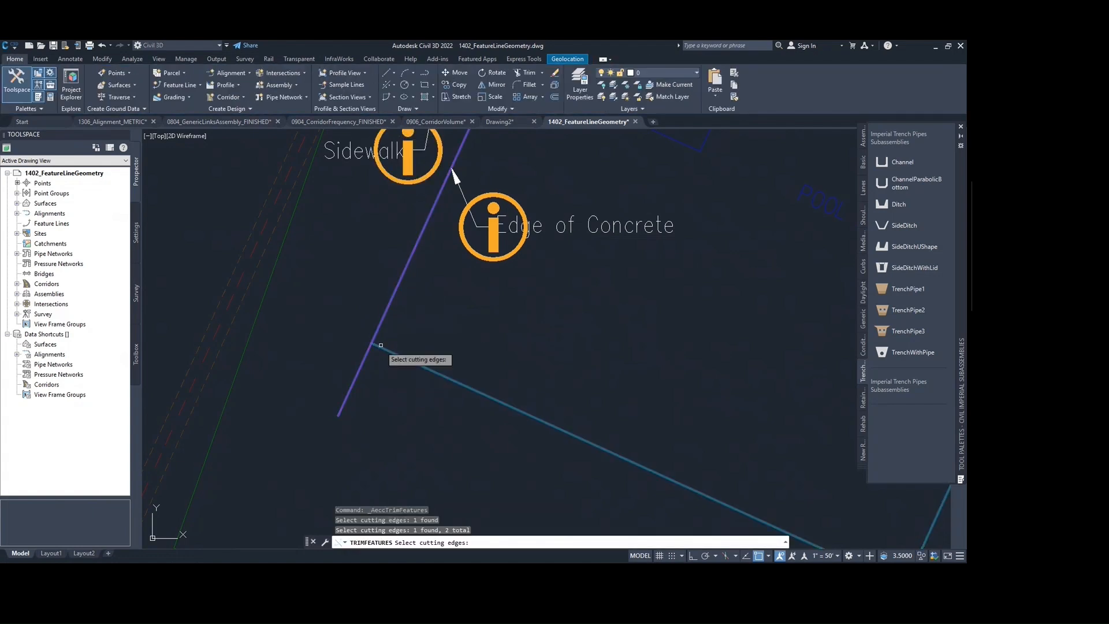
pyautogui.click(378, 353)
pyautogui.press('Return')
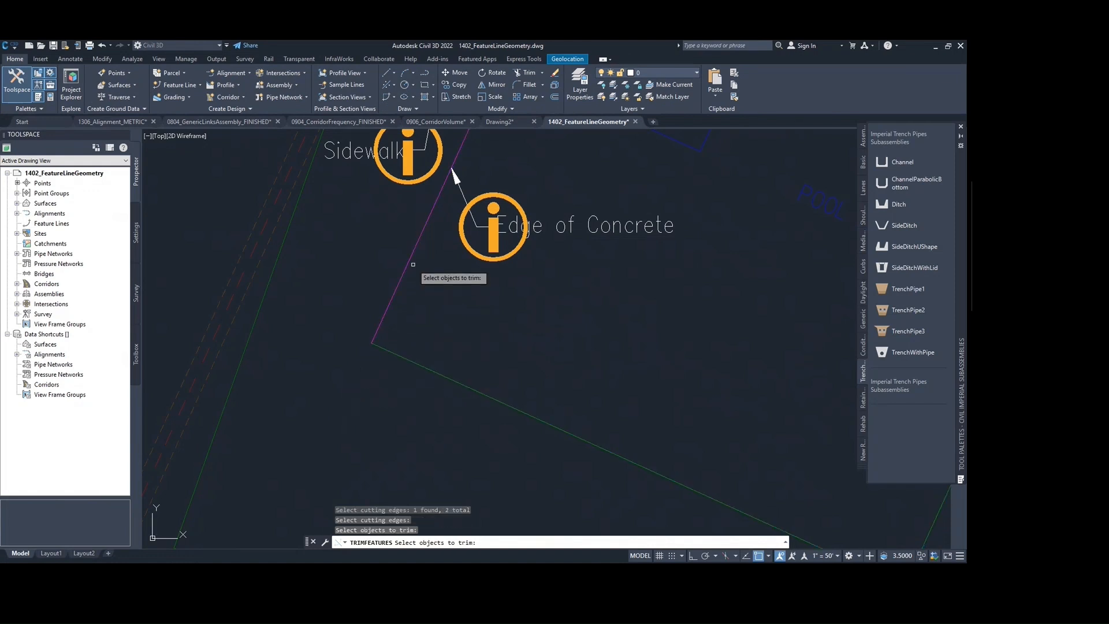
pyautogui.press('Escape')
pyautogui.scroll(-2, 411, 267)
pyautogui.scroll(-3, 358, 335)
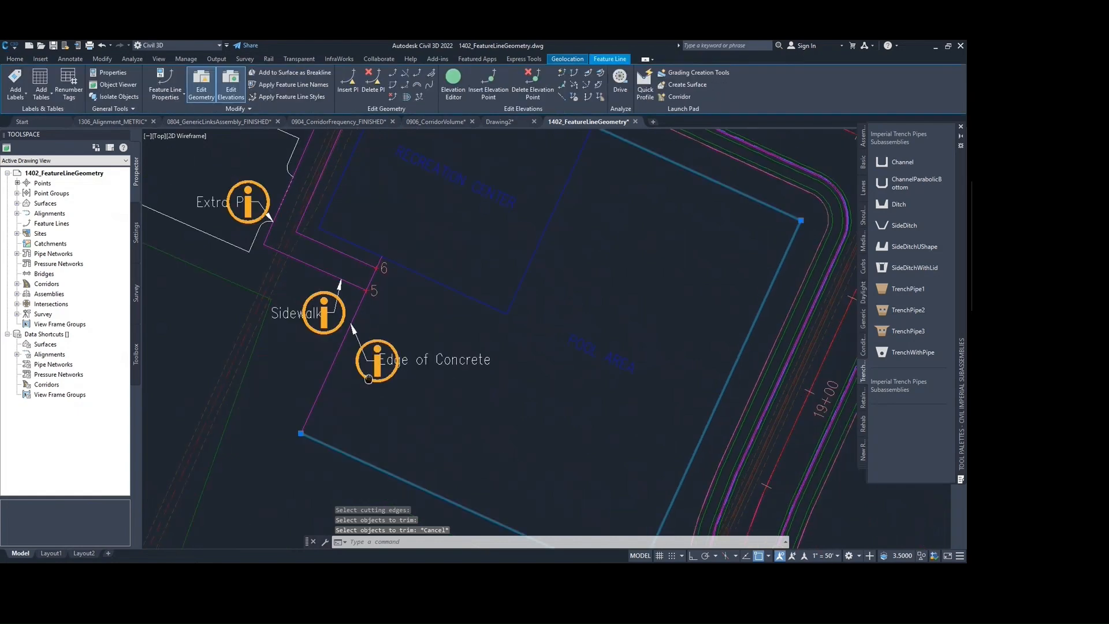
# Break the magenta Edge of Concrete feature line to remove the segment between point 6 and point 5.
pyautogui.scroll(6, 376, 295)
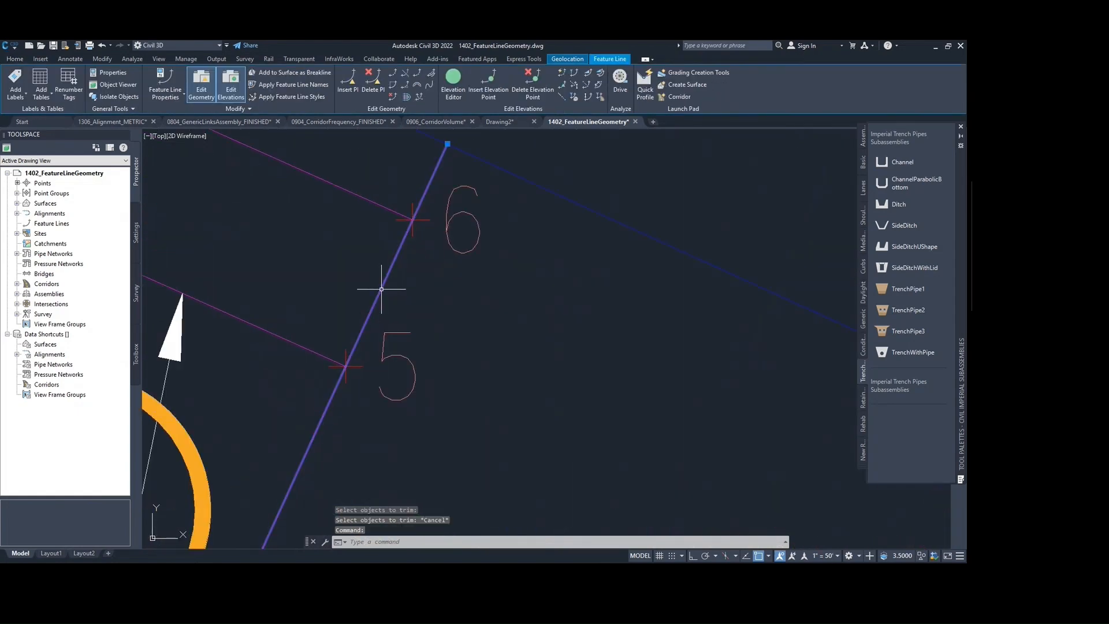
pyautogui.press('Escape')
pyautogui.click(389, 269)
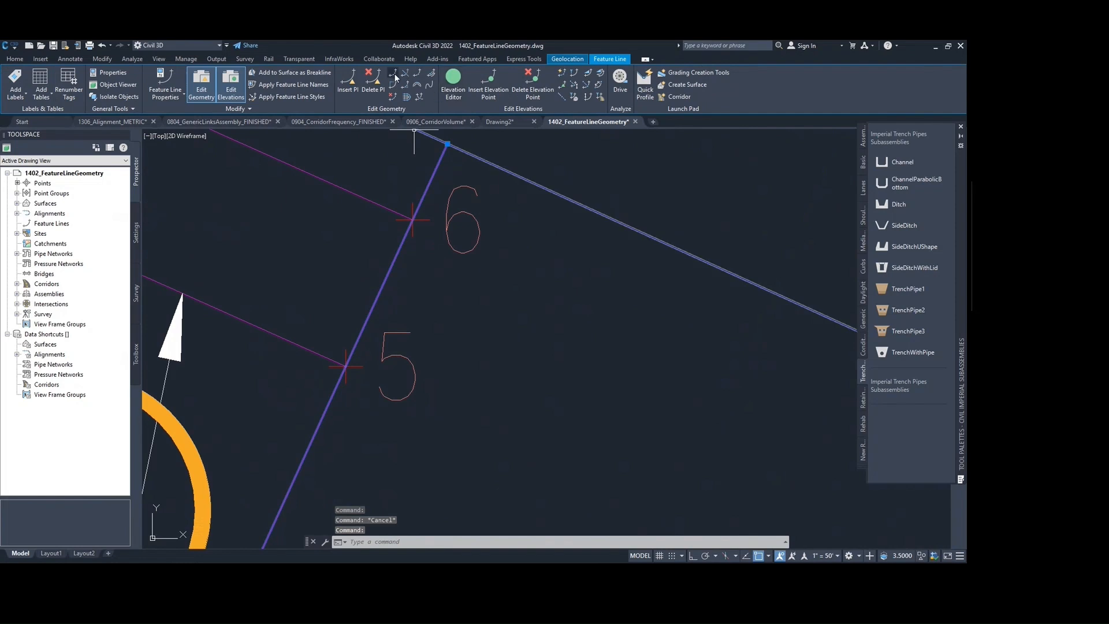
pyautogui.click(394, 74)
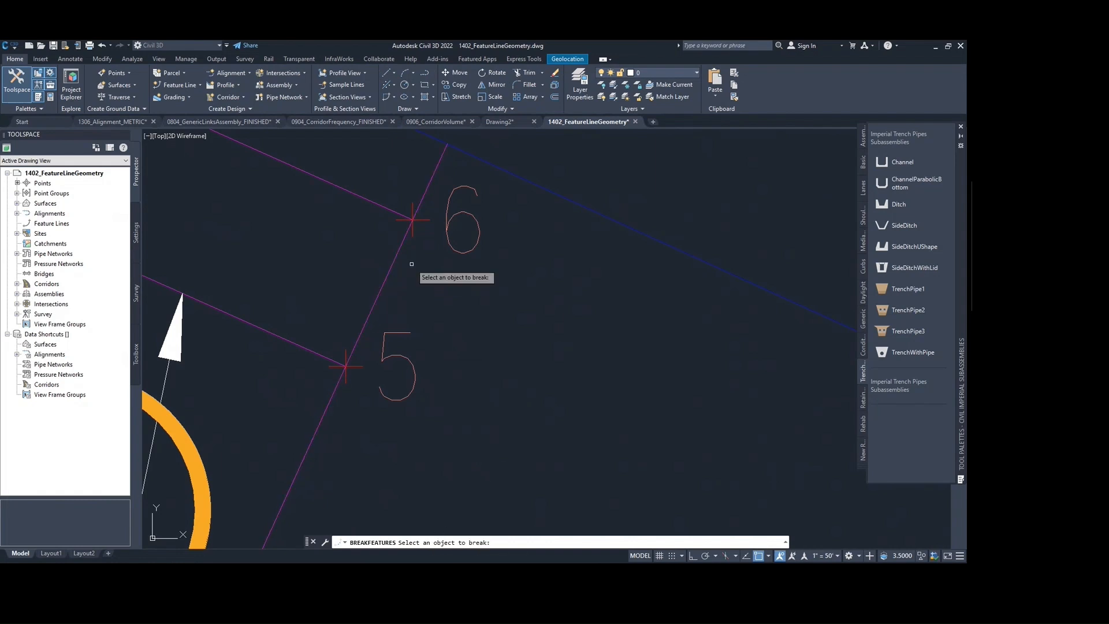
pyautogui.click(398, 250)
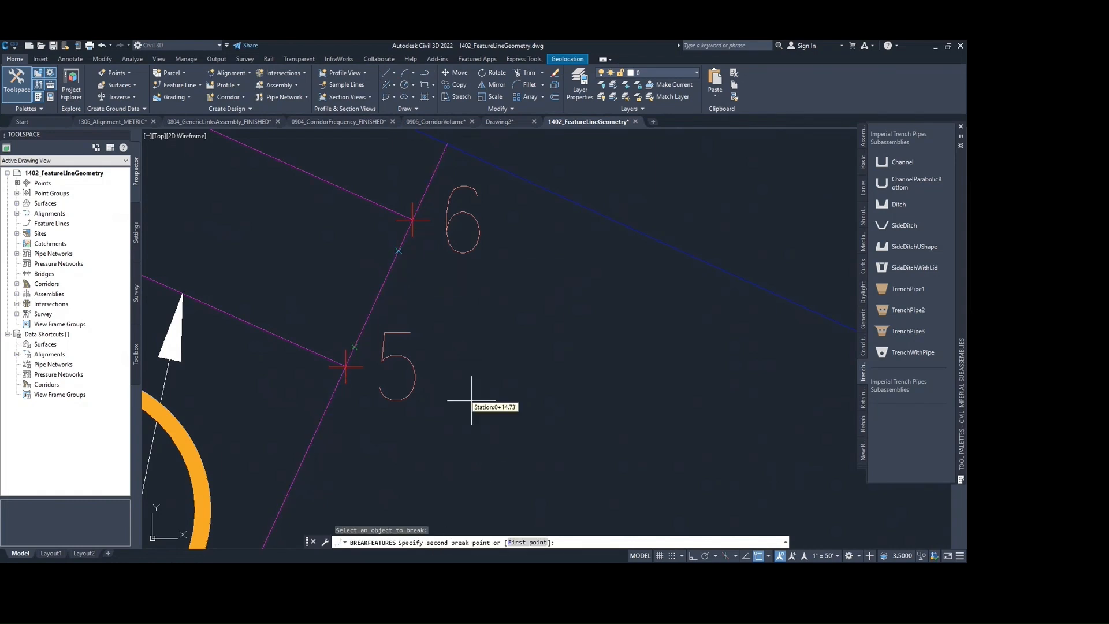
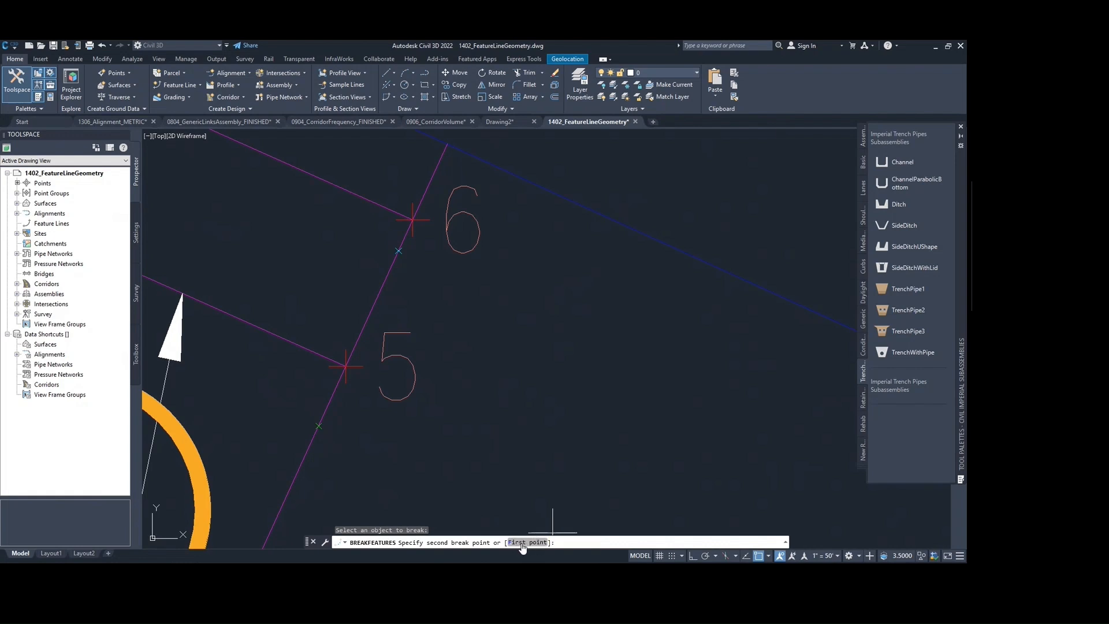
pyautogui.click(523, 543)
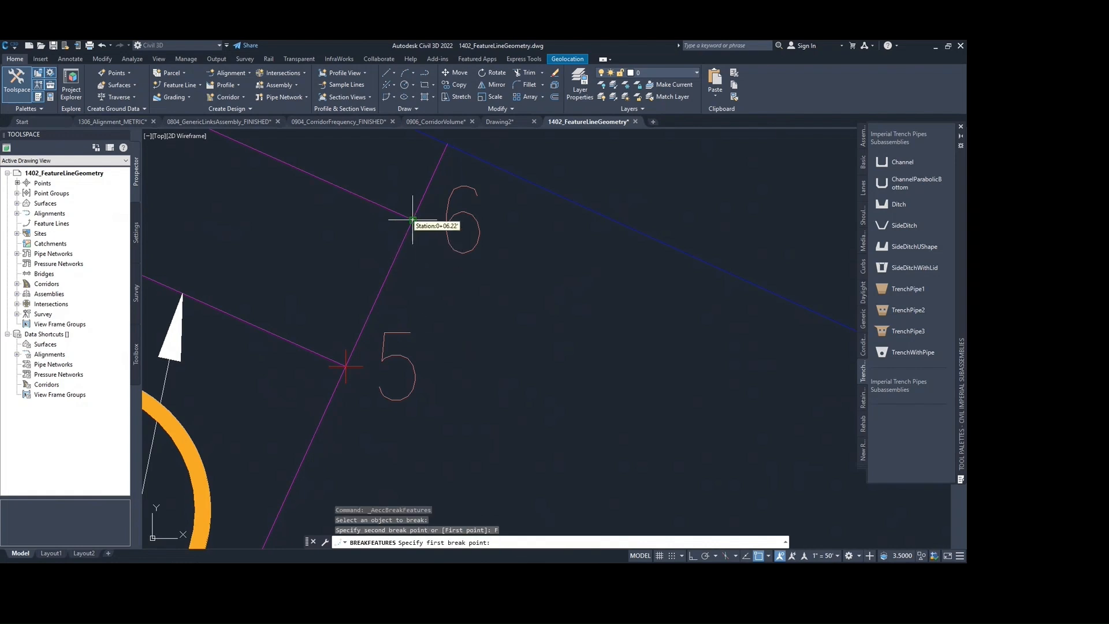
pyautogui.click(412, 220)
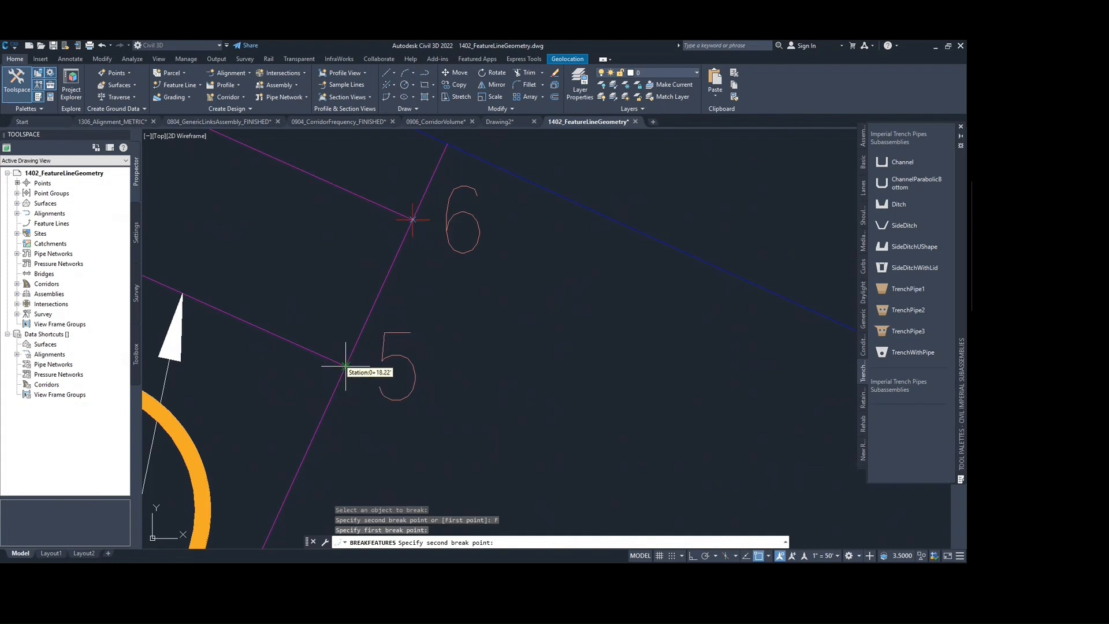
pyautogui.click(345, 365)
pyautogui.scroll(-3, 426, 247)
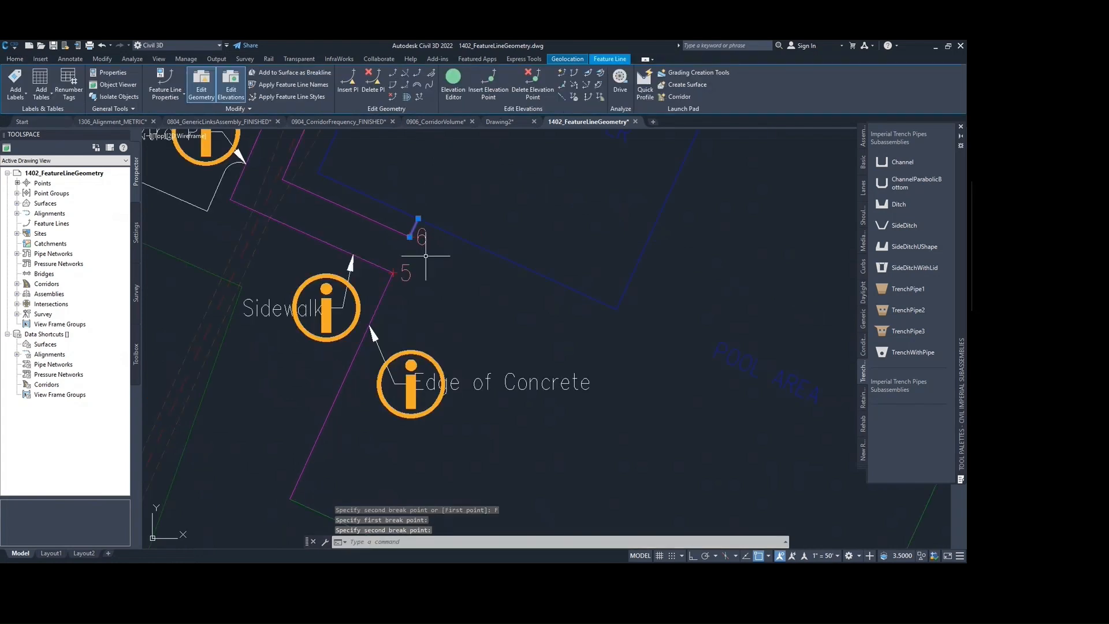
pyautogui.press('Escape')
# Join the short feature line segment above point 6 to the connecting magenta feature lines along the recreation center.
pyautogui.scroll(4, 428, 240)
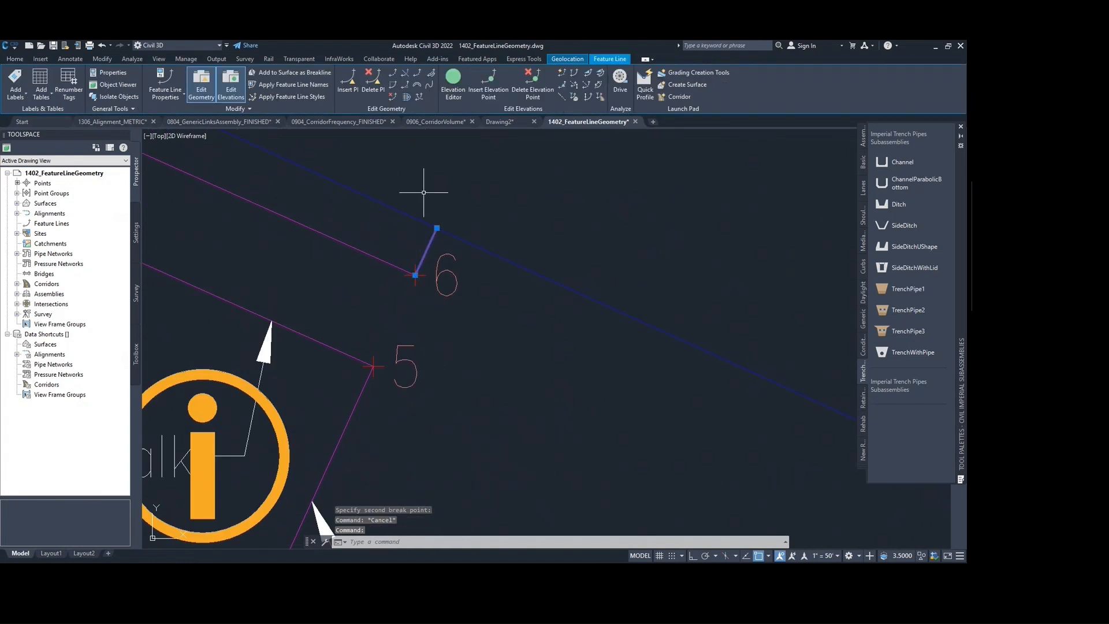
pyautogui.click(417, 71)
pyautogui.scroll(-6, 380, 254)
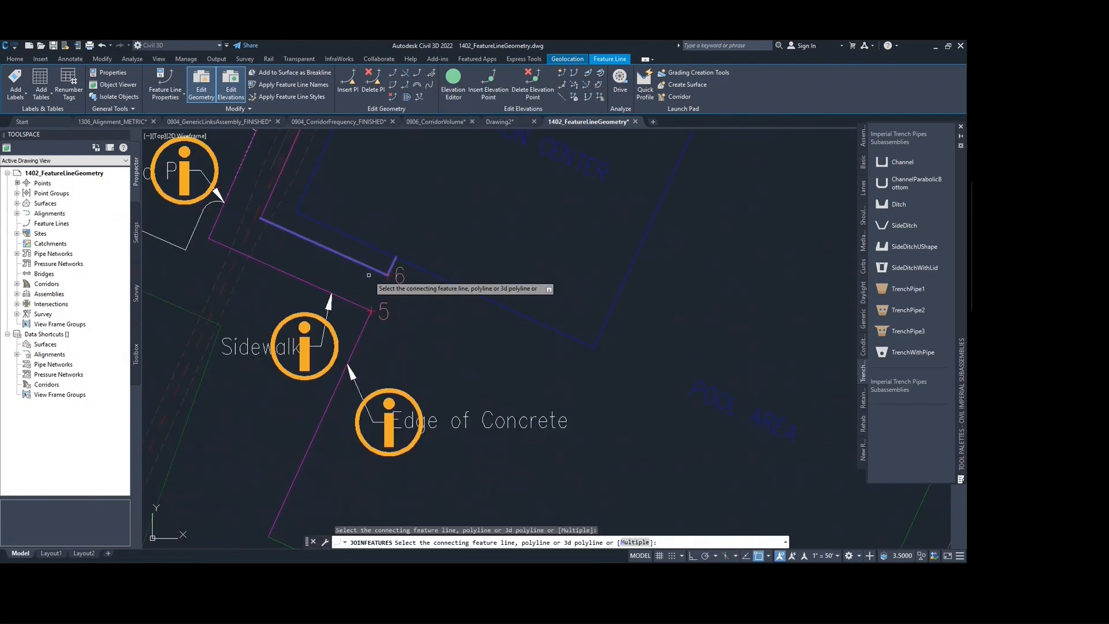
pyautogui.moveTo(324, 188); pyautogui.dragTo(330, 285, button='middle')
pyautogui.click(383, 141)
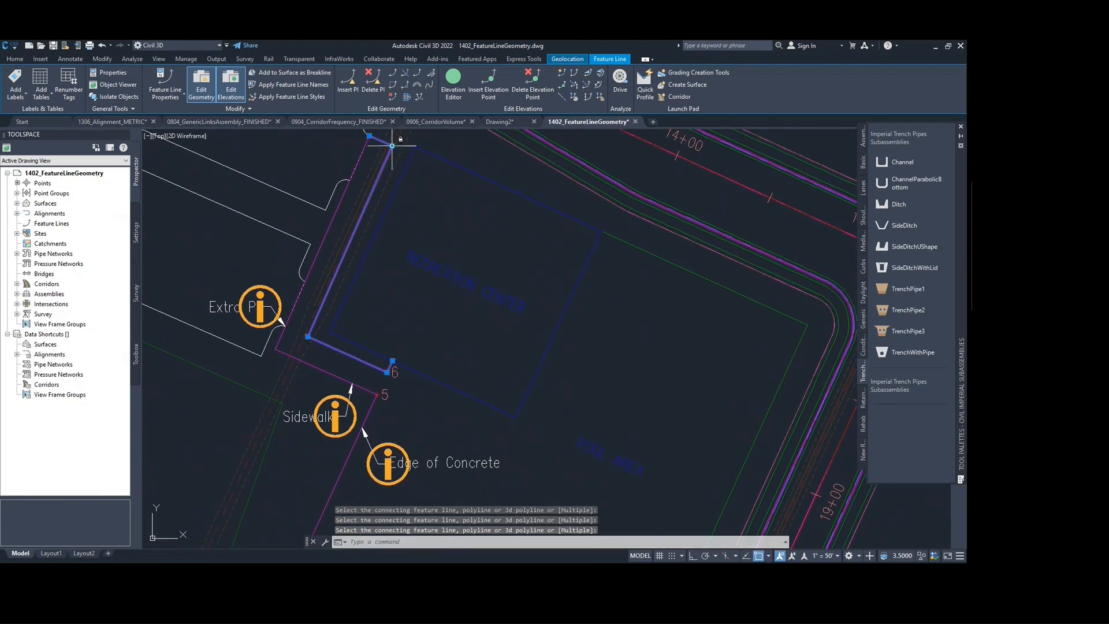
pyautogui.press('Escape')
pyautogui.moveTo(572, 343); pyautogui.dragTo(570, 218, button='middle')
pyautogui.scroll(-5, 589, 329)
pyautogui.press('Escape')
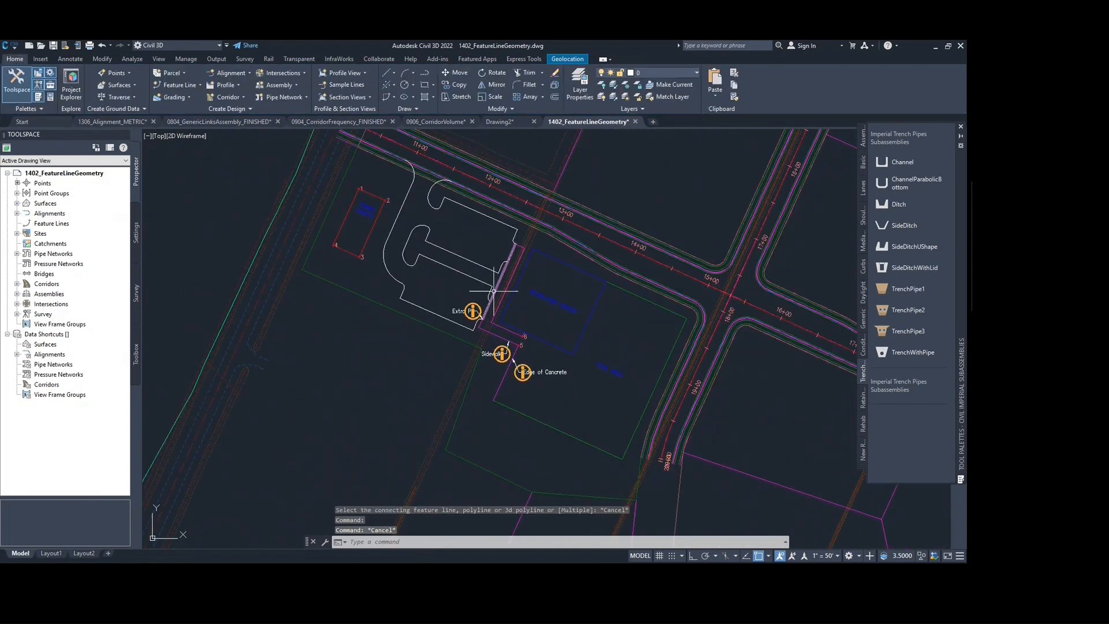
pyautogui.moveTo(483, 287)
pyautogui.mouseDown(button='middle')
pyautogui.moveTo(428, 142)
pyautogui.moveTo(406, 116)
pyautogui.mouseUp(button='middle')
pyautogui.scroll(3, 441, 174)
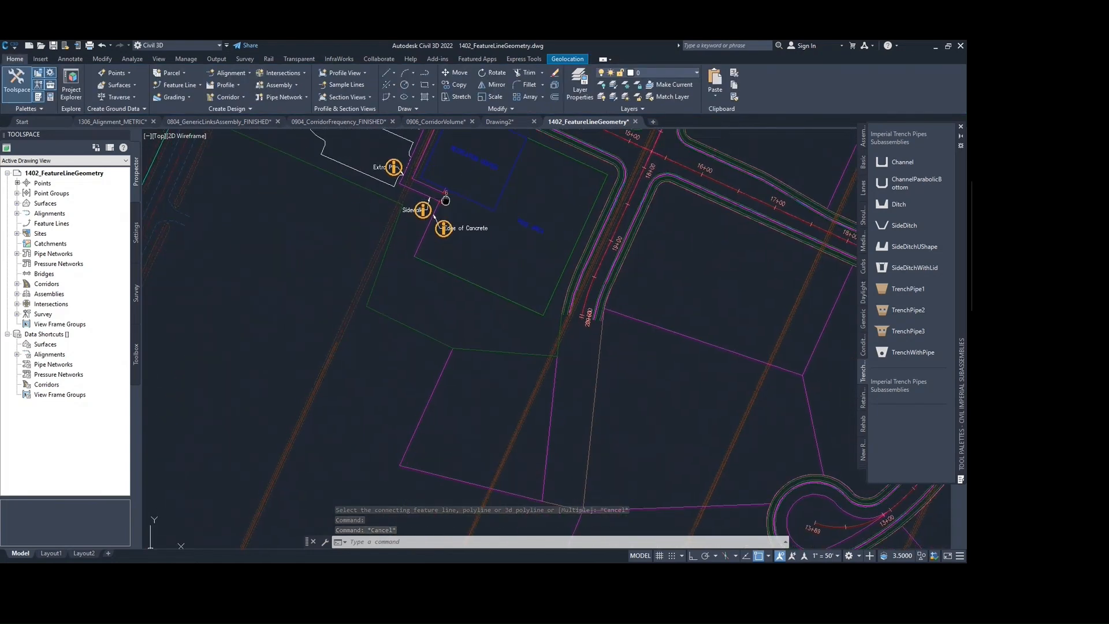
pyautogui.click(429, 221)
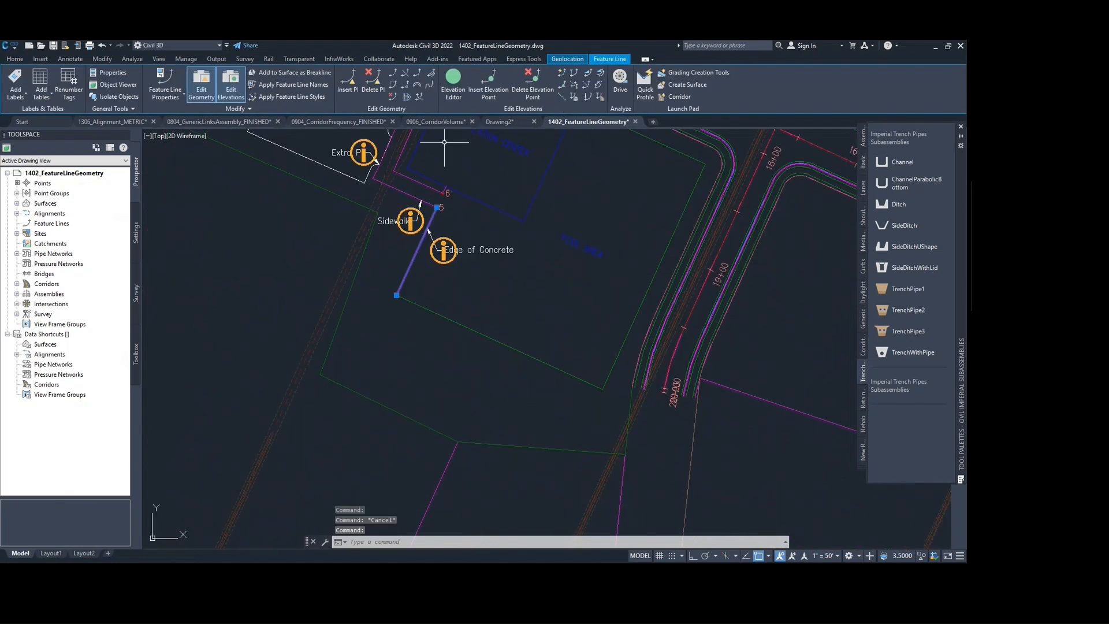
pyautogui.moveTo(439, 148); pyautogui.dragTo(434, 239, button='middle')
pyautogui.press('Escape')
# Try to fillet the joined feature line's corner beside the recreation center, northwest of point 6, with a 10-foot radius.
pyautogui.click(404, 237)
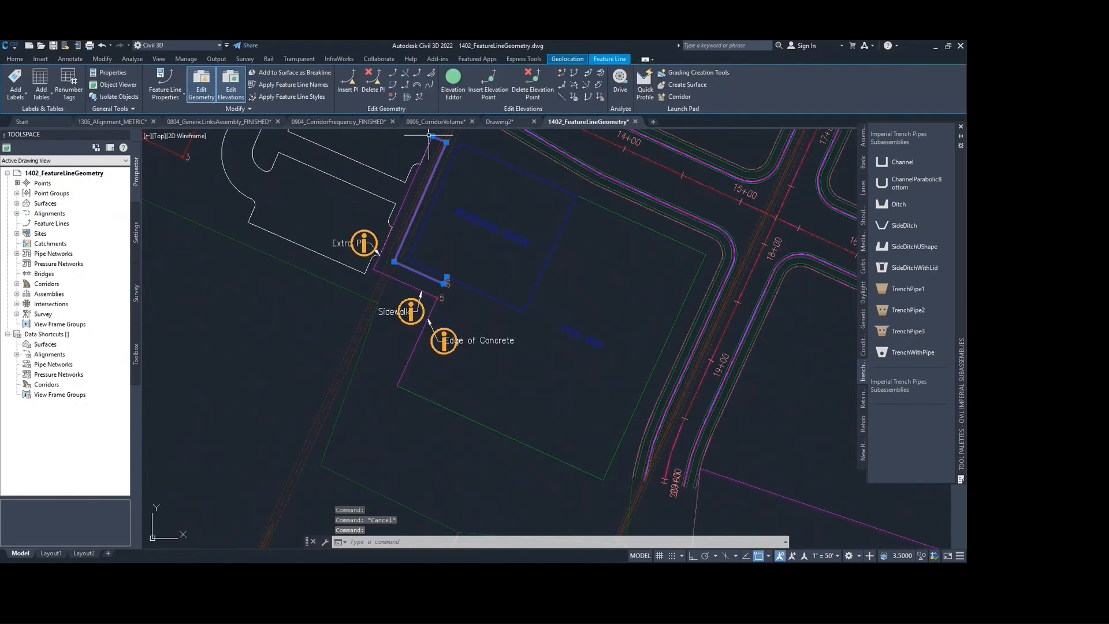
pyautogui.click(408, 87)
pyautogui.scroll(2, 392, 255)
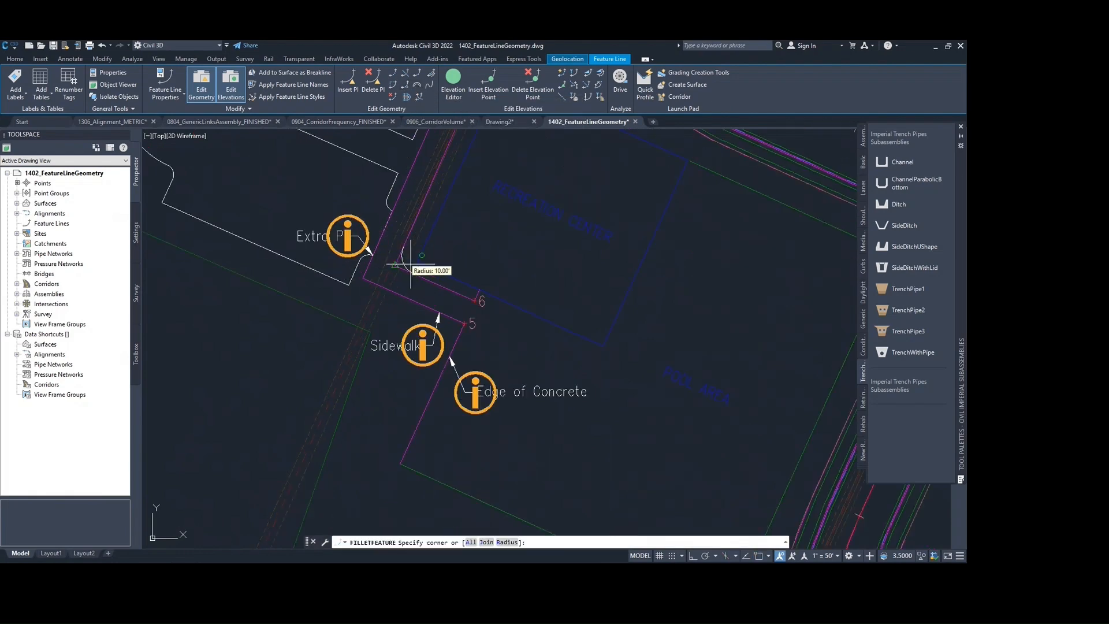
pyautogui.scroll(2, 410, 265)
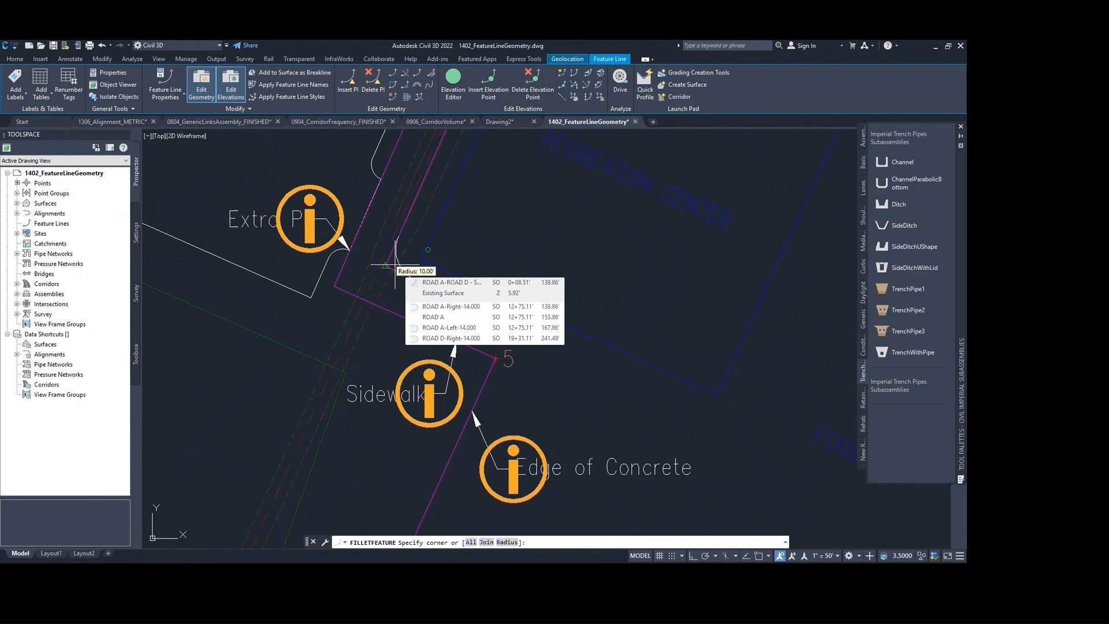
pyautogui.click(395, 266)
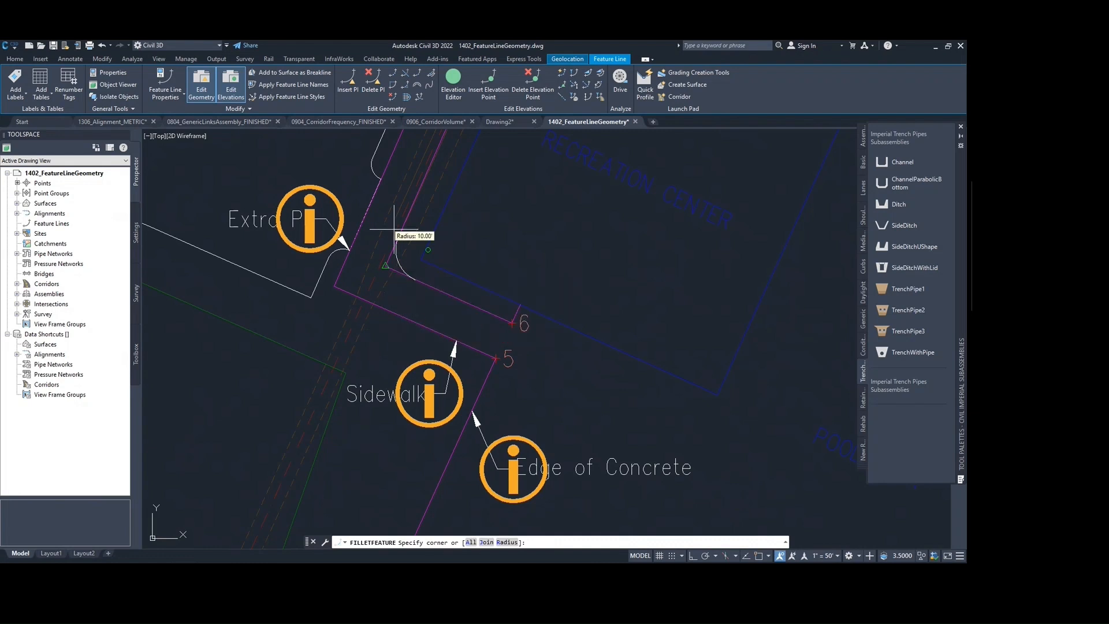
# Open the drawing 1405_GradingThePond from the Downloads folder.
pyautogui.click(40, 46)
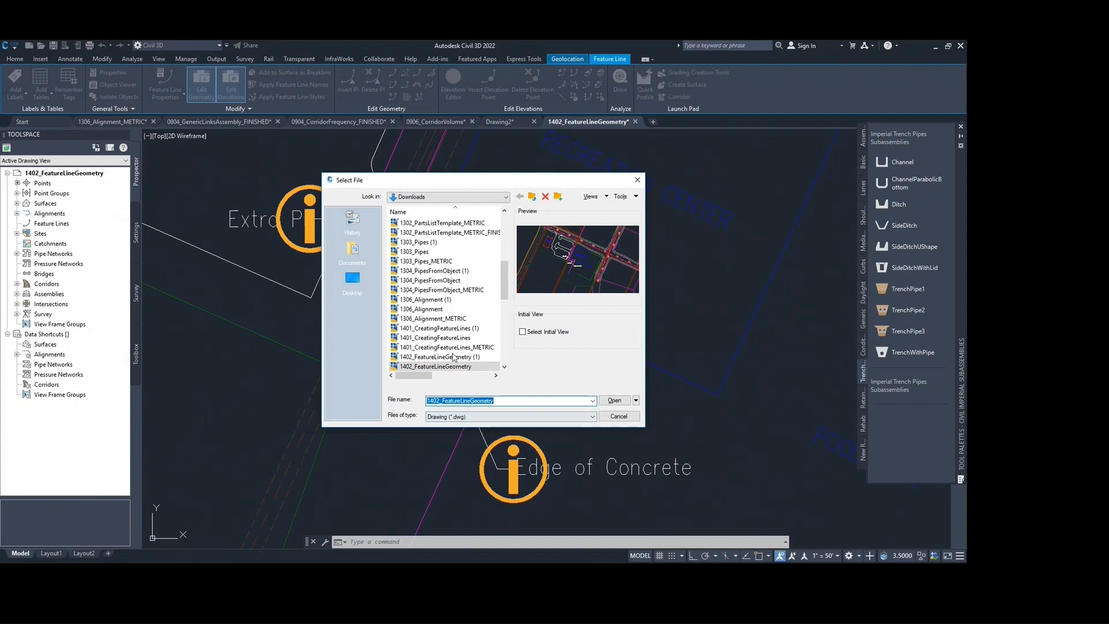
pyautogui.scroll(-2, 439, 358)
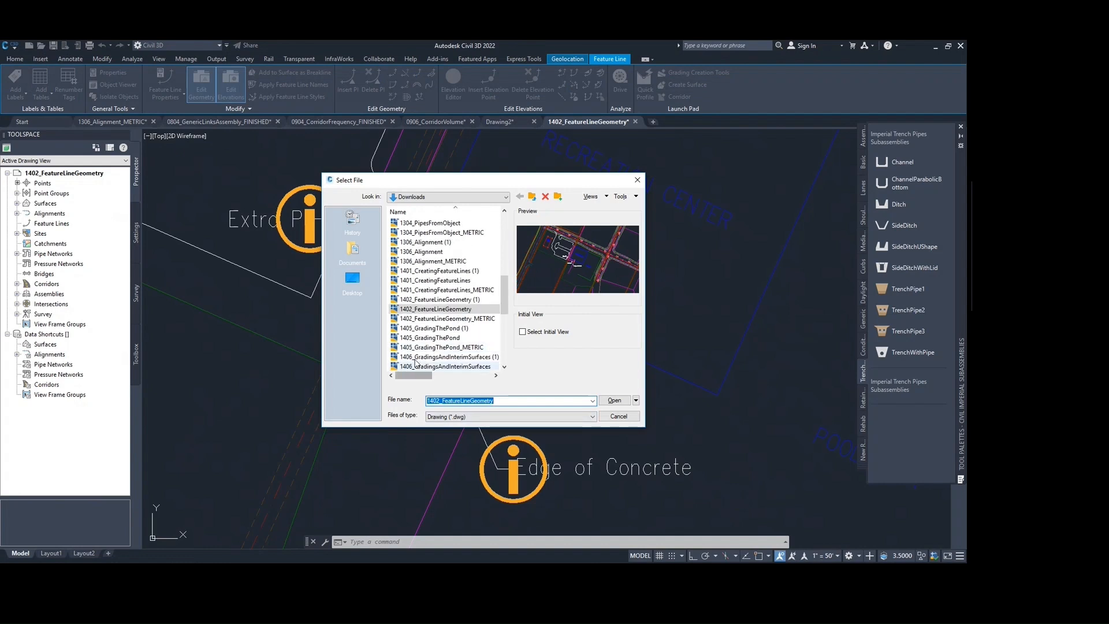
pyautogui.click(426, 347)
pyautogui.click(425, 337)
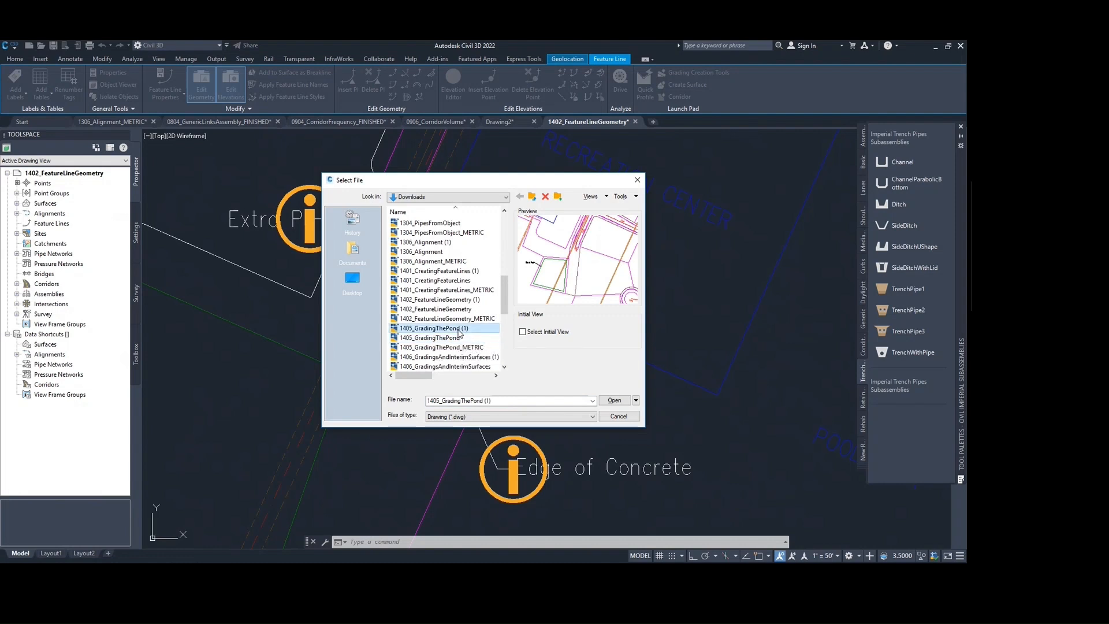
pyautogui.click(615, 401)
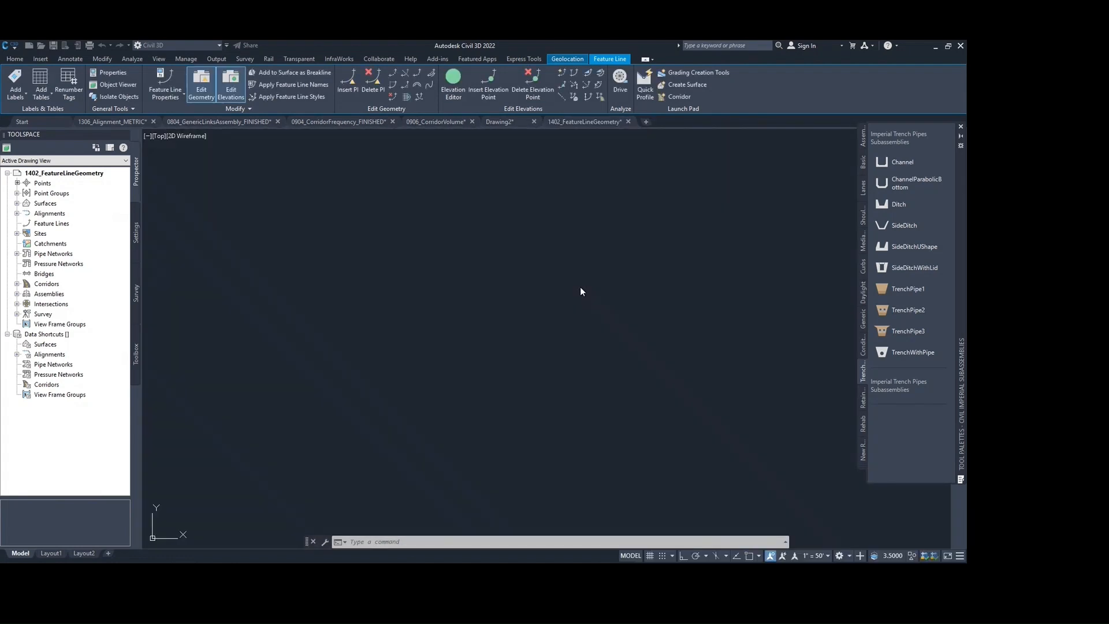
pyautogui.click(544, 321)
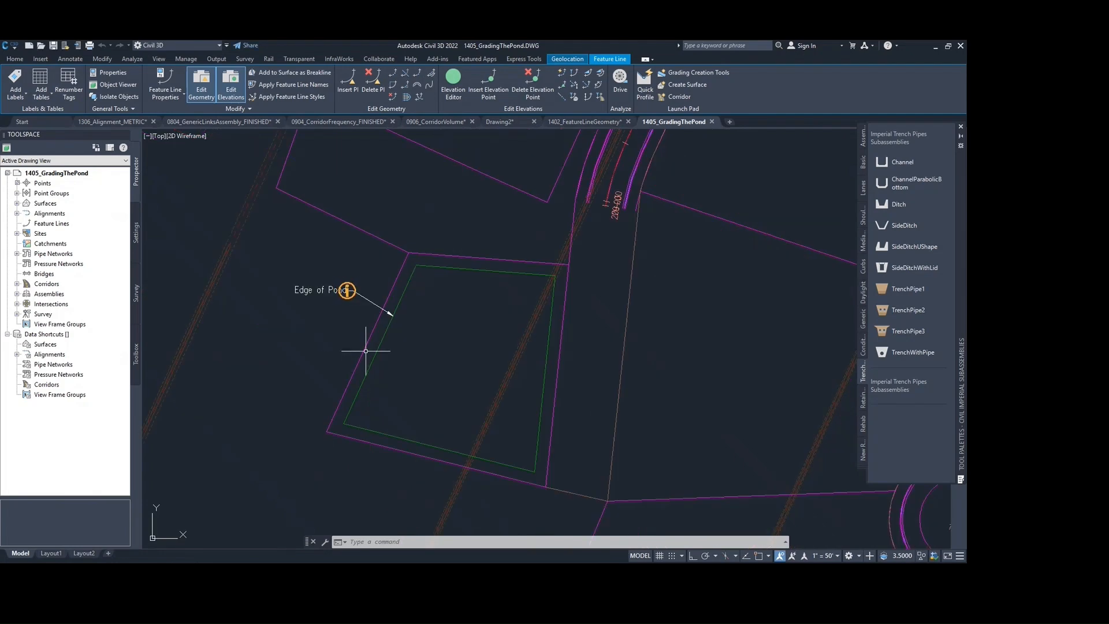
# Select the green Edge of Pond feature line and expand the Pond Grading site to examine its contents.
pyautogui.scroll(2, 415, 284)
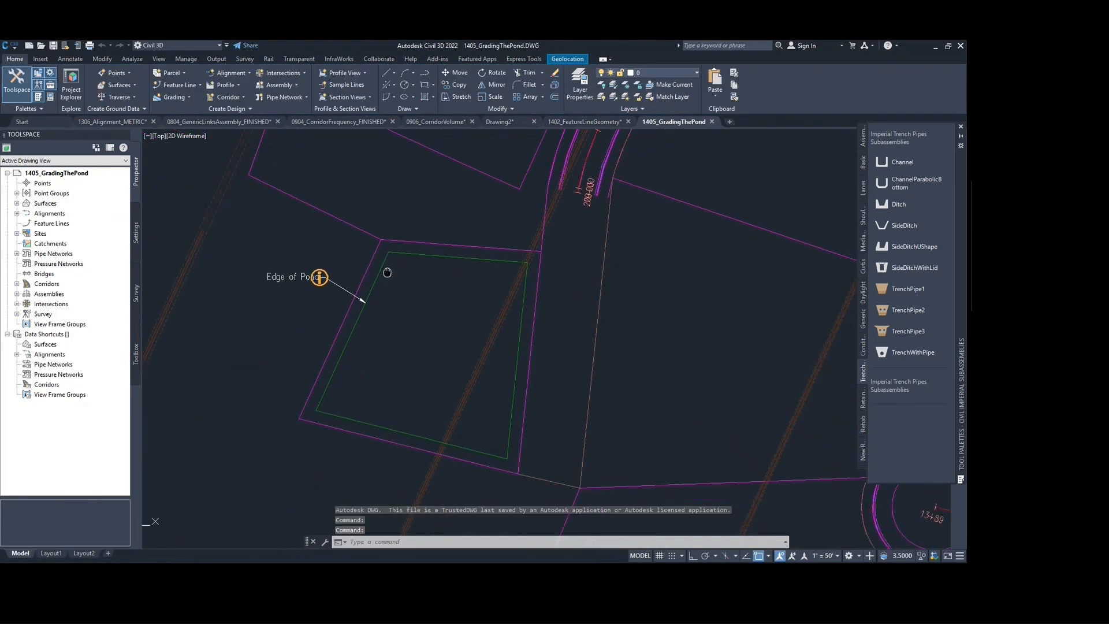
pyautogui.scroll(-2, 376, 270)
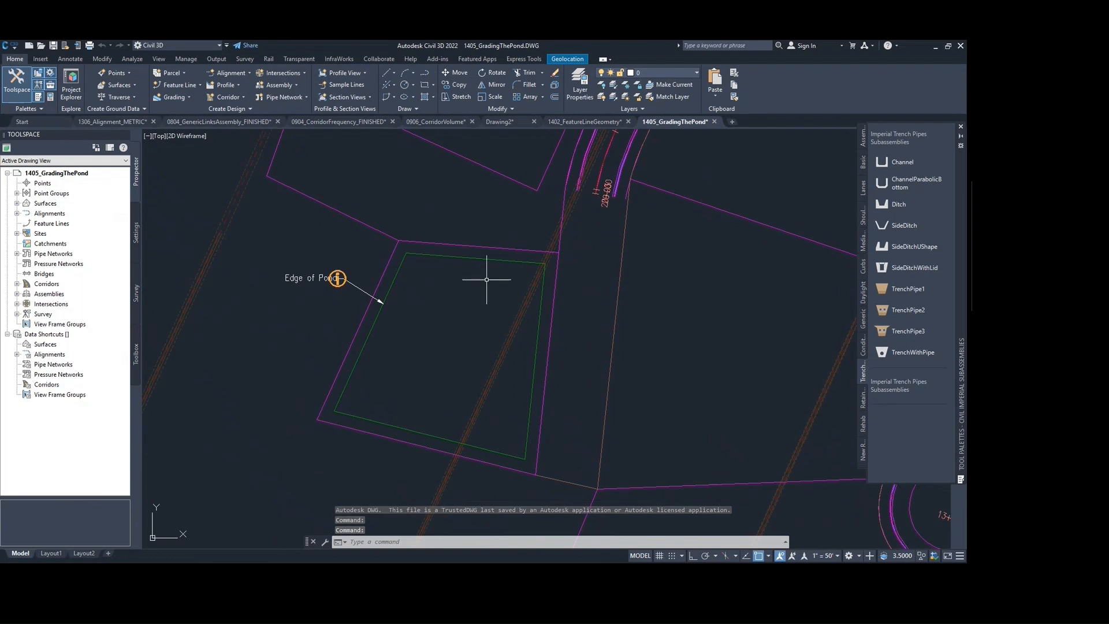
pyautogui.click(397, 273)
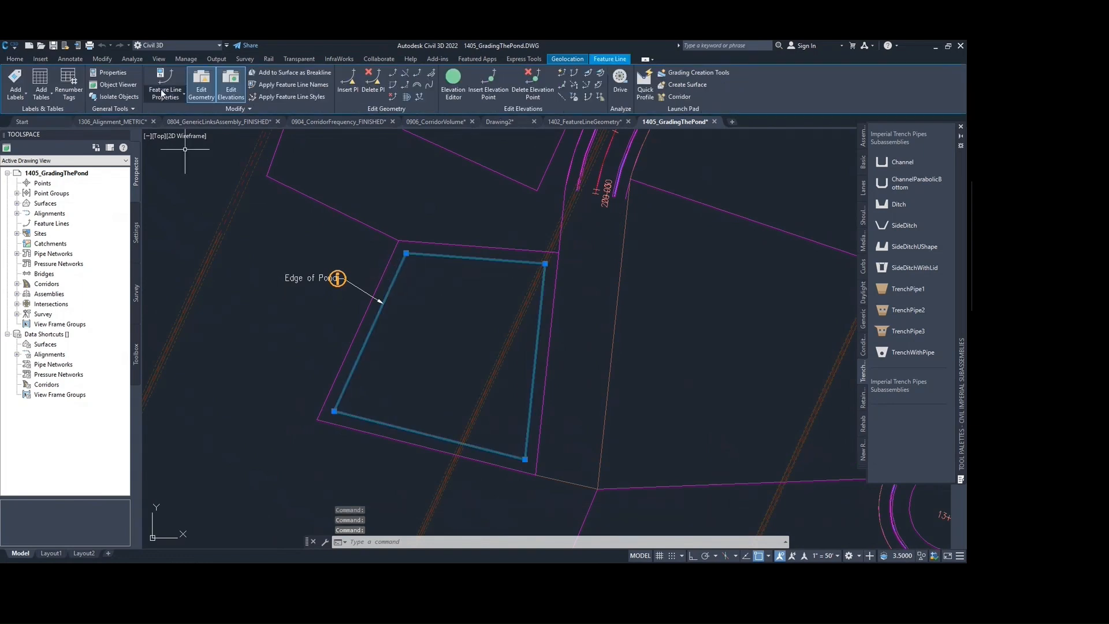
pyautogui.click(18, 234)
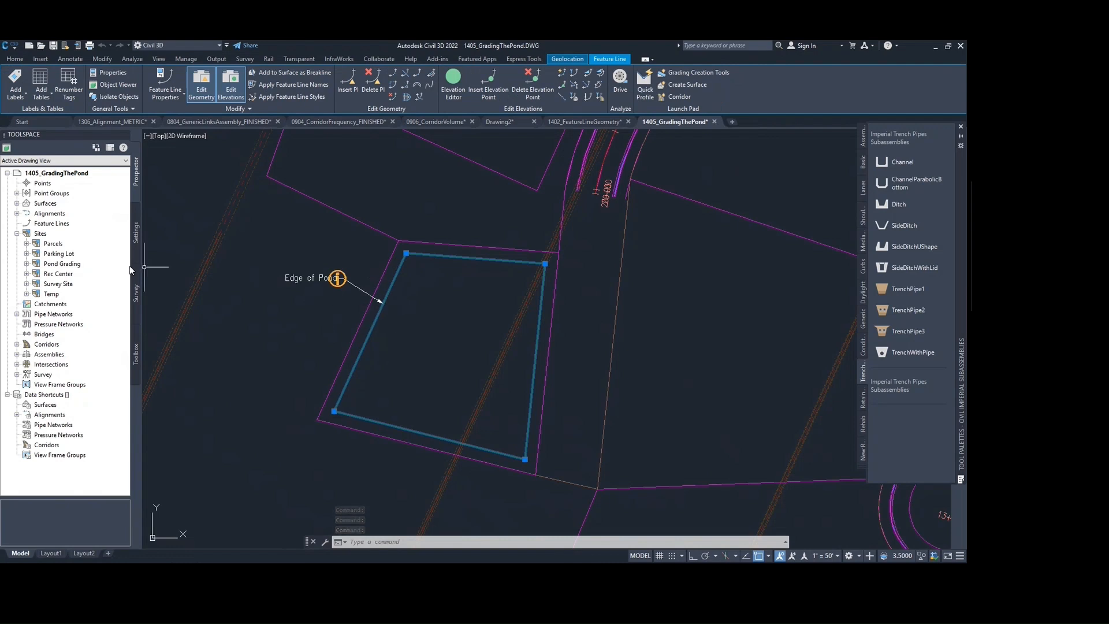
pyautogui.click(26, 264)
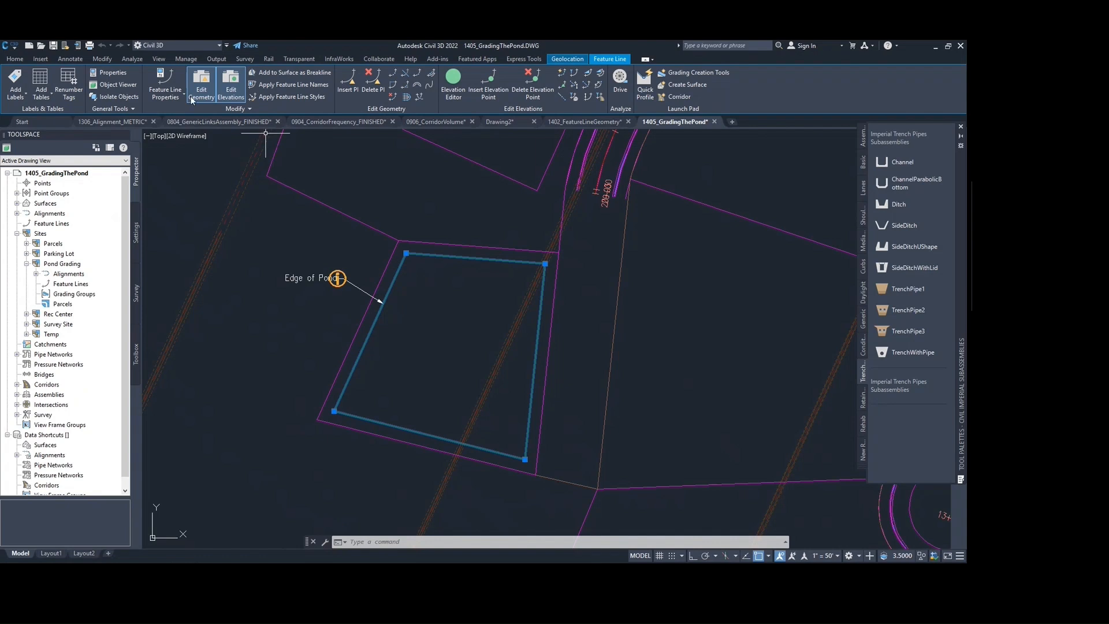
# Move the green Edge of Pond feature line to the Pond Grading site.
pyautogui.click(240, 108)
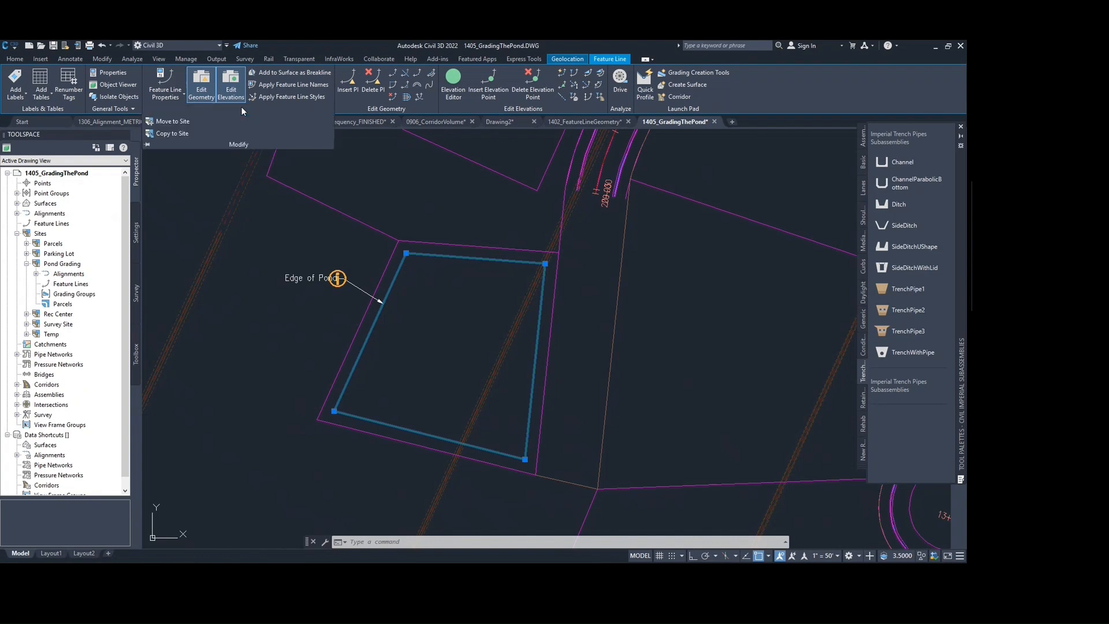
pyautogui.press('Escape')
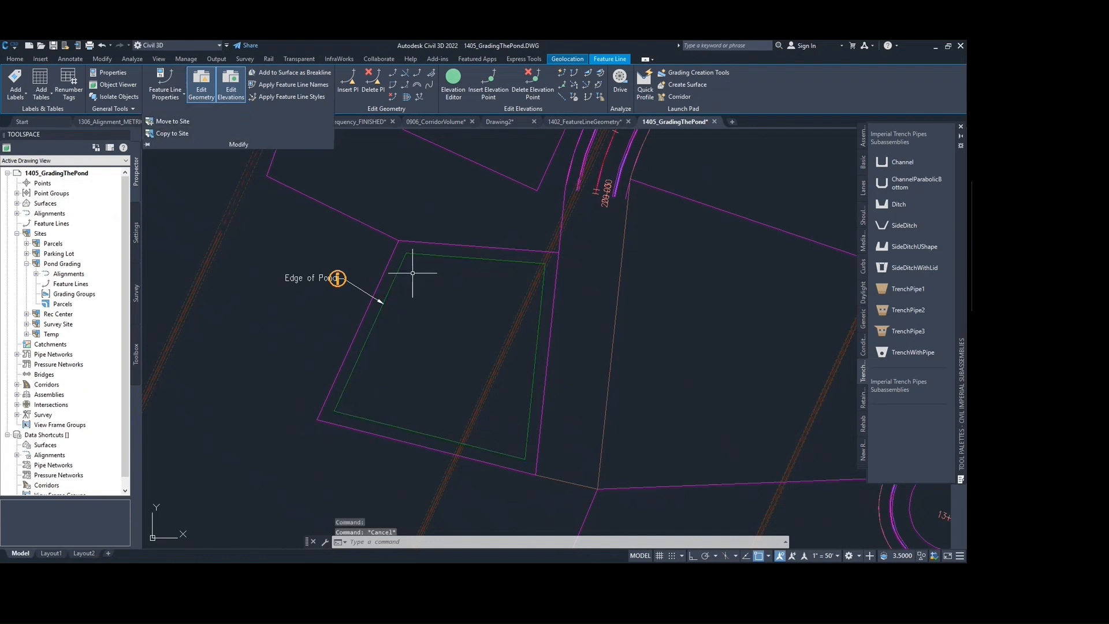
pyautogui.click(403, 263)
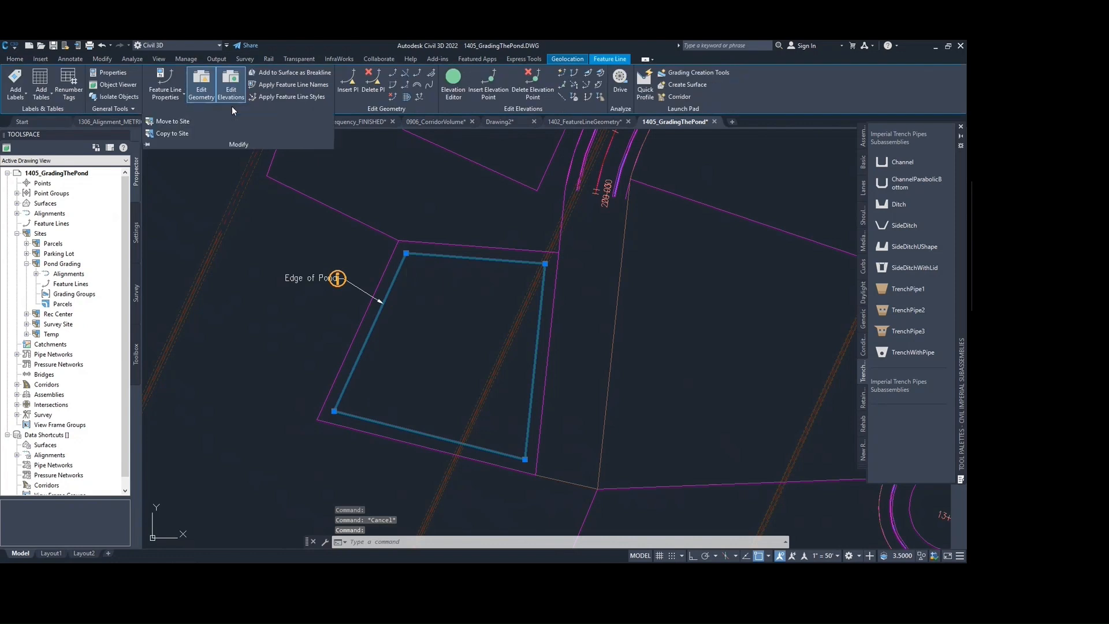
pyautogui.click(177, 122)
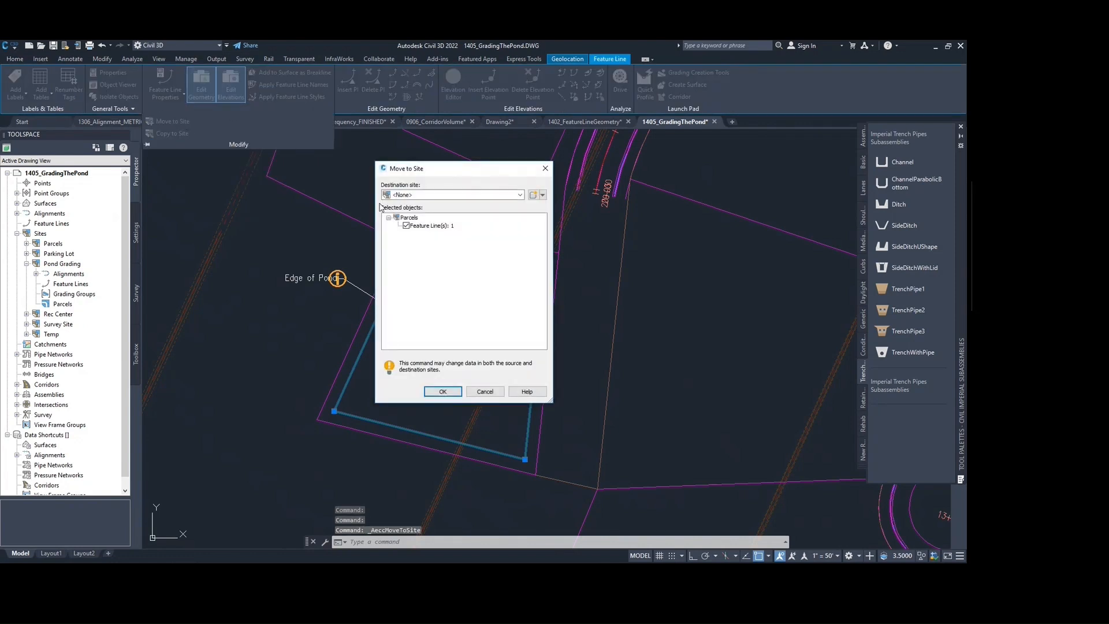
pyautogui.click(466, 196)
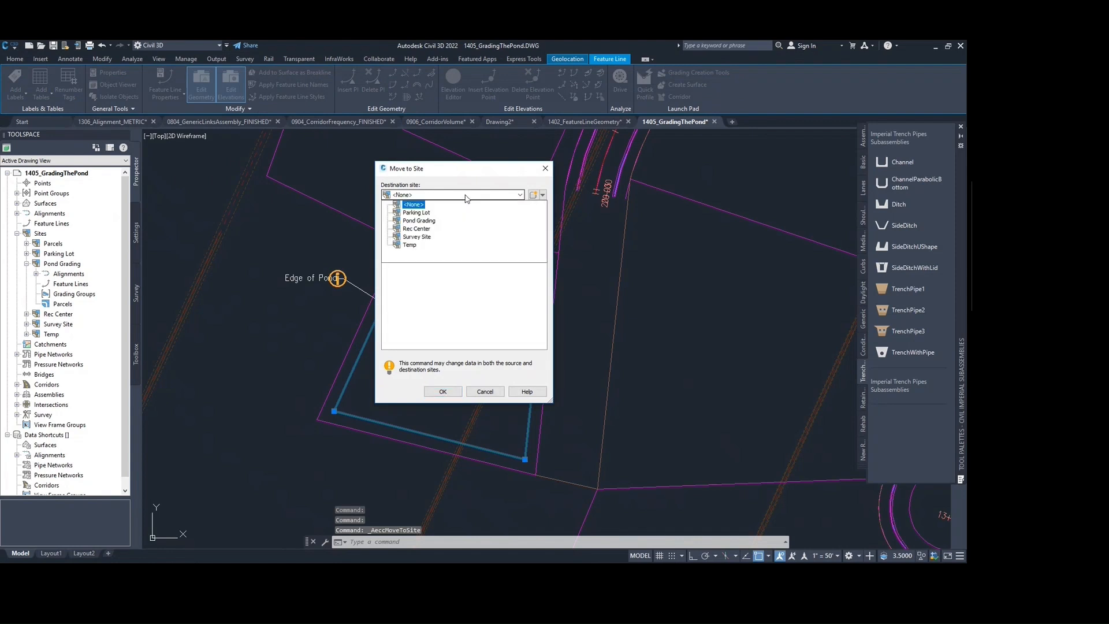
pyautogui.click(426, 221)
pyautogui.click(442, 392)
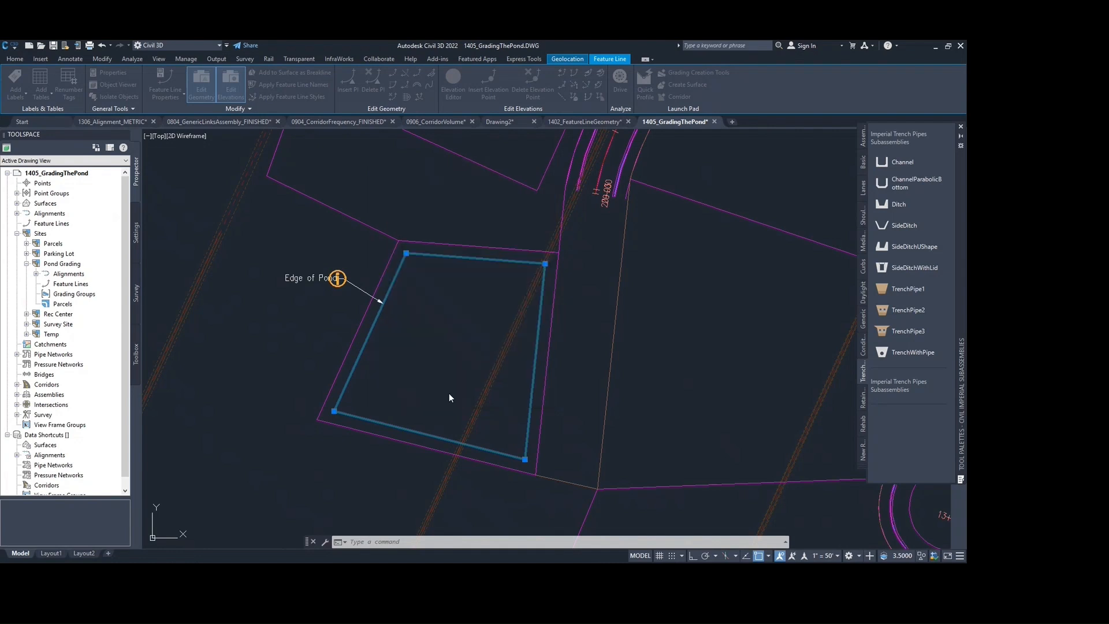
pyautogui.scroll(2, 377, 287)
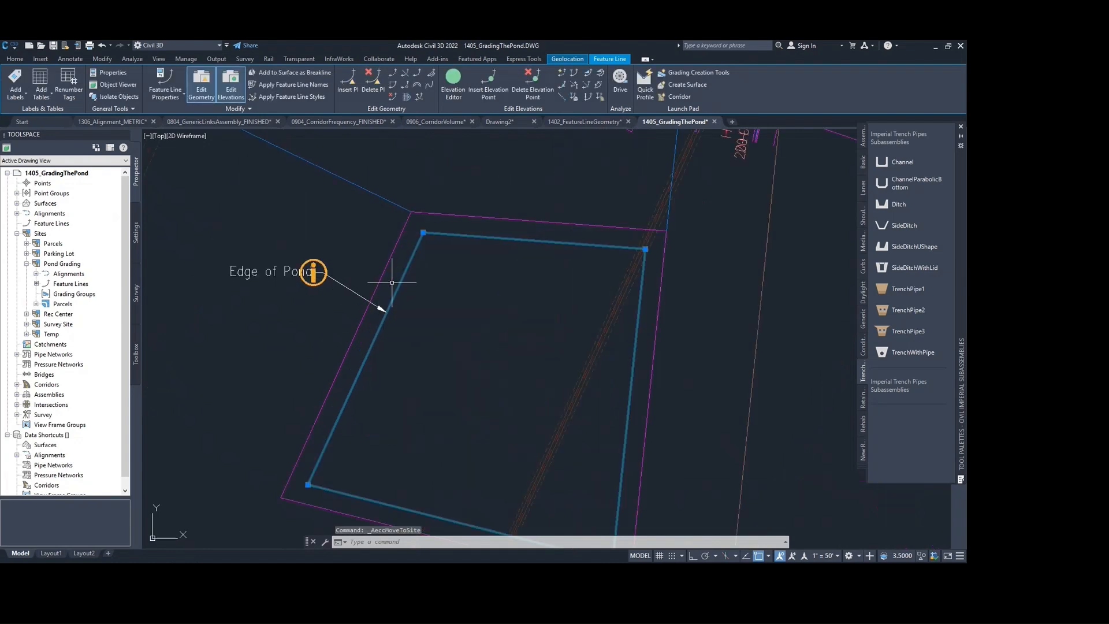
pyautogui.press('Escape')
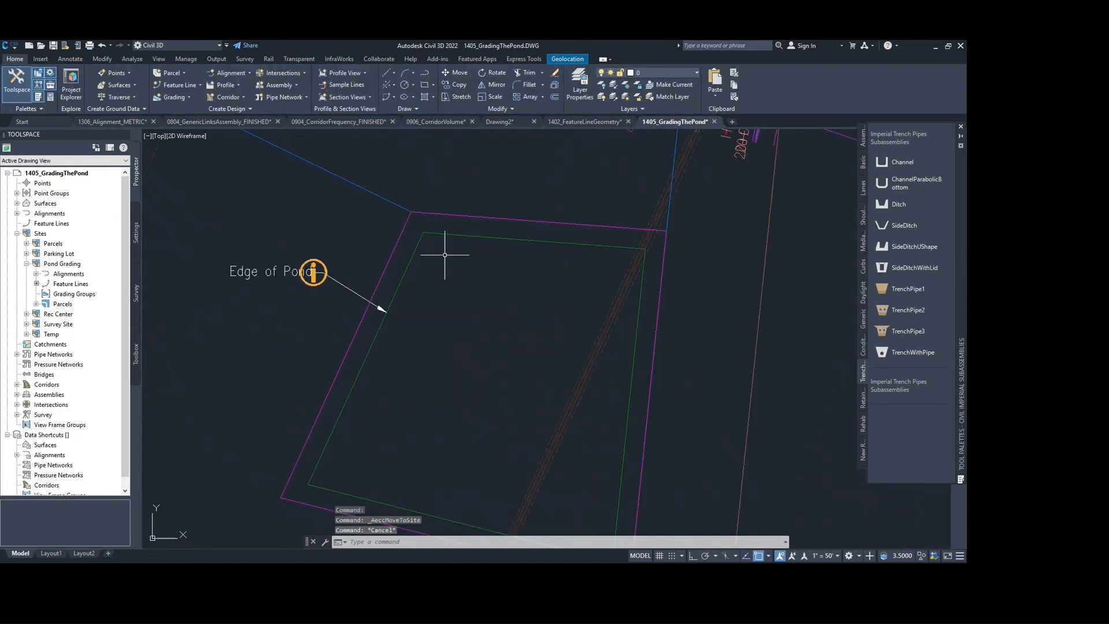
# Open the Grading Creation Tools and create a grading group named Pond Grading in the Pond Grading site, without automatic surface creation.
pyautogui.click(416, 242)
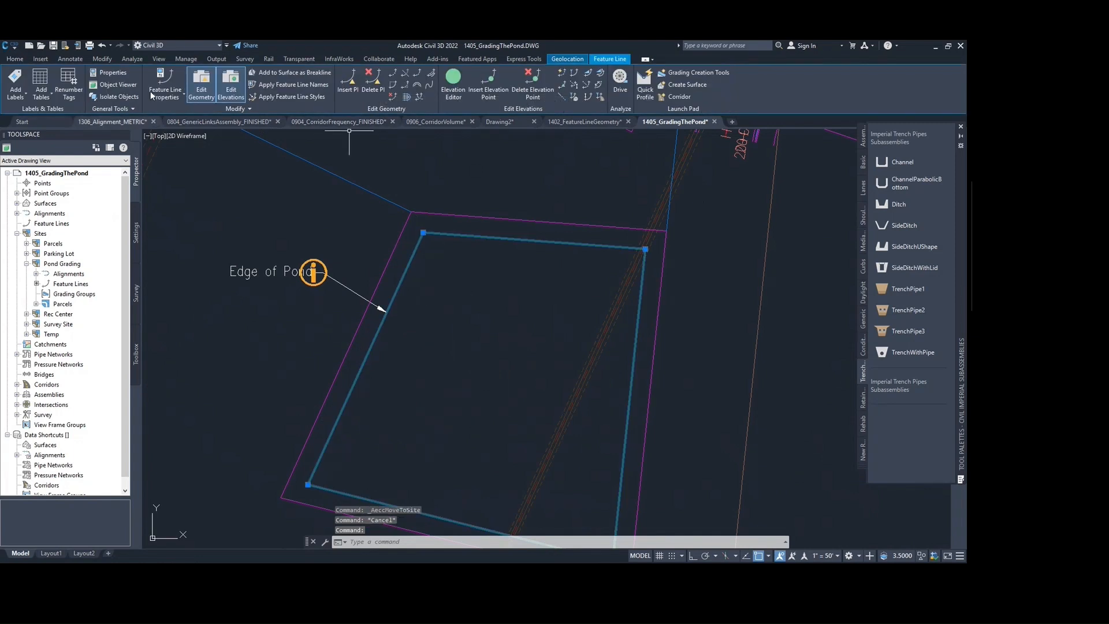
pyautogui.click(19, 60)
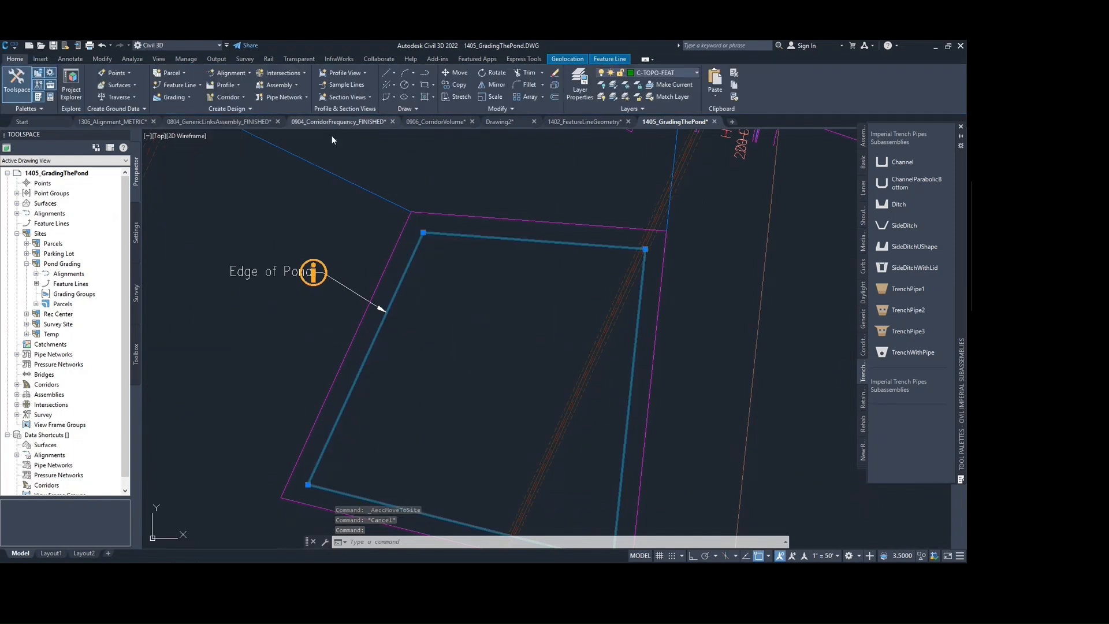
pyautogui.click(175, 97)
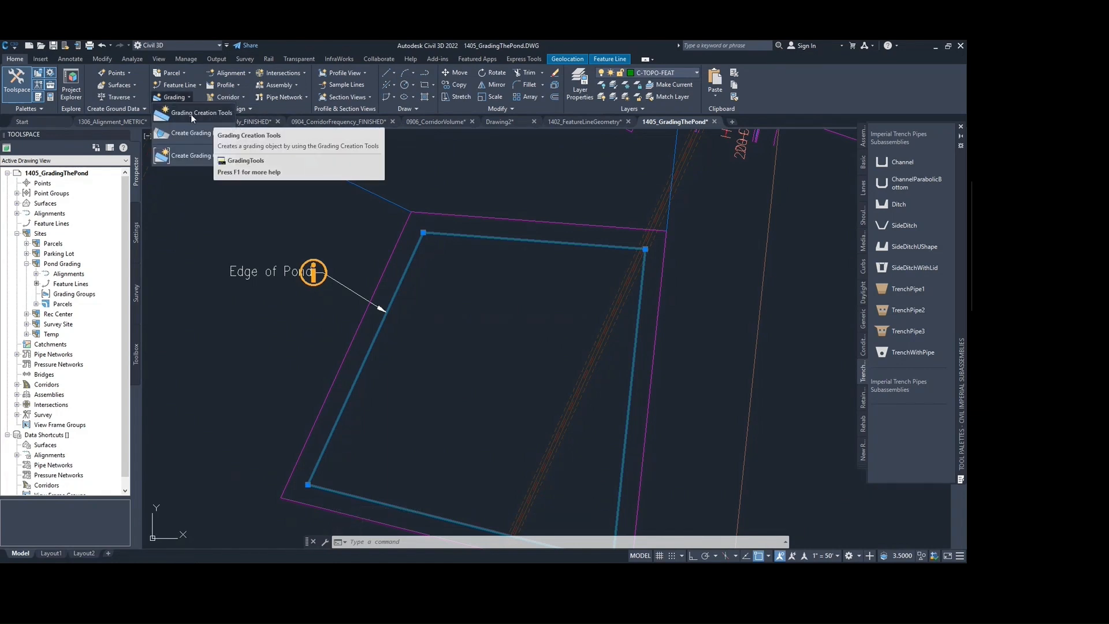
pyautogui.click(209, 114)
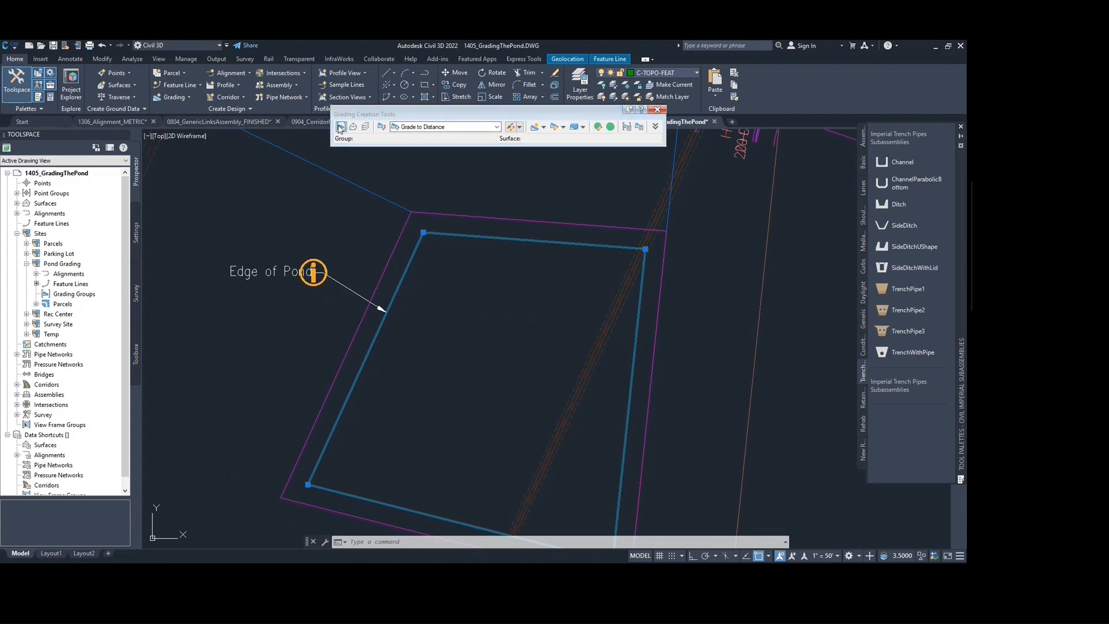
pyautogui.click(340, 127)
pyautogui.click(254, 157)
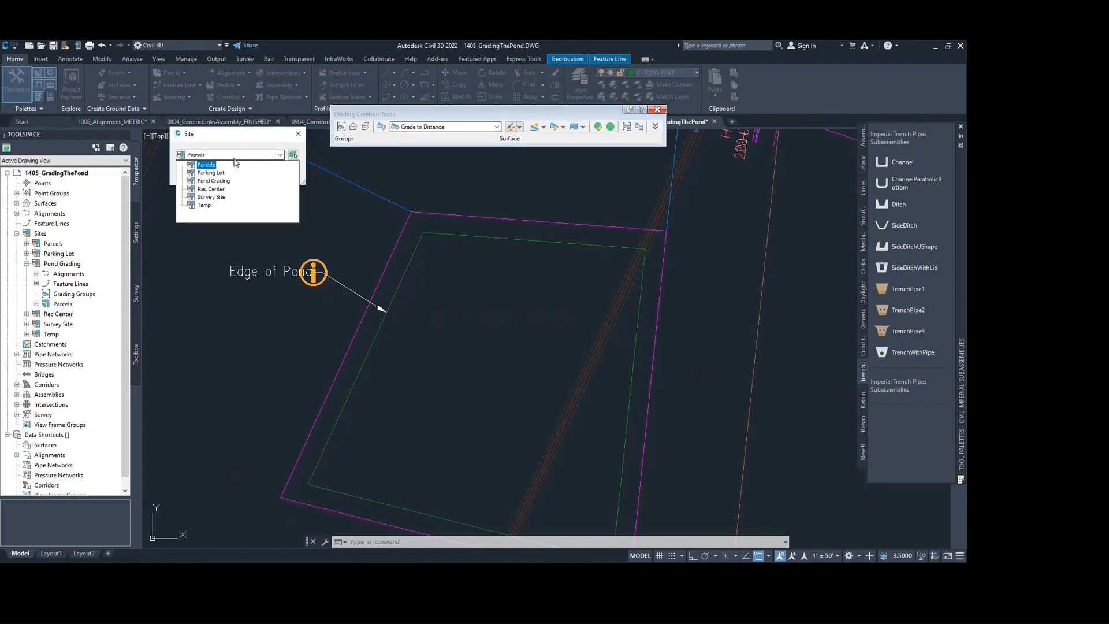
pyautogui.click(217, 182)
pyautogui.click(203, 174)
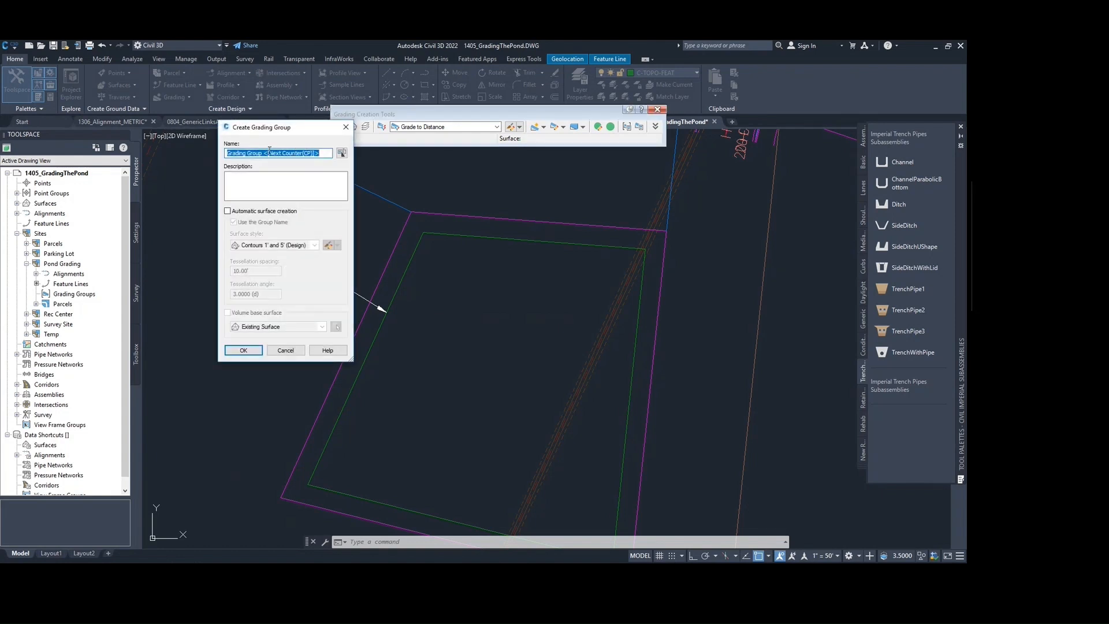
pyautogui.write('Pond Grading')
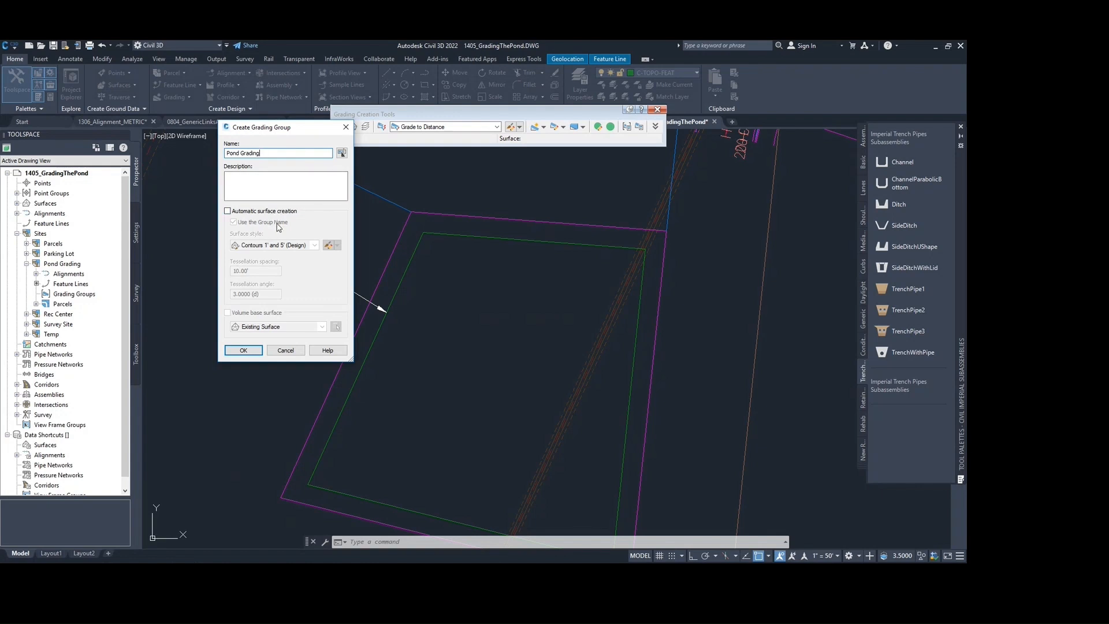
pyautogui.click(245, 351)
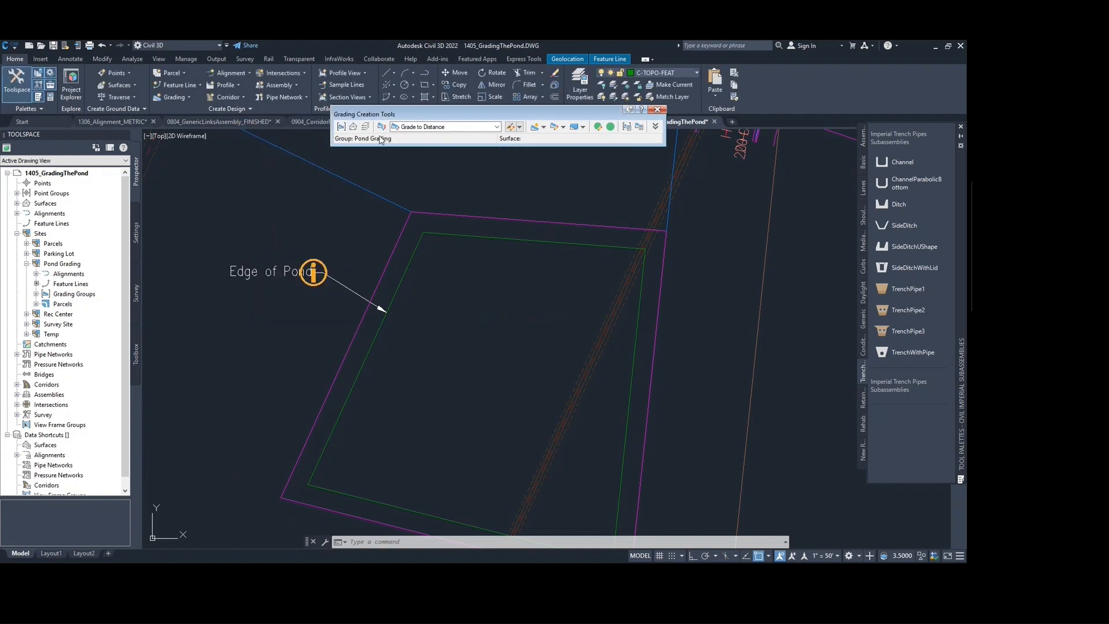
# Set Existing Surface as the target surface for the Pond Grading group.
pyautogui.click(354, 127)
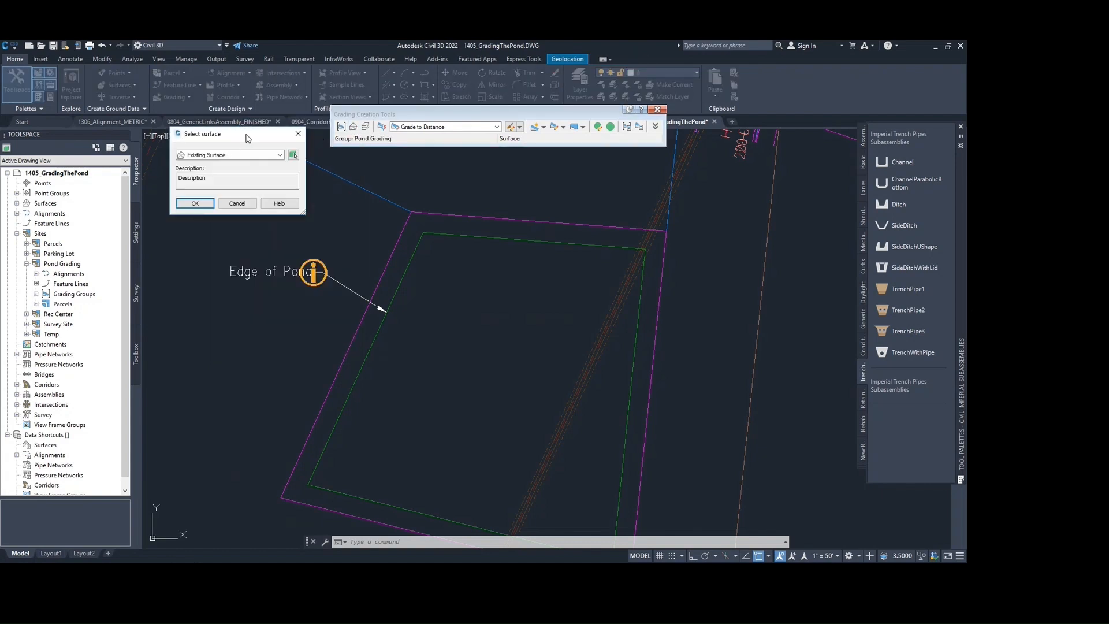
pyautogui.moveTo(246, 138); pyautogui.dragTo(262, 134)
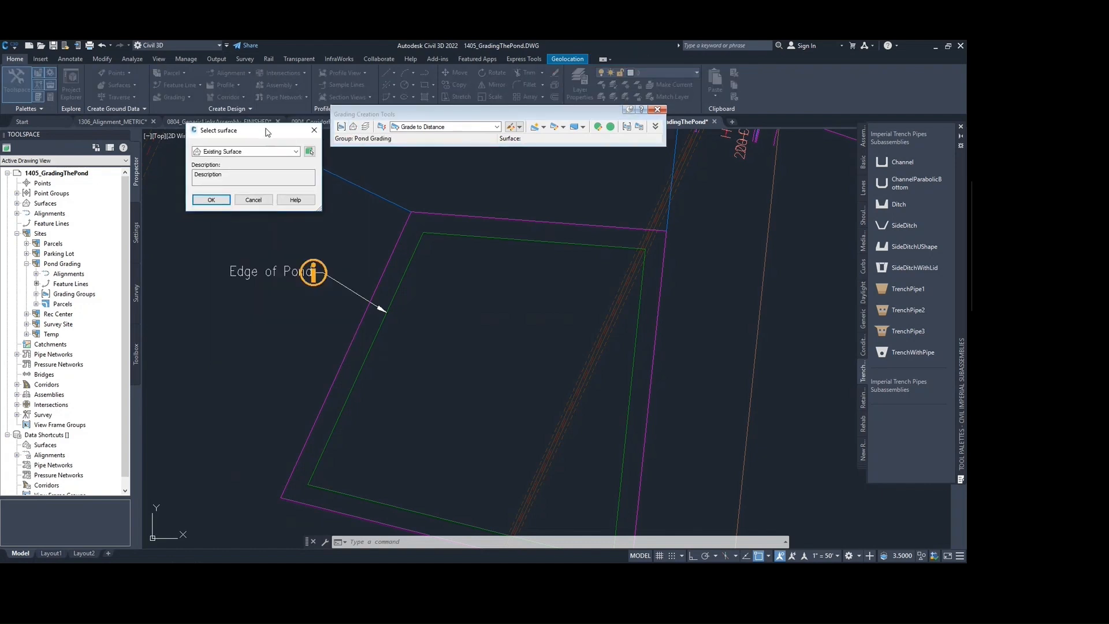
pyautogui.click(254, 153)
pyautogui.click(233, 161)
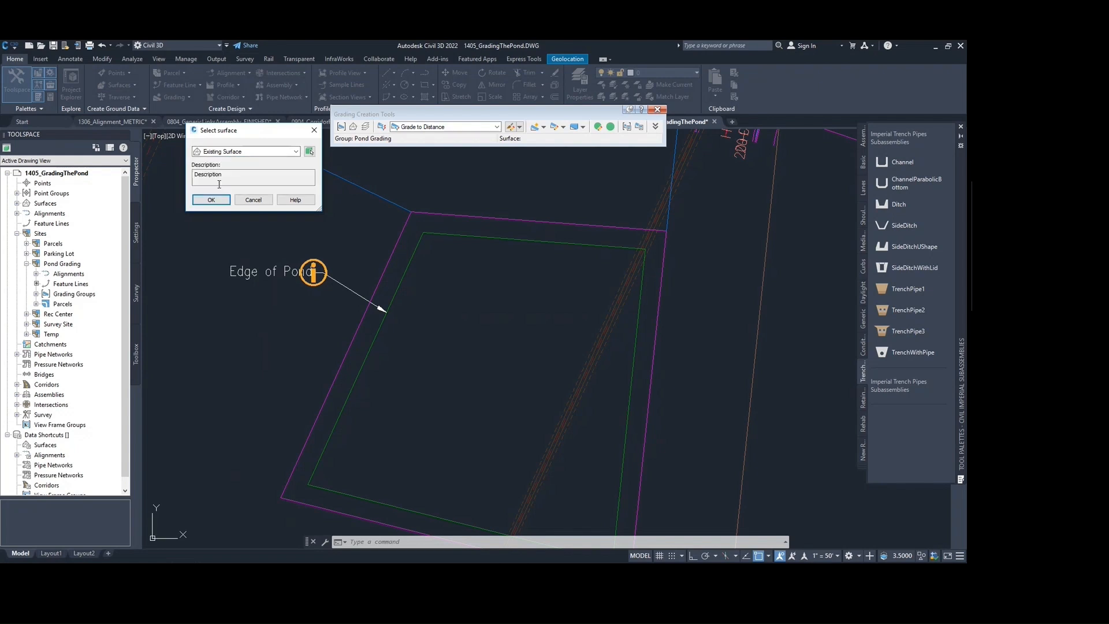
pyautogui.click(212, 200)
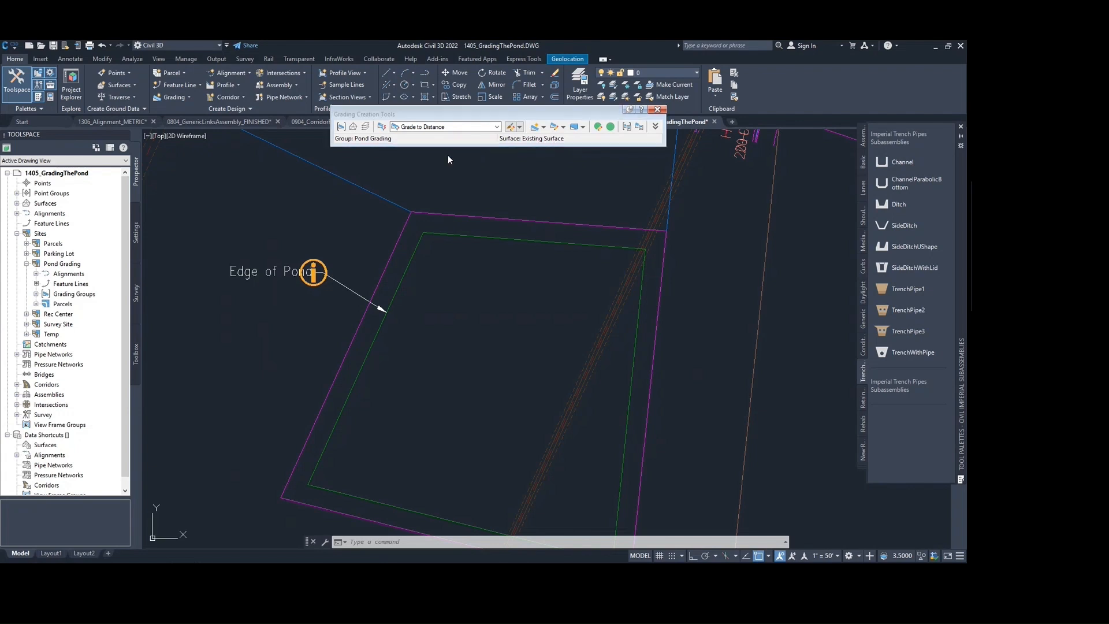
# Review the available grading criteria and choose Grade to Distance.
pyautogui.click(450, 127)
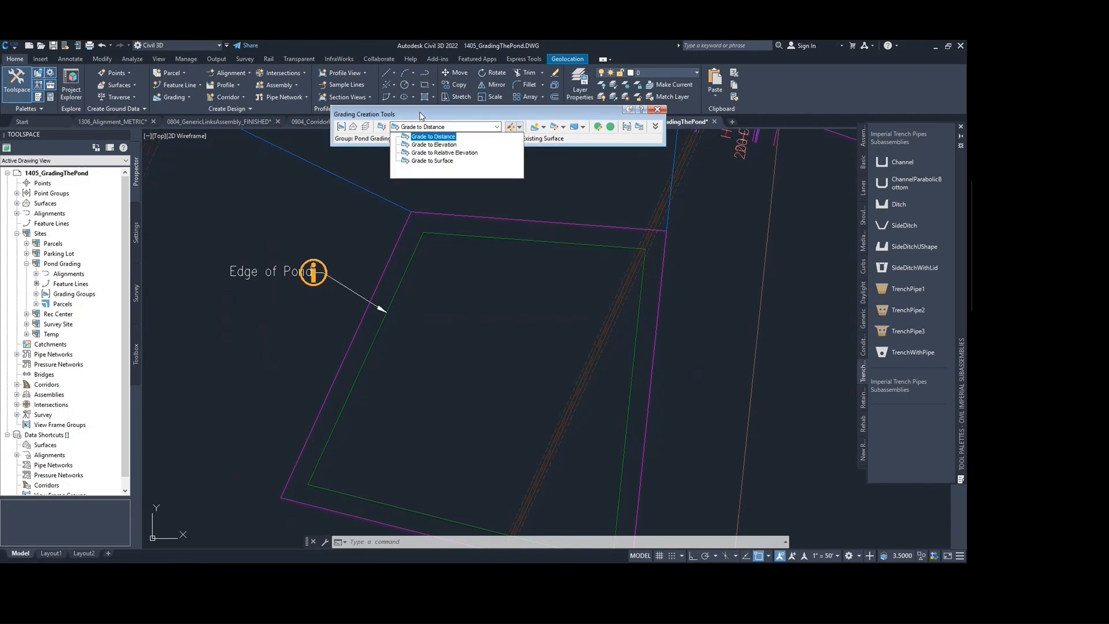
pyautogui.moveTo(420, 112); pyautogui.dragTo(385, 110)
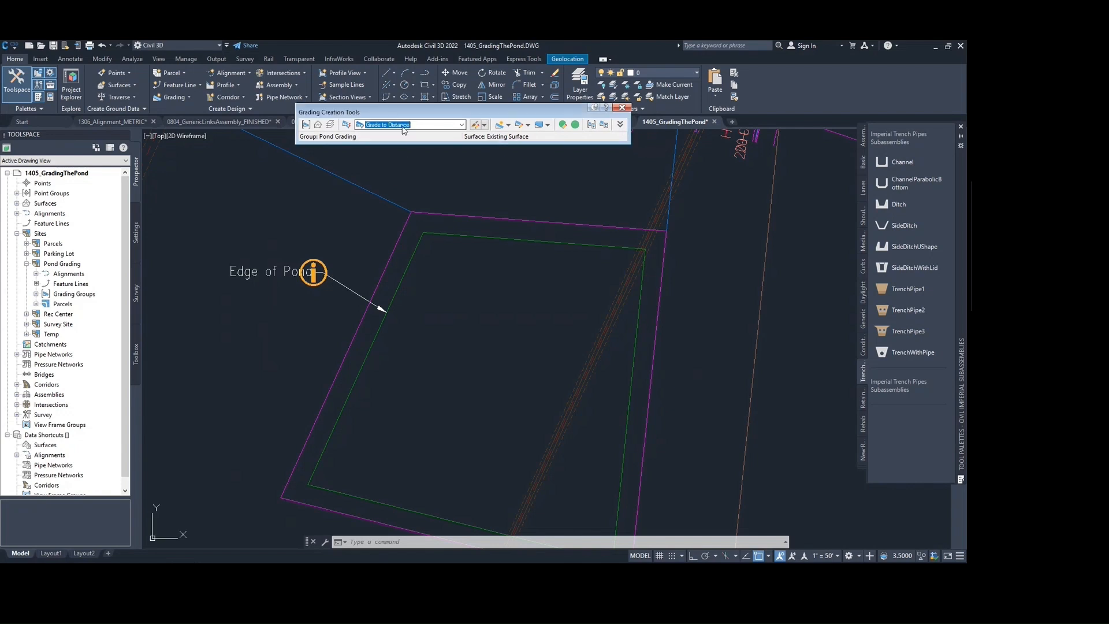
pyautogui.click(400, 124)
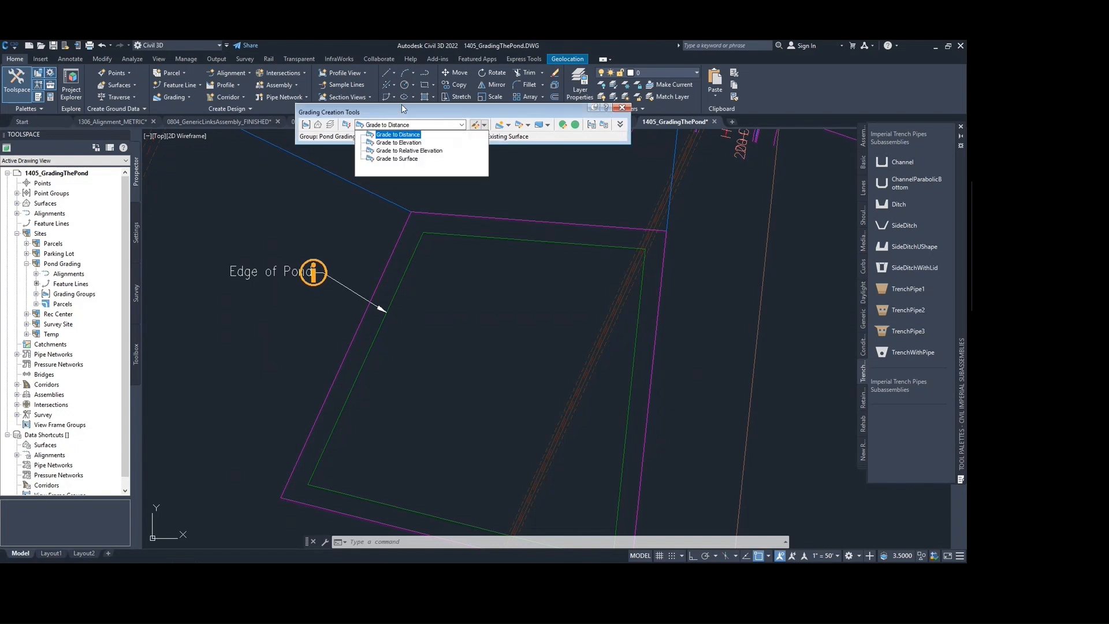
pyautogui.click(411, 143)
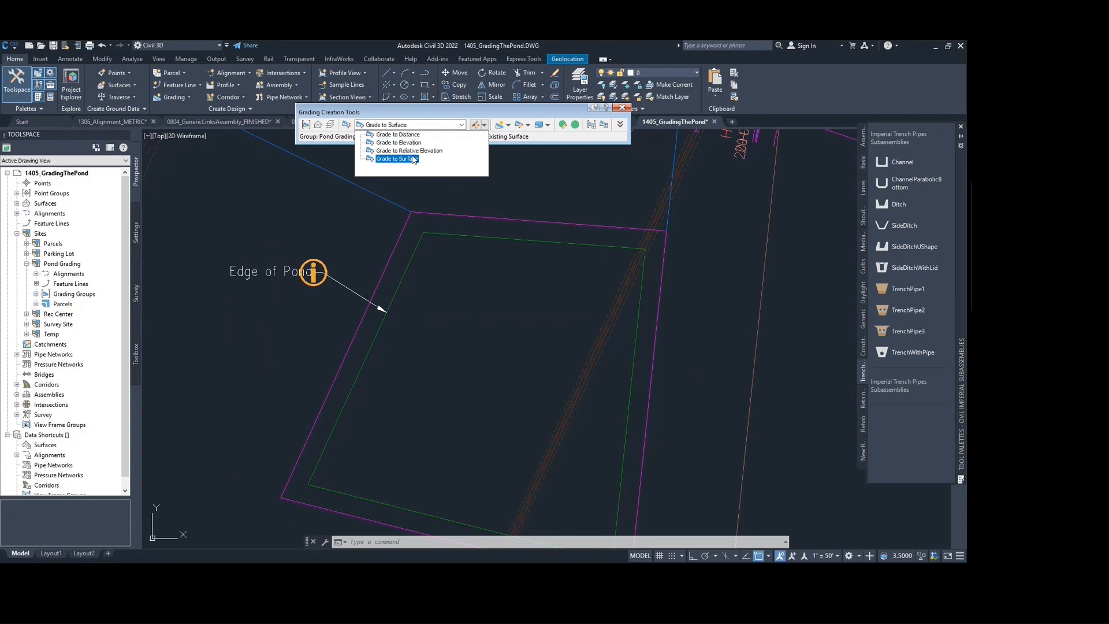
pyautogui.click(406, 138)
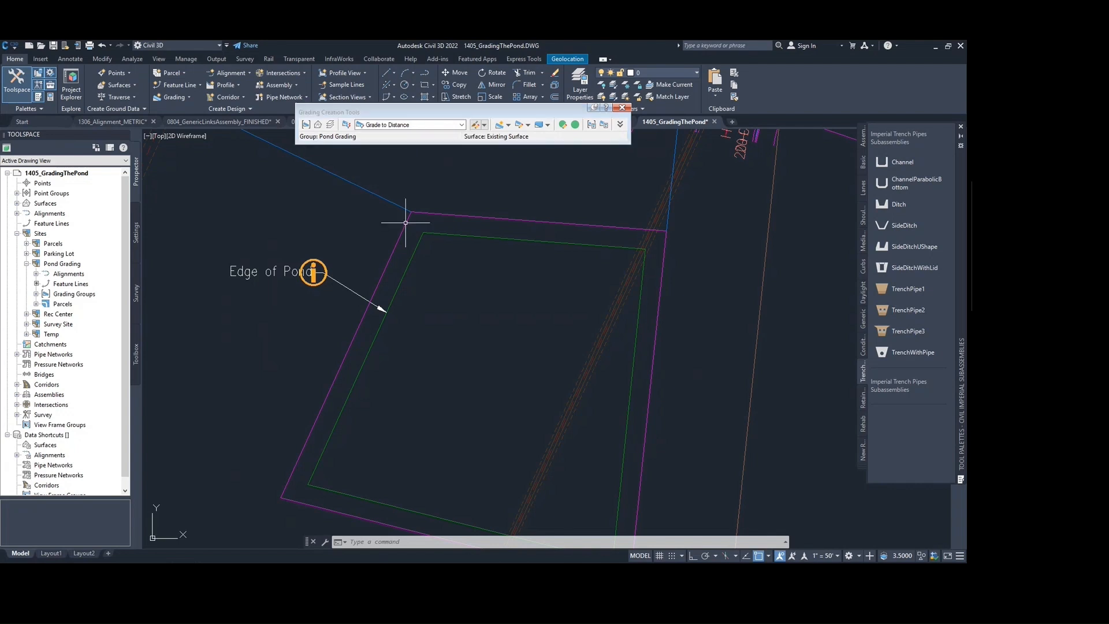
# Grade the Edge of Pond feature line toward the pond's interior along its entire length, with a 10-foot distance and a 2:1 slope.
pyautogui.moveTo(414, 278)
pyautogui.mouseDown(button='middle')
pyautogui.moveTo(413, 214)
pyautogui.moveTo(403, 229)
pyautogui.mouseUp(button='middle')
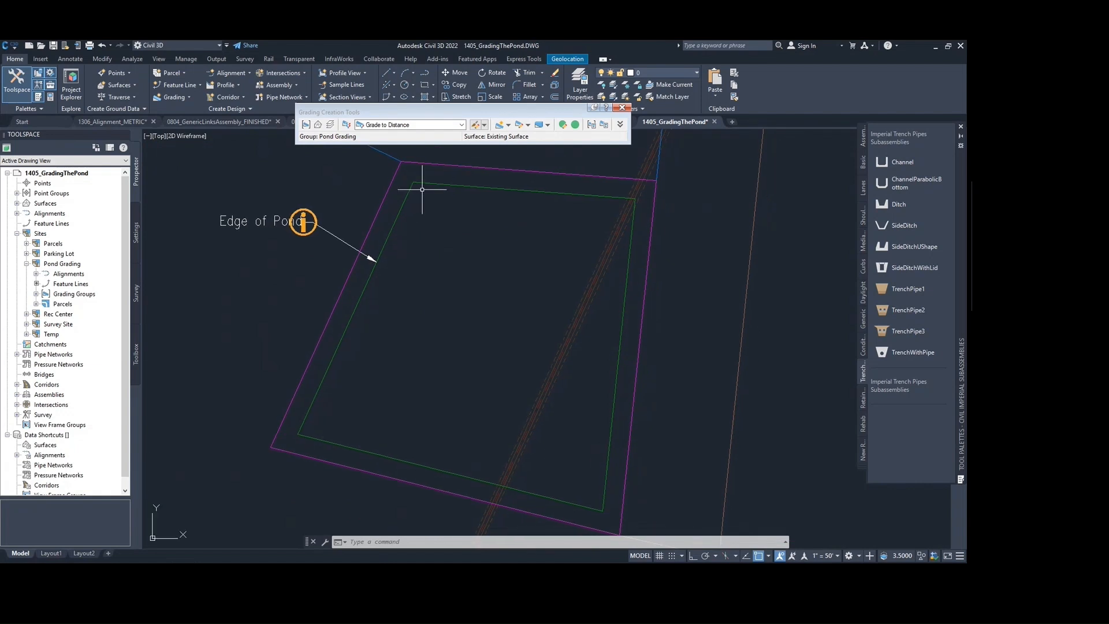
pyautogui.click(500, 126)
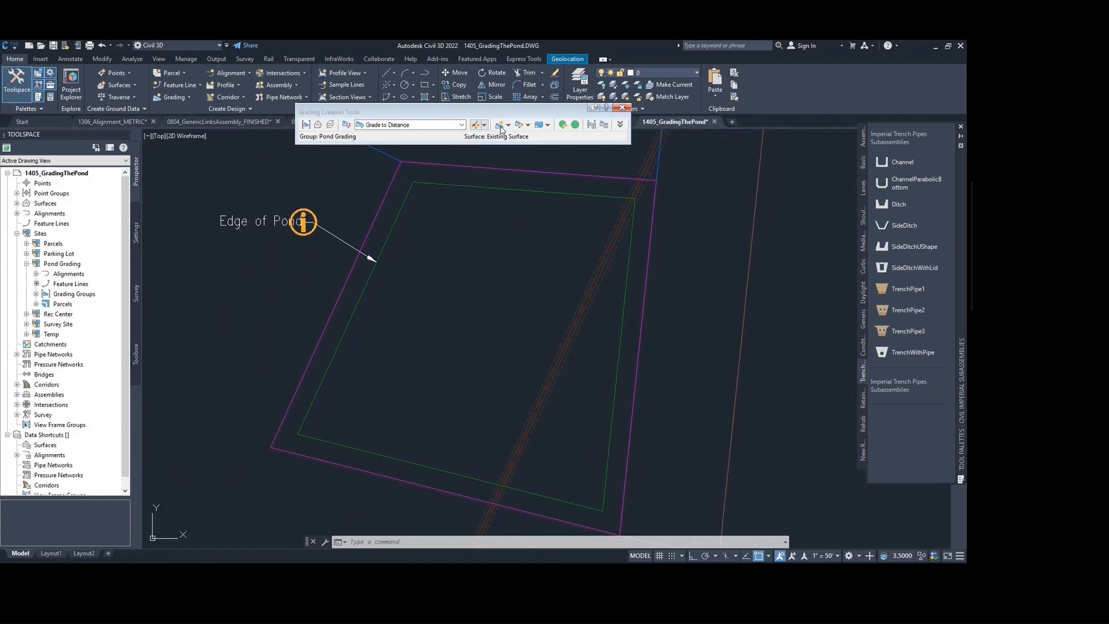
pyautogui.click(396, 226)
pyautogui.click(437, 311)
pyautogui.moveTo(397, 347); pyautogui.dragTo(397, 305, button='middle')
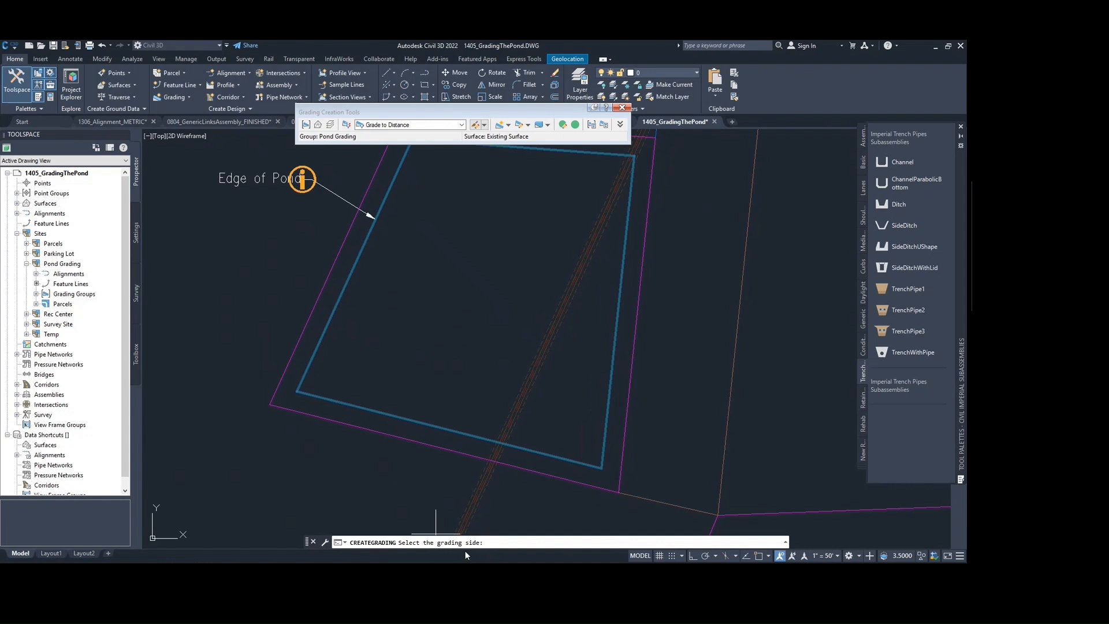
pyautogui.scroll(2, 371, 265)
pyautogui.click(390, 250)
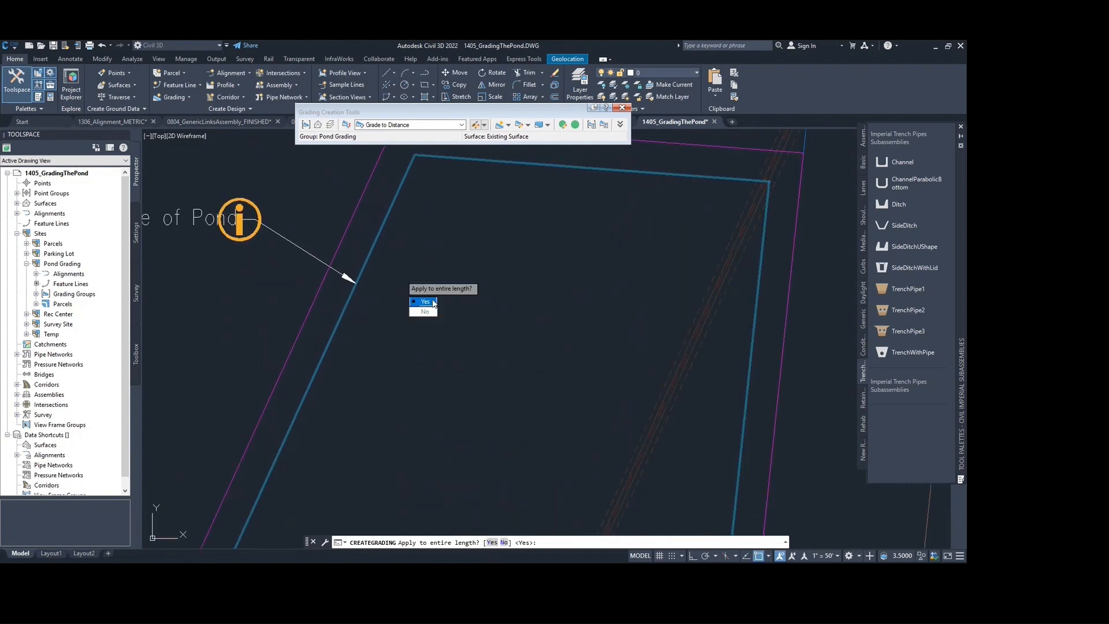
pyautogui.click(433, 302)
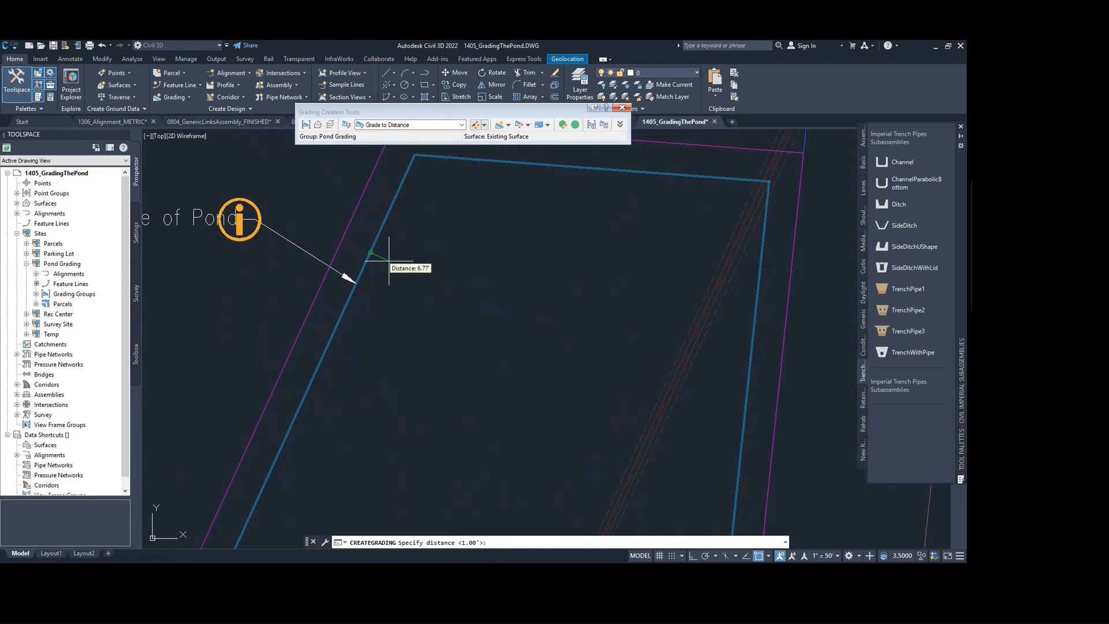
pyautogui.write('10')
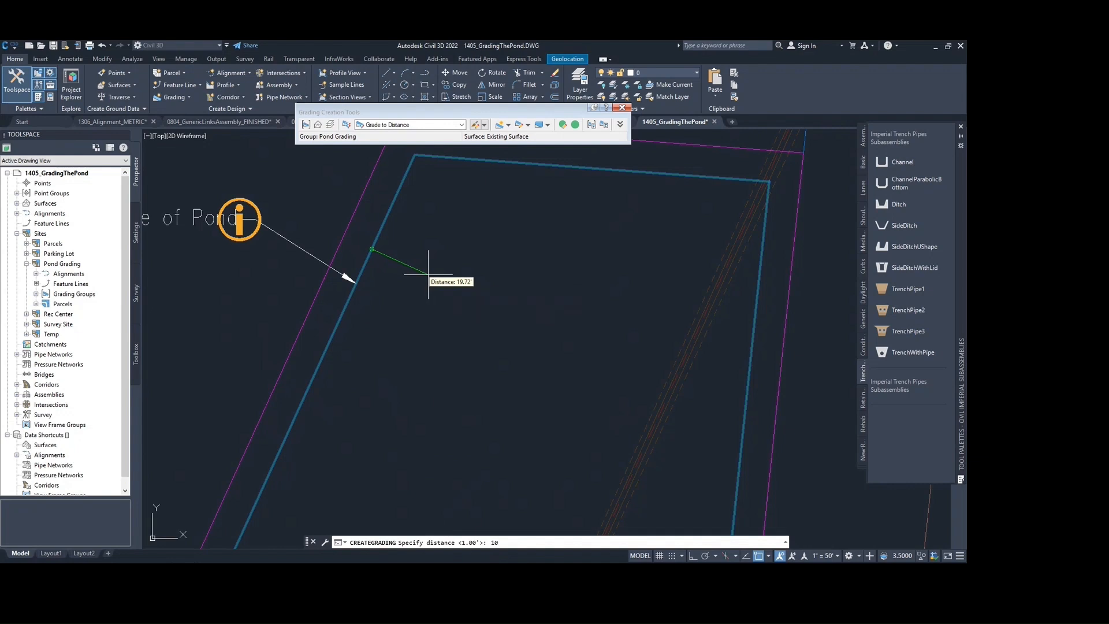
pyautogui.press('Return')
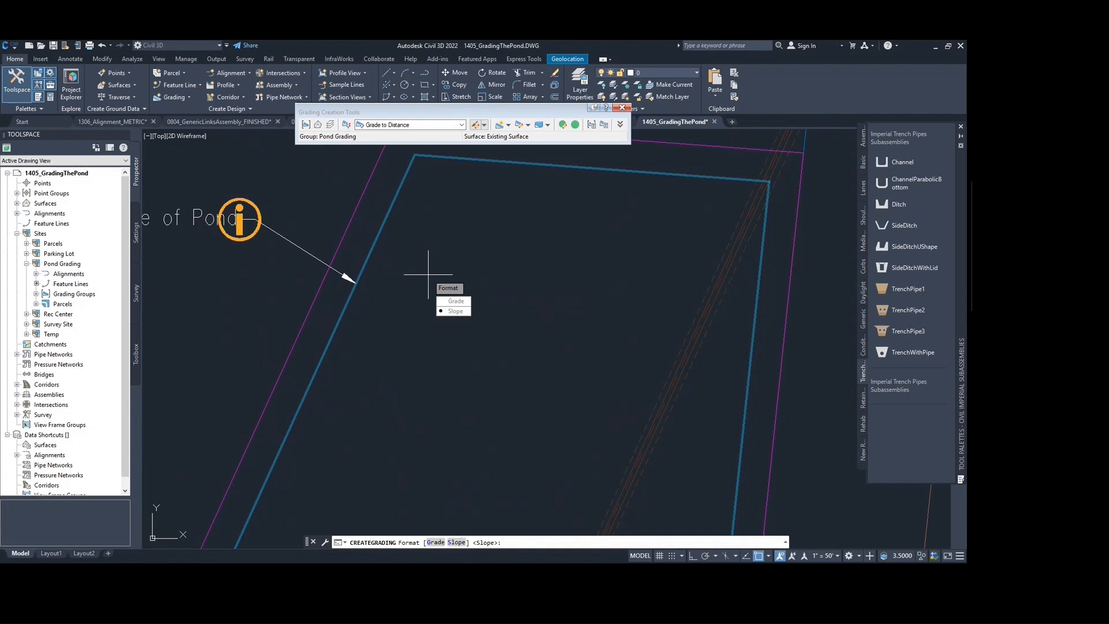
pyautogui.press('Down')
pyautogui.press('Return')
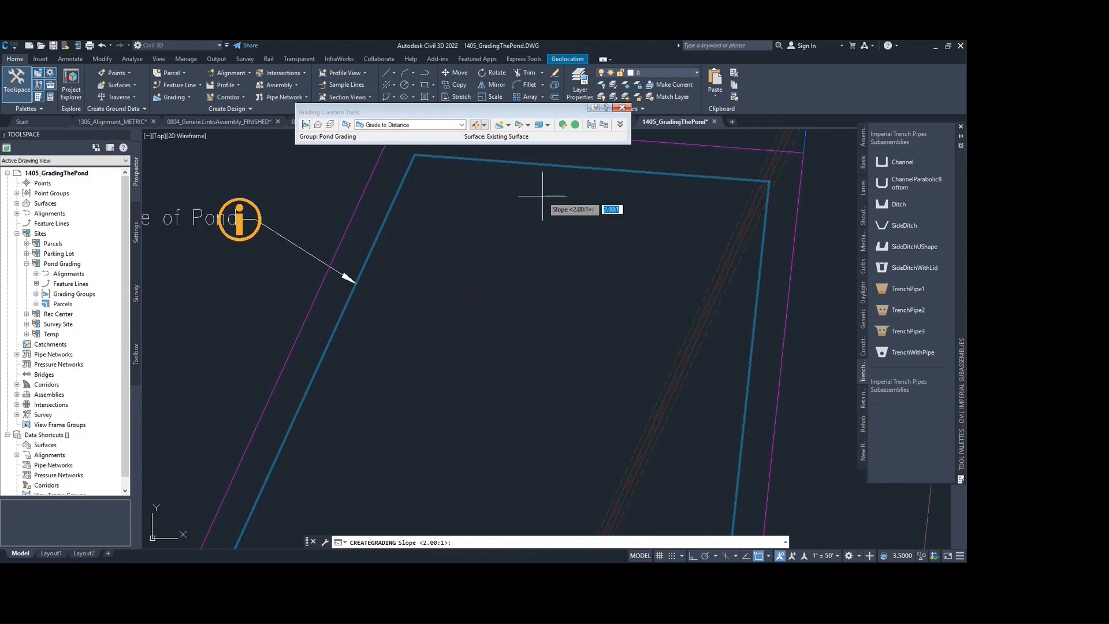
pyautogui.press('Return')
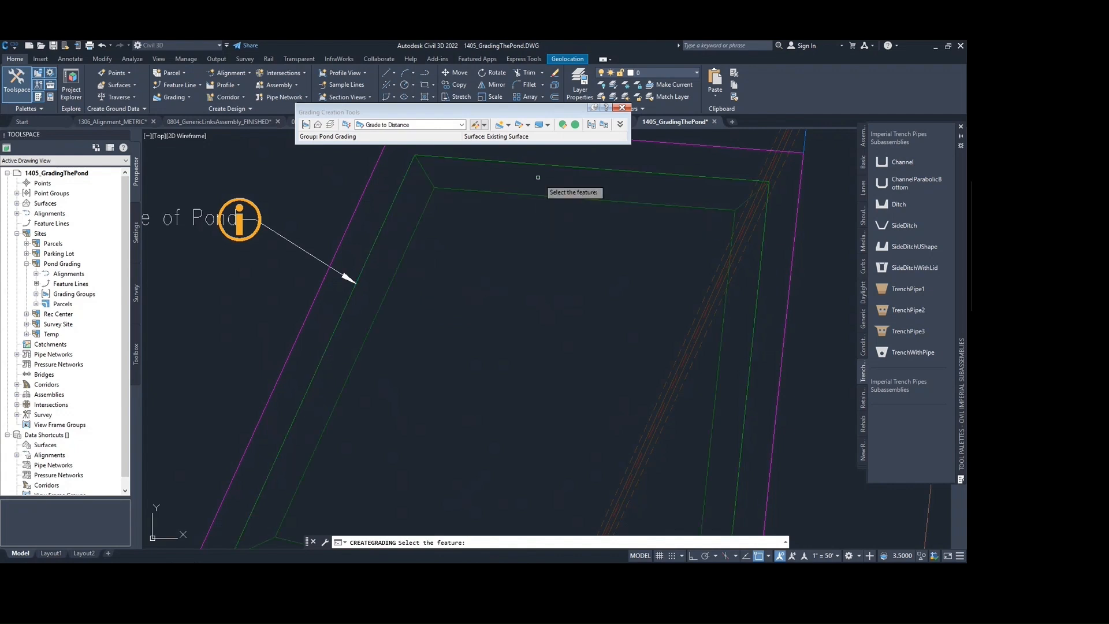
pyautogui.scroll(-3, 524, 216)
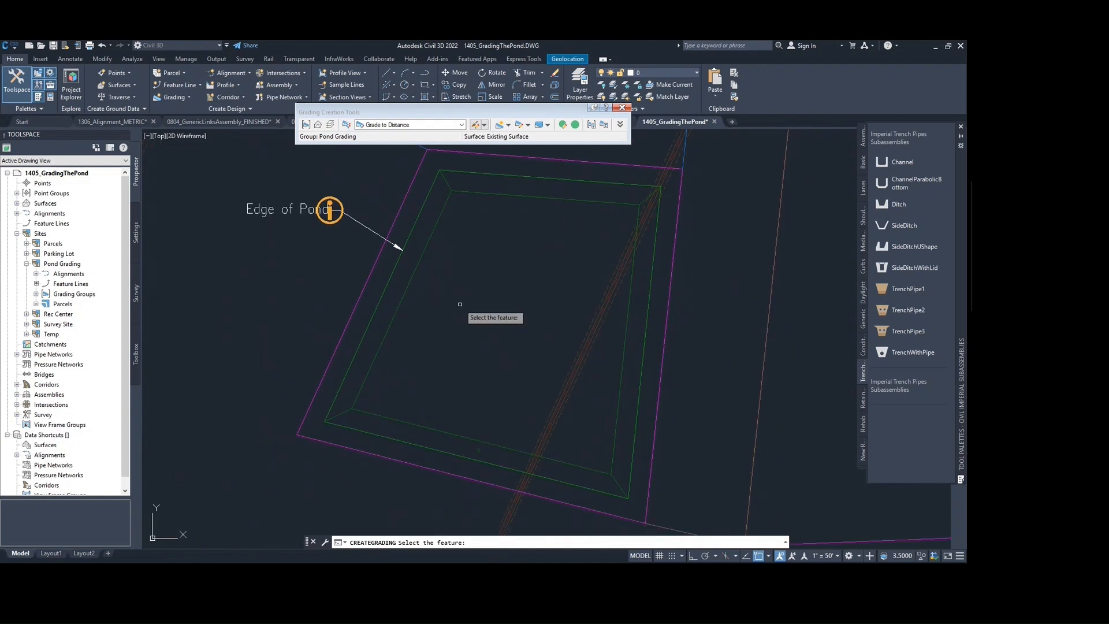
# End the distance grading and switch the grading criteria to Grade to Elevation for the pond's inner feature line.
pyautogui.press('Escape')
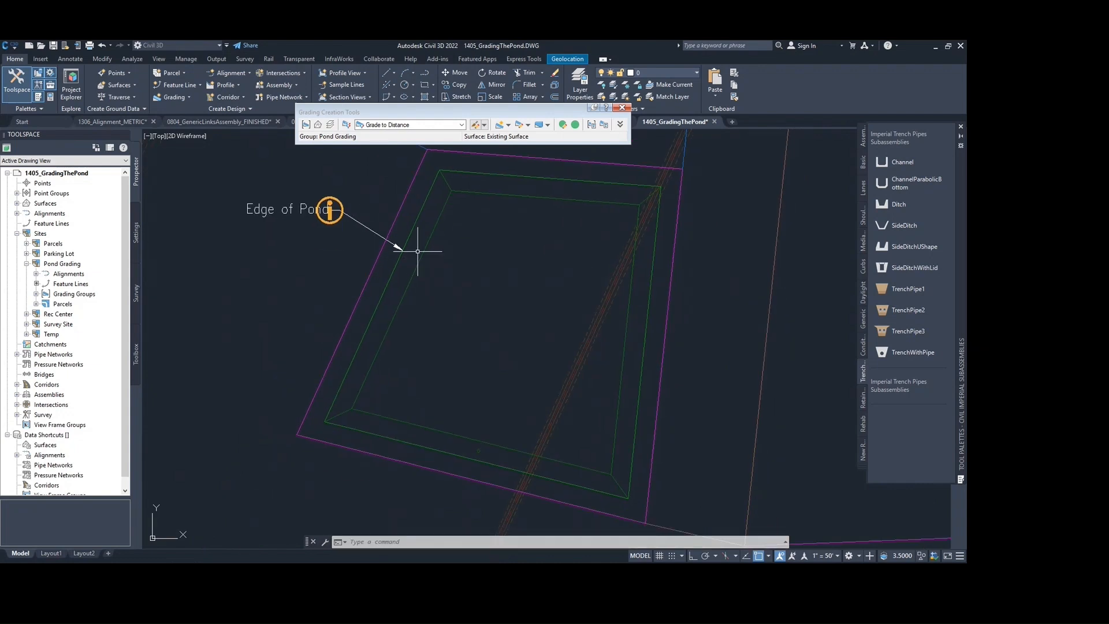
pyautogui.moveTo(447, 220); pyautogui.dragTo(433, 218, button='middle')
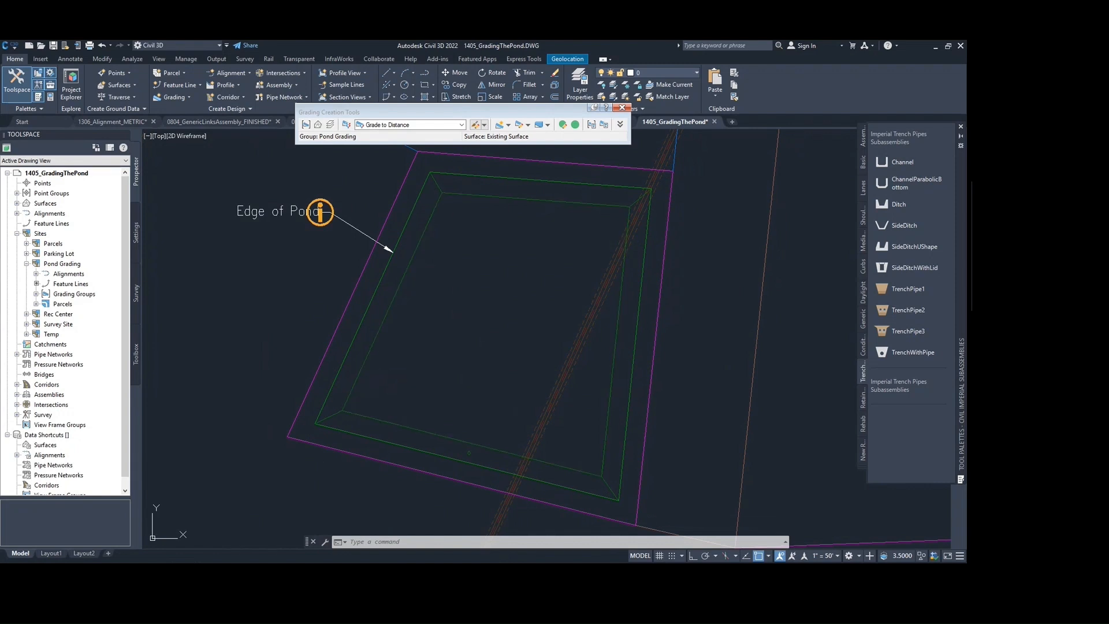
pyautogui.click(432, 218)
pyautogui.click(425, 126)
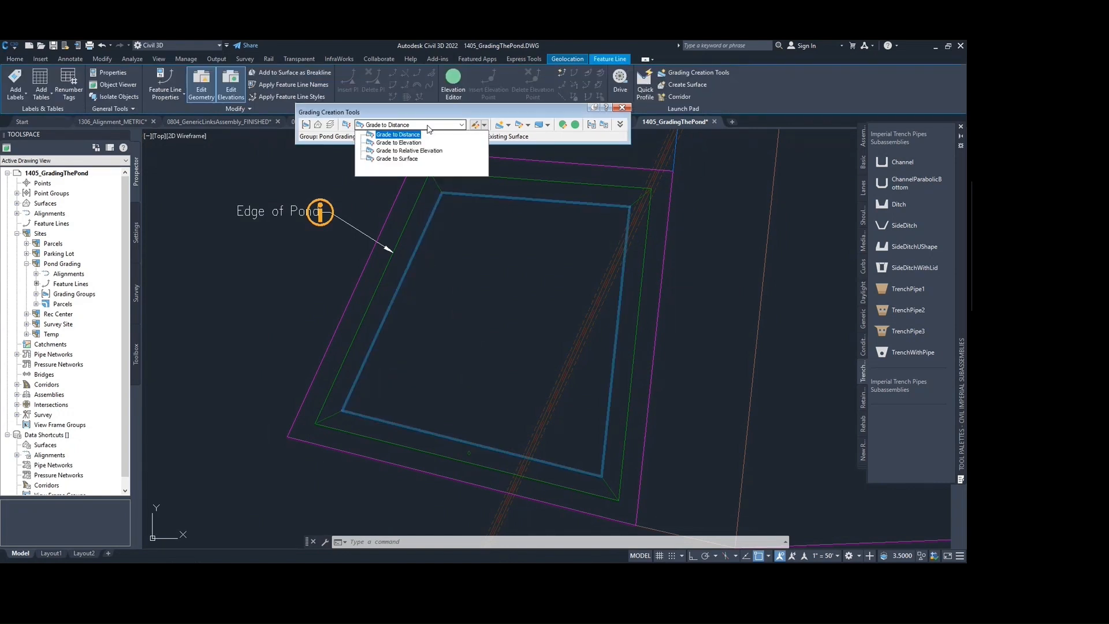
pyautogui.click(398, 143)
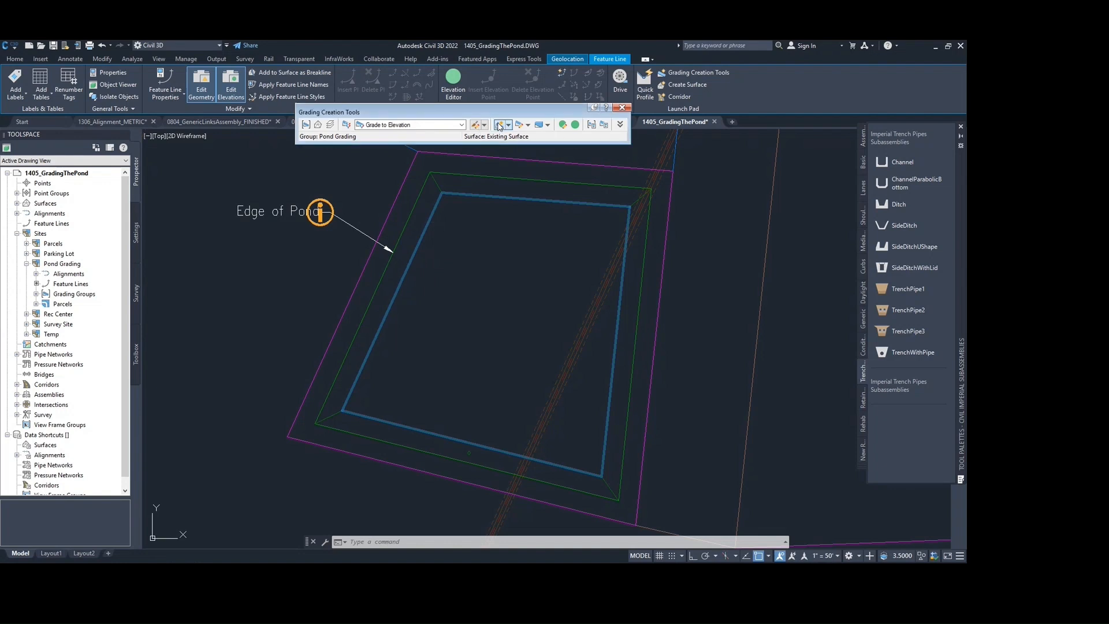
# Grade the pond's inner feature line along its entire length to elevation -10, with a 2:1 cut slope and the default fill slope.
pyautogui.click(475, 124)
pyautogui.click(421, 235)
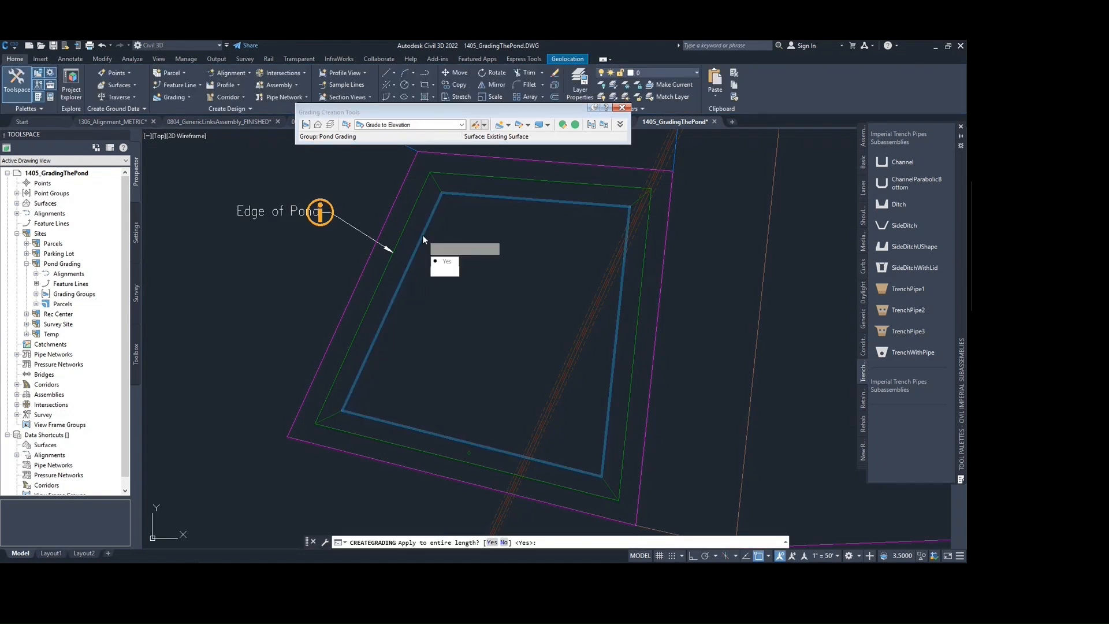
pyautogui.click(446, 263)
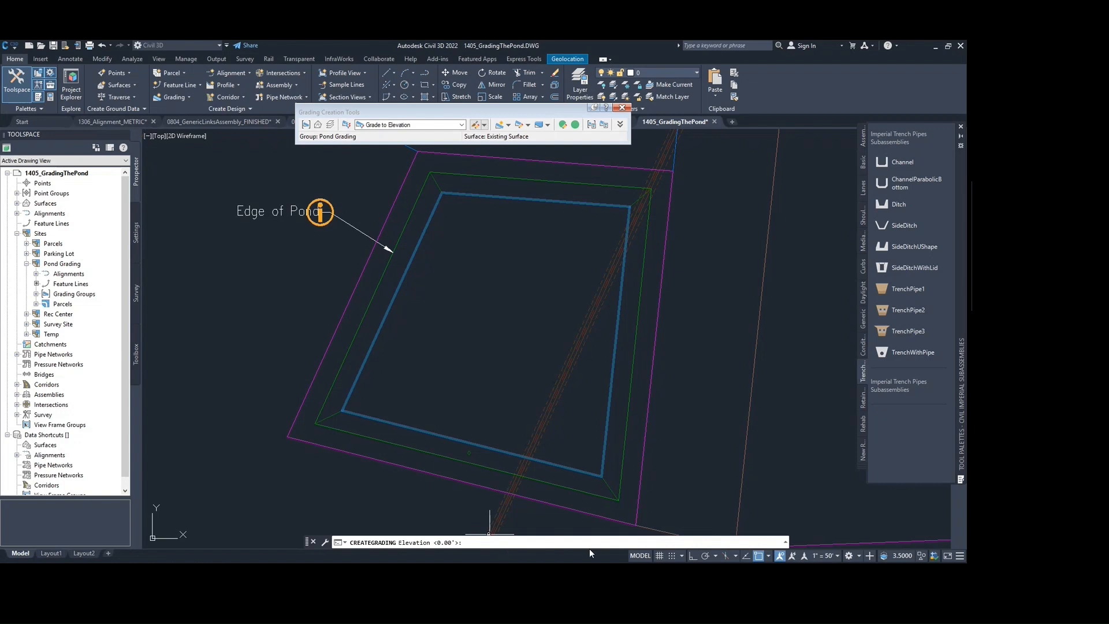
pyautogui.write('-10')
pyautogui.press('Return')
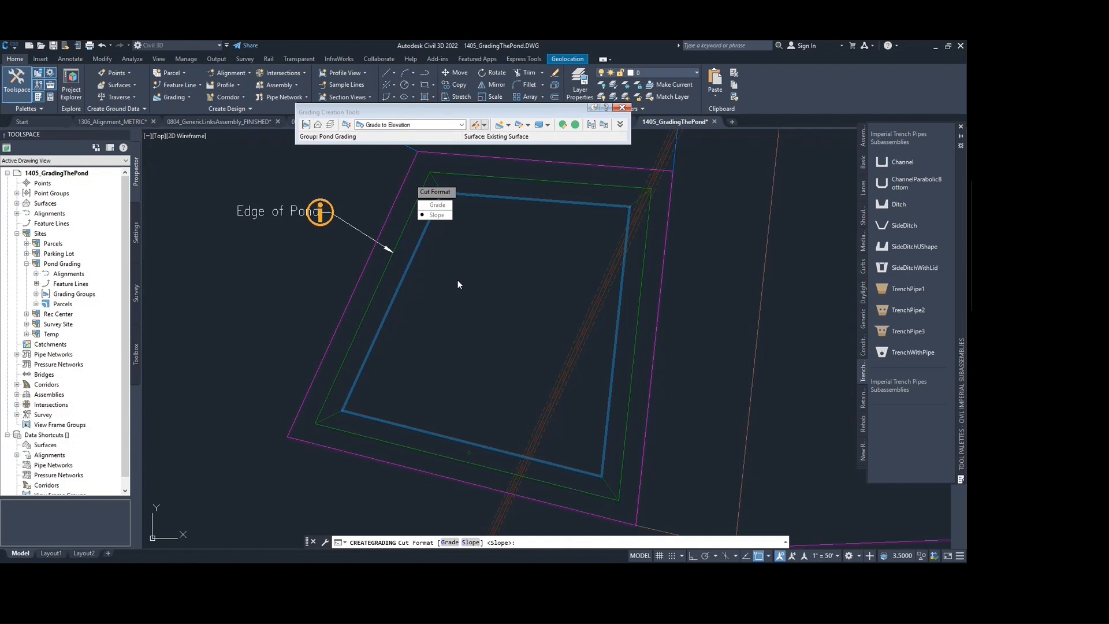
pyautogui.click(443, 218)
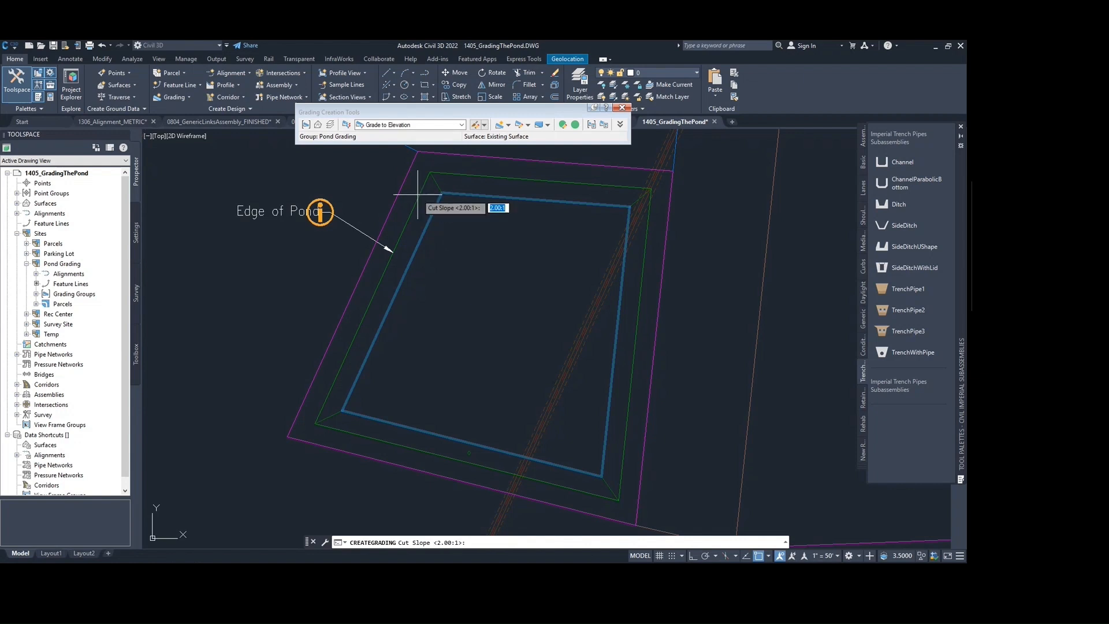
pyautogui.press('Return')
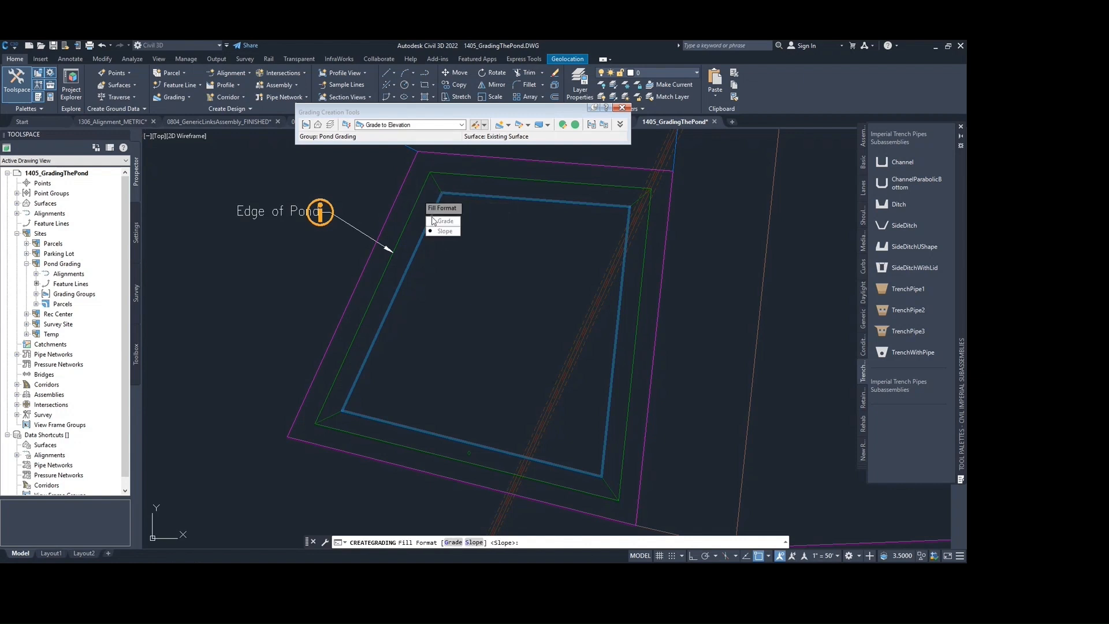
pyautogui.press('Return')
pyautogui.press('Return')
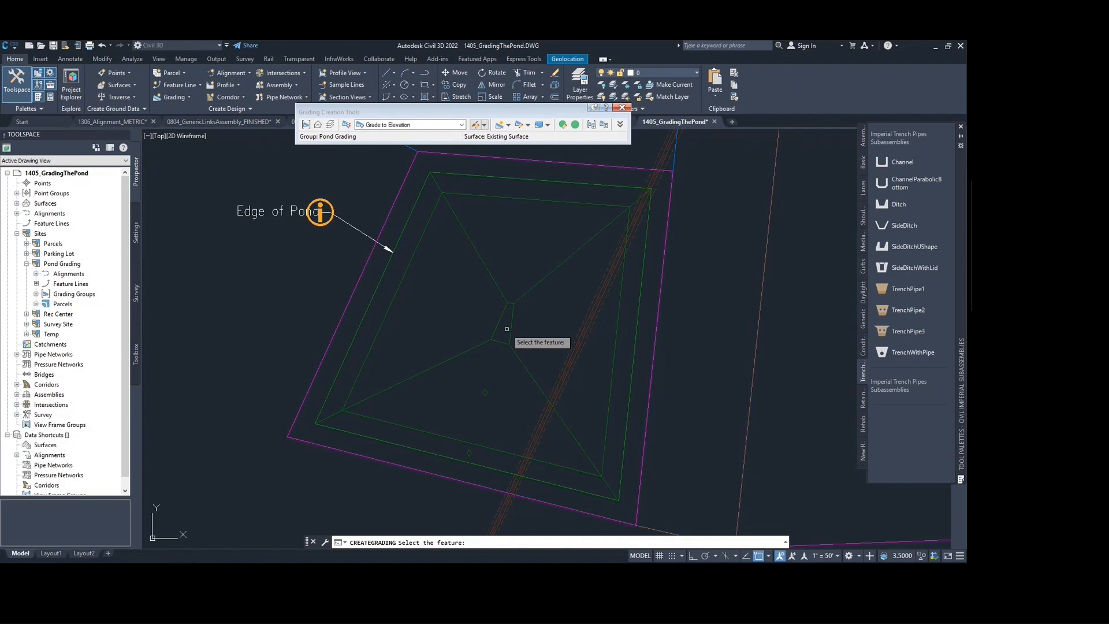
pyautogui.press('Escape')
# Create a grading infill in the small closed area at the center of the pond.
pyautogui.moveTo(495, 330)
pyautogui.mouseDown(button='middle')
pyautogui.moveTo(463, 324)
pyautogui.moveTo(458, 338)
pyautogui.mouseUp(button='middle')
pyautogui.click(508, 125)
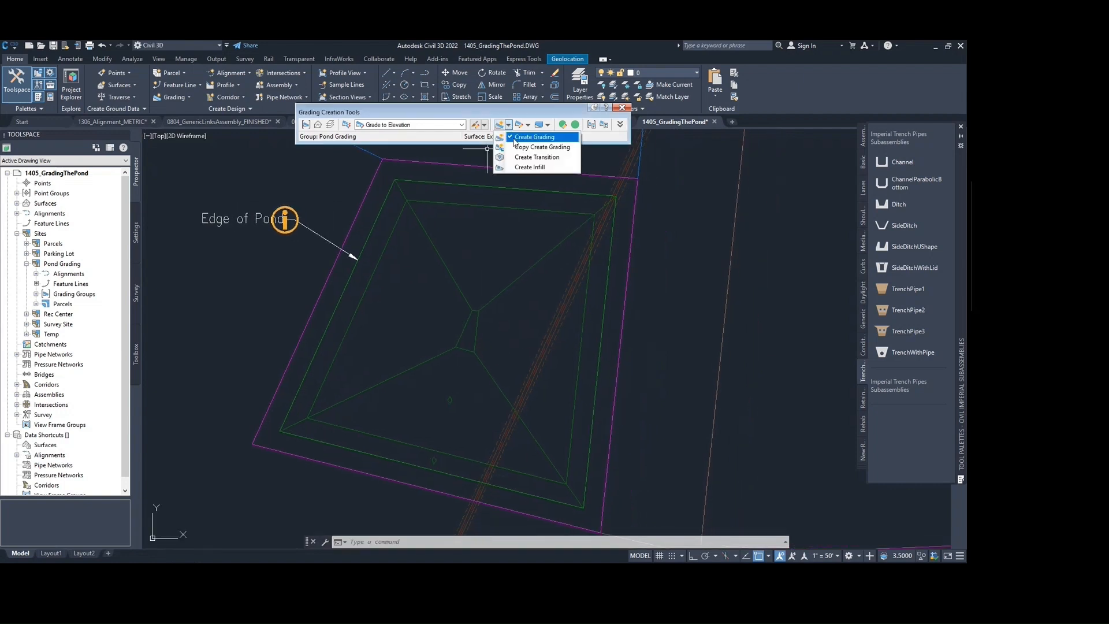
pyautogui.click(543, 168)
pyautogui.scroll(6, 473, 315)
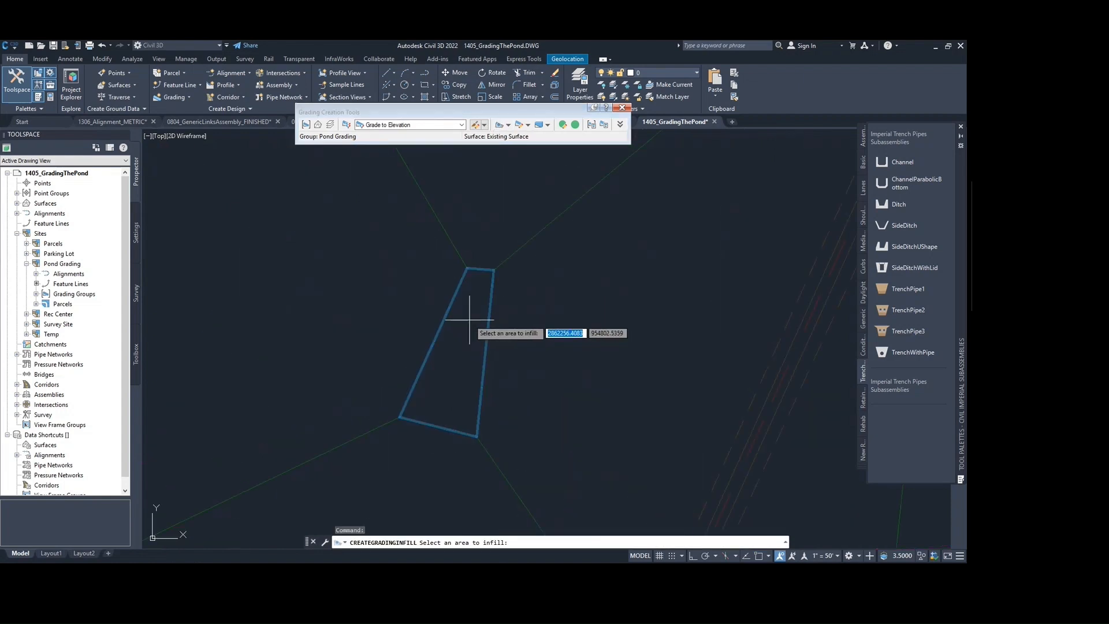
pyautogui.click(469, 319)
pyautogui.press('Return')
pyautogui.scroll(-6, 521, 298)
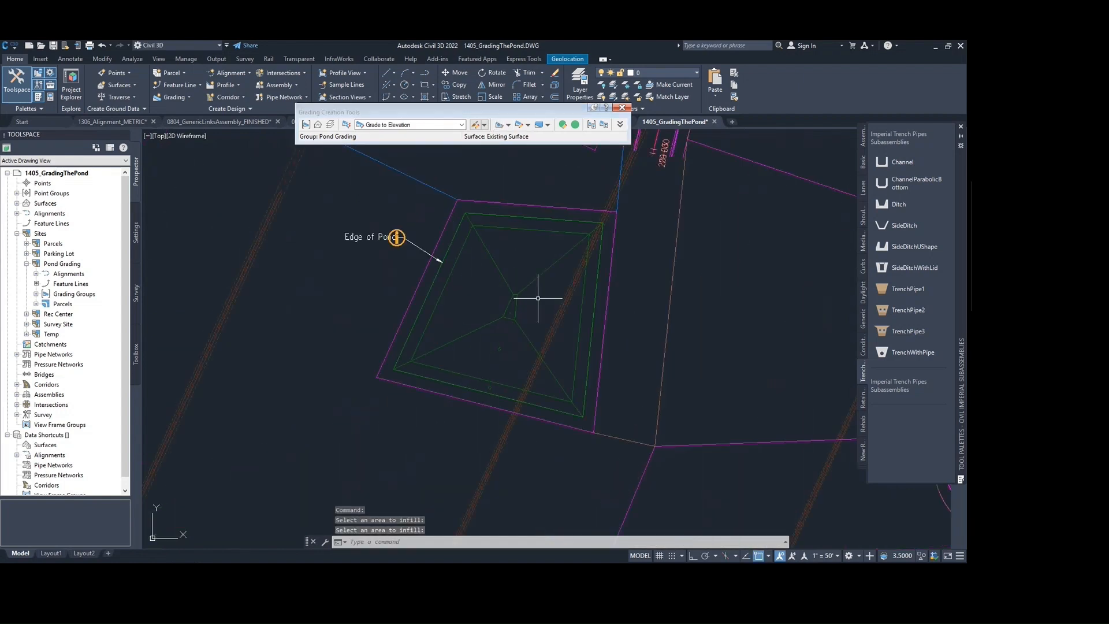
pyautogui.press('Escape')
# Select the pond gradings and the central infill and examine their shape in 3D with the Object Viewer.
pyautogui.click(603, 262)
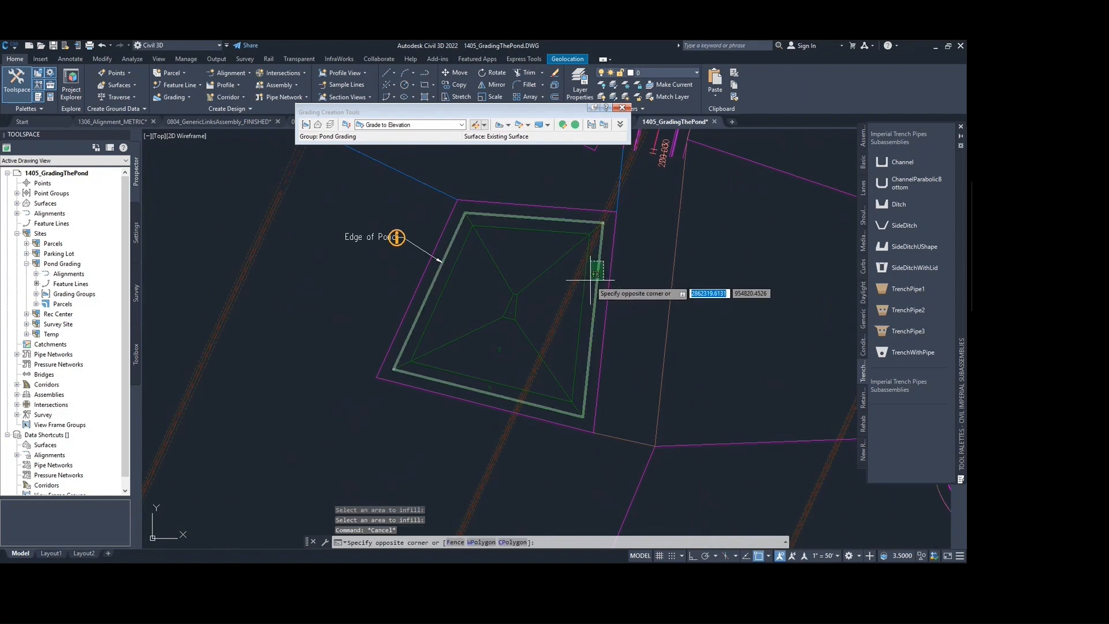
pyautogui.click(591, 281)
pyautogui.click(537, 293)
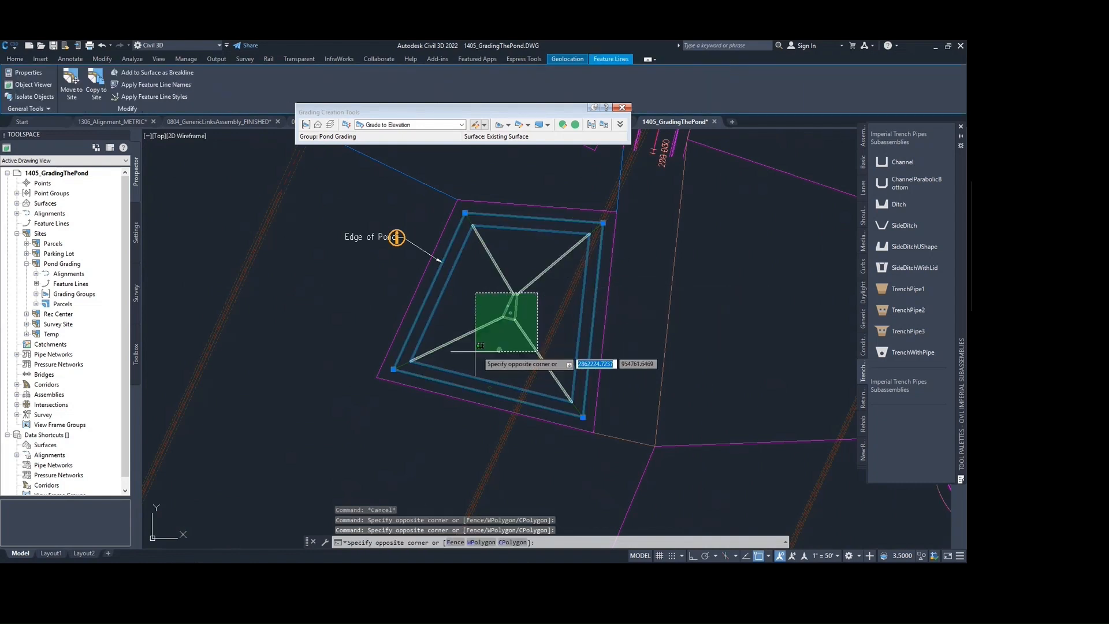
pyautogui.click(475, 350)
pyautogui.scroll(5, 485, 356)
pyautogui.click(479, 378)
pyautogui.click(58, 84)
pyautogui.moveTo(526, 352); pyautogui.dragTo(583, 306)
pyautogui.click(634, 150)
pyautogui.scroll(-4, 577, 254)
pyautogui.moveTo(580, 264)
pyautogui.mouseDown(button='middle')
pyautogui.moveTo(564, 300)
pyautogui.moveTo(491, 363)
pyautogui.mouseUp(button='middle')
pyautogui.press('Escape')
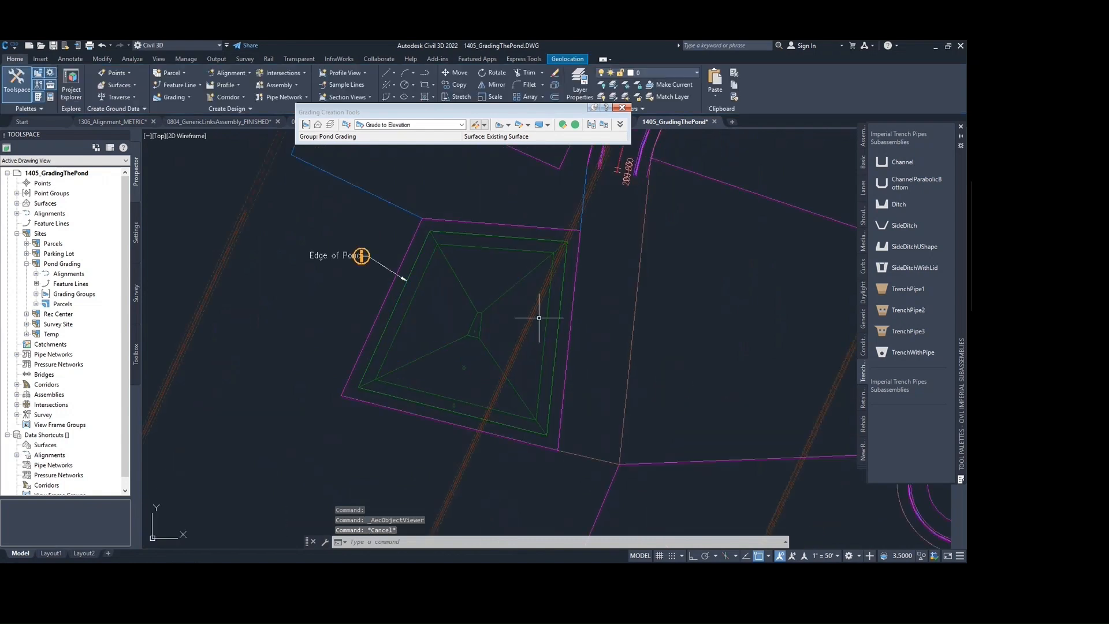
pyautogui.moveTo(470, 254); pyautogui.dragTo(475, 227, button='middle')
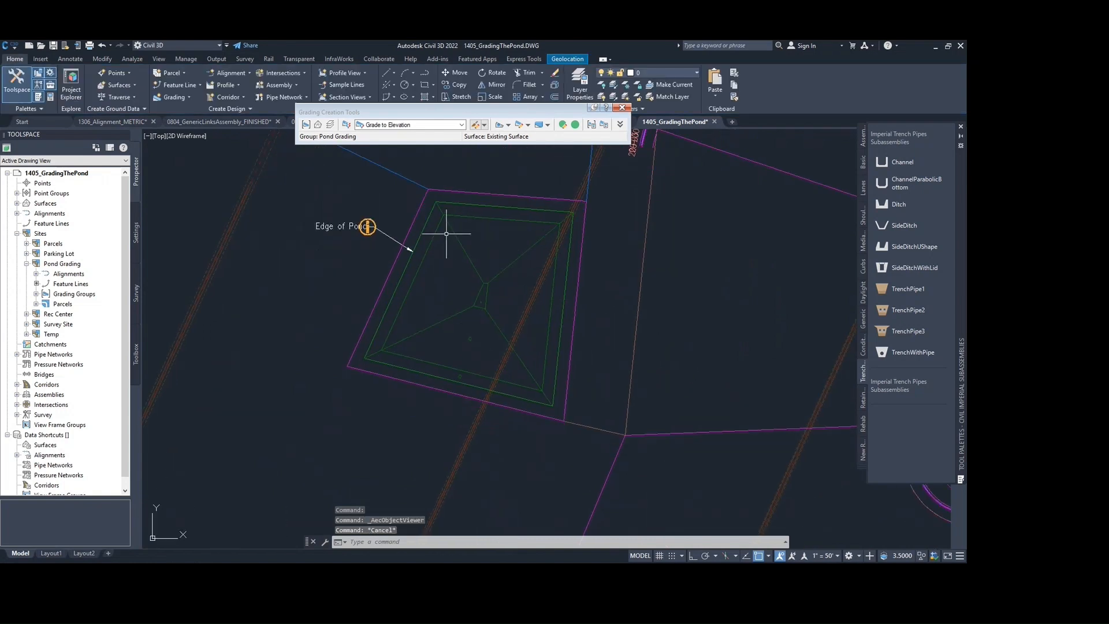